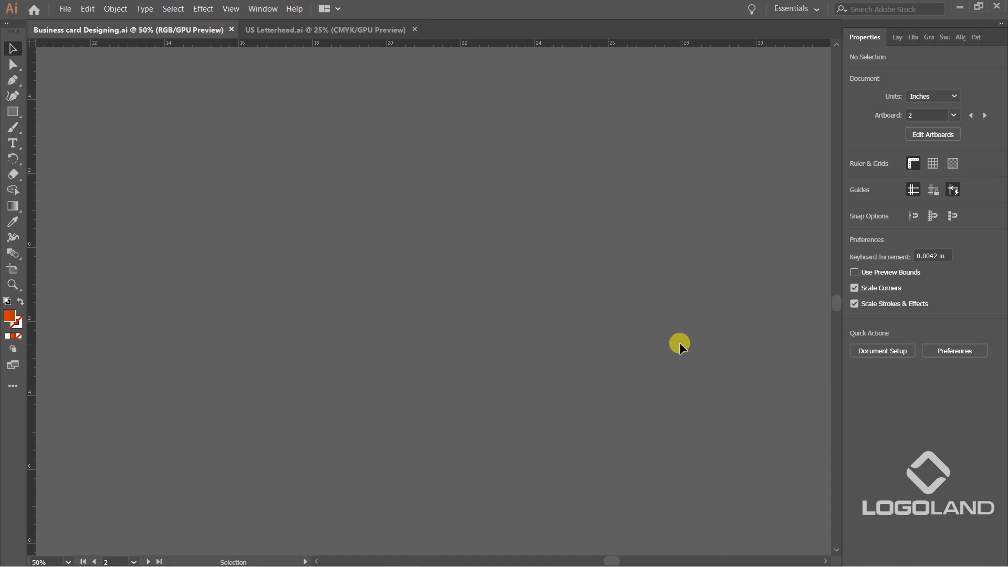
Examine the front and back of the horizontal business card, including its contact bars and guide lines.
left_click_drag(38, 287, 693, 270)
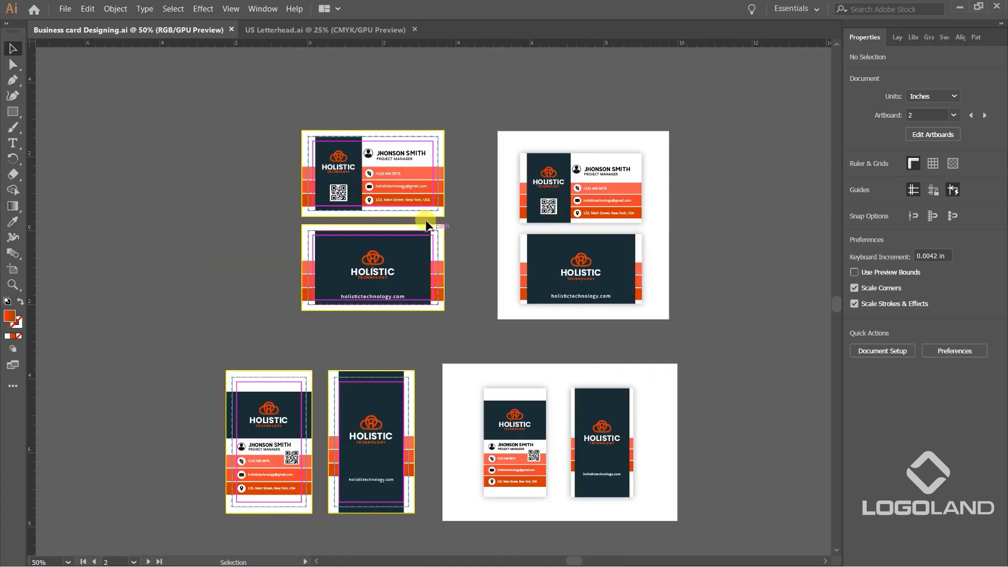
scroll(446, 231, "up", 2)
left_click_drag(502, 148, 506, 209)
scroll(506, 209, "up", 1)
left_click_drag(609, 227, 647, 293)
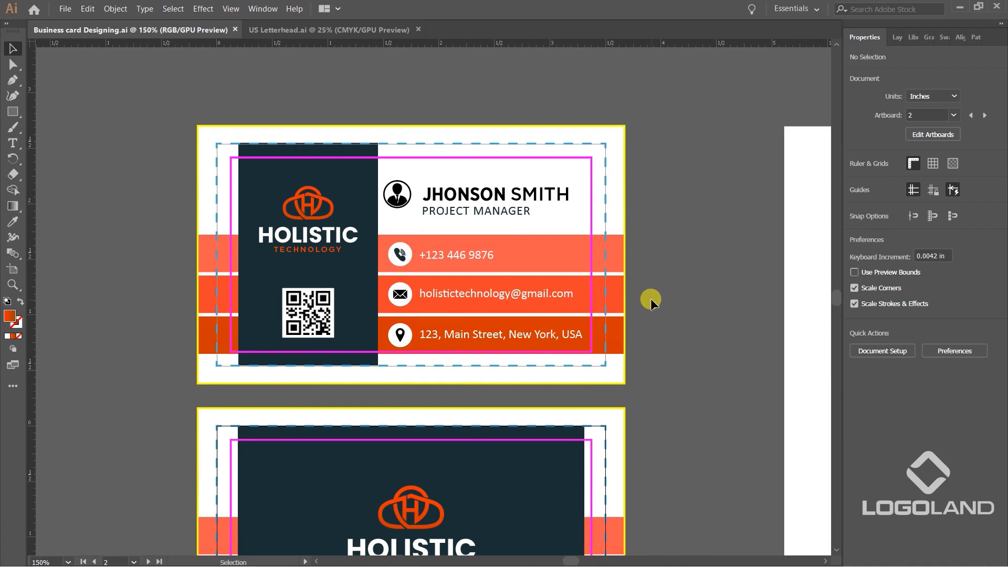
scroll(598, 231, "up", 1)
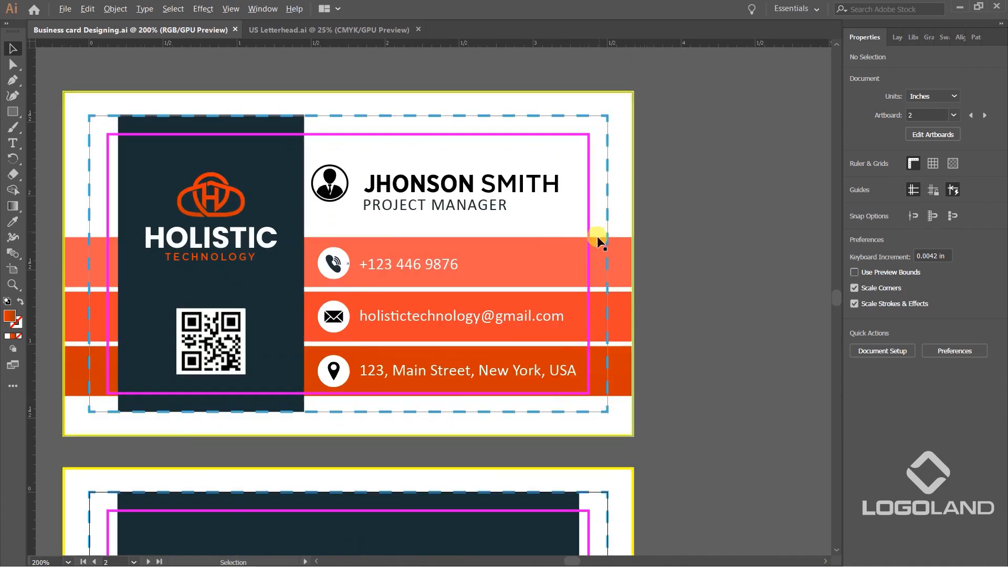
scroll(536, 248, "down", 5)
left_click_drag(623, 349, 618, 332)
scroll(614, 328, "up", 1)
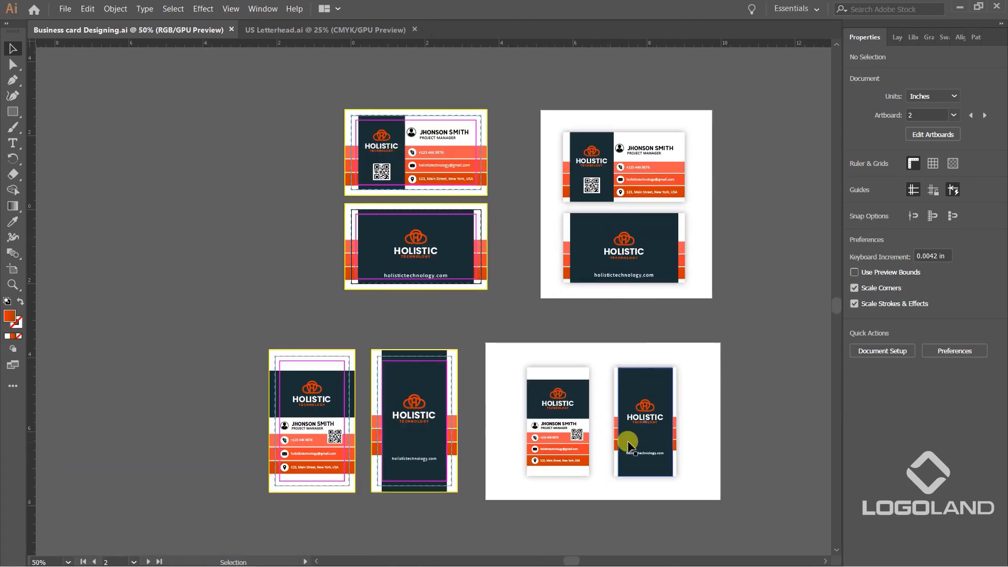
Examine the vertical business card designs and their presentation artboard alongside the horizontal ones.
scroll(724, 286, "up", 1)
left_click_drag(719, 262, 600, 330)
left_click_drag(590, 403, 656, 276)
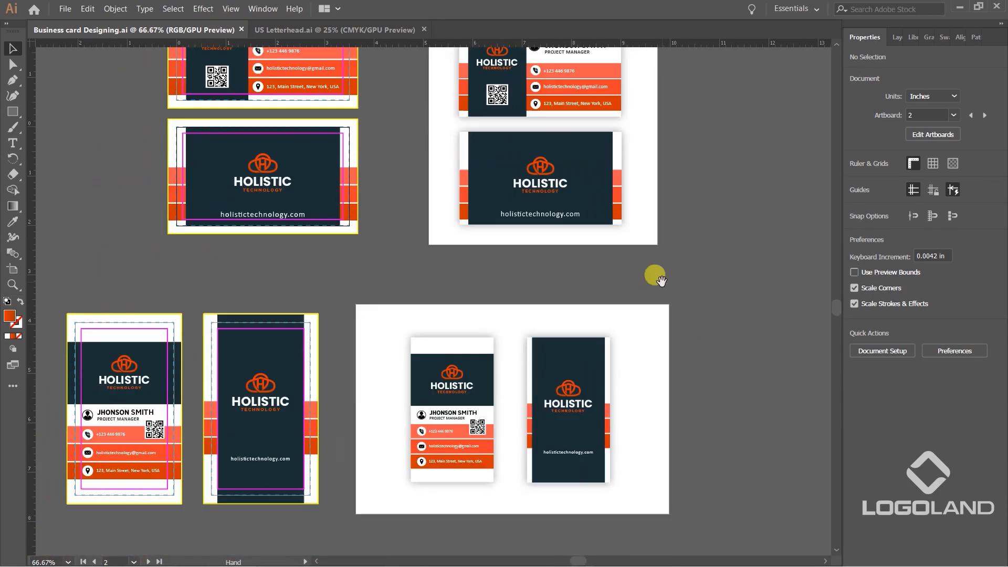
left_click_drag(628, 70, 591, 234)
left_click_drag(547, 448, 584, 348)
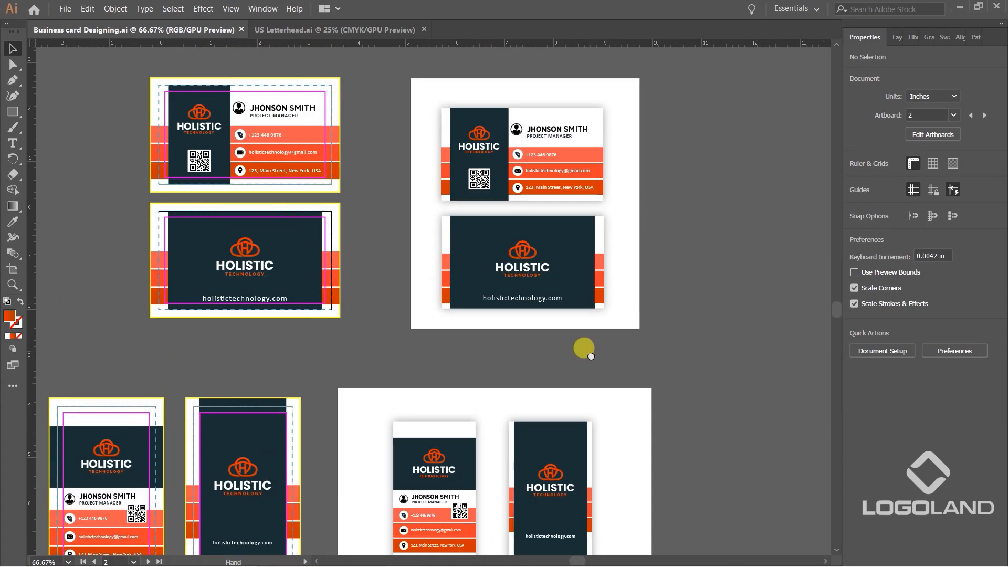
left_click_drag(578, 462, 603, 302)
scroll(603, 302, "up", 1)
mouse_move(634, 238)
left_mouse_down()
mouse_move(616, 458)
mouse_move(641, 241)
left_mouse_up()
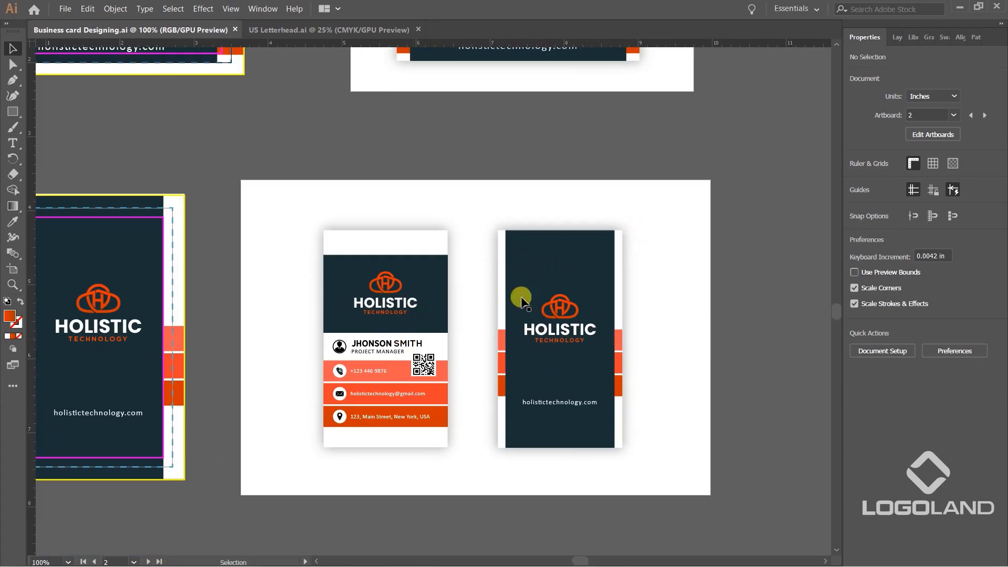
left_click_drag(548, 146, 600, 231)
scroll(515, 401, "down", 1)
scroll(525, 497, "up", 2)
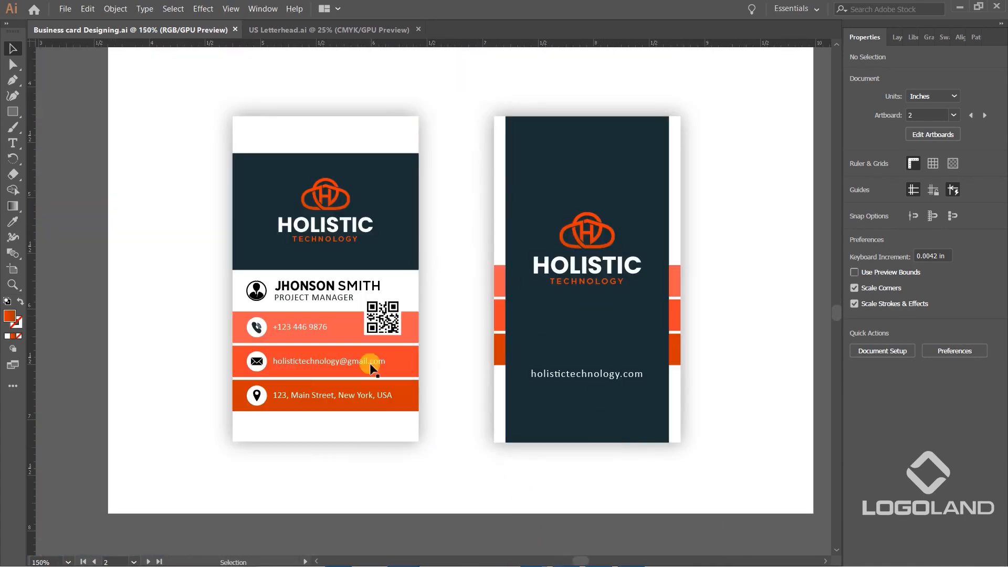
scroll(454, 362, "down", 2)
left_click_drag(360, 315, 533, 465)
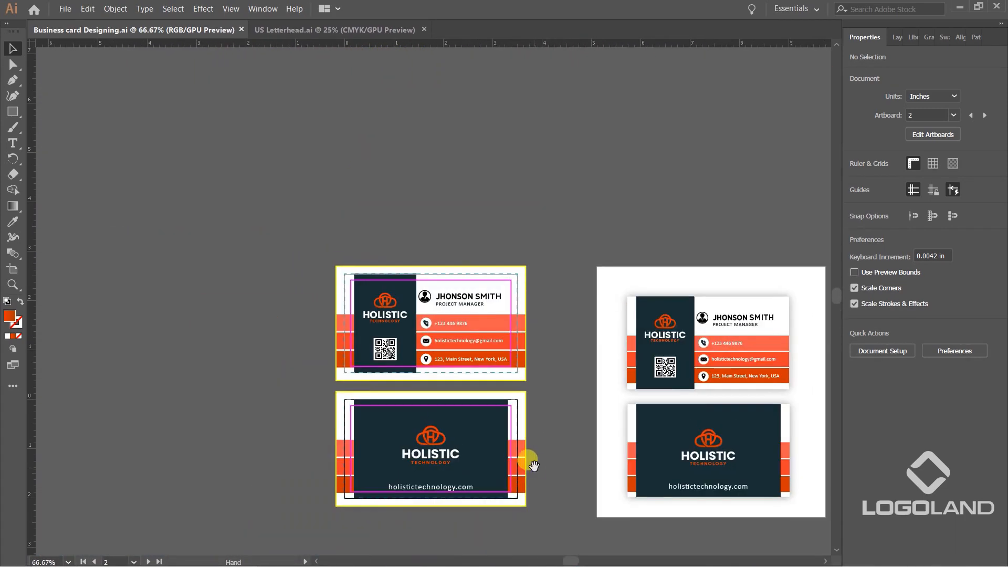
Compare the horizontal card's print artboards with the presentation artboard beside them.
scroll(545, 398, "up", 1)
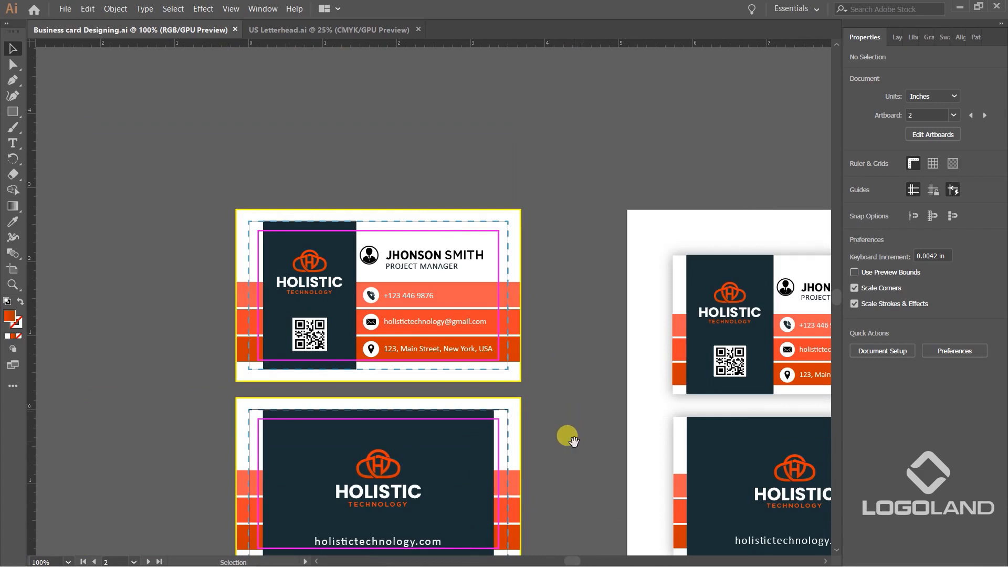
left_click_drag(574, 441, 583, 372)
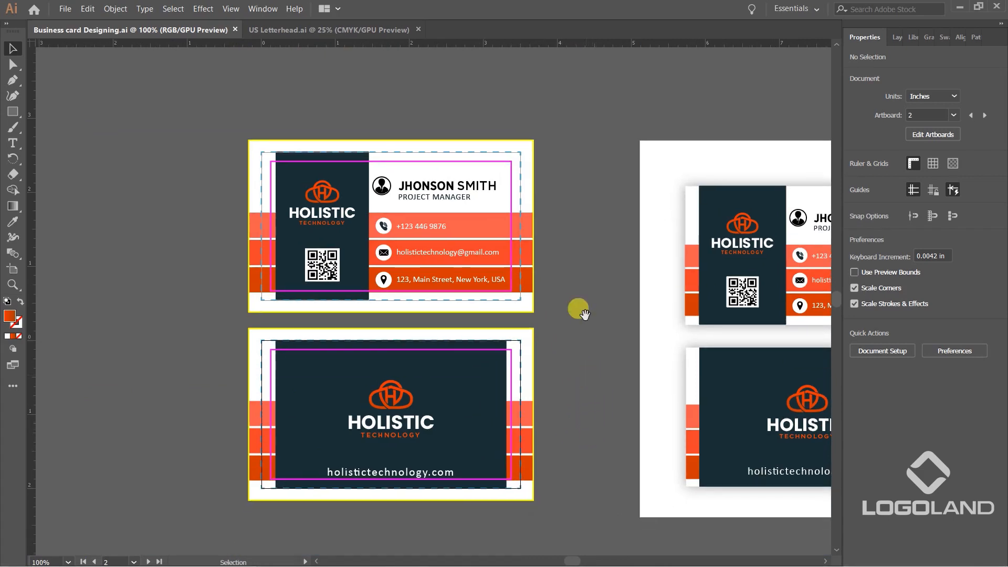
scroll(573, 315, "up", 1)
scroll(567, 323, "up", 1)
left_click_drag(546, 339, 584, 307)
scroll(585, 304, "down", 1)
left_click_drag(654, 368, 398, 364)
left_click_drag(531, 333, 351, 318)
scroll(350, 318, "down", 1)
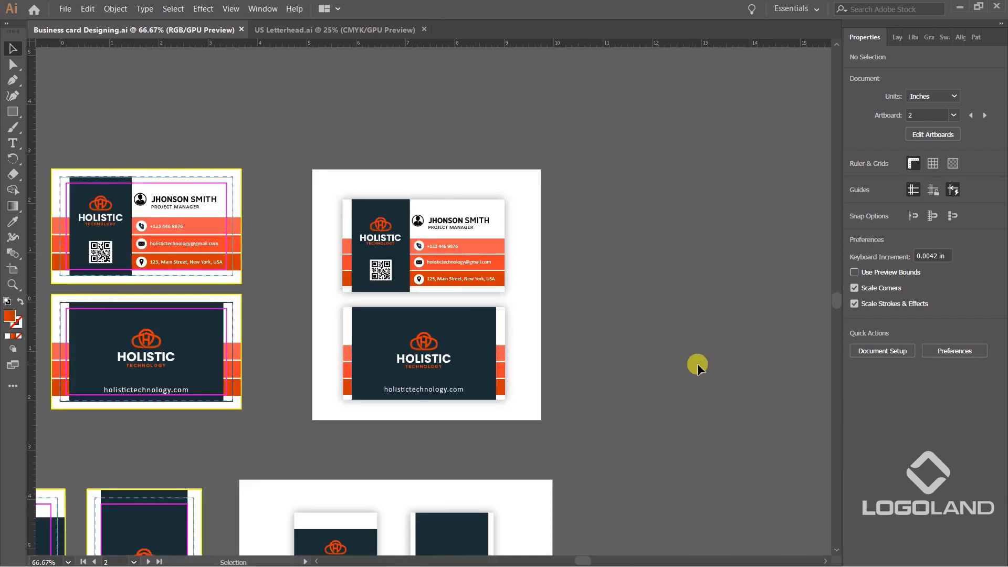
Draw a new portrait artboard about 7.19 × 8.92 in in the empty canvas beside the business card artboards.
left_click_drag(697, 363, 508, 305)
scroll(509, 305, "down", 1)
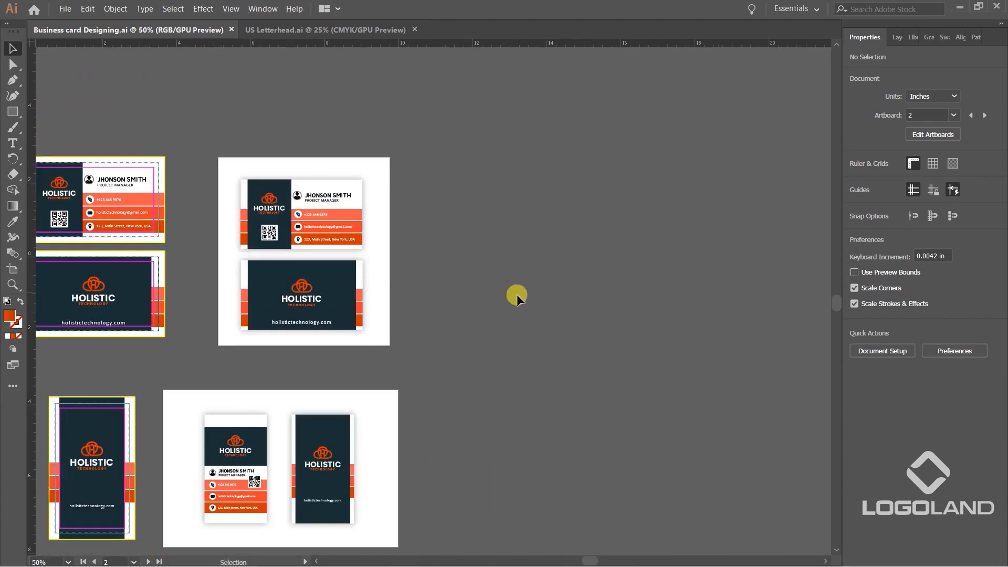
left_click_drag(566, 363, 536, 360)
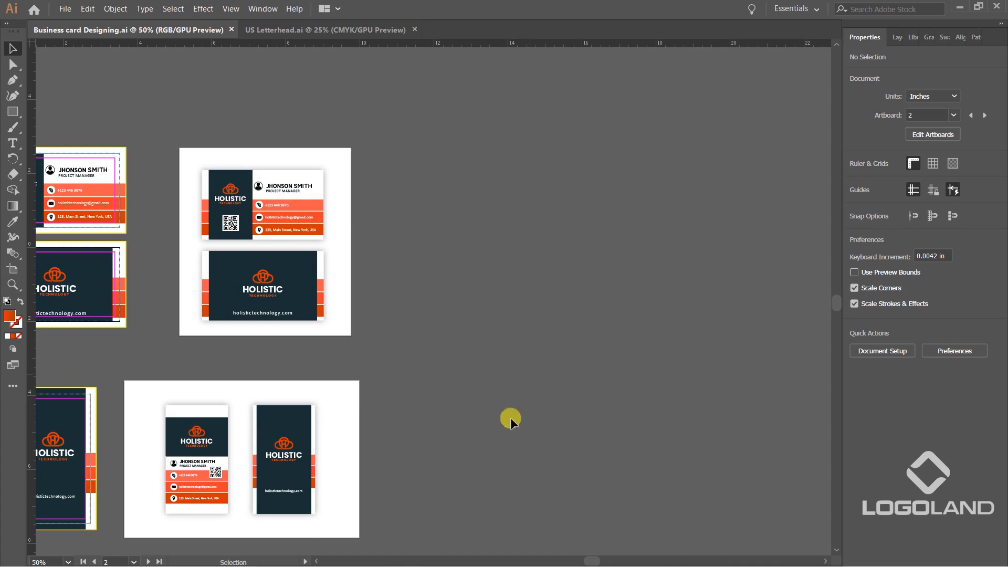
scroll(483, 399, "down", 1)
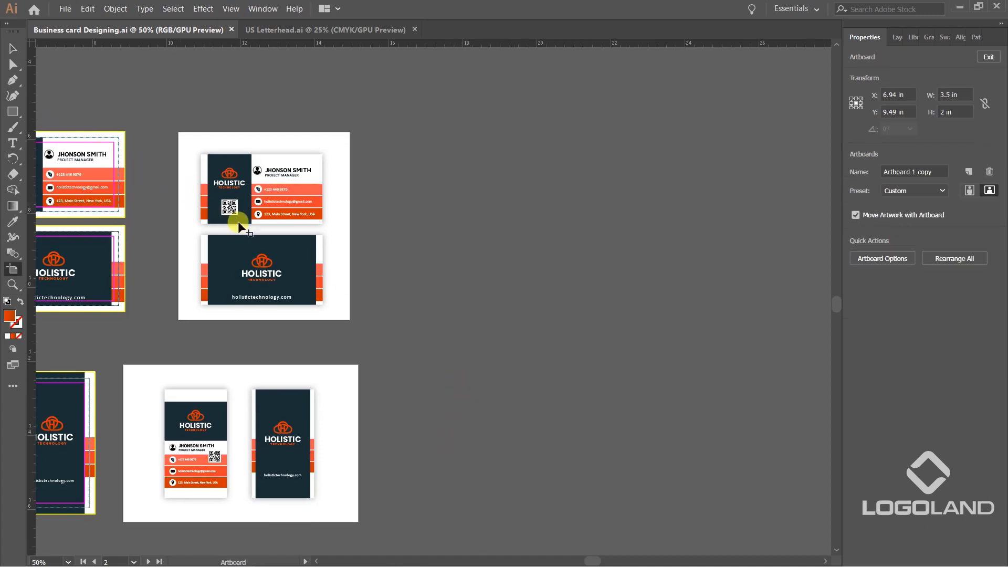
key("shift+o")
left_click_drag(426, 142, 692, 472)
left_click(13, 48)
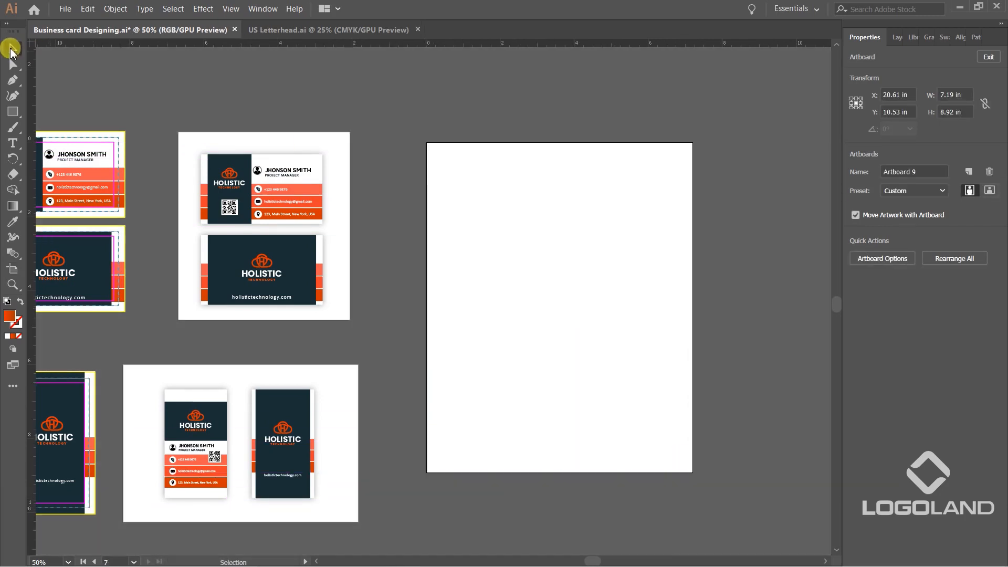
Resize the new blank artboard to US Letter, 8.5 in wide and 11 in high.
key("shift+o")
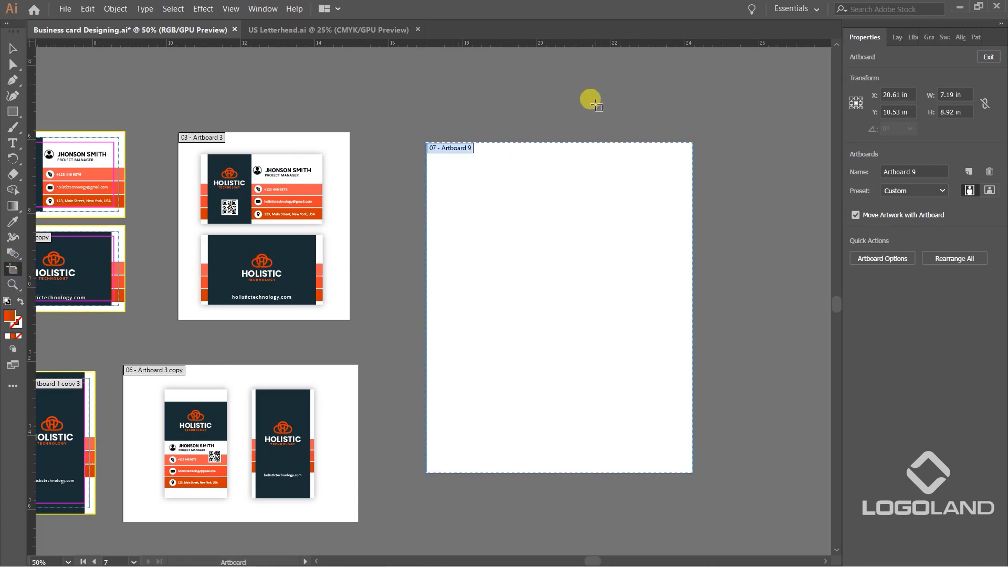
left_click(955, 95)
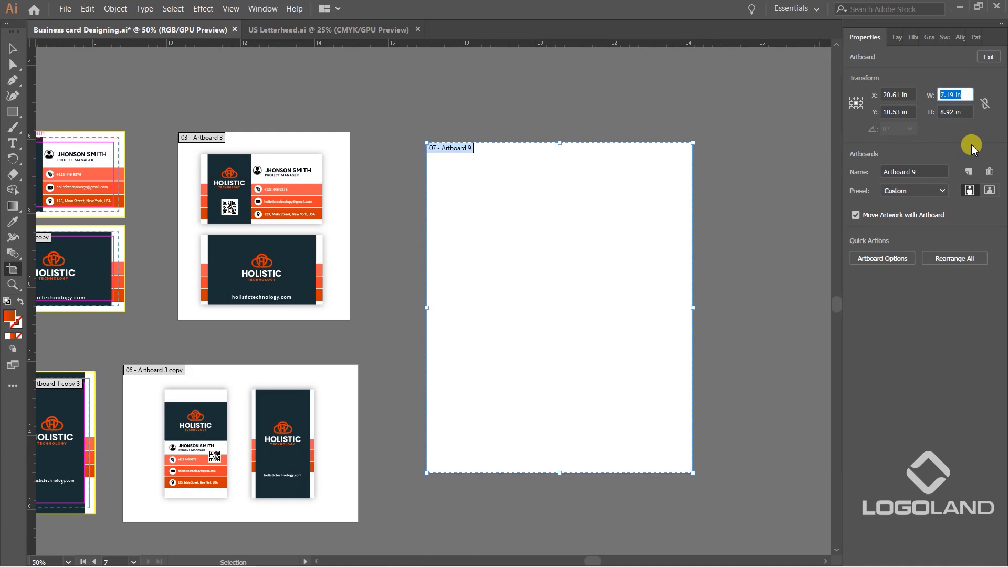
type("8.5")
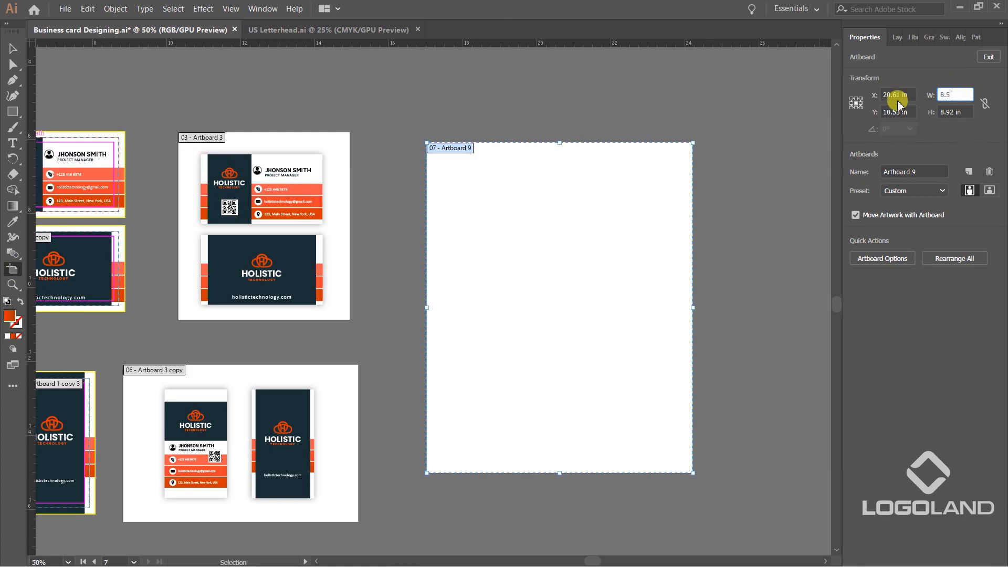
key("Tab")
type("1")
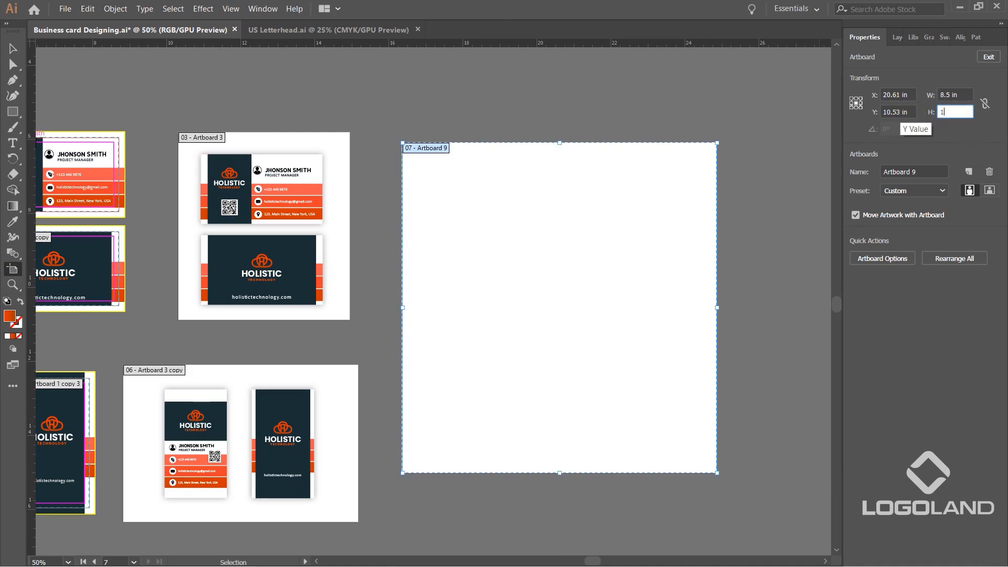
key("Return")
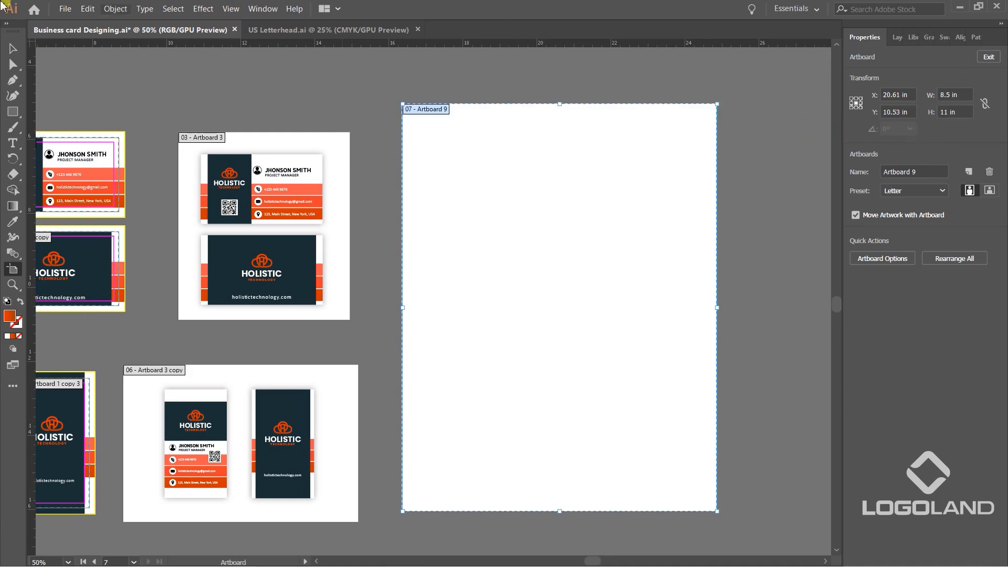
left_click(13, 49)
left_click(399, 156)
scroll(383, 231, "down", 2)
scroll(492, 224, "up", 2)
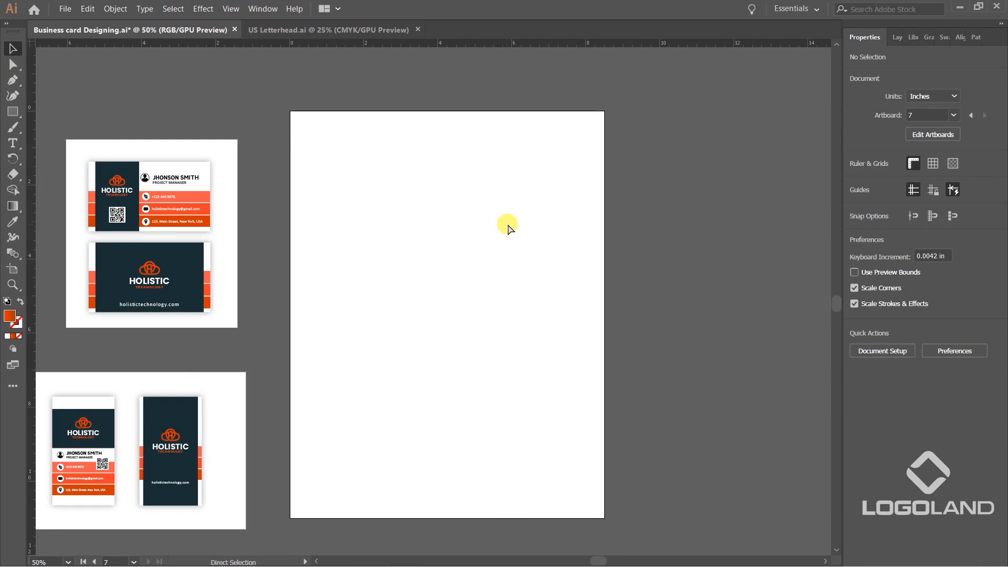
Check which measurement unit is chosen for the rulers and for the document.
key("ctrl+r")
key("ctrl+r")
right_click(499, 45)
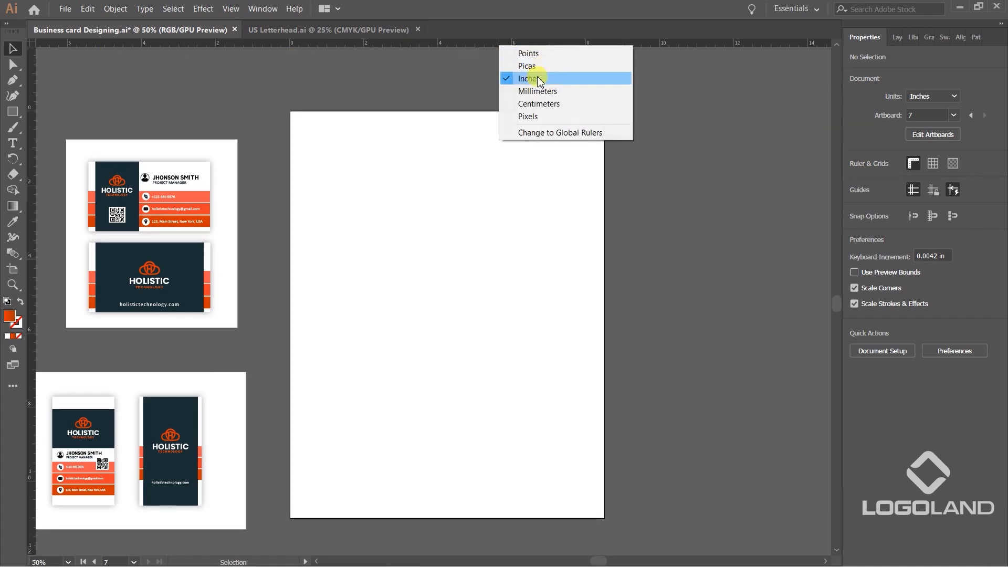
left_click(665, 118)
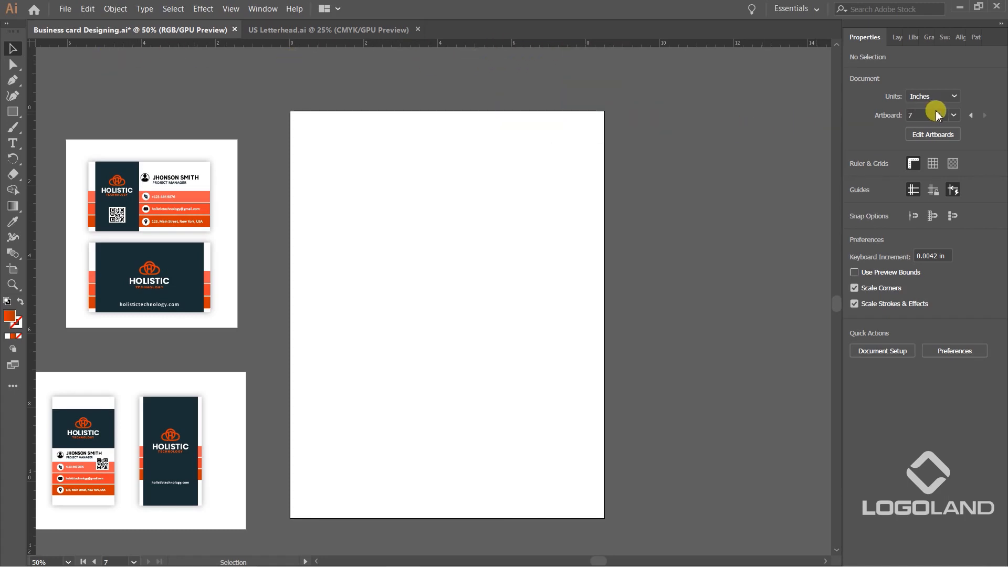
left_click(952, 96)
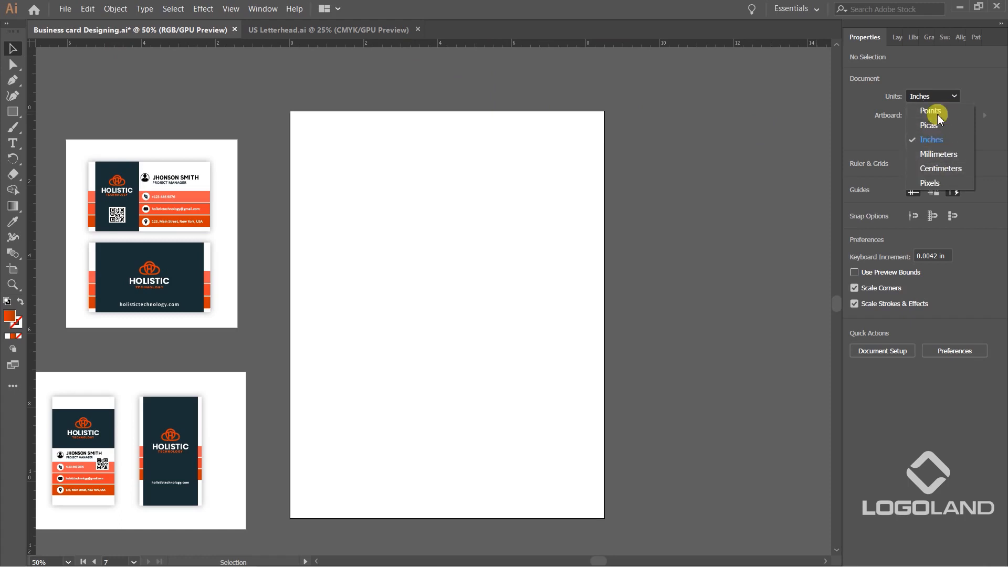
left_click(748, 247)
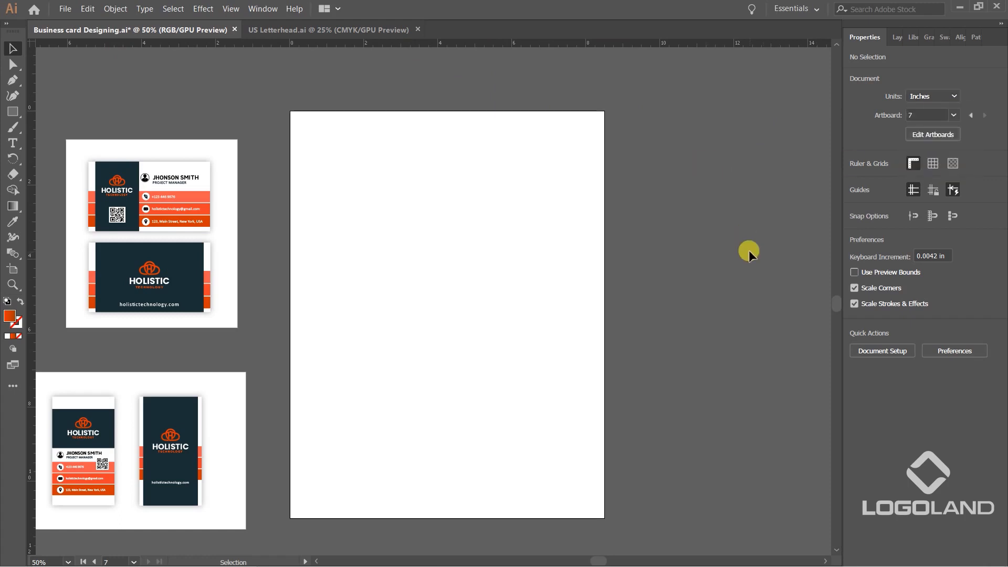
left_click_drag(724, 248, 719, 227)
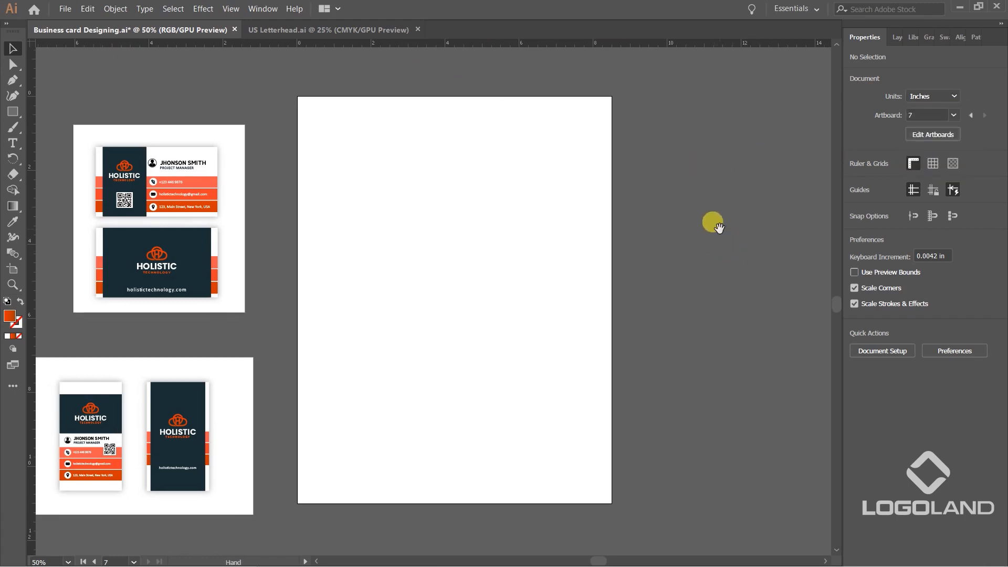
left_click_drag(289, 260, 596, 240)
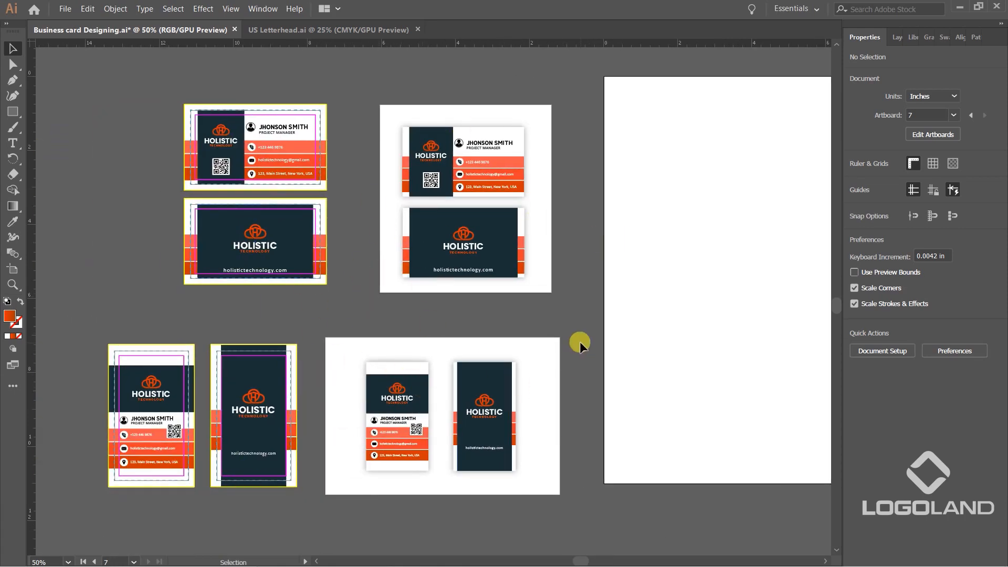
left_click_drag(653, 277, 516, 330)
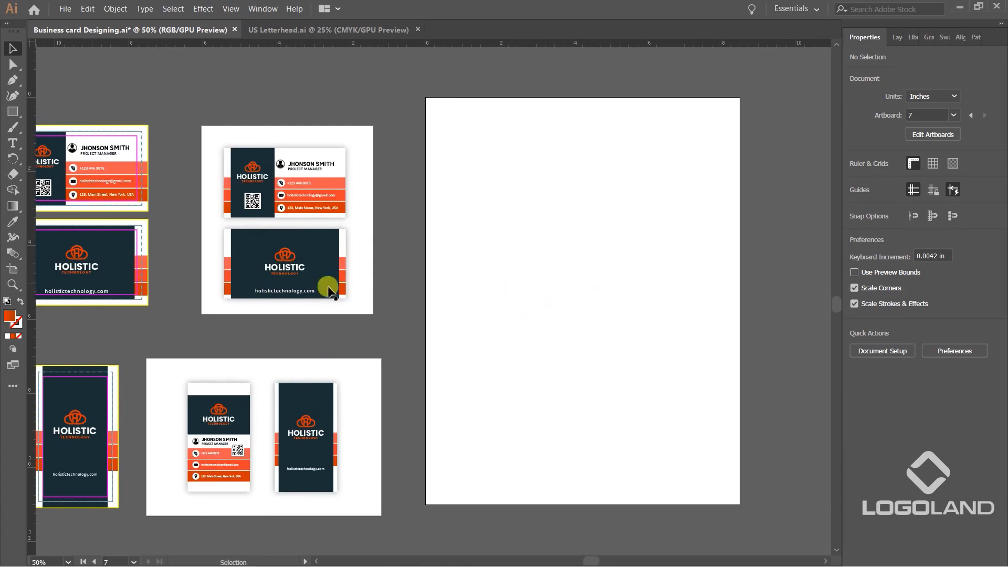
left_click_drag(577, 348, 493, 341)
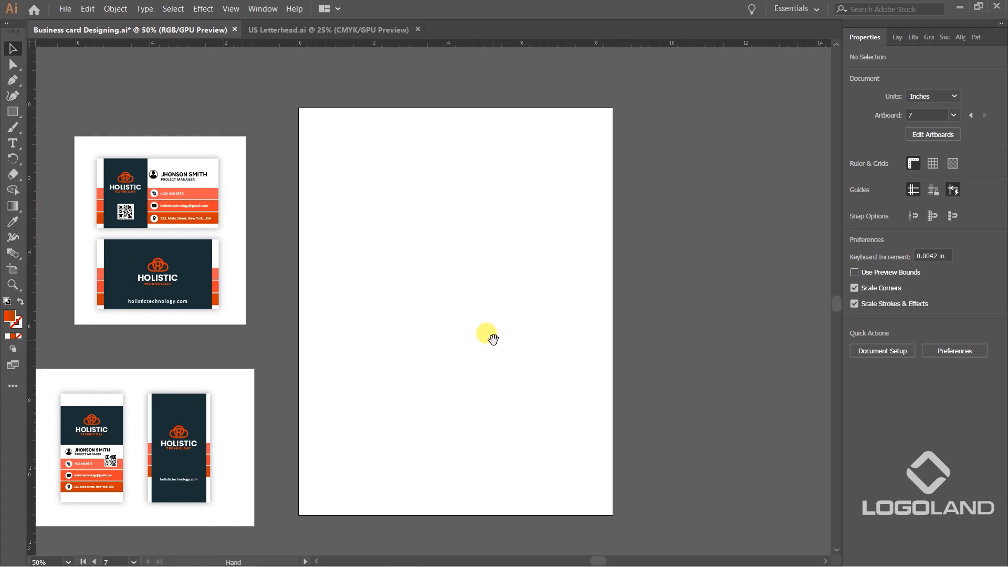
mouse_move(515, 322)
left_mouse_down()
mouse_move(343, 341)
mouse_move(514, 307)
left_mouse_up()
left_click_drag(390, 300, 460, 308)
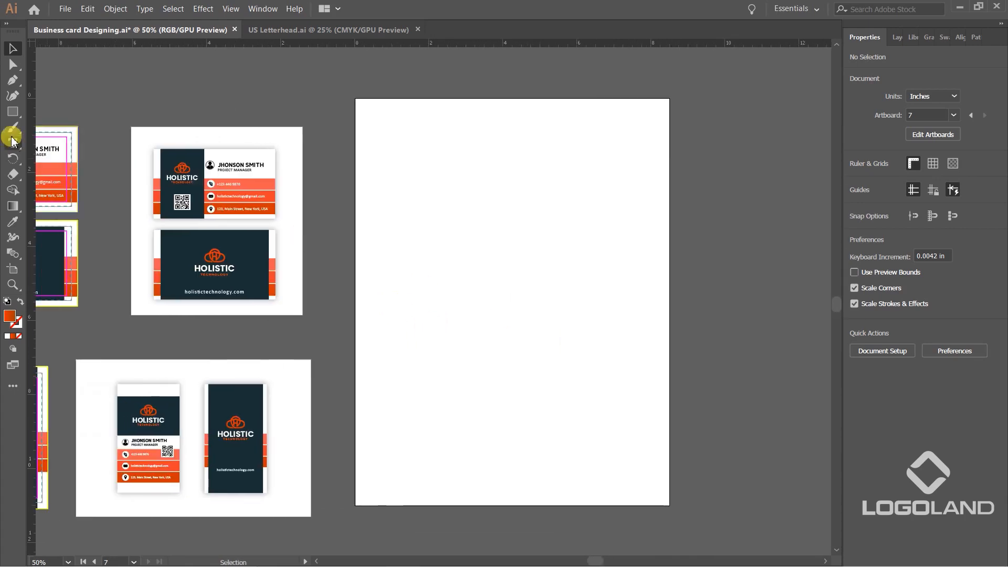
left_click_drag(546, 221, 499, 226)
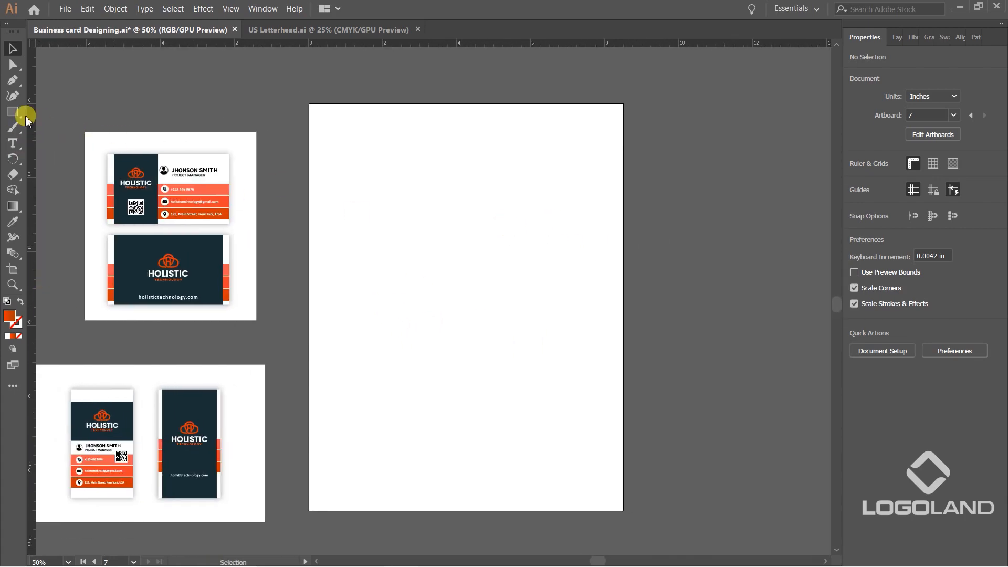
Draw an 8.5 × 11 in rectangle that exactly covers the new blank artboard.
left_click(10, 109)
right_click(7, 110)
left_click(75, 113)
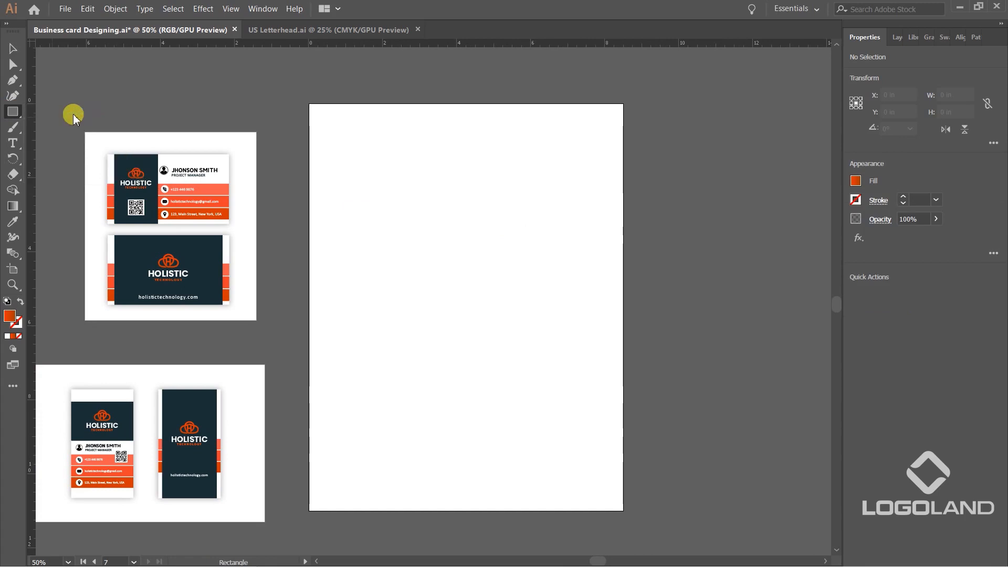
left_click_drag(308, 104, 624, 511)
Apply the business card's dashed blue guide-line style to the artboard-sized rectangle with the Eyedropper, and deselect it.
left_click_drag(273, 374, 402, 327)
key("i")
scroll(357, 427, "up", 6)
scroll(237, 292, "down", 5)
left_click_drag(107, 264, 499, 249)
scroll(391, 257, "up", 4)
left_click(309, 175)
scroll(360, 198, "down", 4)
left_click_drag(622, 264, 101, 362)
left_click_drag(440, 288, 174, 324)
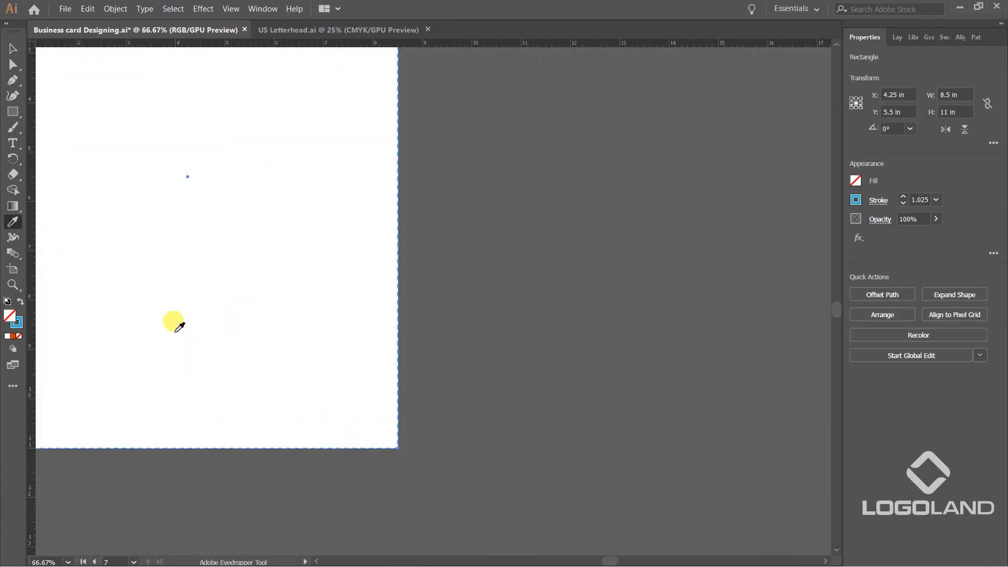
key("v")
left_click_drag(452, 212, 671, 363)
left_click(694, 267)
left_click_drag(689, 134, 662, 275)
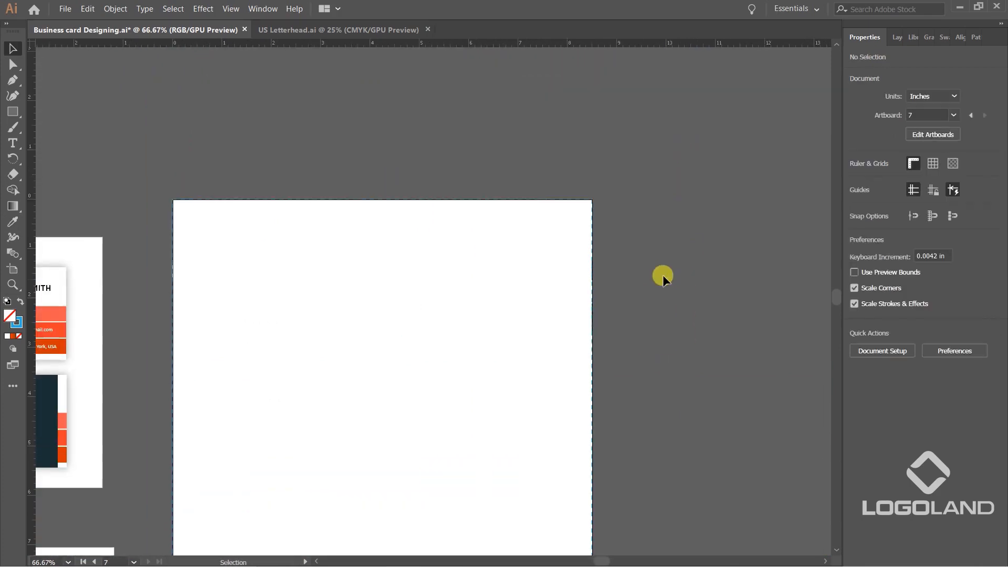
Set the stroke weight of the dashed artboard-sized rectangle to 4 pt and deselect it.
scroll(613, 224, "up", 3)
left_click(549, 206)
left_click(936, 200)
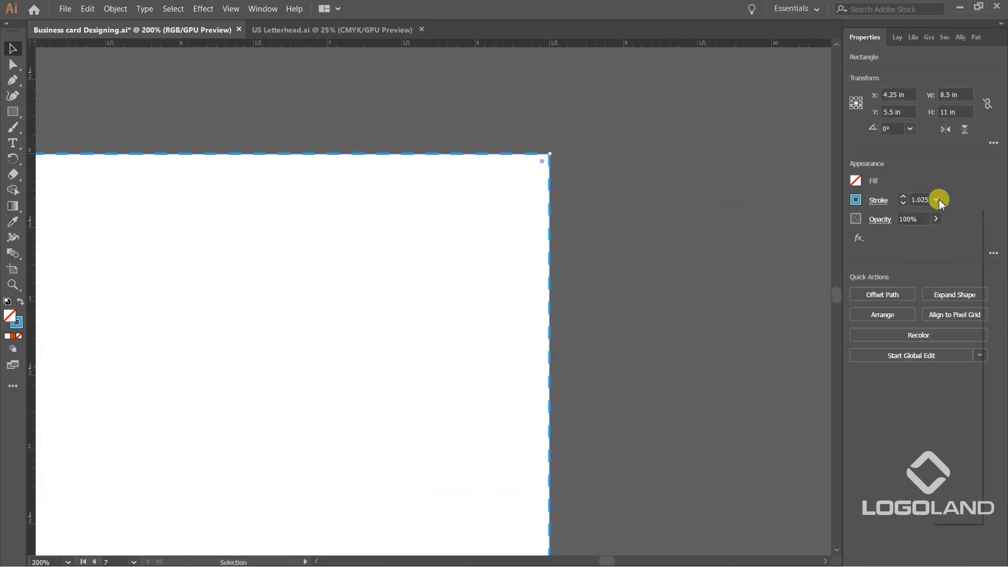
left_click(951, 314)
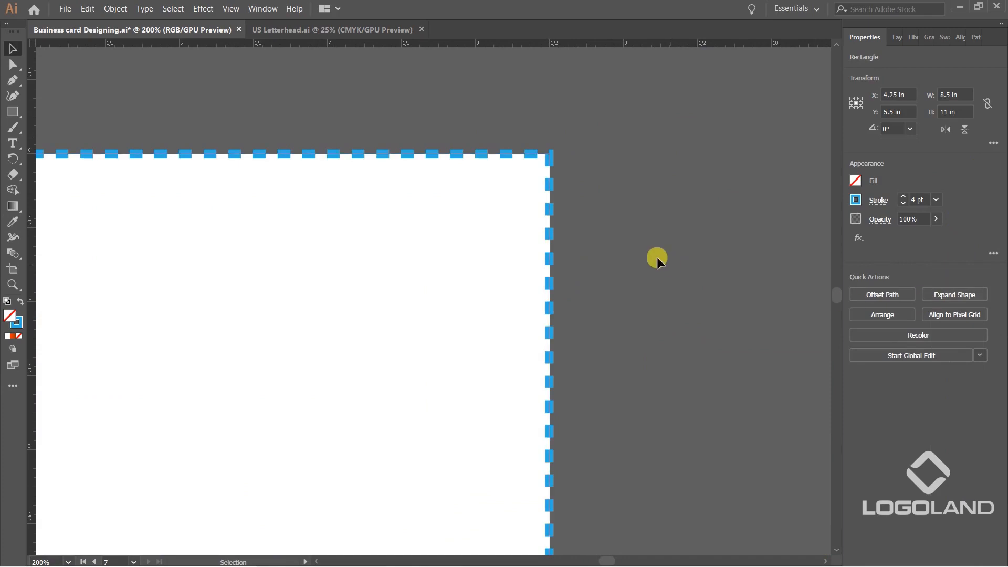
left_click(657, 256)
scroll(635, 245, "down", 2)
scroll(597, 251, "up", 2)
Set the dash length of the artboard-sized rectangle's stroke to 12 pt and deselect it.
left_click(583, 231)
left_click(546, 314)
left_click(585, 303)
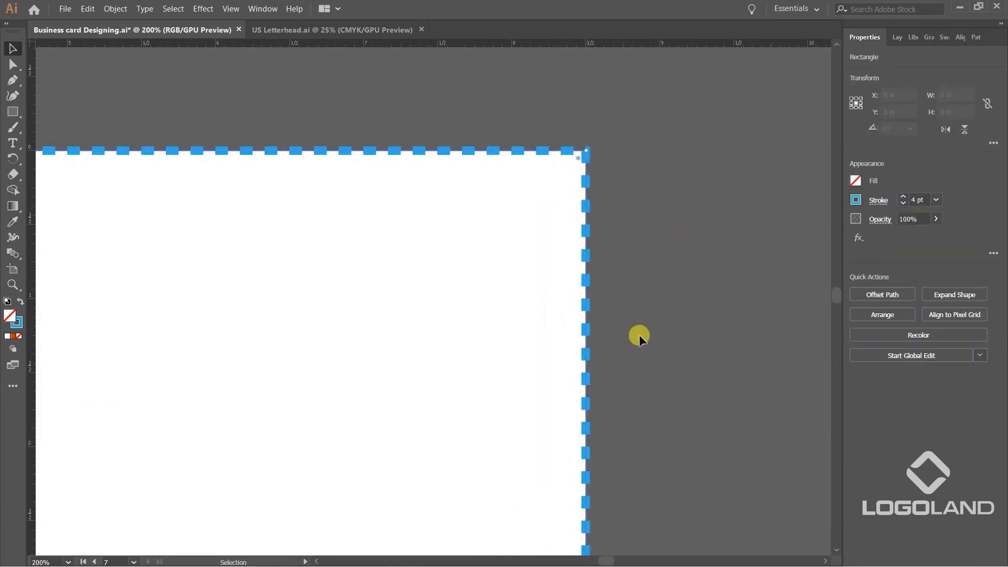
left_click(872, 199)
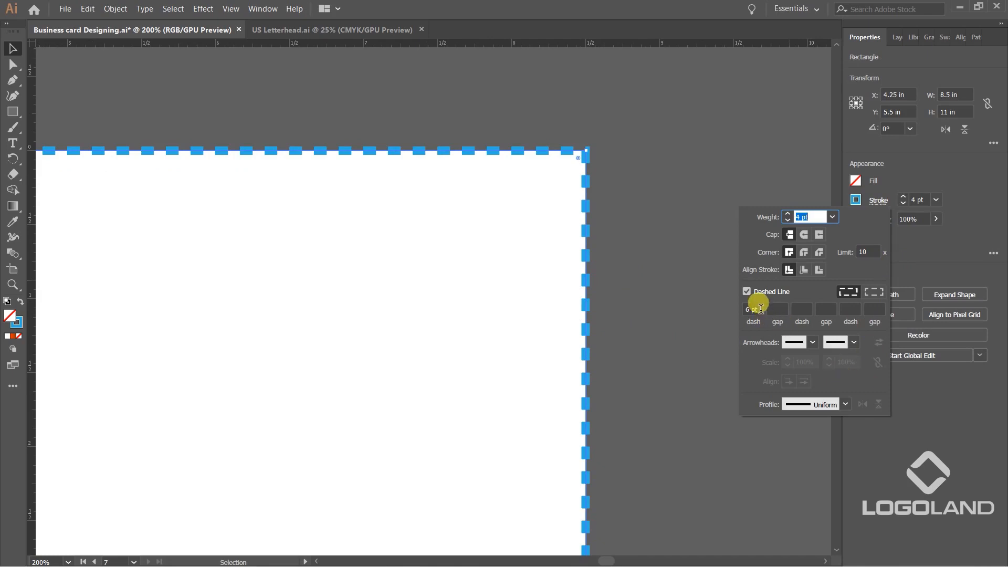
left_click(744, 312)
type("12")
key("Return")
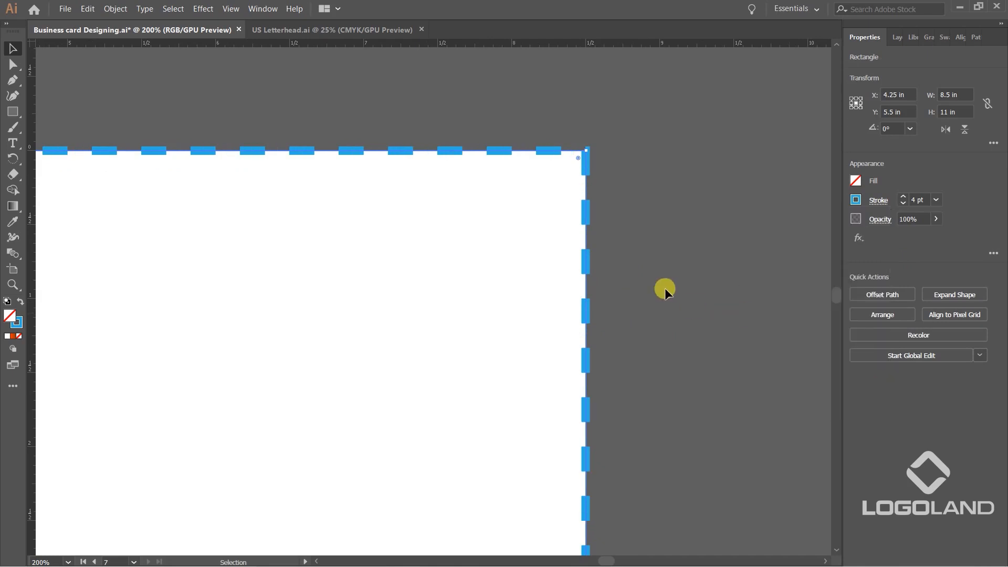
left_click(692, 303)
scroll(669, 255, "down", 1)
scroll(698, 303, "down", 4)
scroll(604, 229, "up", 2)
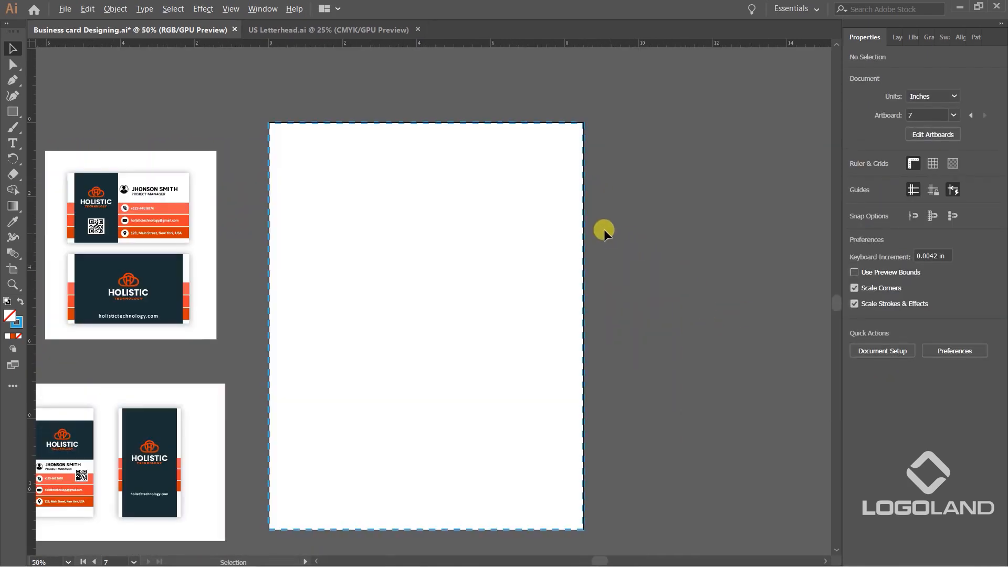
Draw an outer rectangle of about 9.33 × 11.7 in around the US Letter artboard.
left_click(13, 111)
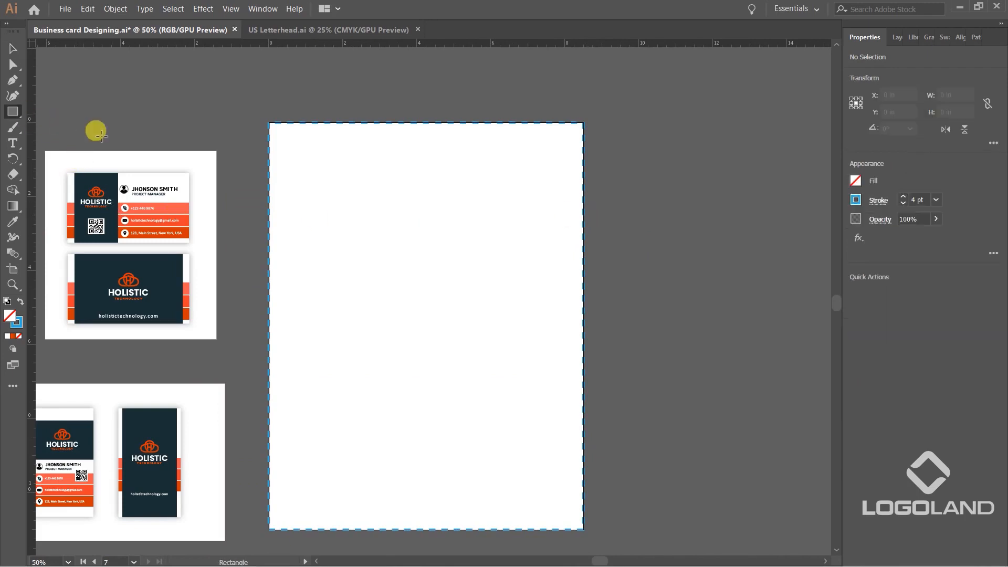
left_click_drag(203, 133, 278, 115)
left_click_drag(329, 93, 674, 525)
left_click(13, 49)
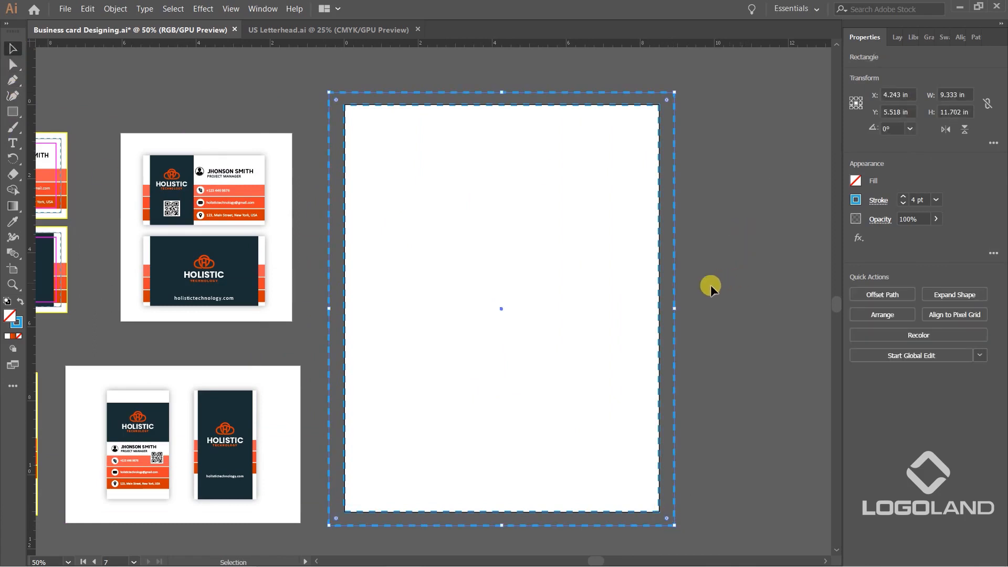
Turn off the dashed line on the outer rectangle's stroke and deselect it.
left_click(856, 200)
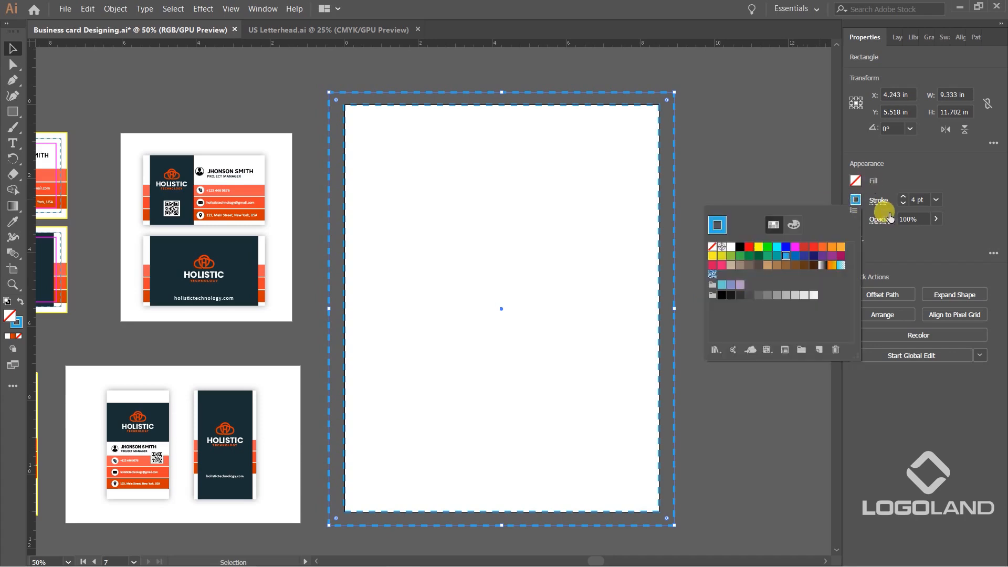
left_click(876, 209)
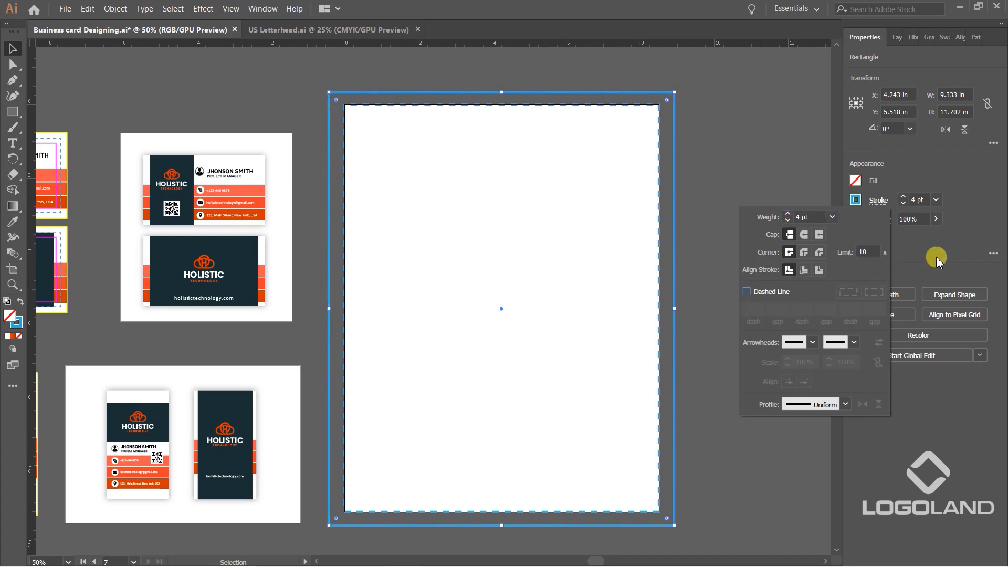
left_click(746, 190)
Draw an inner rectangle of about 7.55 × 10.06 in inside the artboard's edges and deselect it.
left_click(13, 111)
left_click_drag(361, 123, 639, 494)
key("v")
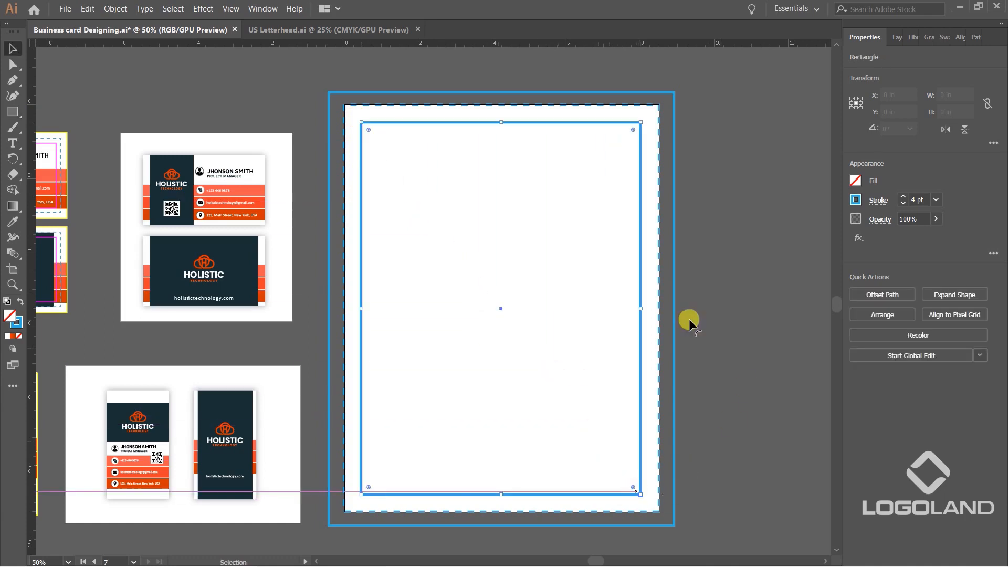
left_click(764, 222)
left_click(639, 160)
left_click(779, 181)
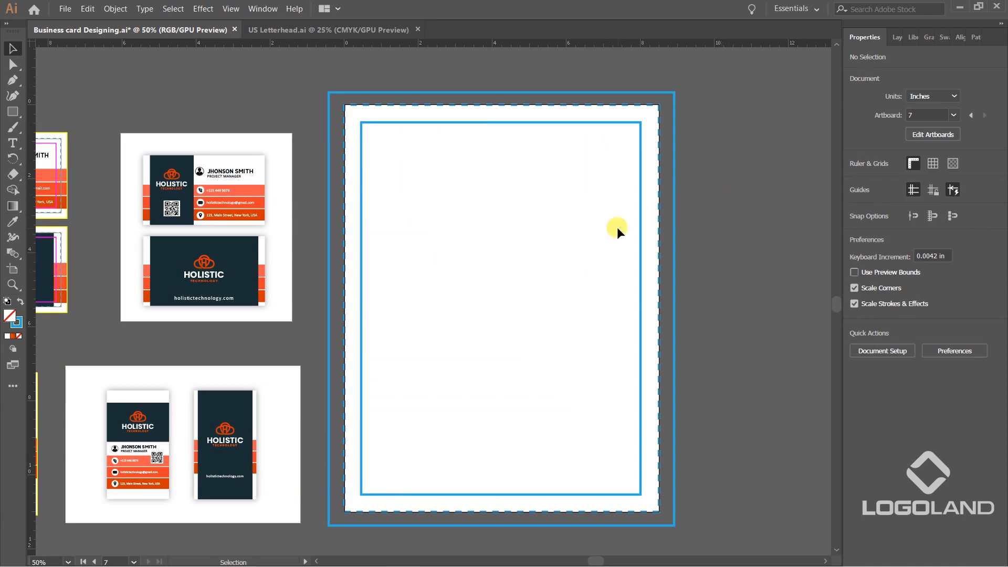
Check the dashed rectangle's size and set the inner rectangle's width to 8 in.
scroll(668, 131, "up", 2)
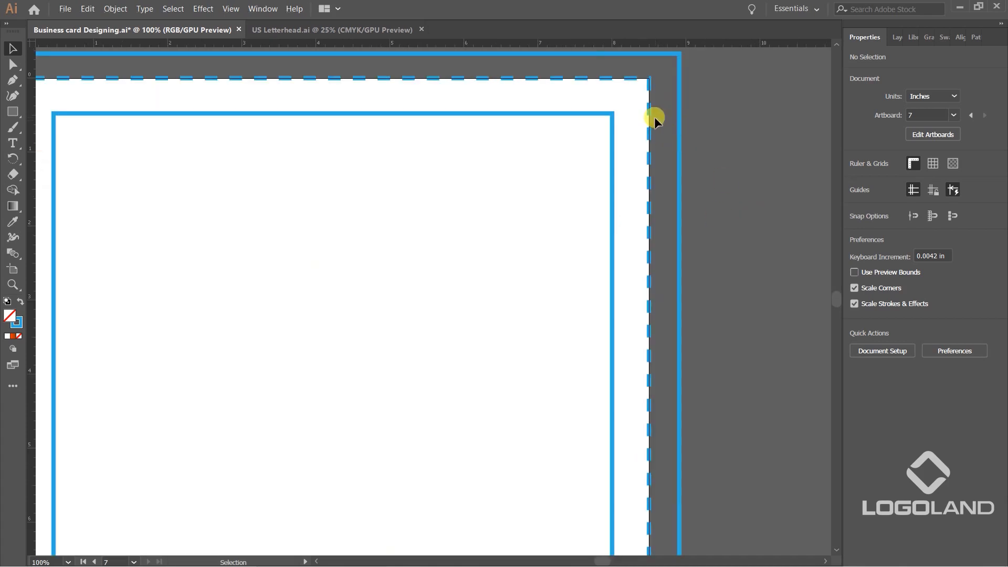
left_click(649, 110)
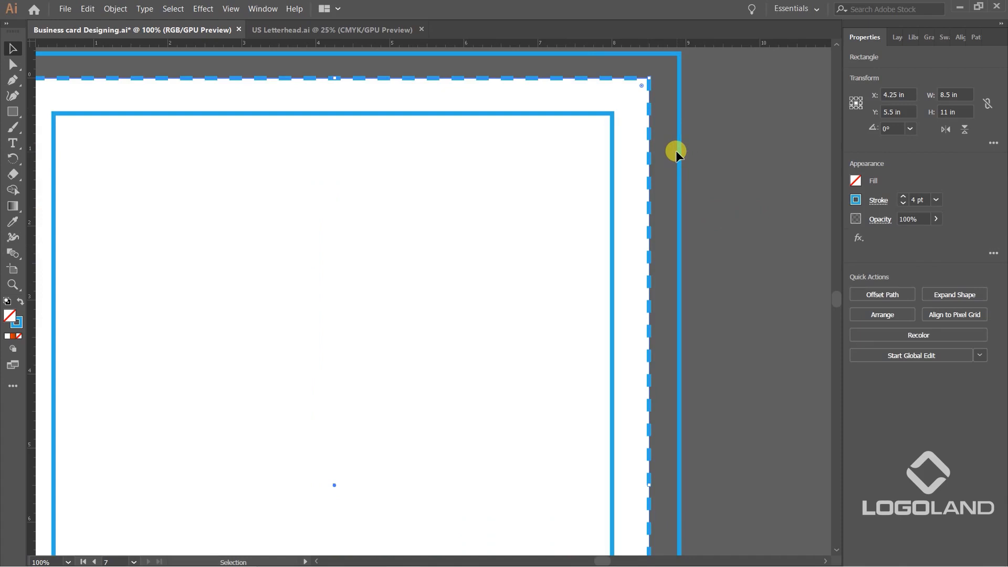
scroll(524, 153, "down", 2)
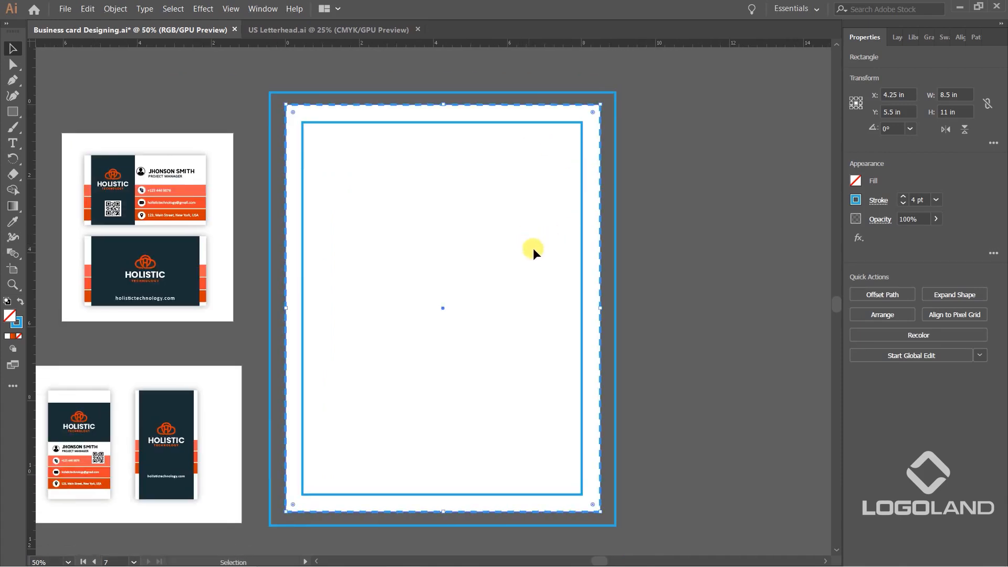
left_click(664, 258)
left_click(581, 197)
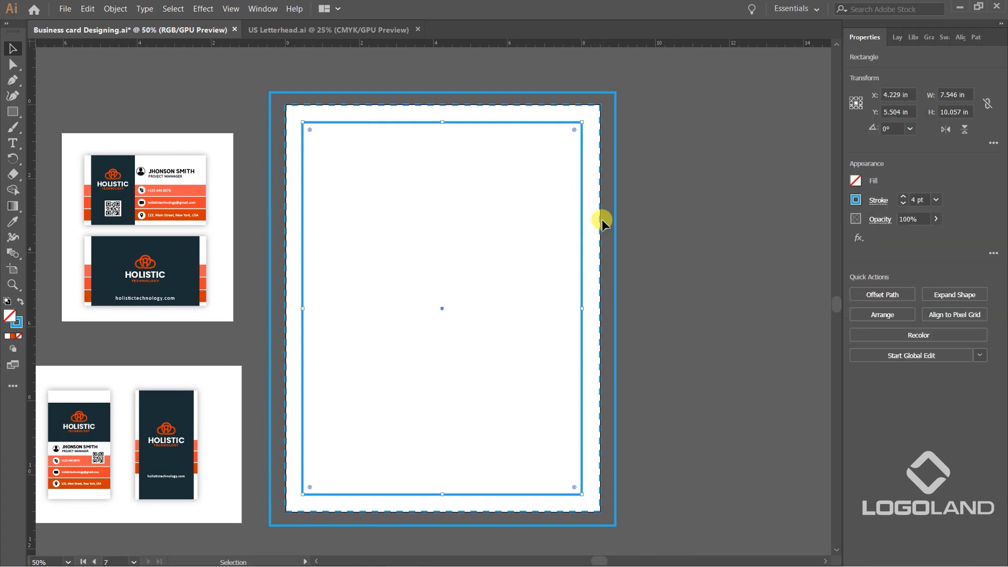
left_click(953, 95)
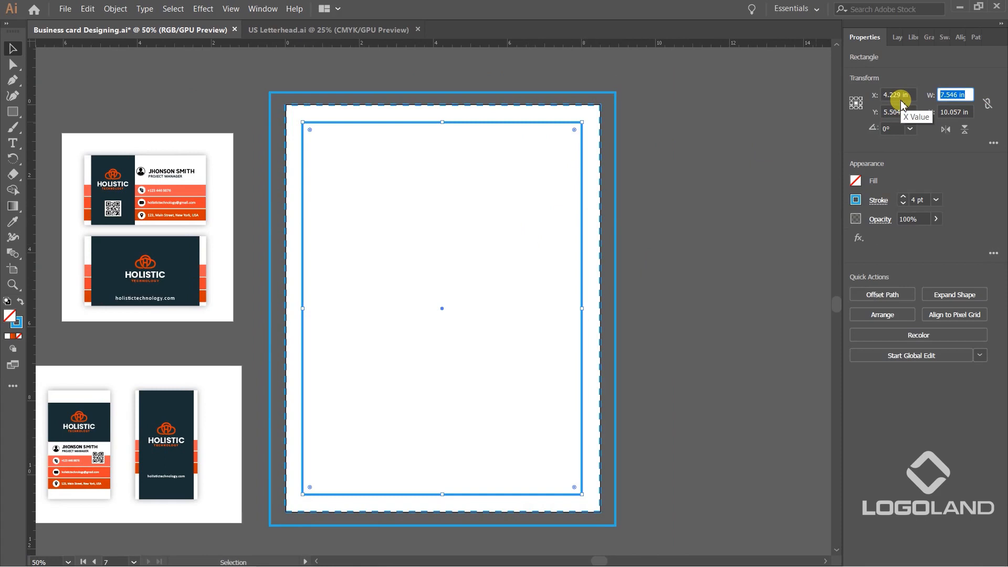
type("8")
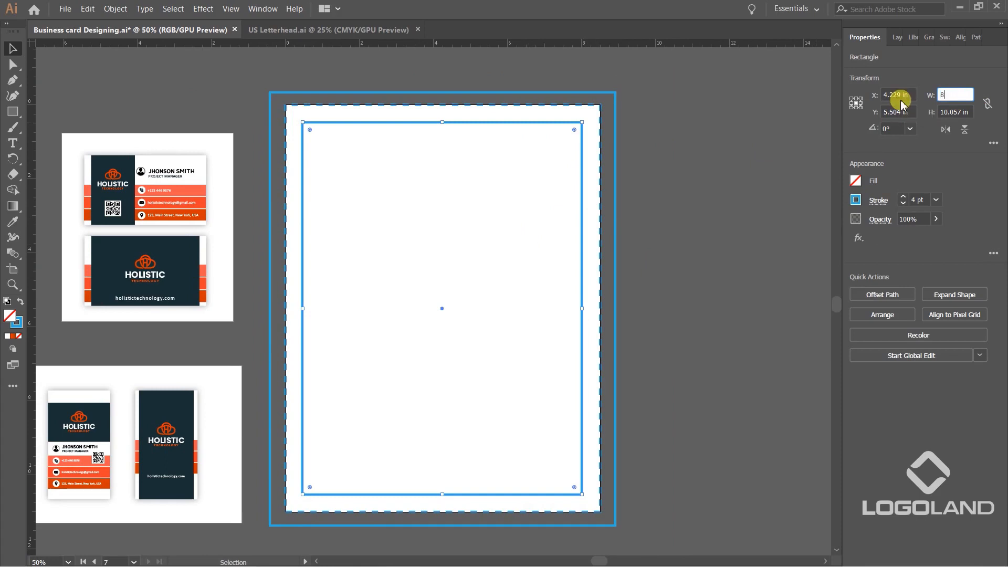
key("Tab")
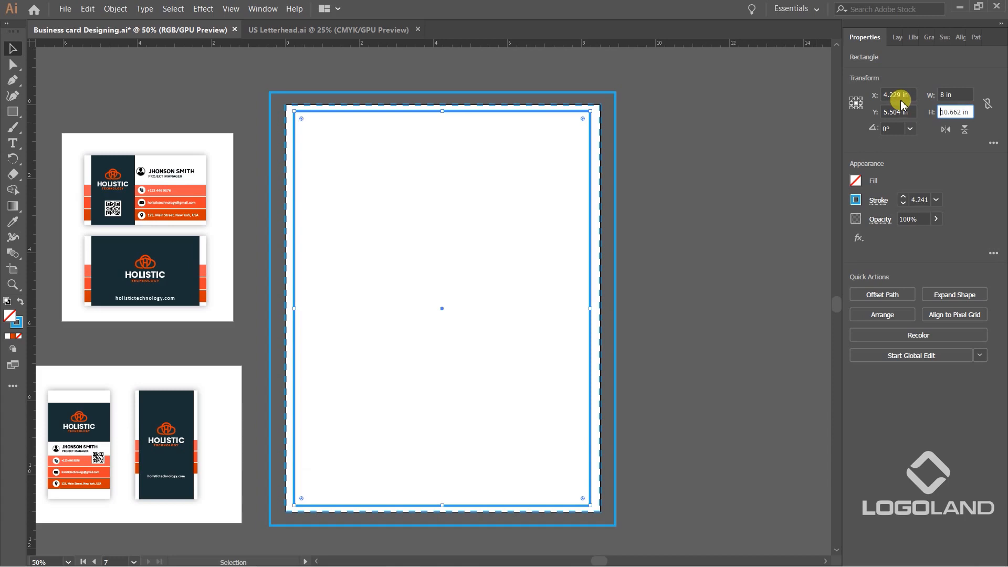
Set the inner rectangle's height to 10.5 in and deselect it.
type("10.5")
key("ctrl+a")
type("10.5")
key("Return")
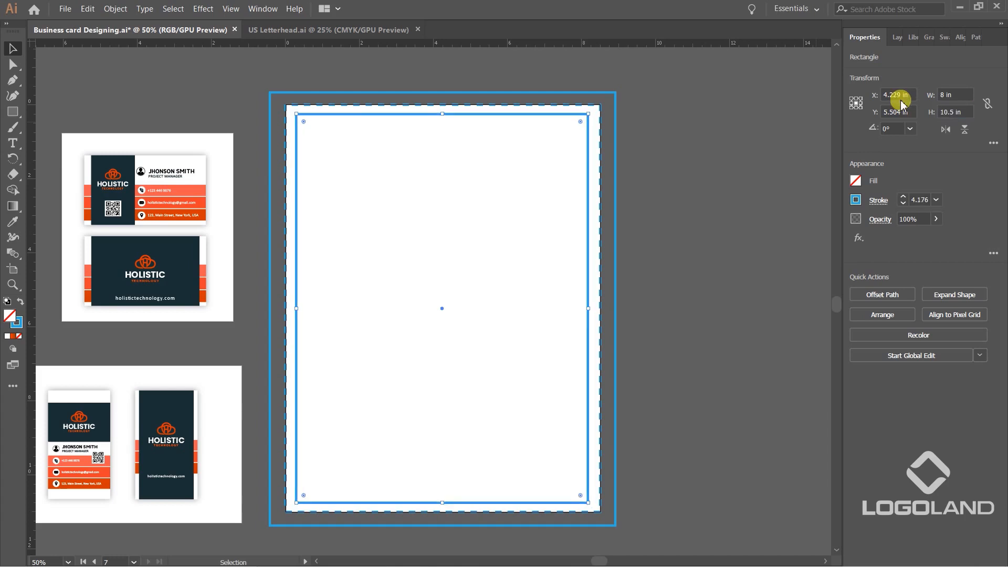
left_click(657, 220)
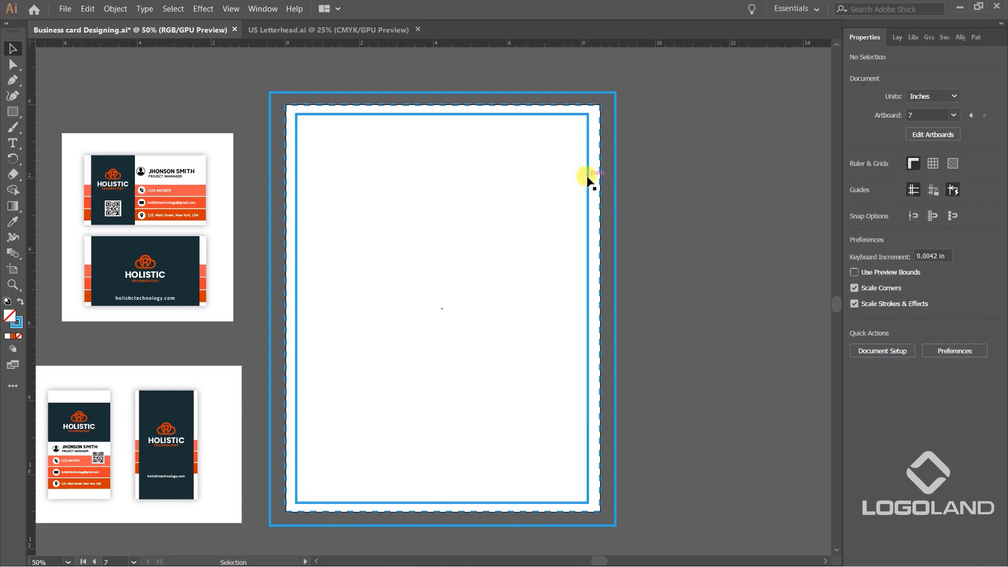
Align the inner rectangle and the dashed artboard-sized rectangle to their horizontal and vertical centers.
left_click(596, 185)
left_click(599, 180, "shift")
left_click(901, 292)
left_click(961, 293)
left_click(728, 186)
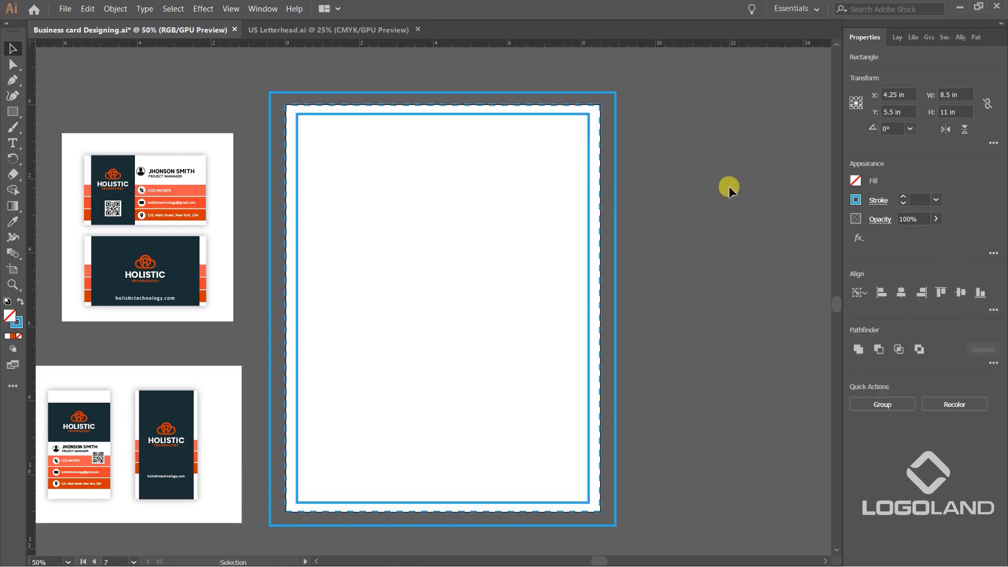
Set the outer rectangle's width to 9 in.
left_click(617, 150)
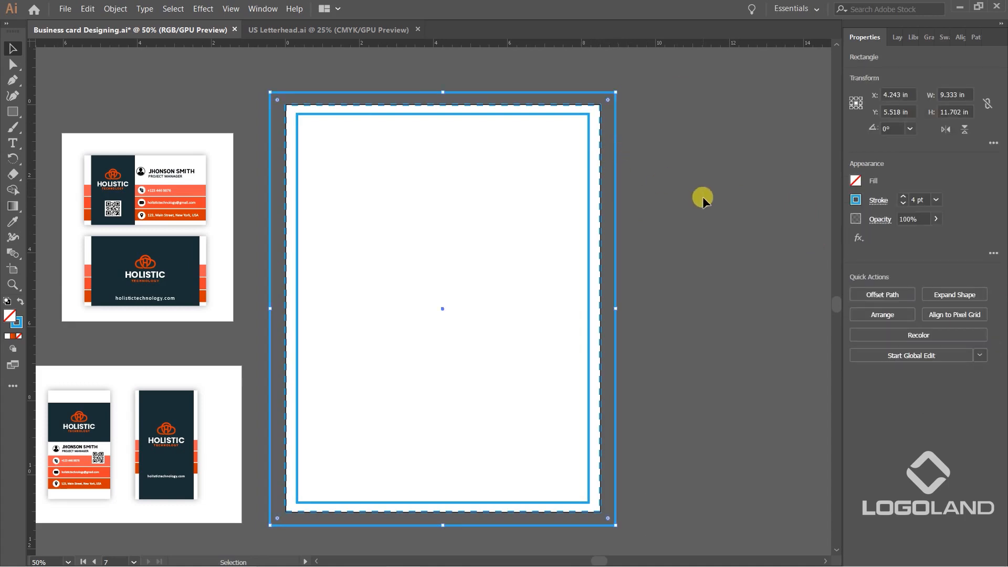
left_click(971, 95)
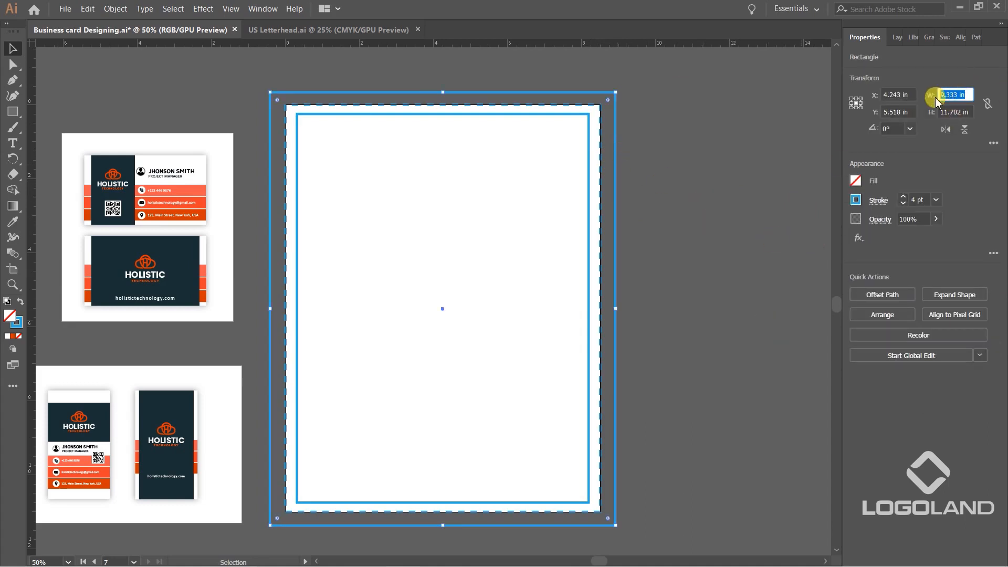
type("9")
key("Tab")
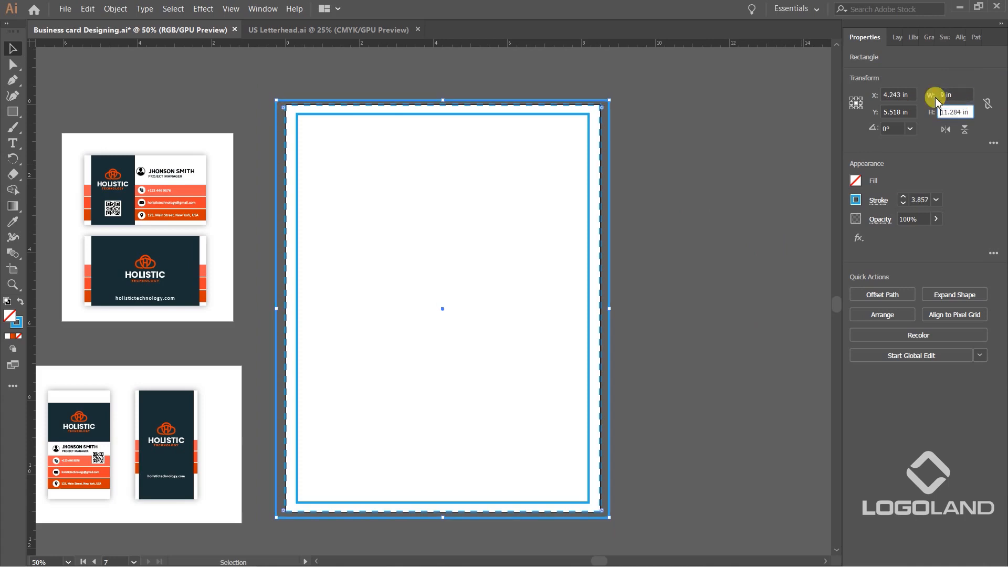
Try a height of 9 in for the outer rectangle, and enter 9 in for its width again.
type("11")
key("BackSpace")
key("ctrl+a")
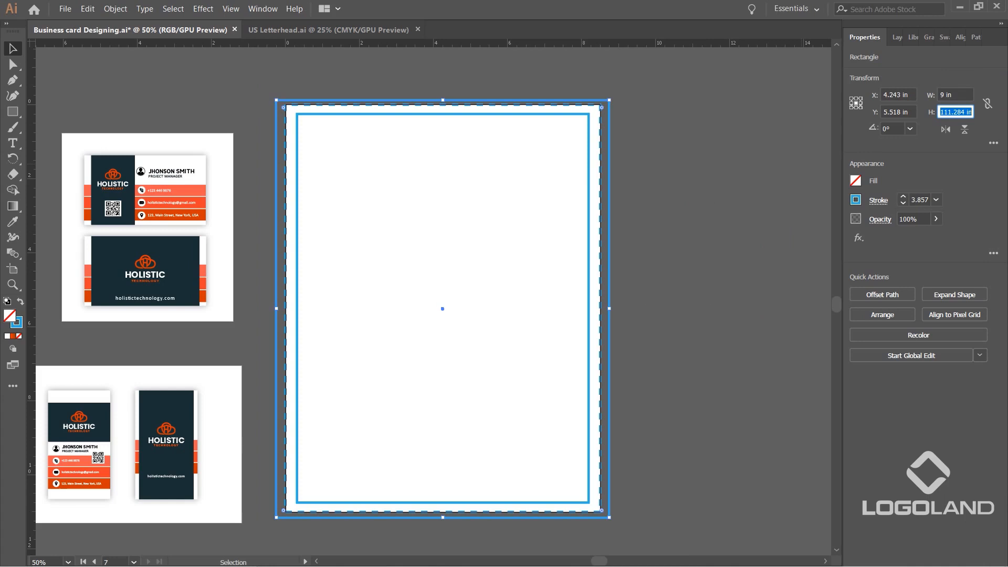
type("9")
key("Tab")
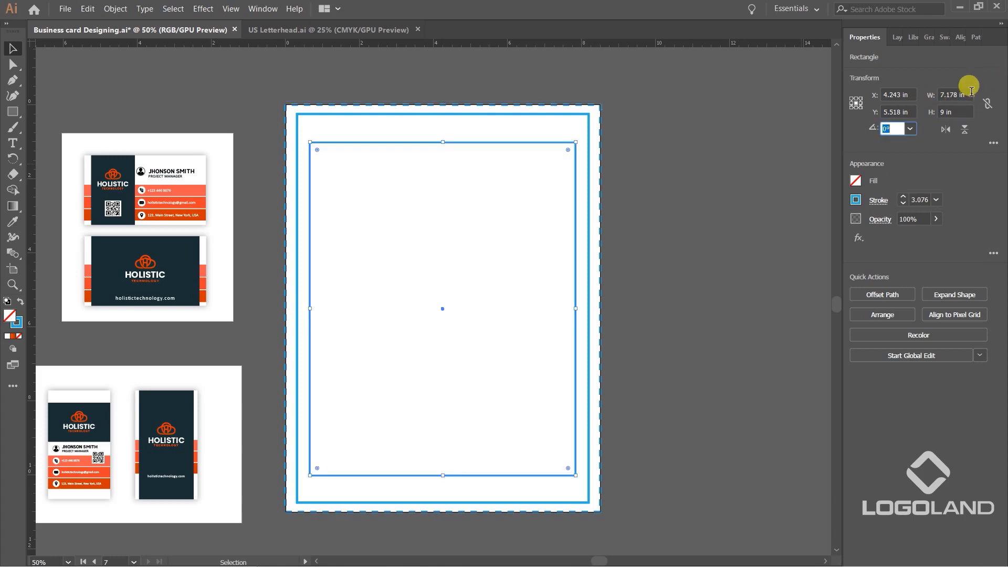
left_click(954, 94)
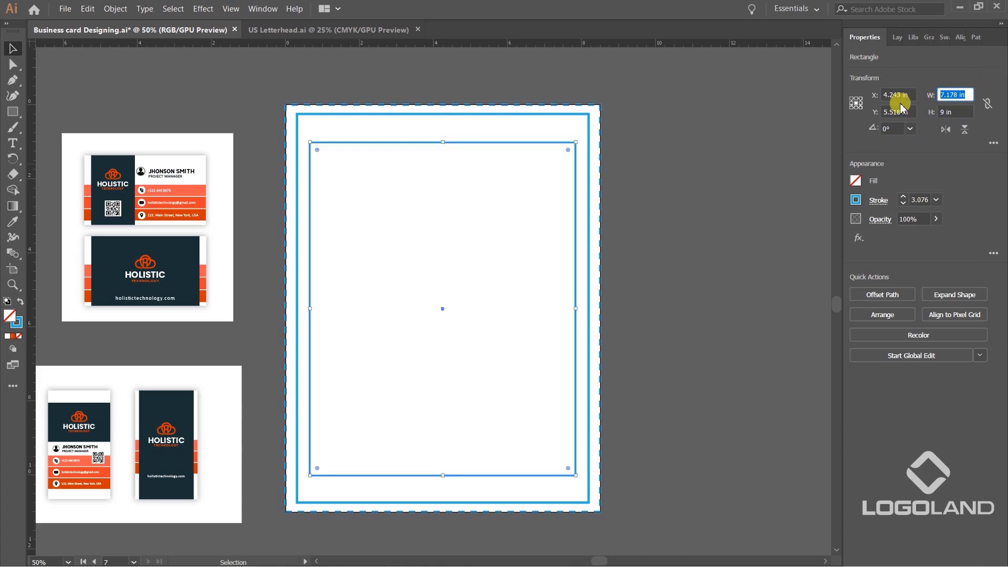
type("9")
key("Tab")
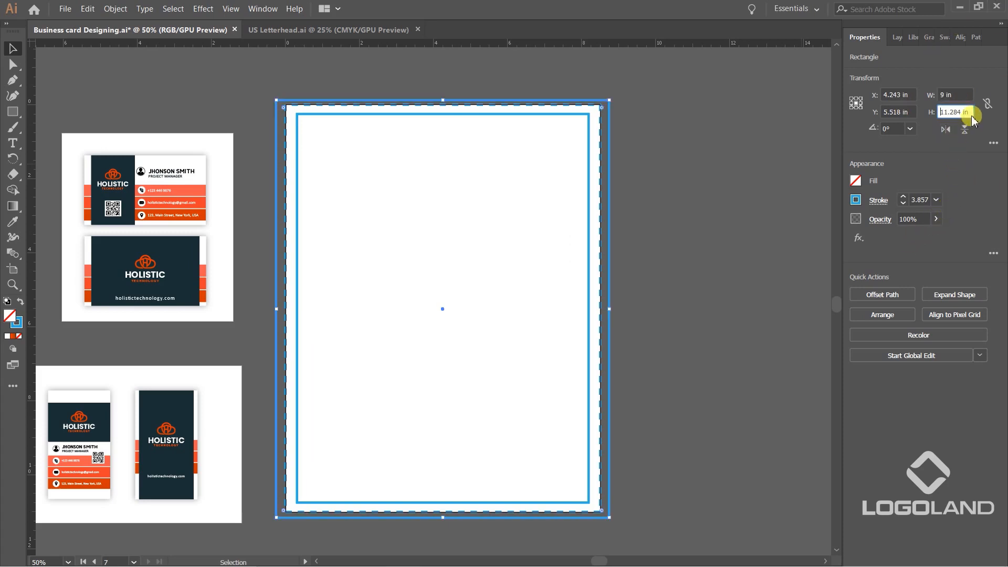
Constrain the outer rectangle's width and height proportions, set its height to 11.5 in and deselect it.
left_click(987, 104)
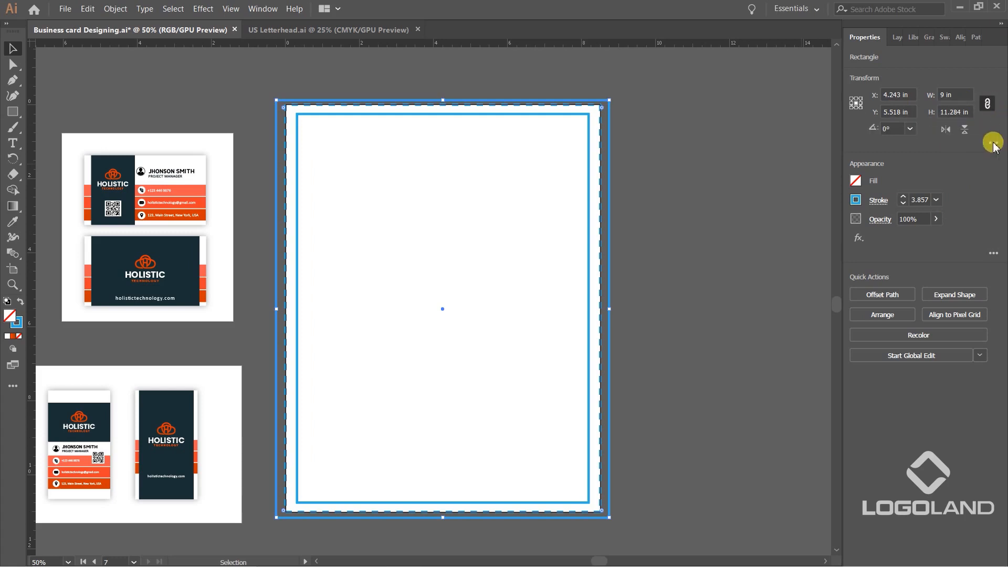
left_click_drag(951, 111, 961, 113)
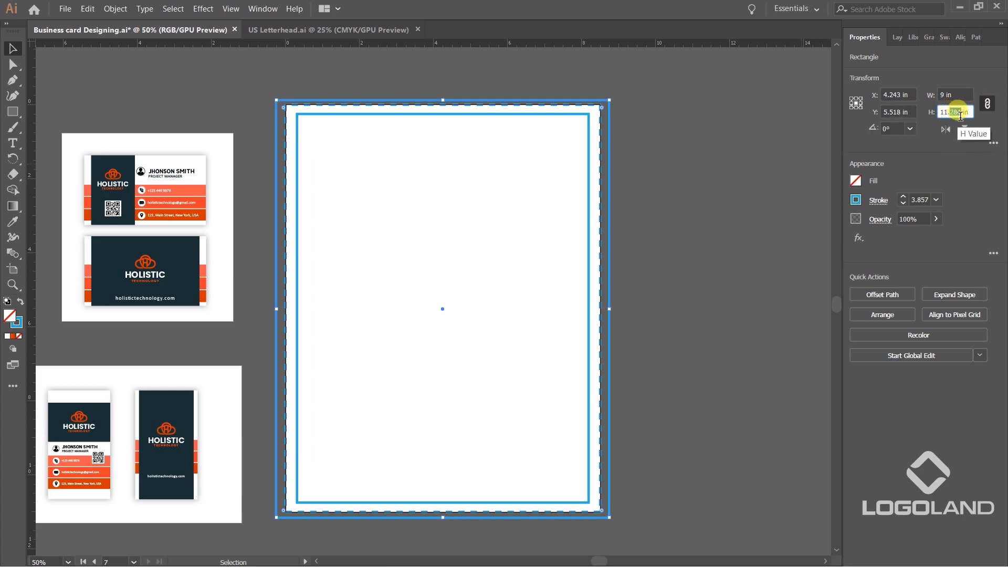
type("5")
key("Return")
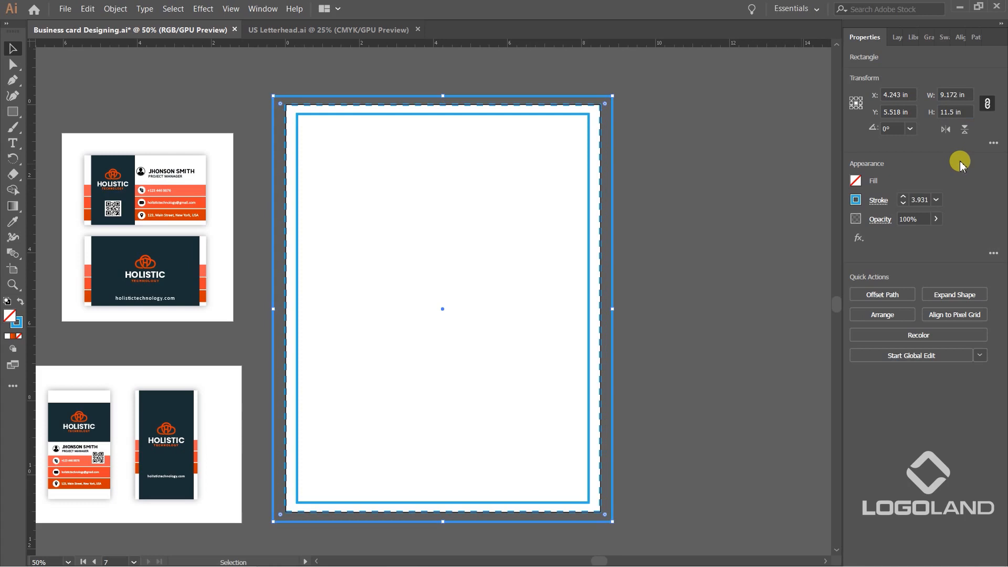
left_click(692, 181)
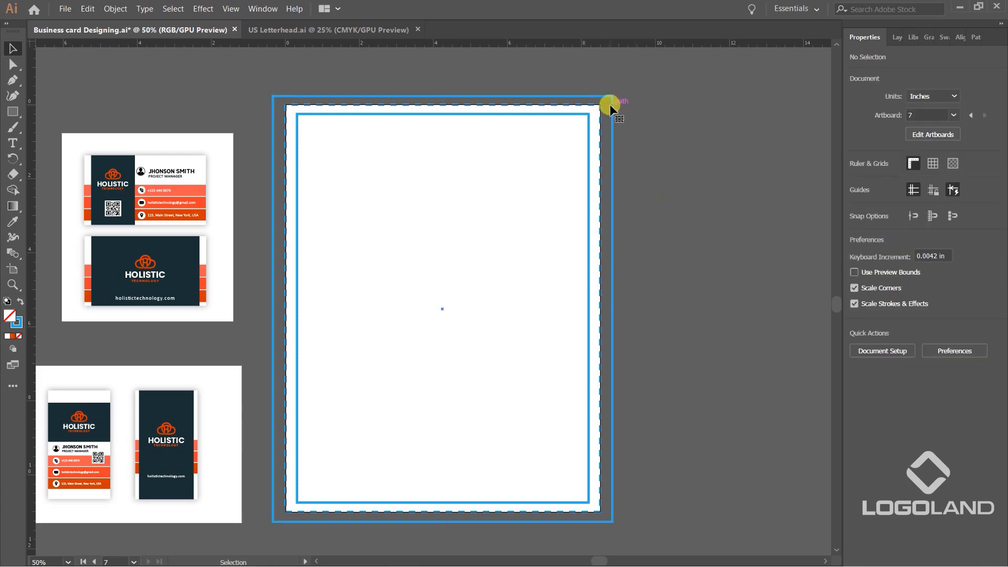
Align the outer rectangle and the dashed artboard-sized rectangle to their horizontal and vertical centers, and clear the selection.
left_click(610, 104)
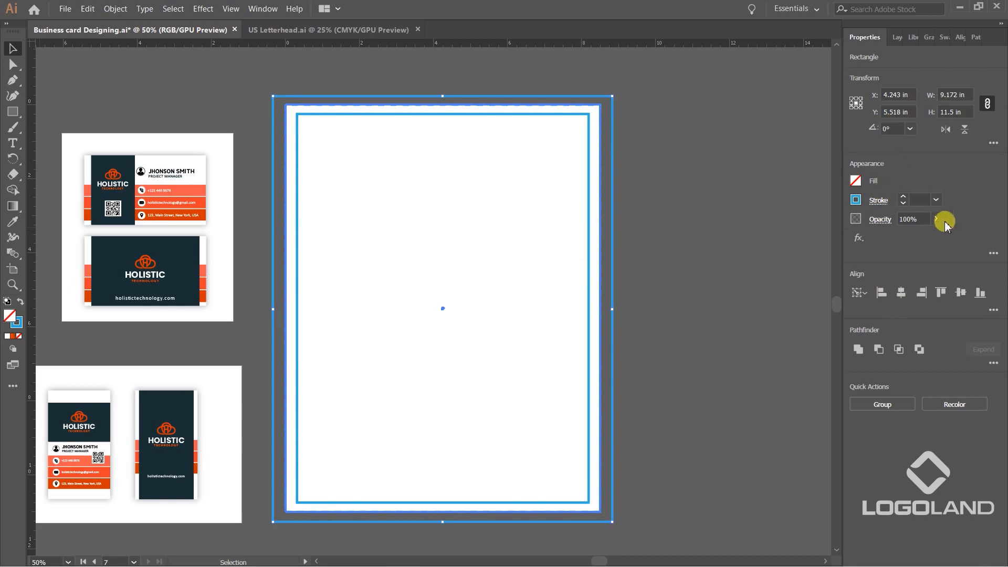
left_click(901, 293)
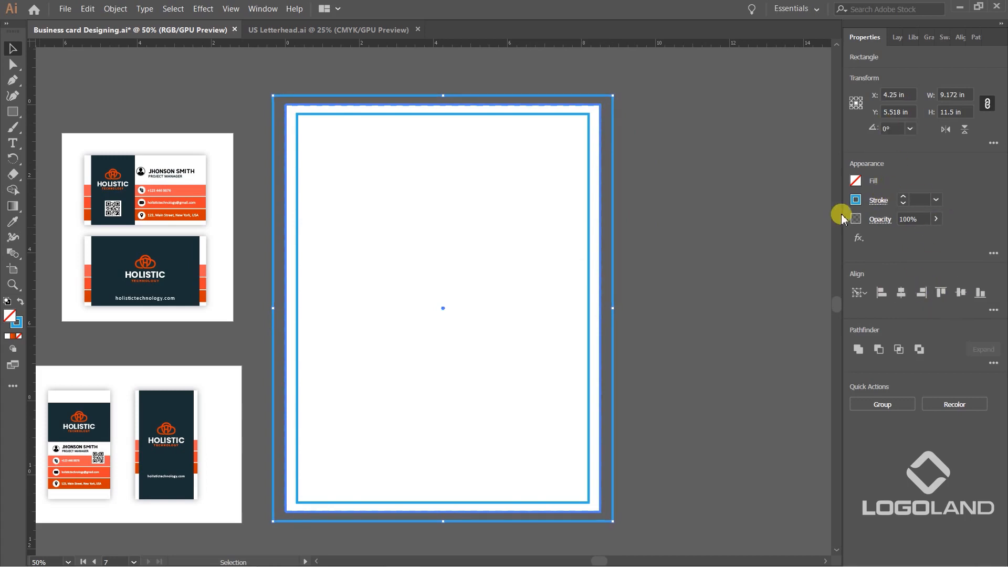
left_click(737, 169)
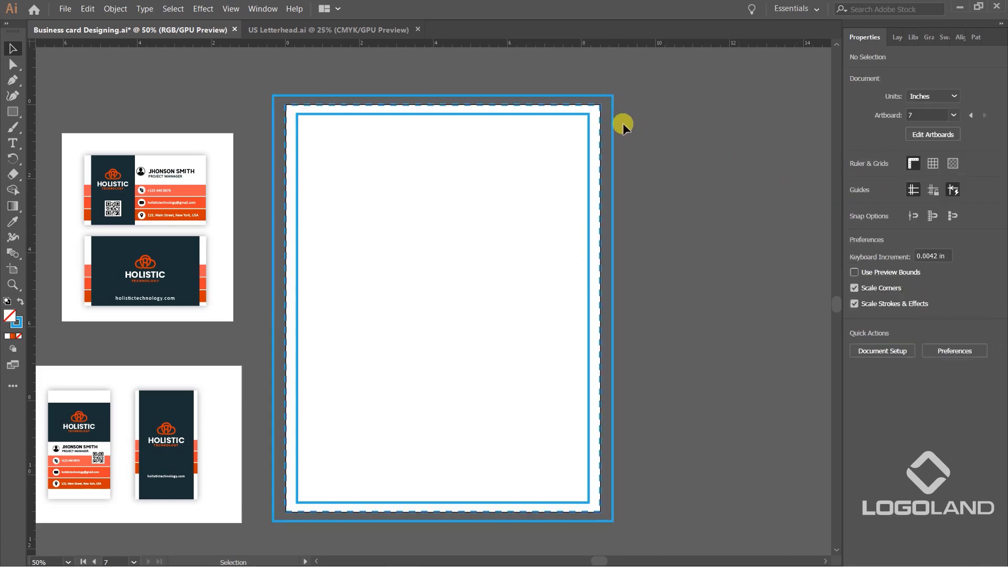
Change the inner safe-area rectangle's stroke color to magenta.
left_click(596, 139)
left_click(856, 199)
left_click(795, 247)
left_click(723, 146)
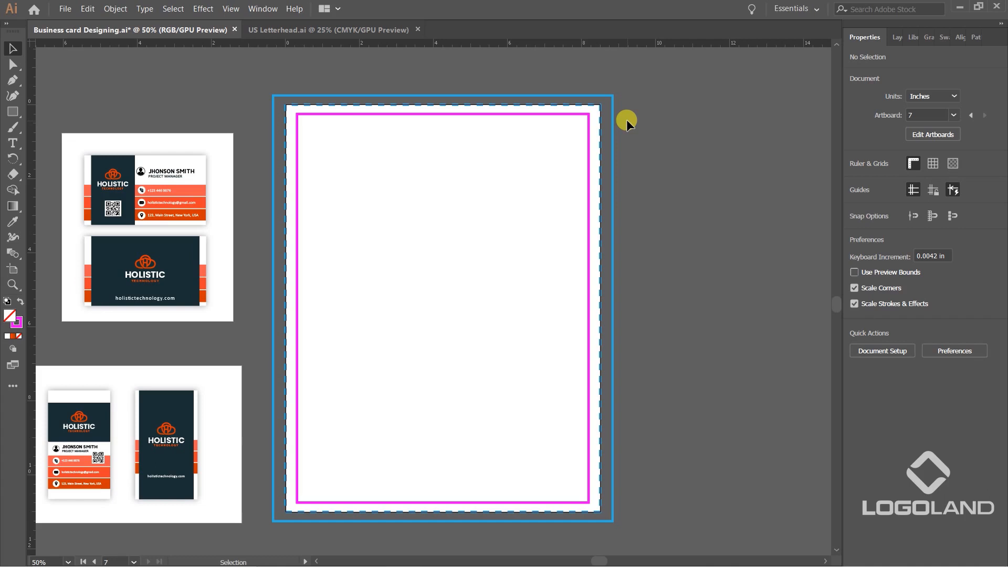
left_click(588, 151)
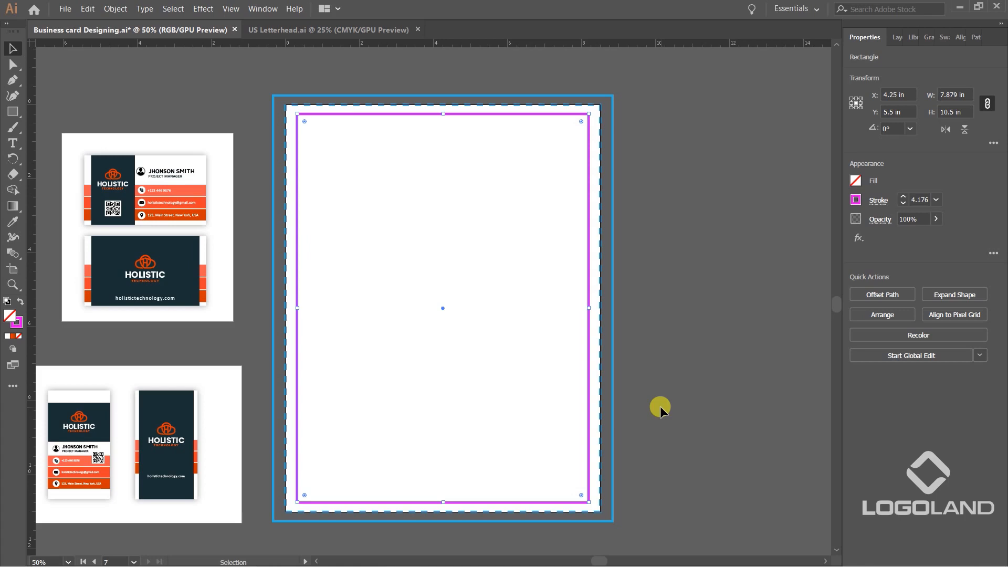
left_click(453, 193)
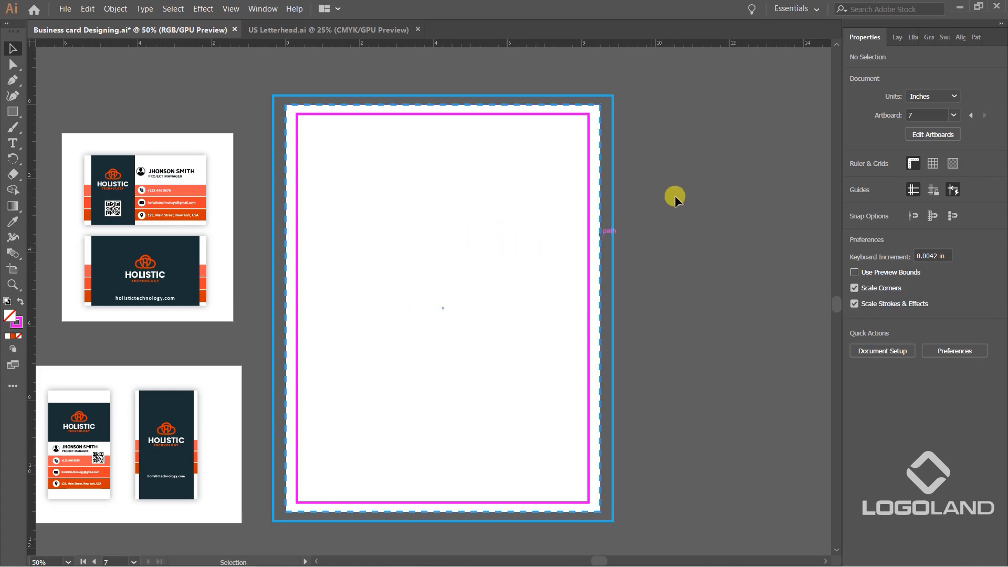
left_click(613, 113)
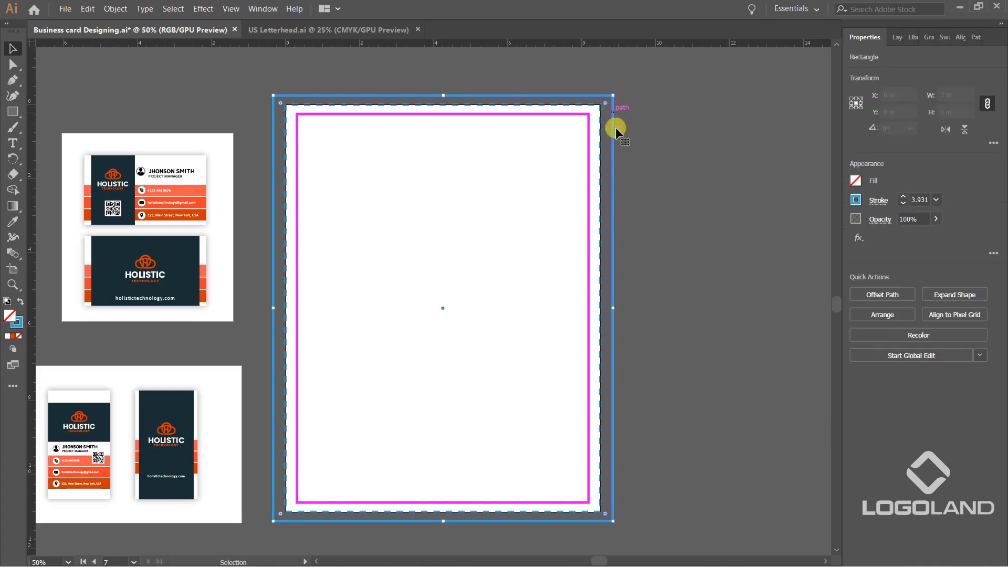
left_click(682, 231)
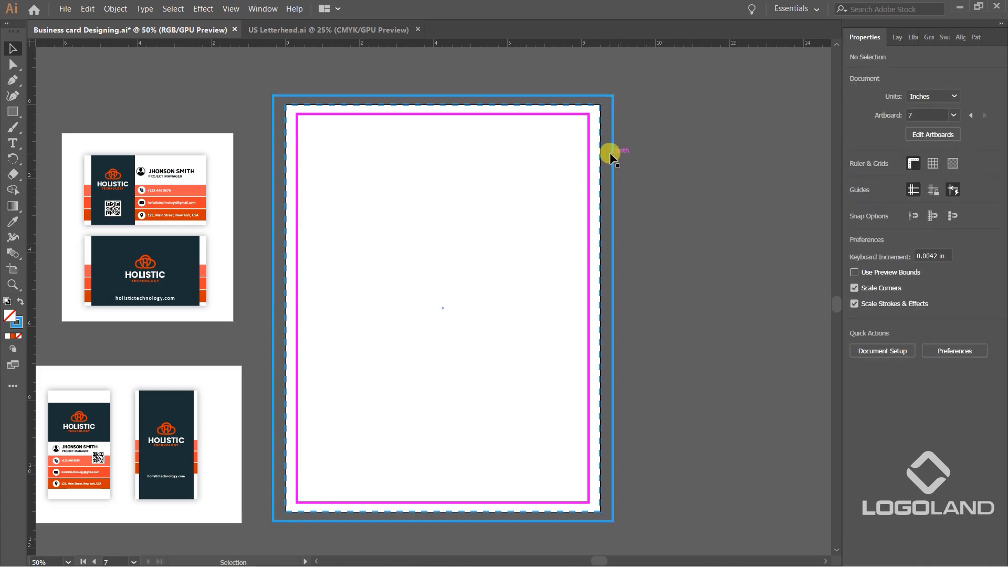
left_click(613, 151)
left_click(700, 204)
left_click_drag(409, 255, 486, 252)
left_click_drag(541, 190, 708, 196)
left_click_drag(630, 165, 430, 134)
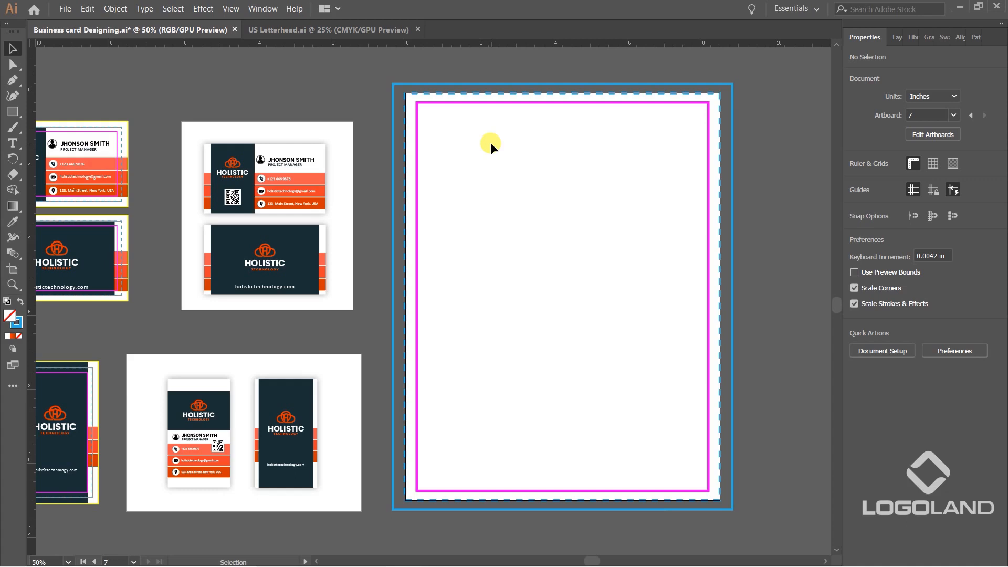
Copy the Holistic Technology logo from the horizontal business card to the letterhead's upper-left area and enlarge it to about 1.23 by 0.85 in.
left_click_drag(501, 198, 586, 203)
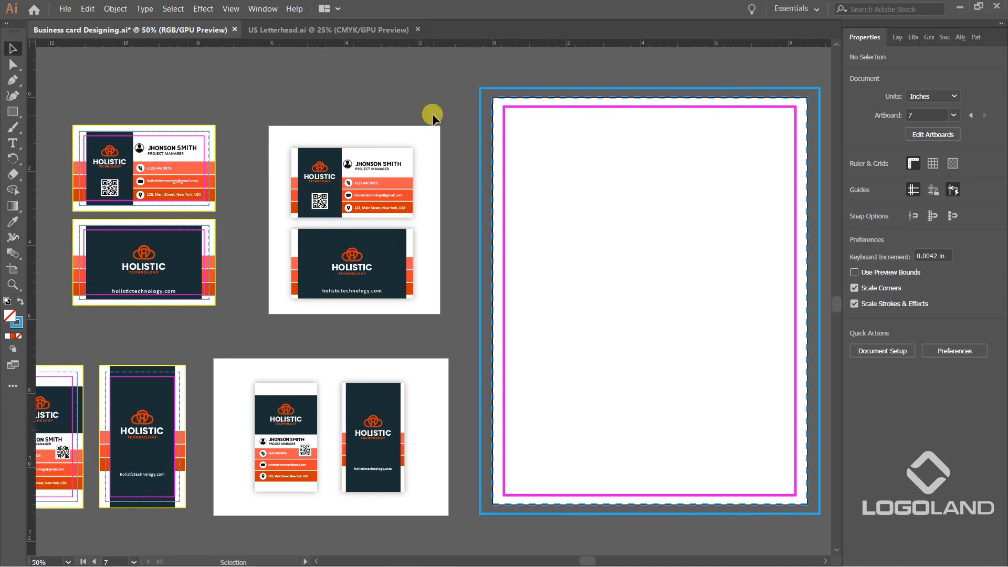
left_click(107, 156)
left_click_drag(108, 157, 585, 175)
scroll(565, 138, "up", 3)
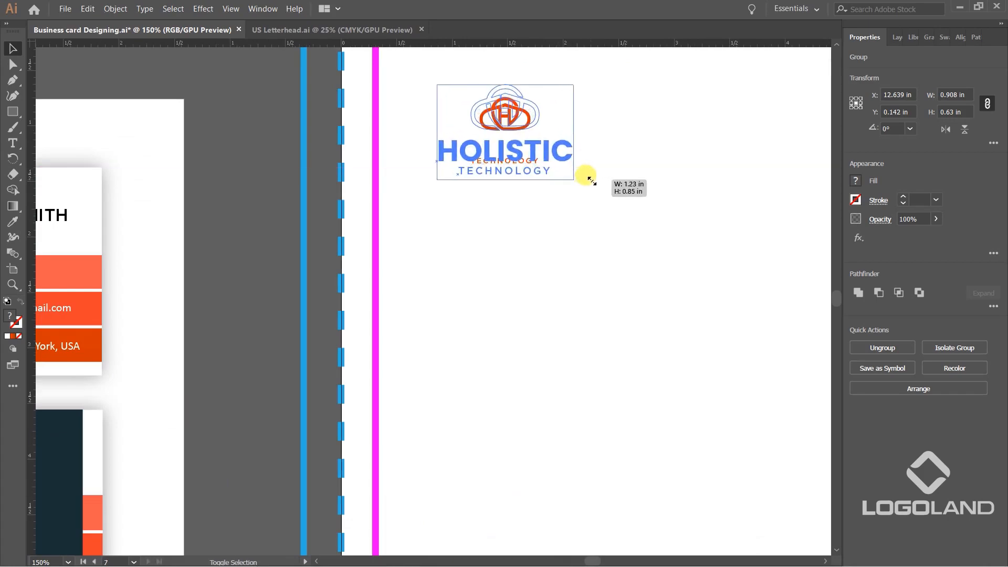
scroll(567, 167, "down", 2)
scroll(647, 300, "down", 1)
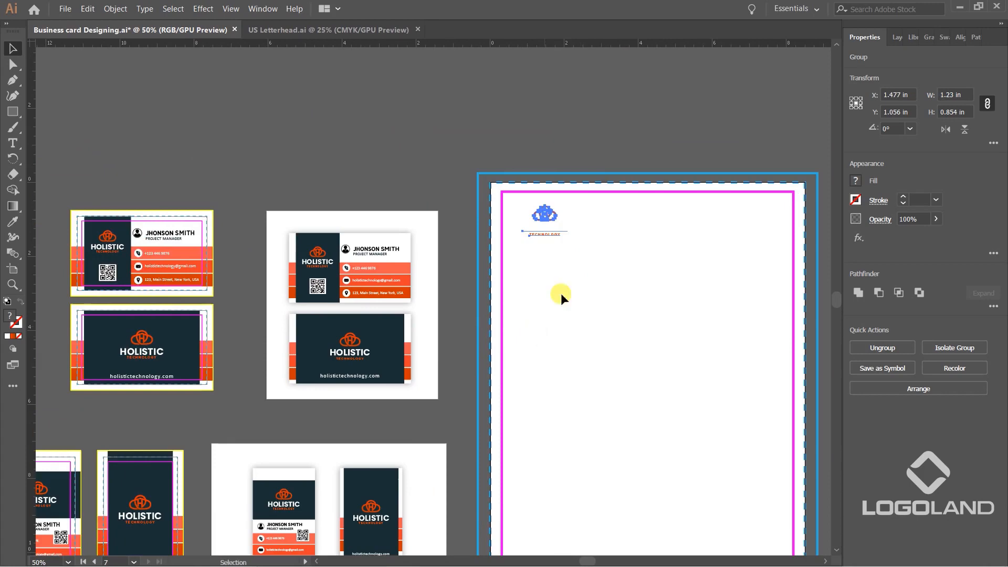
scroll(562, 200, "up", 3)
scroll(524, 124, "down", 2)
left_click(404, 287)
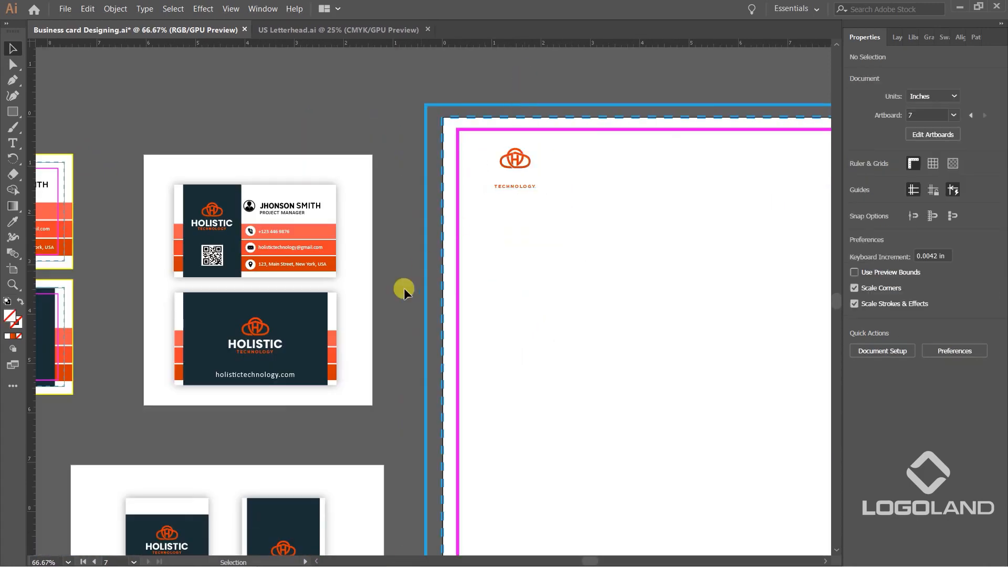
left_click_drag(312, 323, 475, 71)
key("ctrl+z")
left_click(540, 78)
Copy the dark navy panel from the business card onto the letterhead over the logo, with its upper edge at the page's top edge.
left_click(235, 198)
left_click(317, 120)
key("ctrl+v")
scroll(456, 283, "up", 2)
left_click_drag(459, 273, 416, 89)
scroll(326, 318, "down", 1)
scroll(423, 141, "up", 1)
key("ctrl+z")
left_click(502, 90)
left_click(438, 160)
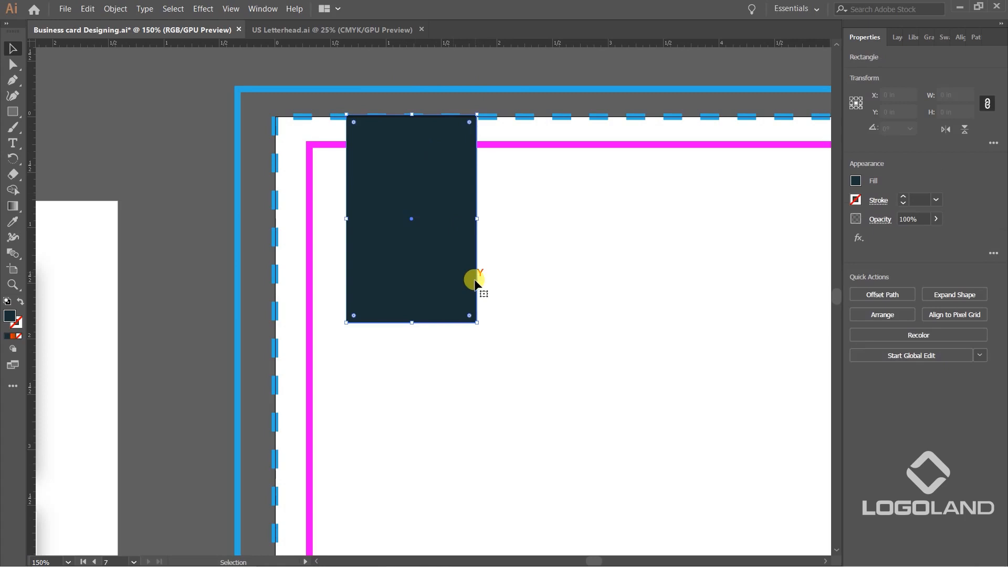
Widen the navy panel to about 1.42 in and place it behind the logo by cutting it and pasting it in back.
left_click_drag(476, 218, 502, 216)
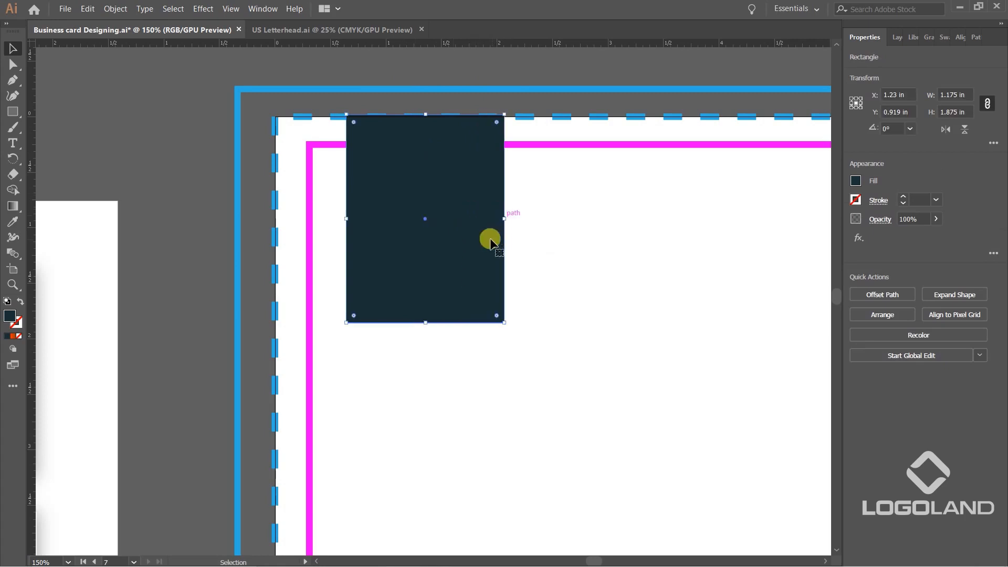
key("Delete")
left_click(88, 8)
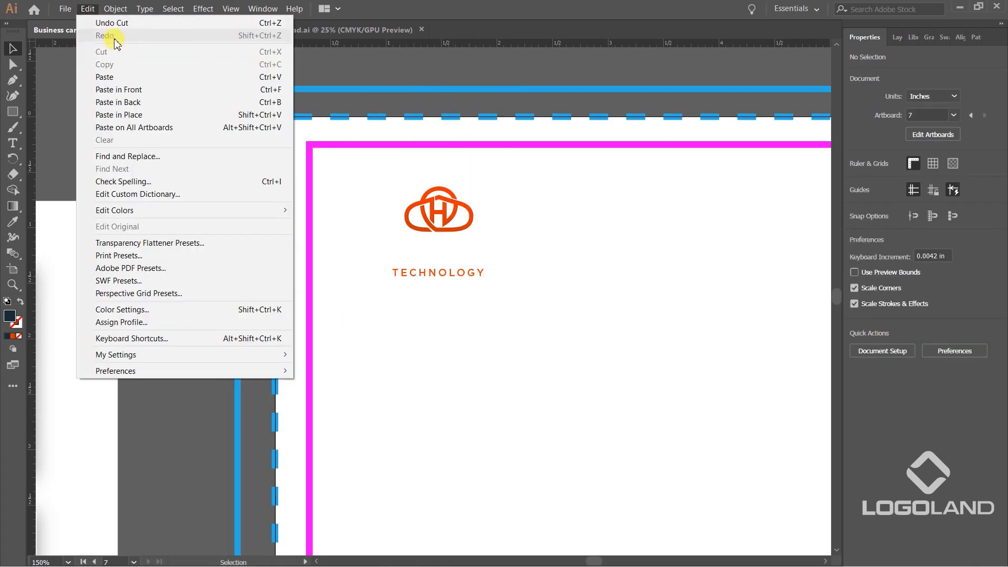
left_click(401, 61)
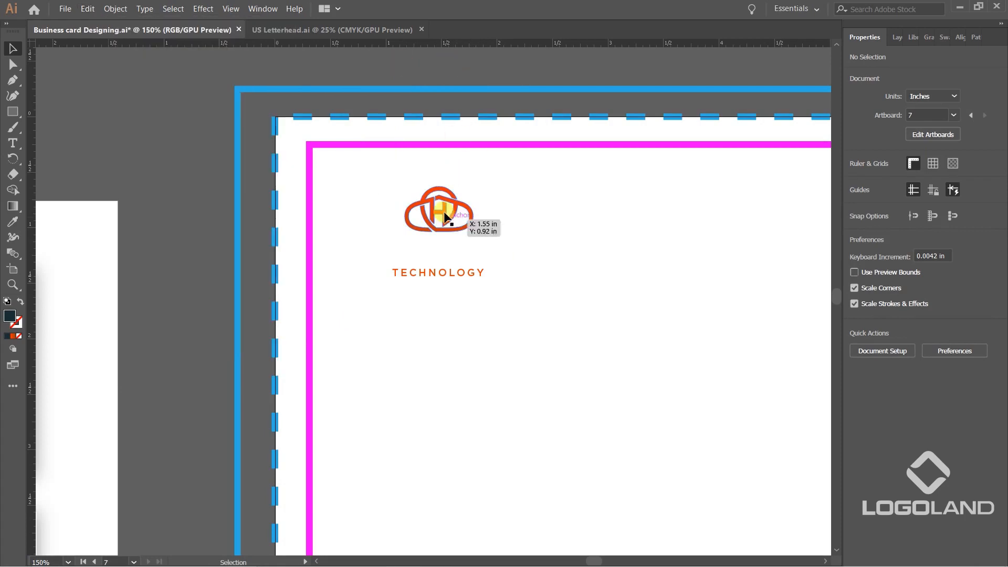
left_click(460, 225)
key("ctrl+b")
left_click(196, 148)
Extend the navy panel's right edge slightly past the end of the logo's HOLISTIC wordmark.
scroll(446, 254, "down", 2)
scroll(444, 250, "up", 2)
mouse_move(441, 225)
left_mouse_down()
mouse_move(418, 226)
mouse_move(441, 225)
left_mouse_up()
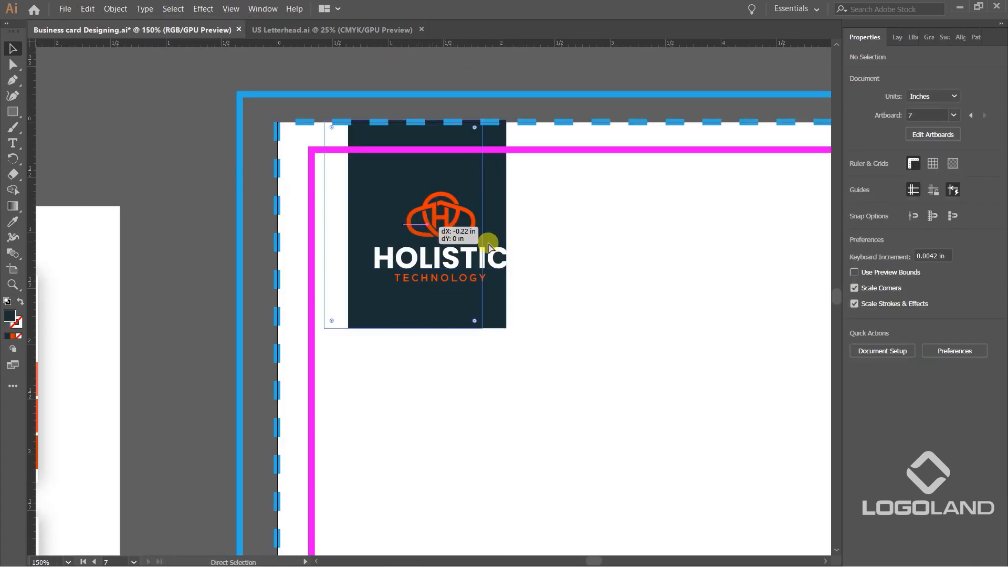
left_click_drag(506, 225, 518, 225)
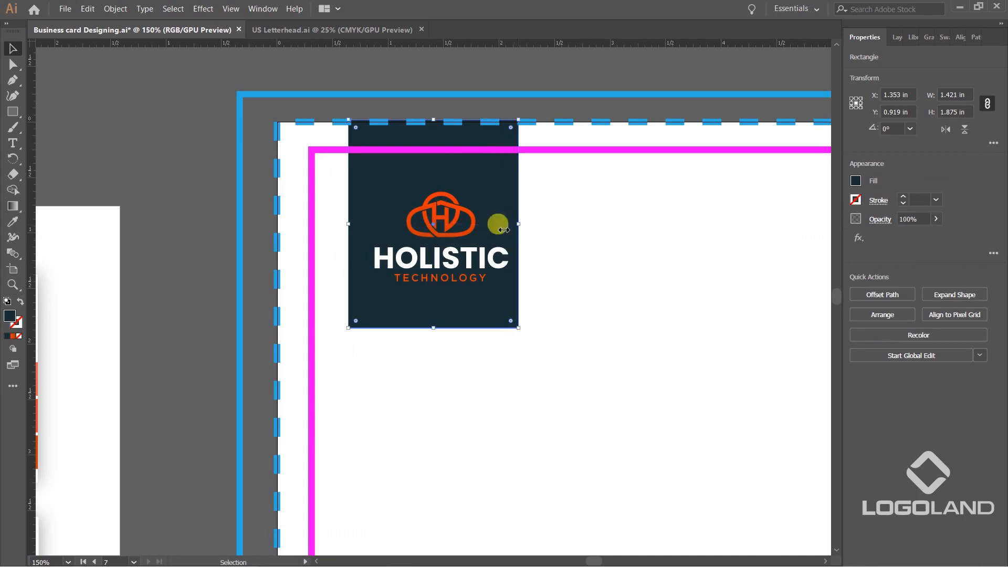
left_click(143, 151)
Center the logo horizontally and vertically on the navy panel, and shift it down slightly within the panel.
left_click(463, 234)
left_click(499, 181, "shift")
left_click(500, 180)
left_click(899, 293)
left_click(960, 292)
left_click(294, 202)
left_click_drag(465, 234, 465, 248)
left_click(210, 170)
Examine how the logo and its navy panel sit within the guides and on the whole letterhead page.
scroll(362, 235, "down", 2)
scroll(411, 245, "up", 2)
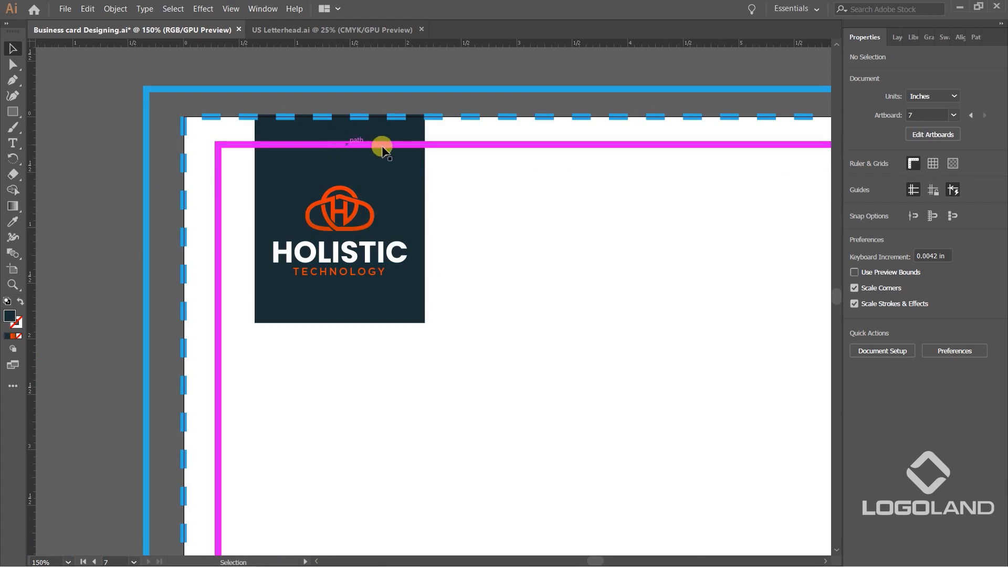
left_click_drag(355, 210, 355, 210)
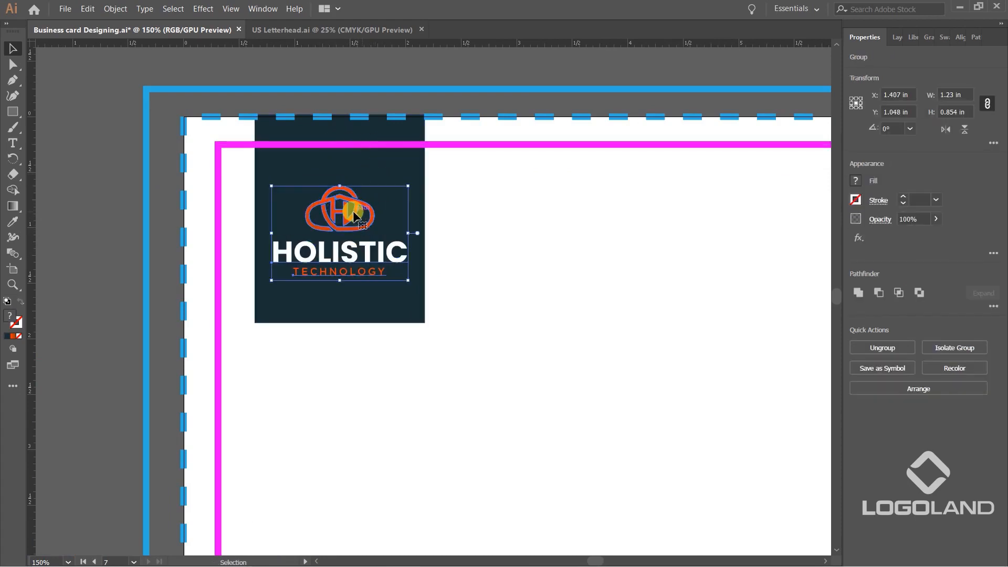
left_click(117, 189)
scroll(350, 228, "down", 2)
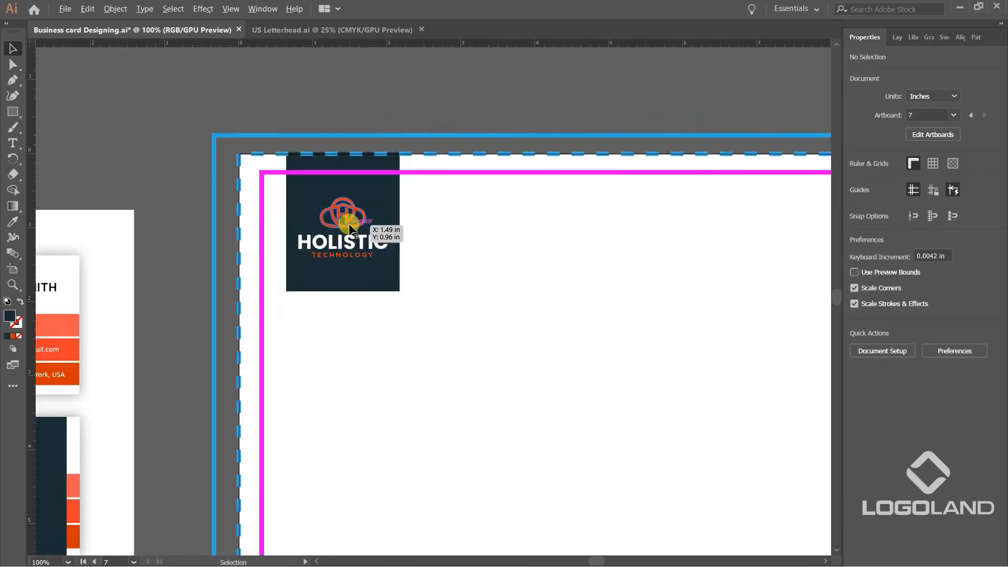
scroll(398, 228, "down", 2)
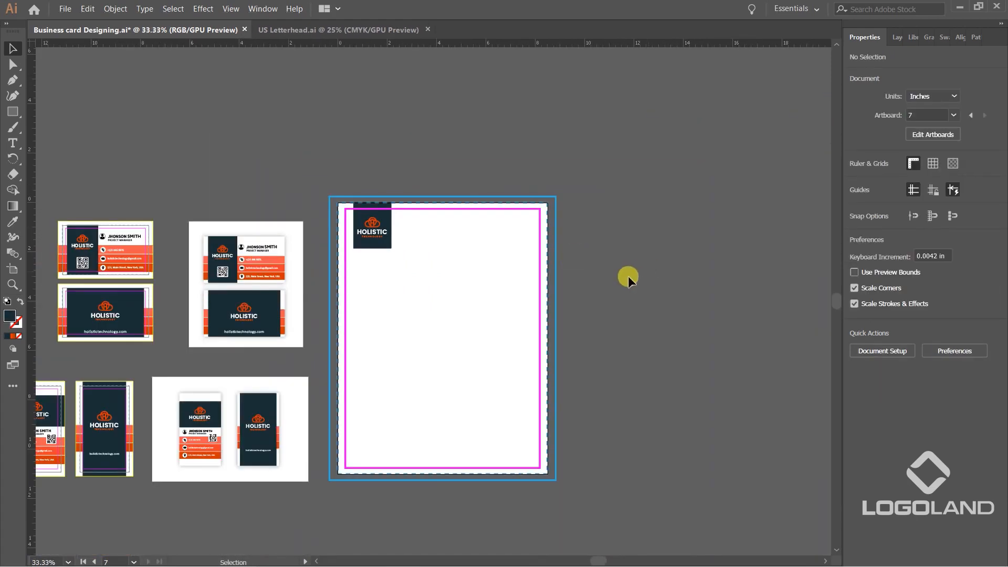
left_click_drag(628, 276, 635, 251)
Examine the contact details and orange bars on the horizontal business card mockup as a reference for the letterhead.
scroll(306, 231, "up", 3)
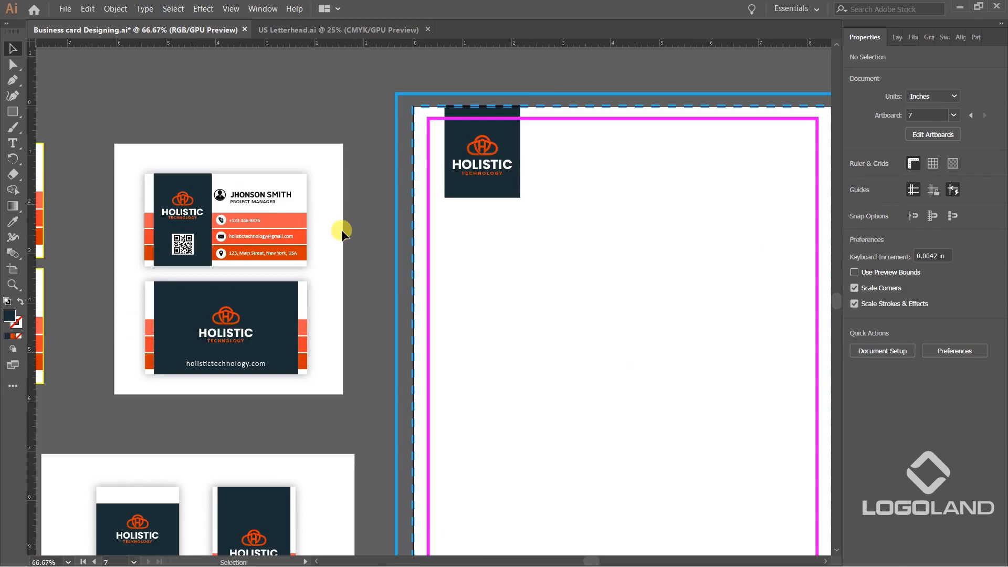
left_click_drag(594, 350, 672, 348)
scroll(265, 168, "up", 2)
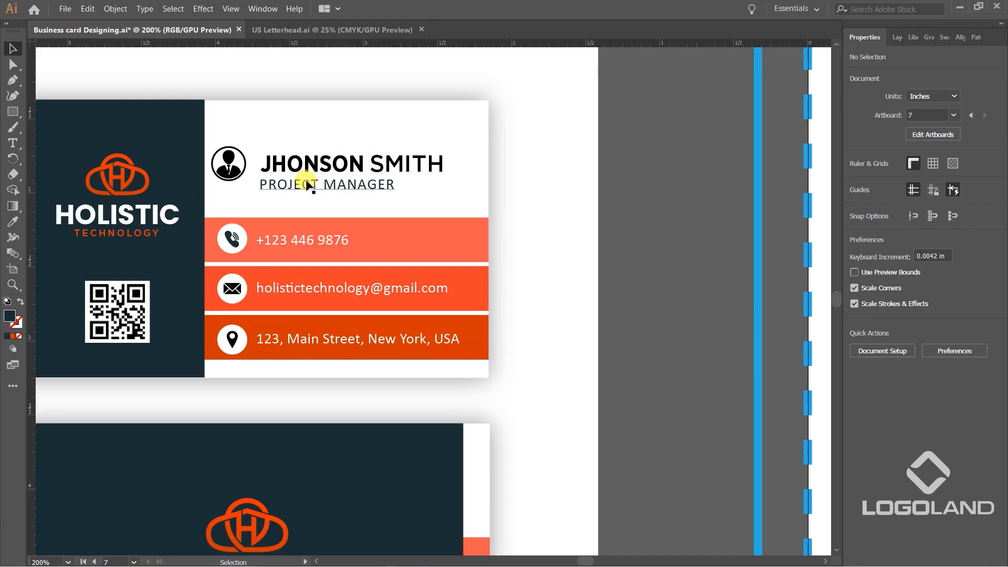
scroll(296, 210, "down", 1)
left_click(294, 229)
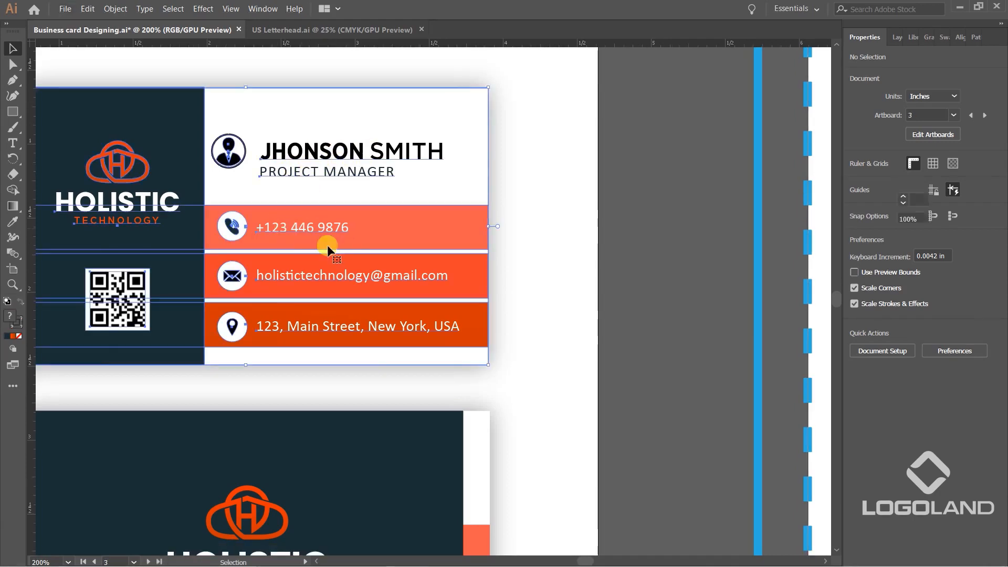
scroll(318, 232, "down", 4)
left_click_drag(361, 449, 430, 258)
scroll(430, 257, "down", 2)
left_click(369, 348)
Copy the phone, email and address icons with their text from the vertical business card to the empty area below the letterhead.
scroll(344, 323, "up", 5)
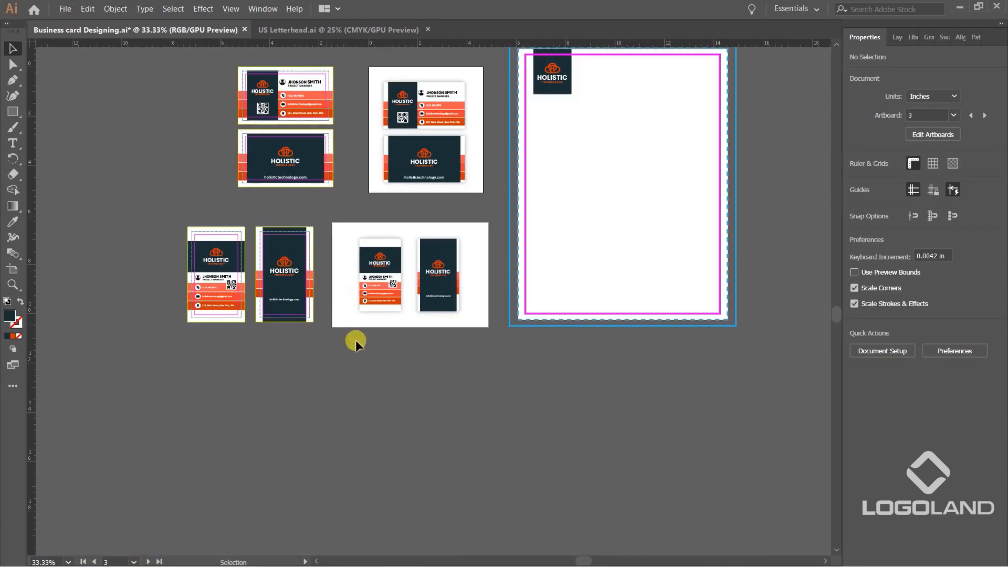
left_click(251, 177)
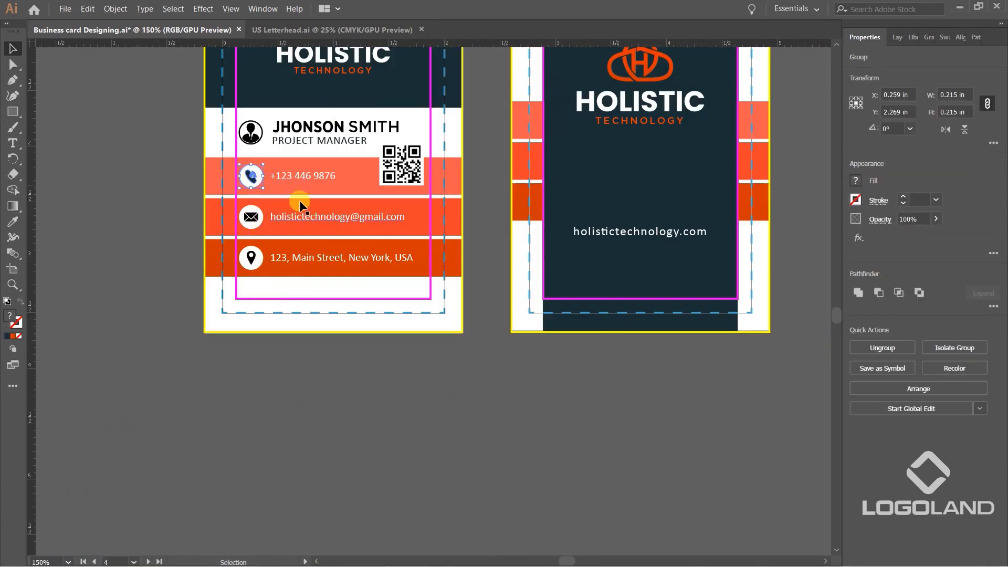
left_click(294, 175, "shift")
left_click(251, 257, "shift")
left_click(288, 257, "shift")
scroll(326, 255, "down", 3)
left_click_drag(185, 324, 148, 329)
left_click_drag(84, 273, 583, 365)
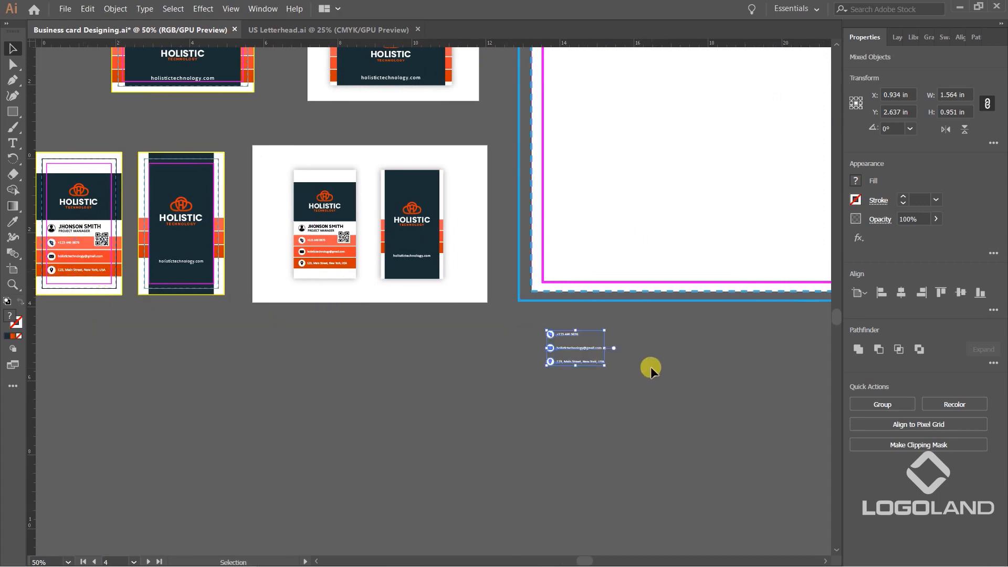
left_click_drag(67, 309, 227, 362)
scroll(289, 297, "up", 3)
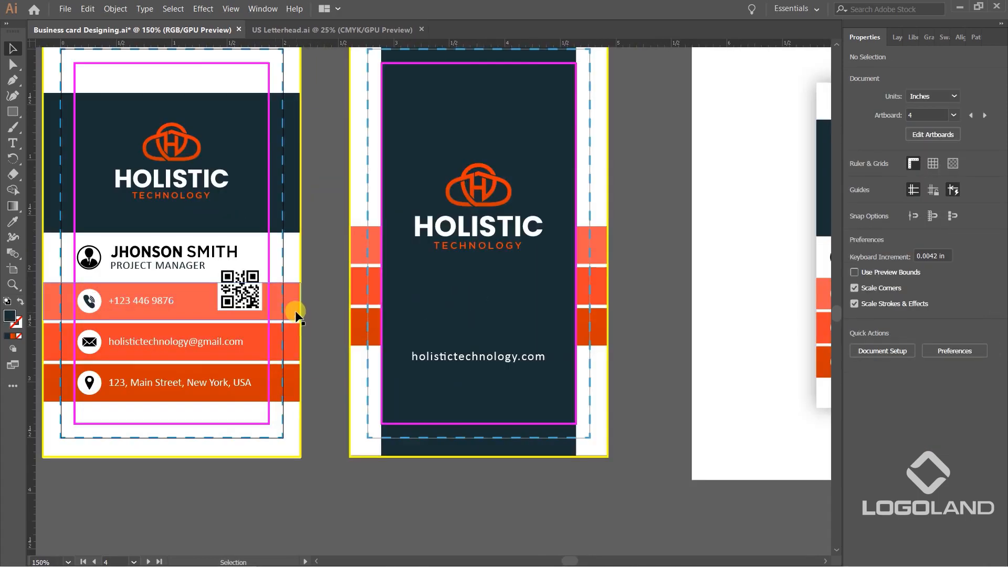
left_click(296, 302, "ctrl")
left_click(290, 334, "ctrl+shift")
left_click(290, 377, "ctrl+shift")
scroll(293, 359, "down", 4)
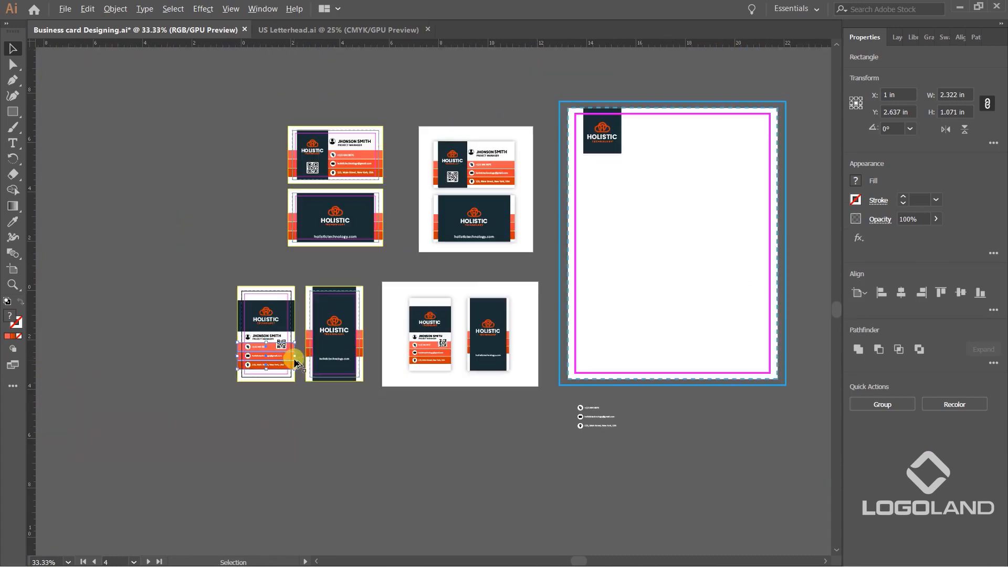
scroll(287, 370, "up", 2)
left_click_drag(182, 206, 193, 223)
scroll(213, 244, "down", 2)
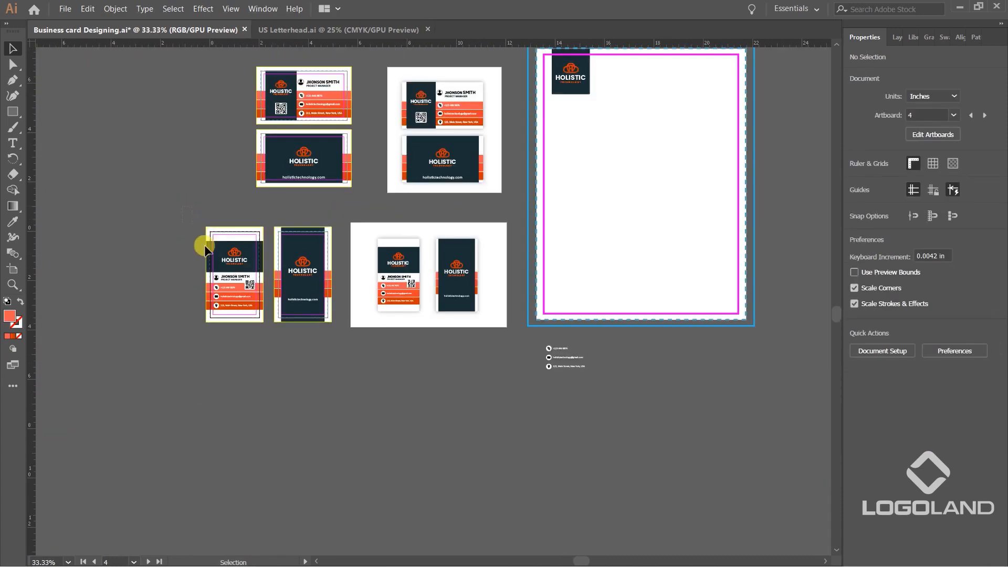
Copy the front vertical business card mockup to the empty area below the letterhead.
left_click_drag(415, 309, 598, 389)
scroll(598, 388, "up", 3)
left_click(707, 387)
scroll(664, 399, "up", 2)
Ungroup the copied vertical card mockup and isolate the group that holds its contact details.
left_click(575, 416)
key("ctrl+shift+g")
left_click(669, 393)
left_click(576, 421)
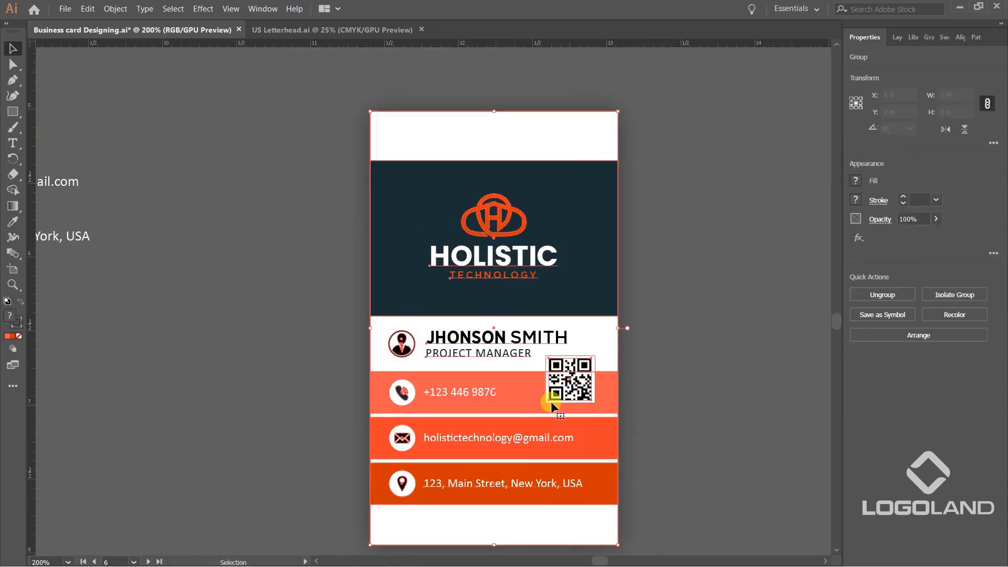
left_click(660, 405)
double_click(479, 404)
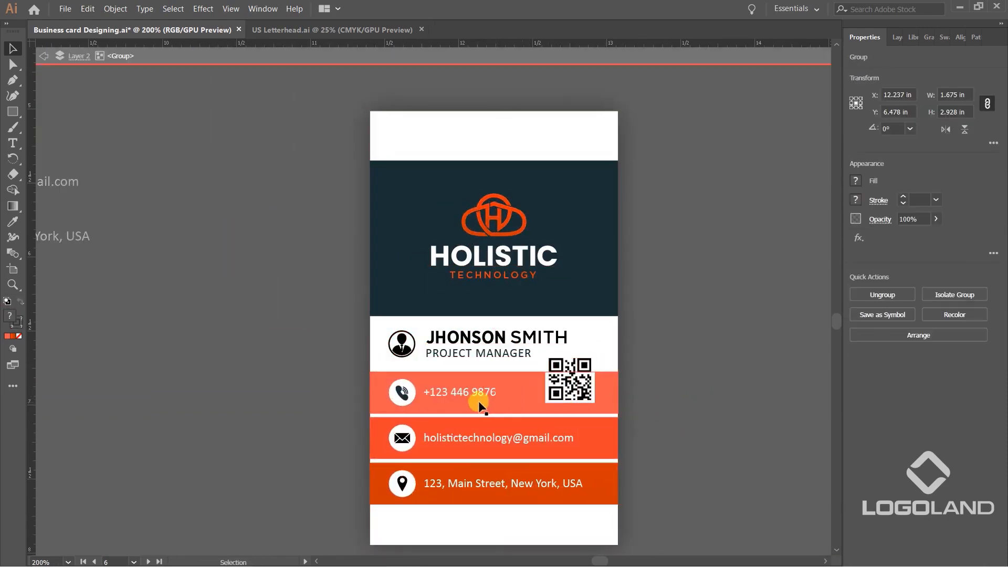
Try to move the uppermost orange bar in the isolated card copy, and undo the moves.
left_click_drag(514, 396, 682, 358)
left_click_drag(519, 389, 423, 393)
key("ctrl+z")
left_click(641, 395)
left_click_drag(641, 395, 598, 324)
key("ctrl+z")
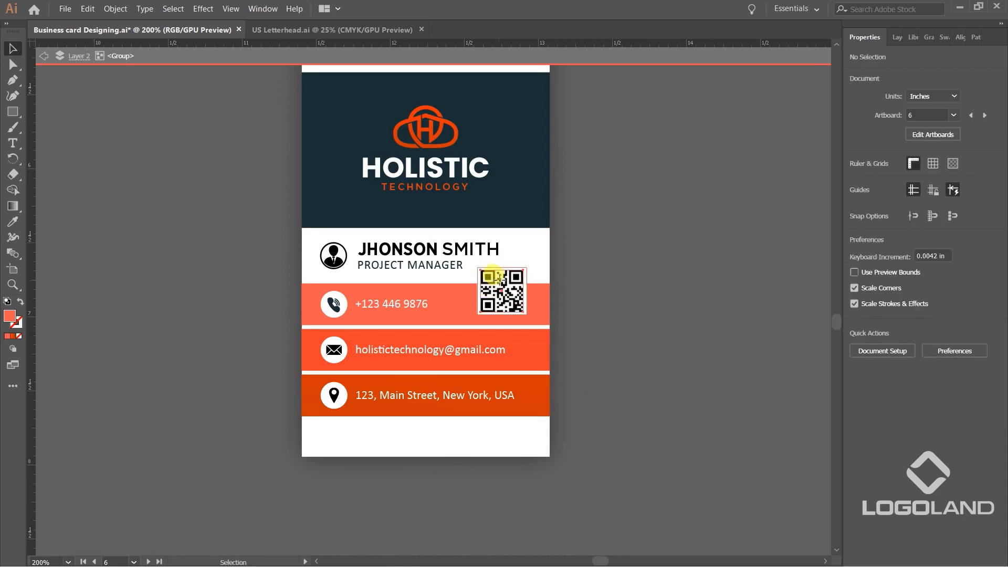
Move the QR code off the isolated card copy to the empty area beside it.
left_click_drag(492, 284, 647, 275)
left_click(583, 316)
left_click_drag(471, 380, 561, 442)
left_click(444, 448, "shift")
Take the three orange contact bars with their icons and text out of the isolated card copy for pasting elsewhere.
scroll(554, 351, "down", 2)
left_click_drag(588, 348, 585, 411)
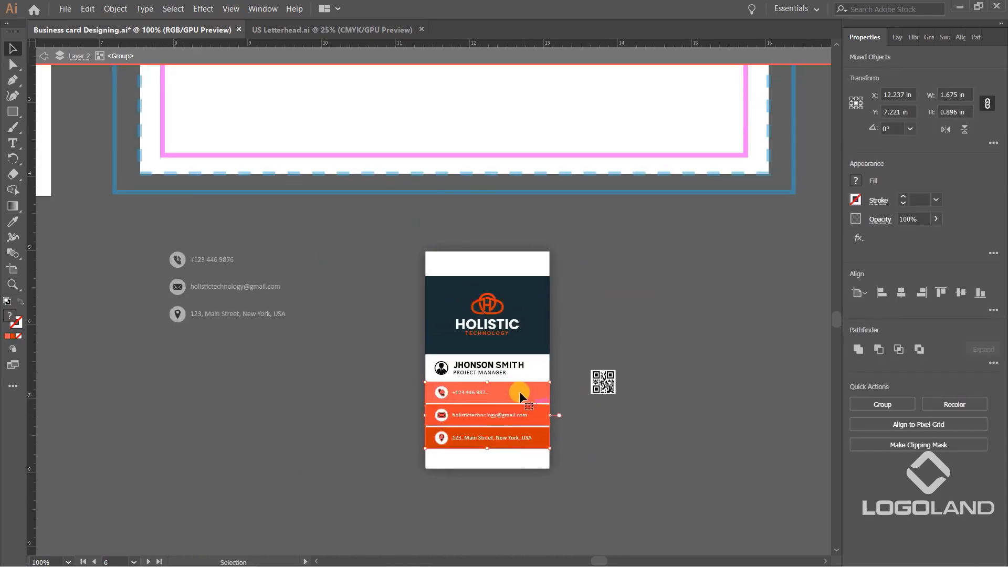
left_click_drag(518, 392, 713, 249)
scroll(704, 405, "down", 2)
left_click_drag(684, 316, 704, 490)
key("Delete")
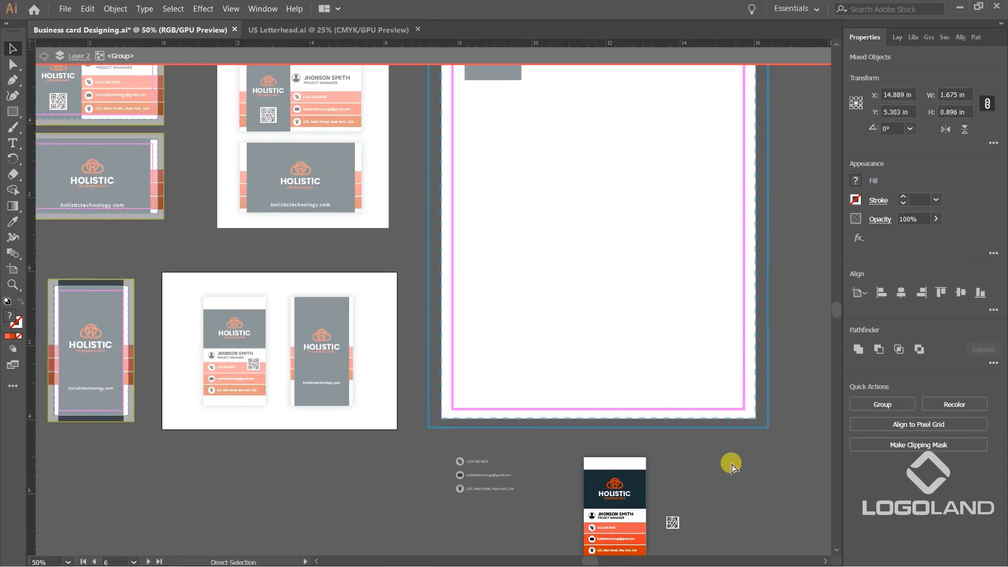
Exit the isolated card group and paste the three orange contact bars into the letterhead's lower-left area.
left_click_drag(711, 441, 661, 382)
double_click(594, 471)
double_click(581, 458)
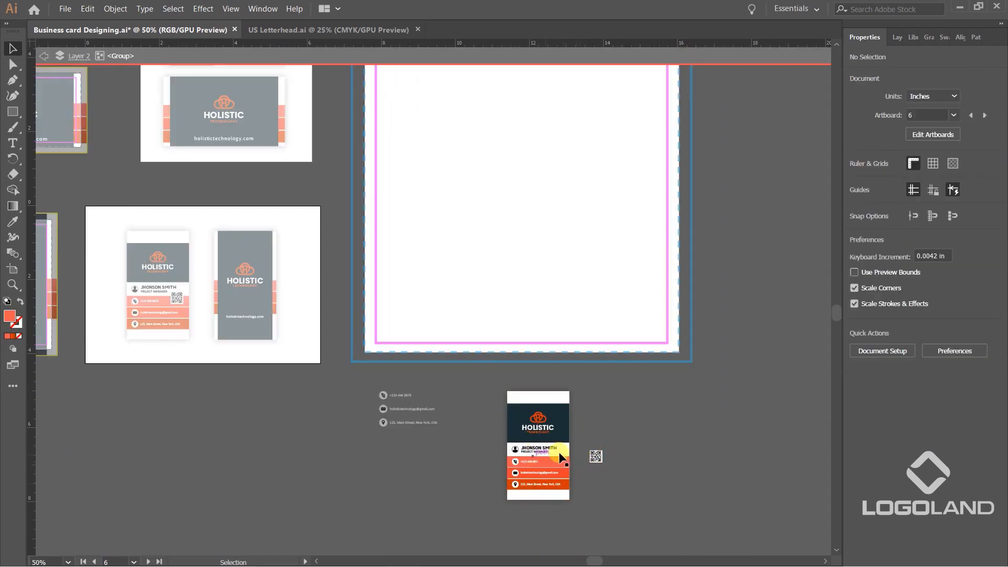
left_click_drag(540, 336, 533, 454)
key("ctrl+v")
scroll(411, 298, "up", 1)
left_click_drag(479, 341, 479, 256)
left_click_drag(458, 194, 436, 376)
scroll(436, 376, "up", 2)
scroll(455, 341, "down", 5)
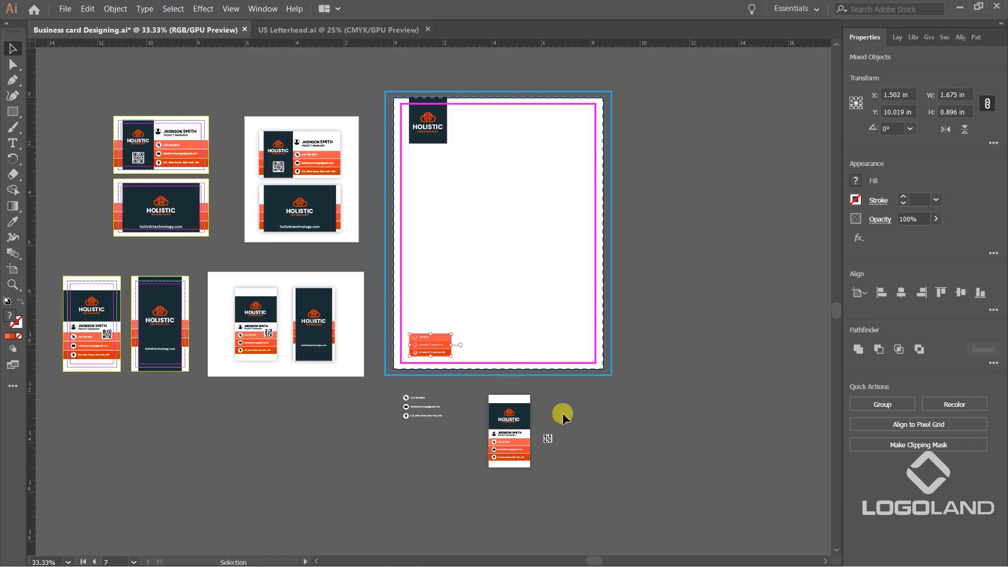
Move the three orange contact bars from the letterhead to the empty area below it, beside the card copy.
left_click(468, 337)
scroll(462, 333, "up", 5)
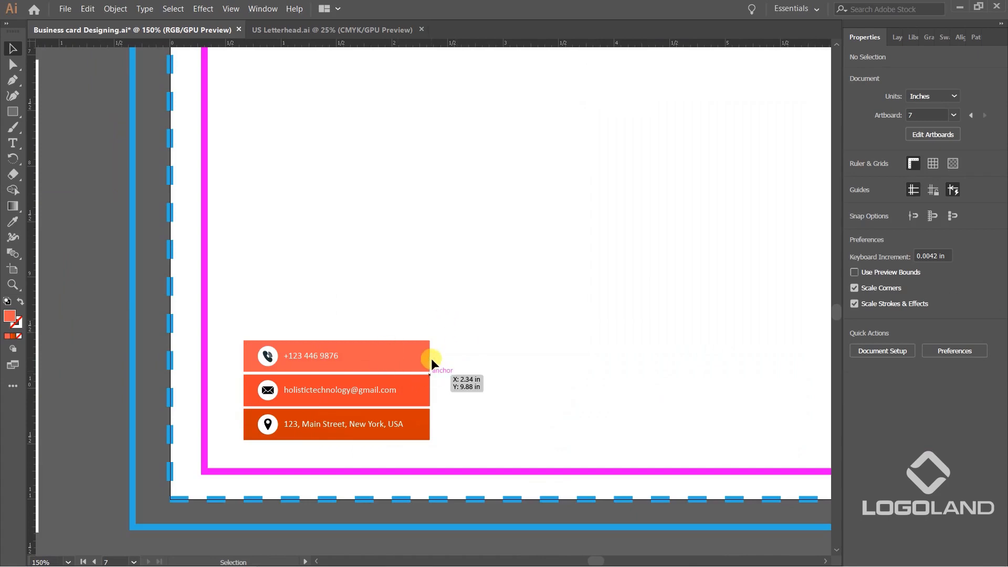
scroll(436, 346, "down", 4)
scroll(436, 376, "down", 1)
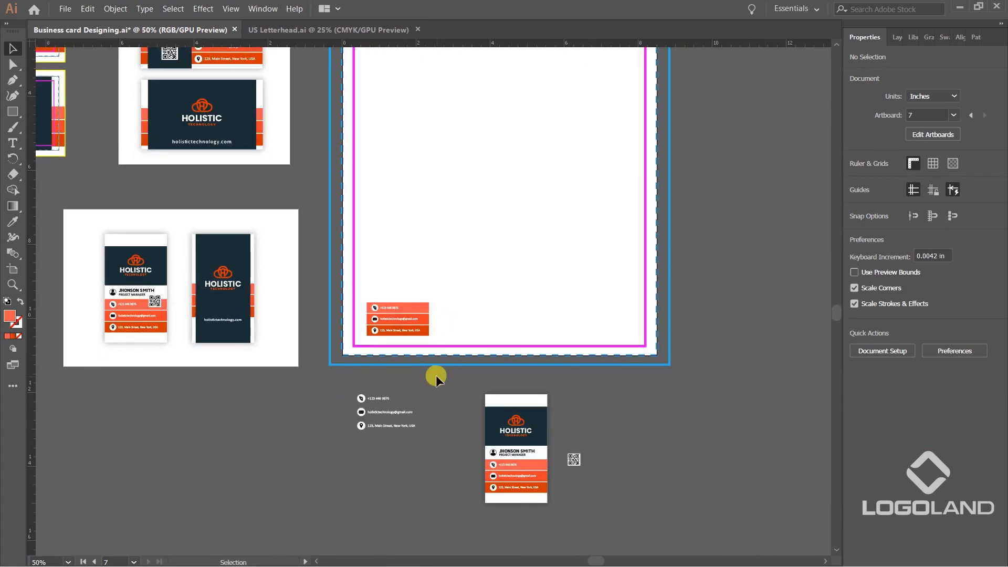
scroll(371, 301, "up", 2)
left_click(468, 366)
scroll(462, 366, "down", 1)
left_click_drag(462, 367, 751, 494)
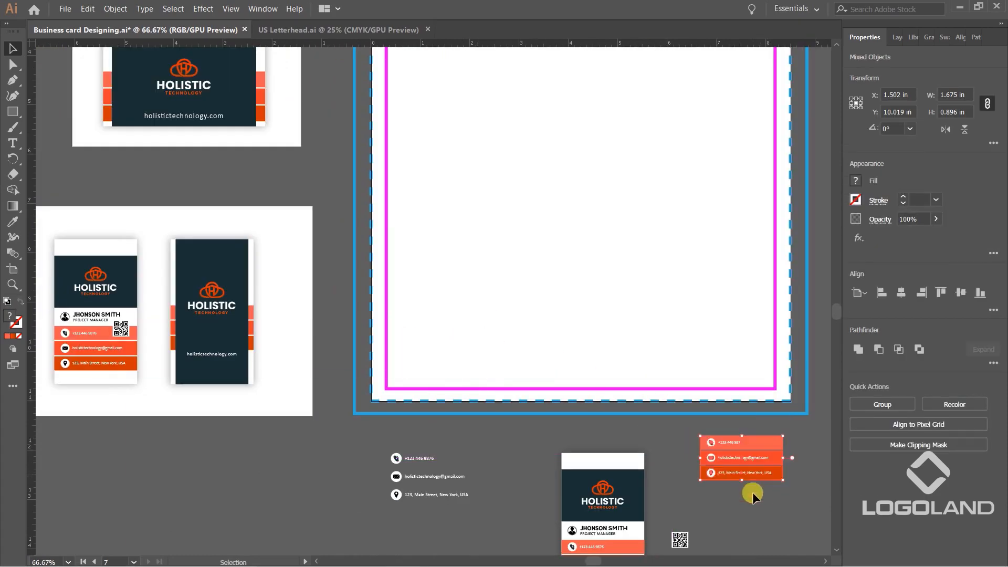
left_click(752, 493)
Place a plain copy of the lightest orange bar at the letterhead's lower-left corner, across the bottom trim line.
scroll(761, 499, "up", 2)
scroll(448, 300, "down", 2)
left_click_drag(450, 198, 481, 287)
left_click(693, 560)
scroll(607, 452, "up", 1)
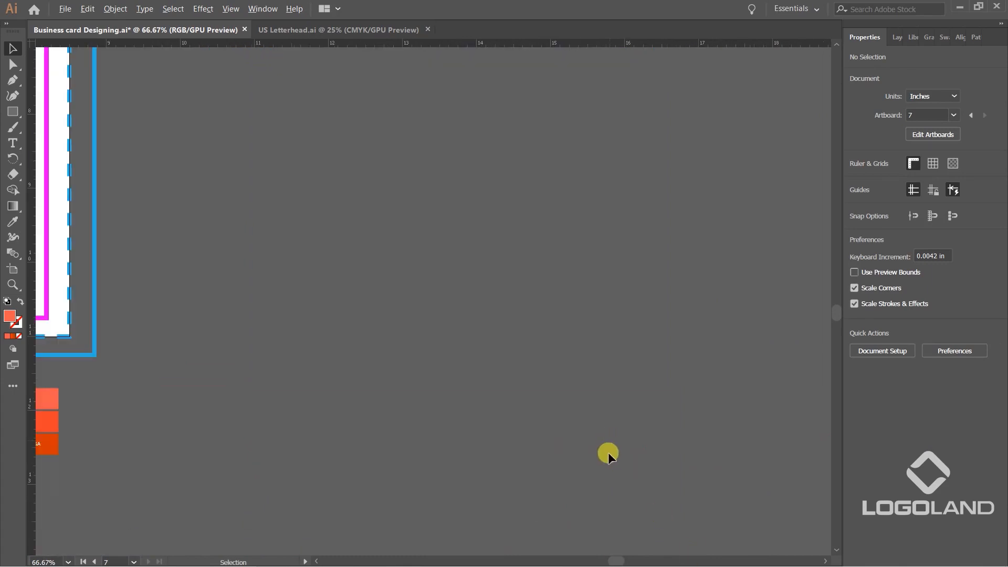
scroll(578, 429, "down", 3)
left_click_drag(393, 440, 382, 422)
scroll(647, 465, "up", 2)
scroll(370, 420, "up", 2)
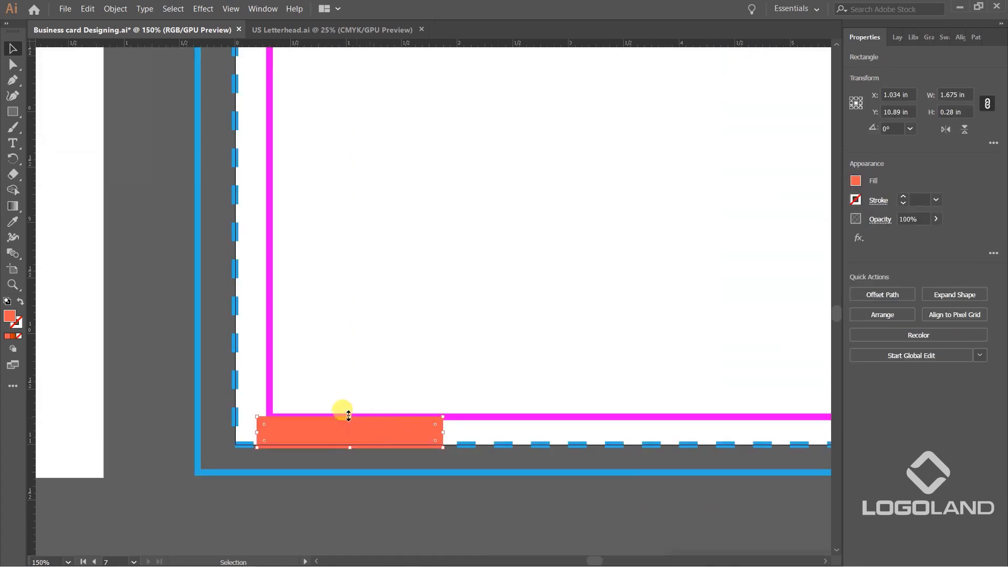
Stretch the footer bar upward to about 0.464 in high and extend its left end to the trim line.
left_click_drag(367, 431, 350, 396)
left_click_drag(257, 422, 235, 421)
scroll(233, 420, "up", 2)
scroll(461, 416, "down", 2)
scroll(401, 425, "down", 2)
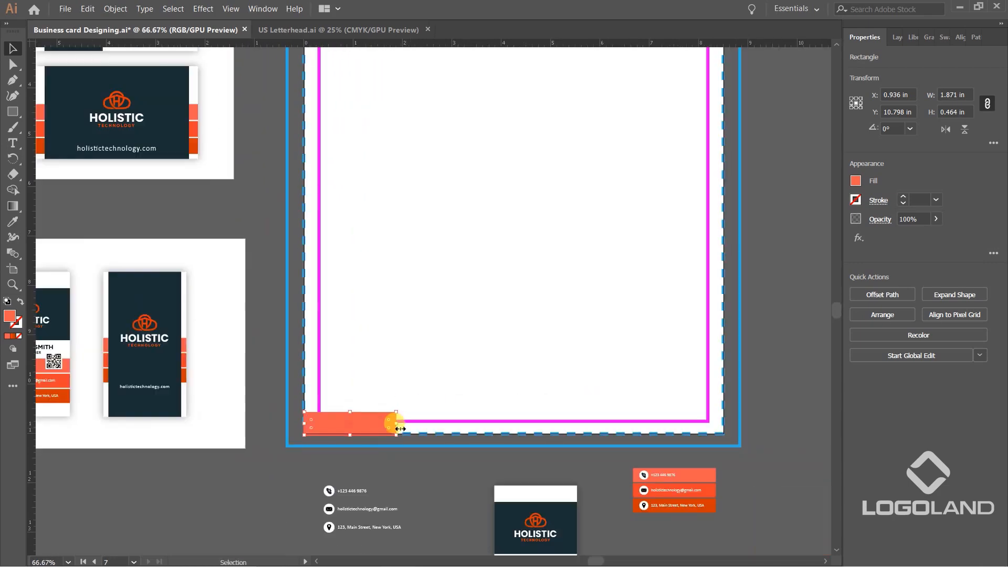
Widen the footer bar to the right and duplicate it into a row of three bars set end to end.
left_click_drag(398, 424, 584, 419)
left_click(722, 468)
left_click_drag(589, 379, 473, 368)
left_click_drag(463, 411, 618, 423)
left_click(402, 416, "shift")
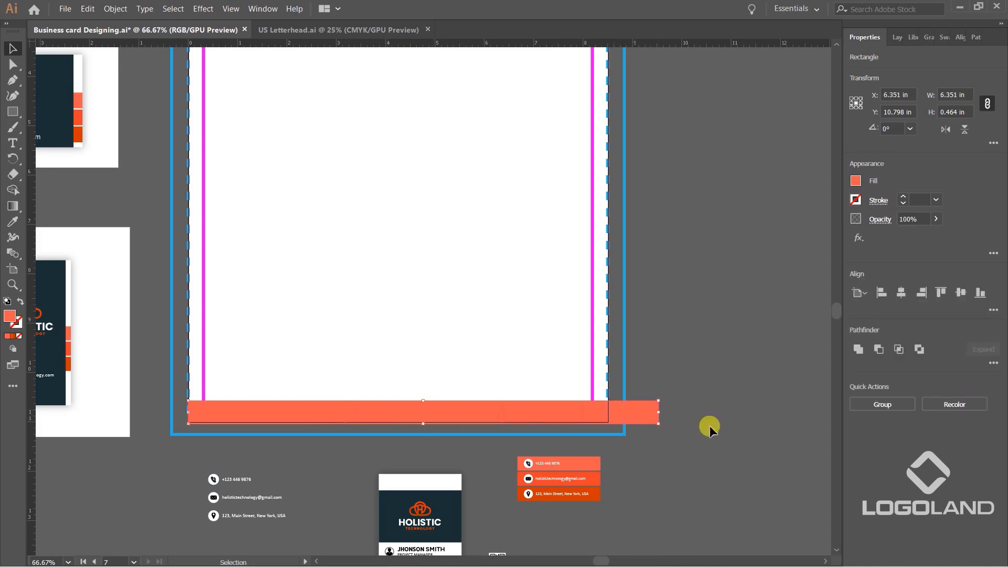
Scale the row of three footer bars to 8.5 in wide so it spans the letterhead's trim width.
left_click_drag(658, 415, 607, 386)
key("ctrl+equal")
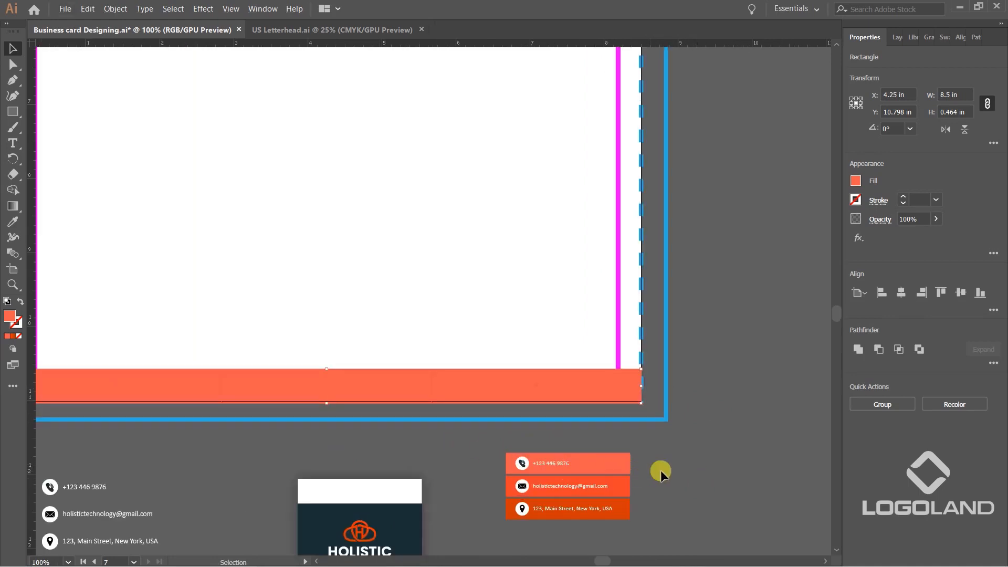
left_click_drag(623, 452, 765, 455)
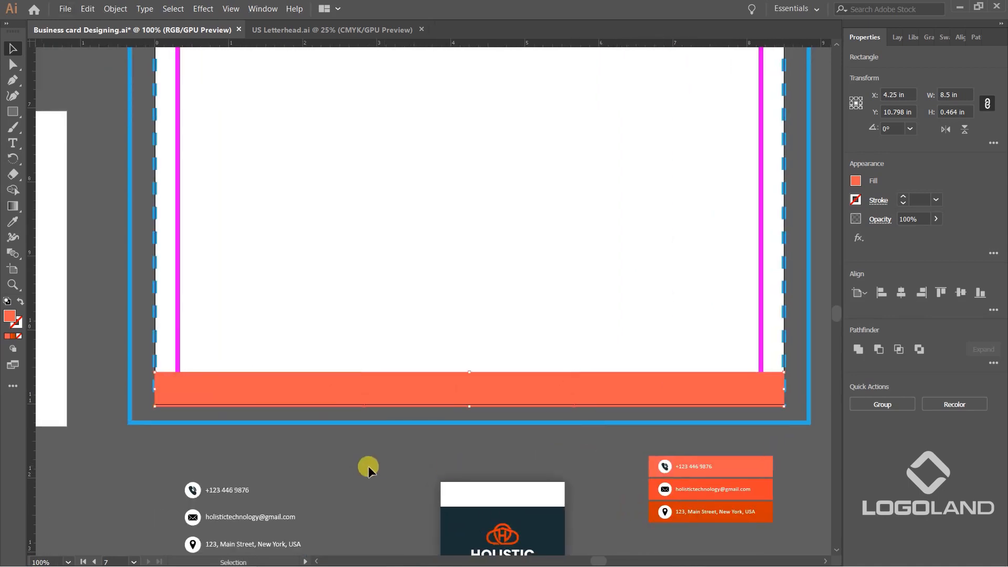
Fill the middle footer bar with the orange sampled from the email contact bar.
left_click(468, 383)
key("i")
left_click(761, 486)
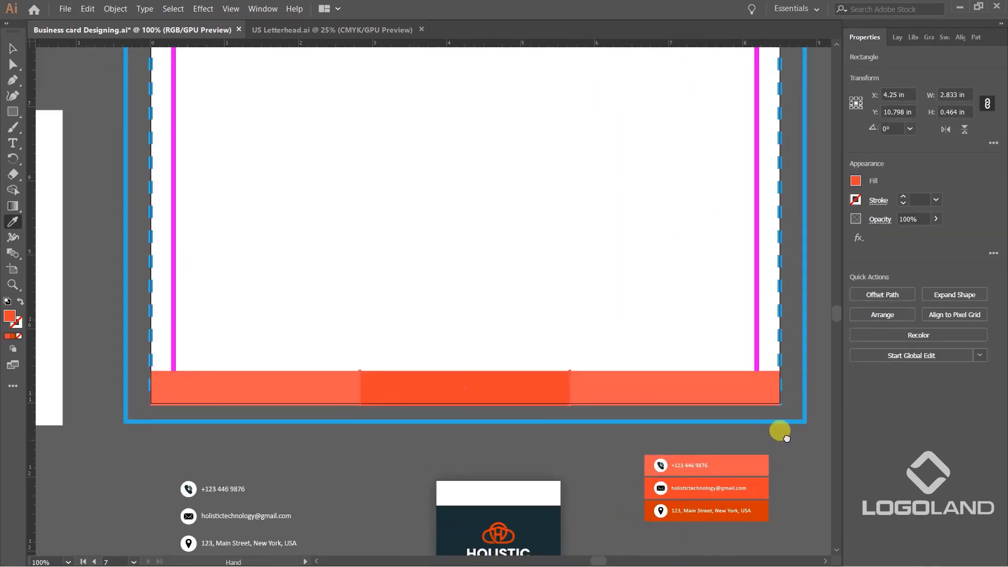
left_click_drag(786, 437, 732, 433)
key("v")
left_click(736, 433)
Fill the rightmost footer bar with the dark orange gradient sampled from the address contact bar.
left_click(621, 370)
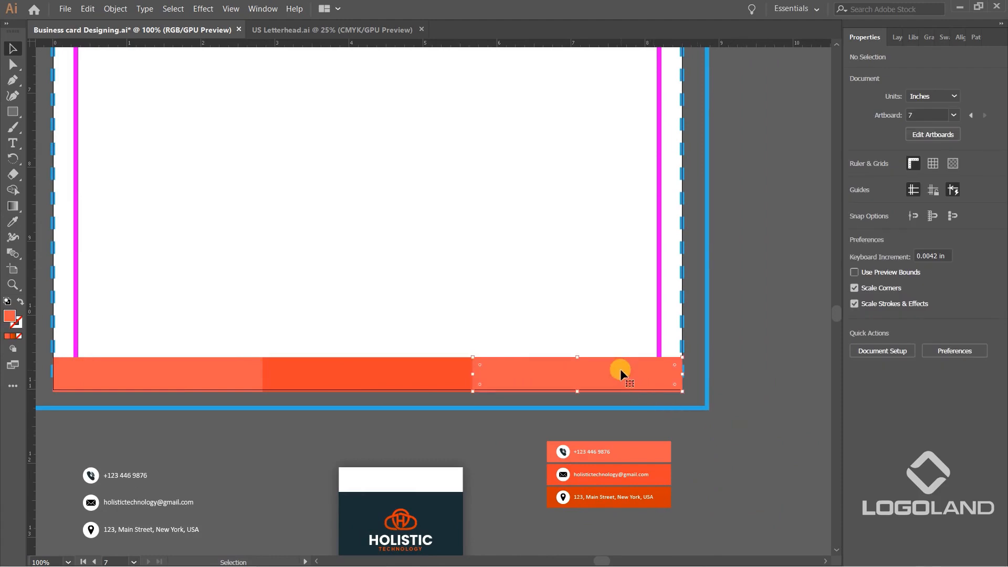
key("i")
left_click(662, 492)
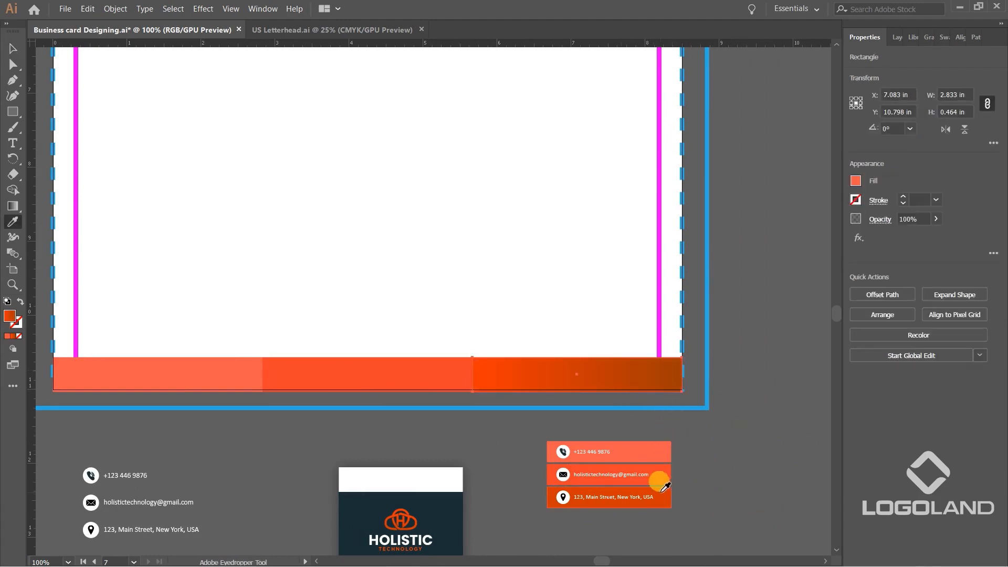
key("v")
left_click(728, 421)
Switch the artwork to outline view at the first footer bar joint and activate the Direct Selection tool.
scroll(728, 421, "down", 1)
scroll(686, 406, "up", 2)
scroll(569, 394, "left", 2)
scroll(569, 394, "down", 2)
scroll(654, 399, "up", 1)
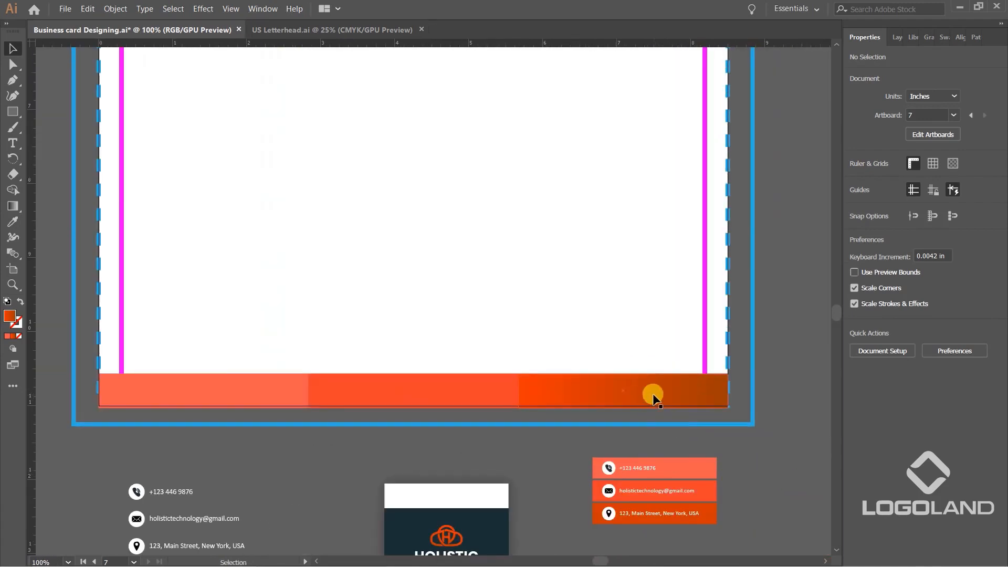
left_click_drag(408, 465, 504, 470)
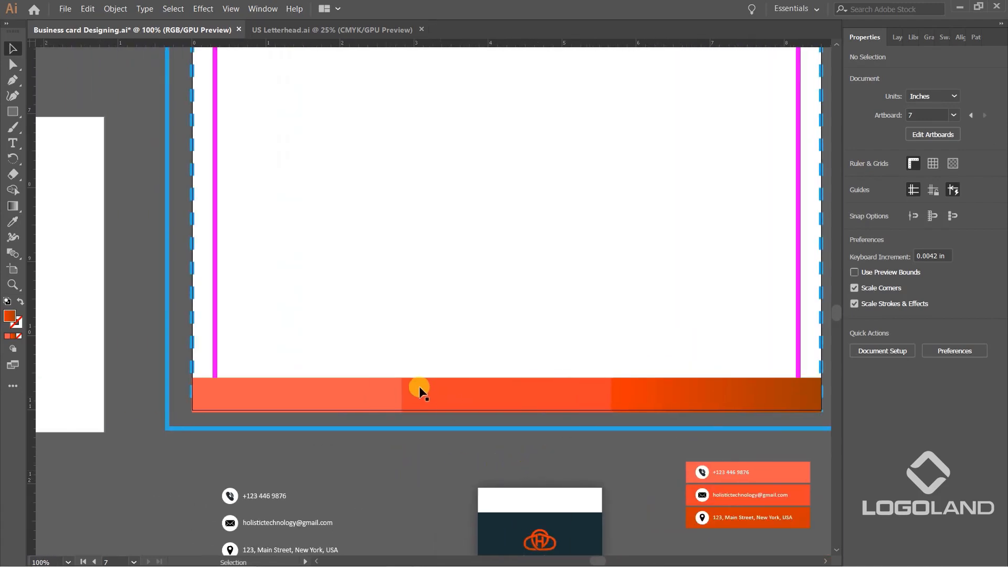
key("ctrl+y")
scroll(395, 370, "up", 2)
key("a")
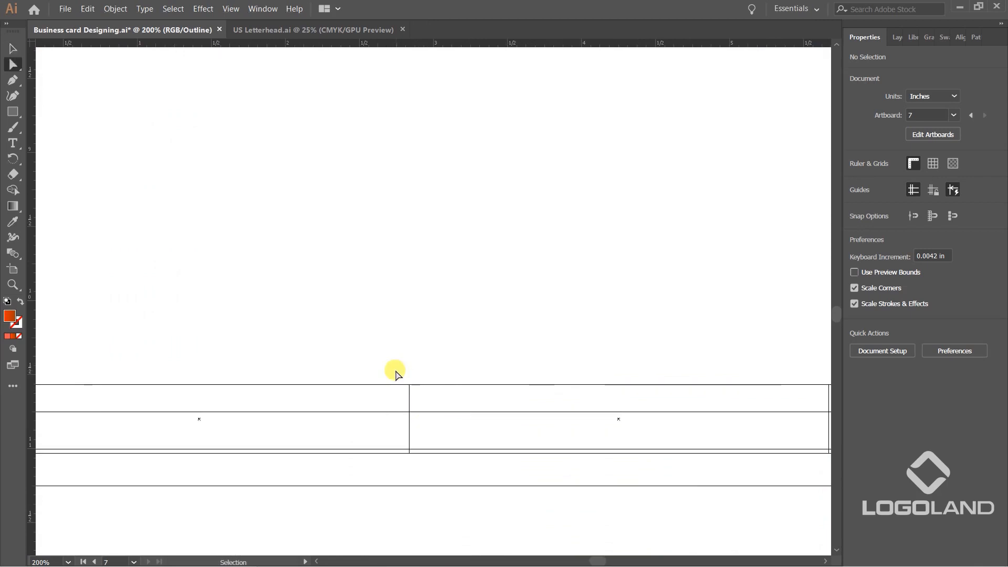
Try to slant the joint between the first two footer bars by shifting its upper anchor points left, and undo it.
scroll(399, 400, "up", 2)
left_click_drag(415, 349, 463, 412)
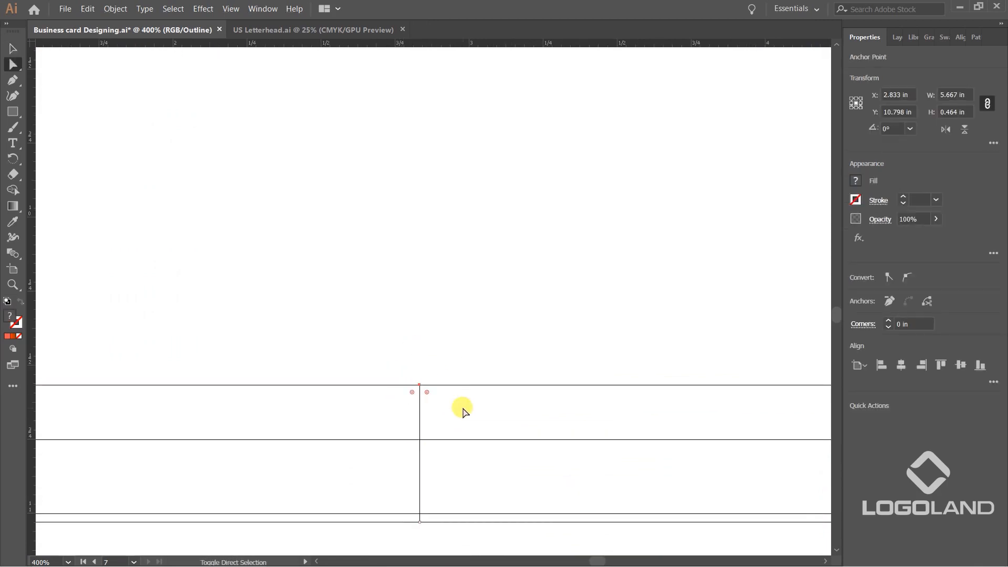
key("Left")
key("Left")
key("Left")
key("Left")
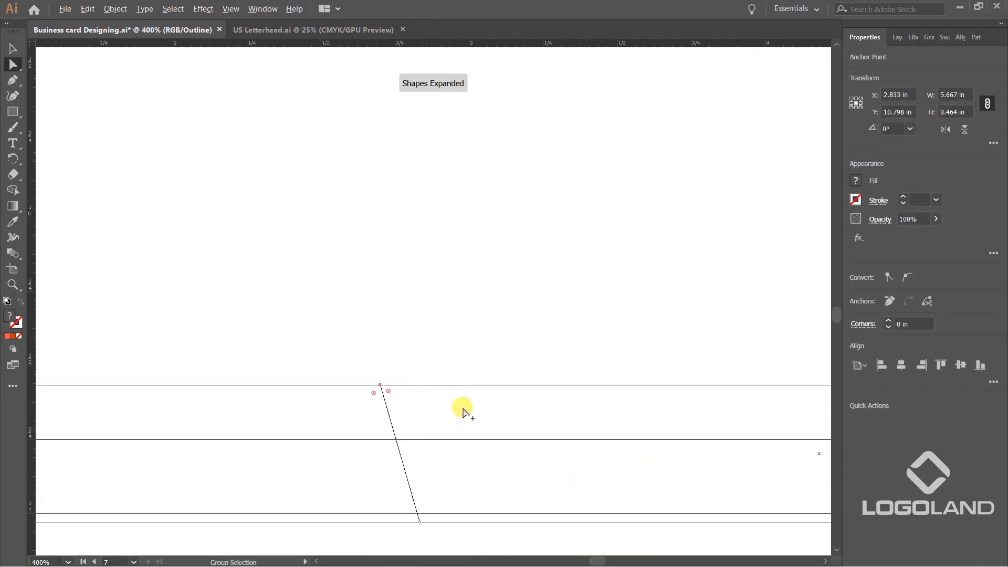
scroll(463, 413, "down", 4)
key("ctrl+z")
key("ctrl+z")
key("ctrl+z")
key("ctrl+z")
left_click(350, 328)
key("ctrl+z")
Slant both footer bar joints by shifting their upper anchor points left, and return to the colour preview.
left_click_drag(312, 339, 368, 374)
left_click_drag(484, 311, 584, 371)
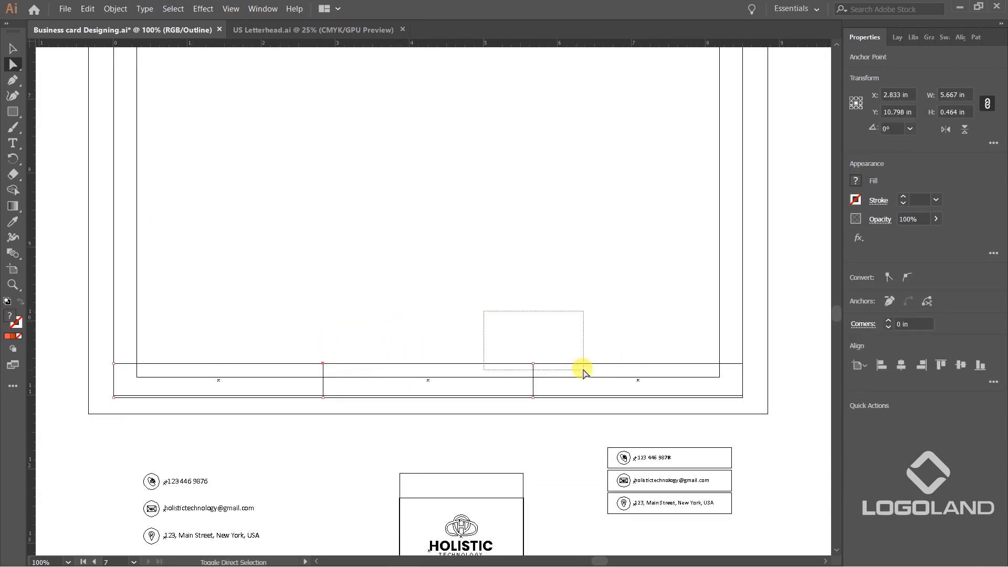
key("Left")
key("Left")
key("Left")
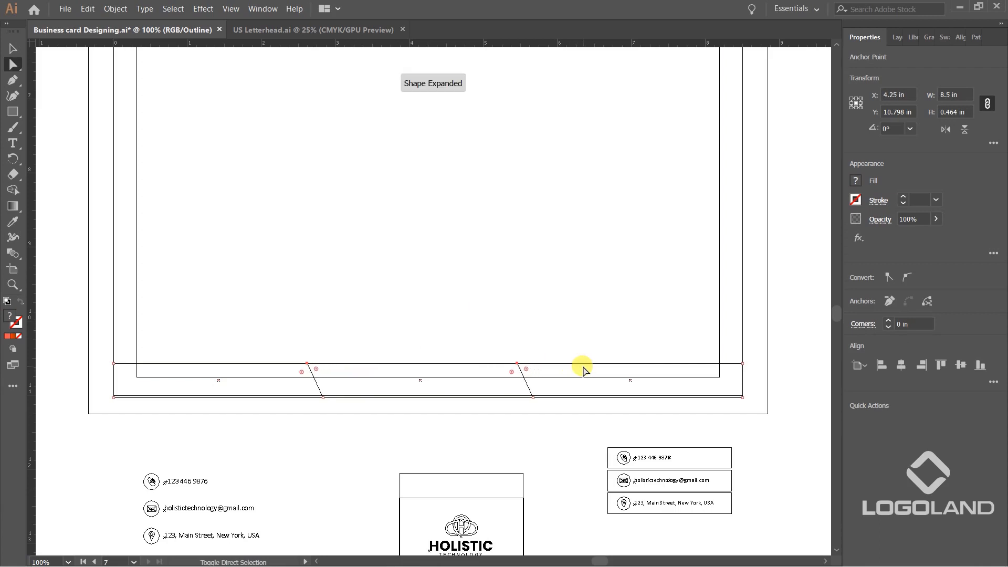
key("ctrl+y")
left_click(292, 501)
scroll(535, 440, "down", 2)
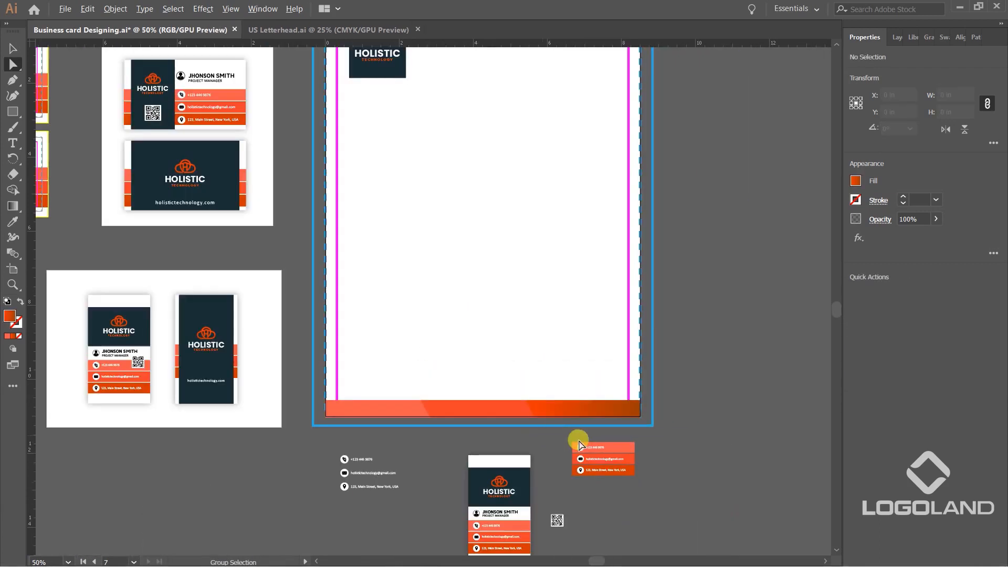
Recolour the rightmost footer bar with the email bar's orange and darken it to a deeper red in the Color Picker.
scroll(546, 421, "up", 2)
left_click(644, 396)
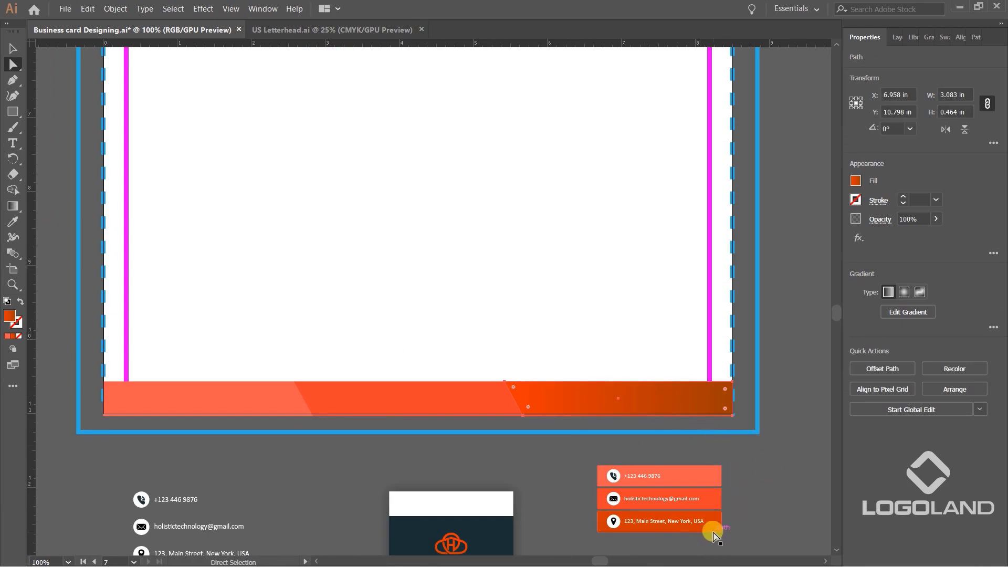
key("i")
left_click(709, 491)
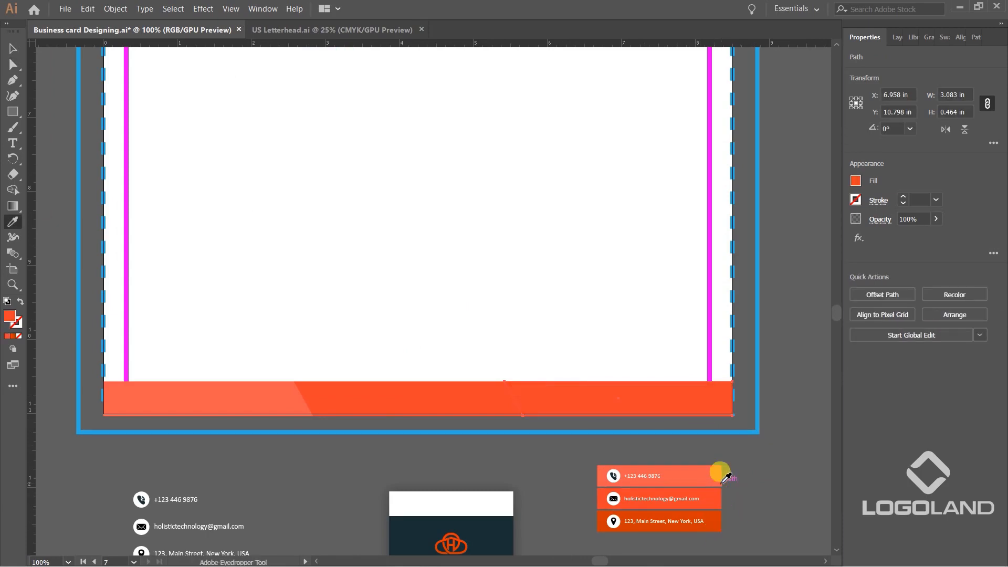
key("v")
left_click(742, 449)
left_click(664, 401)
double_click(9, 315)
left_click_drag(750, 180, 780, 212)
left_click(938, 185)
left_click(788, 469)
Try to move the phone icon and its number onto the letterhead just above the footer, and undo the move.
scroll(646, 390, "down", 3)
left_click_drag(755, 311, 734, 358)
scroll(723, 369, "up", 1)
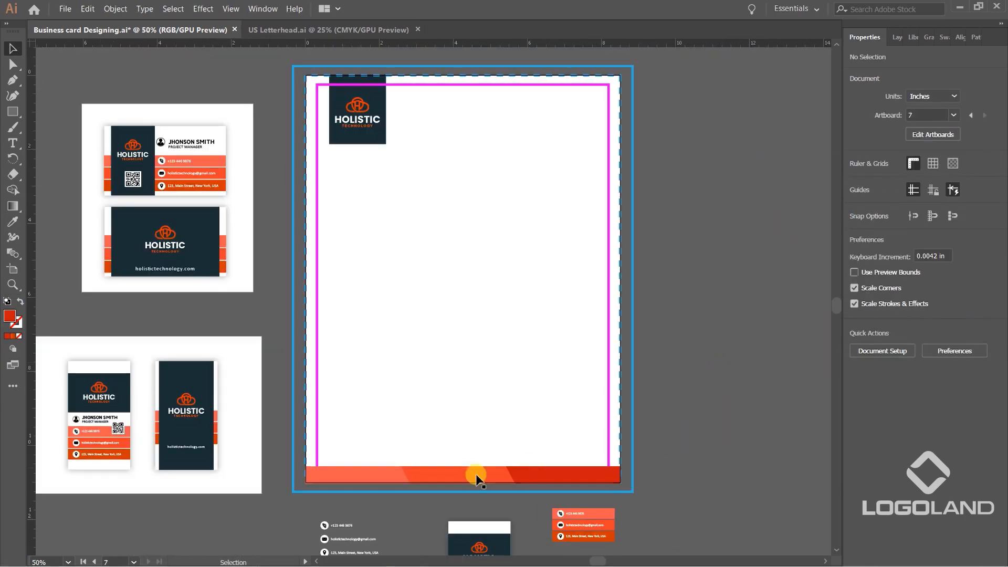
left_click_drag(661, 518, 735, 448)
scroll(649, 446, "up", 1)
scroll(354, 465, "up", 2)
left_click(328, 460)
left_click_drag(310, 455, 356, 250)
key("a")
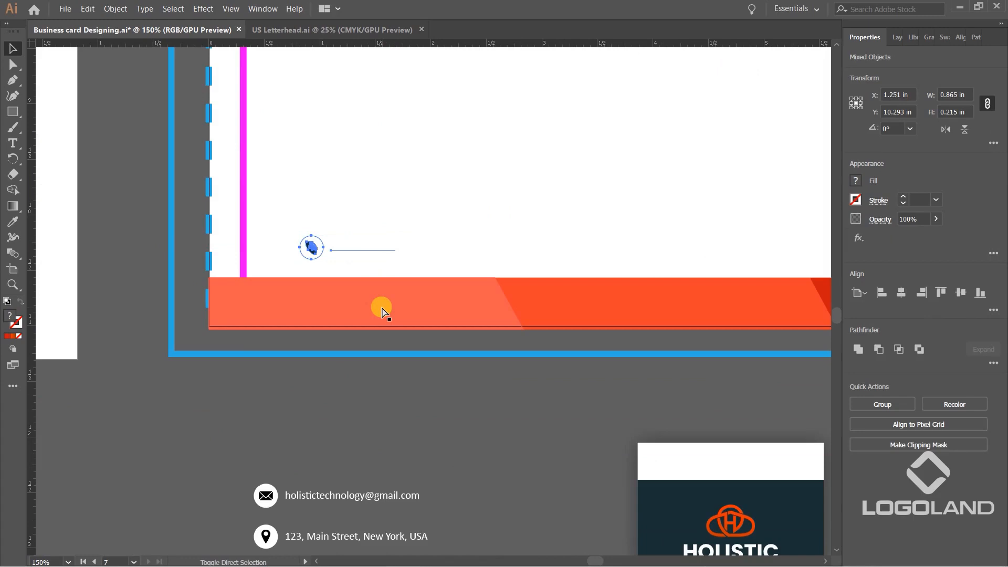
left_click(430, 405)
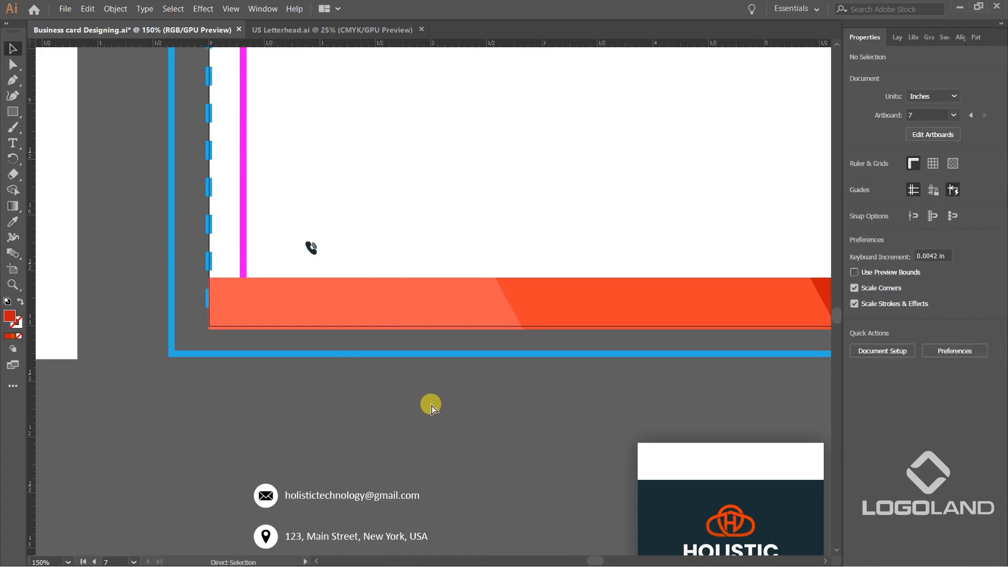
key("ctrl+z")
key("ctrl+z")
Recolour the loose contact text block with the dark navy sampled from the card's logo panel.
left_click(450, 445)
left_click_drag(439, 424, 453, 304)
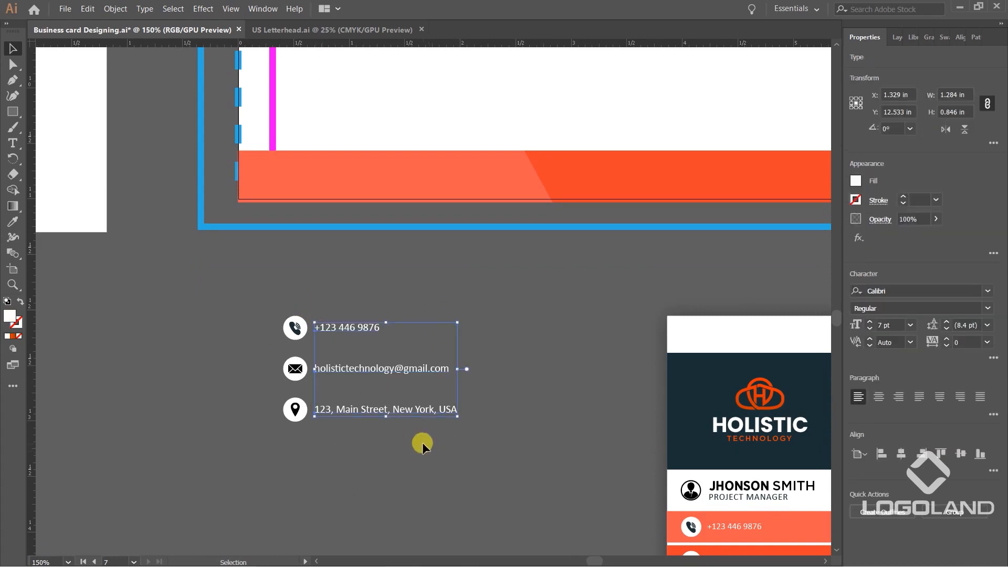
key("i")
left_click(687, 362)
key("v")
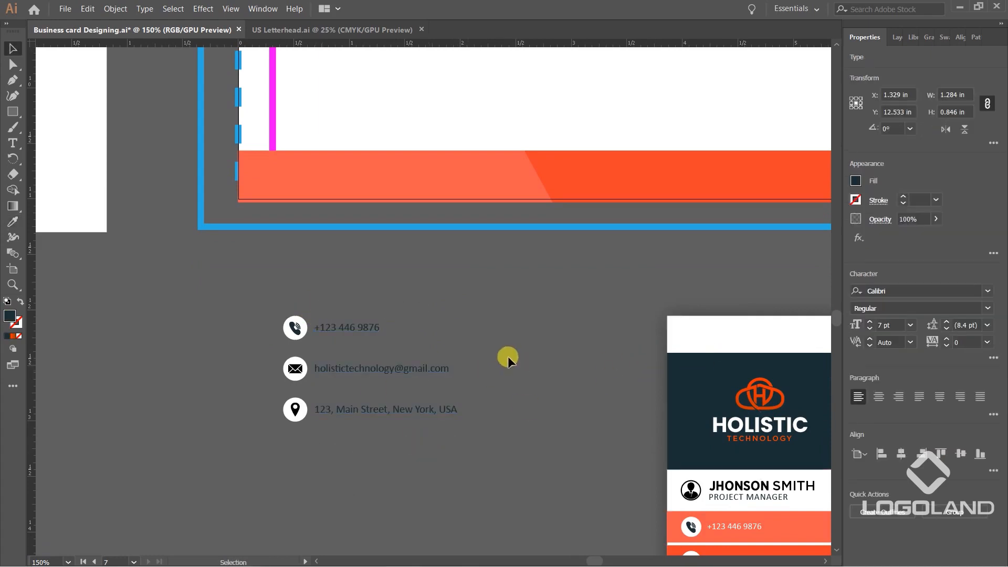
left_click(508, 358)
Isolate the group of the loose phone icon so its circle and handset can be edited separately.
scroll(323, 330, "up", 3)
left_click_drag(323, 330, 376, 292)
left_click(368, 290)
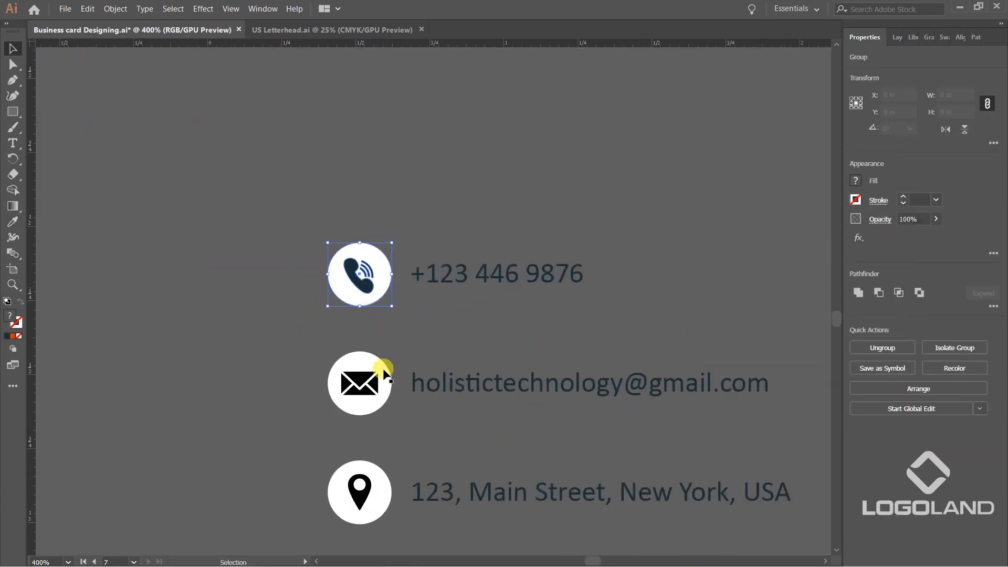
left_click(402, 339)
scroll(384, 305, "up", 1)
key("a")
key("v")
left_click(383, 249)
left_click(441, 328)
double_click(376, 261)
left_click(411, 328)
Fill the handset symbol of the phone icon with the white sampled from its circle.
left_click(350, 274)
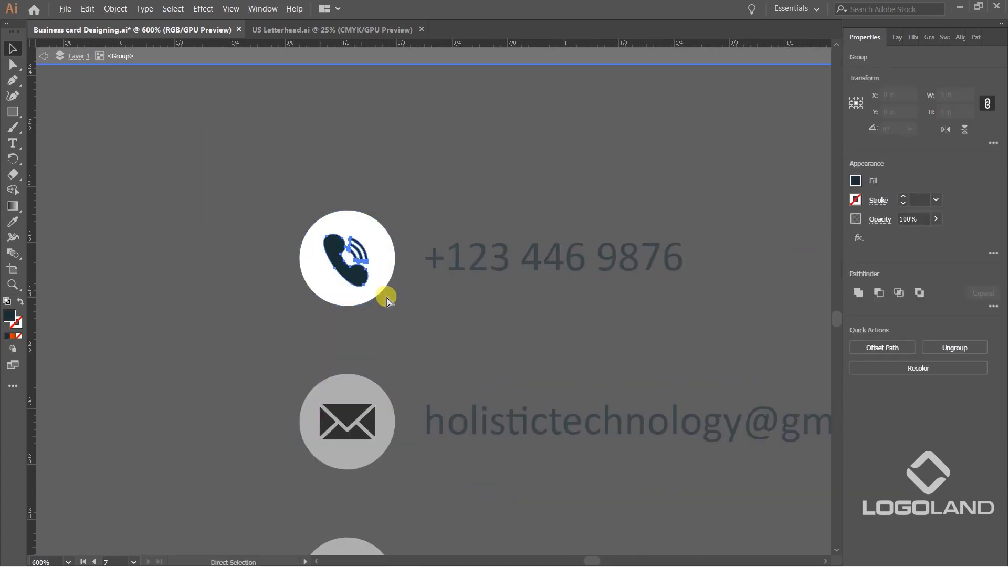
key("i")
left_click(379, 229)
key("v")
left_click(399, 232)
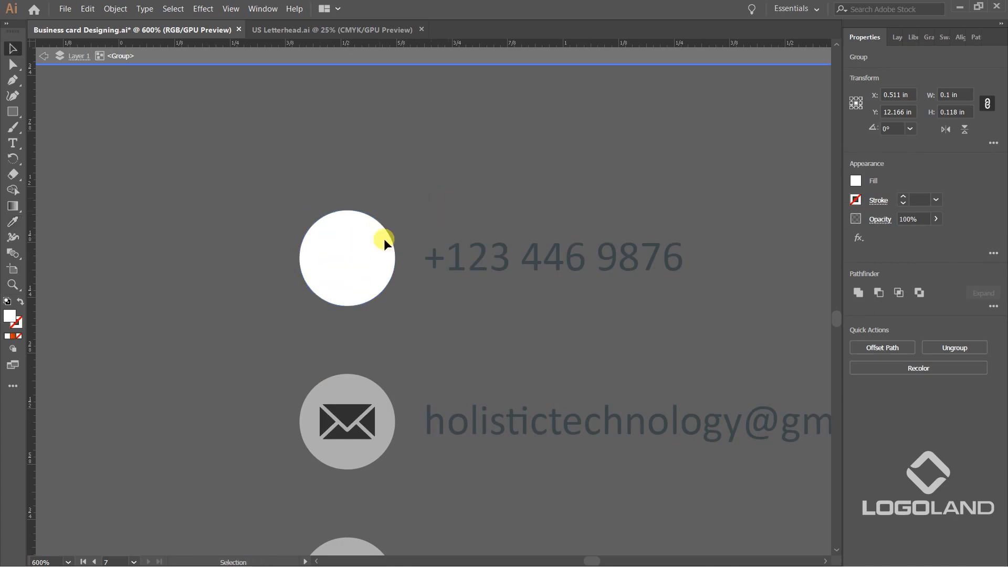
Fill the phone icon's circle with the dark navy sampled from the contact text, and exit the isolated group.
left_click(380, 244)
key("u")
key("i")
left_click(454, 243)
left_click_drag(450, 327, 442, 263)
key("v")
left_click(468, 275)
double_click(421, 304)
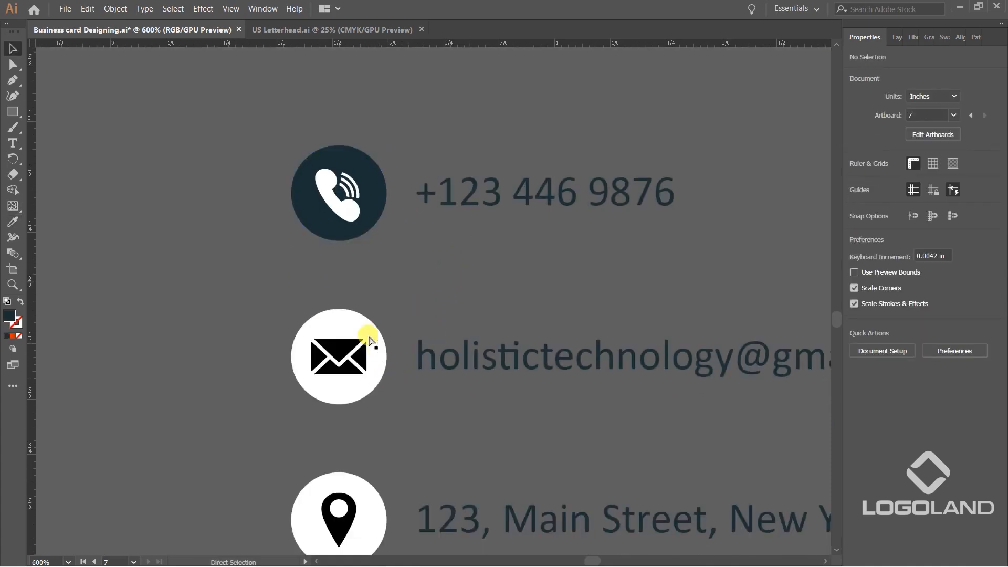
Isolate the loose envelope icon's group and fill its envelope symbol with the white sampled from its circle.
key("v")
left_click(368, 342)
double_click(347, 353)
left_click(346, 352)
key("i")
left_click(443, 349)
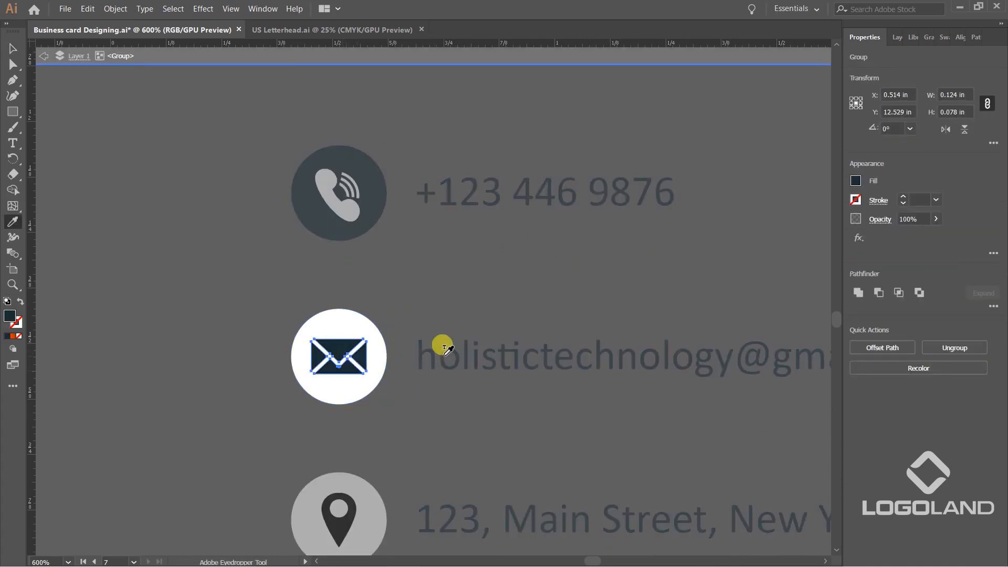
left_click(363, 318)
Fill the envelope icon's circle with the dark navy sampled from the contact text, and exit the isolated group.
key("v")
left_click(394, 321)
left_click(358, 323)
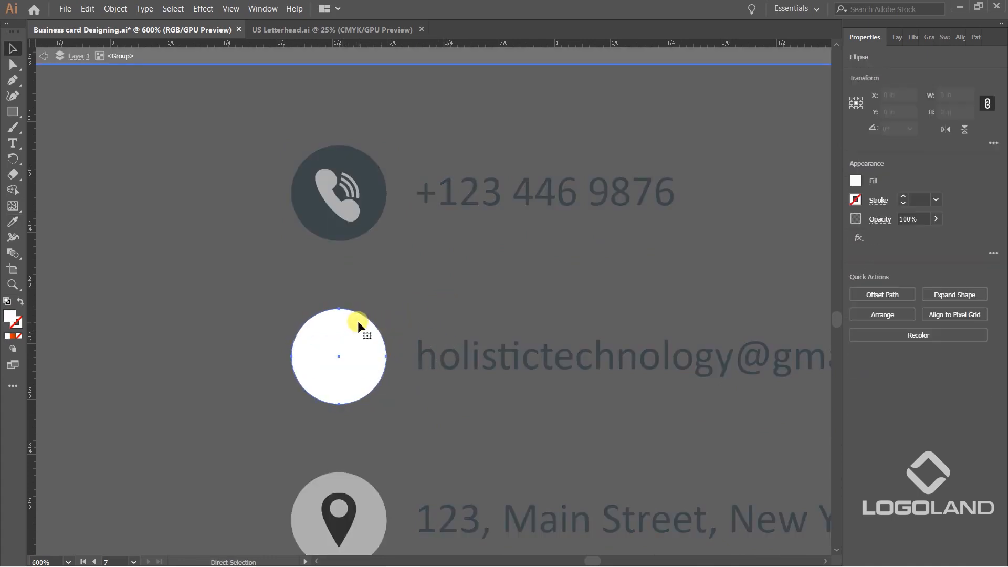
key("i")
left_click(427, 344)
left_click_drag(402, 355, 412, 270)
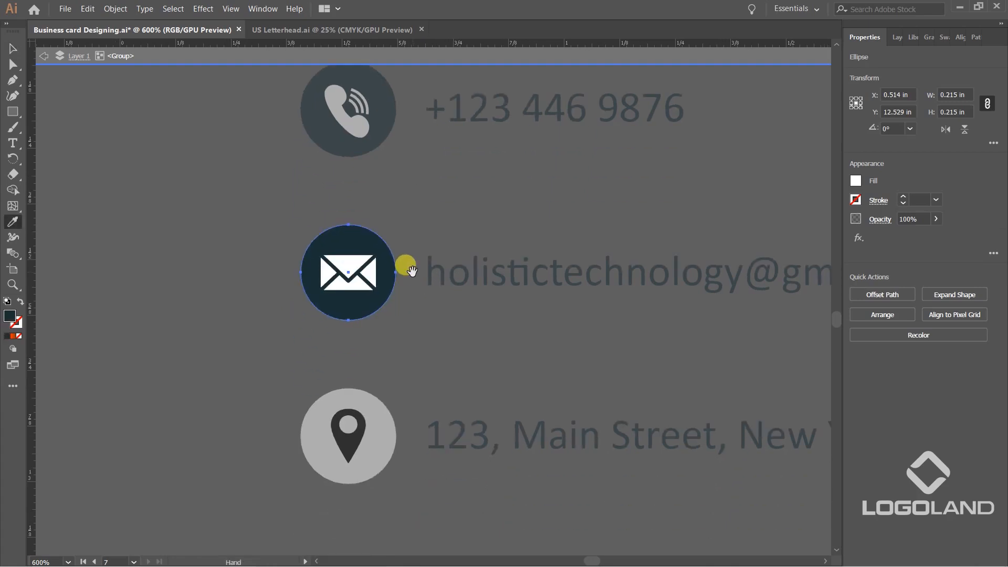
key("v")
double_click(449, 335)
Isolate the location icon's group and fill its pin symbol with the white sampled from its circle.
left_click_drag(405, 504, 429, 436)
left_click(396, 384)
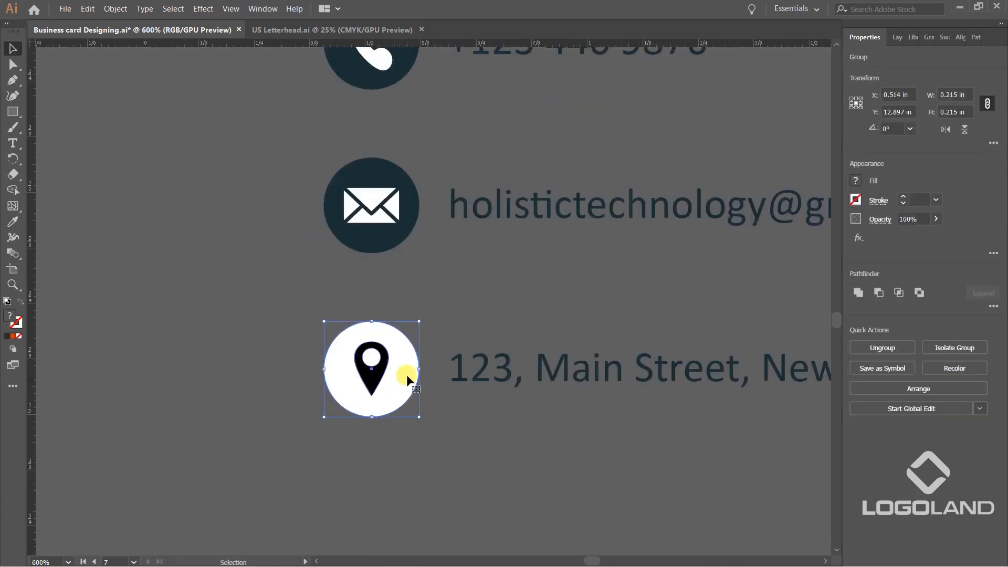
double_click(406, 373)
left_click(377, 368)
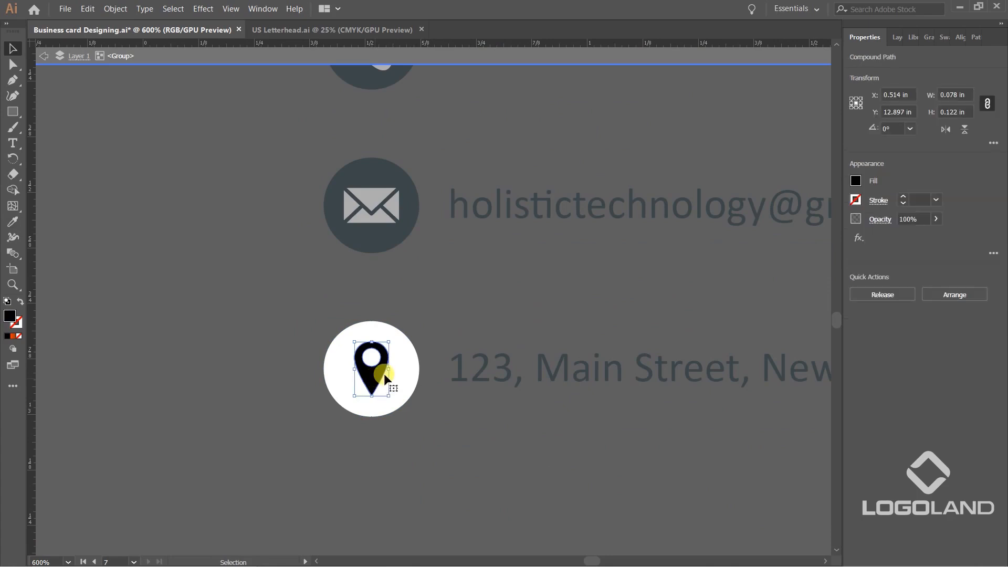
key("i")
left_click(400, 355)
Fill the location icon's circle with the dark navy sampled from the address text, and exit the isolated group.
key("v")
left_click(454, 459)
left_click(407, 367)
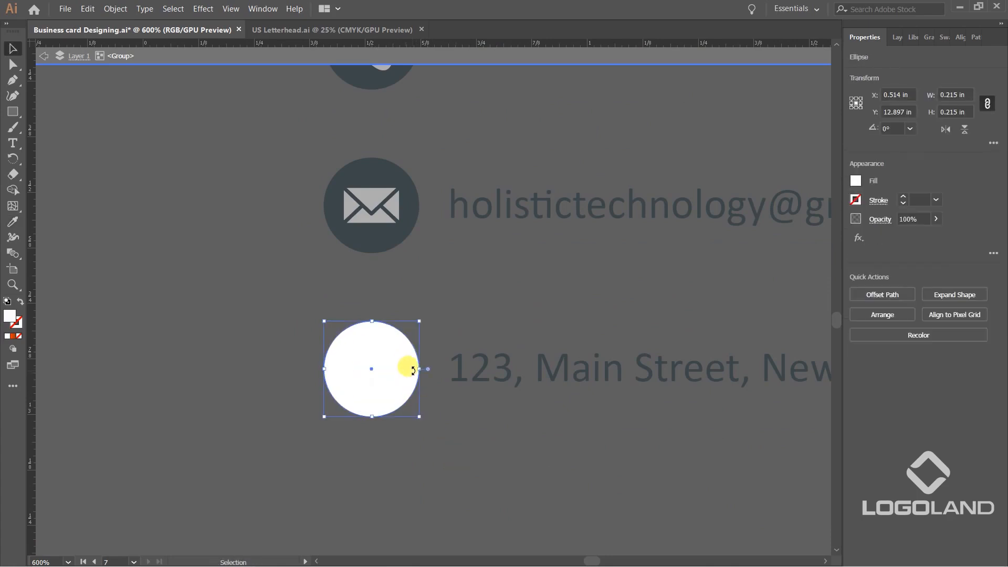
key("i")
left_click(461, 357)
key("v")
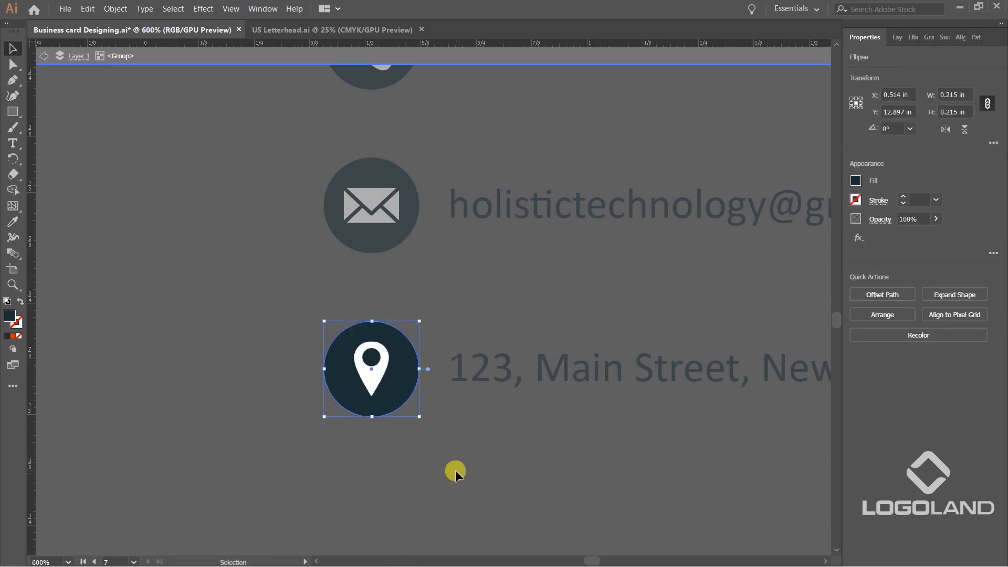
left_click(455, 470)
scroll(462, 456, "down", 3)
double_click(495, 430)
Move the whole recoloured contact details block onto the letterhead, just above the left part of the orange footer.
scroll(534, 408, "down", 3)
left_click_drag(461, 422, 483, 285)
left_click(459, 460)
scroll(456, 296, "up", 3)
Group the location icon with the address text and move the pair to the right, just above the footer.
left_click(392, 325)
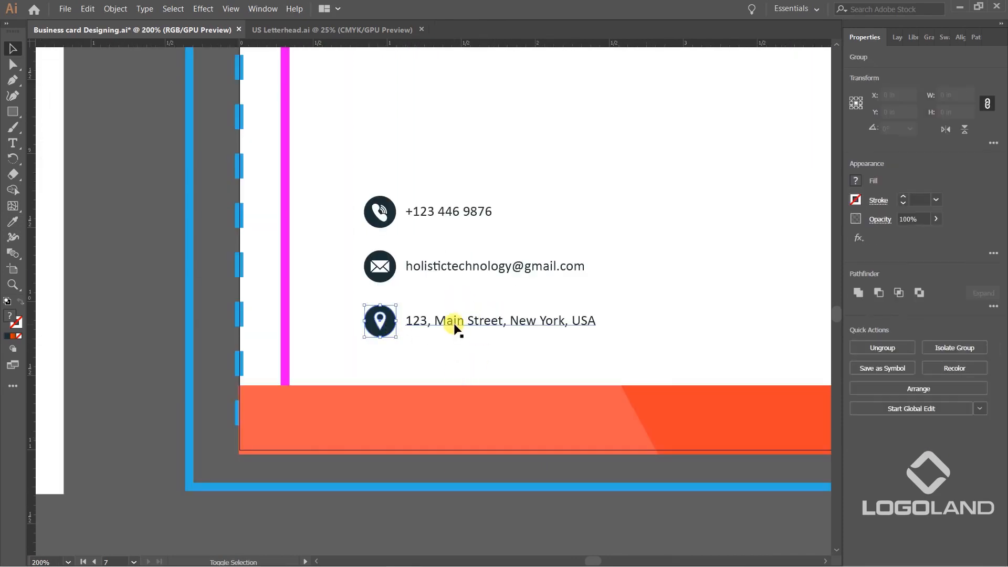
left_click(455, 325, "shift")
scroll(360, 356, "down", 2)
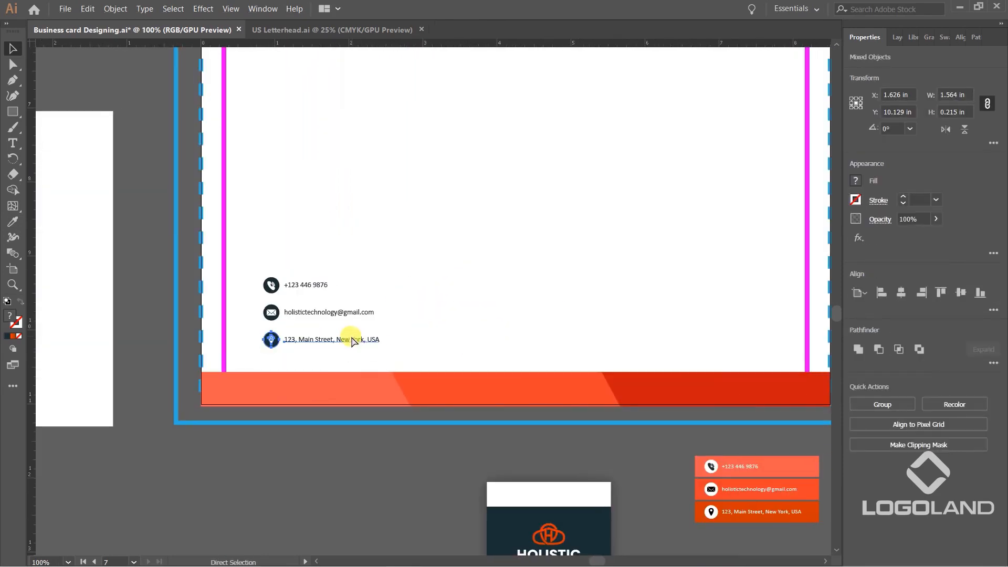
key("ctrl+g")
left_click(321, 472)
left_click(334, 341)
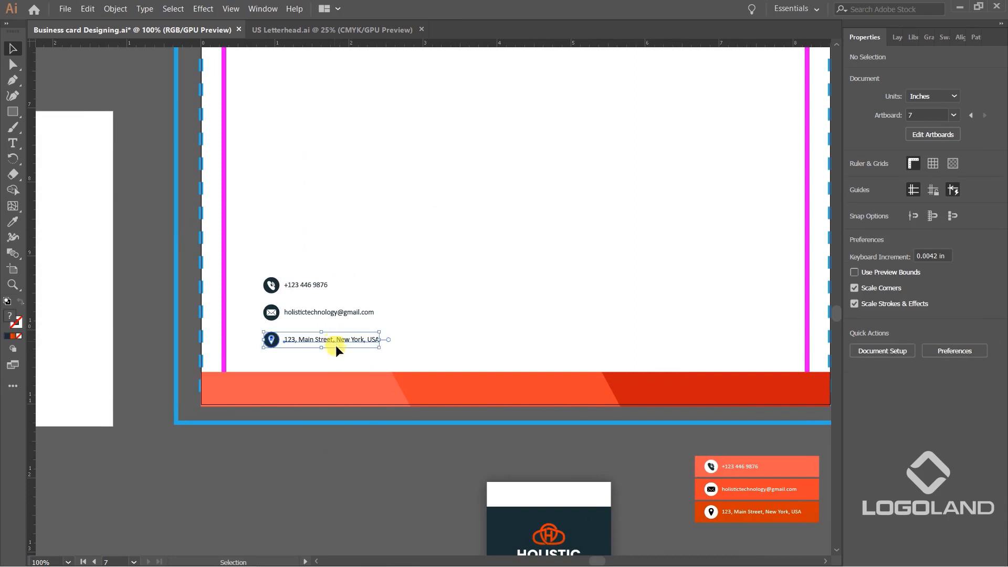
left_click_drag(328, 336, 629, 345)
Group the envelope icon with the e-mail text and place the pair above the footer, left of the address.
left_click(330, 312)
left_click(270, 314, "shift")
key("ctrl+g")
left_click(311, 366)
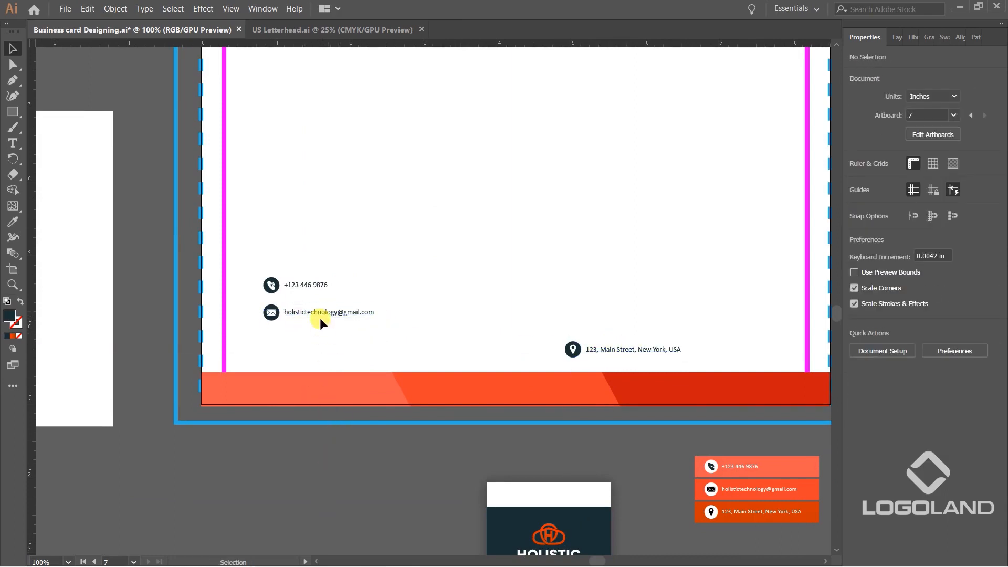
left_click(376, 316)
left_click_drag(322, 314, 481, 349)
Group the phone icon with the phone number text.
scroll(272, 309, "up", 2)
left_click_drag(272, 261, 264, 271)
key("ctrl+z")
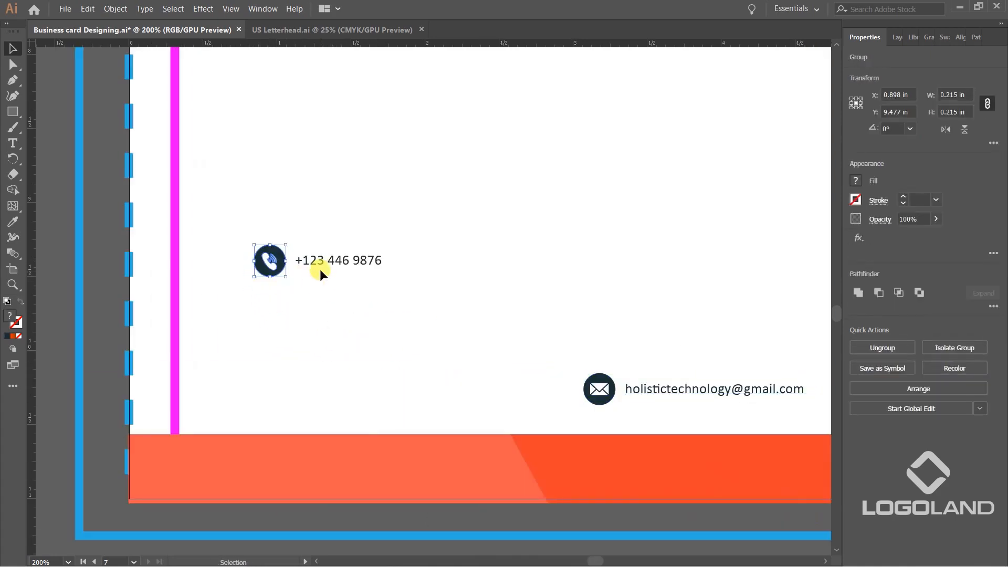
left_click(321, 264, "shift")
key("ctrl+g")
left_click(375, 473)
Move the phone group down beside the e-mail group so the three contact details form a row above the footer.
scroll(376, 475, "down", 1)
left_click(395, 497)
left_click_drag(450, 502, 343, 401)
scroll(386, 459, "down", 1)
left_click_drag(280, 278, 336, 341)
left_click(276, 270)
left_click_drag(272, 281, 329, 344)
scroll(456, 353, "up", 1)
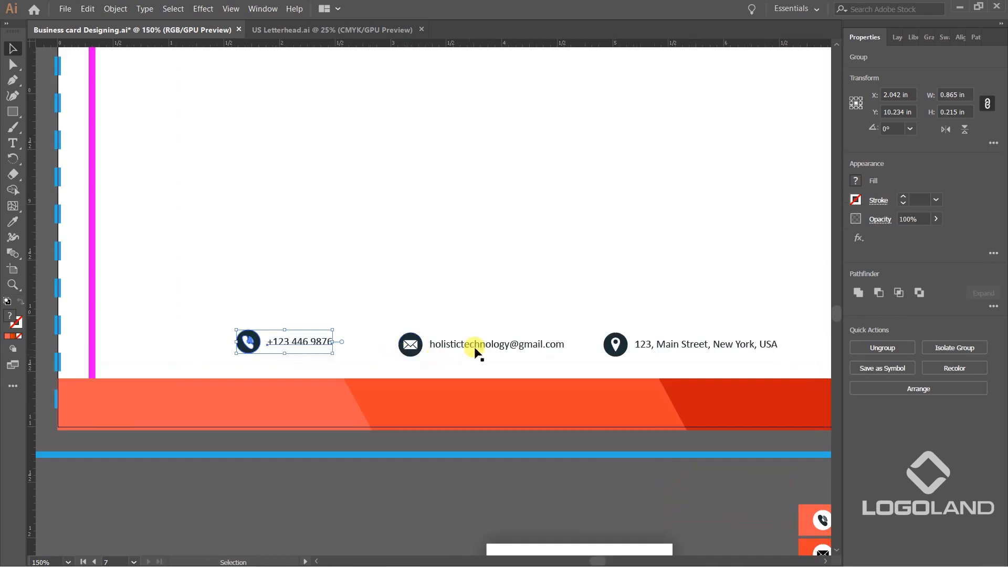
Select the three contact groups and align their top edges relative to the selection instead of the artboard.
left_click(547, 346, "shift")
left_click(646, 344, "shift")
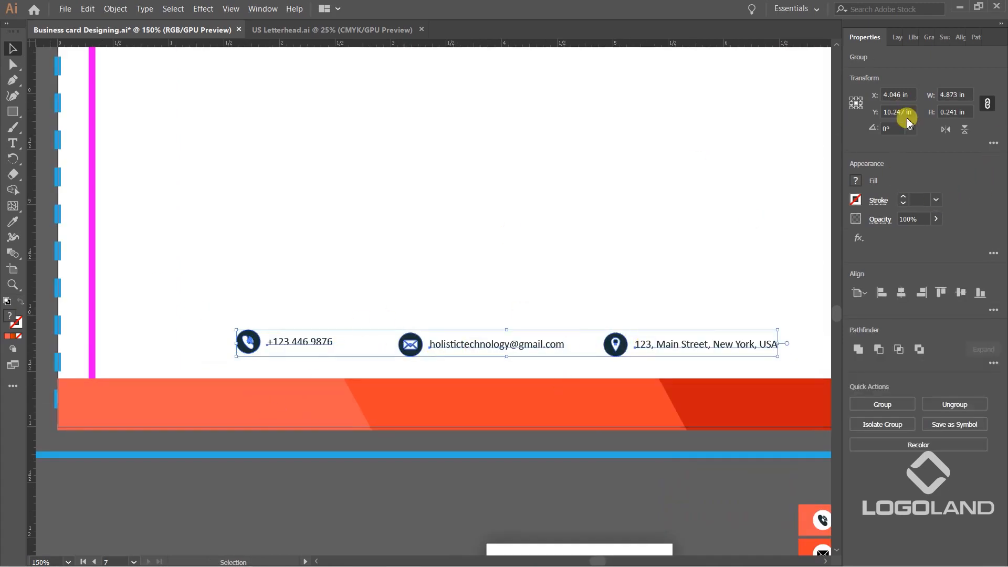
left_click(962, 37)
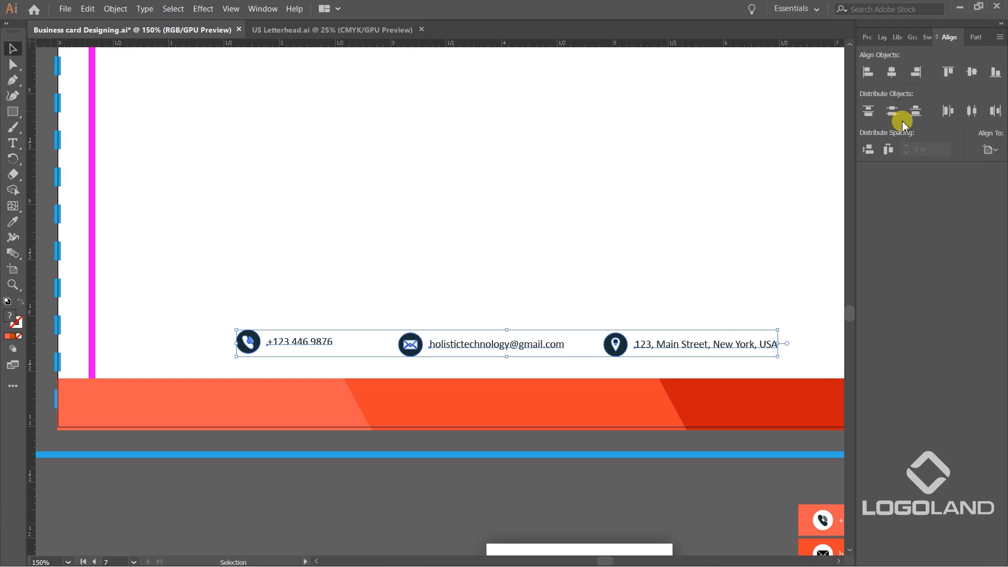
left_click(948, 72)
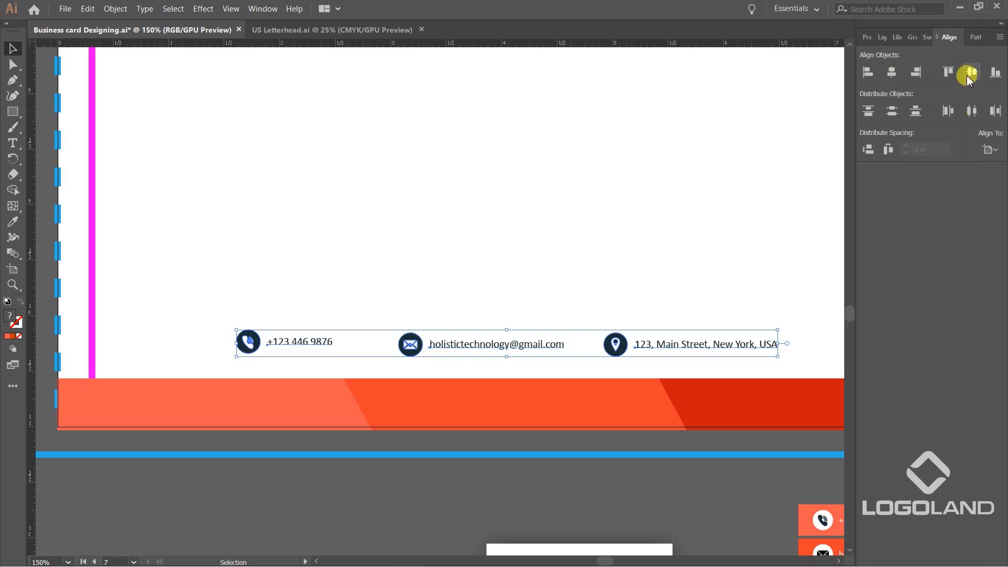
left_click(991, 149)
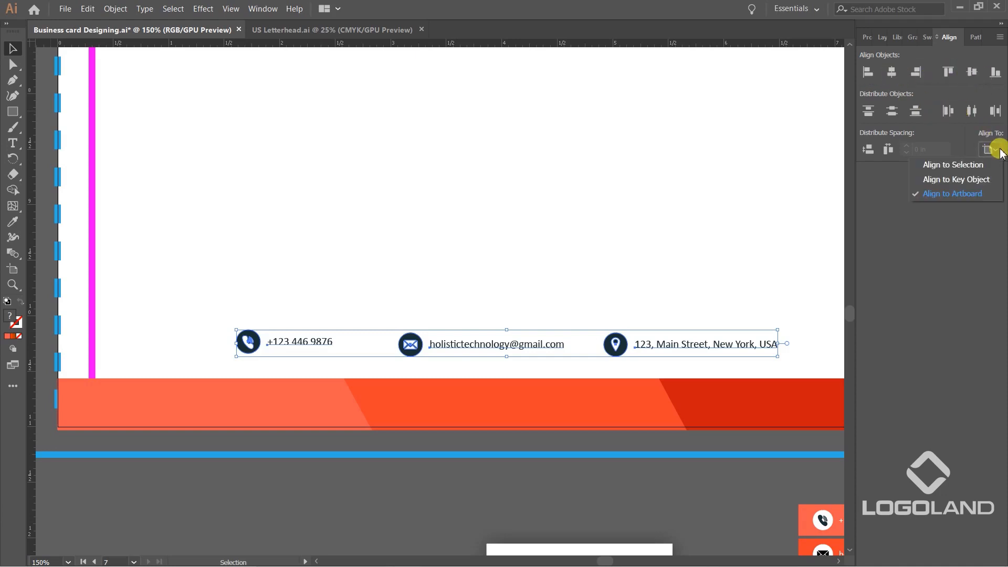
left_click(965, 166)
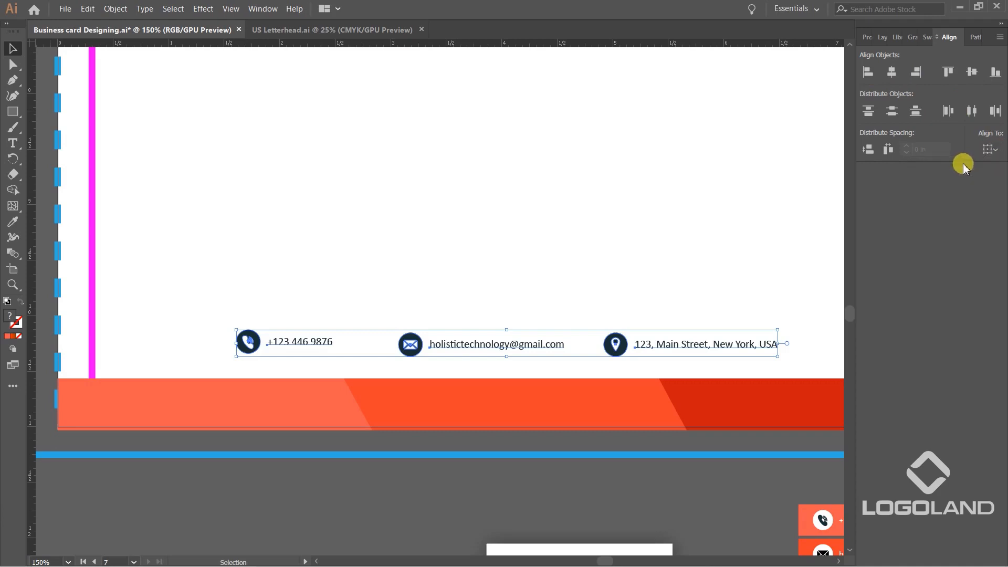
left_click(948, 71)
left_click(948, 72)
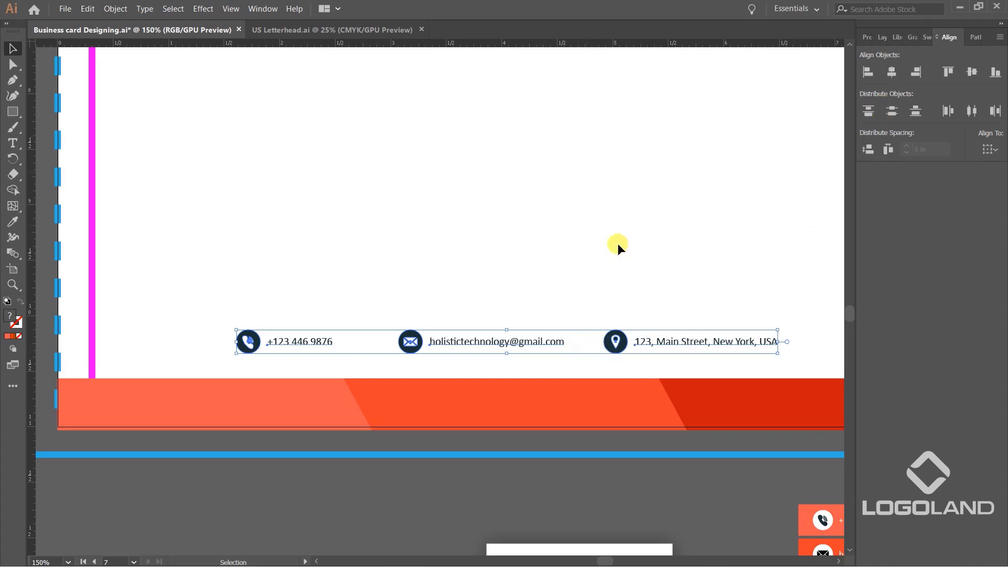
Distribute the three contact groups horizontally by their right edges.
left_click(972, 112)
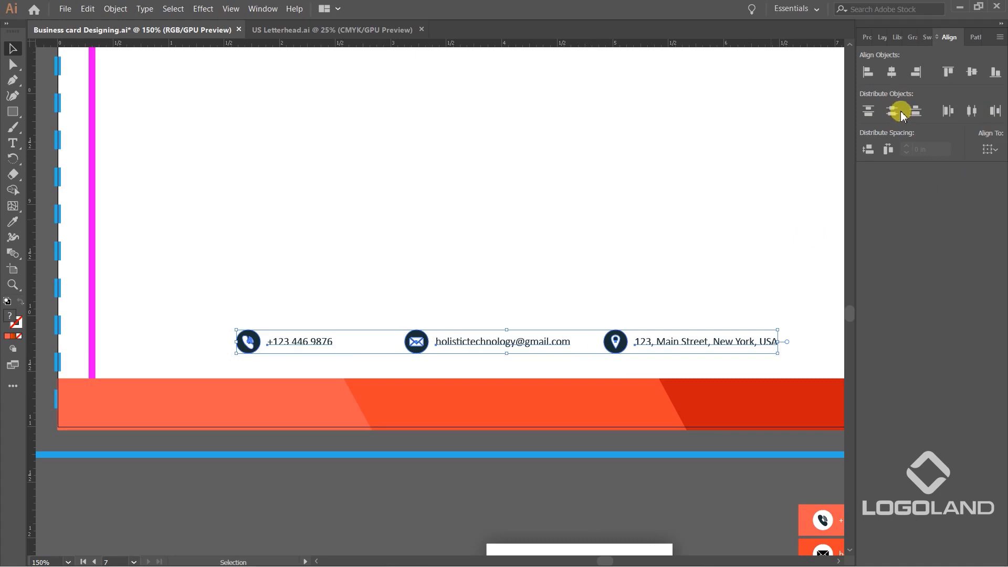
left_click(947, 111)
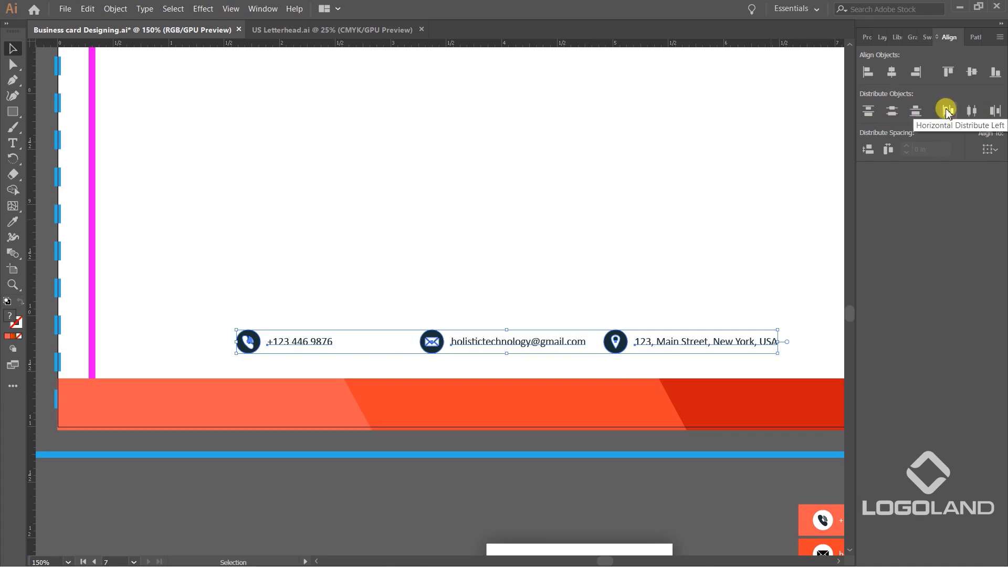
left_click(995, 111)
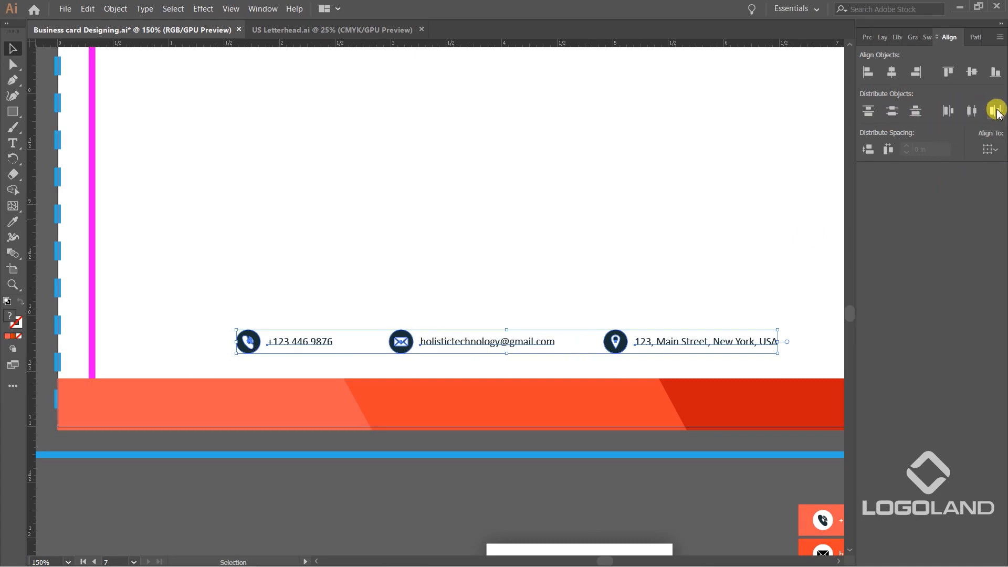
left_click(555, 464)
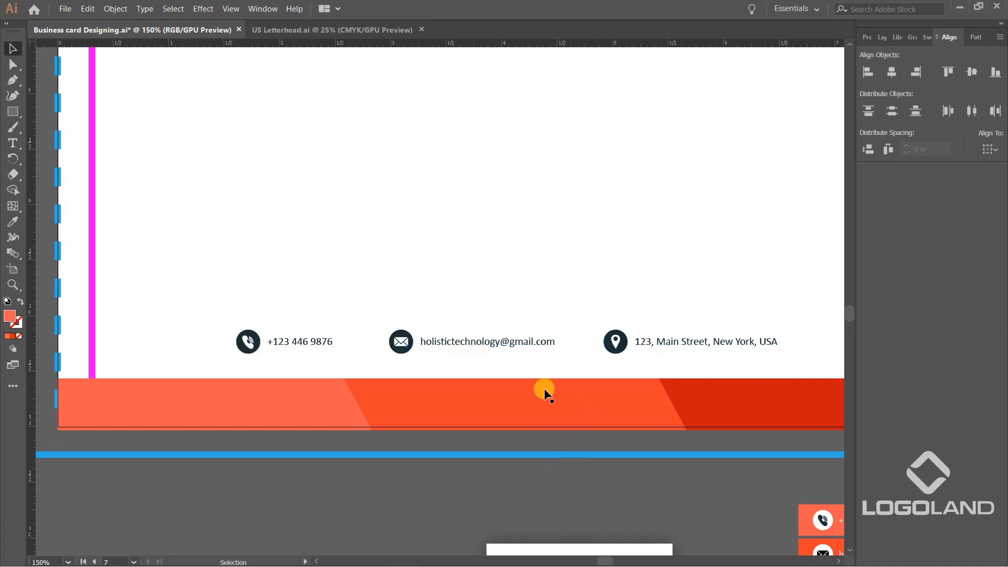
Scale up the row of three contact groups proportionally and reposition it above the footer.
left_click(630, 341, "shift")
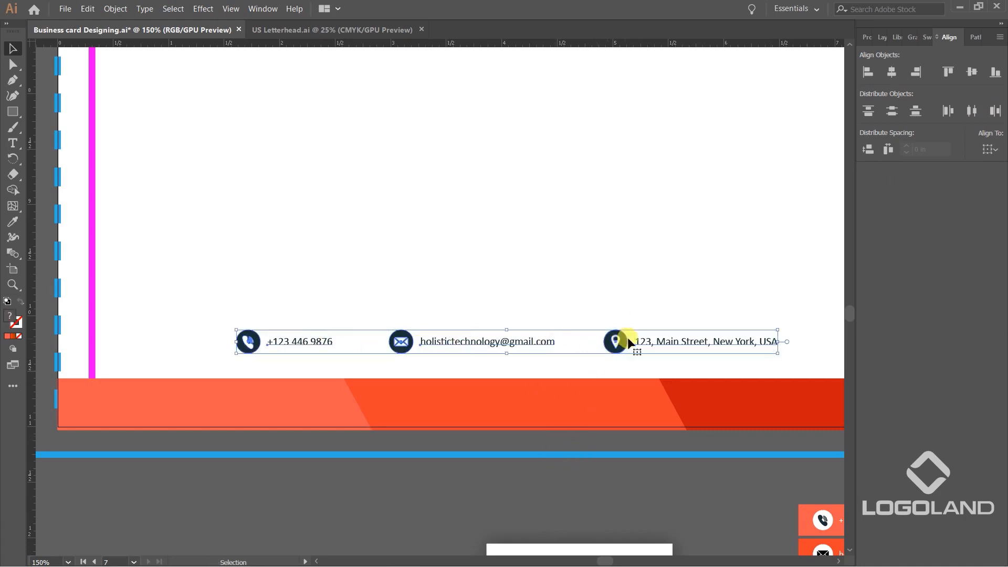
scroll(628, 336, "down", 2)
left_click_drag(697, 334, 735, 315)
scroll(641, 338, "up", 1)
left_click_drag(639, 339, 654, 340)
scroll(647, 336, "down", 1)
scroll(656, 357, "up", 1)
left_click(549, 399)
Draw a thin vertical orange rectangle as a divider between the phone number and the envelope icon.
scroll(465, 417, "up", 1)
left_click(13, 111)
scroll(394, 280, "up", 2)
left_click_drag(386, 214, 387, 308)
key("v")
scroll(388, 307, "down", 2)
scroll(406, 307, "up", 5)
left_click(370, 176)
scroll(404, 160, "down", 2)
Shorten the divider to roughly the height of the contact icons and position it in line with the contact row.
left_click_drag(403, 142, 415, 219)
scroll(396, 181, "up", 1)
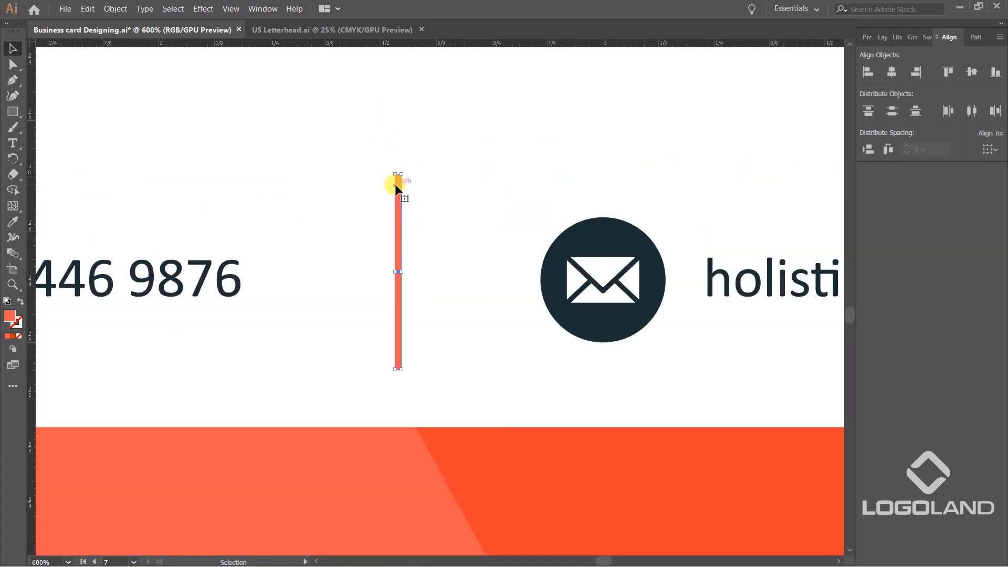
scroll(395, 183, "up", 4)
left_click_drag(386, 169, 398, 338)
scroll(440, 309, "down", 5)
scroll(451, 357, "up", 5)
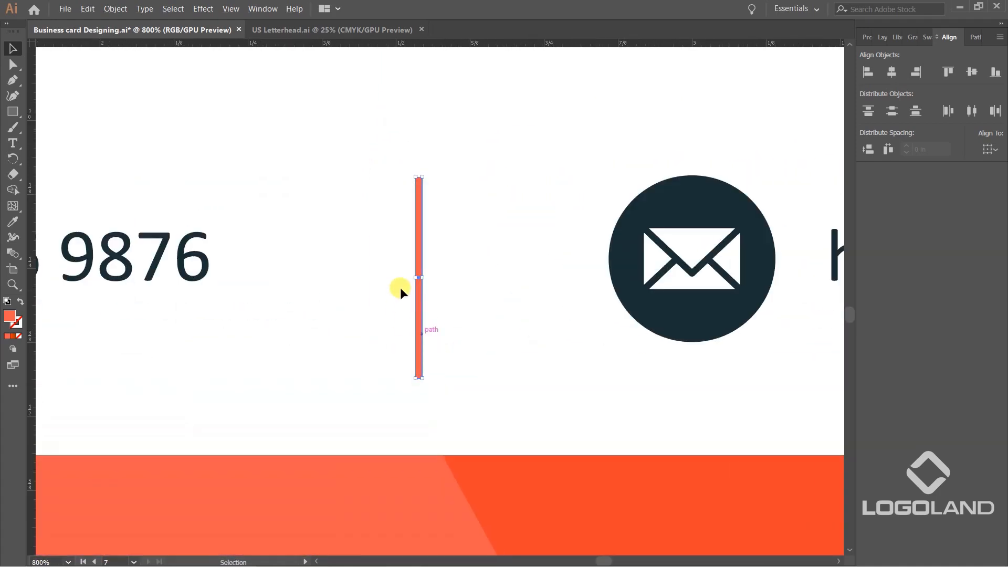
left_click_drag(416, 251, 396, 234)
scroll(396, 234, "down", 5)
scroll(397, 231, "up", 4)
scroll(397, 231, "up", 6)
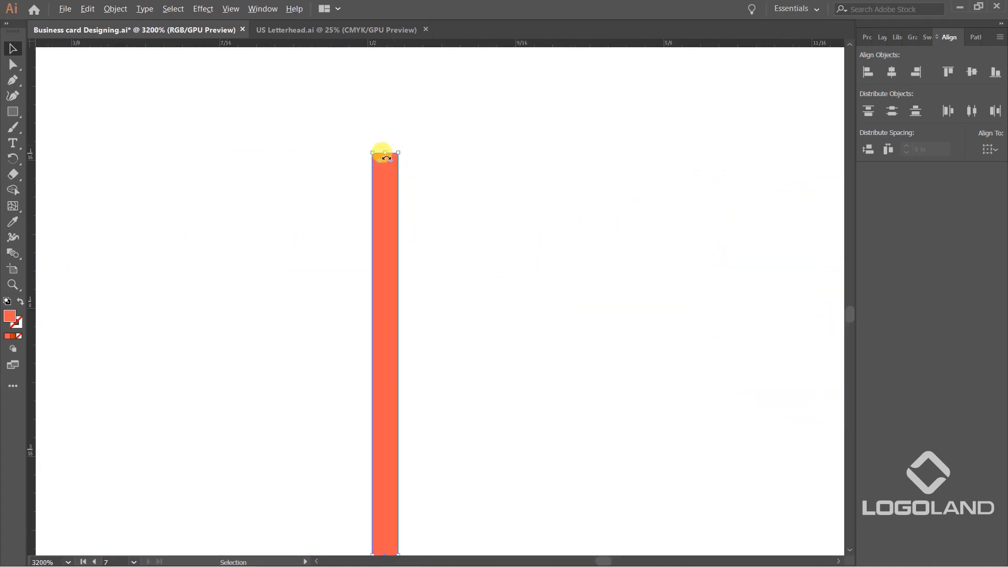
left_click_drag(386, 153, 407, 250)
scroll(407, 250, "down", 8)
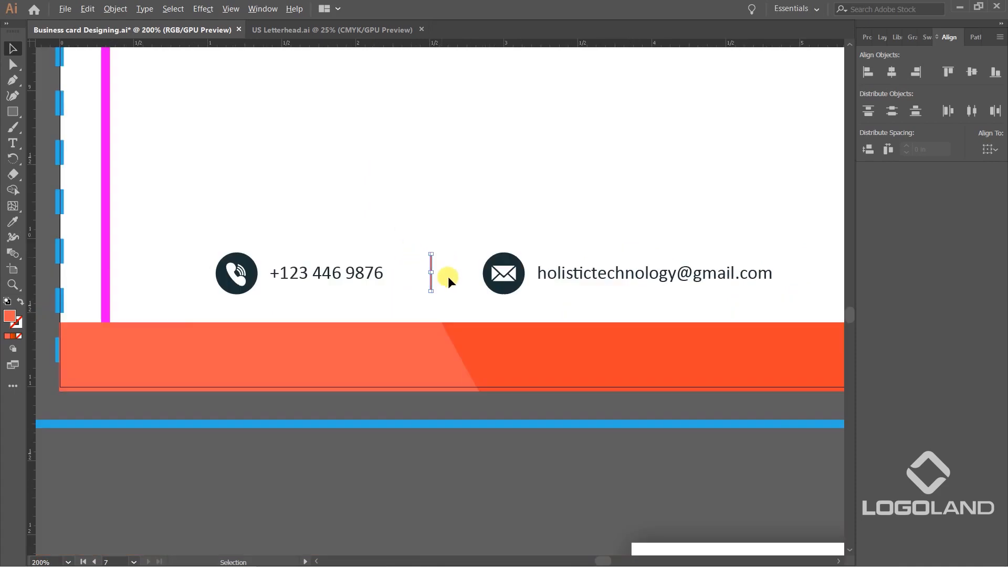
Fill the divider with the dark navy sampled from the envelope icon's circle.
left_click_drag(515, 364, 403, 390)
scroll(320, 287, "up", 4)
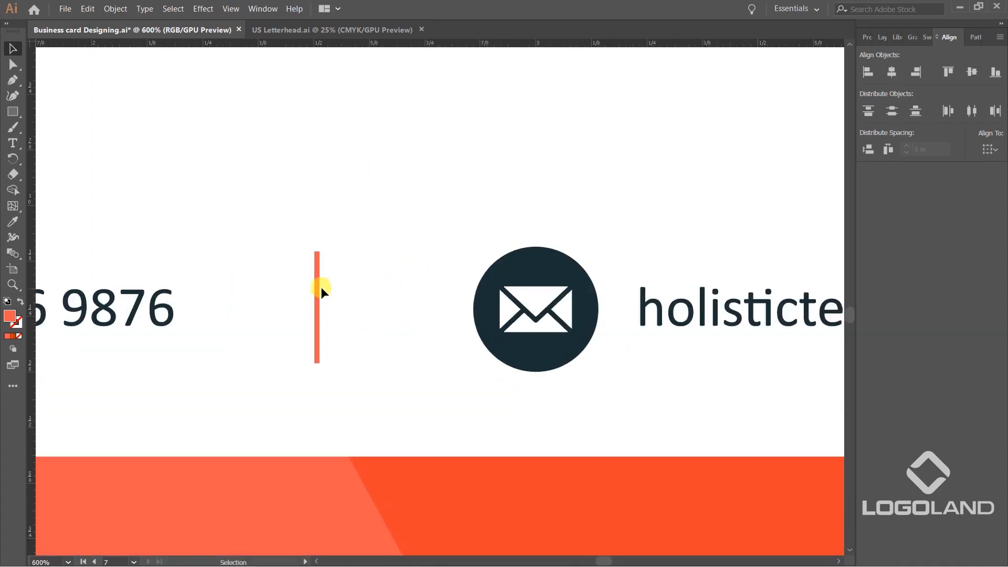
key("i")
left_click(573, 263)
key("v")
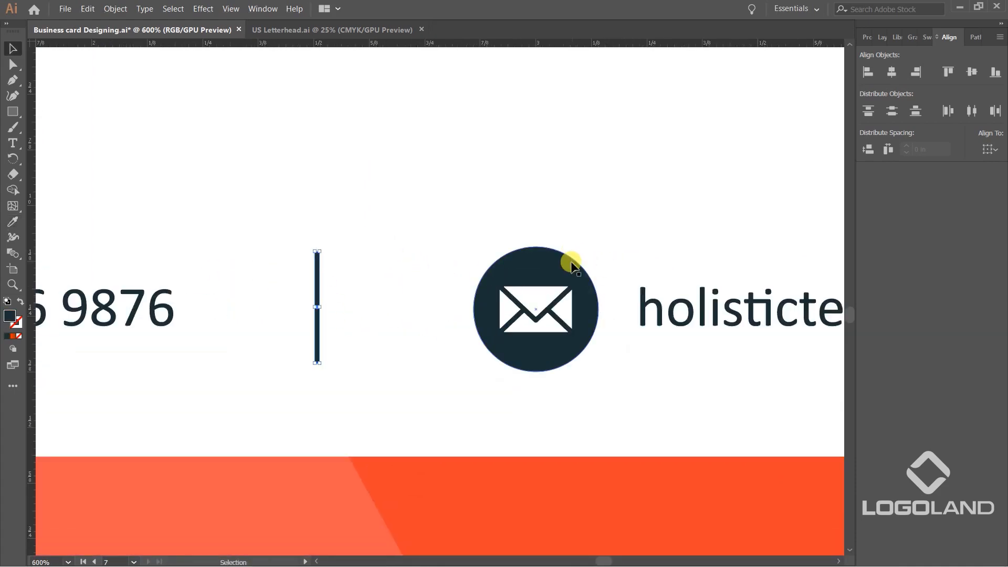
Place a horizontally aligned copy of the divider between the e-mail text and the location icon, about 2.62 in away.
scroll(410, 290, "down", 4)
left_click_drag(457, 351, 348, 357)
left_click_drag(280, 301, 572, 298)
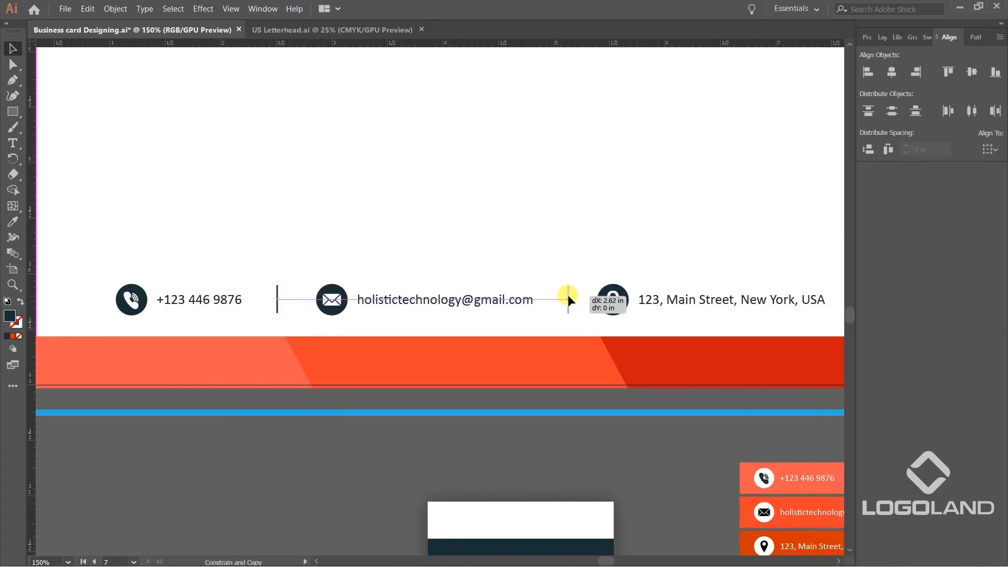
scroll(485, 399, "down", 2)
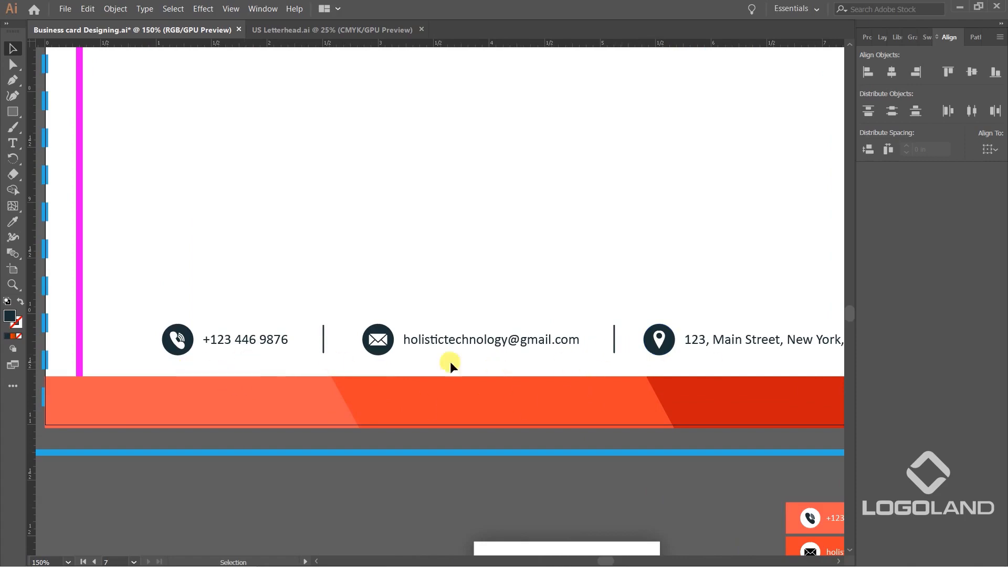
scroll(584, 348, "down", 3)
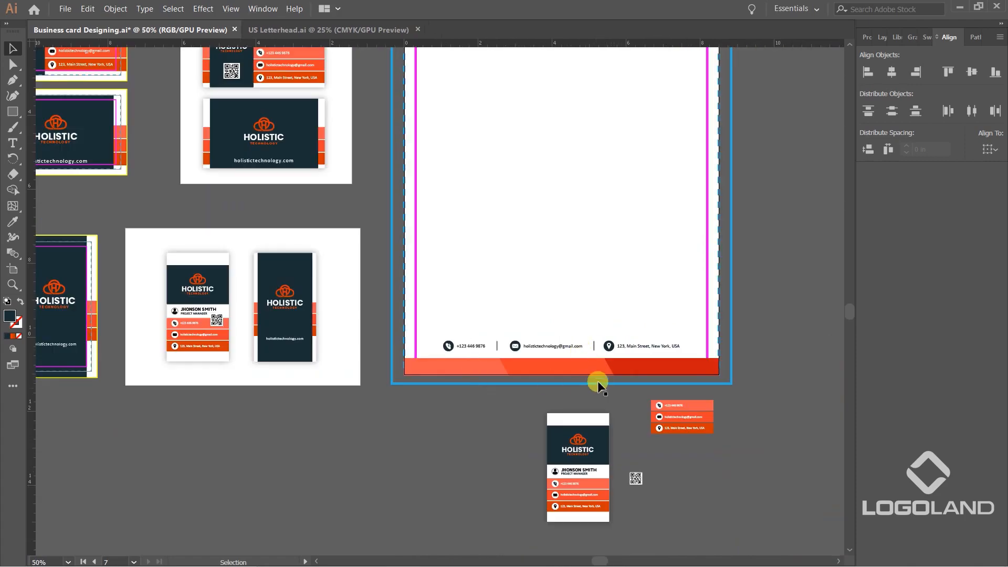
scroll(618, 411, "up", 5)
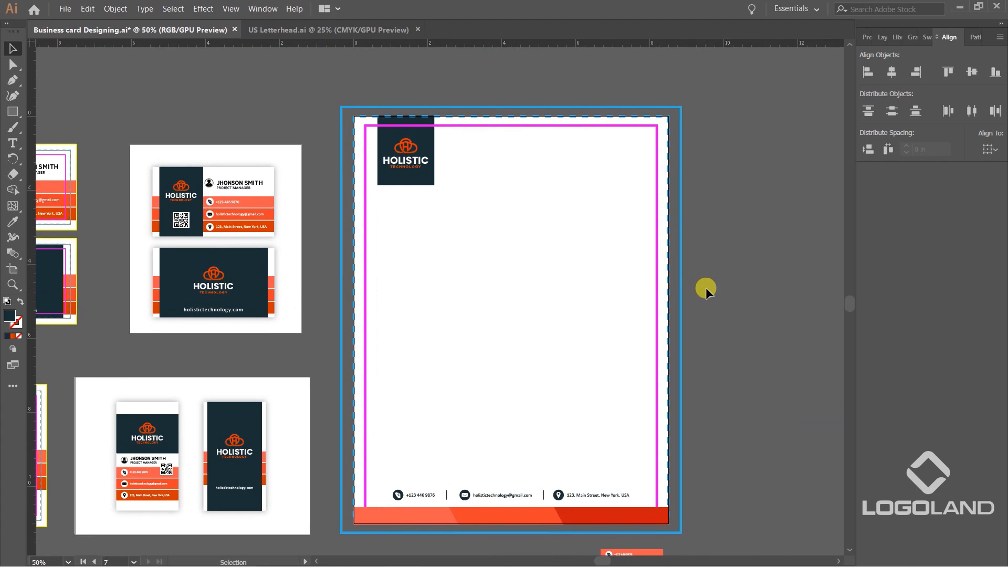
left_click_drag(710, 288, 711, 266)
left_click_drag(245, 207, 316, 195)
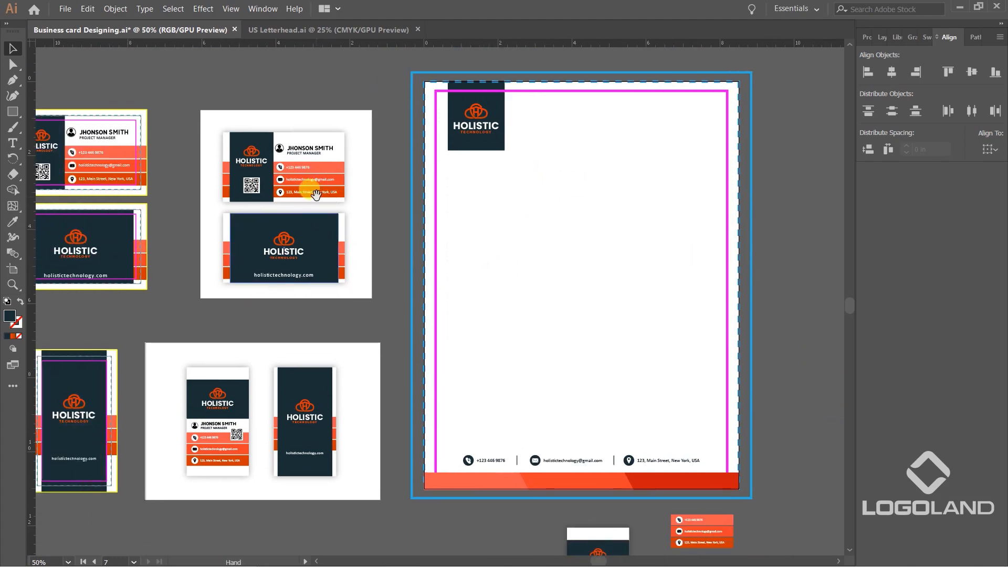
left_click(478, 125)
left_click_drag(479, 126, 554, 274)
key("ctrl+z")
Unlock the artwork and place an enlarged copy of the vertical business card's logo on the letterhead above the contact row.
key("ctrl+alt+2")
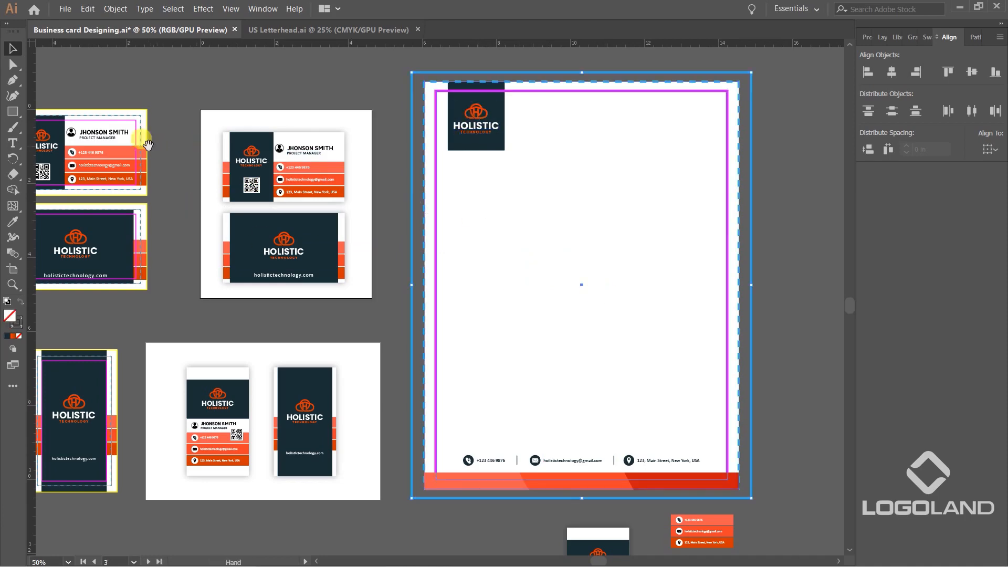
left_click_drag(125, 96, 315, 130)
left_click(315, 130)
left_click_drag(306, 344, 304, 226)
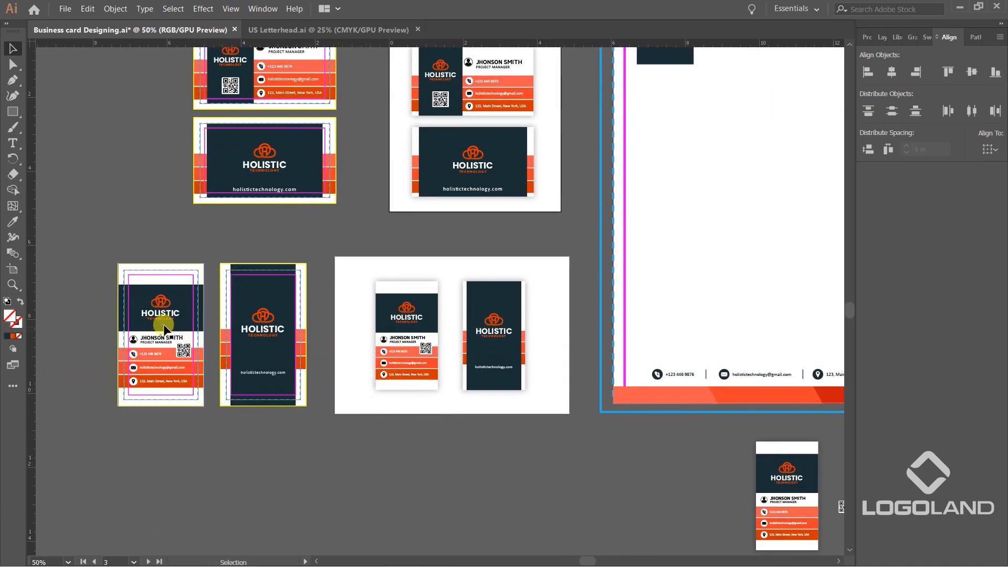
left_click_drag(169, 310, 582, 294)
scroll(502, 333, "up", 1)
left_click(721, 325)
Recolor the copied logo's HOLISTIC wordmark with the dark navy sampled from the phone icon's circle.
left_click(524, 395)
key("i")
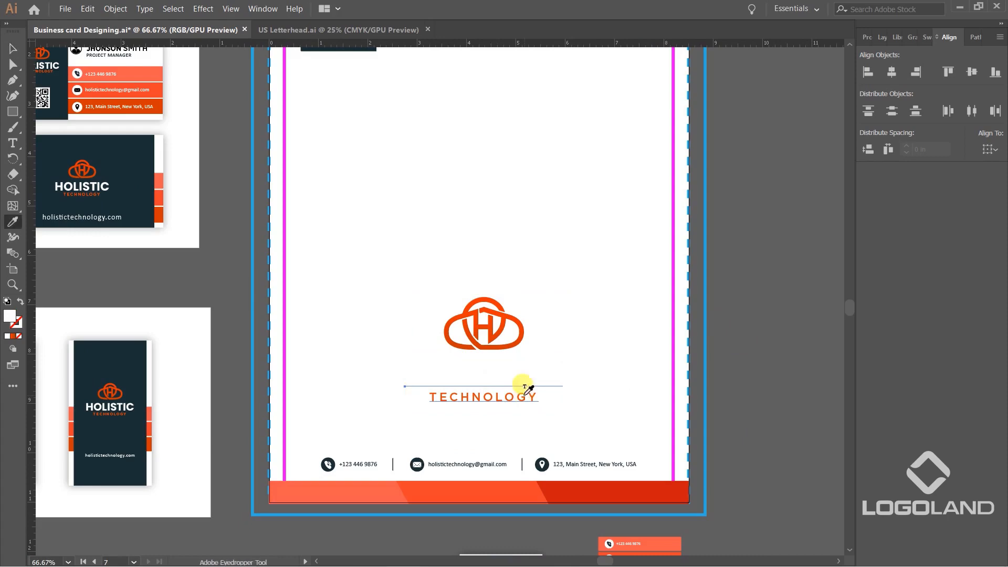
scroll(328, 462, "up", 5)
left_click(340, 426)
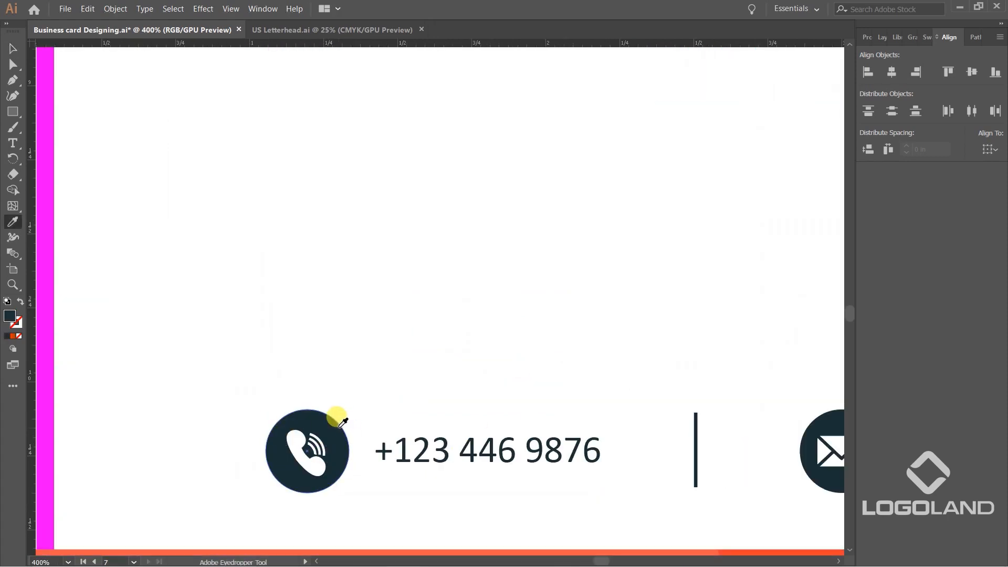
Move the copied logo up to roughly the middle of the letterhead page.
scroll(341, 423, "down", 5)
scroll(591, 300, "down", 1)
key("v")
left_click_drag(502, 408, 496, 332)
Fill the whole central logo, including the icon and TECHNOLOGY, with the navy sampled from the horizontal business card's back.
key("i")
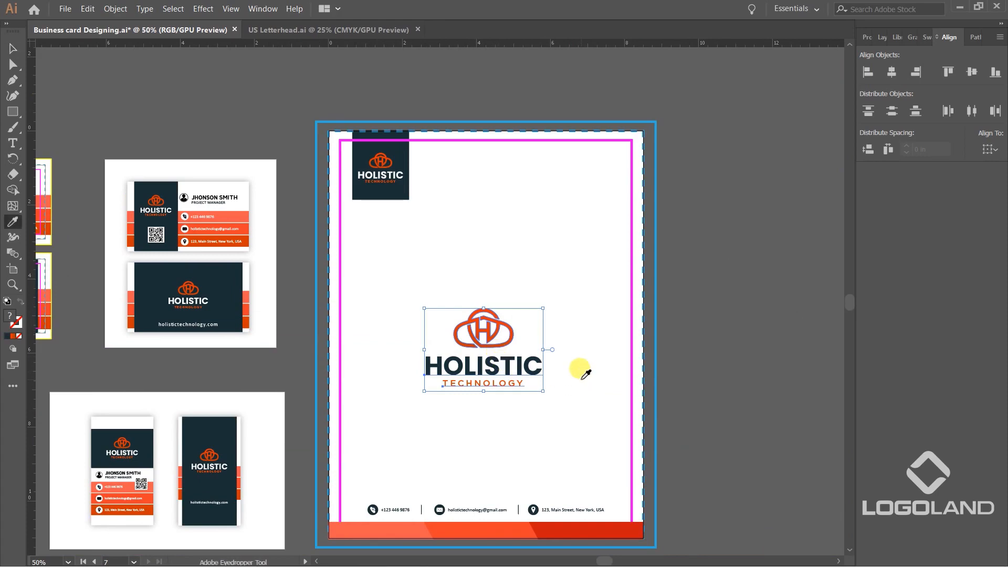
scroll(533, 353, "up", 3)
left_click(551, 357)
key("ctrl+z")
scroll(471, 288, "down", 5)
scroll(659, 328, "up", 4)
left_click_drag(659, 328, 420, 318)
left_click(221, 190)
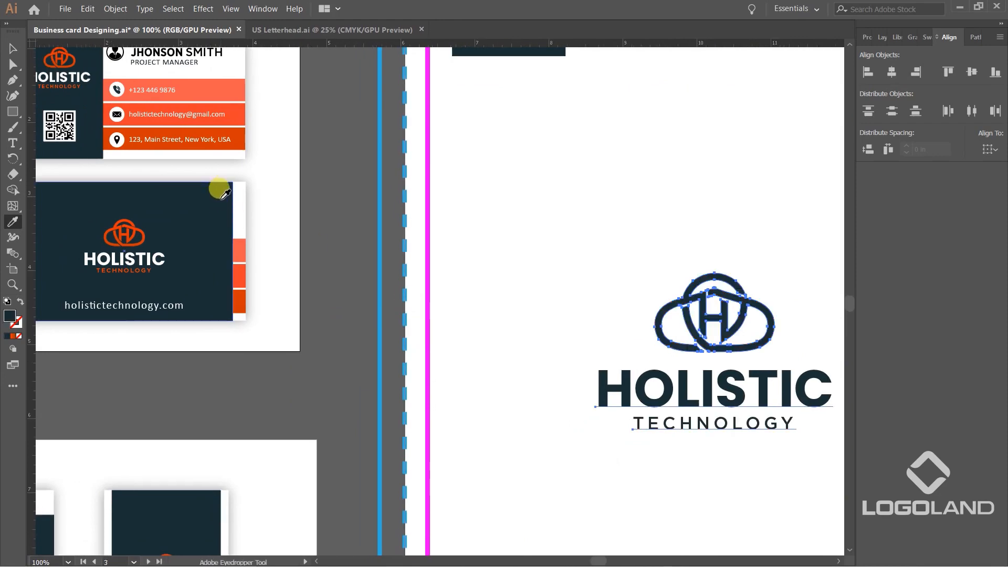
left_click(11, 49)
scroll(318, 195, "down", 3)
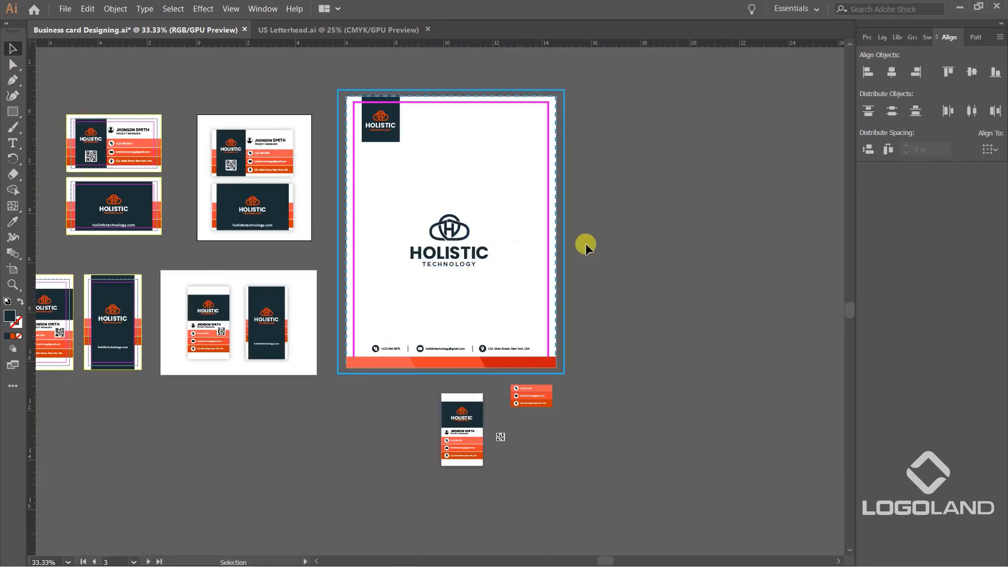
Enlarge the navy logo in the middle of the letterhead to watermark size, keeping its proportions.
key("ctrl+=")
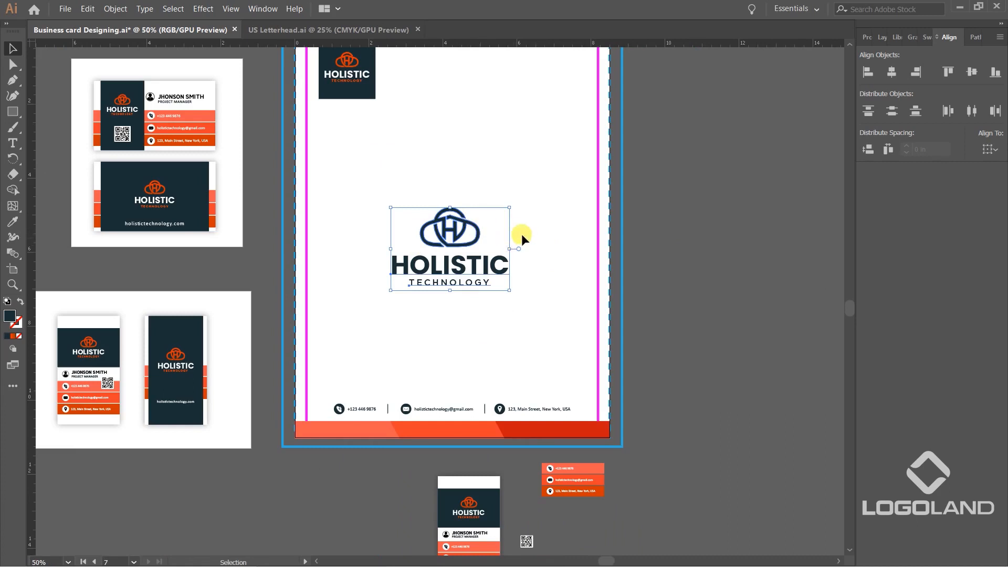
left_click_drag(522, 235, 531, 302)
left_click(580, 276)
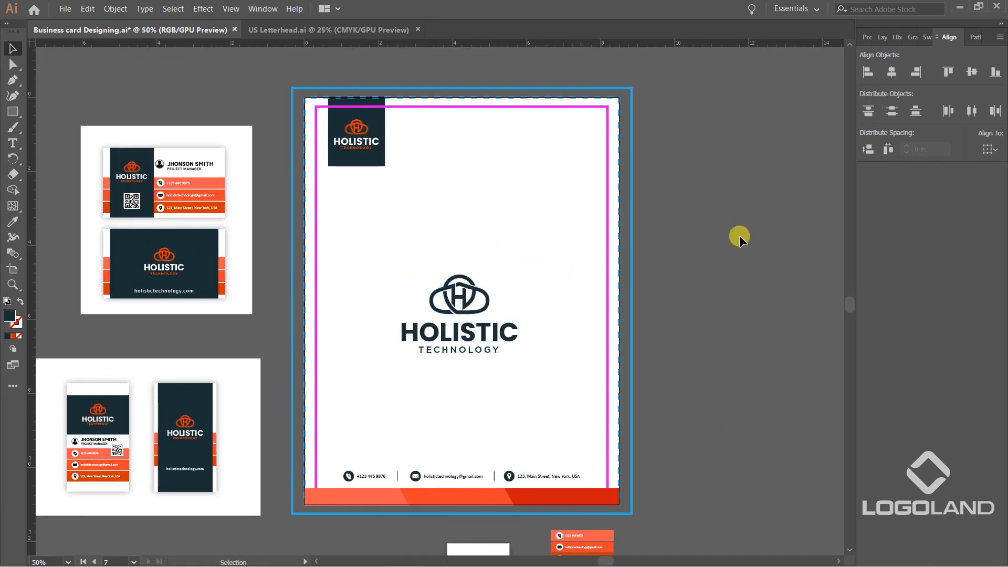
left_click(490, 292)
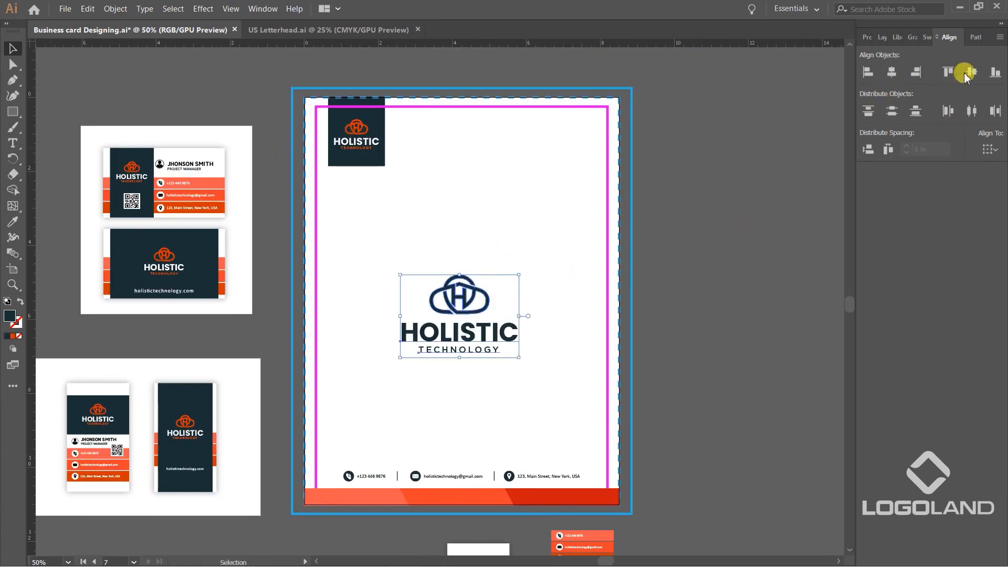
left_click(702, 216)
left_click(510, 330)
scroll(519, 275, "up", 2)
left_click_drag(518, 271, 559, 240)
scroll(572, 236, "down", 3)
scroll(537, 262, "up", 2)
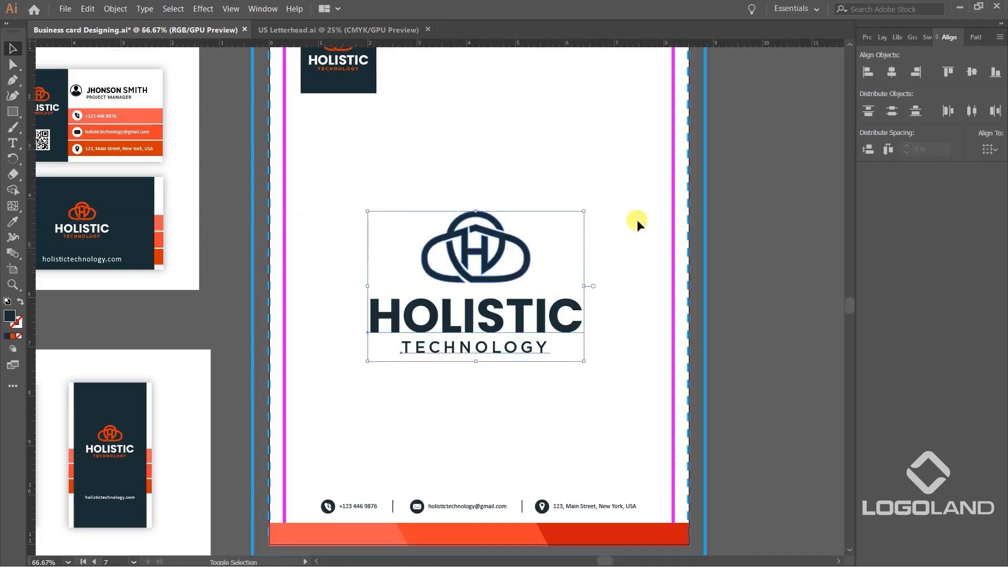
Lower the central logo's opacity until it is a very faint watermark behind the letter area.
left_click(866, 36)
left_click(924, 219)
left_click(935, 218)
left_click_drag(937, 234, 785, 240)
left_click(686, 236)
scroll(686, 236, "down", 1)
left_click(559, 287)
left_click(762, 278)
left_click_drag(745, 265, 617, 264)
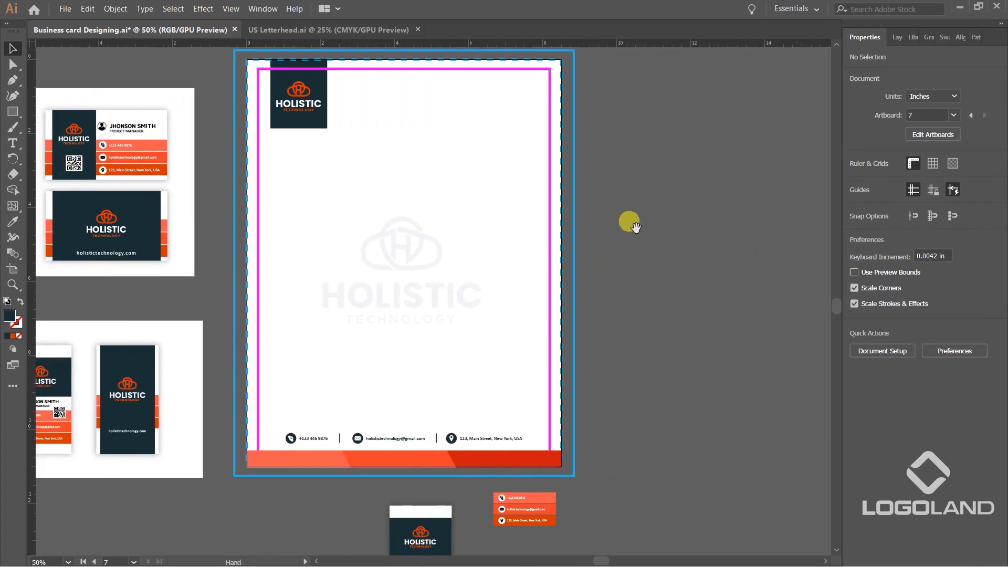
Move the spare vertical card, QR code and contact strip about 12.24 in left, below the business card mockup artboards.
left_click_drag(633, 226, 623, 288)
scroll(623, 288, "down", 2)
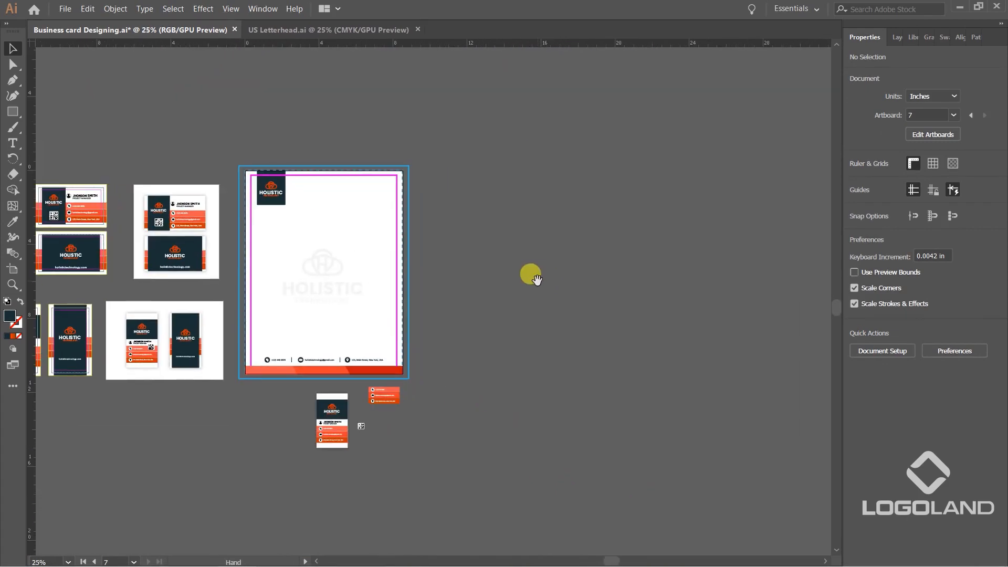
scroll(372, 306, "up", 2)
scroll(452, 347, "down", 2)
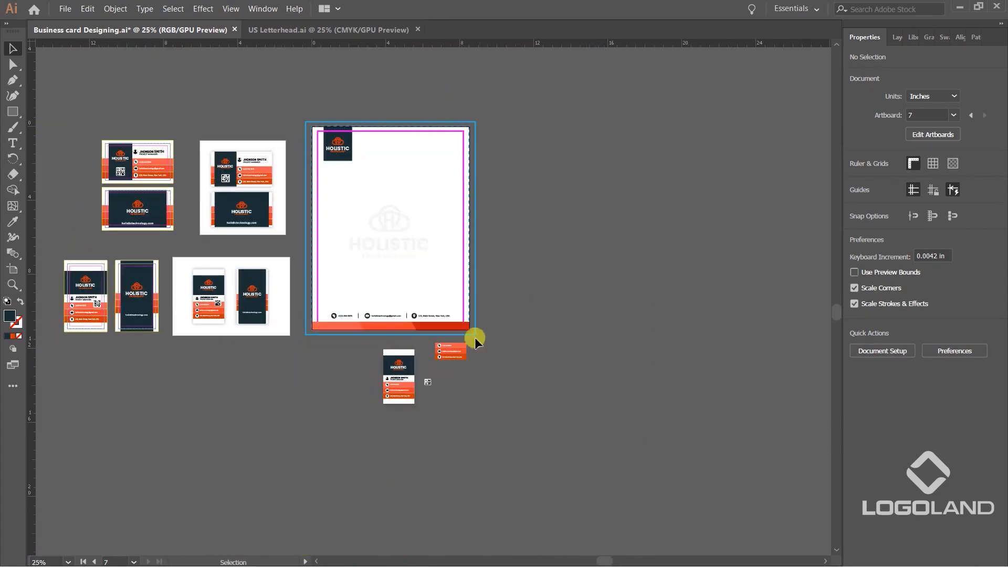
scroll(396, 355, "up", 1)
left_click_drag(327, 346, 552, 492)
scroll(463, 364, "down", 1)
left_click(384, 343)
left_click_drag(383, 342, 518, 428)
left_click_drag(480, 357, 254, 370)
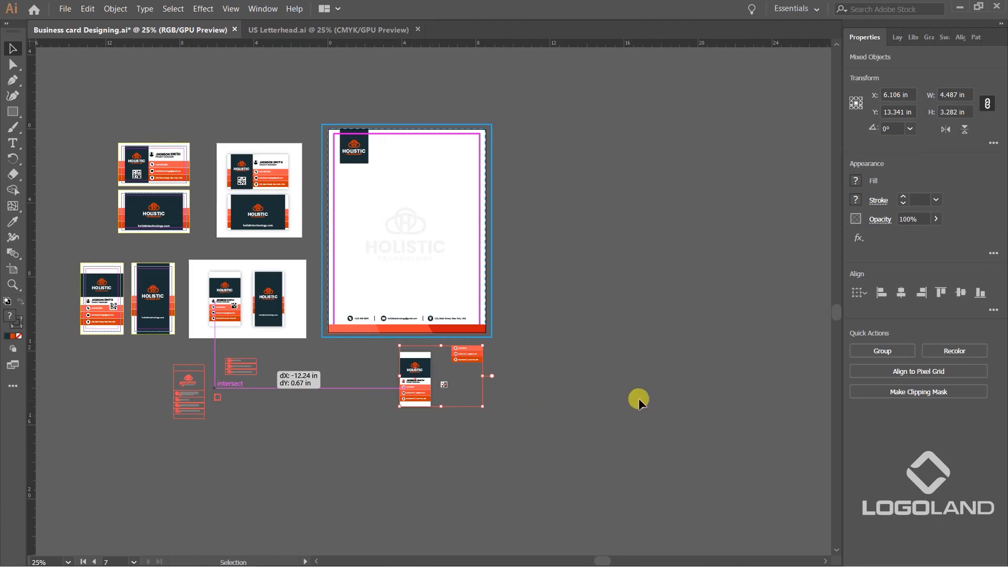
scroll(497, 328, "up", 1)
left_click_drag(562, 262, 662, 361)
scroll(628, 361, "up", 1)
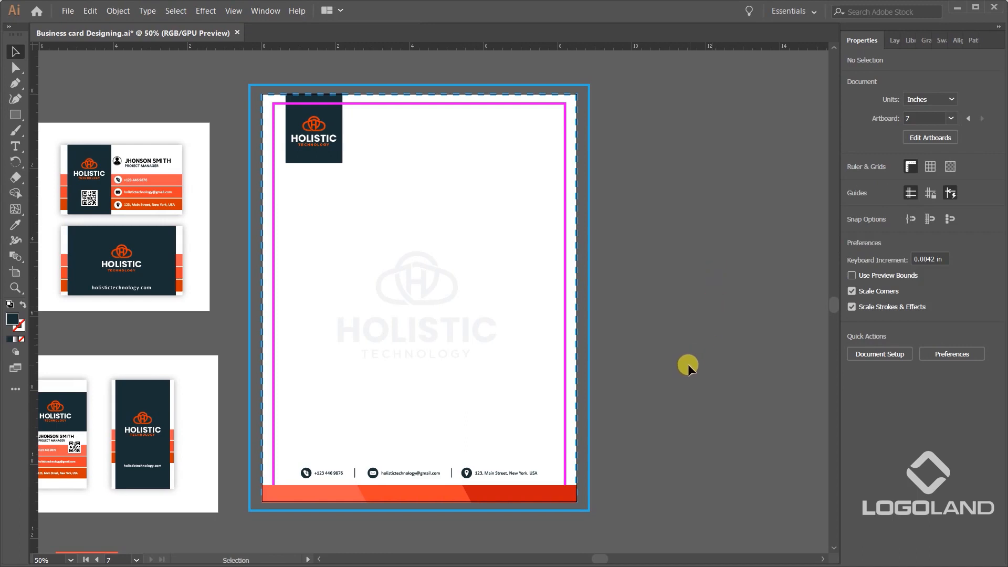
scroll(674, 358, "down", 2)
left_click_drag(666, 432, 636, 380)
left_click_drag(636, 452, 632, 391)
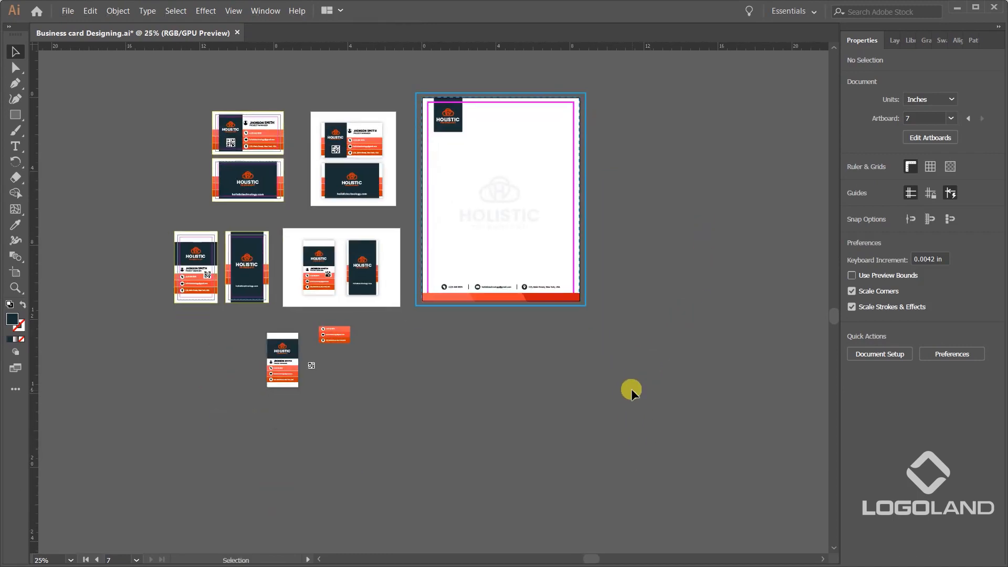
left_click_drag(507, 424, 485, 437)
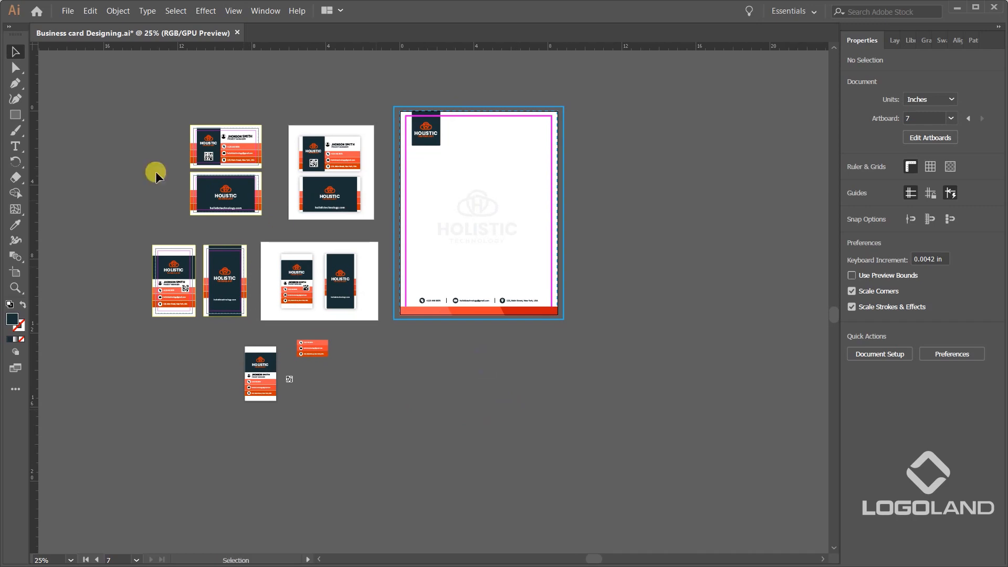
left_click(18, 117)
left_click_drag(527, 412, 536, 369)
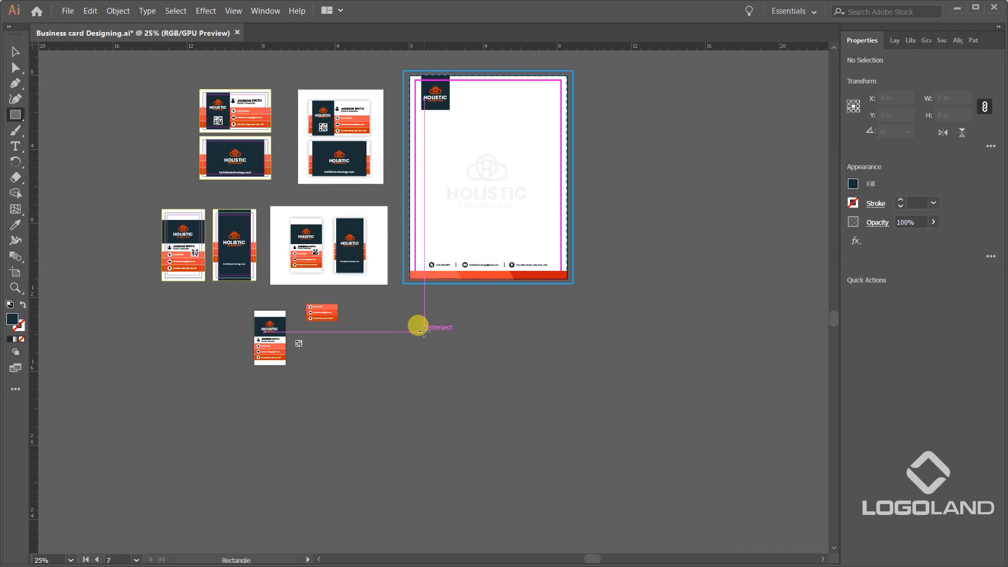
left_click_drag(403, 321, 736, 457)
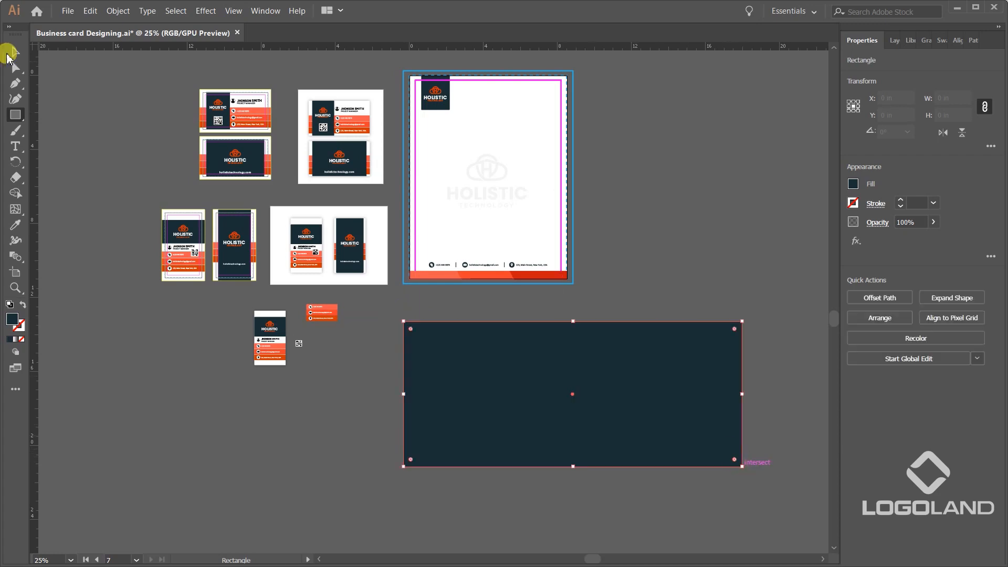
key("ctrl+z")
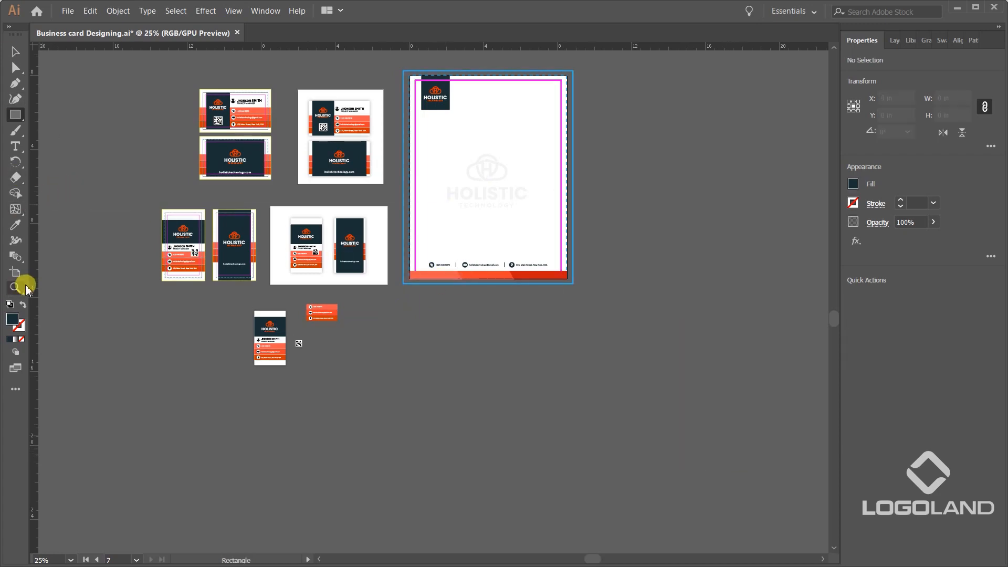
Create a new artboard below the letterhead and set its size to 9.34 in wide by 3.97 in high.
left_click(15, 272)
left_click_drag(401, 315, 714, 448)
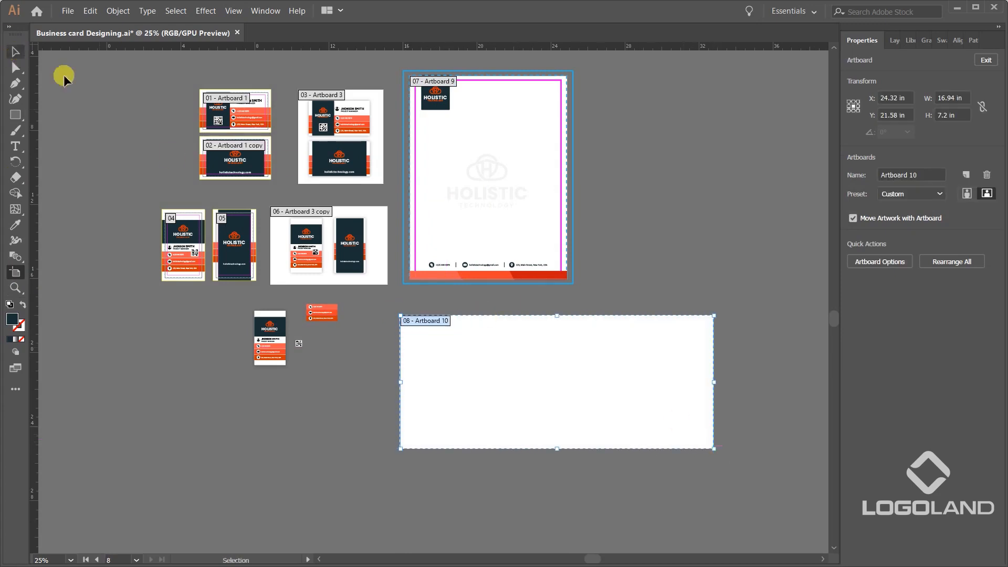
scroll(703, 405, "up", 1)
left_click(948, 97)
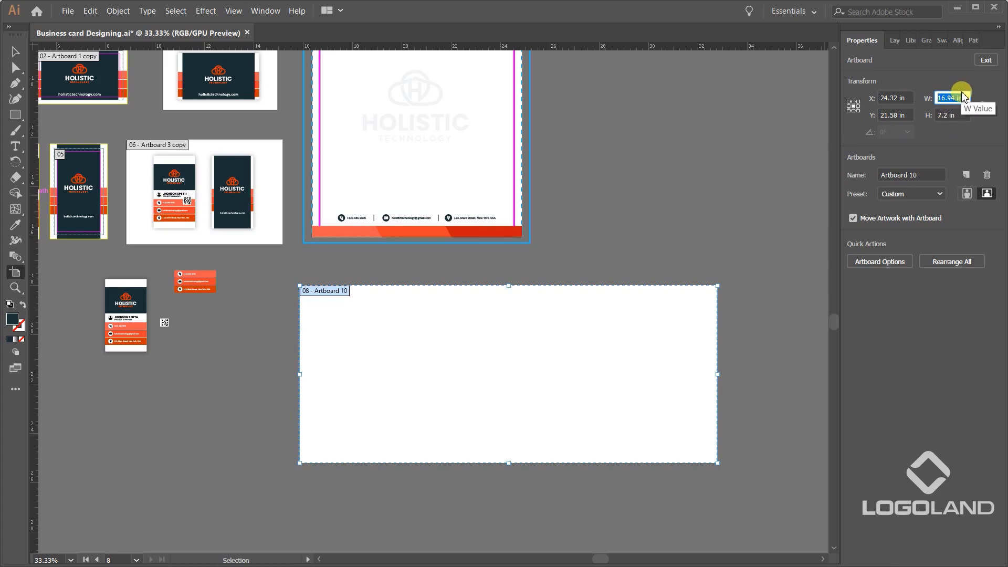
type("9.")
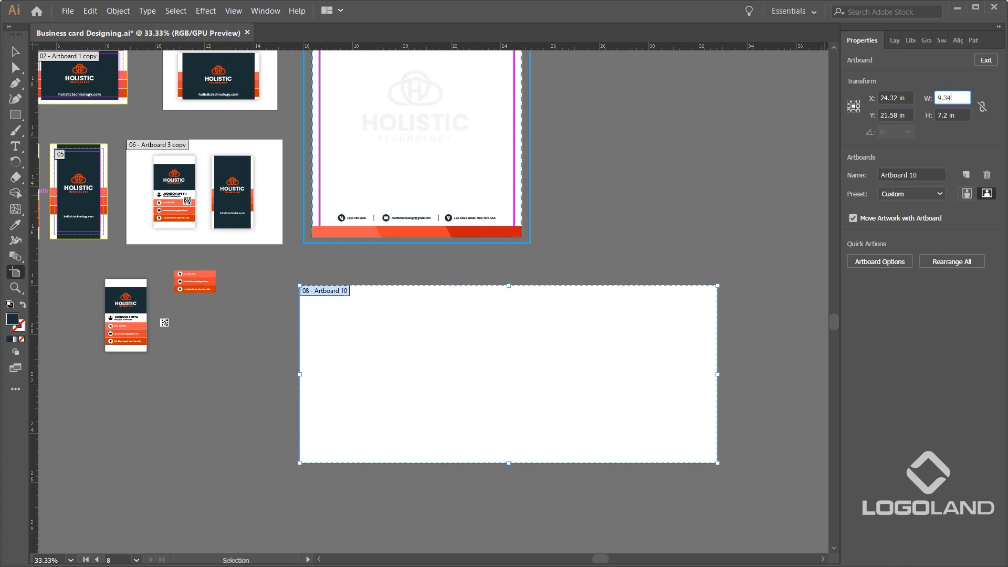
type("34")
key("Tab")
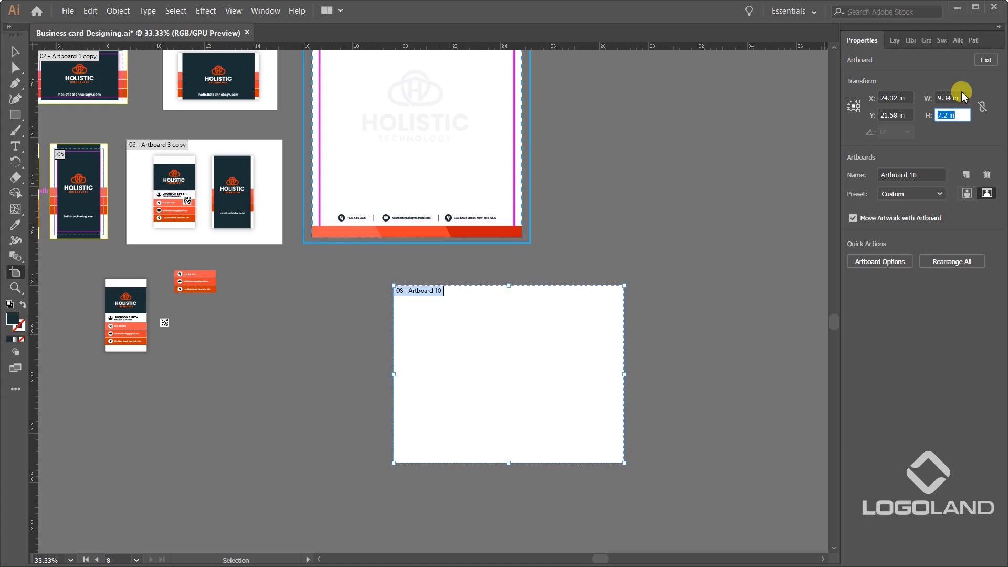
type("3.97")
key("Return")
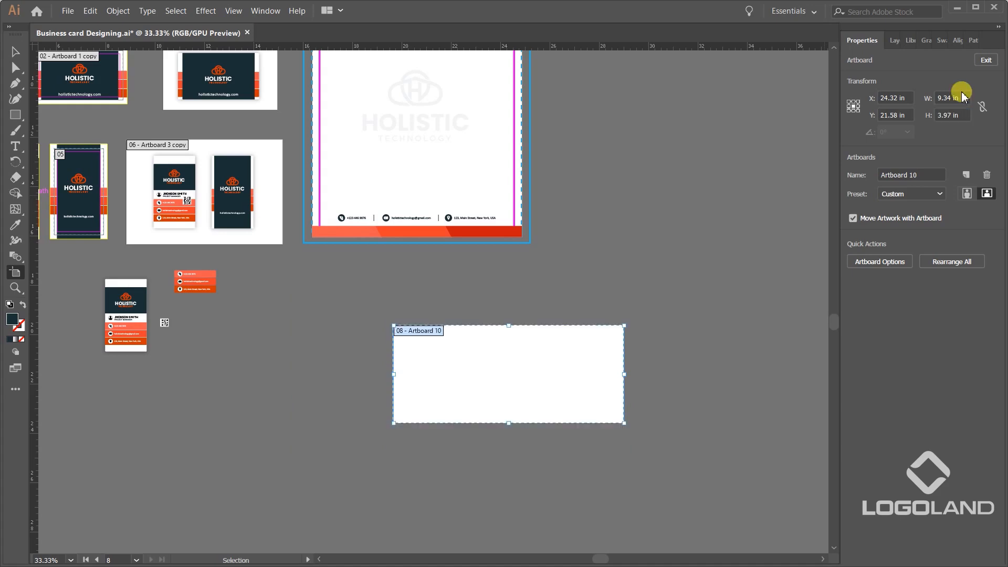
Position the new artboard directly beneath the letterhead at about X 20.7 in, Y 19.75 in, and leave artboard editing.
left_click_drag(533, 354, 439, 306)
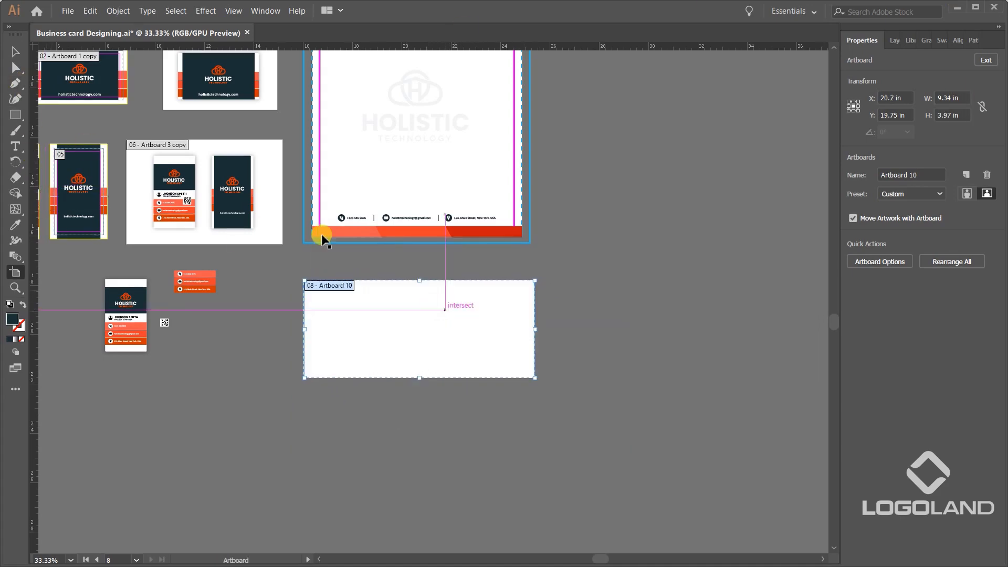
left_click(15, 53)
scroll(466, 262, "up", 2)
left_click_drag(475, 402, 591, 374)
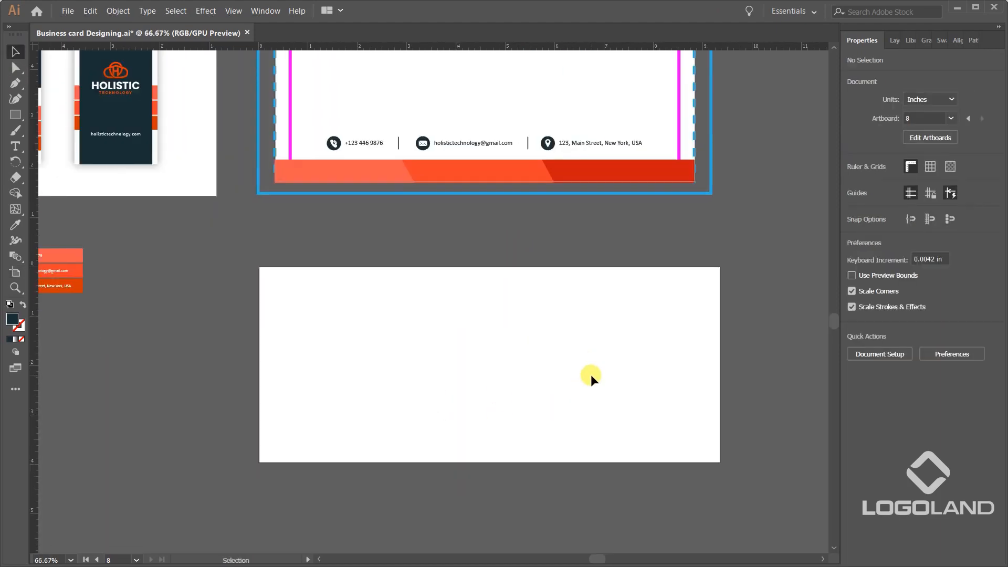
Examine the letterhead's layout and print guides alongside the empty artboard below it.
left_click_drag(598, 269, 559, 431)
scroll(590, 365, "down", 2)
scroll(567, 444, "up", 1)
scroll(578, 464, "up", 1)
scroll(473, 262, "up", 2)
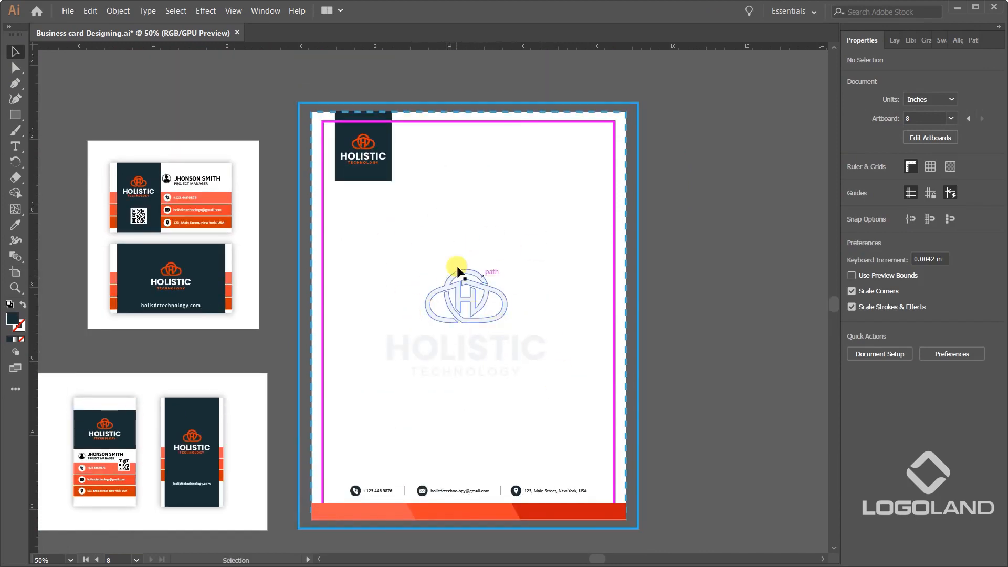
scroll(562, 480, "down", 5)
scroll(565, 362, "up", 1)
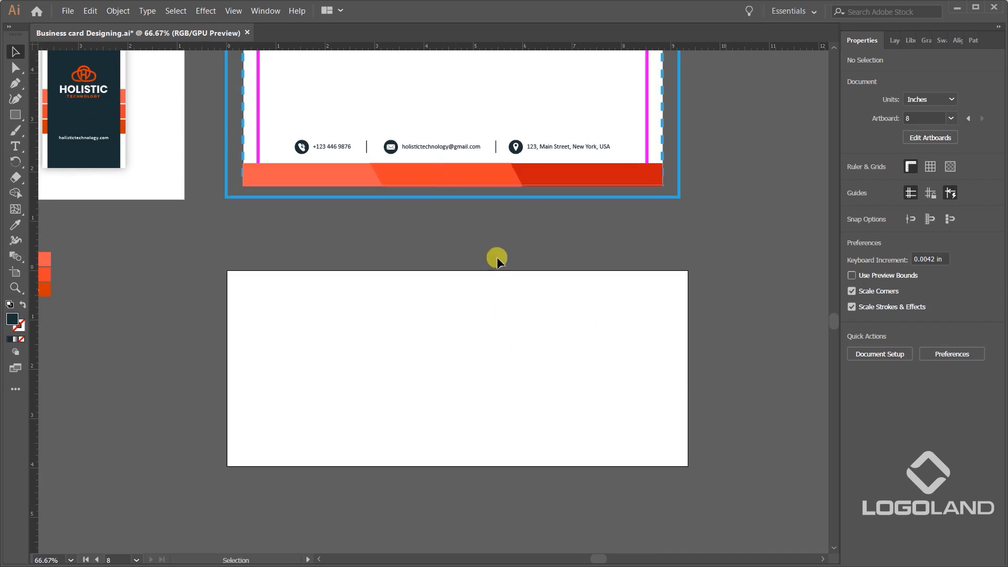
left_click_drag(562, 378, 553, 355)
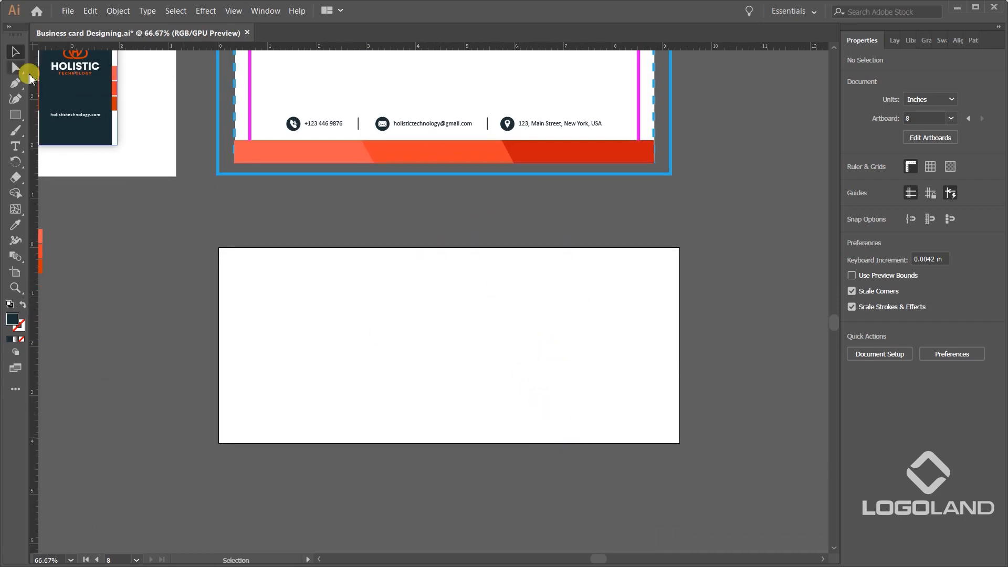
Draw a 9.34 × 3.97 in rectangle covering the new artboard and give it the letterhead's dashed blue 4 pt outline style.
left_click(16, 115)
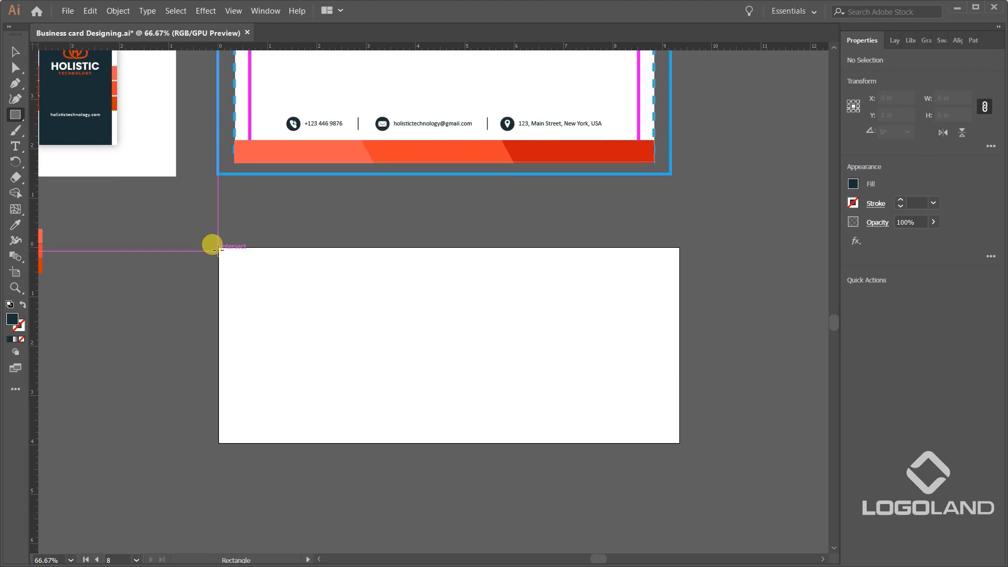
mouse_move(218, 247)
left_mouse_down()
mouse_move(749, 430)
mouse_move(679, 443)
left_mouse_up()
key("i")
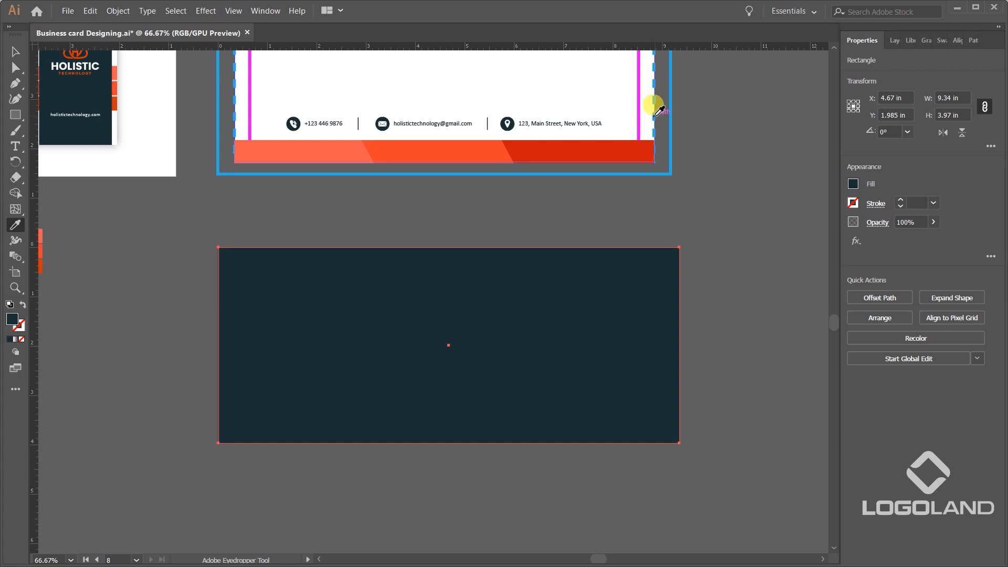
left_click(653, 108)
left_click(14, 57)
left_click(153, 263)
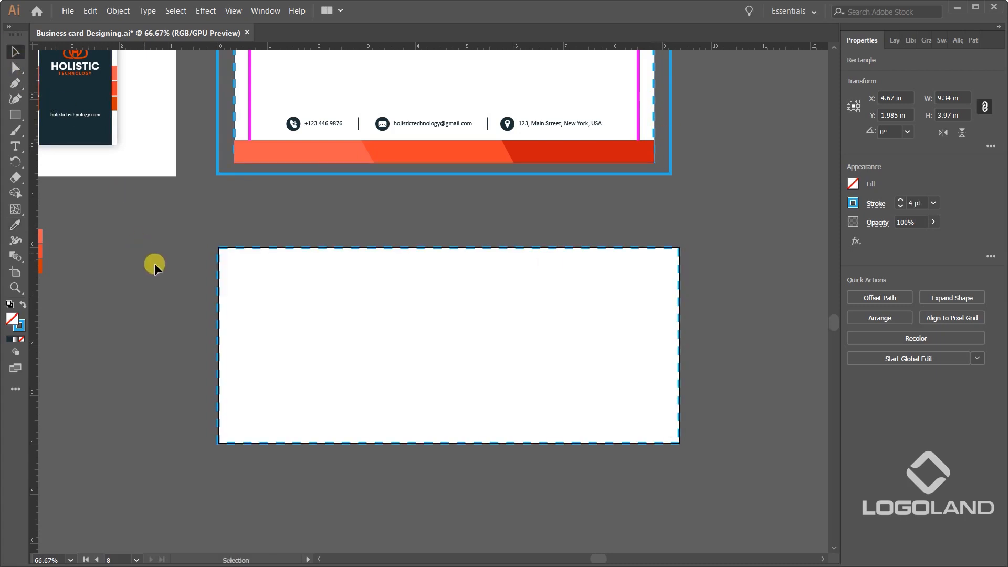
Draw an inner guide rectangle about 8.72 × 3.33 in inside the empty artboard, with a small margin on all sides.
scroll(433, 299, "up", 1)
left_click(15, 114)
scroll(185, 204, "down", 1)
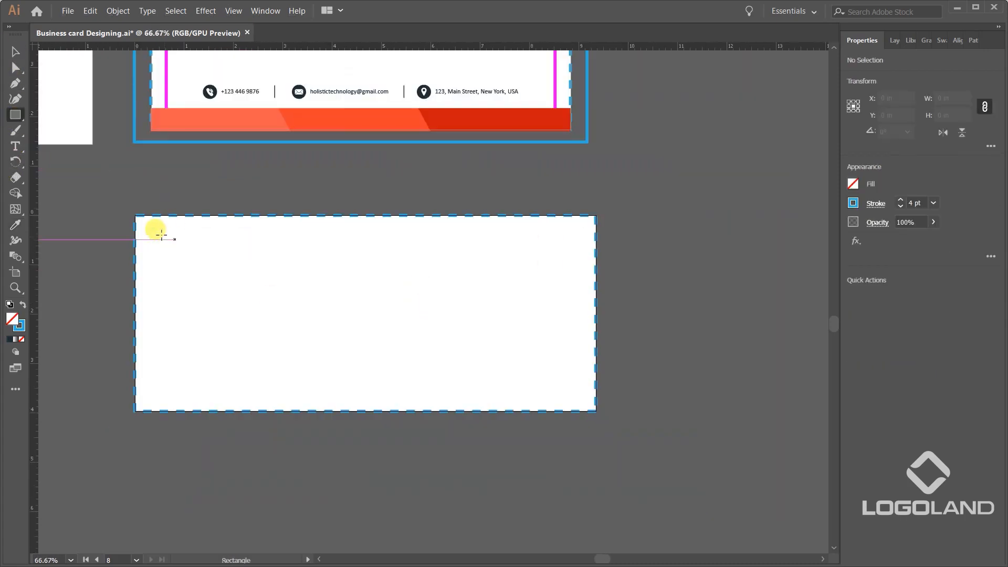
mouse_move(151, 232)
left_mouse_down()
mouse_move(352, 331)
mouse_move(553, 377)
mouse_move(581, 397)
left_mouse_up()
key("v")
Draw an outer dashed guide rectangle slightly larger than the empty artboard, surrounding it on all four sides.
left_click(15, 115)
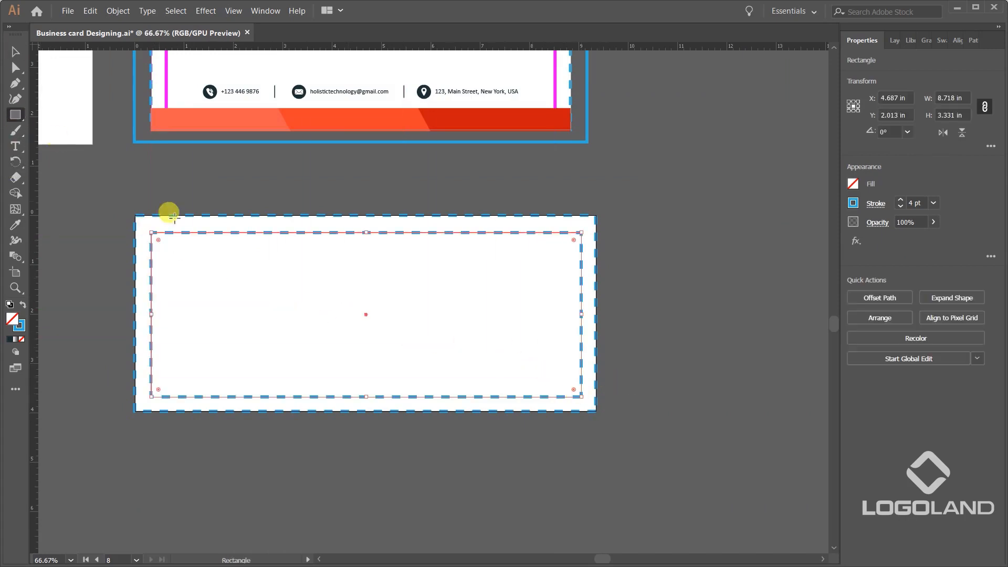
mouse_move(122, 203)
left_mouse_down()
mouse_move(297, 321)
mouse_move(616, 421)
mouse_move(599, 418)
mouse_move(609, 425)
left_mouse_up()
key("v")
left_click(596, 292)
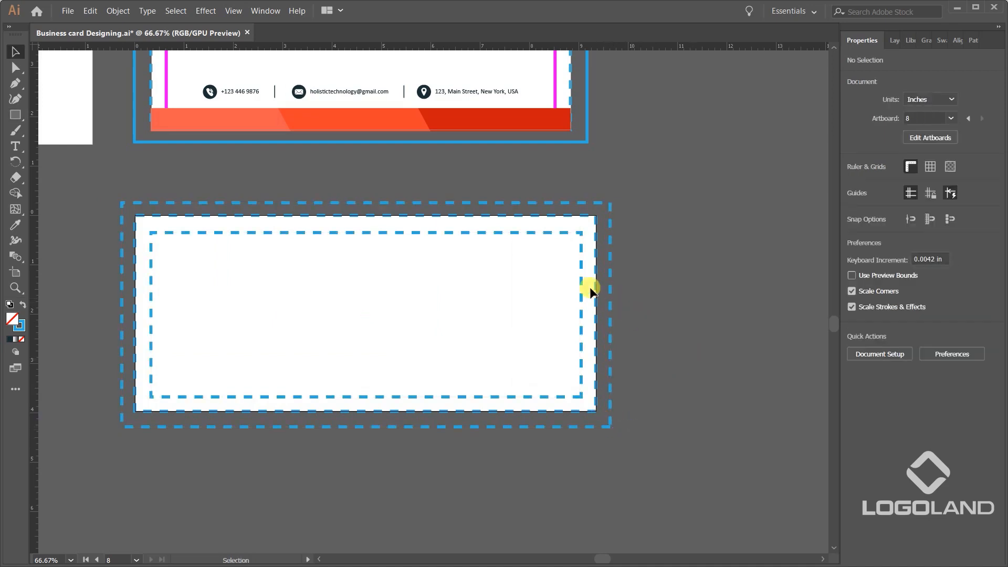
Set the inner guide rectangle's width to 9.07 in with its proportions linked.
scroll(592, 288, "up", 2)
left_click(568, 232)
scroll(615, 258, "down", 1)
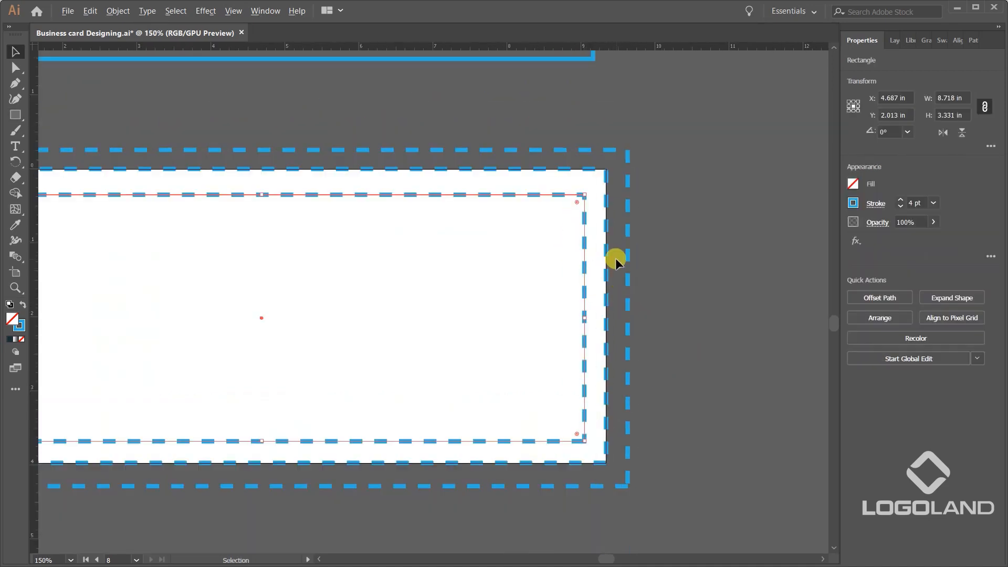
scroll(592, 263, "down", 1)
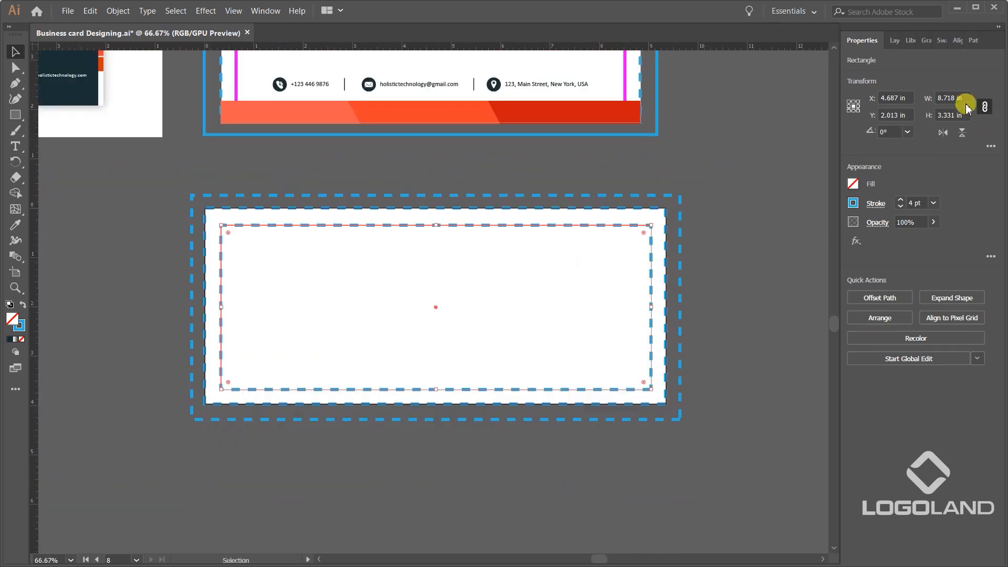
left_click(962, 99)
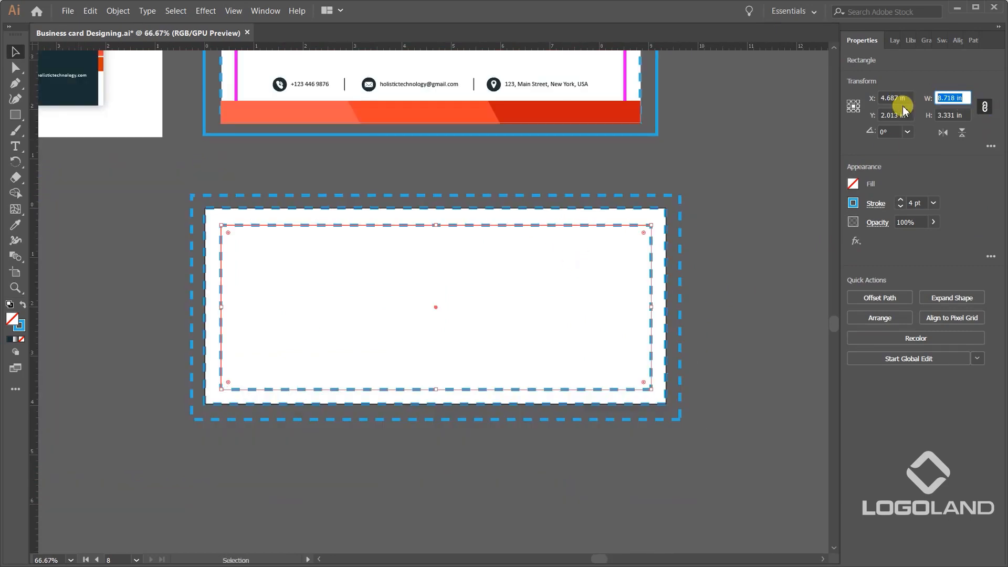
type("9")
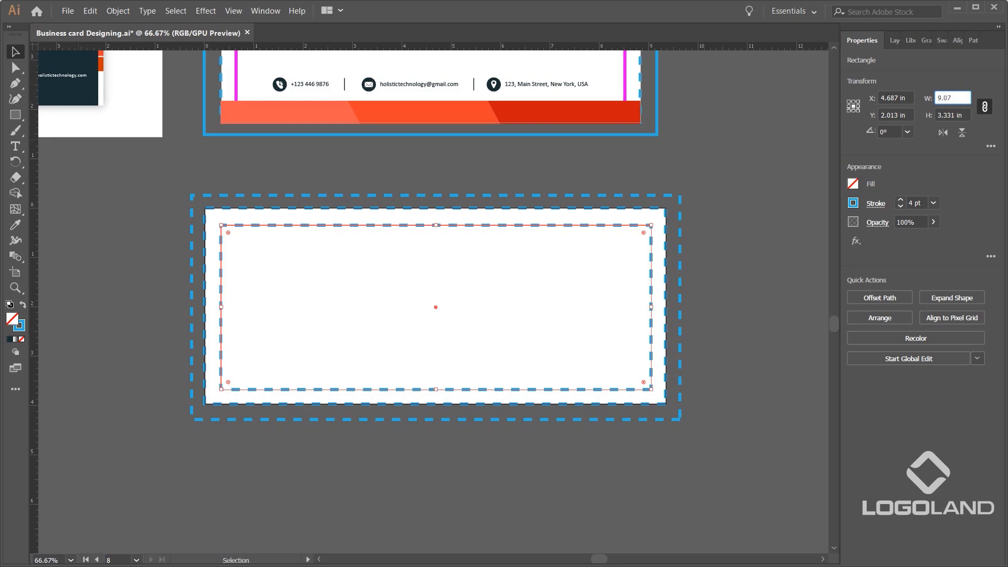
type(".07")
key("Tab")
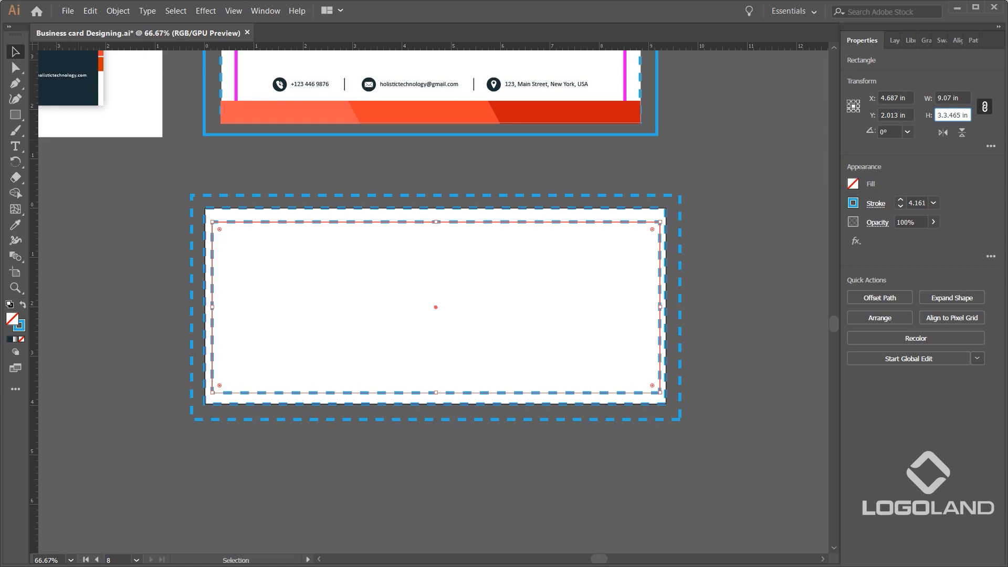
Try setting the inner guide rectangle's height to 3.7 in and its width to 9.07 in while proportions are linked.
key("ctrl+a")
type("3")
key("Return")
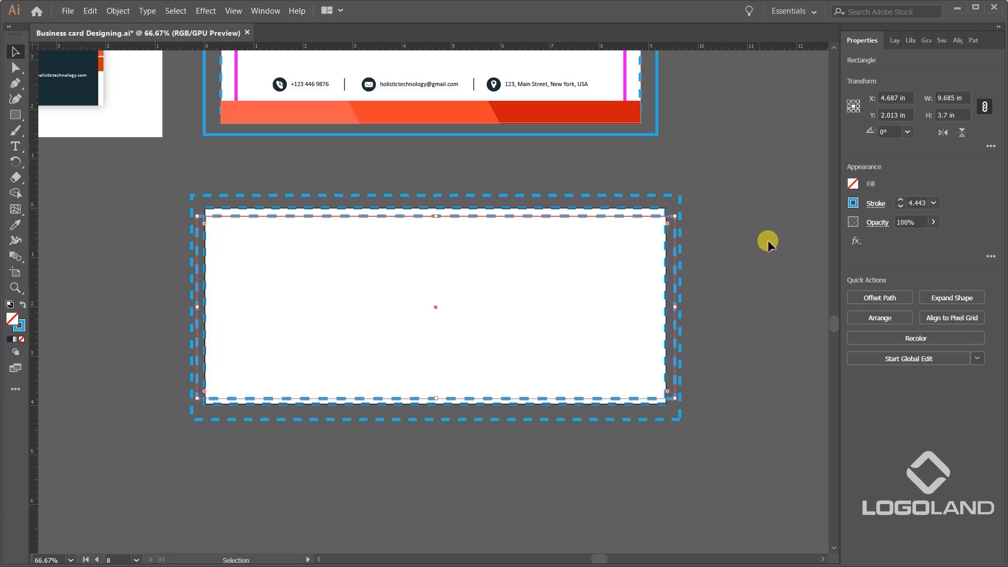
left_click(958, 98)
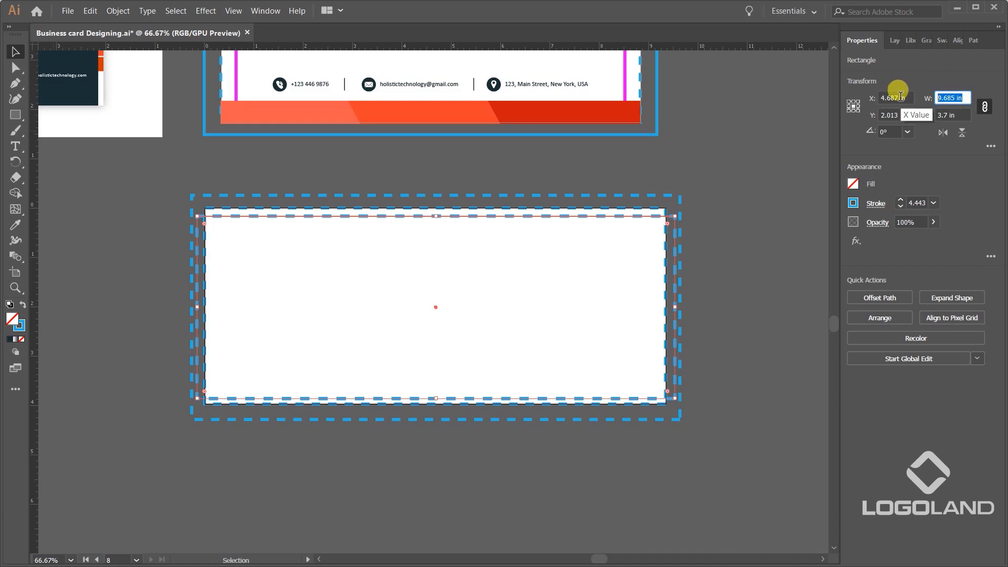
type("9.07")
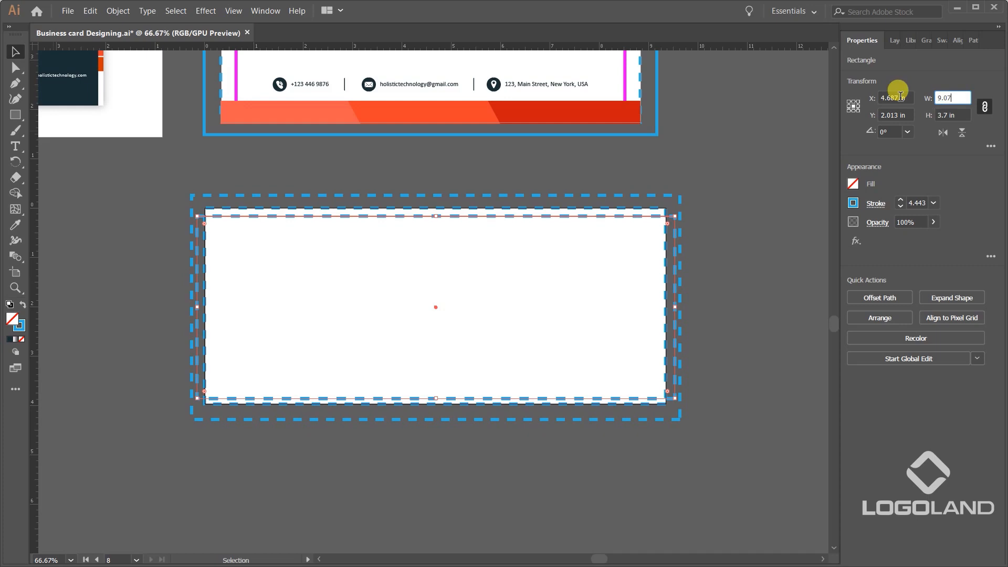
key("Return")
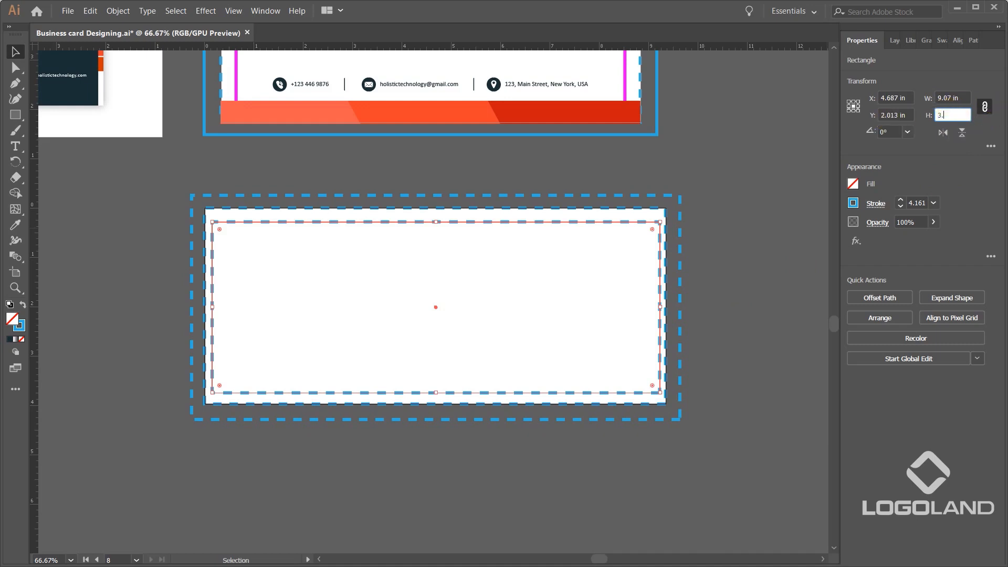
Undo the last height change on the inner guide rectangle and unlink its width and height proportions.
key("Return")
key("ctrl+z")
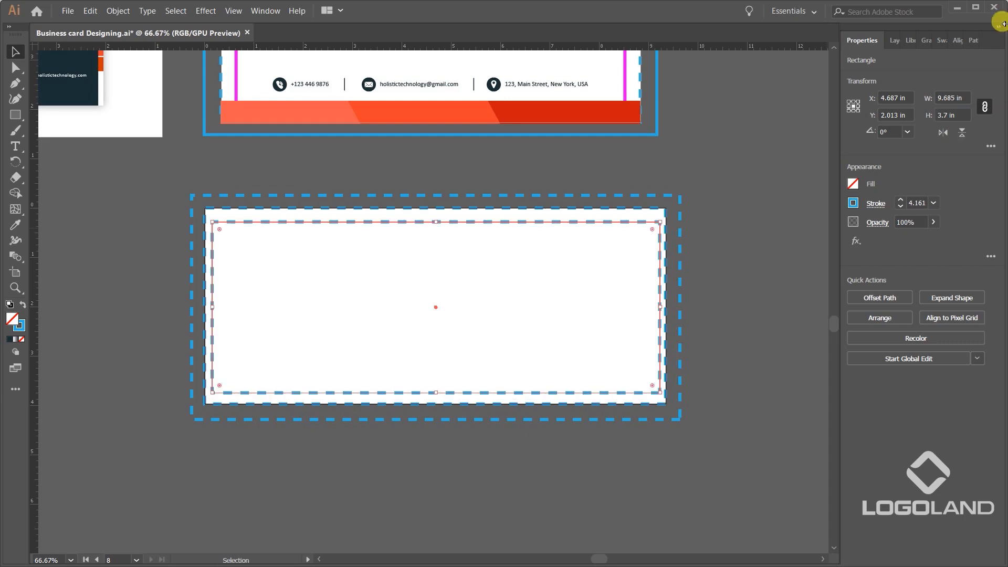
left_click(990, 108)
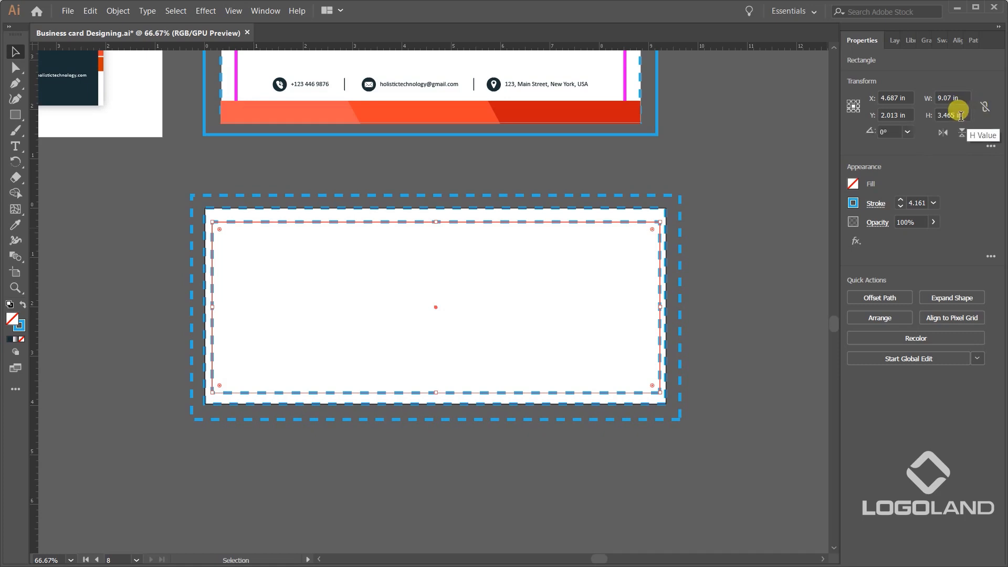
Set the inner guide rectangle's height to 3.7 in with its proportions unlinked.
left_click(963, 113)
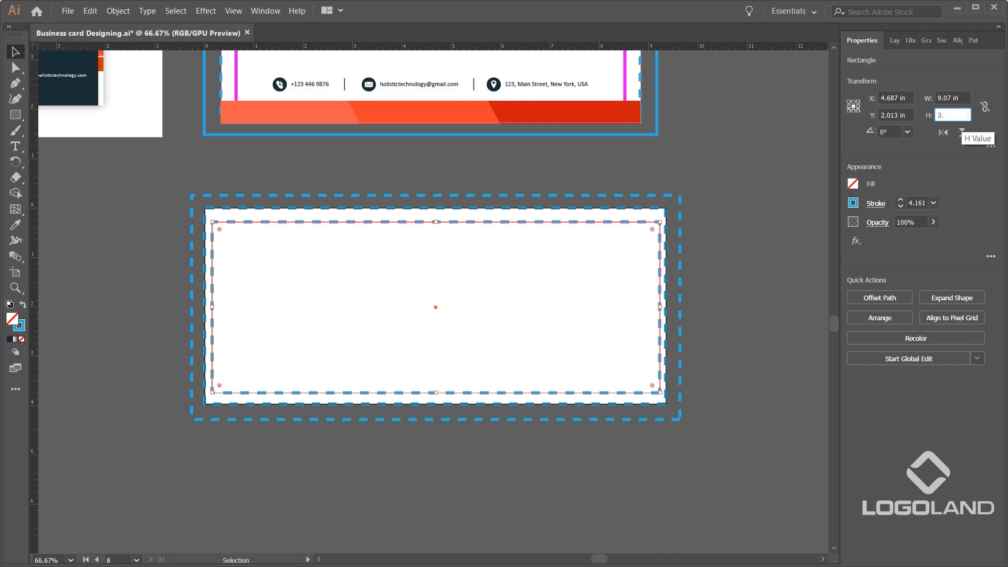
type("3.7")
key("Return")
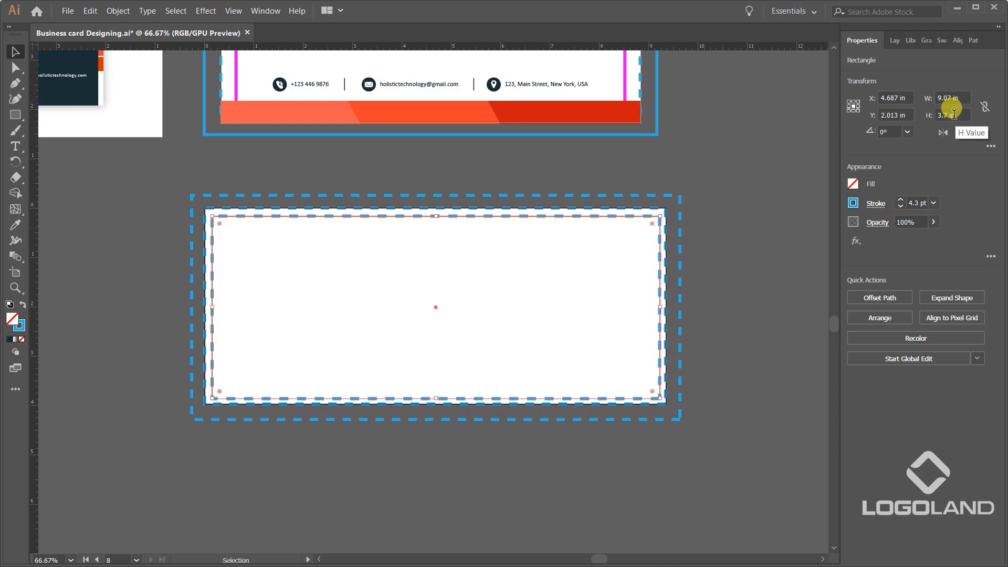
left_click(727, 281)
scroll(691, 262, "up", 1, "alt")
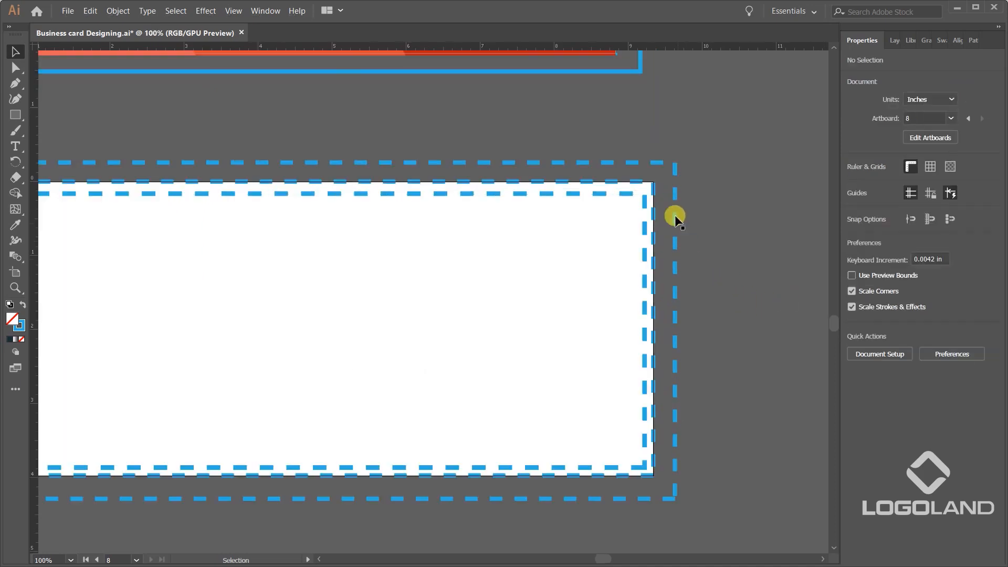
Match the inner guide rectangle's stroke to the letterhead's magenta safe-area guide and set its weight to 2 pt.
left_click(624, 196)
scroll(608, 300, "down", 1, "alt")
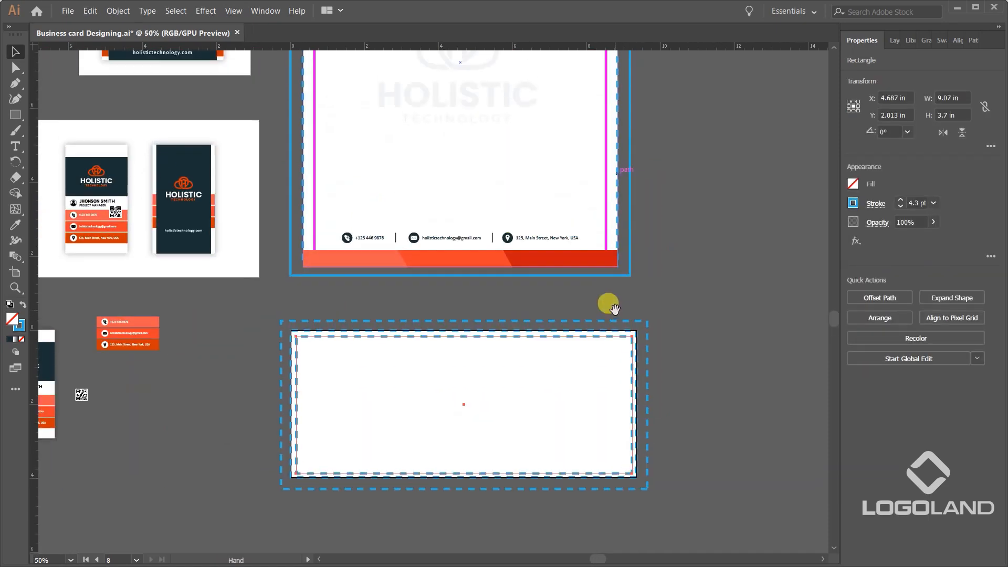
key("i")
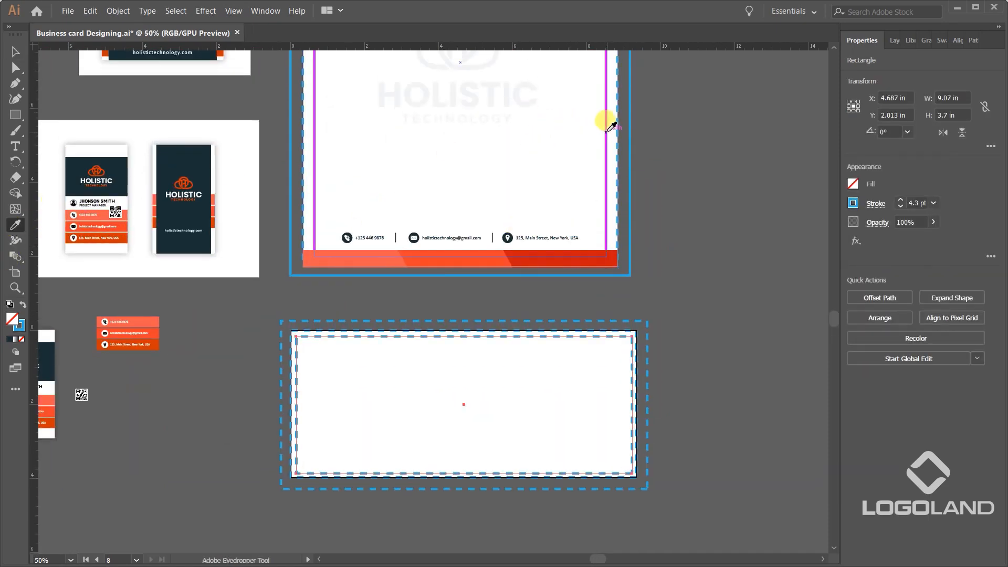
left_click(612, 128)
key("v")
scroll(662, 361, "up", 2)
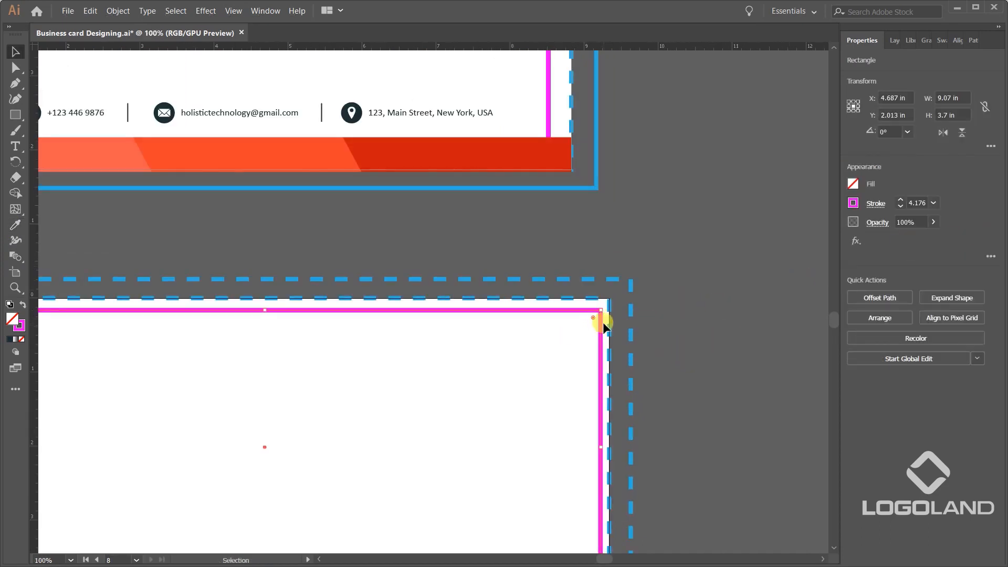
left_click(934, 203)
left_click(951, 275)
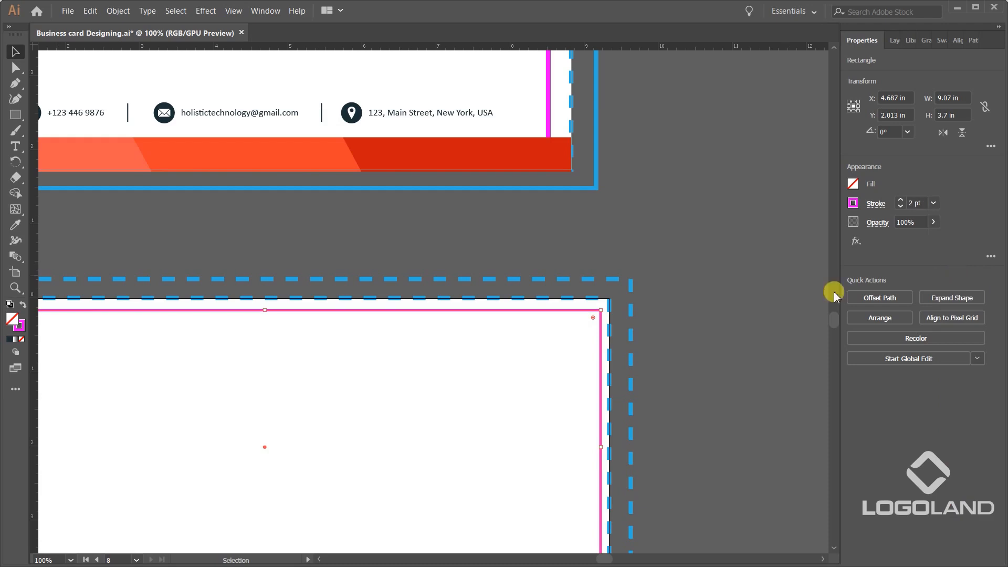
Give the outer dashed guide rectangle the solid blue stroke sampled from the letterhead's outer guide.
left_click(644, 290)
left_click(630, 286)
scroll(664, 286, "down", 2)
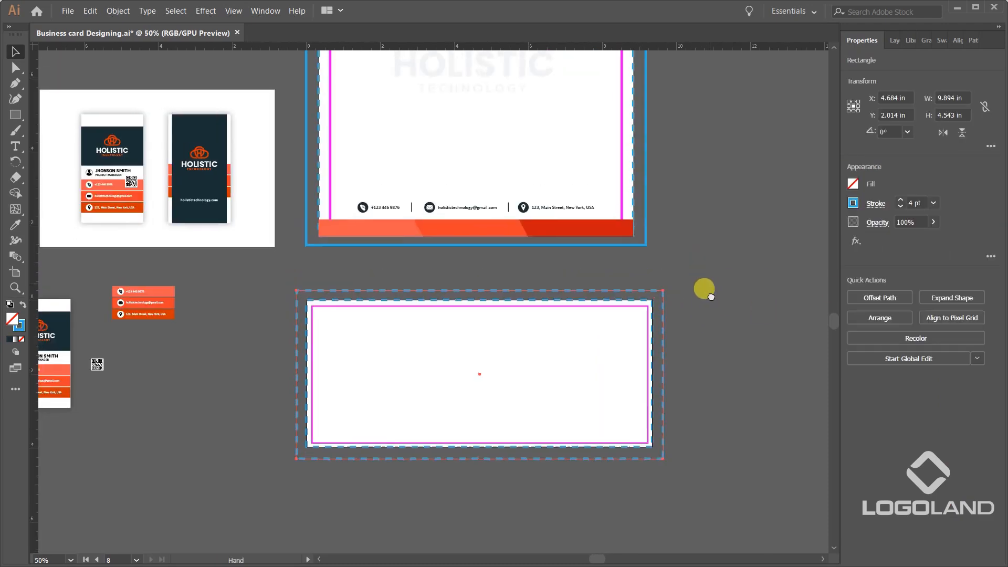
key("i")
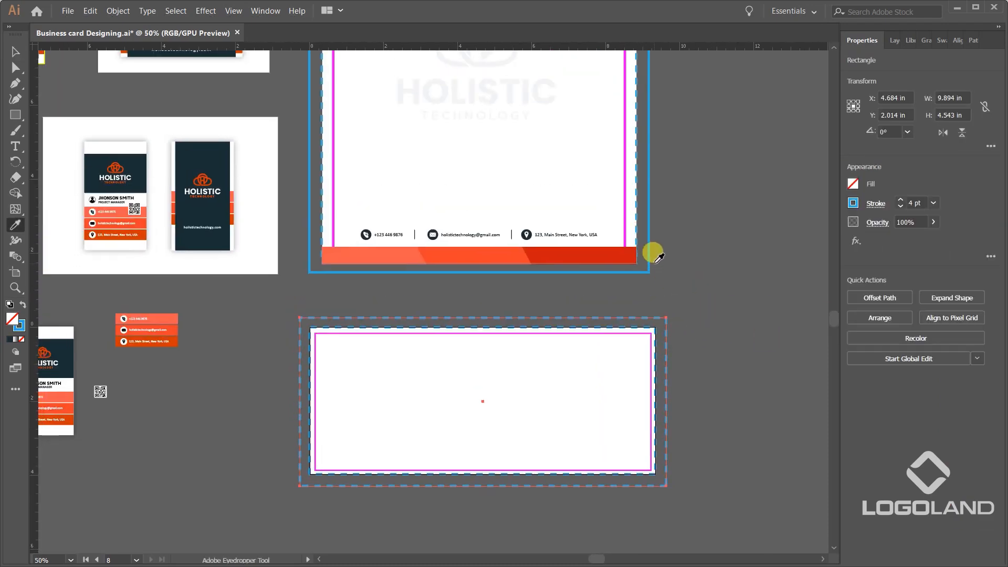
key("v")
left_click(668, 311)
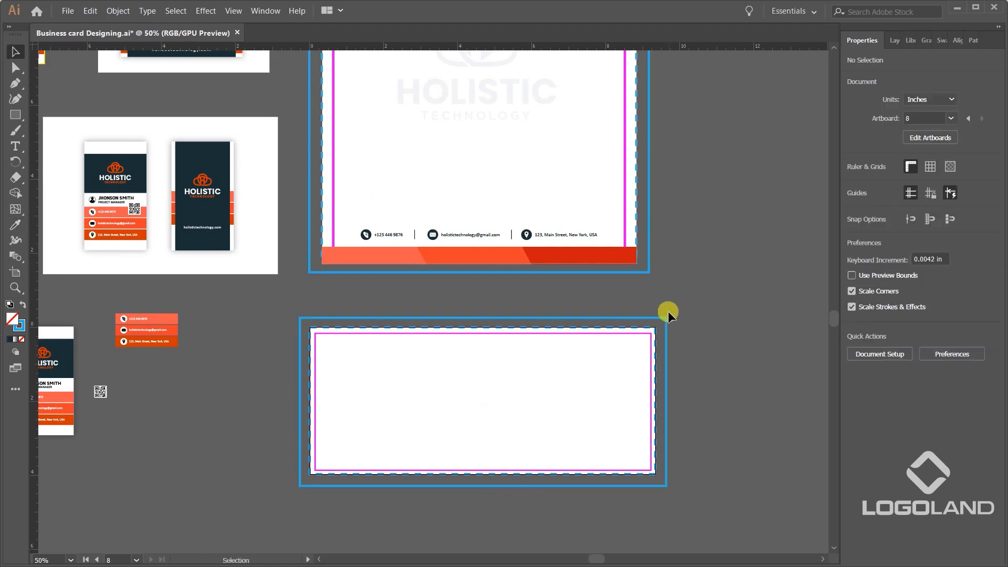
Set the outer blue guide rectangle's width to 9.5 in and its height to 4.125 in.
left_click(665, 317)
left_click(963, 97)
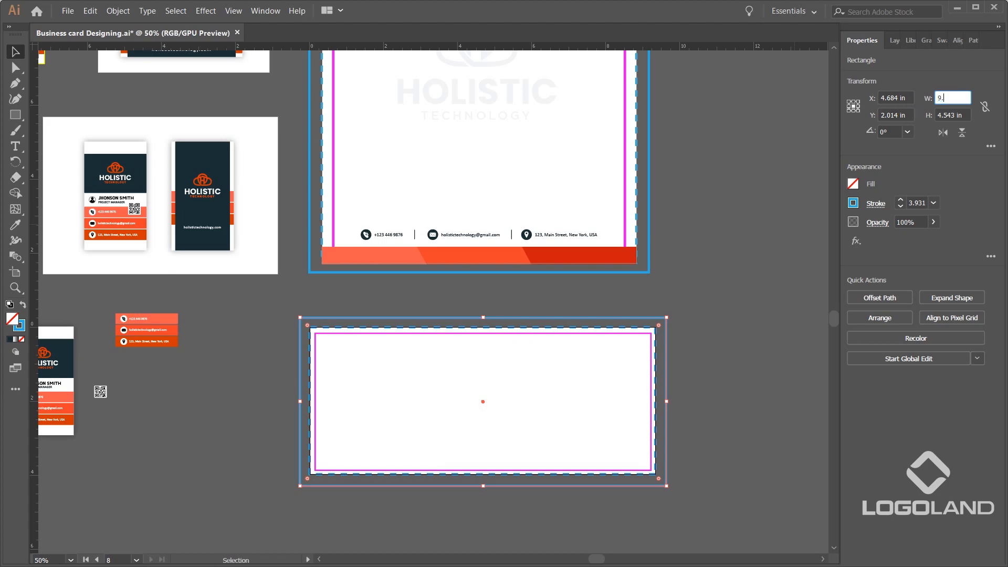
key("Tab")
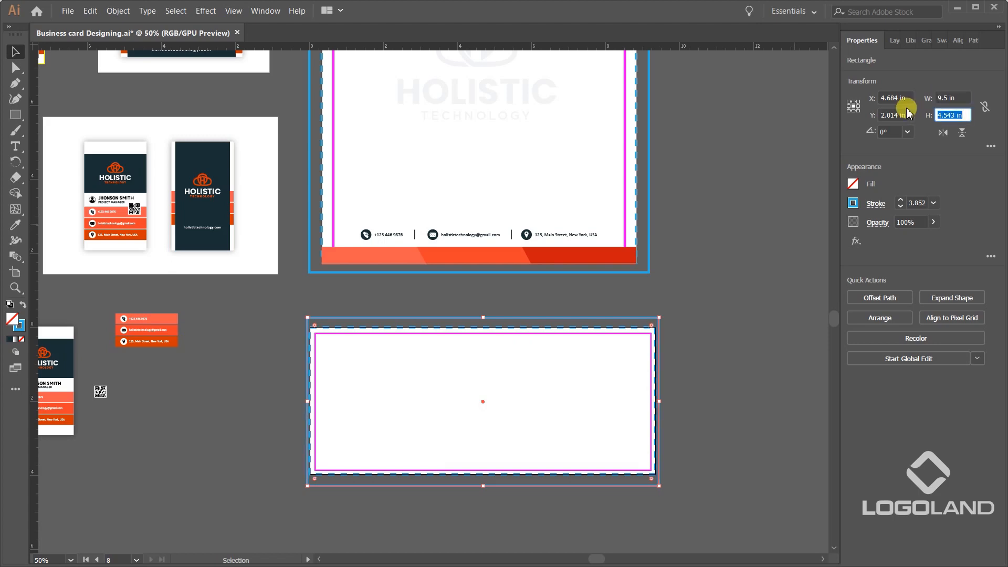
type("4.125")
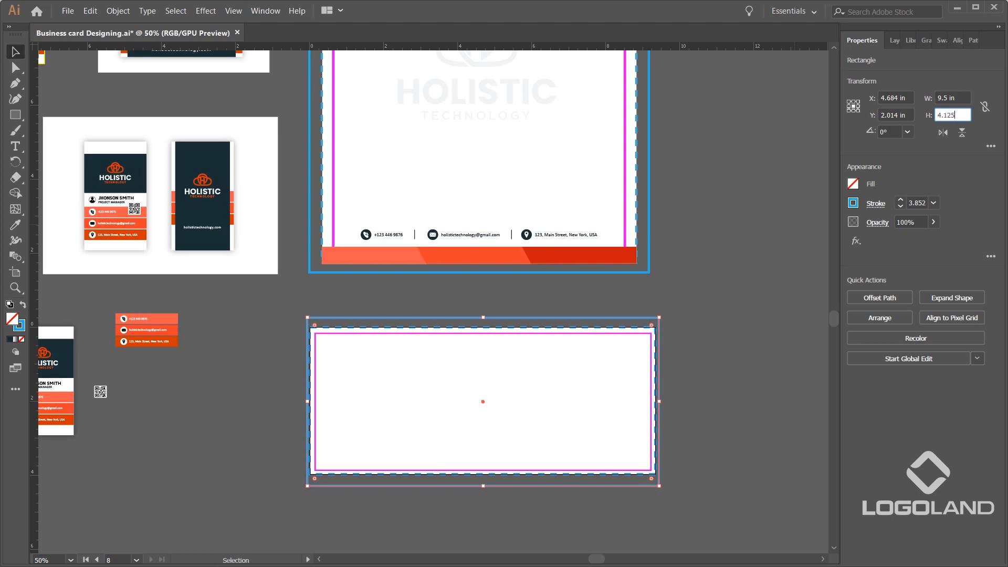
key("Return")
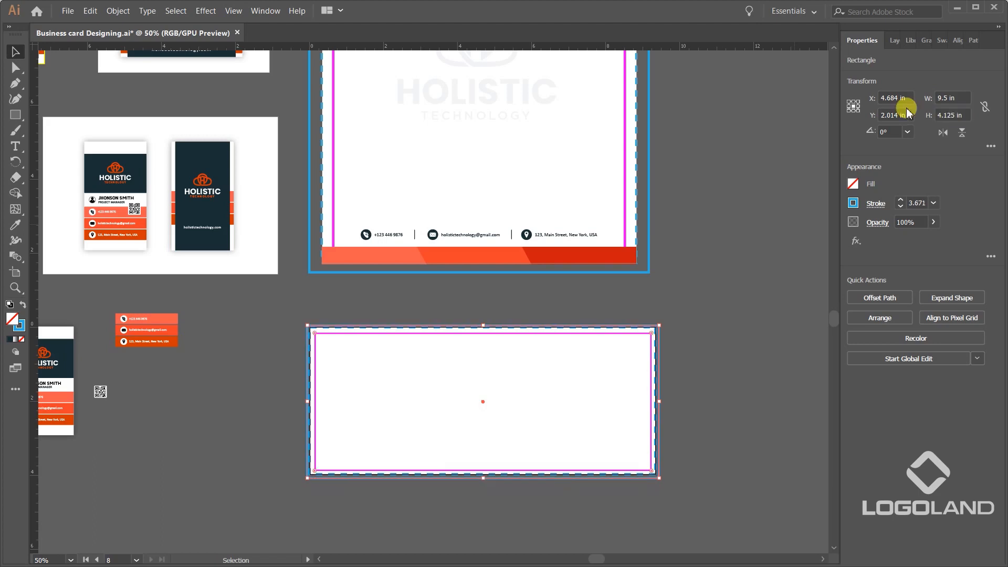
scroll(632, 371, "up", 3)
left_click(789, 317)
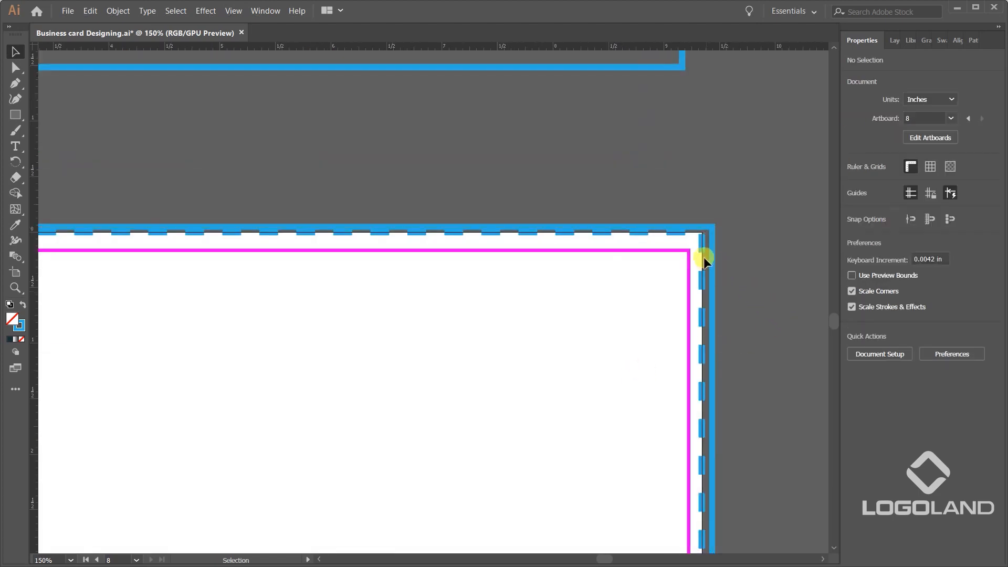
Set the dashed trim guide's stroke weight to 1 pt.
left_click(696, 272)
left_click(933, 203)
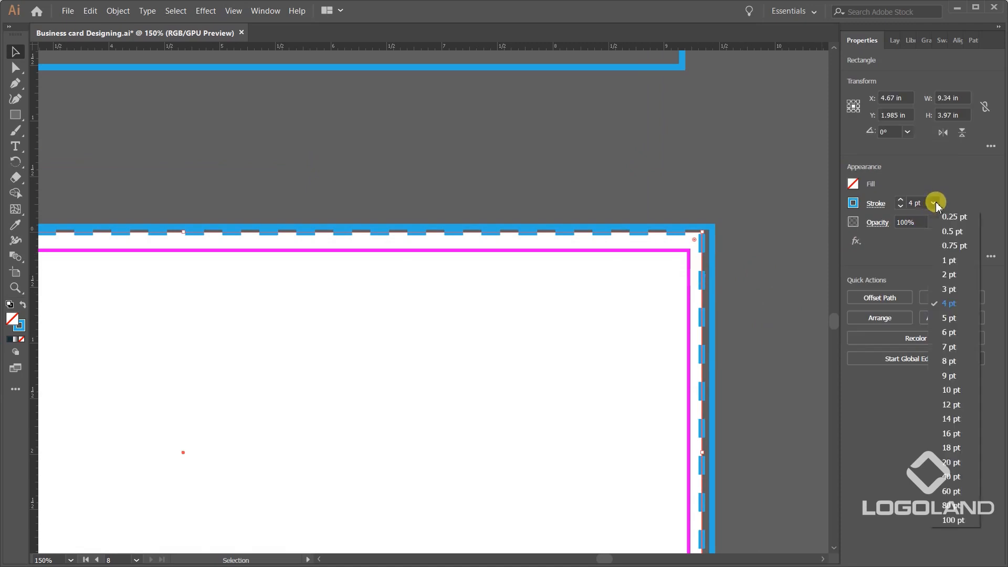
left_click(959, 261)
left_click(714, 244)
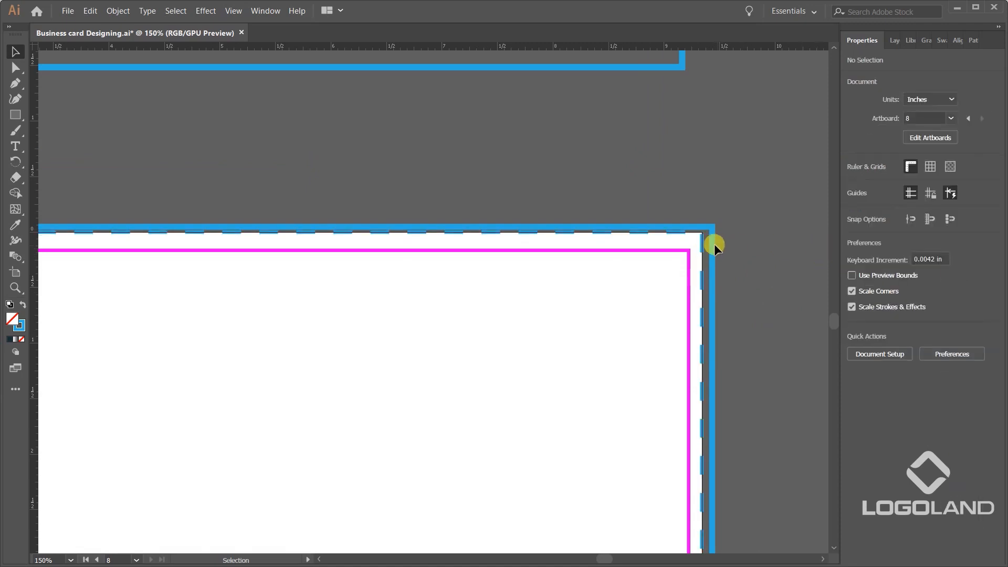
Set the outer blue guide rectangle's stroke weight to 2 pt and check its dimensions.
left_click(714, 245)
left_click(932, 203)
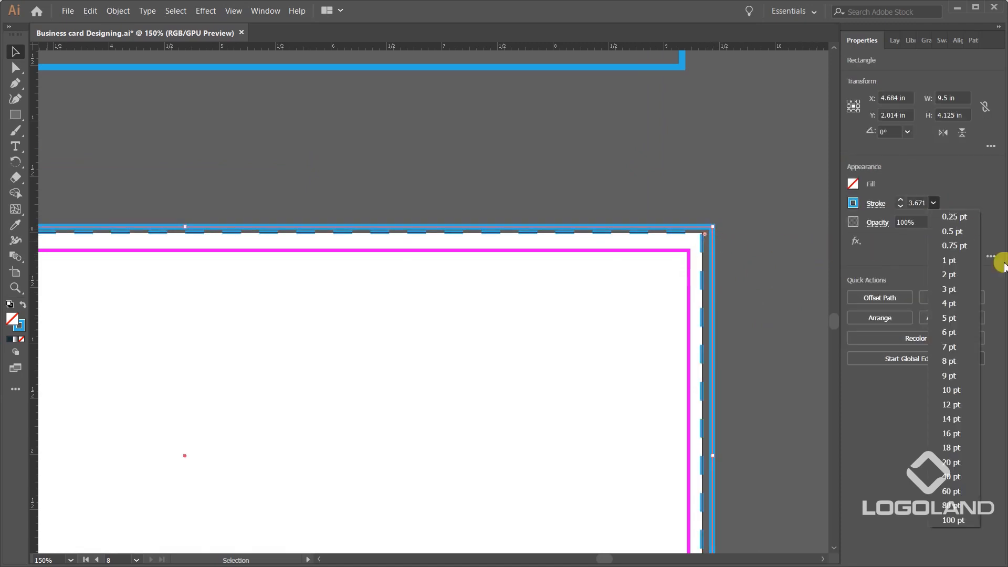
left_click(950, 272)
left_click(779, 231)
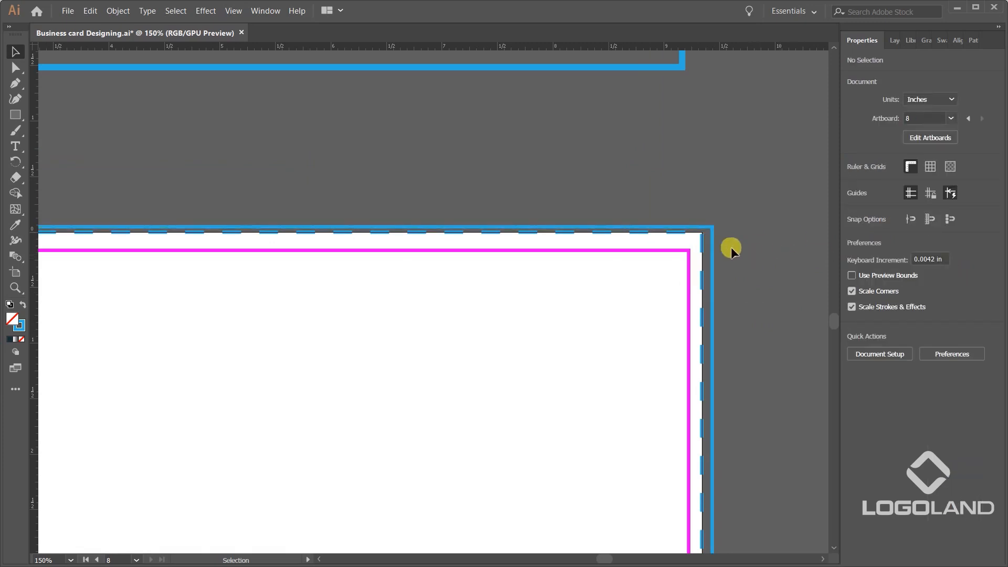
left_click(709, 238)
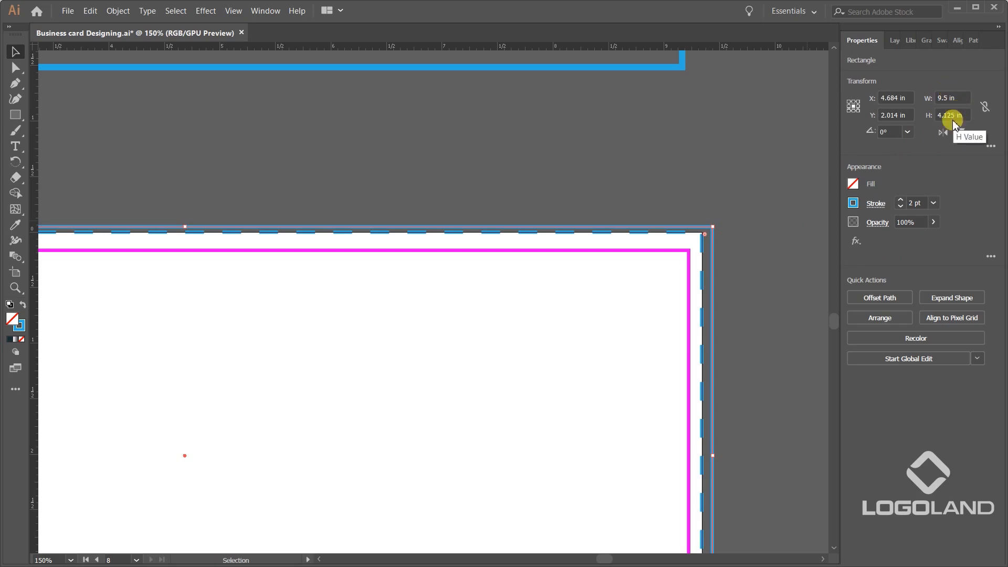
left_click(745, 244)
scroll(709, 242, "down", 3)
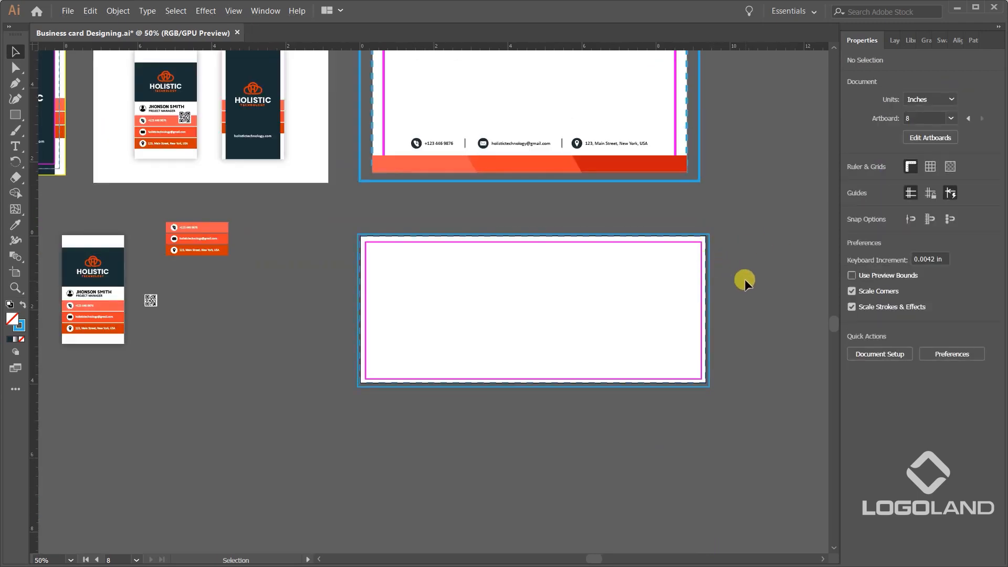
scroll(736, 278, "up", 1)
scroll(458, 230, "down", 1)
Draw a rectangle of about 9.34 × 3.95 in covering the envelope artboard.
left_click_drag(300, 231, 466, 293)
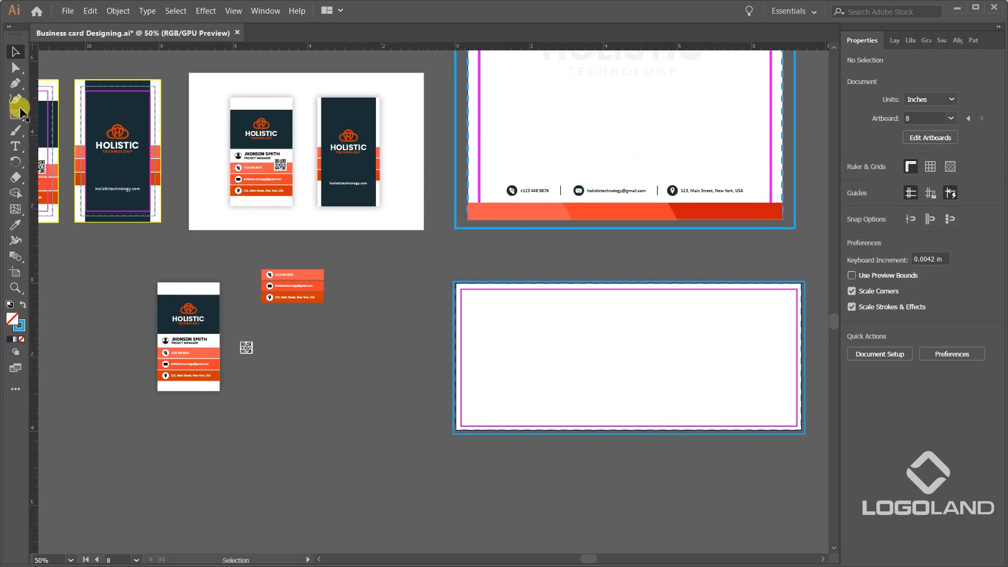
left_click(16, 115)
key("ctrl+1")
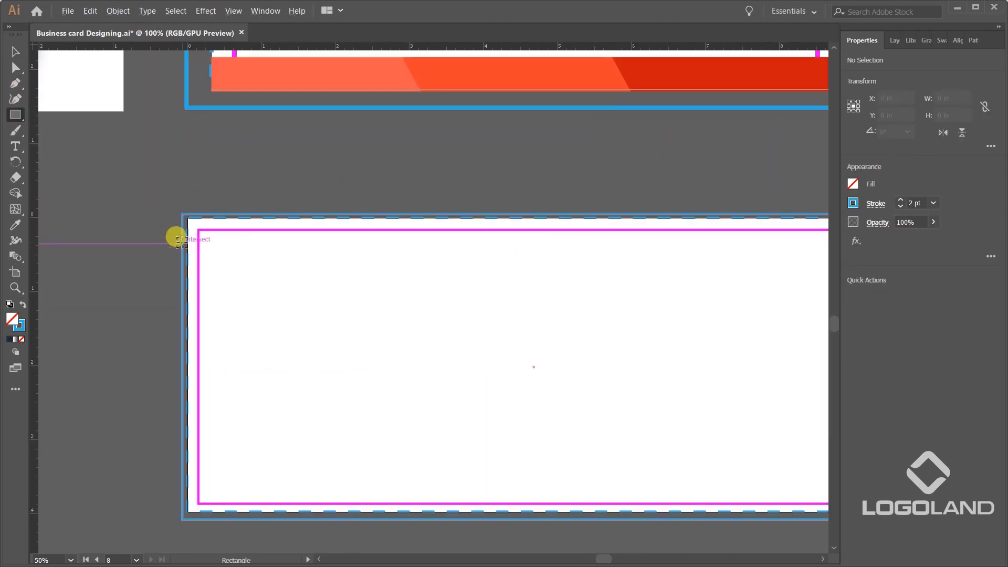
left_click_drag(188, 220, 653, 445)
mouse_move(677, 447)
left_mouse_down()
mouse_move(485, 364)
mouse_move(687, 431)
left_mouse_up()
left_click(16, 52)
scroll(643, 315, "down", 2)
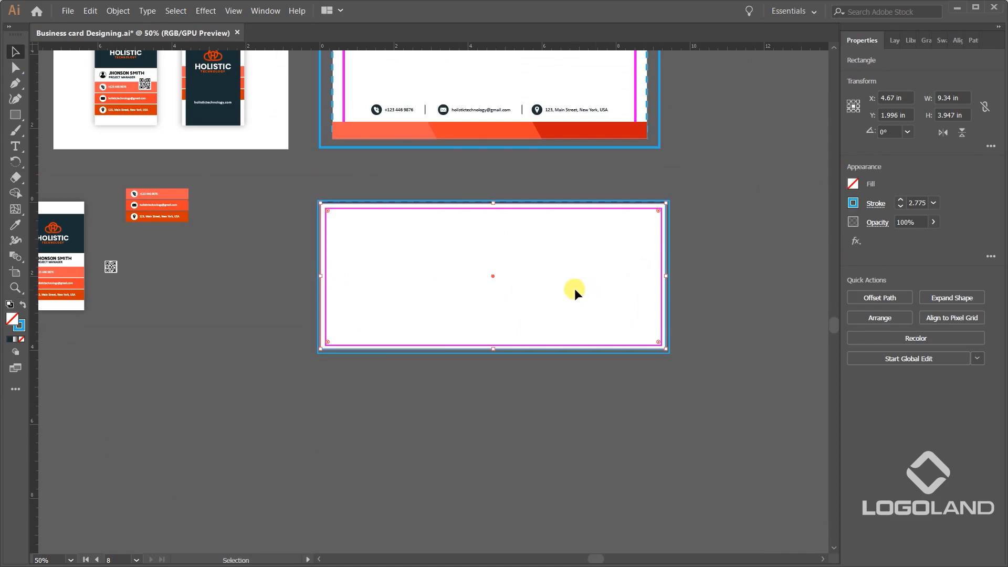
Swap the new rectangle's stroke and fill, and make its fill white (FFFFFF).
scroll(541, 255, "up", 1)
left_click_drag(420, 263, 424, 287)
left_click_drag(486, 230, 489, 323)
left_click_drag(567, 416, 545, 357)
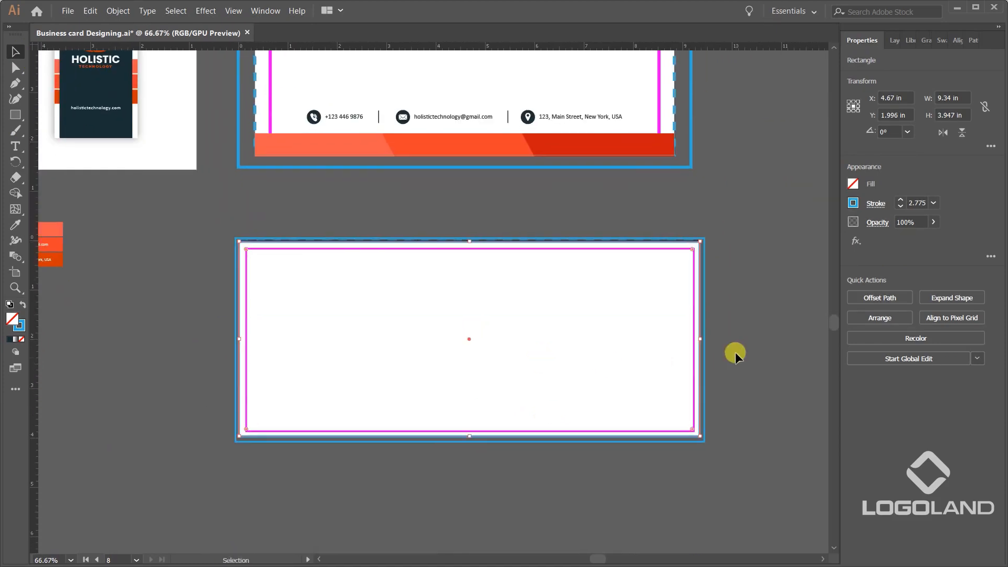
left_click(22, 304)
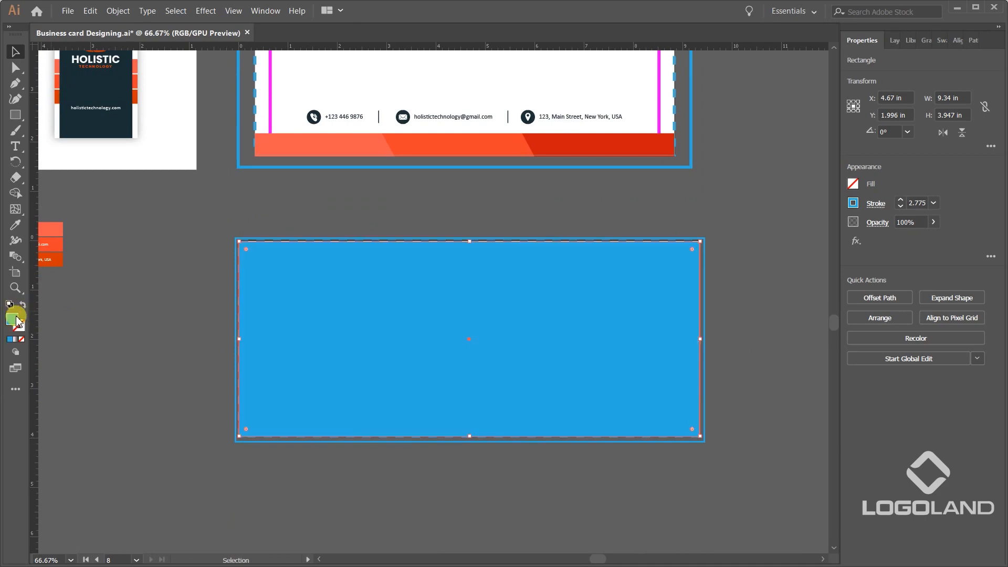
double_click(12, 318)
left_click_drag(649, 264, 614, 169)
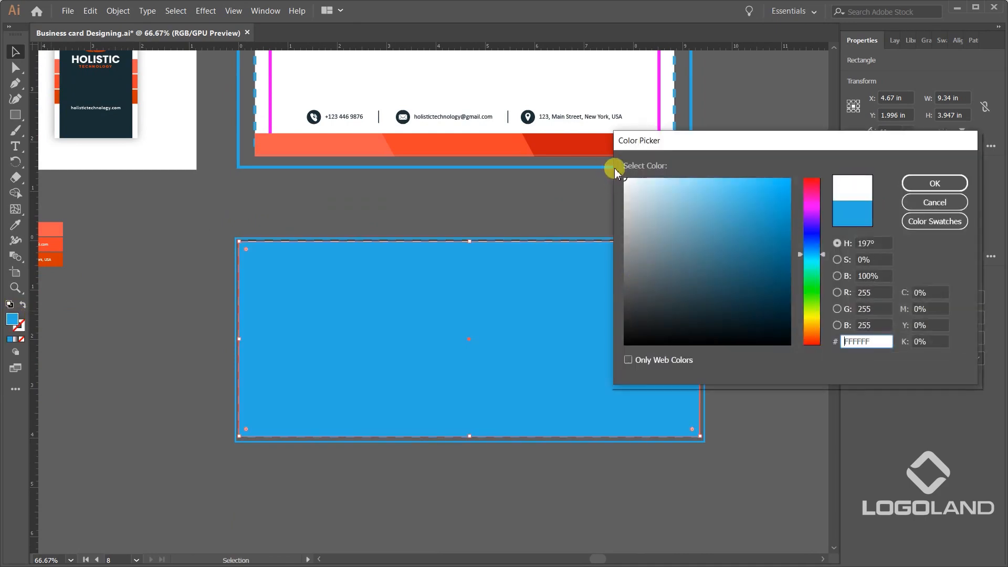
left_click(950, 183)
left_click(772, 262)
scroll(712, 271, "up", 2)
scroll(713, 271, "down", 2)
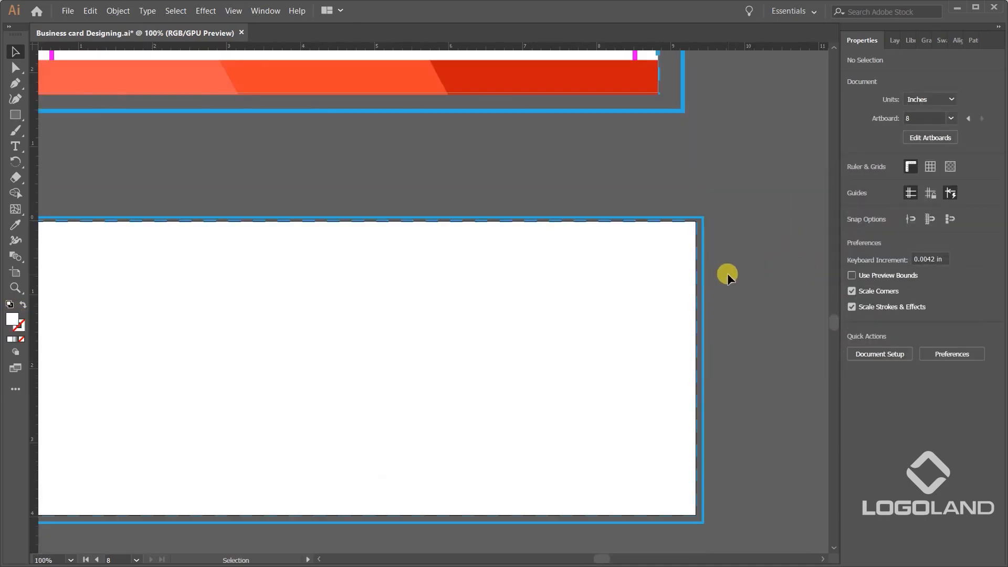
left_click_drag(676, 132, 676, 223)
left_click(300, 234)
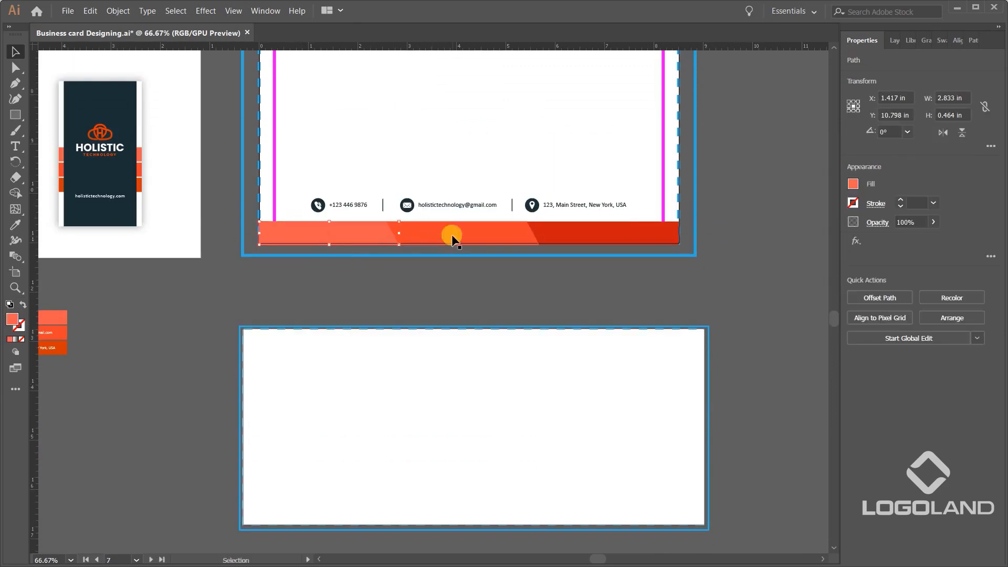
left_click(453, 236, "shift")
left_click(574, 237, "shift")
left_click(554, 204, "shift")
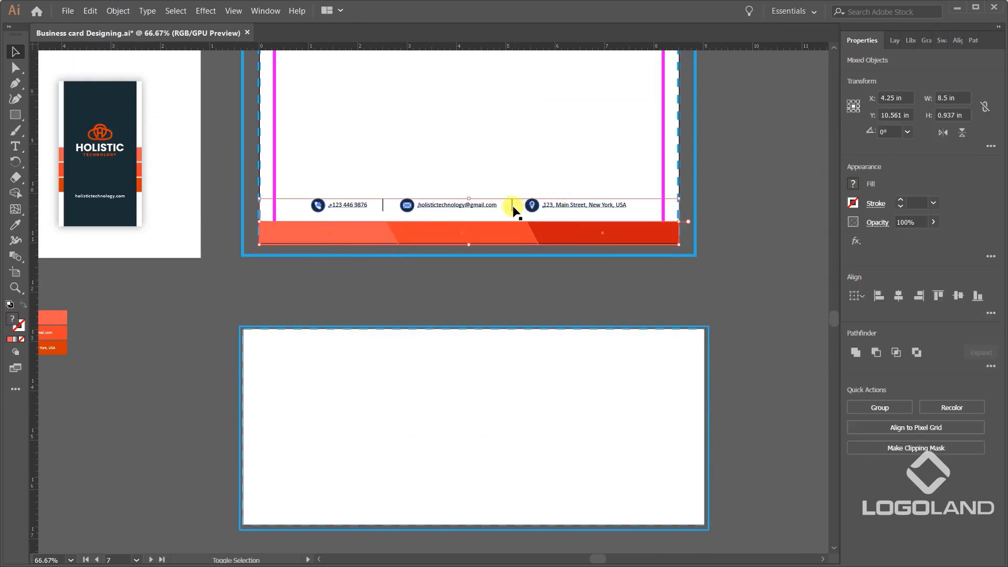
scroll(382, 211, "up", 2)
left_click(350, 338)
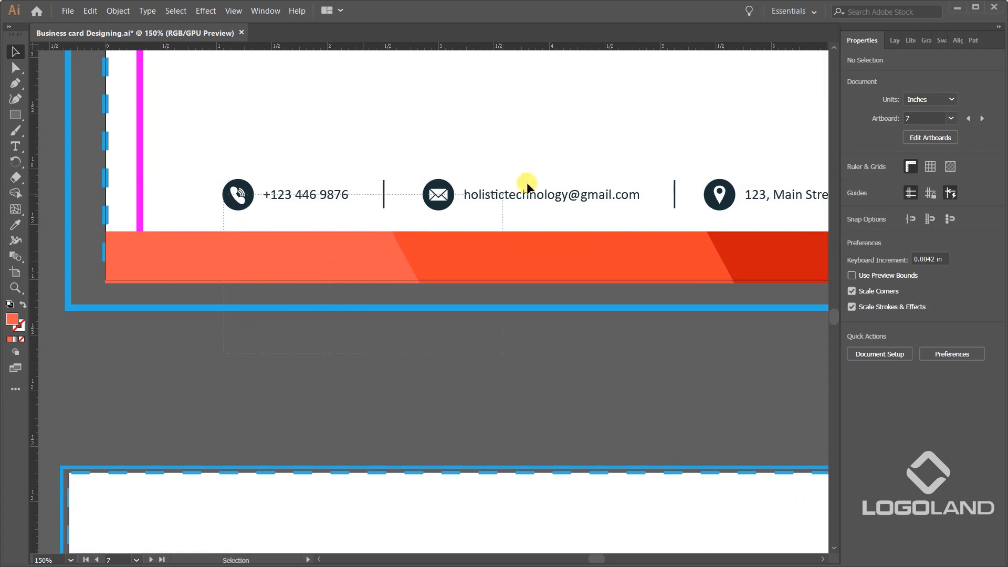
Copy the letterhead's three orange-red footer strips and contact details row, without its guides, onto the envelope's lower edge.
left_click_drag(820, 155, 821, 155)
scroll(576, 178, "down", 2)
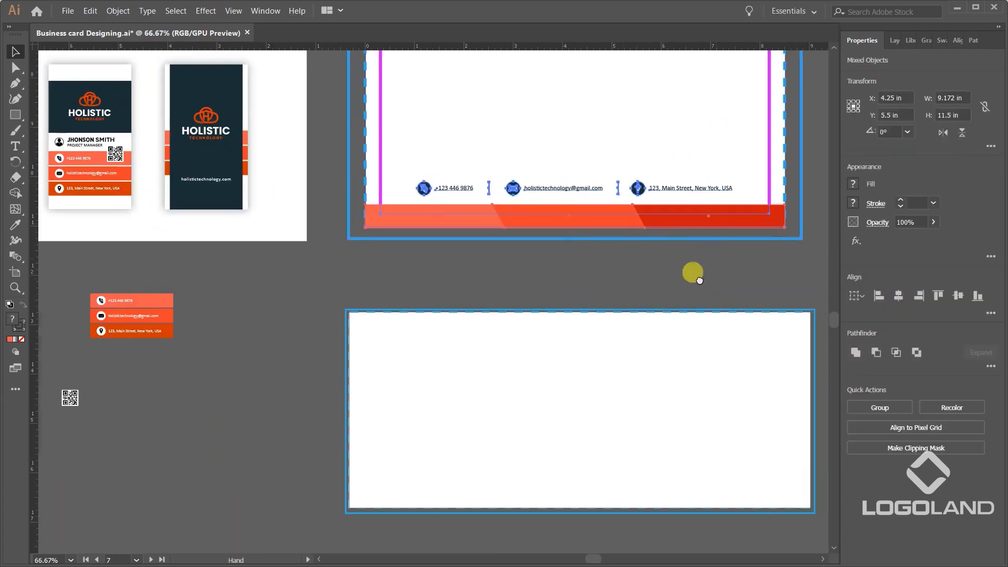
left_click_drag(711, 251, 630, 354)
left_click_drag(764, 202, 669, 232)
scroll(662, 188, "down", 3)
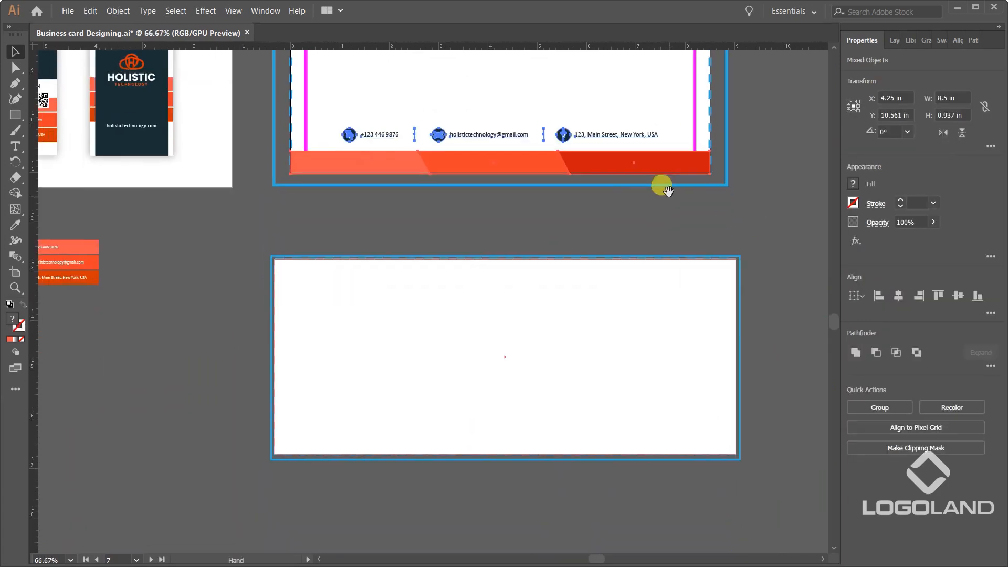
left_click_drag(599, 162, 668, 476)
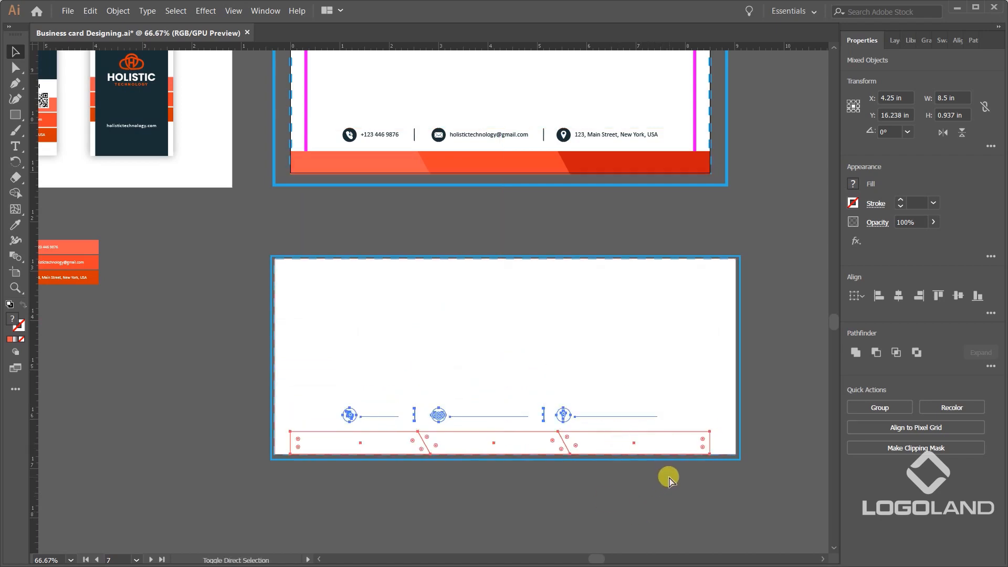
scroll(667, 417, "up", 1)
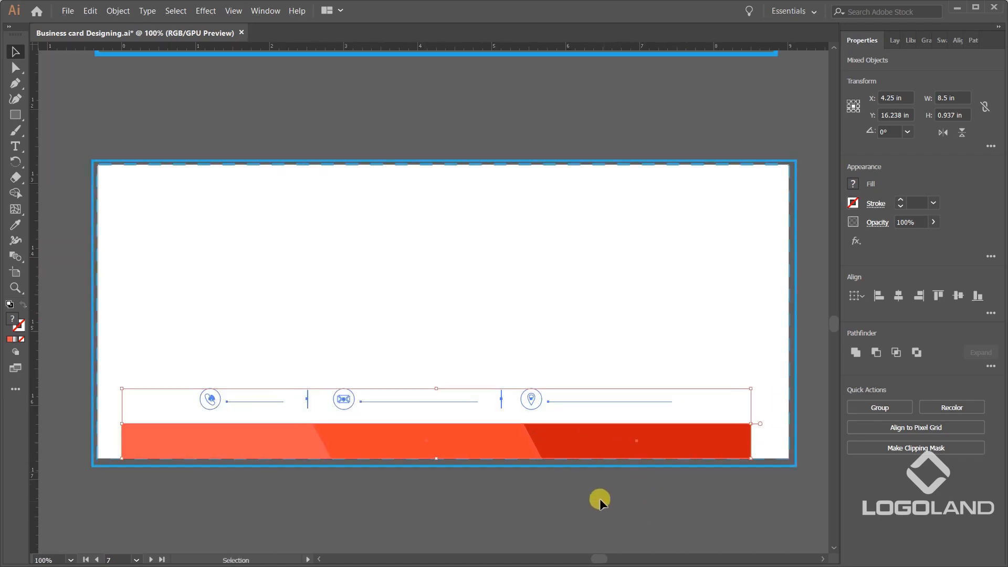
Examine the copied contact details row and footer strips up close below the envelope.
scroll(599, 499, "down", 2)
left_click_drag(611, 484, 602, 428)
left_click(517, 395)
scroll(517, 396, "up", 3)
scroll(333, 293, "down", 1)
scroll(462, 348, "up", 3)
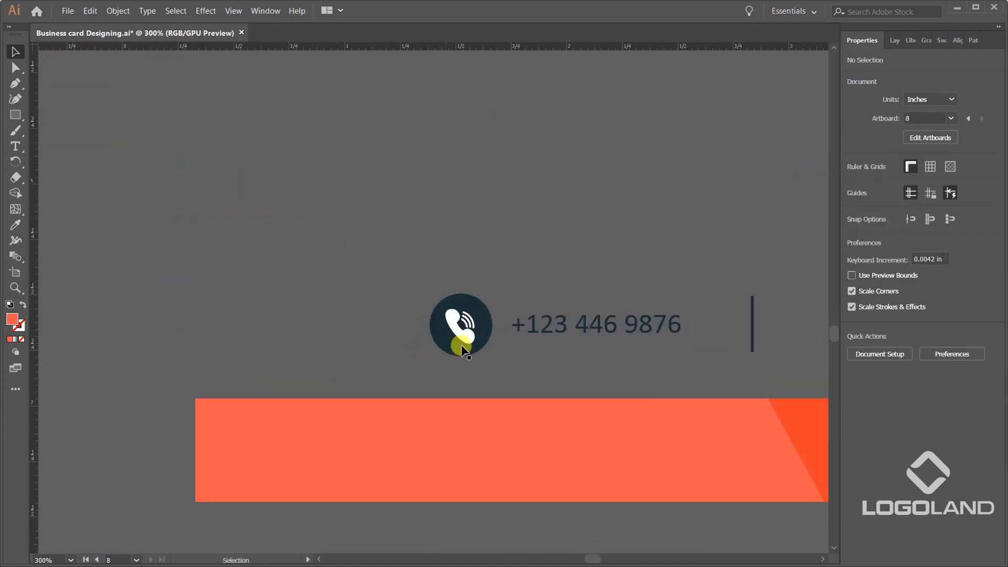
scroll(531, 270, "down", 4)
left_click_drag(529, 263, 496, 481)
left_click_drag(535, 188, 437, 163)
left_click_drag(574, 430, 550, 243)
Move the copied strips and contact row onto the envelope's lower edge, and paste them in front of the white background.
left_click_drag(216, 302, 713, 397)
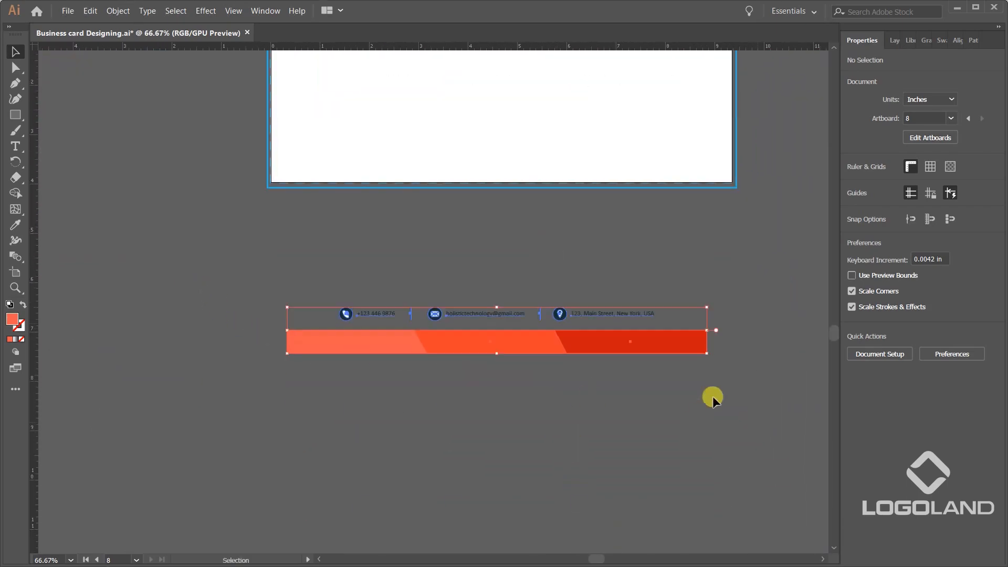
scroll(598, 349, "up", 1)
left_click_drag(594, 363, 602, 217)
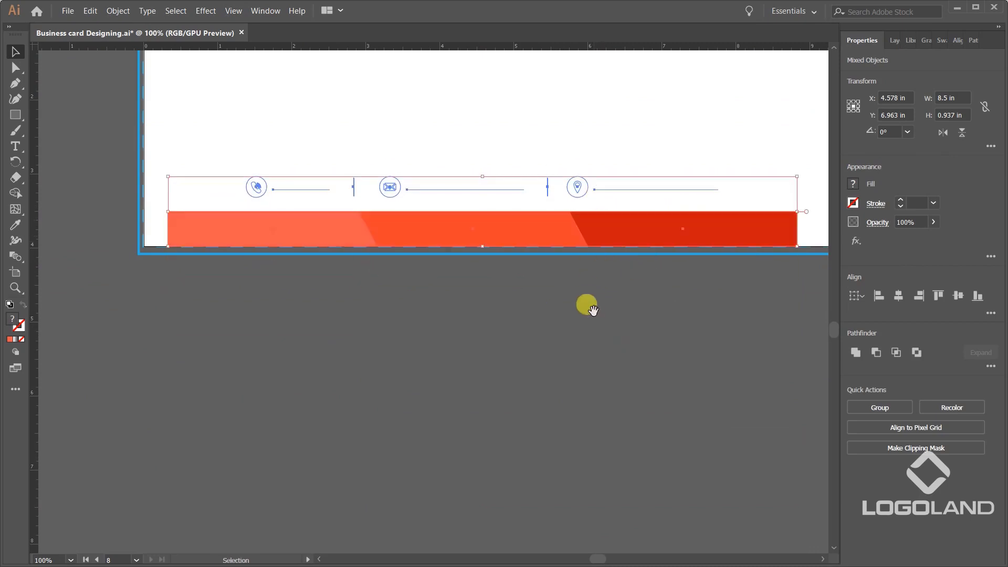
left_click_drag(594, 309, 588, 373)
key("ctrl+x")
key("ctrl+f")
left_click(606, 435)
Stretch the three footer strips together to the envelope's full width of 9.34 in.
left_click_drag(752, 403, 535, 420)
left_click(434, 315)
left_click(294, 316, "shift")
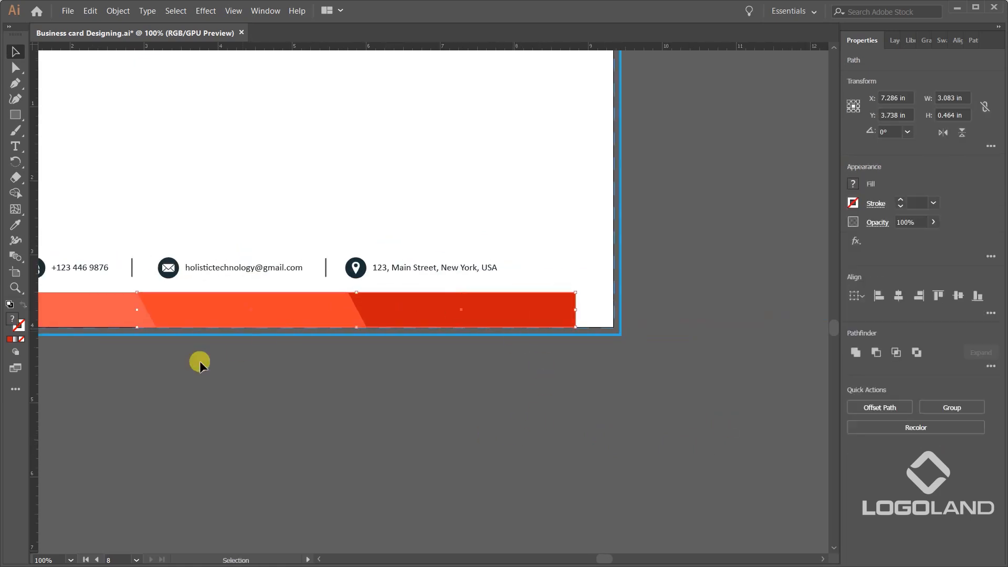
left_click_drag(189, 359, 475, 361)
left_click(398, 329, "shift")
scroll(217, 316, "up", 3)
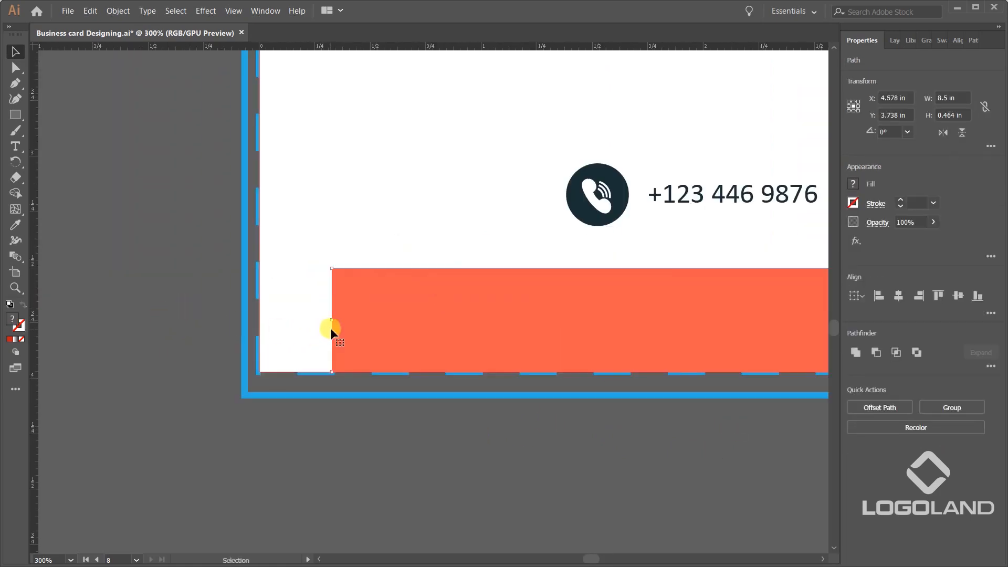
left_click_drag(332, 321, 261, 322)
key("ctrl+0")
scroll(558, 376, "up", 3)
left_click_drag(488, 375, 566, 377)
scroll(292, 383, "down", 4)
scroll(553, 344, "up", 5)
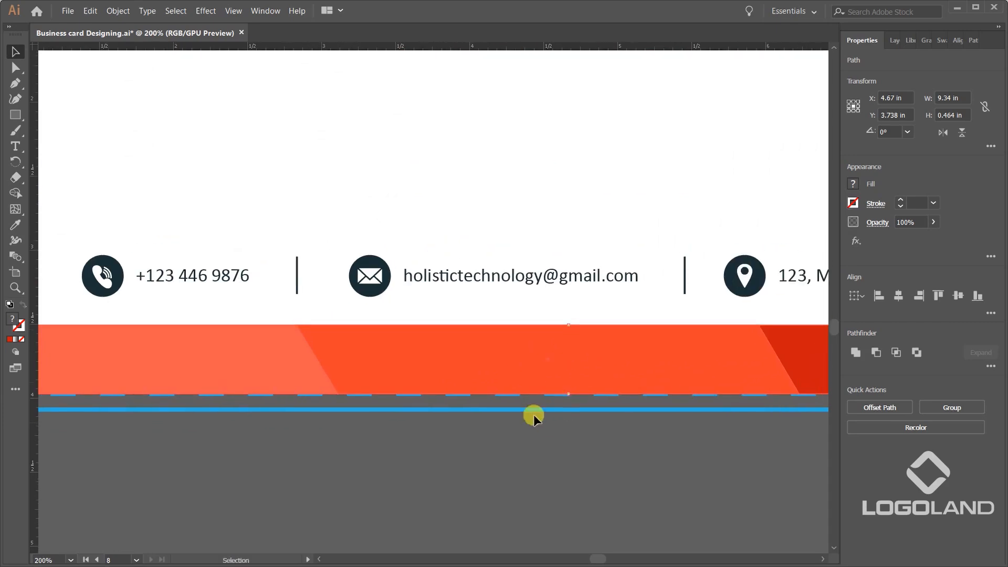
scroll(546, 421, "down", 3)
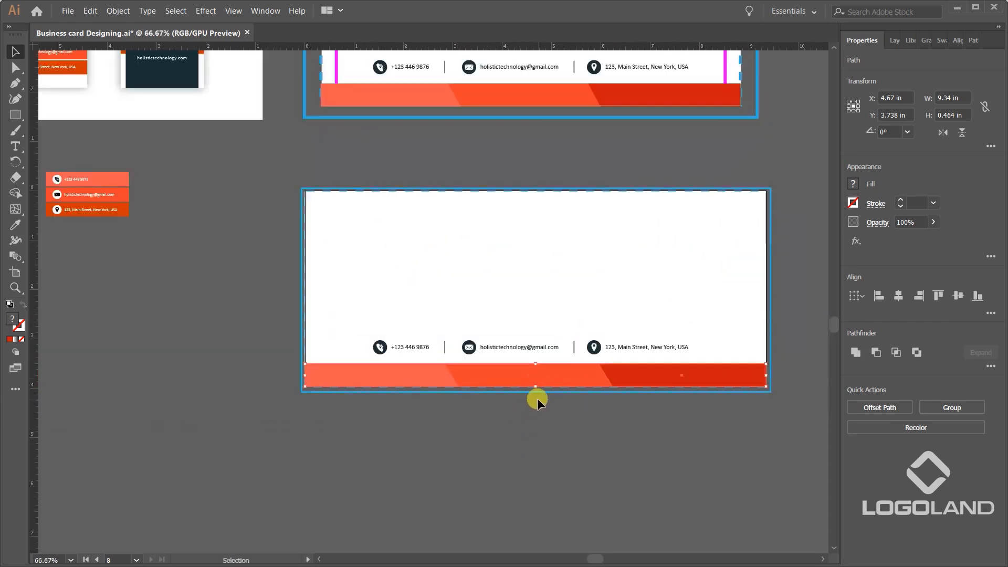
Reduce the three footer strips to about half their height, keeping their lower edge on the envelope's bottom edge.
scroll(535, 397, "up", 1)
scroll(504, 422, "left", 3)
scroll(664, 414, "up", 1)
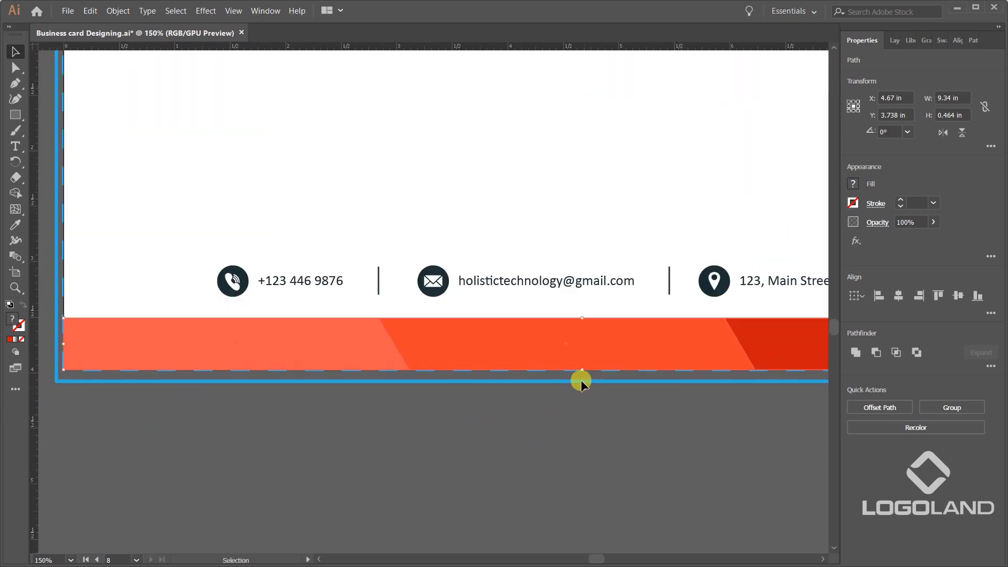
left_click_drag(582, 319, 548, 357)
scroll(534, 360, "down", 3)
scroll(550, 350, "up", 3)
left_click(528, 471)
scroll(432, 368, "down", 1)
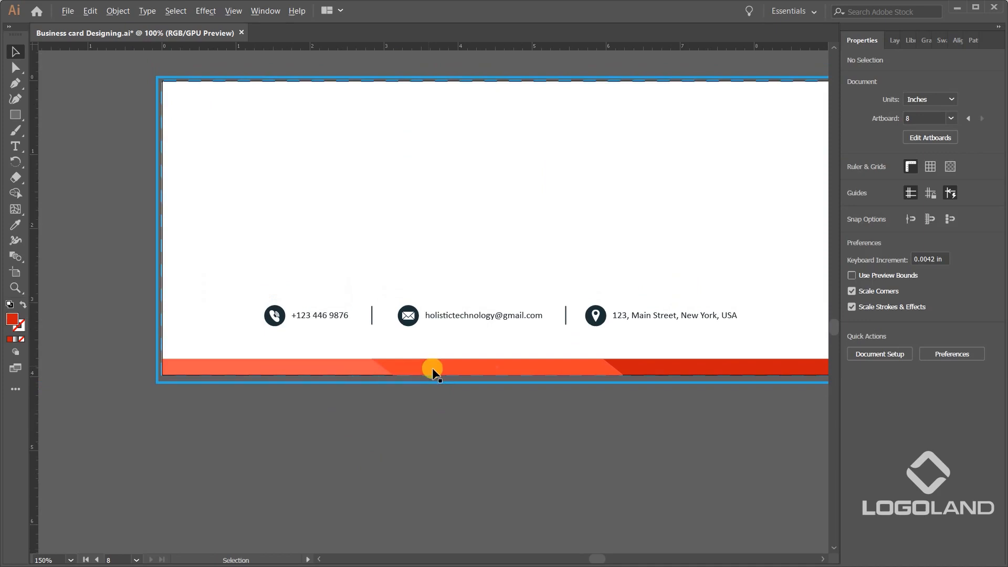
scroll(434, 371, "down", 1)
Move the contact details group down close to the footer strips and center it horizontally on the envelope background.
left_click(303, 301)
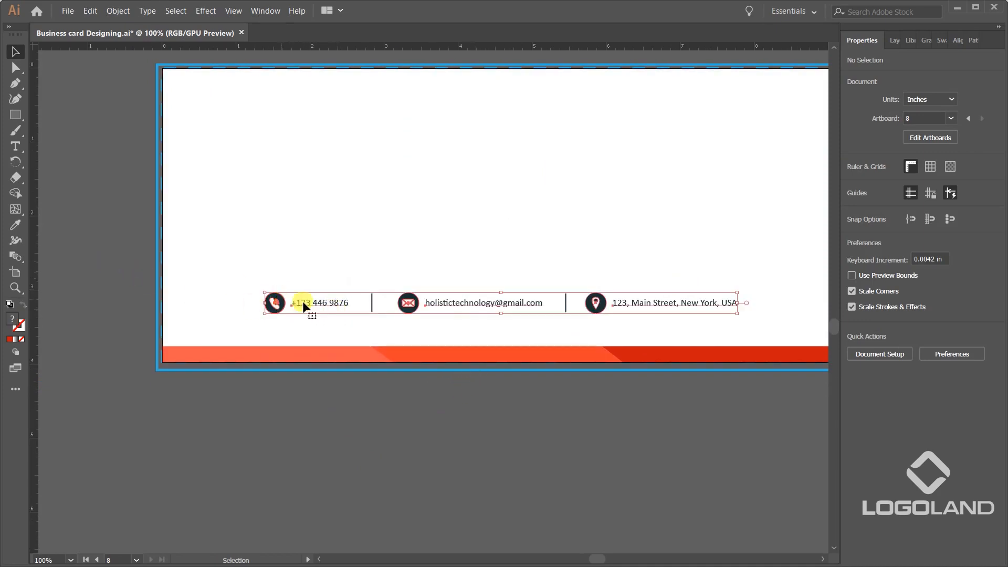
left_click_drag(490, 303, 493, 330)
scroll(600, 373, "down", 2)
scroll(611, 385, "right", 2)
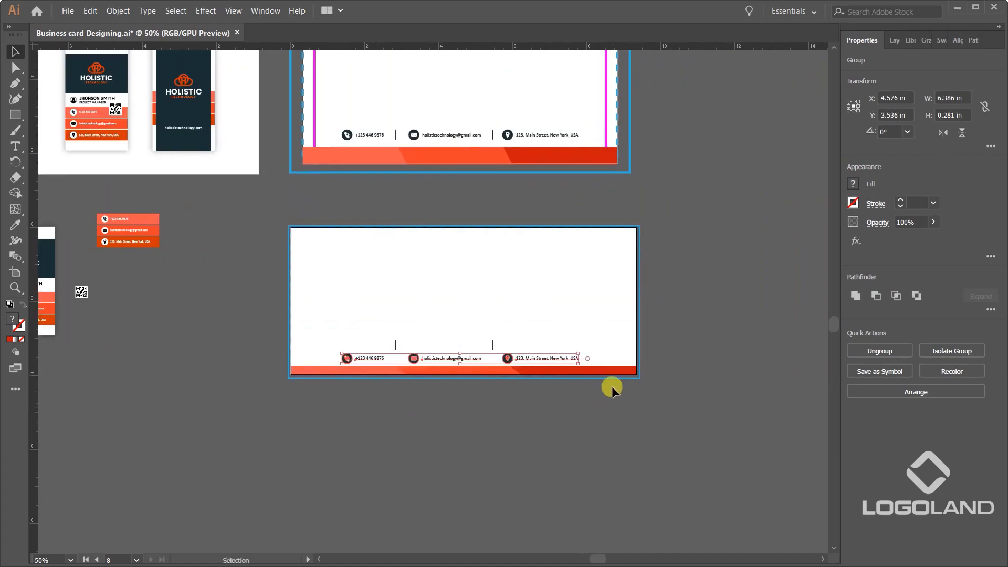
scroll(612, 385, "up", 2)
left_click(616, 313, "shift")
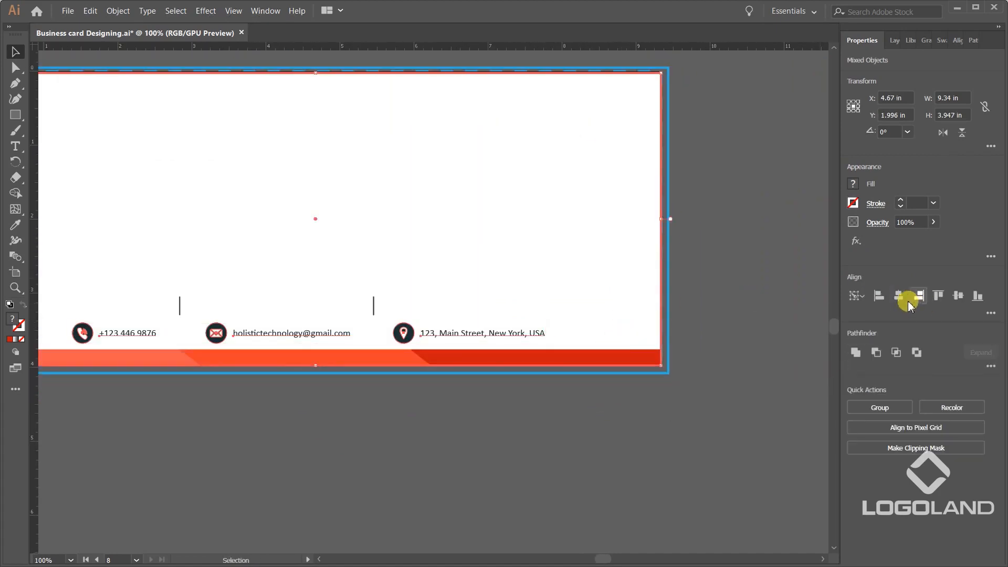
left_click(898, 300)
left_click(672, 439)
Move both vertical dividers down together to Y 3.503 in, in line with the contact details.
scroll(565, 376, "down", 1)
left_click_drag(532, 394, 668, 411)
scroll(428, 365, "up", 2)
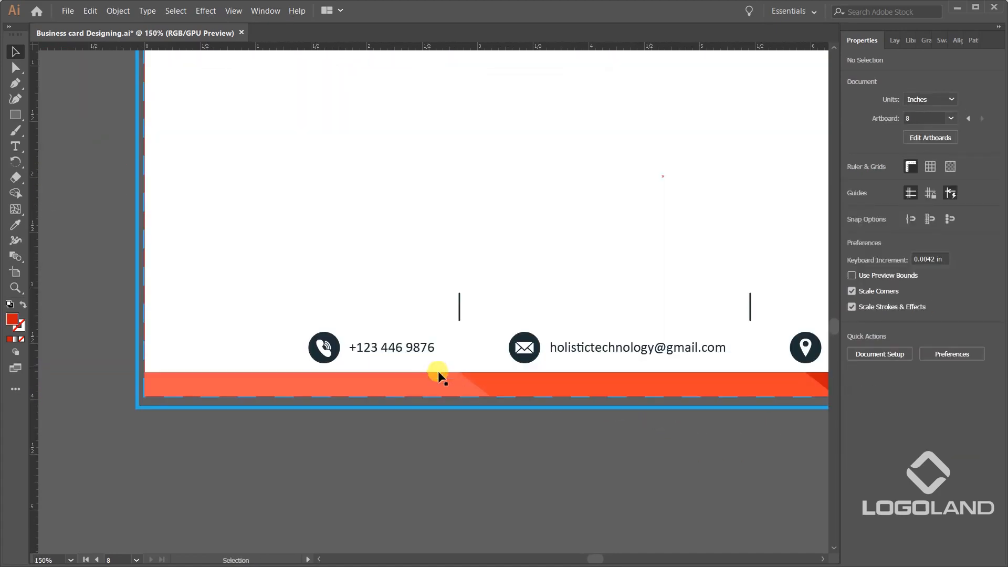
left_click(460, 306)
scroll(677, 310, "right", 2)
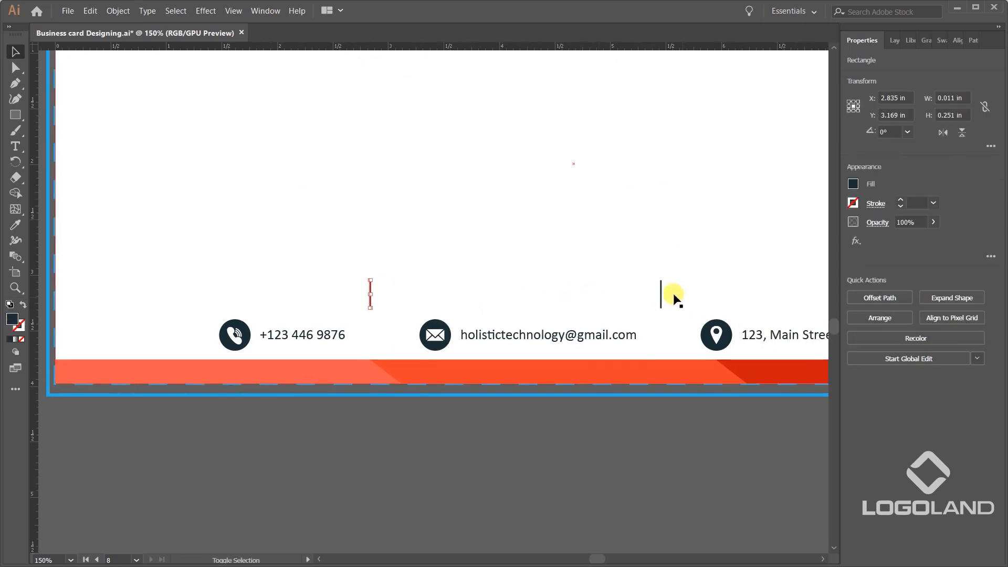
left_click(661, 295, "shift")
key("Down")
key("Down")
key("Down")
key("Down")
key("Down")
key("Down")
key("Down")
key("Down")
key("Down")
key("Down")
key("Down")
key("Down")
key("Down")
key("Down")
key("Down")
key("Down")
key("Down")
key("Down")
key("Down")
key("Down")
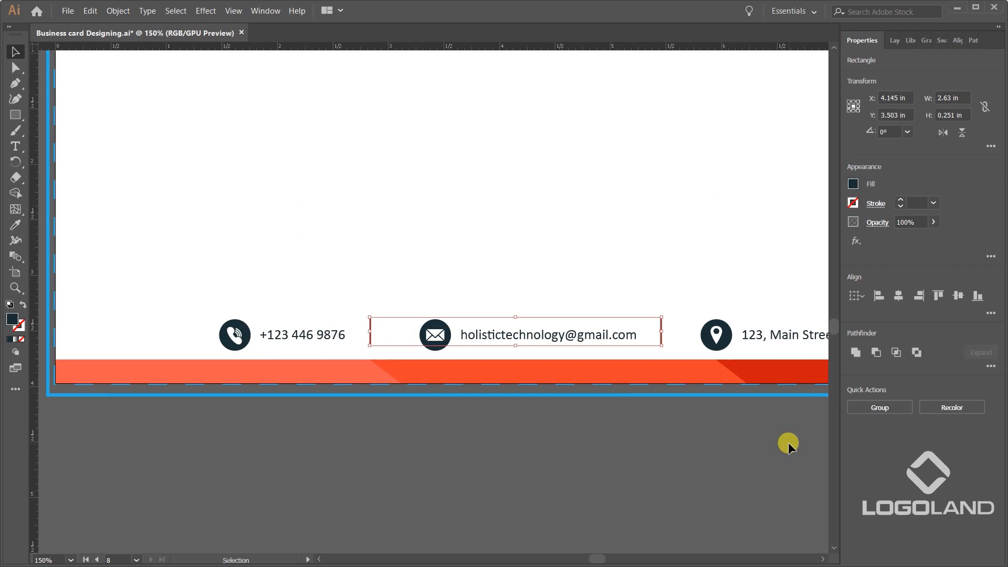
Group the two dividers with the contact details.
left_click(433, 334, "shift")
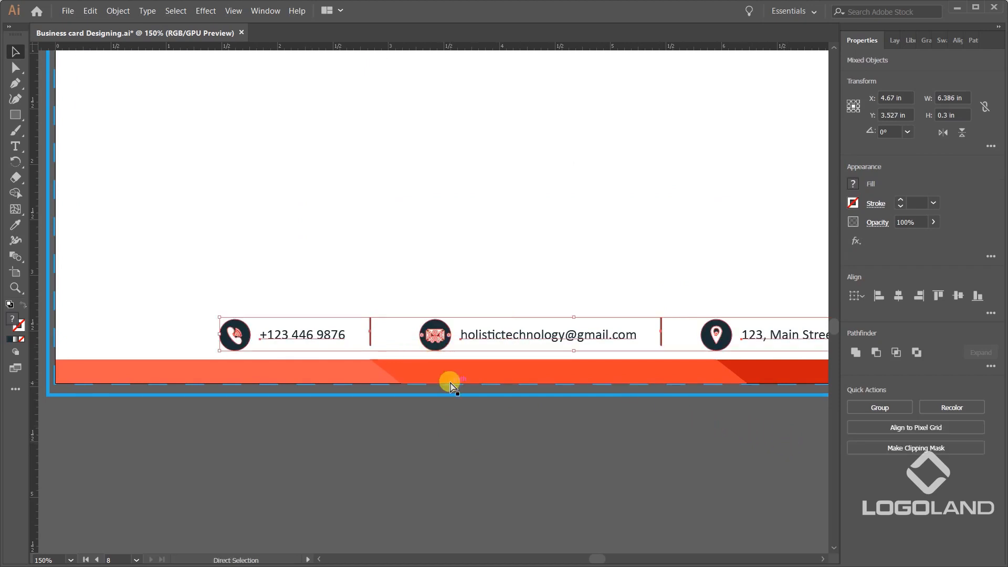
key("ctrl+g")
left_click(532, 478)
scroll(546, 456, "down", 2)
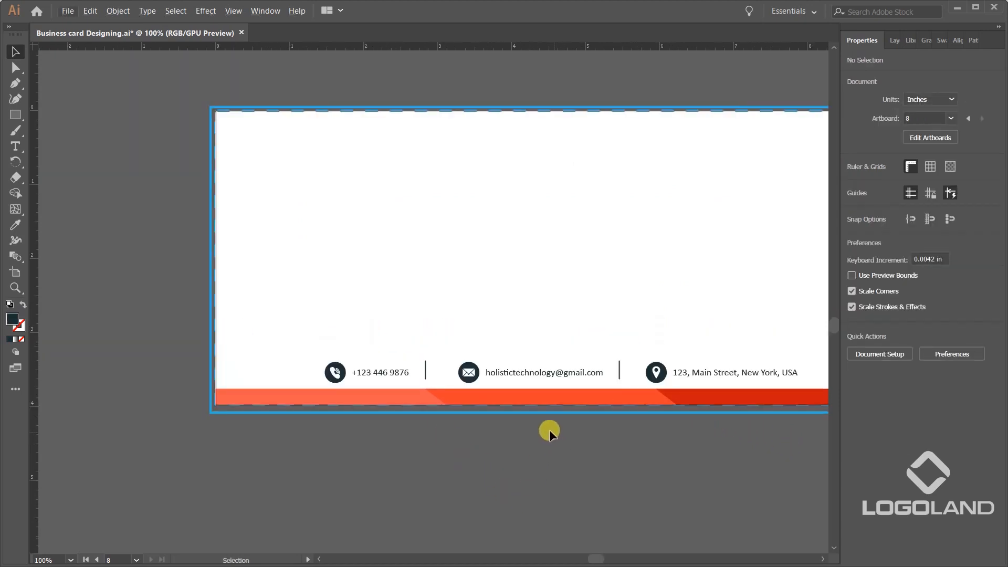
scroll(455, 392, "up", 3)
scroll(393, 389, "up", 2)
left_click(395, 315)
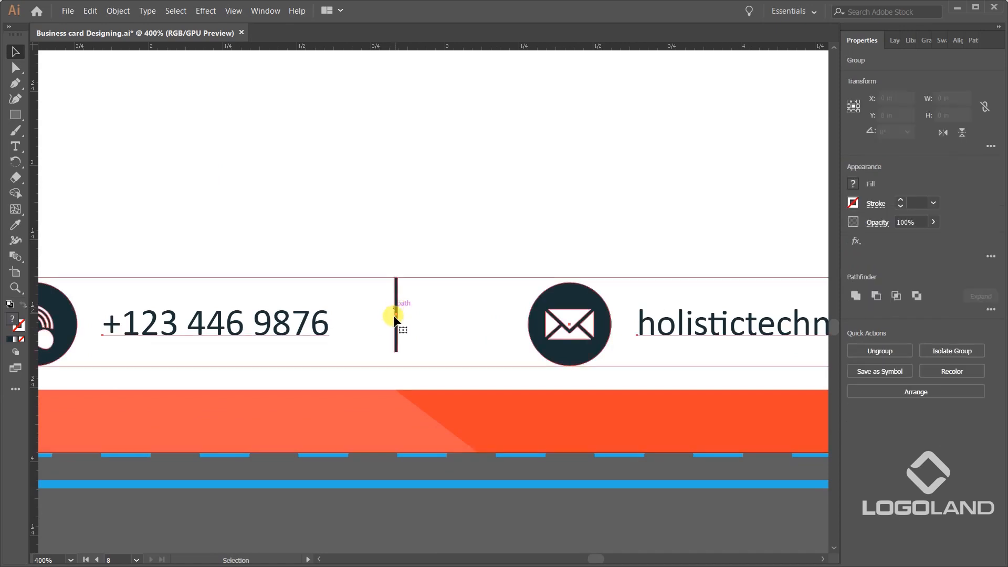
left_click(383, 511)
left_click(396, 330)
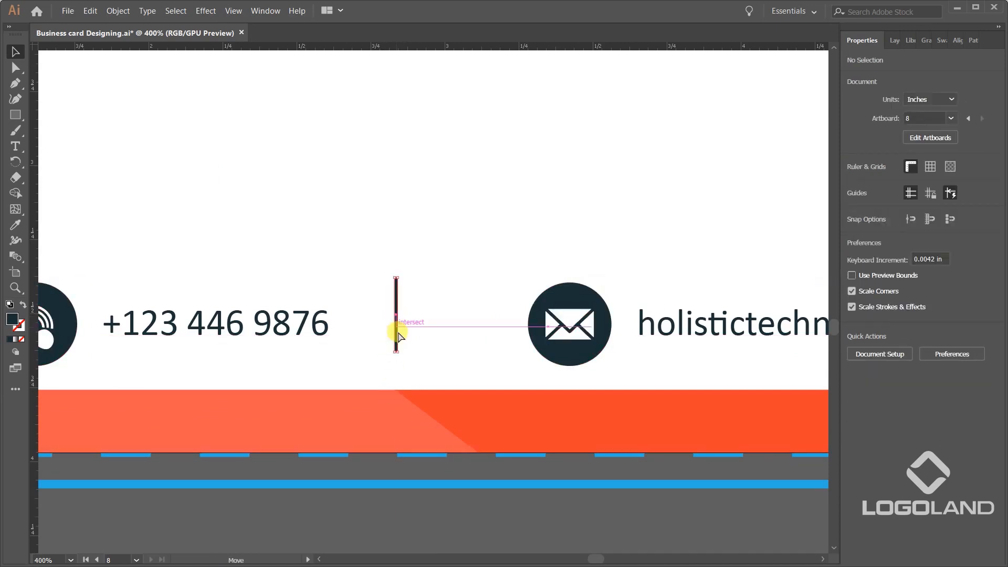
key("ctrl+z")
key("ctrl+z")
key("ctrl+shift+z")
key("ctrl+shift+z")
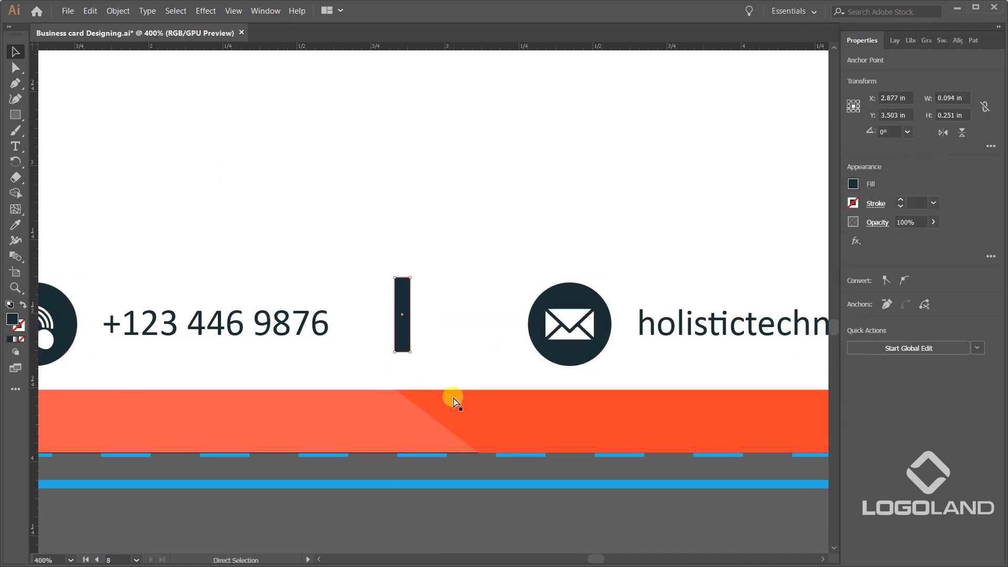
left_click(435, 516)
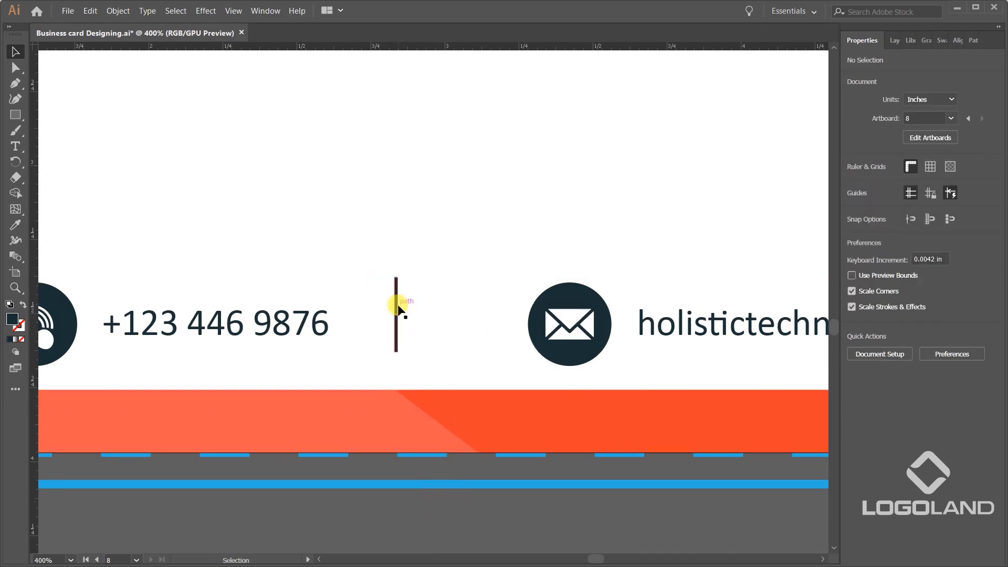
Isolate the contact group and shift the first divider right to X 2.919 in, between the phone number and the envelope icon.
double_click(399, 313)
left_click(397, 312)
key("shift+Right")
key("shift+Right")
key("Up")
key("Up")
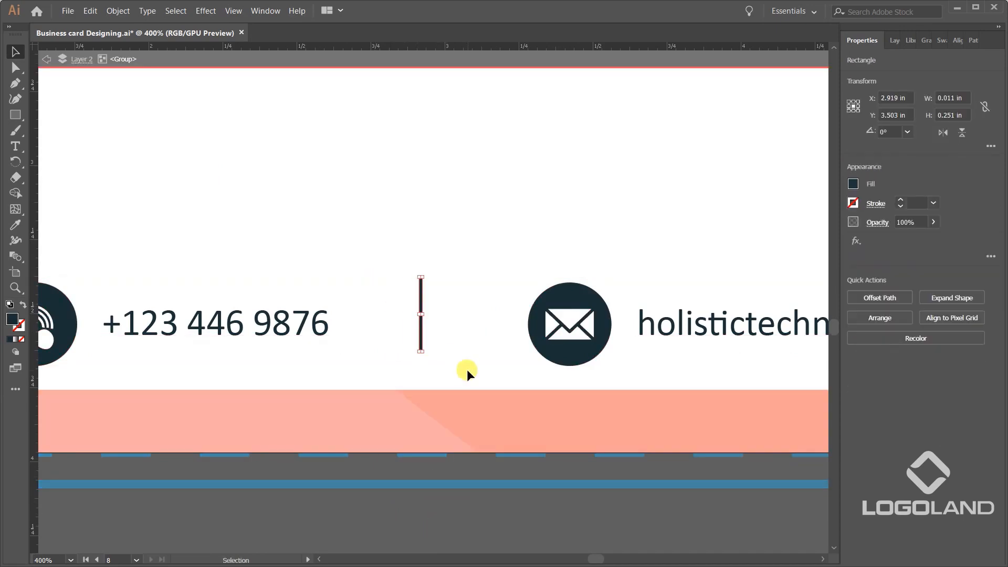
Shift the second divider to about X 5.496 in, between the e-mail address and the location icon.
scroll(470, 370, "down", 2)
left_click_drag(500, 344, 256, 388)
left_click(569, 369)
key("shift+Down")
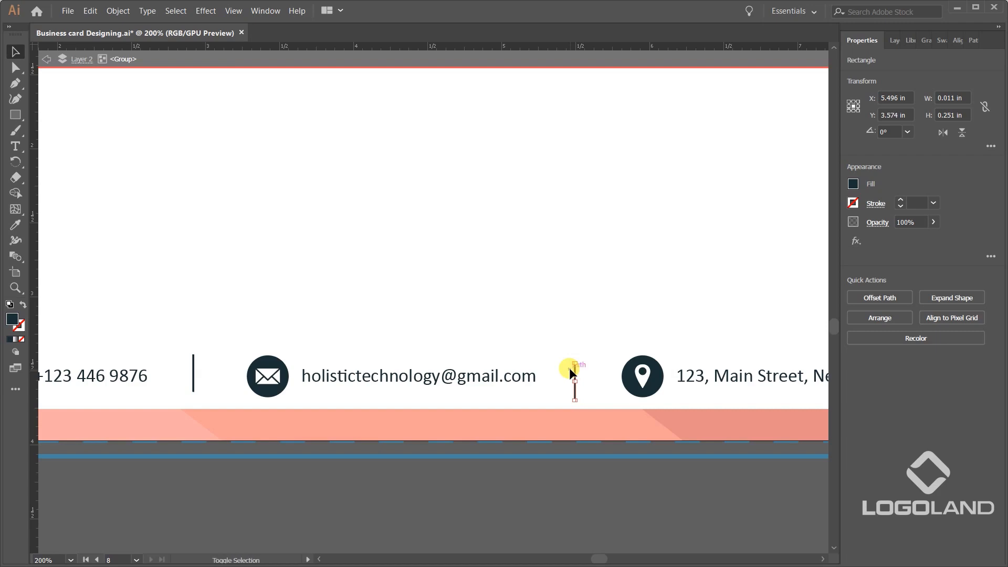
key("Down")
key("Down")
key("Down")
key("Up")
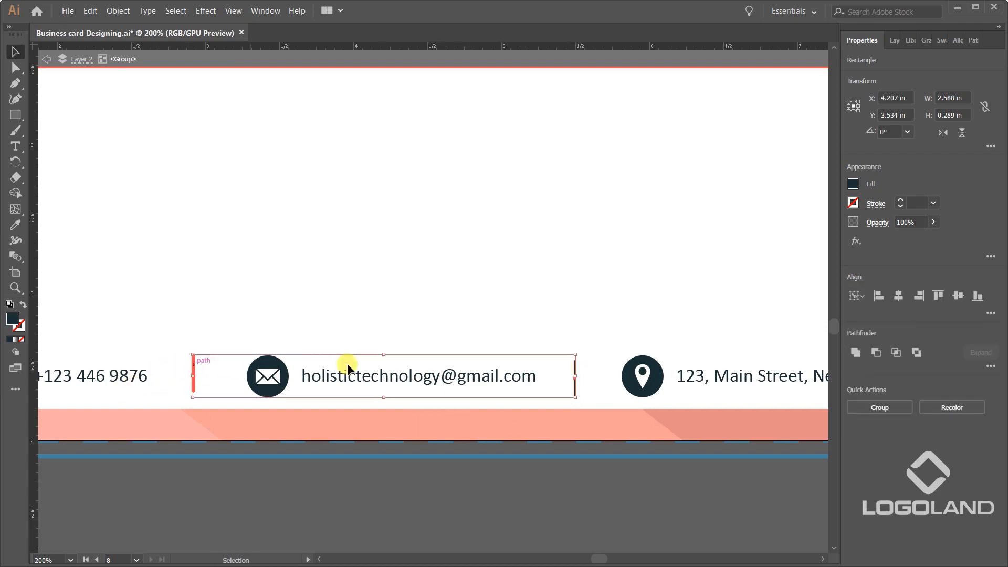
Align the two dividers by their top edges, nudge the second one to X 5.5 in, and leave the group's isolation.
left_click(938, 296)
left_click(651, 499)
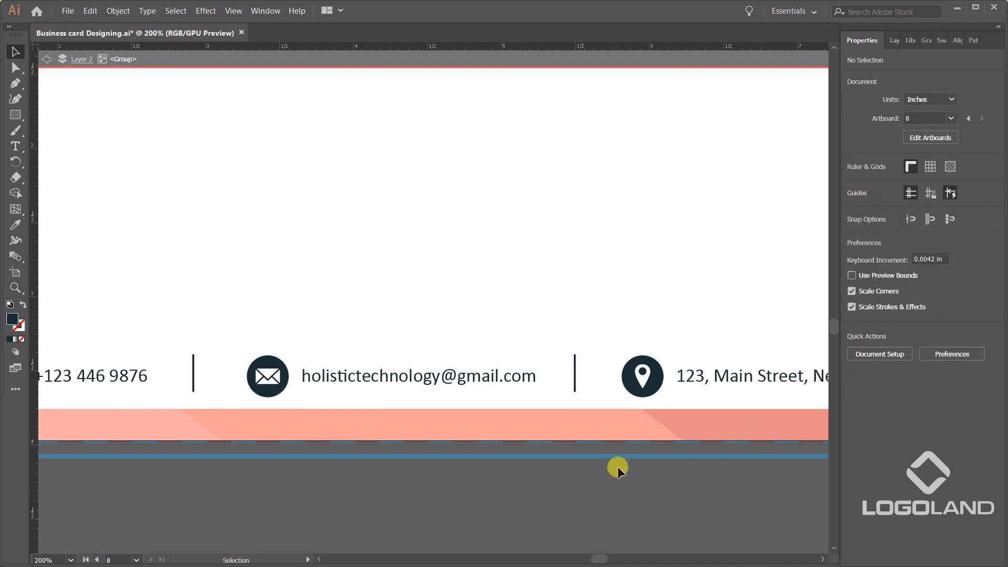
left_click(574, 377)
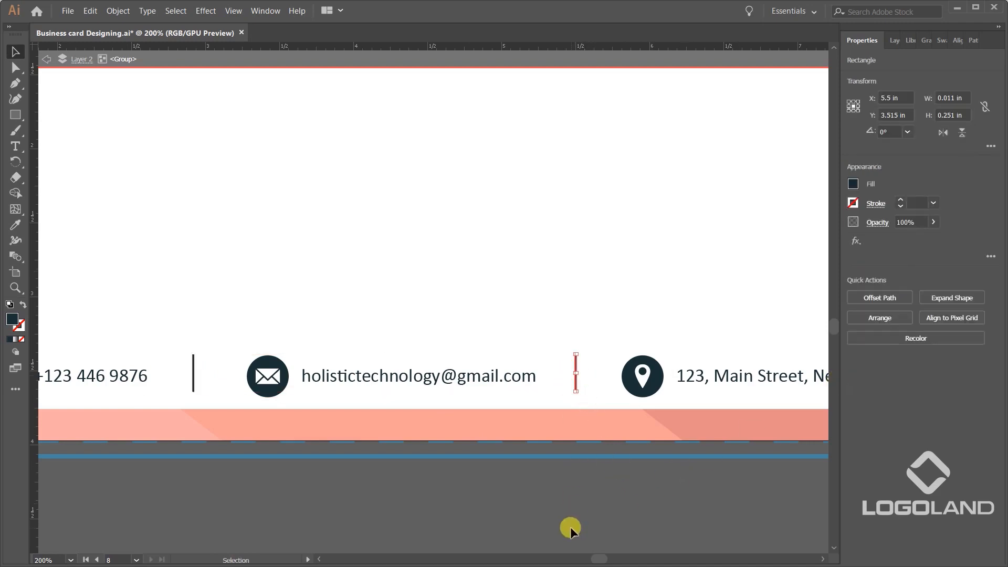
double_click(570, 525)
Copy the letterhead's dark logo block, 1.53 × 1.875 in, onto the empty canvas beside the envelope.
scroll(547, 474, "down", 4)
left_click_drag(286, 327, 337, 529)
left_click_drag(449, 79, 431, 145)
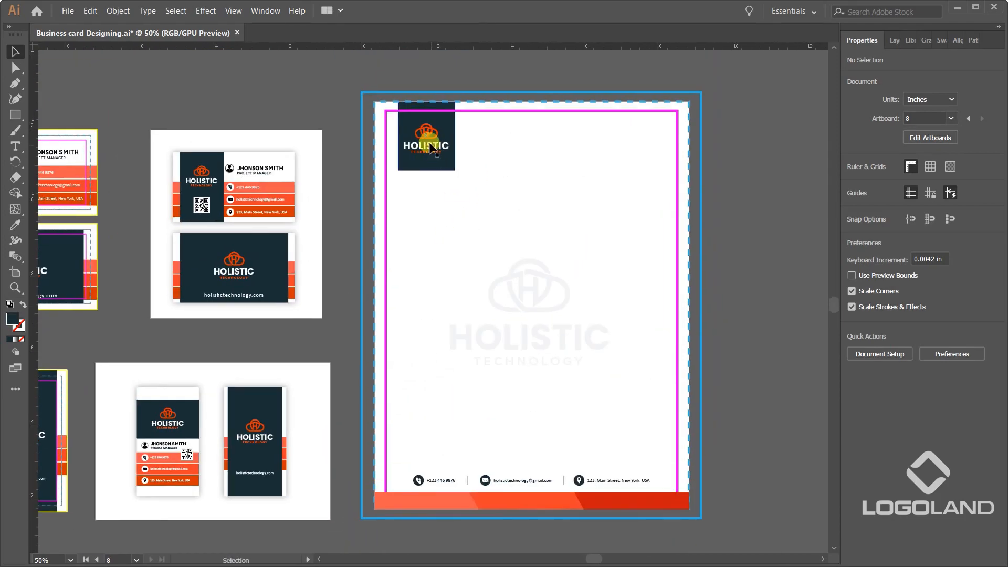
left_click(431, 148)
scroll(452, 167, "down", 2)
left_click_drag(450, 164, 659, 399)
Compare the business card, letterhead and envelope layouts to judge how the logo block should be used on the envelope.
scroll(663, 398, "up", 2)
left_click_drag(285, 236, 589, 337)
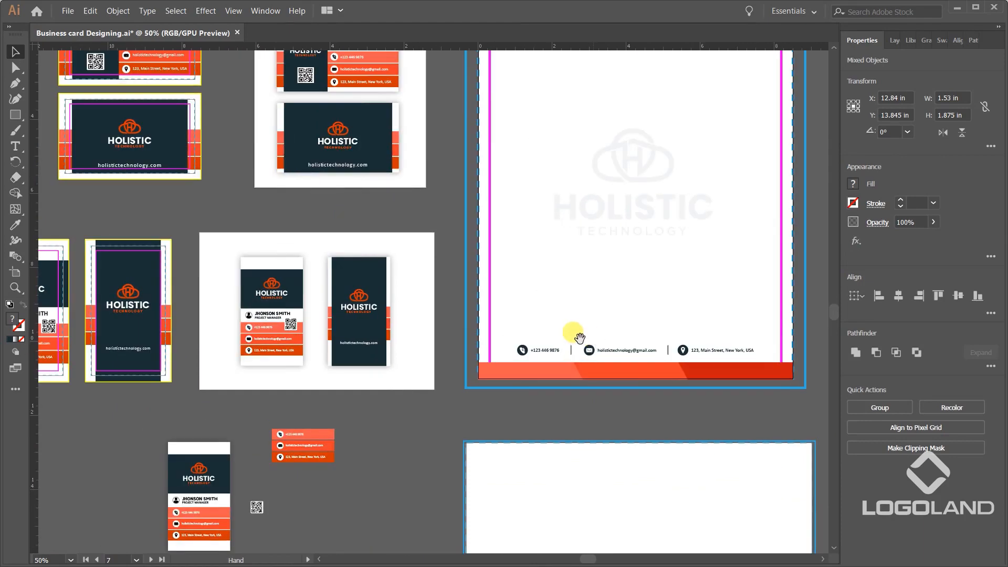
left_click_drag(239, 188, 450, 299)
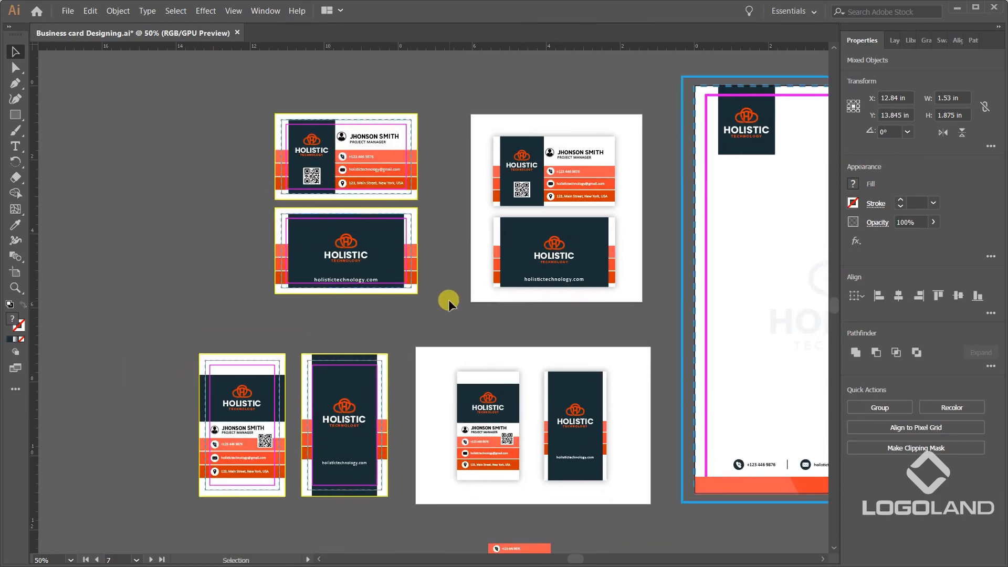
left_click_drag(587, 322, 473, 323)
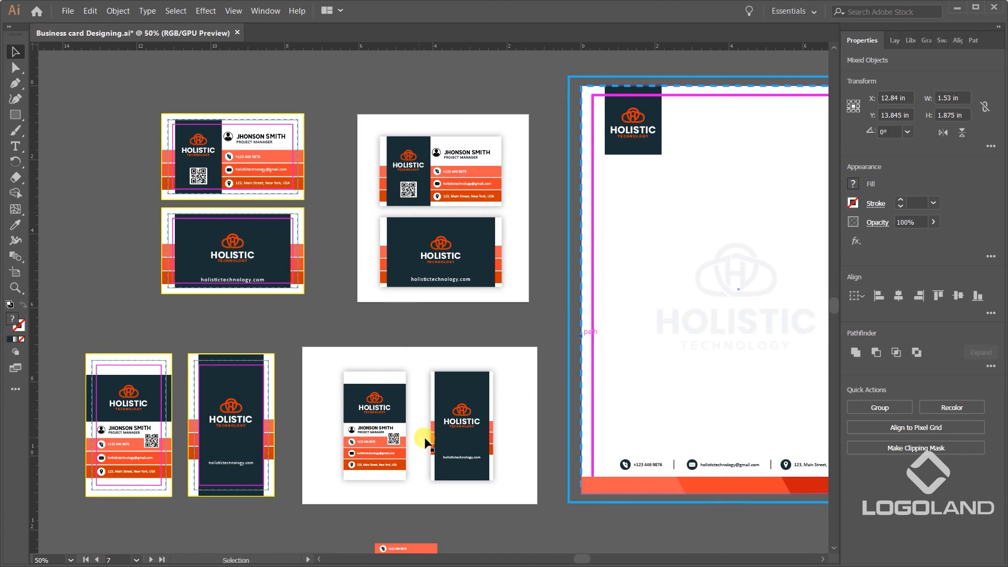
scroll(493, 450, "down", 1)
left_click_drag(529, 431, 407, 361)
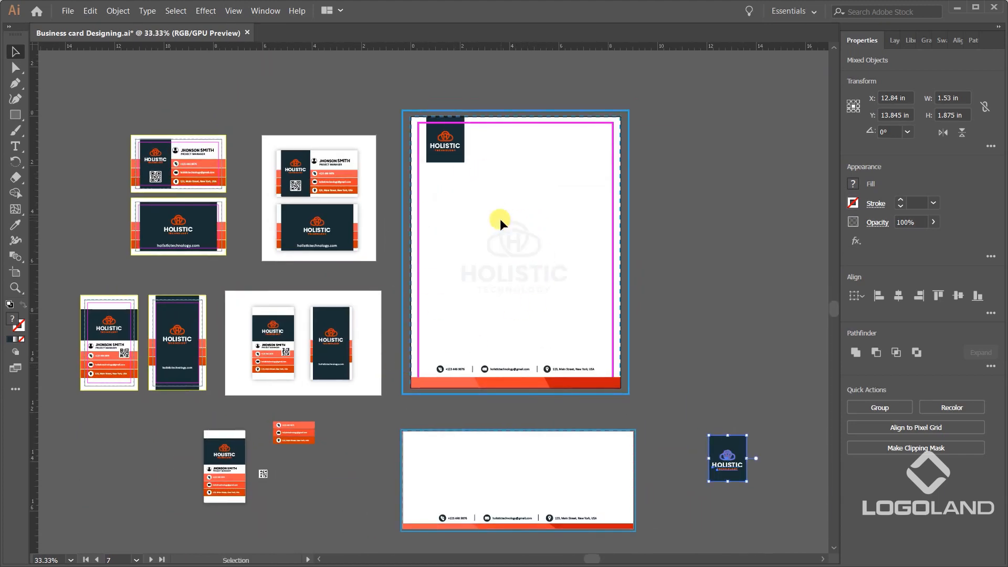
scroll(504, 360, "up", 2)
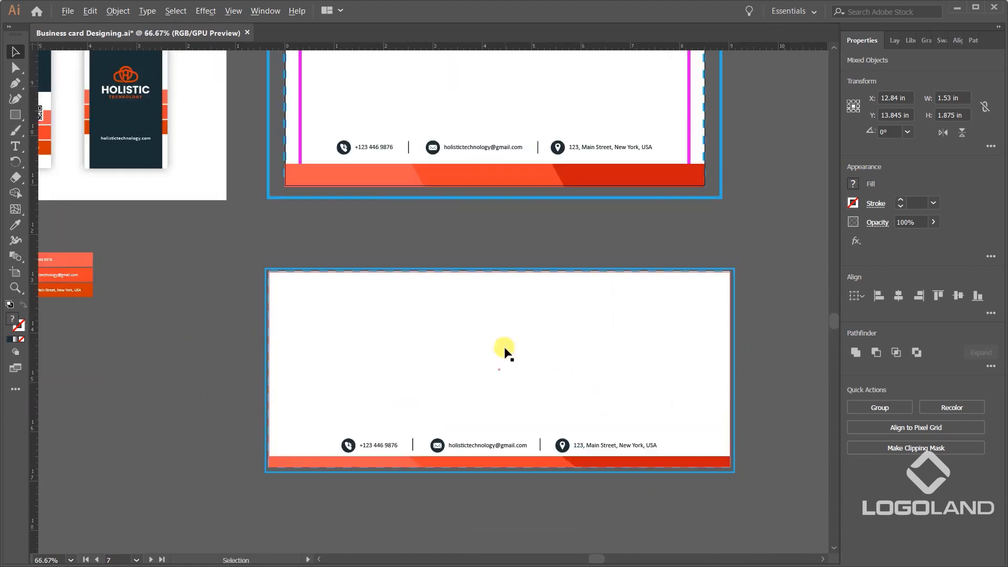
scroll(504, 352, "down", 1)
left_click_drag(580, 365, 546, 376)
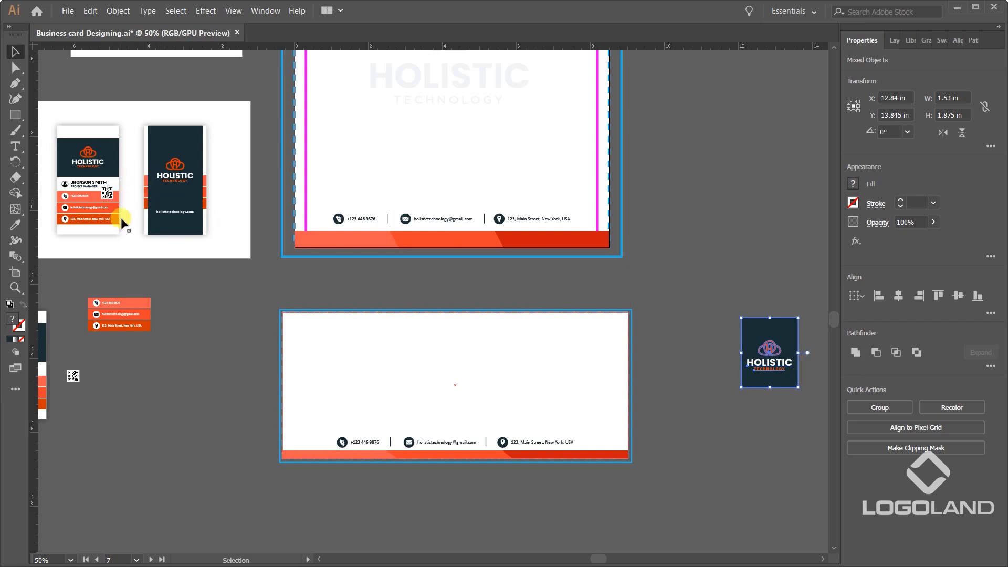
scroll(381, 421, "up", 1)
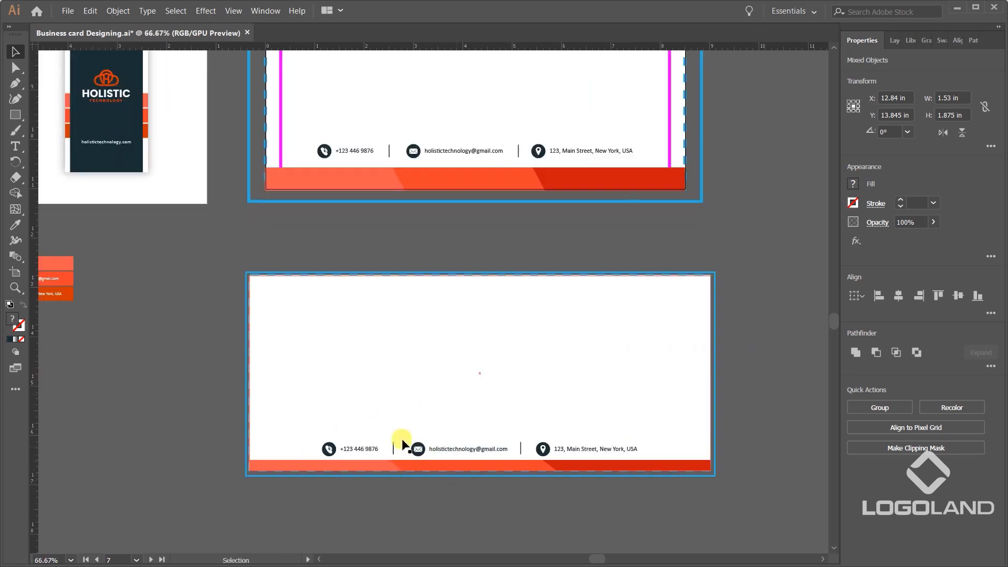
scroll(465, 423, "down", 1)
scroll(768, 347, "right", 1)
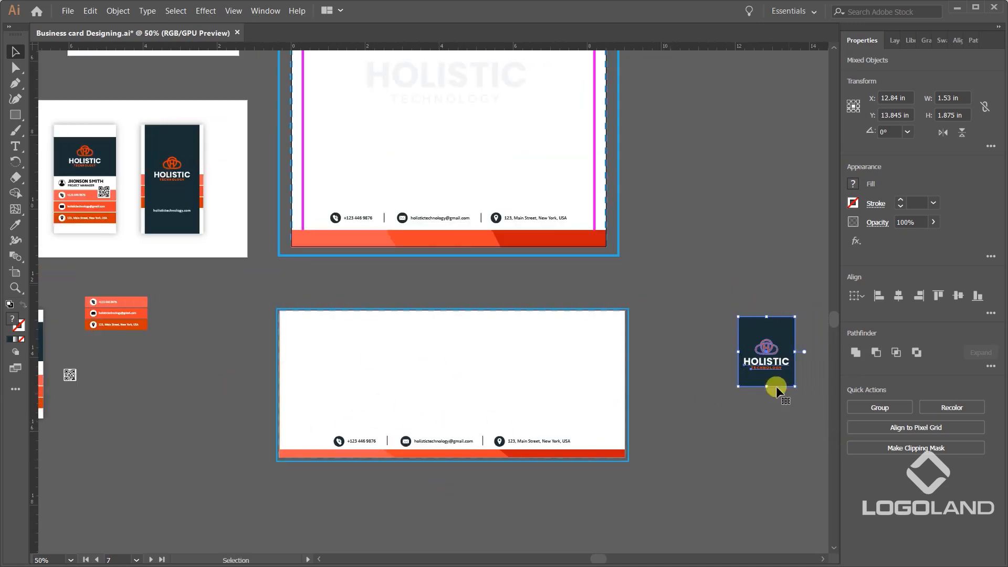
Move the dark logo block across to the empty canvas just outside the envelope's left edge.
left_click_drag(761, 354, 308, 344)
scroll(312, 351, "up", 2)
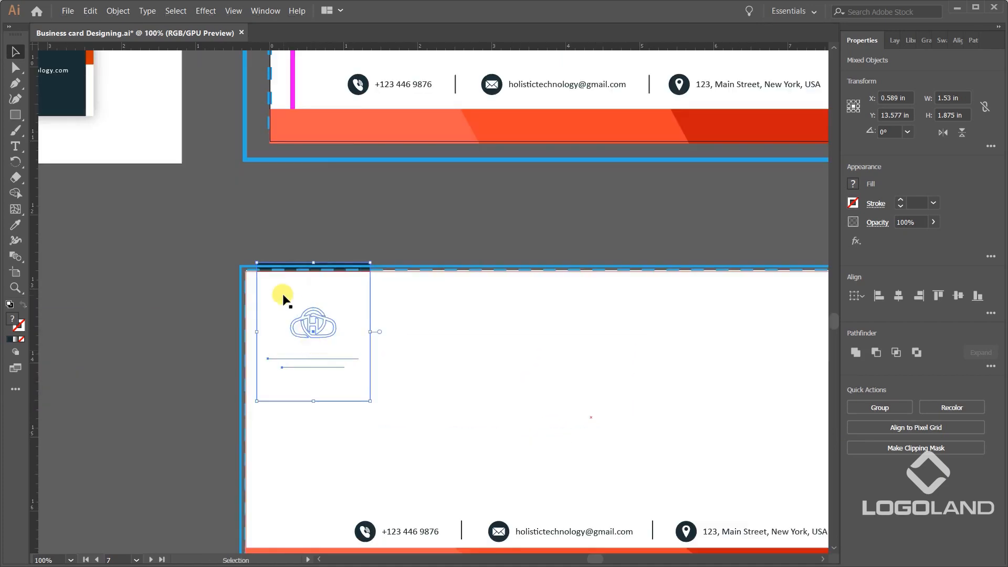
key("Left")
key("Left")
key("Left")
key("Left")
key("Left")
key("Left")
key("shift+Left")
key("shift+Left")
key("shift+Left")
key("shift+Left")
key("shift+Left")
key("shift+Left")
key("shift+Left")
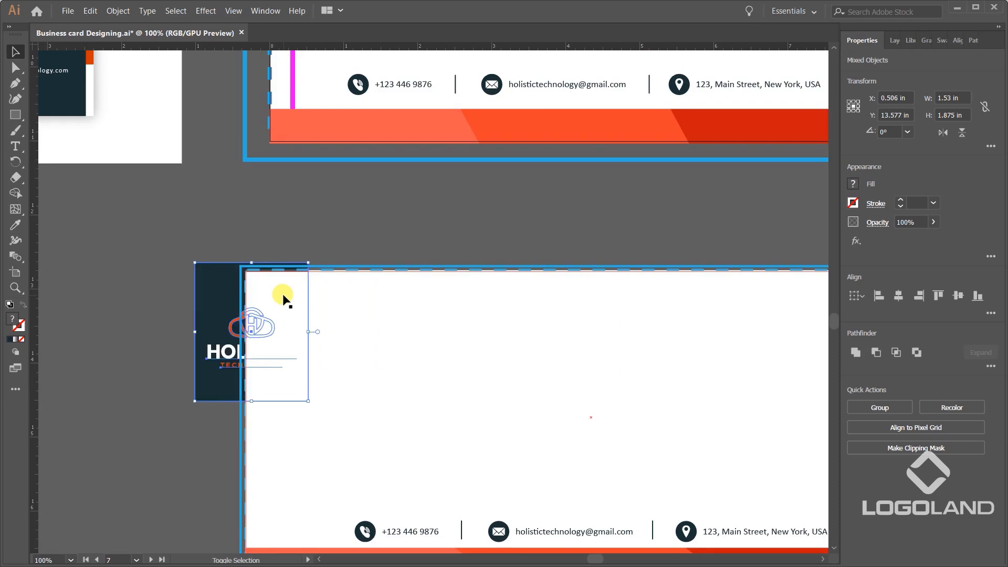
key("shift+Left")
key("shift+Left")
key("shift+Left")
key("shift+Left")
key("shift+Left")
key("shift+Left")
key("shift+Left")
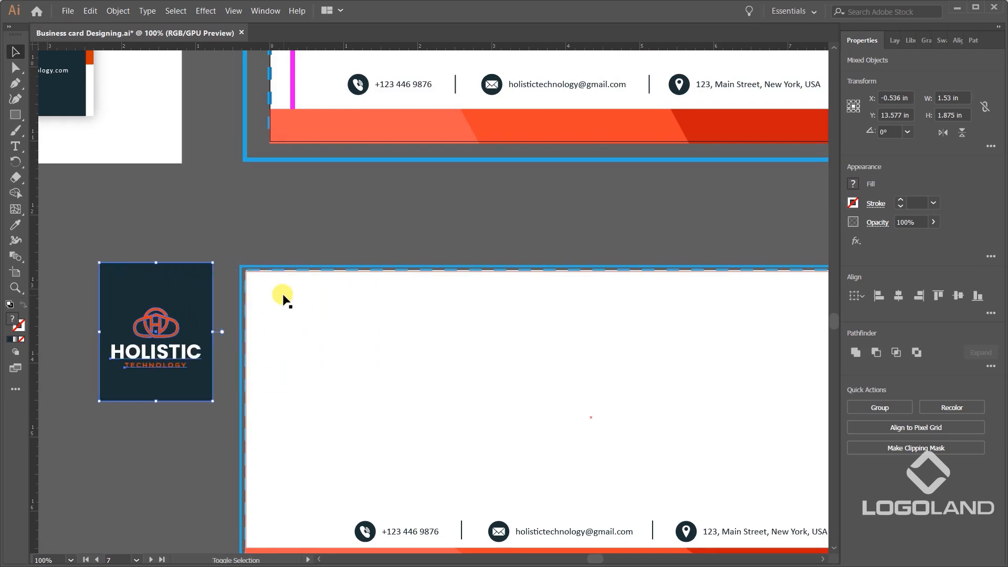
Scale the logo block down to 1.166 × 1.43 in and move it onto the envelope's upper-left corner.
scroll(326, 281, "down", 2)
scroll(452, 320, "up", 2)
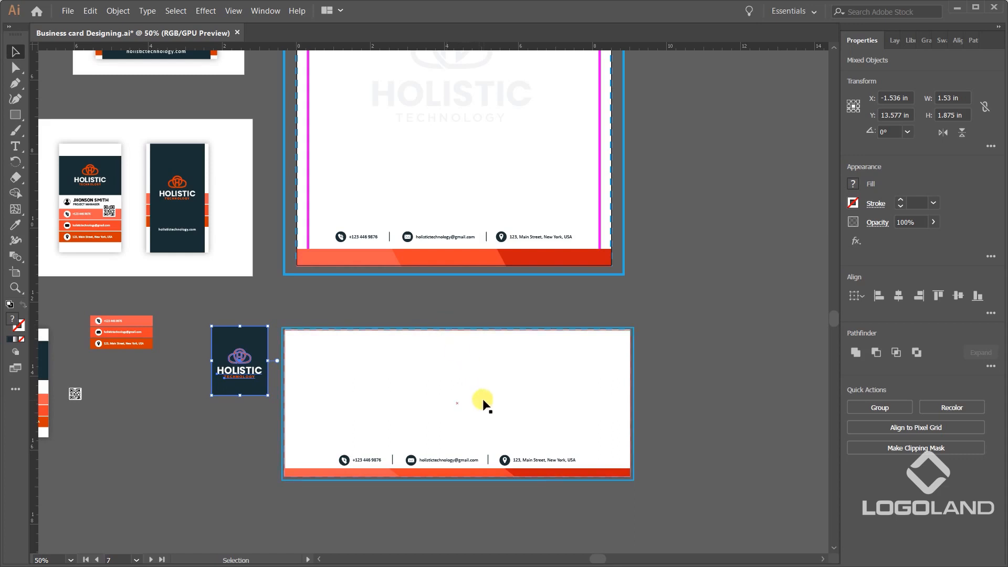
scroll(242, 377, "up", 1)
scroll(274, 310, "up", 2)
left_click_drag(278, 307, 239, 357)
left_click_drag(222, 382, 441, 345)
scroll(440, 345, "down", 3)
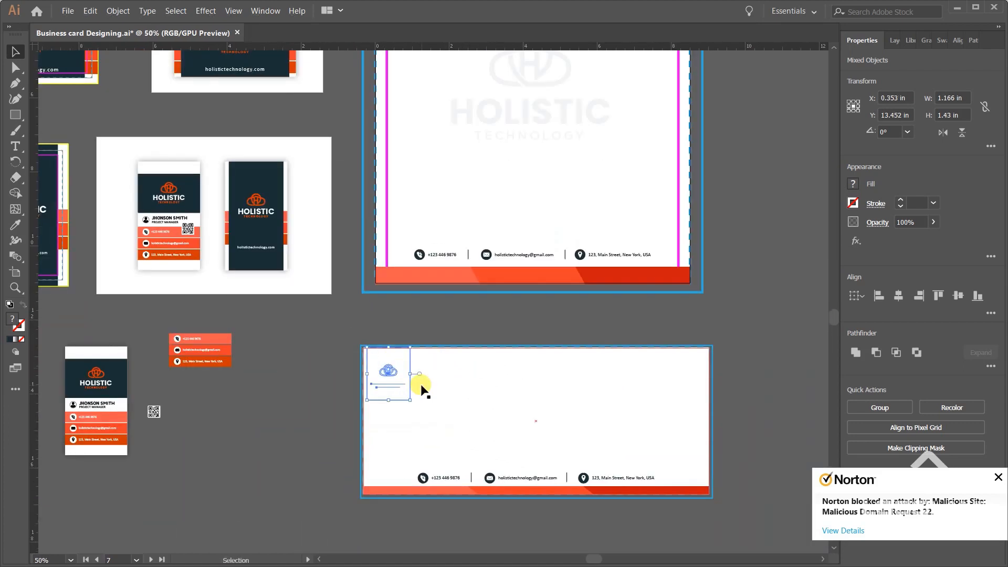
Move the reduced logo block off the envelope onto the empty canvas to its left.
left_click(418, 378)
left_click(410, 393)
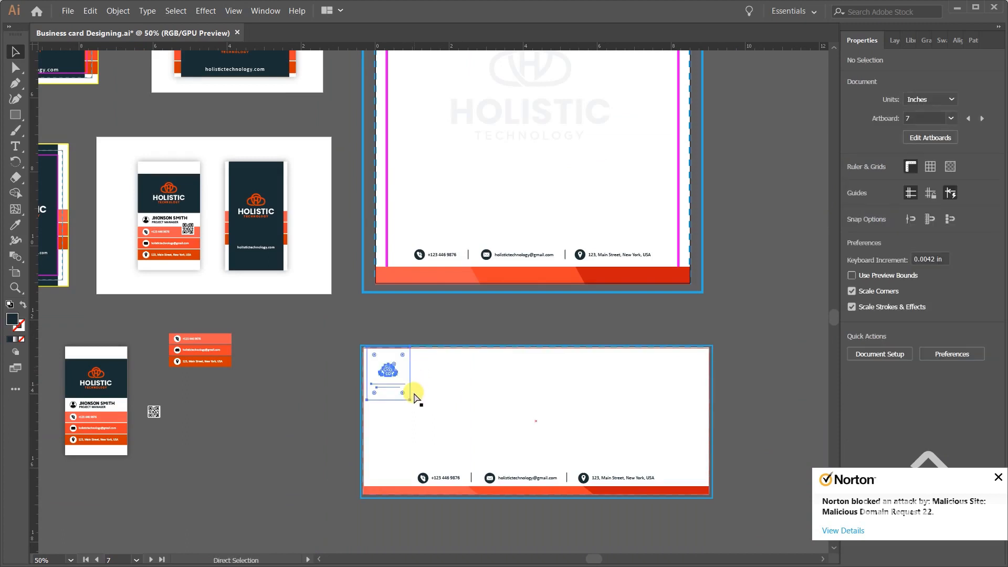
left_click_drag(394, 372, 280, 382)
left_click(292, 414)
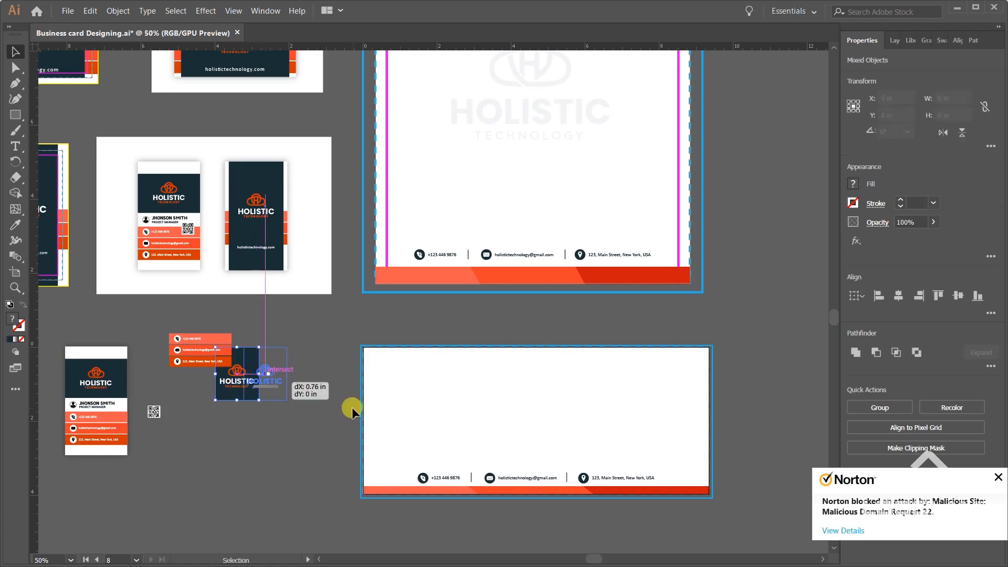
left_click(352, 408)
Send the envelope's white background behind its magenta safe-area guide.
scroll(429, 349, "up", 1)
left_click_drag(466, 376, 375, 411)
key("ctrl+z")
left_click_drag(489, 413, 377, 340)
key("ctrl+shift+[")
key("ctrl+2")
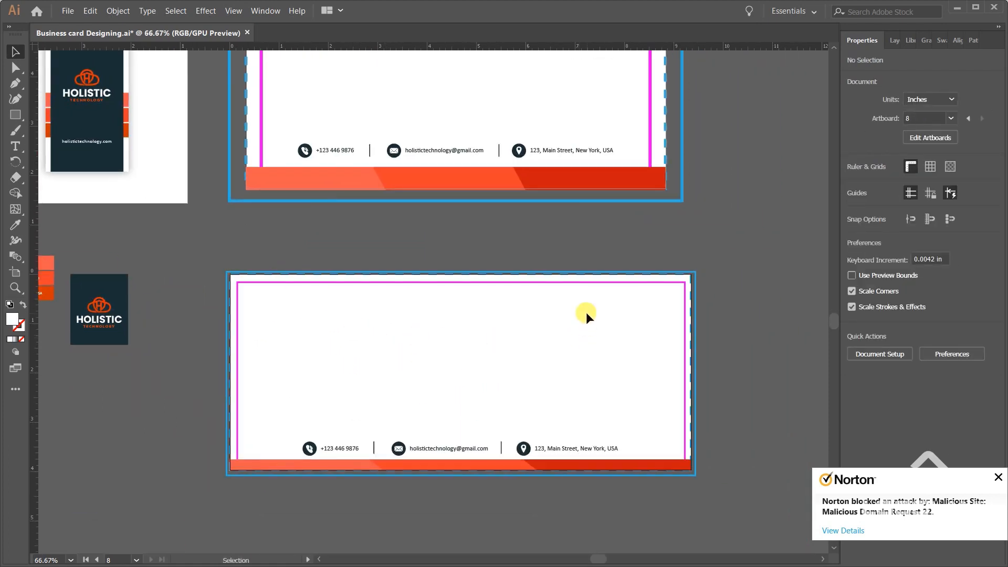
key("ctrl+z")
key("v")
Move the logo block onto the envelope's upper-left corner, centred at X 0.638 in, Y 0.715 in.
left_click(149, 292)
left_click_drag(65, 250, 135, 348)
left_click_drag(104, 318, 265, 316)
scroll(258, 306, "up", 2)
left_click(124, 286)
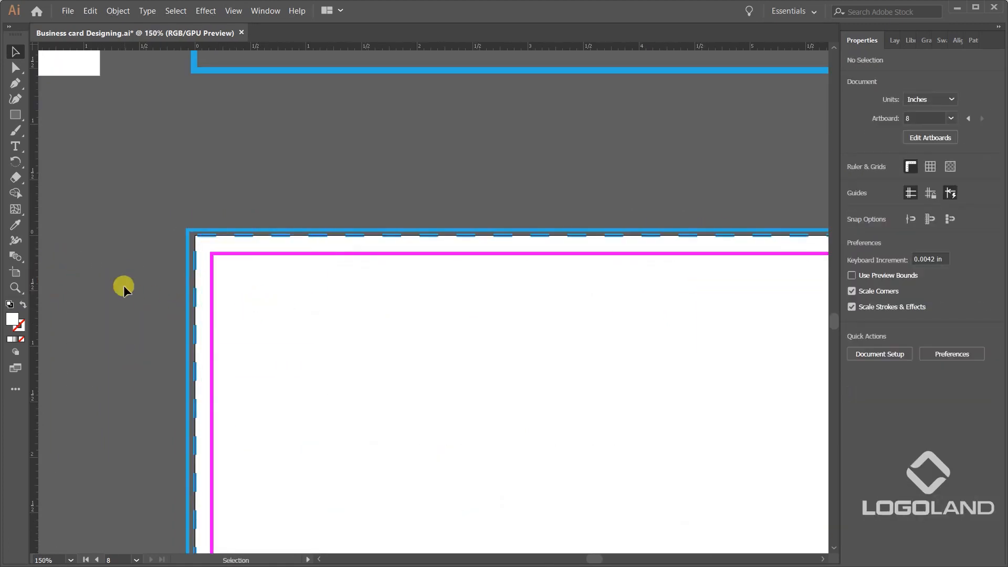
Cut the logo block from Layer 1 and paste it in the same place on Layer 2.
left_click(256, 331)
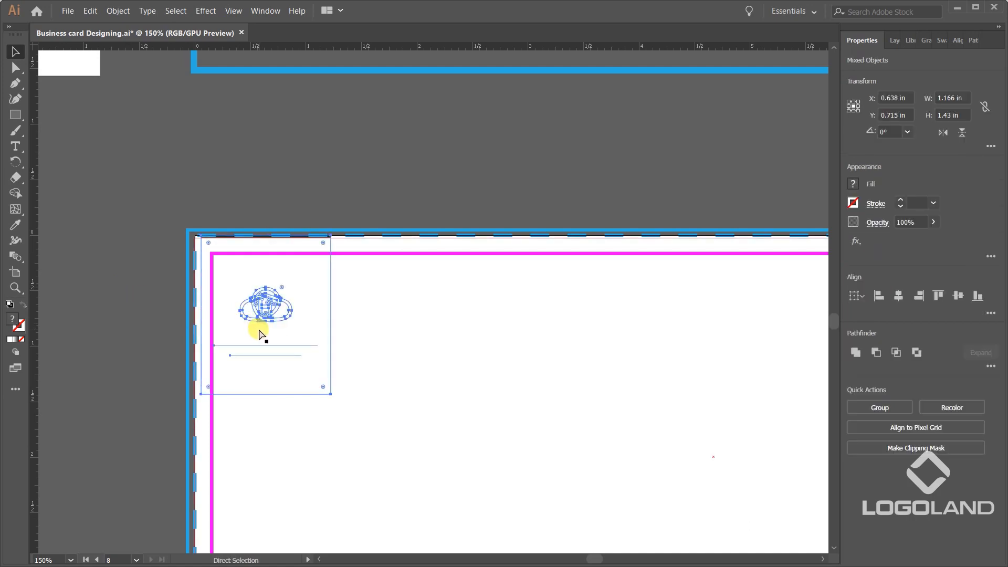
left_click(263, 334)
scroll(417, 270, "down", 4)
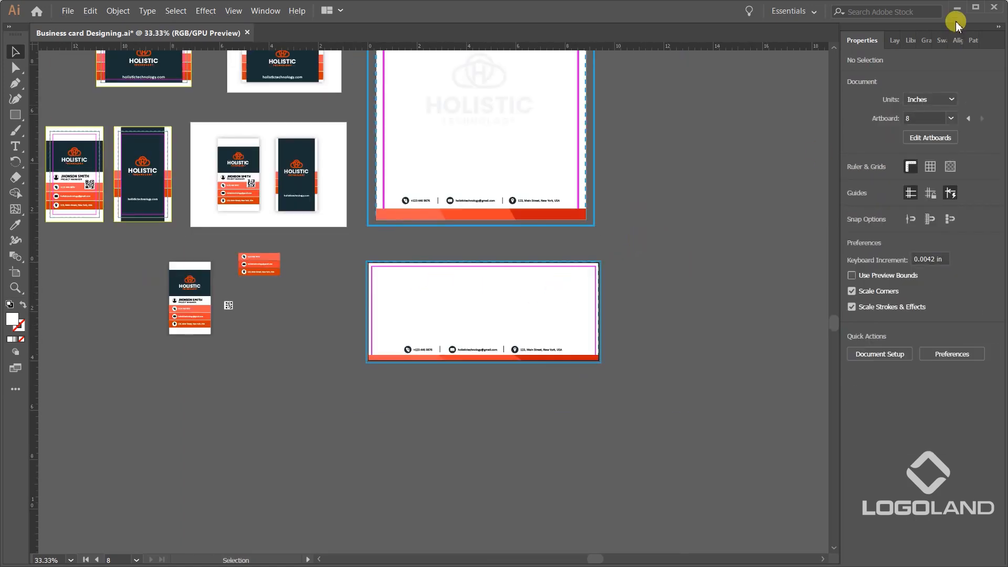
left_click(892, 39)
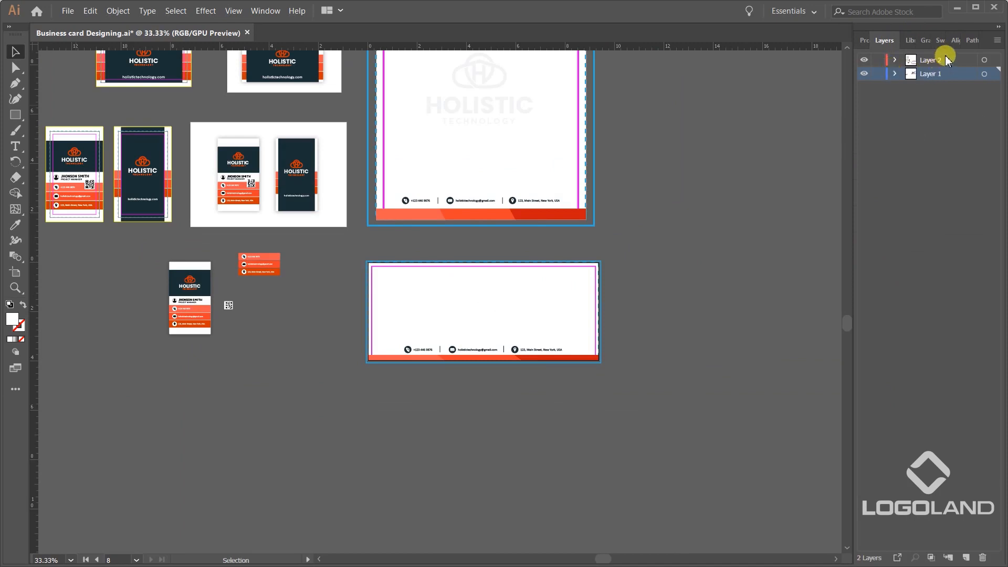
key("ctrl+v")
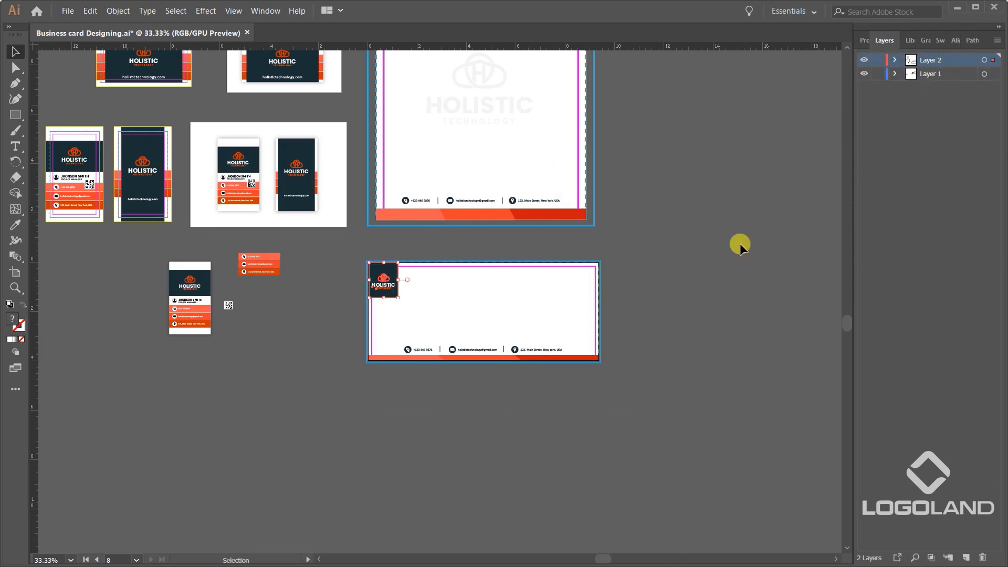
Shift the logo block right to sit inside the left safe-area guide, flush with the envelope's top edge.
key("ctrl+equal")
key("ctrl+equal")
key("ctrl+equal")
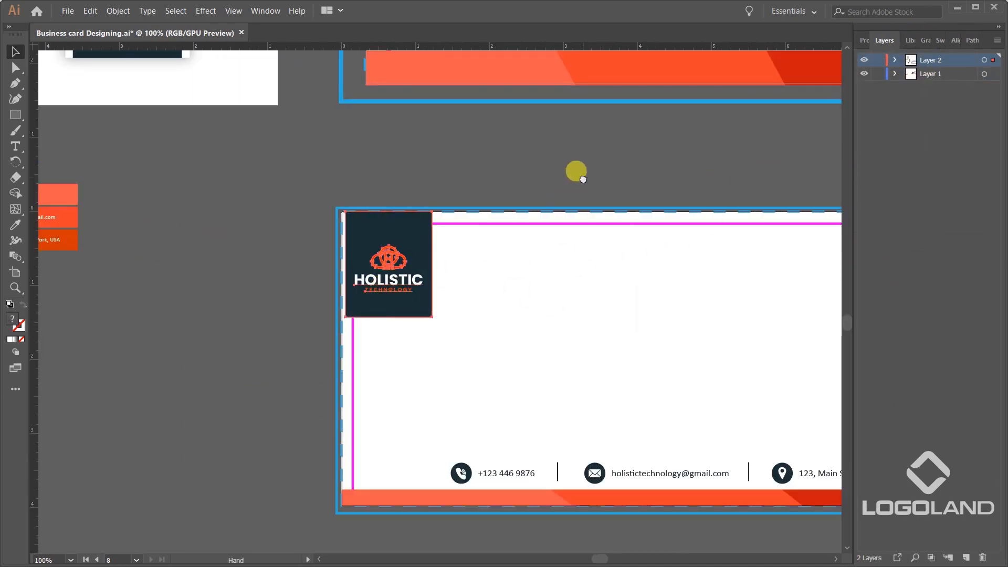
left_click_drag(577, 172, 528, 197)
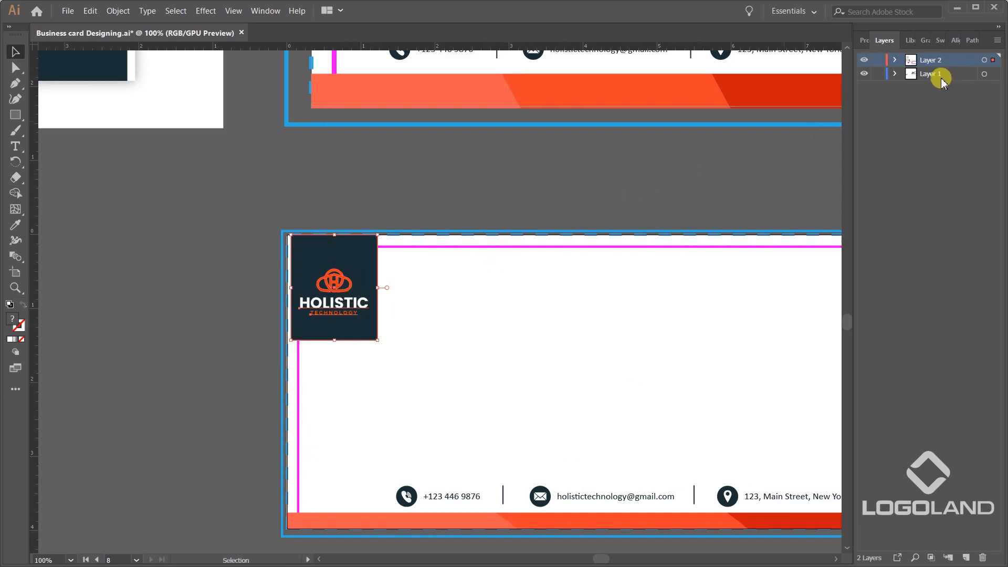
key("ctrl+equal")
mouse_move(332, 270)
left_mouse_down()
mouse_move(397, 268)
mouse_move(328, 263)
left_mouse_up()
key("ctrl+equal")
key("ctrl+equal")
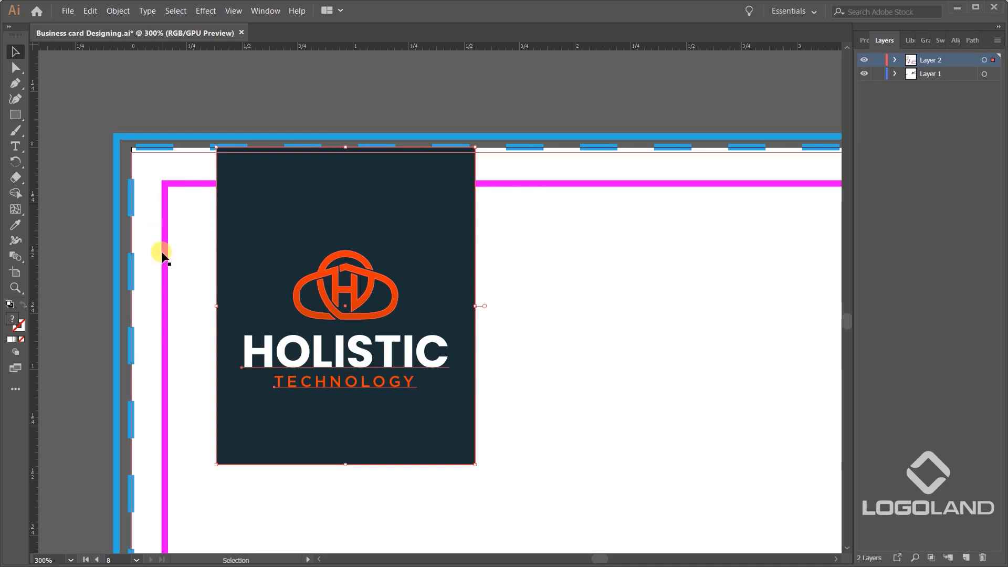
key("ctrl+minus")
key("ctrl+minus")
key("ctrl+minus")
key("ctrl+minus")
left_click(453, 165)
Review the envelope's logo block and footer against the letterhead and business card layouts.
scroll(241, 295, "up", 2)
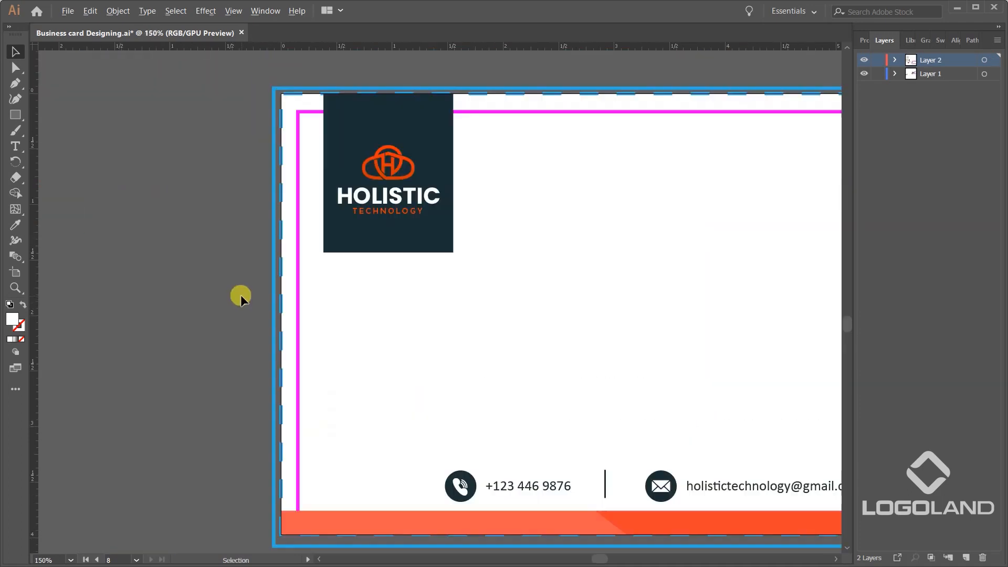
scroll(310, 193, "down", 2)
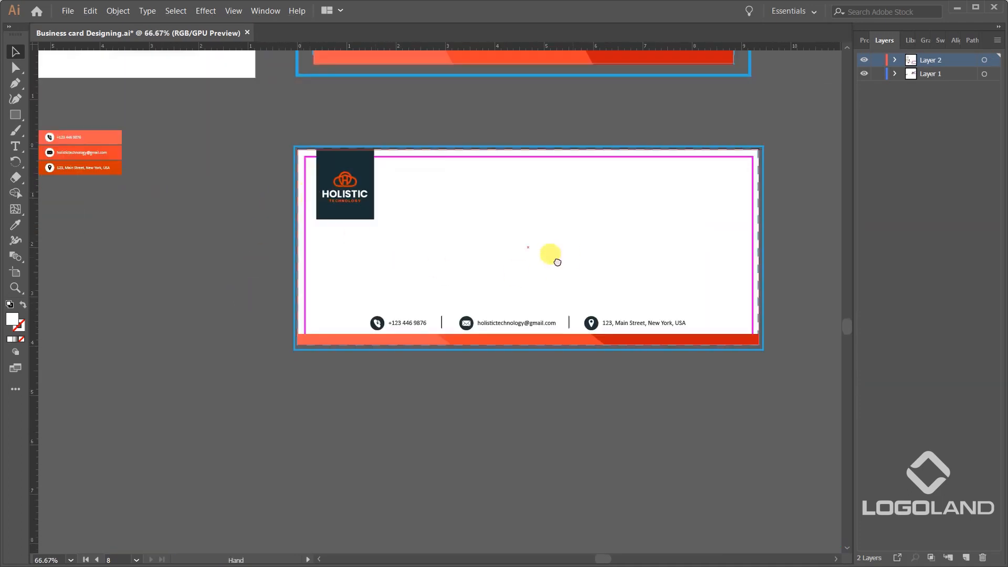
left_click_drag(568, 251, 495, 268)
scroll(522, 405, "up", 1)
left_click_drag(521, 406, 528, 467)
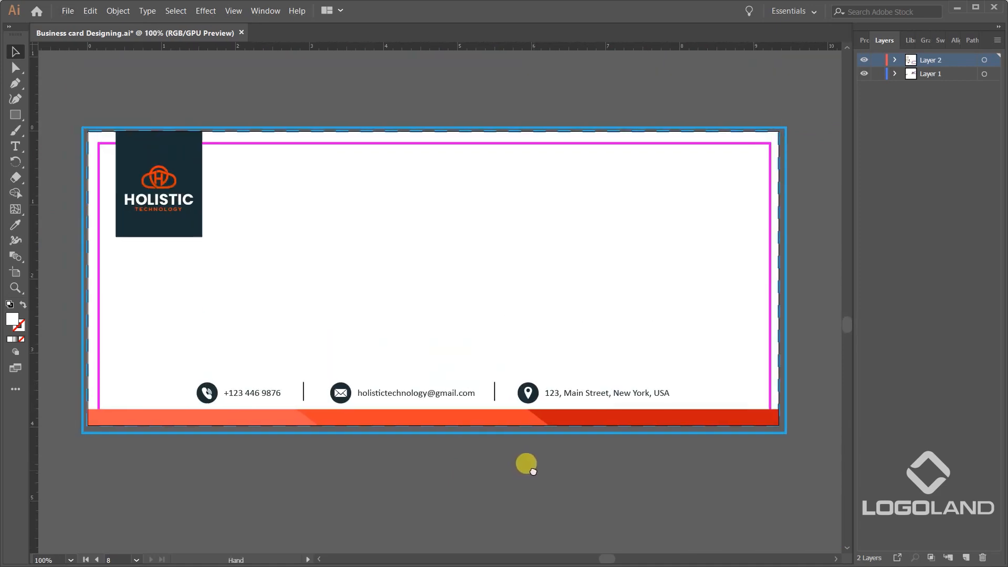
scroll(544, 488, "down", 2)
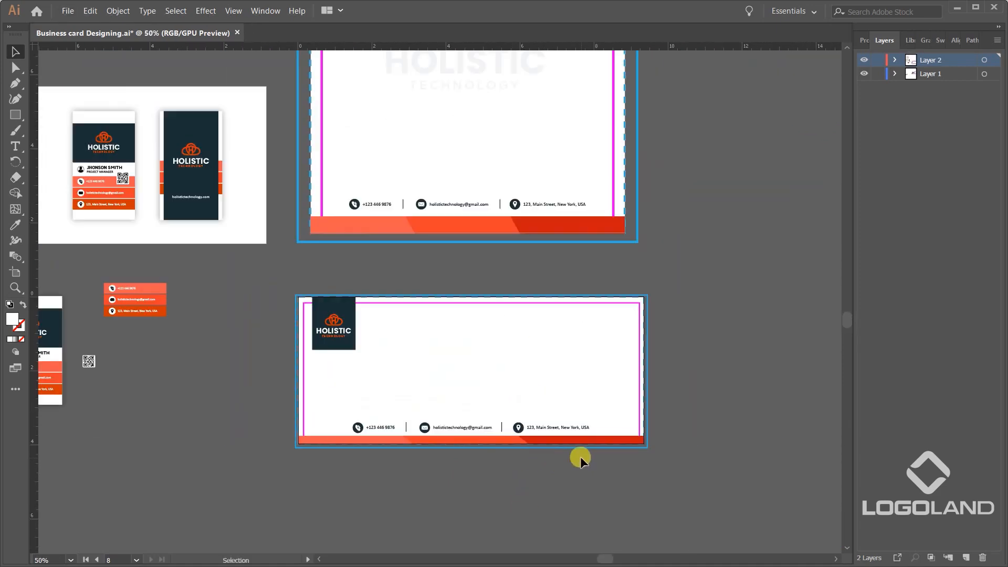
left_click_drag(697, 367, 669, 380)
left_click_drag(369, 341, 236, 320)
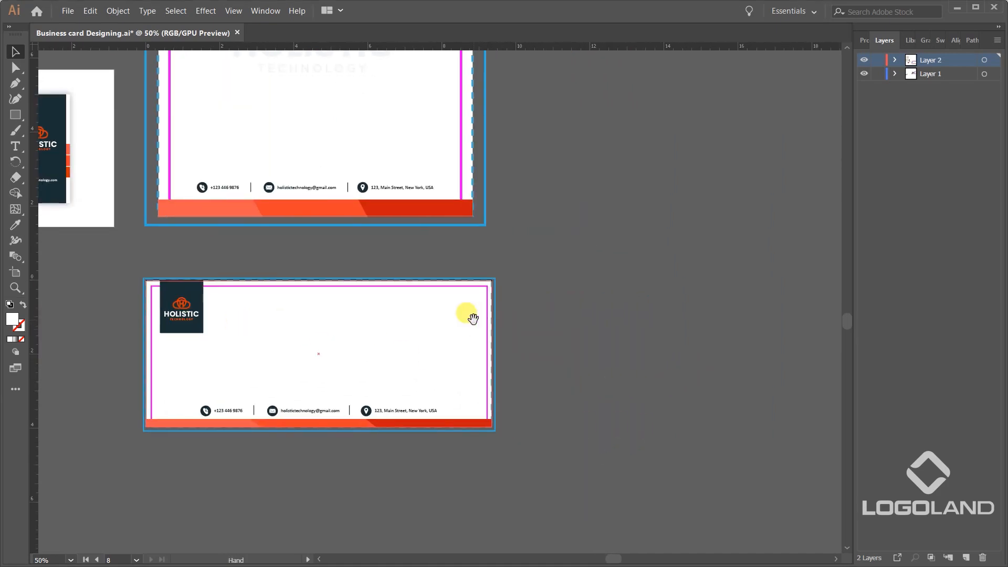
left_click_drag(467, 314, 609, 325)
left_click_drag(277, 326, 211, 328)
Isolate the logo group, copy its cloud-shaped H icon, and leave the isolation.
scroll(249, 314, "up", 2)
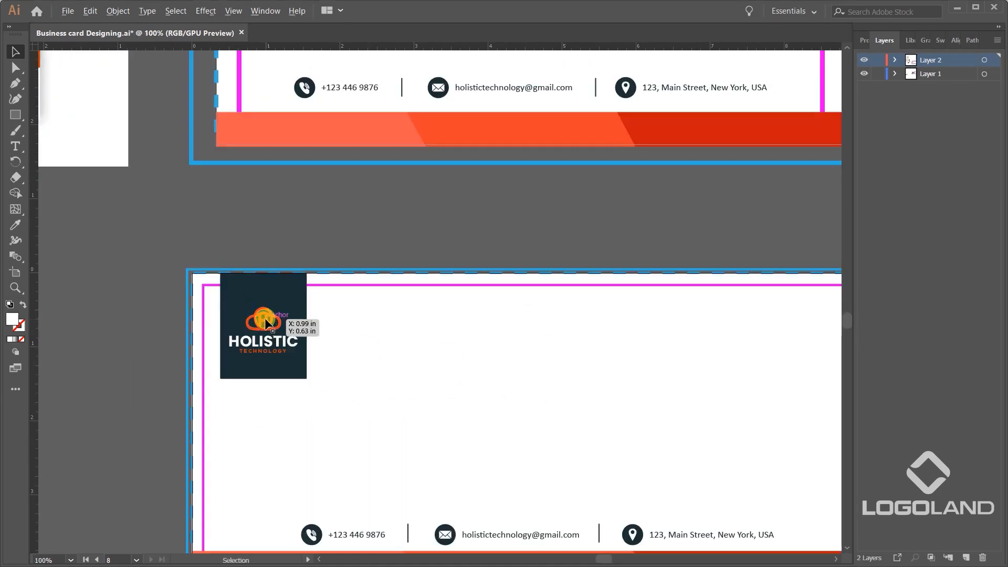
scroll(278, 318, "up", 3)
double_click(279, 311)
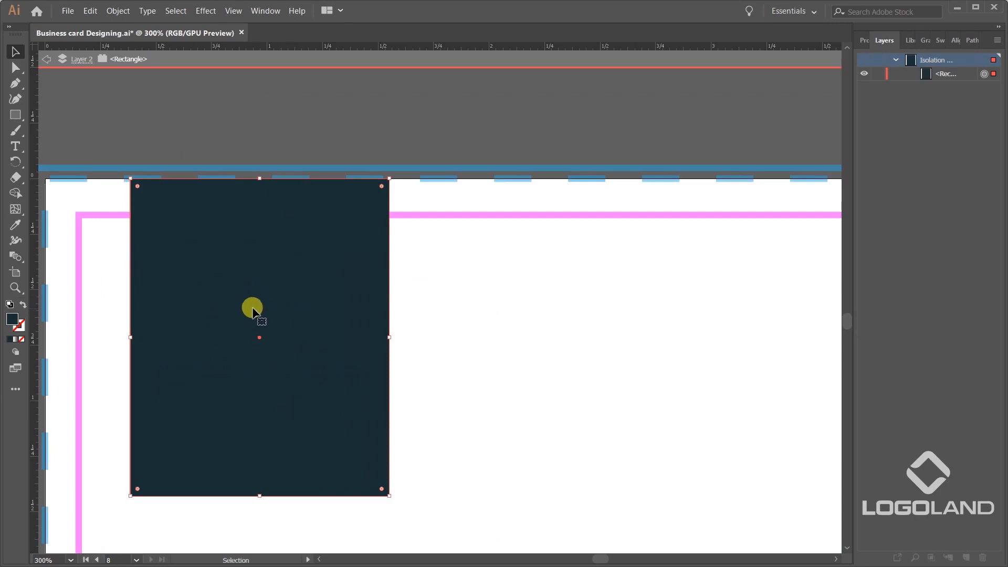
double_click(329, 133)
left_click(299, 309)
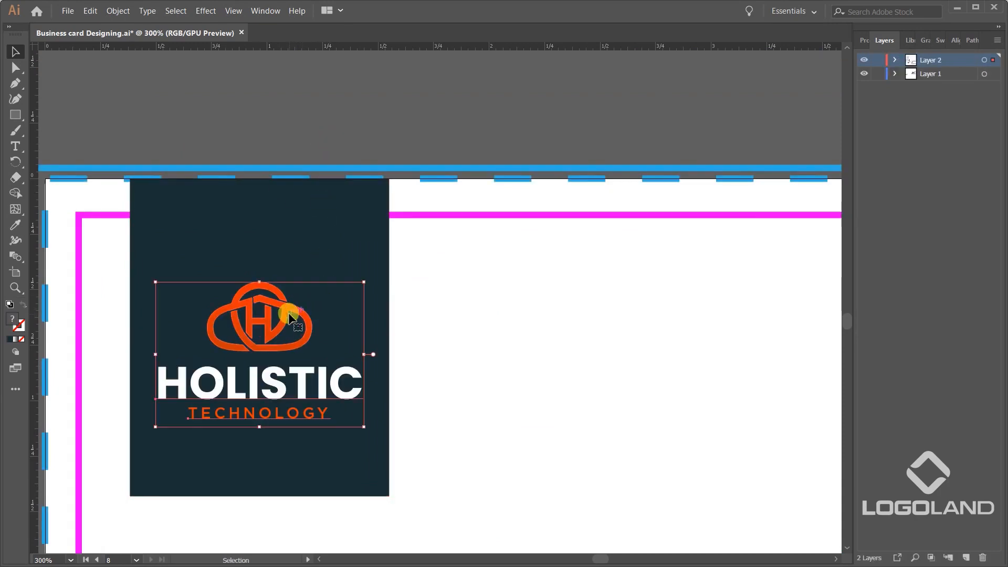
double_click(288, 311)
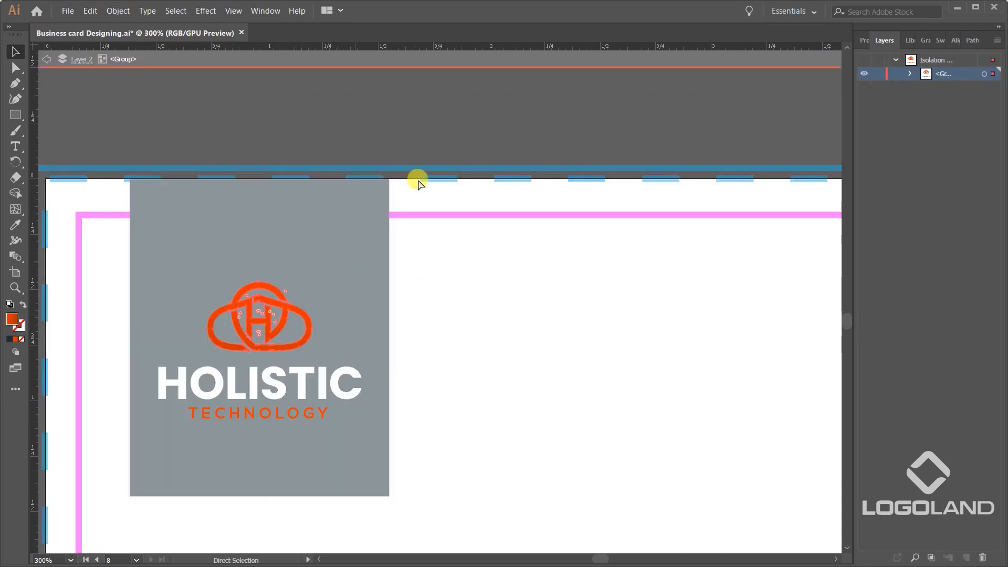
double_click(442, 134)
Place a separate copy of the H icon, enlarged to 1.774 × 1.165 in, near the envelope's lower-right corner.
scroll(442, 135, "down", 4)
left_click_drag(635, 271, 400, 304)
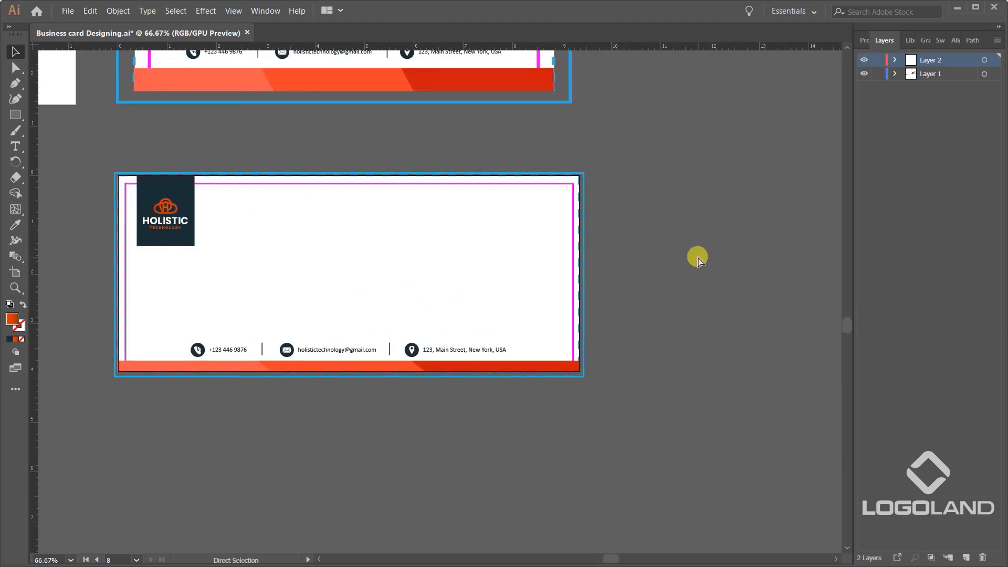
left_click_drag(167, 207, 543, 251)
scroll(543, 294, "up", 2)
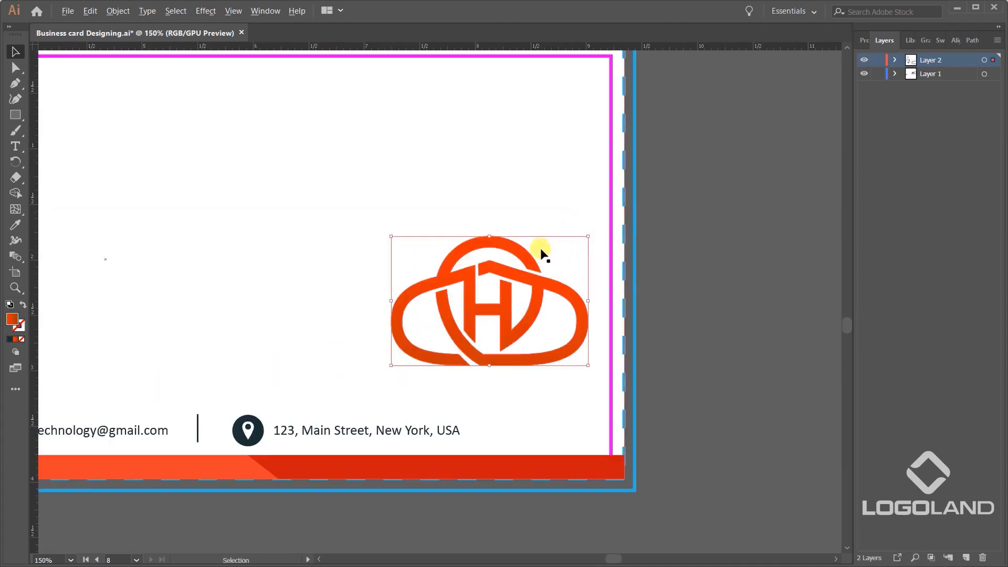
scroll(543, 250, "down", 2)
left_click_drag(606, 261, 637, 321)
scroll(579, 318, "up", 1)
left_click_drag(564, 335, 525, 368)
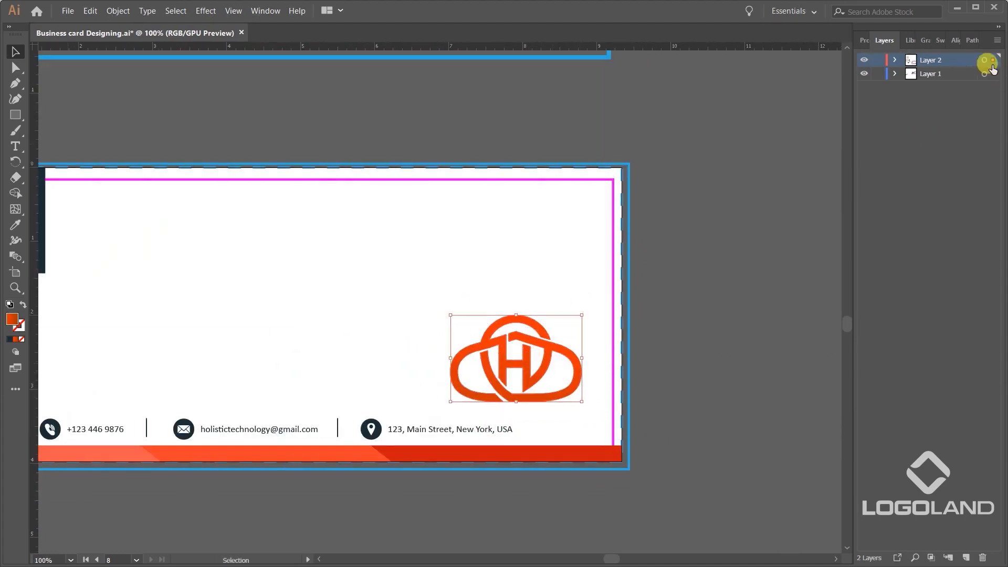
Fill the enlarged icon with black and set its opacity to 17%.
left_click(865, 40)
left_click(853, 184)
left_click(737, 231)
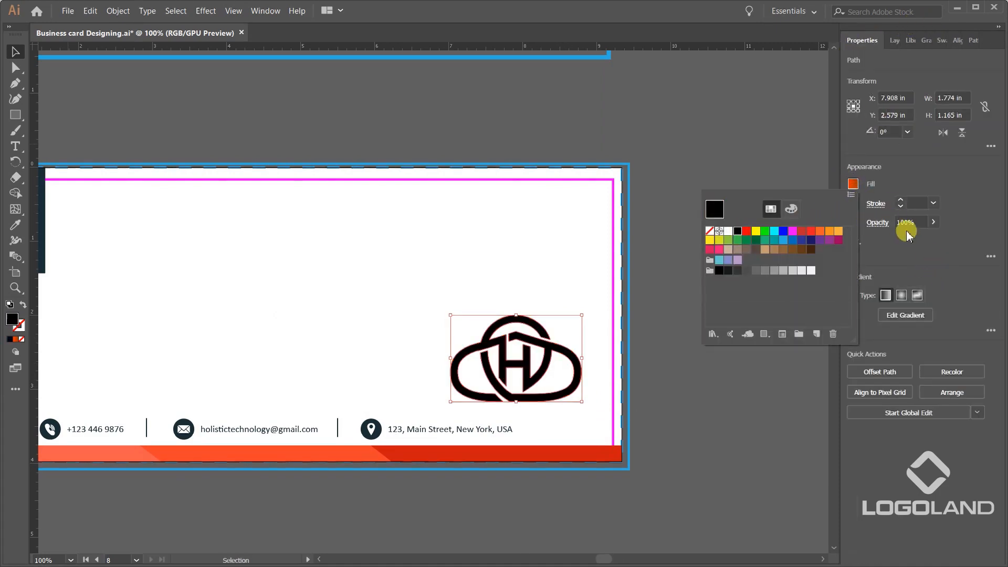
left_click(933, 227)
left_click_drag(924, 245, 893, 237)
left_click(716, 366)
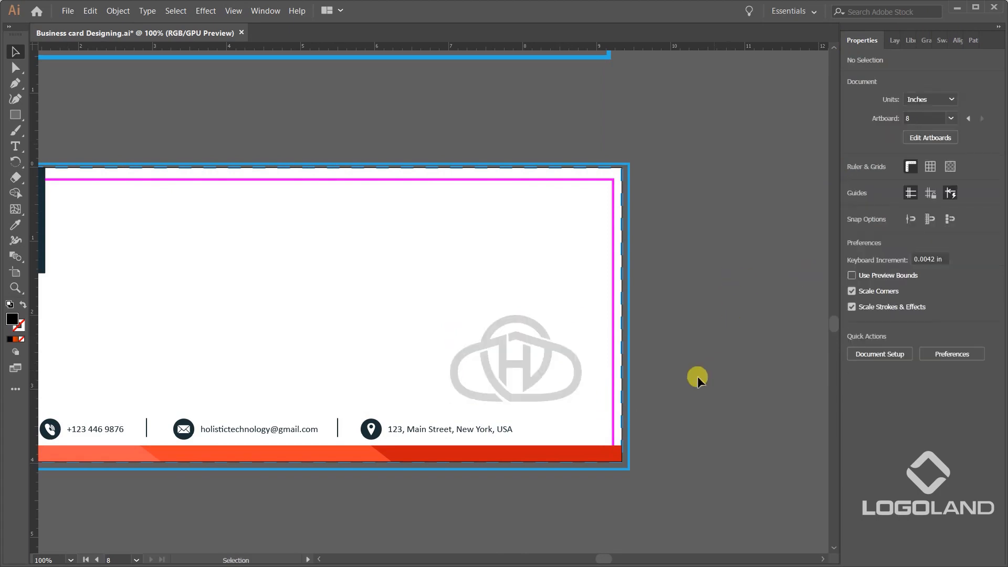
Lower the enlarged icon's opacity to 6%.
left_click(554, 349)
left_click(935, 223)
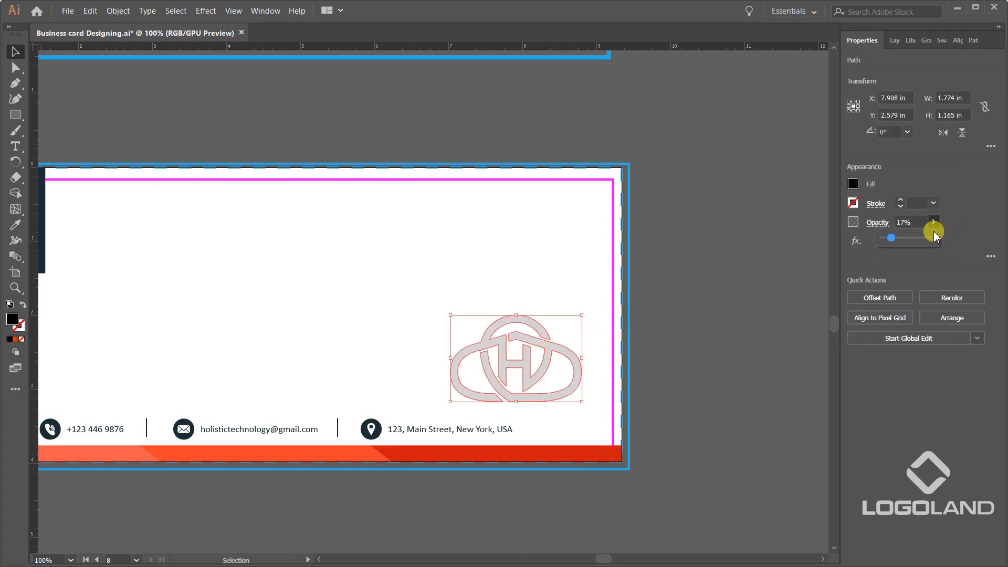
left_click_drag(888, 241, 888, 241)
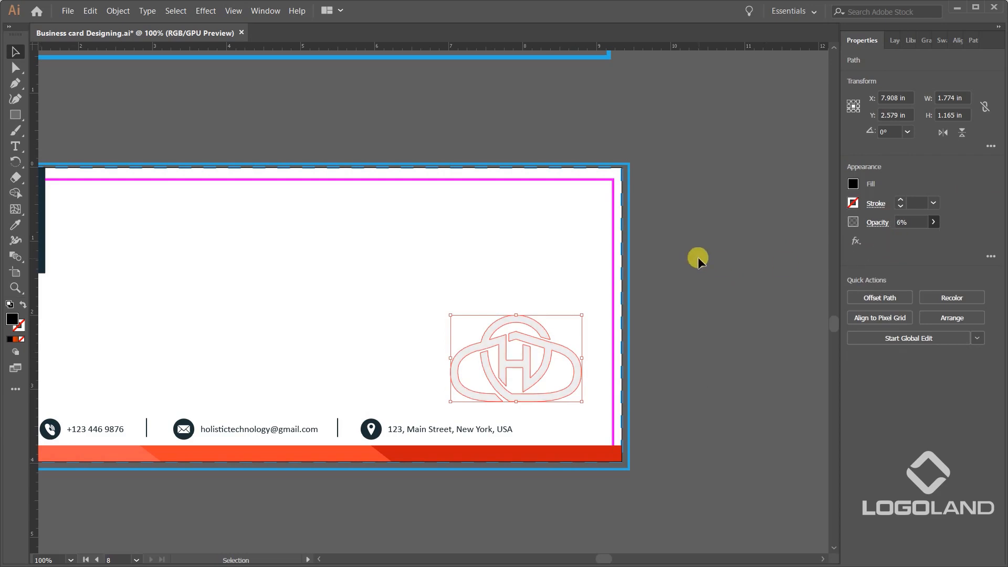
left_click(697, 257)
Enlarge the faint icon proportionally and move it down over the envelope's lower-right corner.
left_click(521, 342)
left_click_drag(450, 315, 363, 273)
left_click_drag(524, 317, 558, 371)
left_click(807, 359)
key("ctrl+minus")
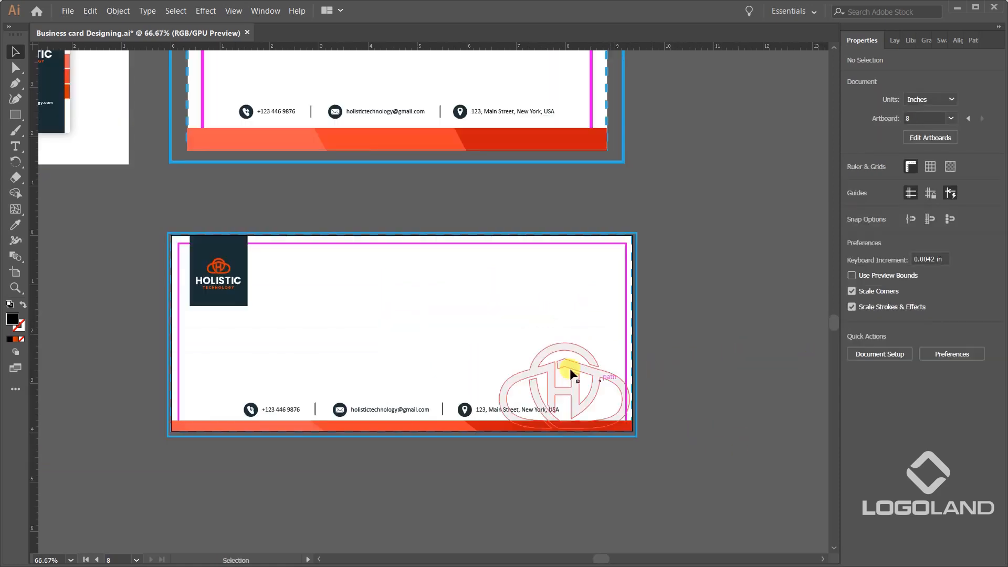
Raise the watermark icon above the footer strip and nudge it left inside the right safe-area guide.
key("ctrl+plus")
key("ctrl+plus")
left_click_drag(572, 368, 571, 315)
left_click(791, 348)
left_click_drag(669, 348, 649, 348)
key("ctrl+minus")
key("ctrl+minus")
key("ctrl+plus")
left_click(771, 375)
scroll(725, 301, "up", 1)
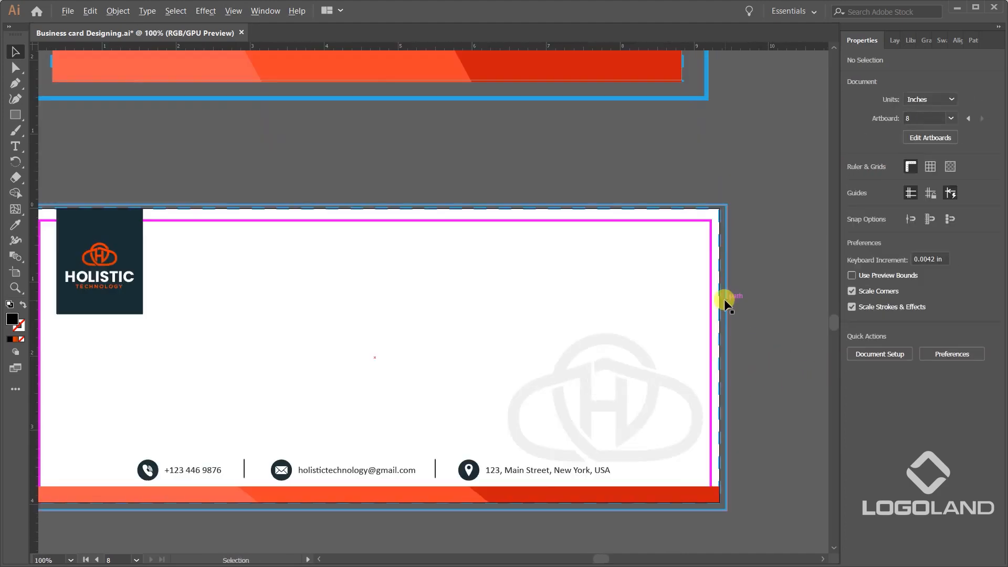
left_click_drag(428, 252, 493, 269)
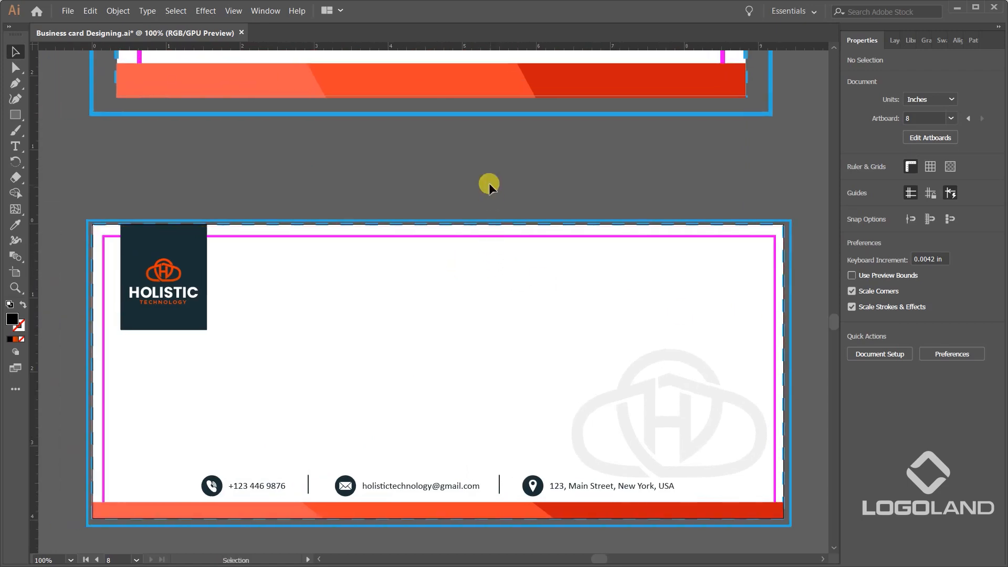
Review the finished envelope alongside the letterhead and the business card designs.
scroll(489, 184, "down", 2)
left_click_drag(502, 181, 489, 211)
scroll(508, 314, "up", 1)
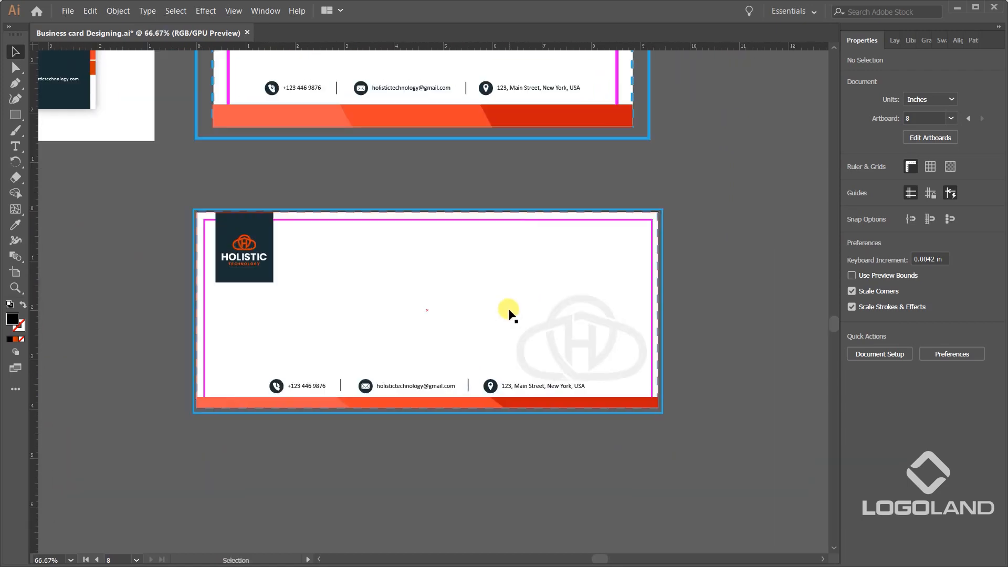
left_click_drag(412, 279, 405, 374)
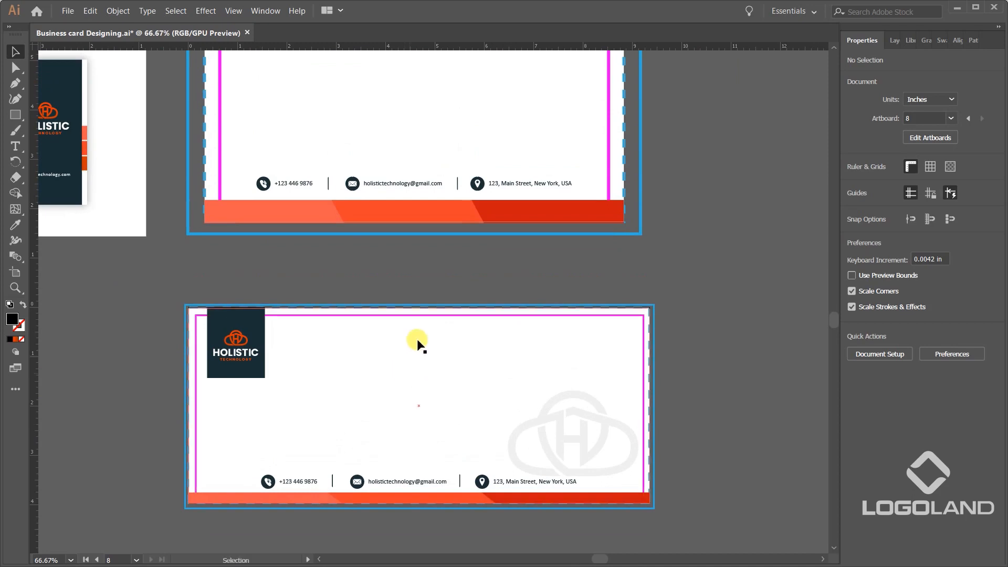
scroll(422, 328, "down", 3)
left_click_drag(614, 285, 600, 313)
scroll(491, 245, "up", 1)
left_click_drag(560, 200, 516, 238)
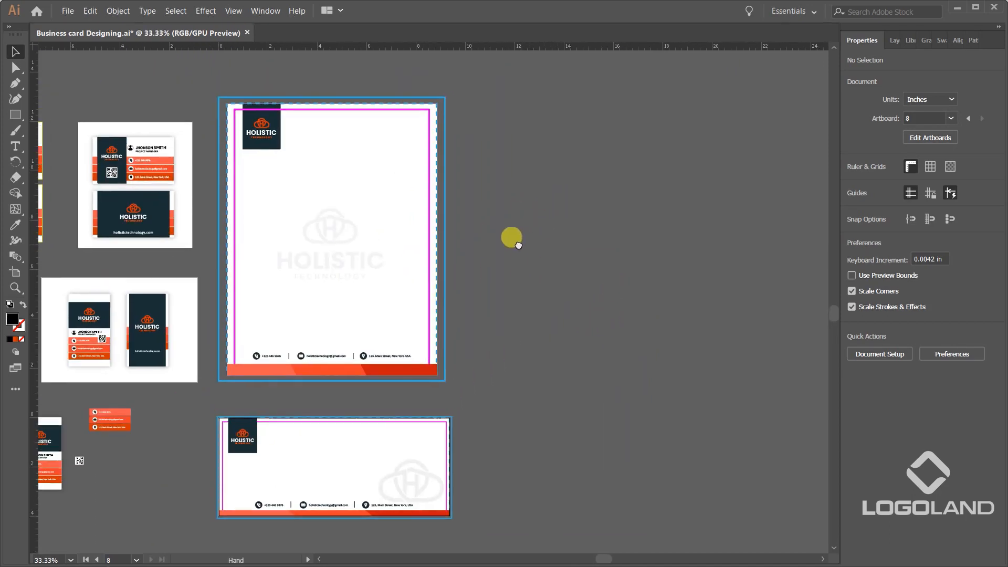
scroll(517, 241, "down", 1)
left_click_drag(599, 250, 538, 249)
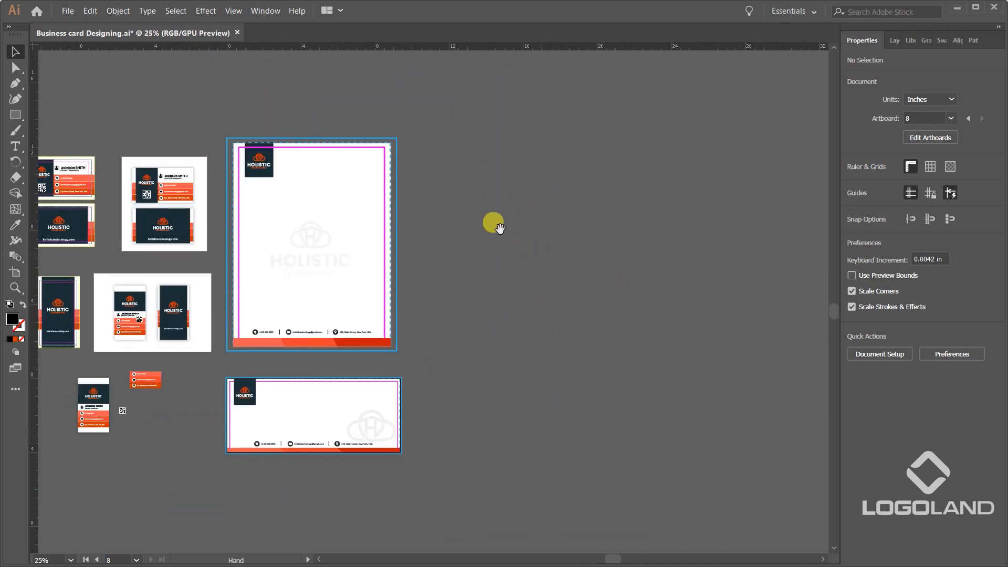
Draw a background rectangle about 12.06 × 15.57 in in the empty area beside the letterhead and fill it with light grey.
left_click(20, 115)
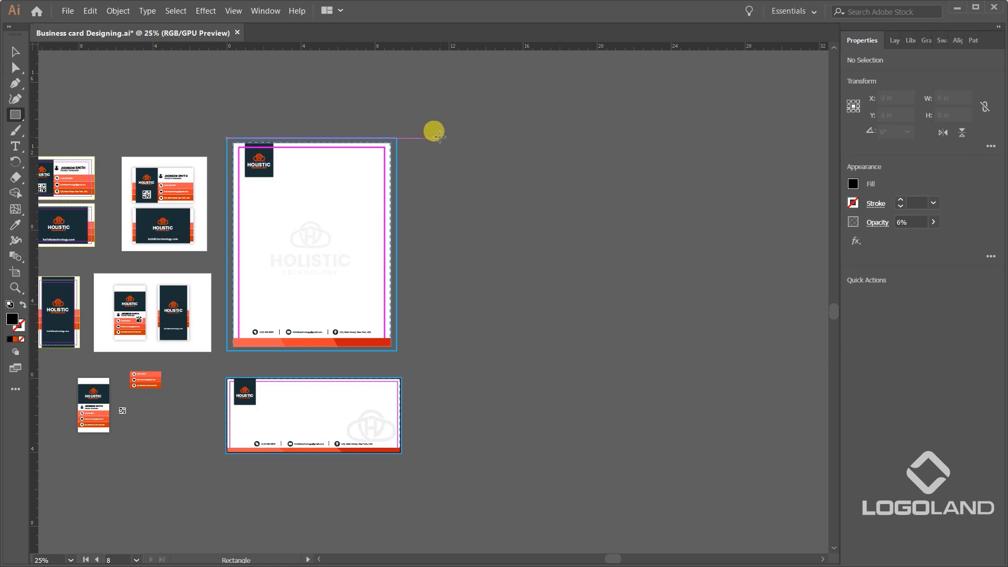
left_click_drag(440, 138, 636, 351)
key("ctrl+z")
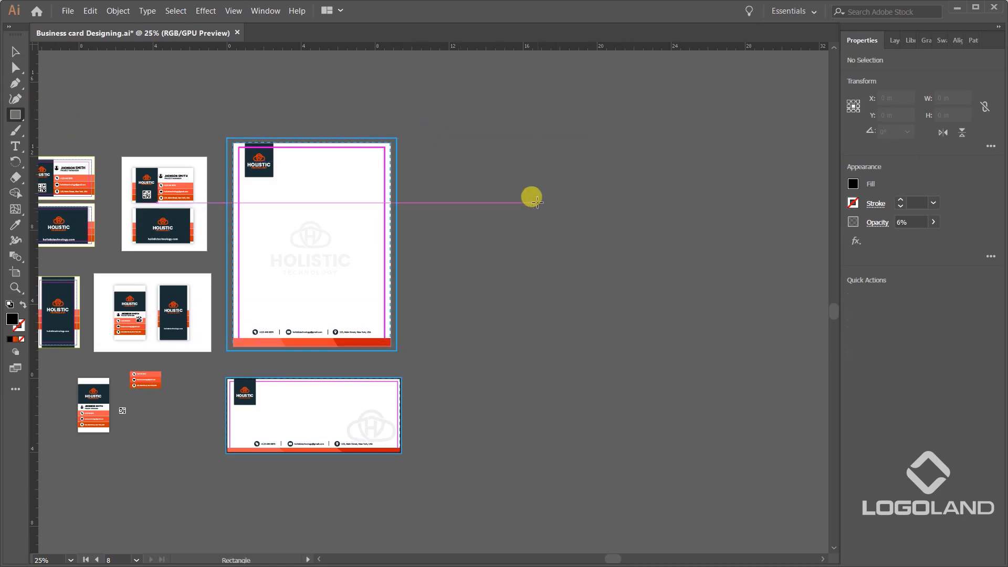
scroll(537, 202, "down", 2)
scroll(546, 182, "up", 2)
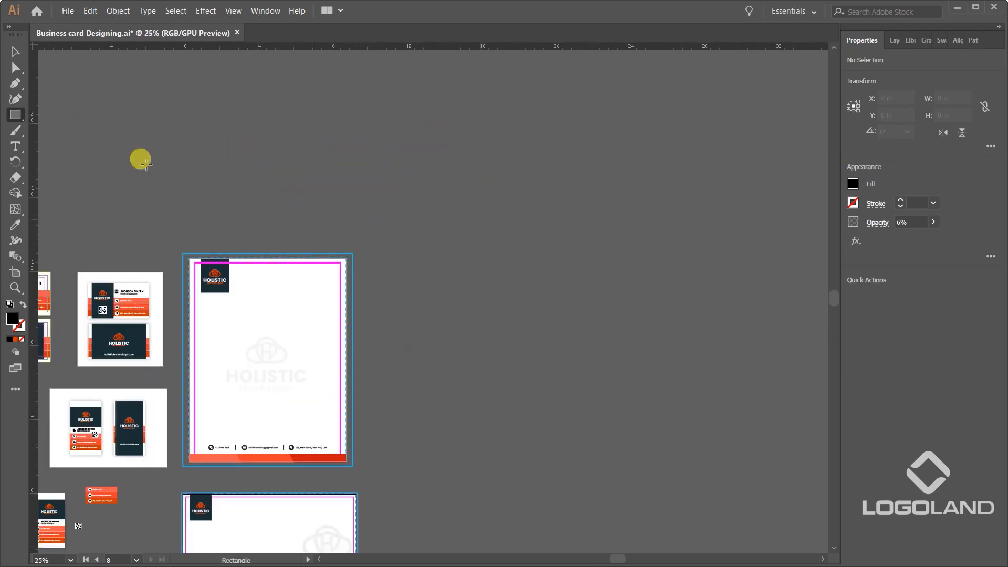
left_click_drag(423, 186, 646, 474)
left_click(17, 52)
left_click(853, 183)
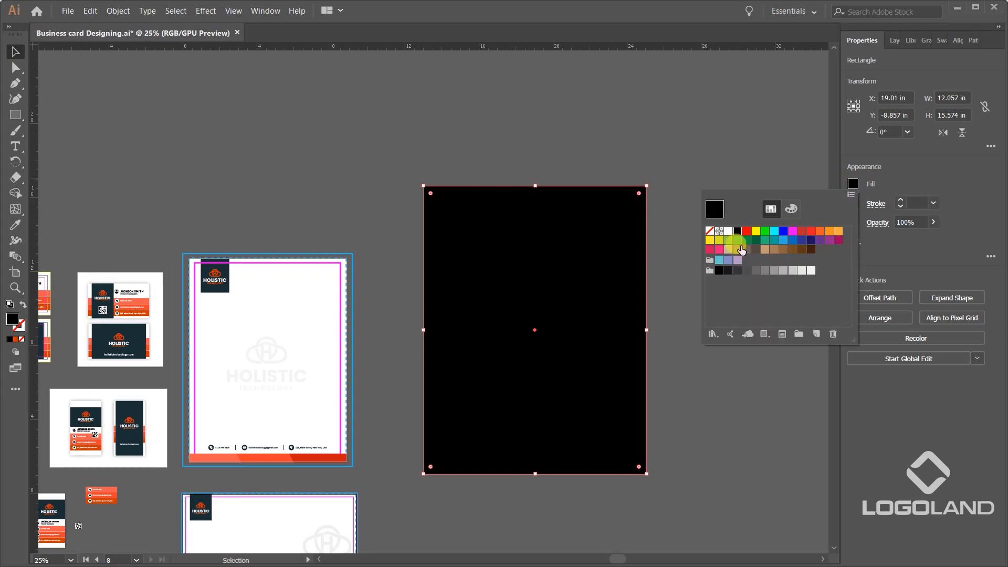
left_click(809, 272)
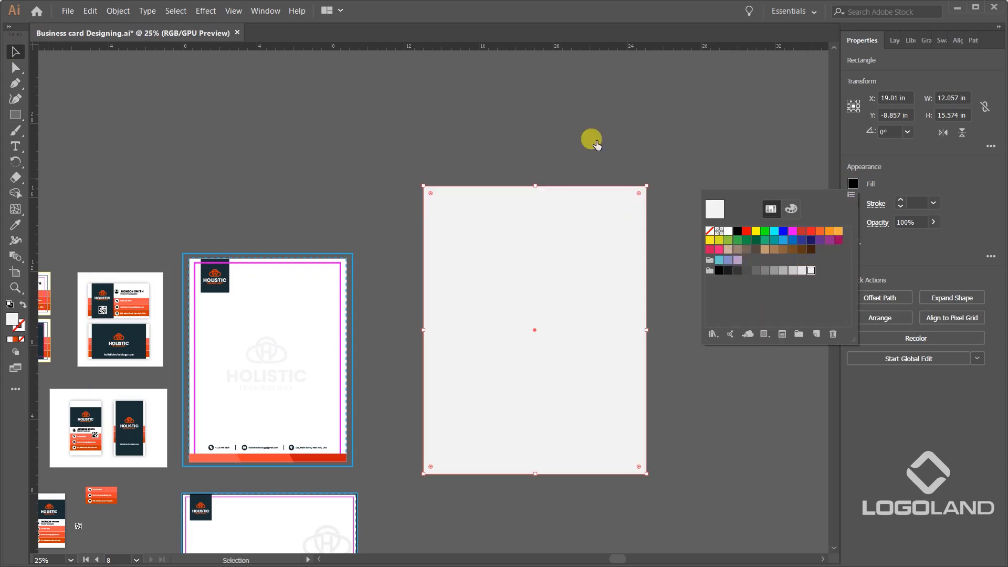
left_click(679, 169)
scroll(679, 210, "down", 3)
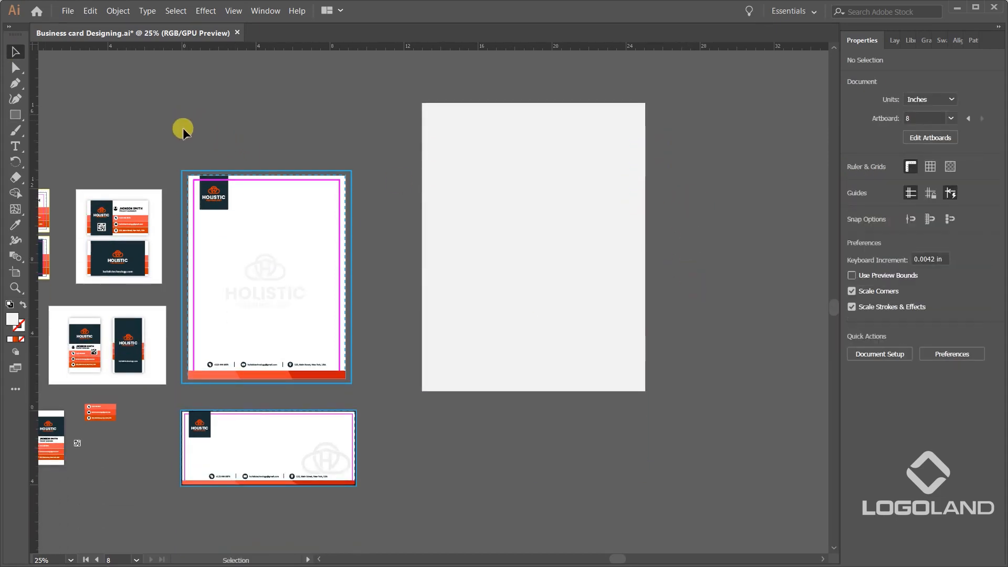
left_click_drag(349, 354, 355, 387)
left_click_drag(292, 306, 785, 330)
key("space")
left_click_drag(728, 265, 602, 250)
key("ctrl+z")
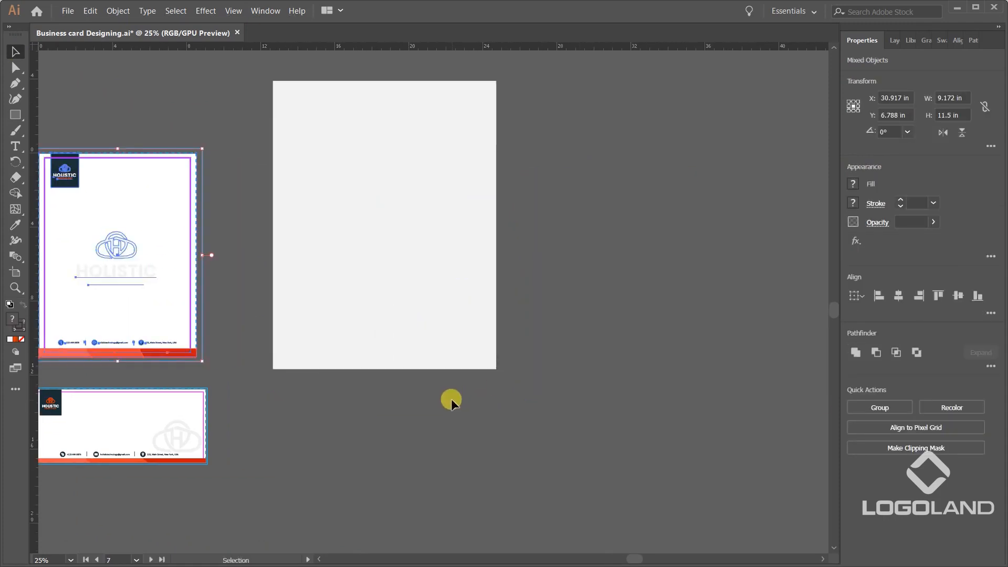
left_click(452, 399)
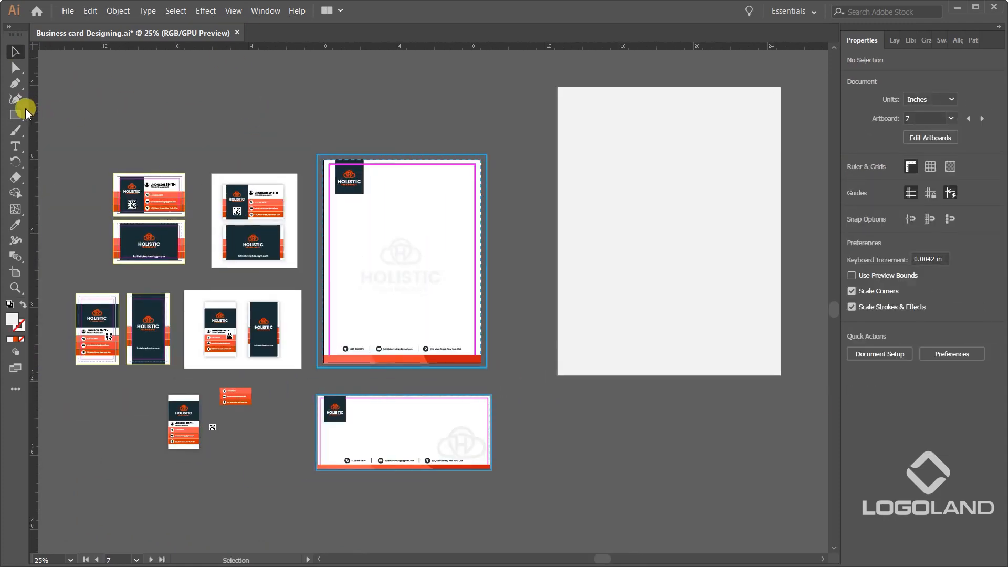
Draw an 8.5 × 11.03 in rectangle exactly over the letterhead page and fill it with white.
left_click(21, 113)
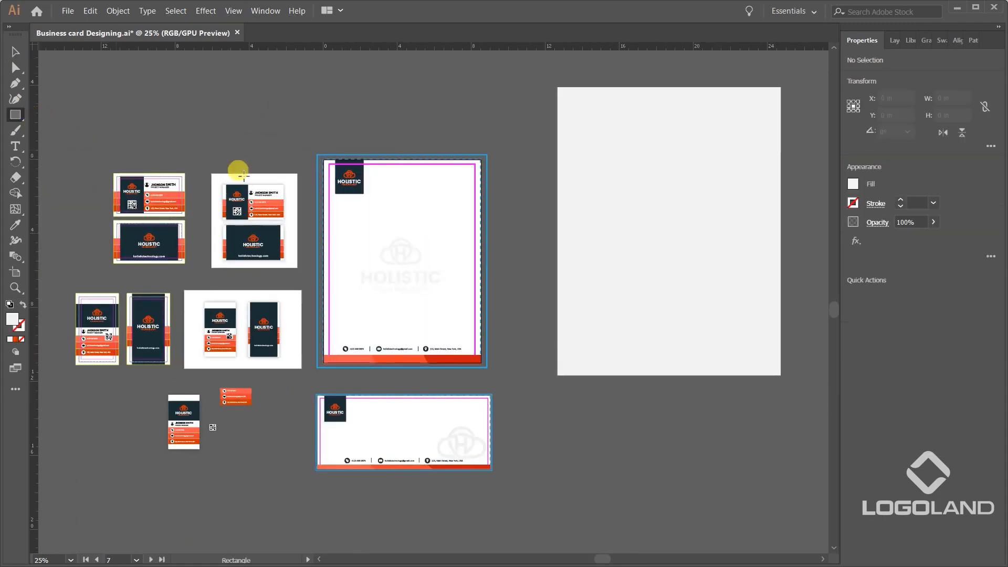
scroll(415, 194, "up", 2)
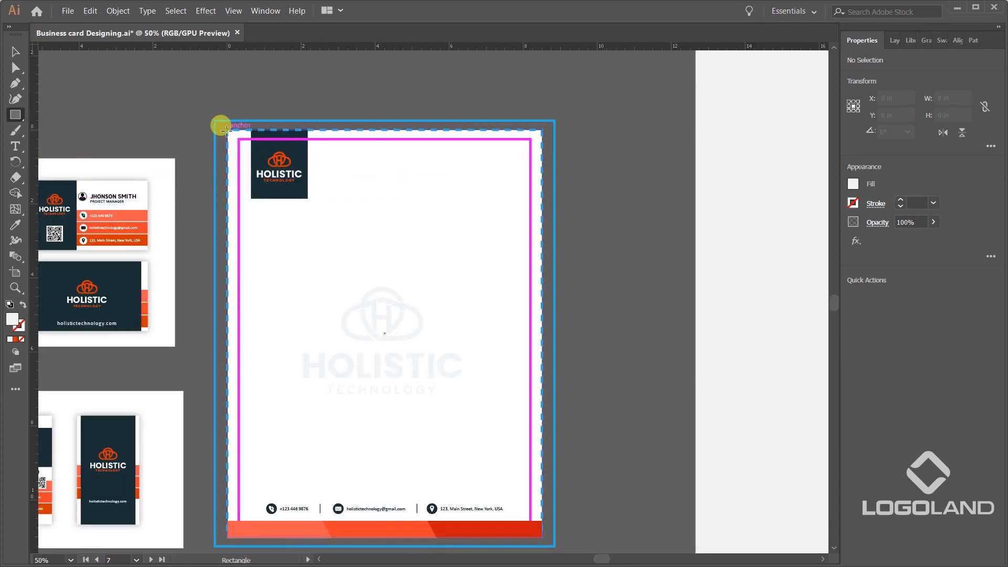
left_click_drag(228, 130, 541, 537)
key("ctrl+minus")
left_click(15, 51)
left_click(853, 184)
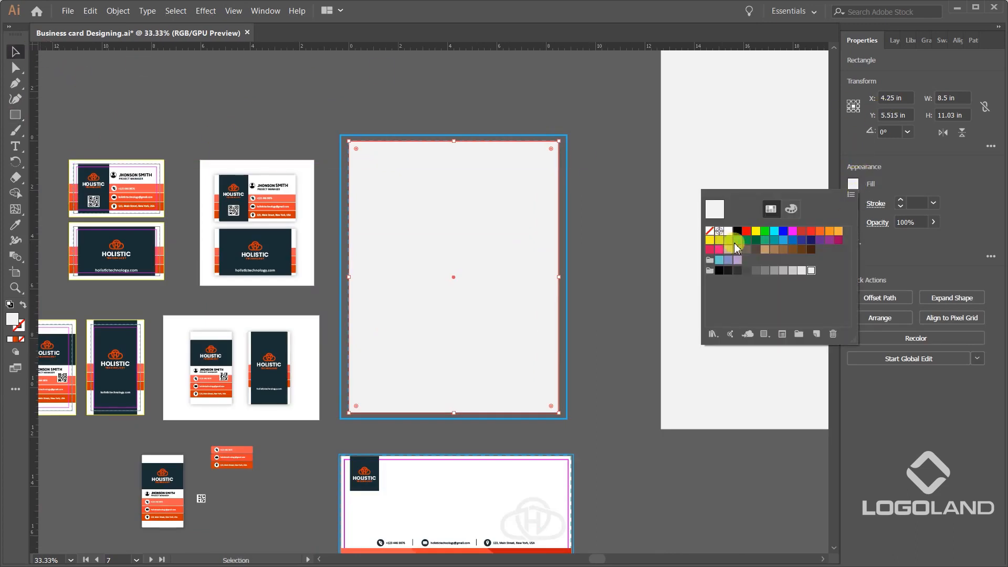
left_click(728, 231)
Send the white letterhead page rectangle to the back of the stacking order.
left_click(532, 185)
key("ctrl+shift+bracketleft")
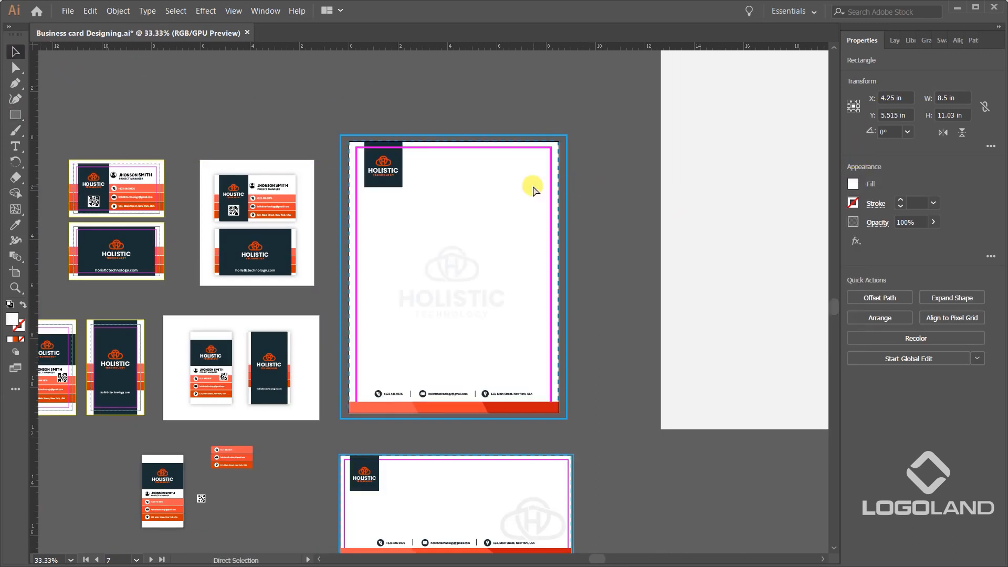
left_click(586, 223)
Examine the layers to find which one holds the letterhead artwork and which one holds the white page rectangle.
left_click(958, 41)
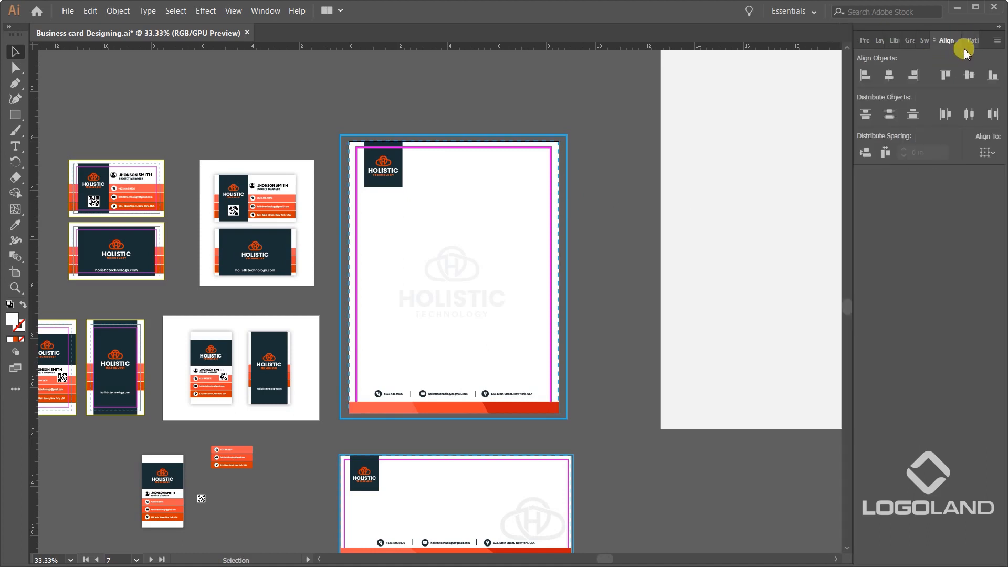
left_click(880, 40)
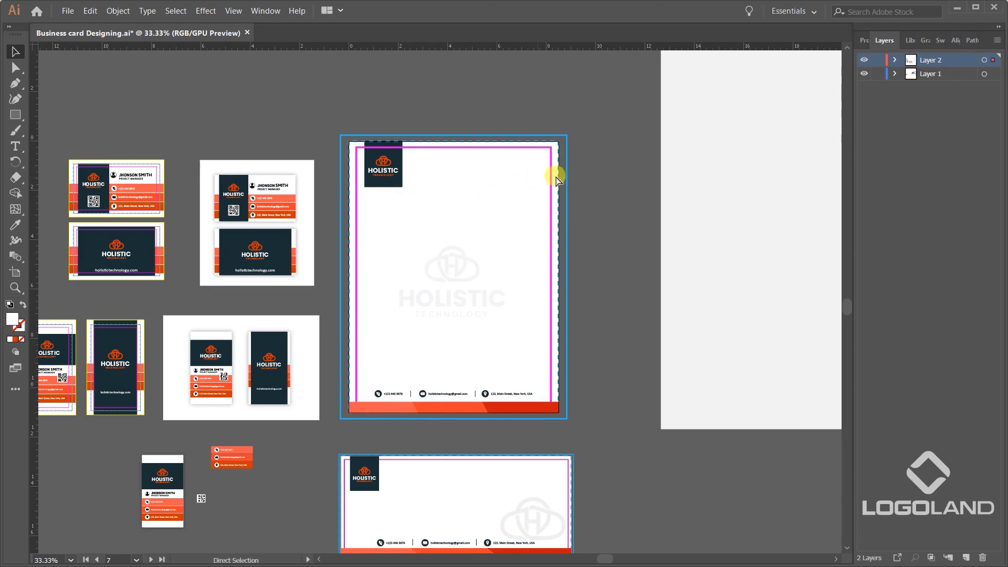
key("ctrl+b")
key("ctrl+z")
key("ctrl+shift+z")
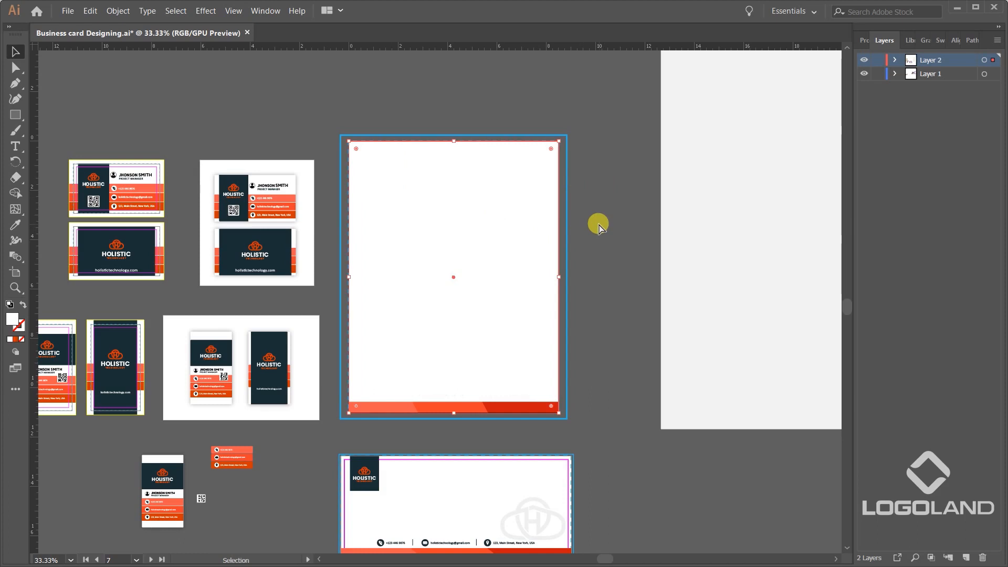
key("ctrl+z")
left_click(894, 74)
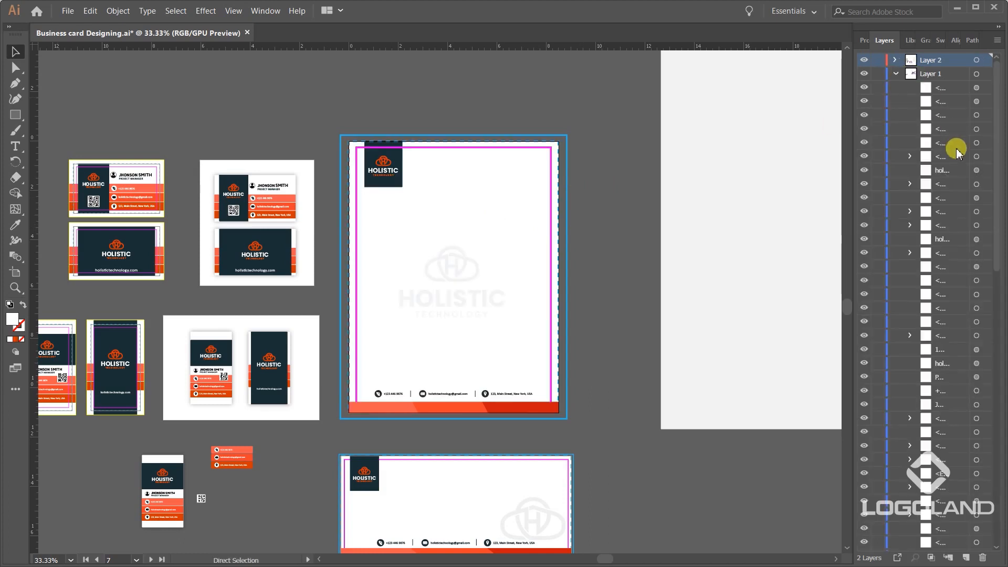
left_click(895, 75)
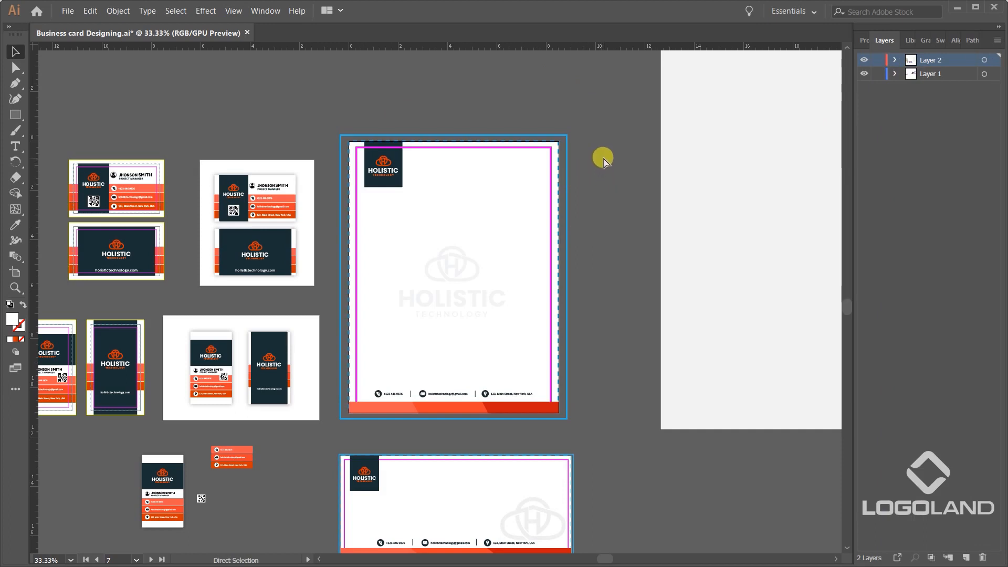
Restore the white page rectangle, then cut the entire letterhead artwork and paste it in place on Layer 2.
key("ctrl+shift+z")
left_click_drag(585, 453, 587, 452)
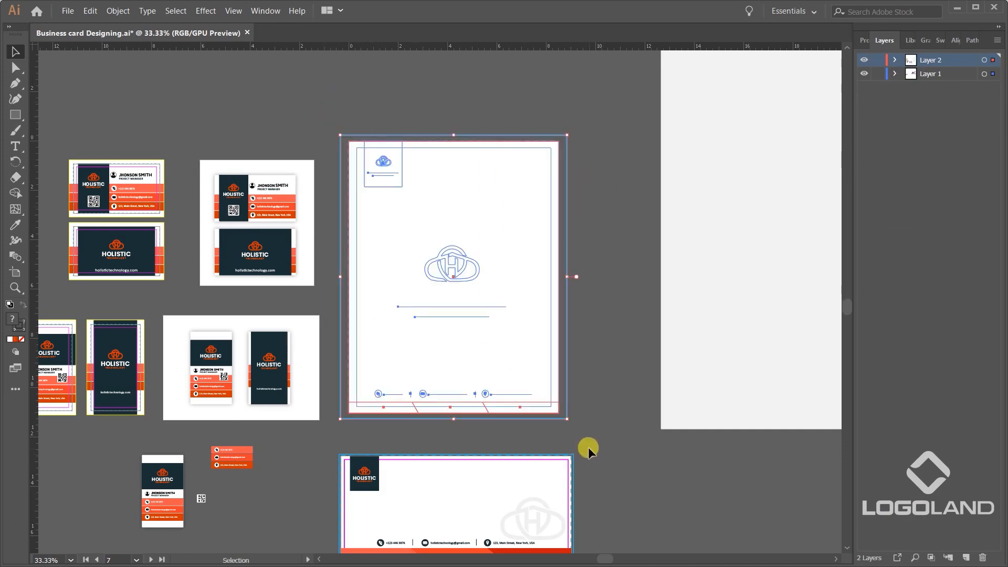
key("ctrl+x")
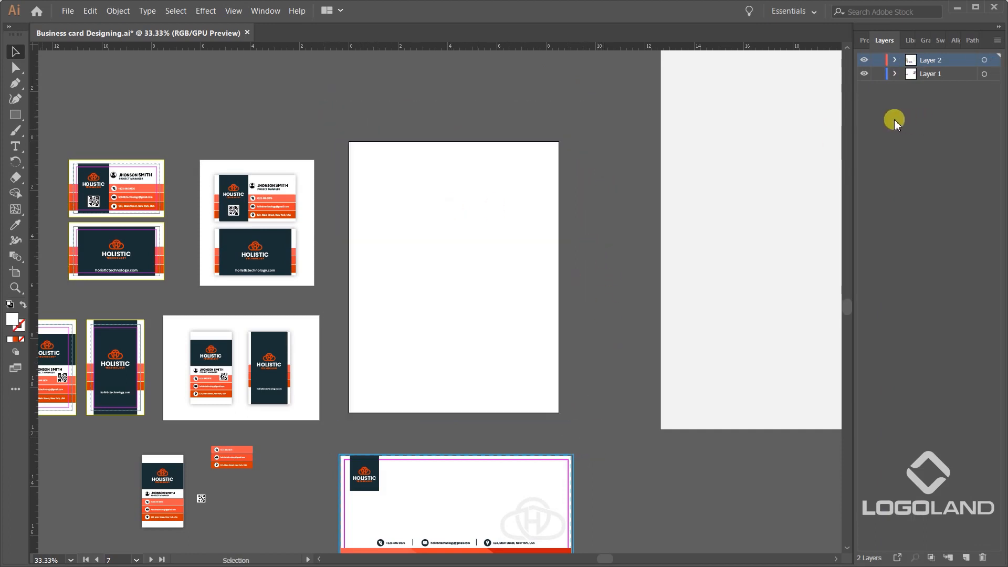
key("ctrl+f")
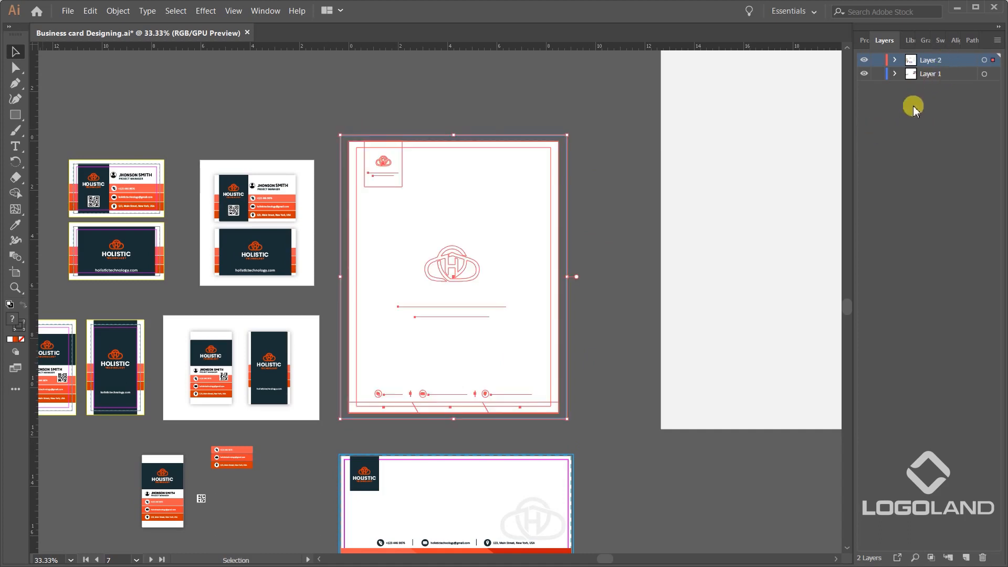
left_click(583, 177)
Place the white page rectangle behind the rest of the letterhead artwork on Layer 2.
left_click(541, 169)
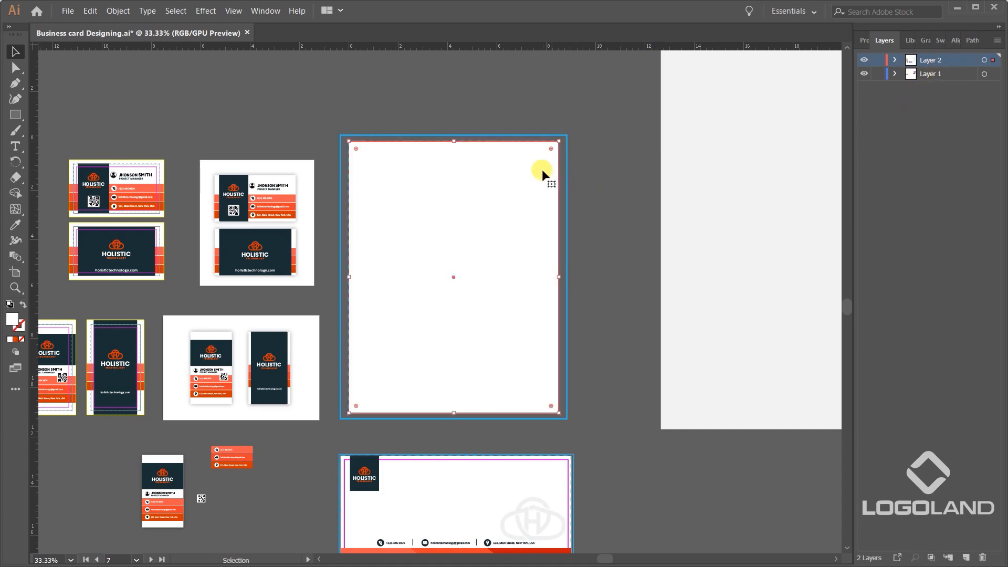
key("ctrl+x")
scroll(540, 246, "up", 1)
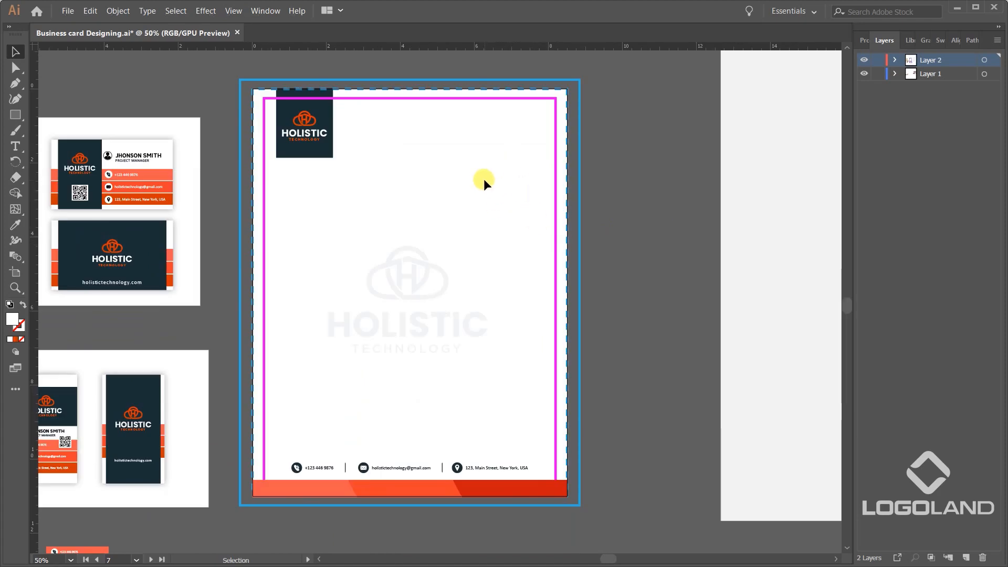
scroll(453, 150, "down", 2)
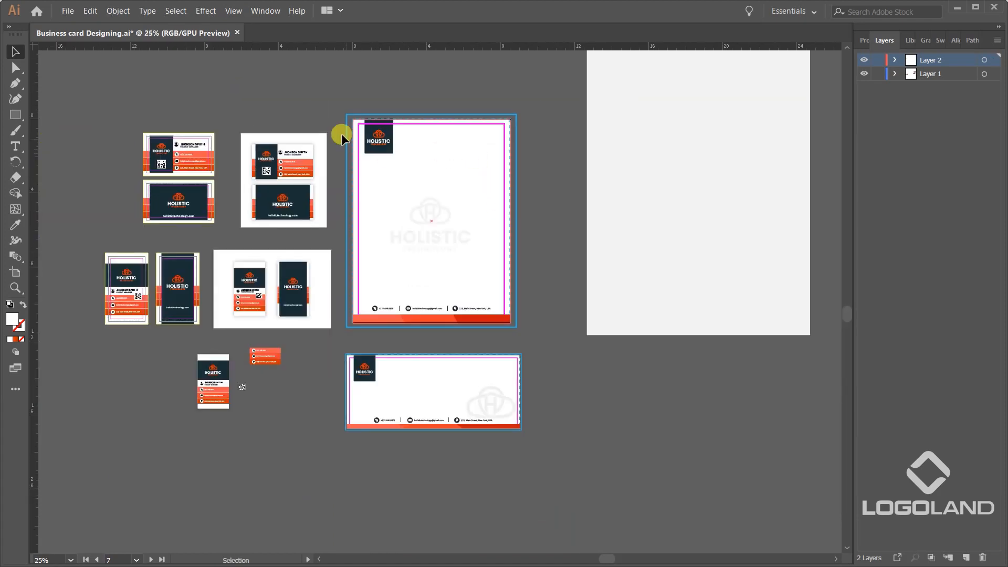
Duplicate the complete letterhead into the empty area below the light grey background rectangle.
left_click(536, 334)
left_click_drag(495, 317, 760, 519)
left_click_drag(743, 431, 631, 319)
left_click_drag(560, 315, 564, 382)
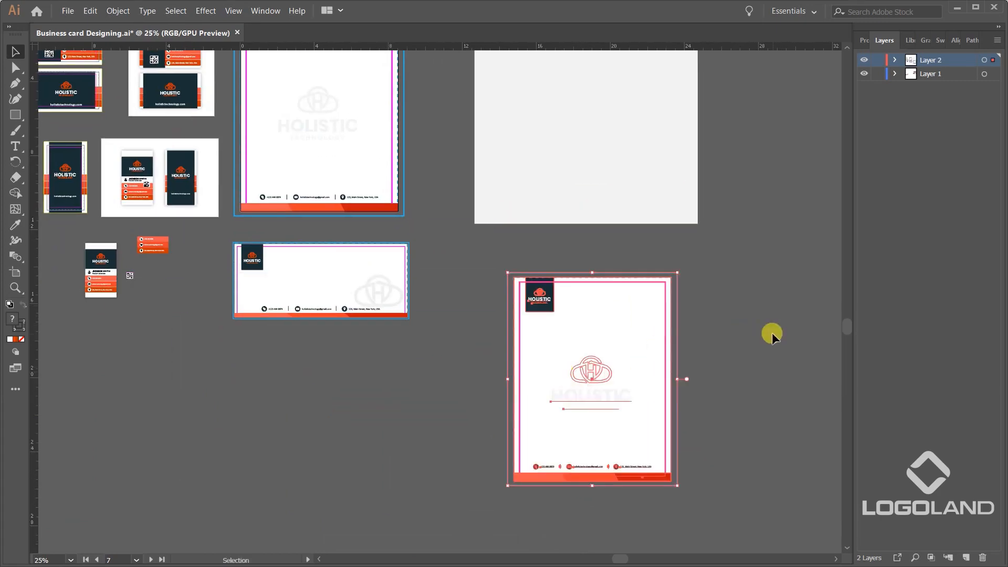
left_click(772, 335)
Delete the outer blue frame, the dashed blue trim line and the magenta safe-area guide from the letterhead copy.
scroll(680, 308, "up", 3)
left_click(684, 231)
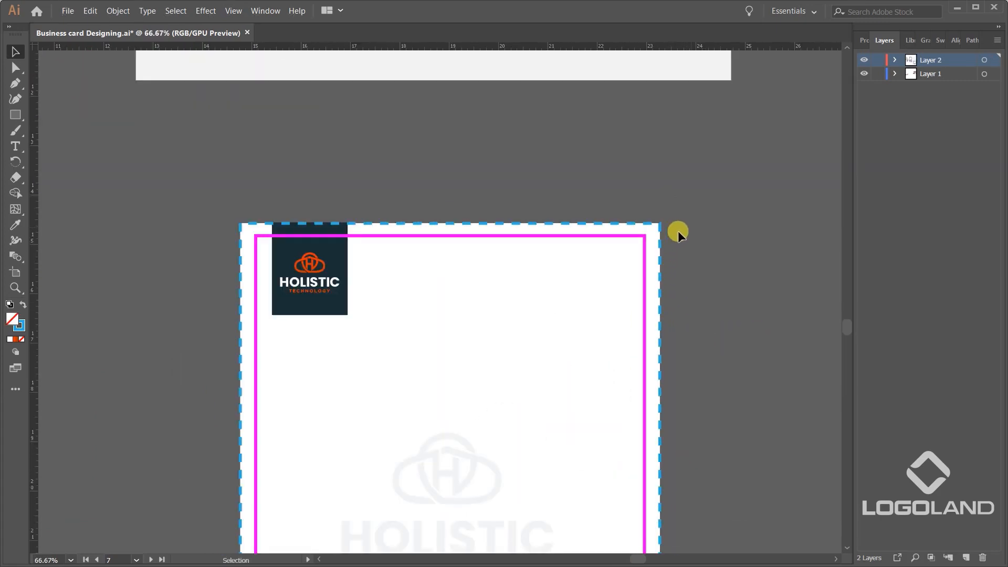
left_click(660, 226)
key("Delete")
left_click(645, 236)
key("Delete")
scroll(683, 220, "down", 3)
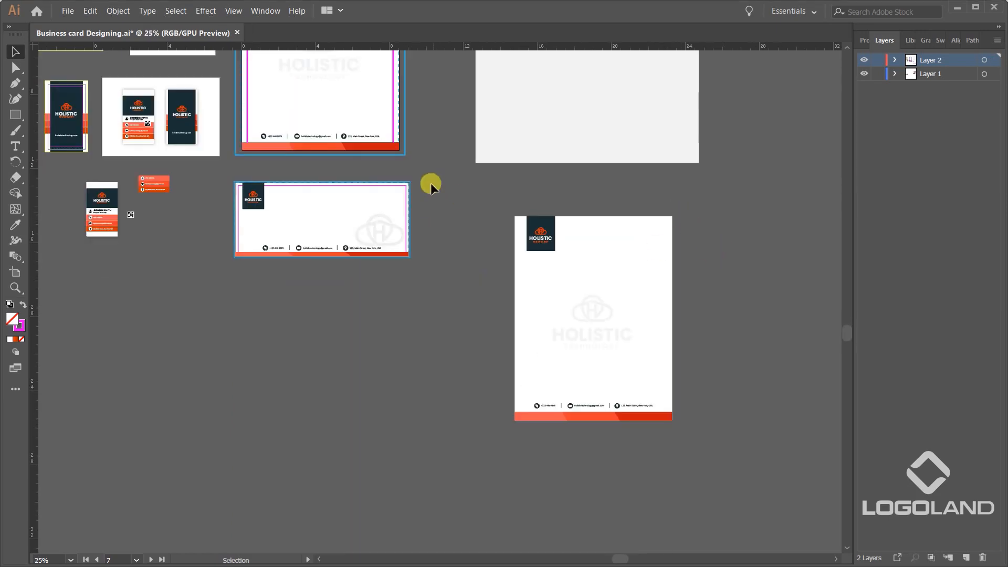
Group the guide-free letterhead copy and move it onto the light grey background rectangle.
left_click_drag(596, 316, 721, 424)
key("ctrl+g")
left_click(691, 211)
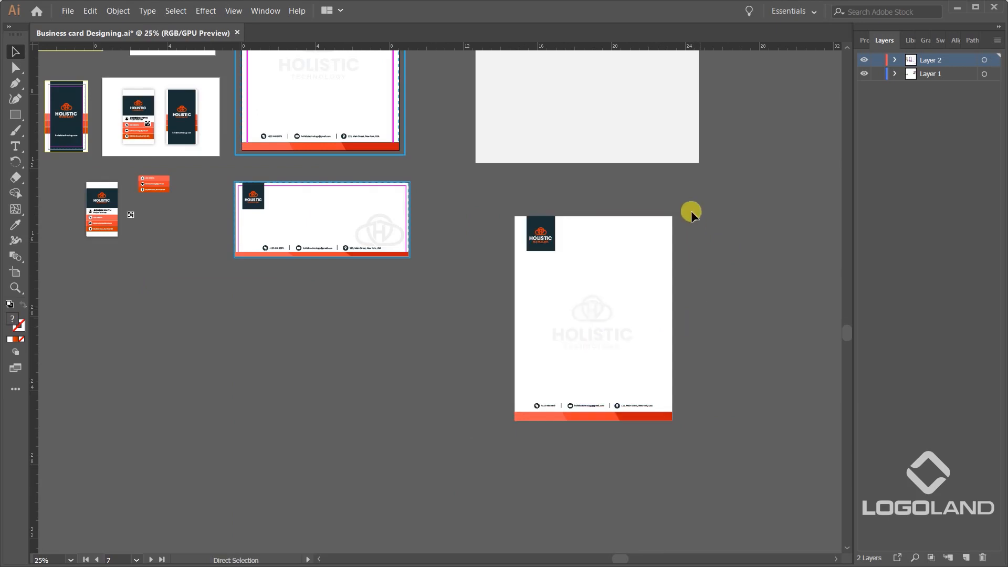
left_click_drag(690, 211, 645, 345)
left_click_drag(537, 420, 530, 152)
scroll(509, 168, "up", 2)
left_click_drag(517, 256, 513, 239)
scroll(517, 239, "down", 2)
Centre the letterhead copy and the light grey background on each other horizontally and vertically.
left_click(609, 112, "shift")
left_click(609, 112)
left_click(864, 41)
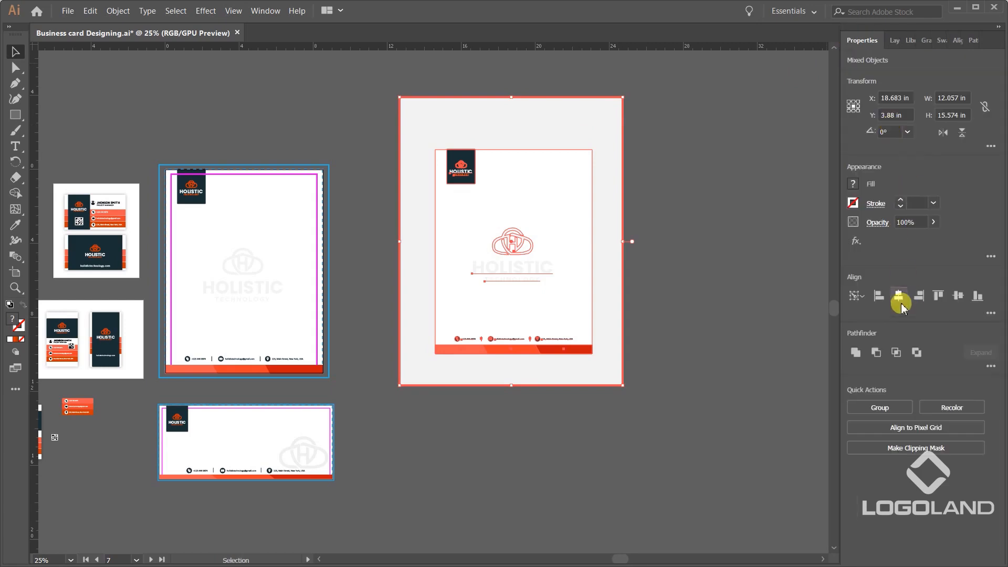
left_click(898, 295)
left_click(960, 296)
left_click(699, 213)
scroll(651, 207, "up", 1)
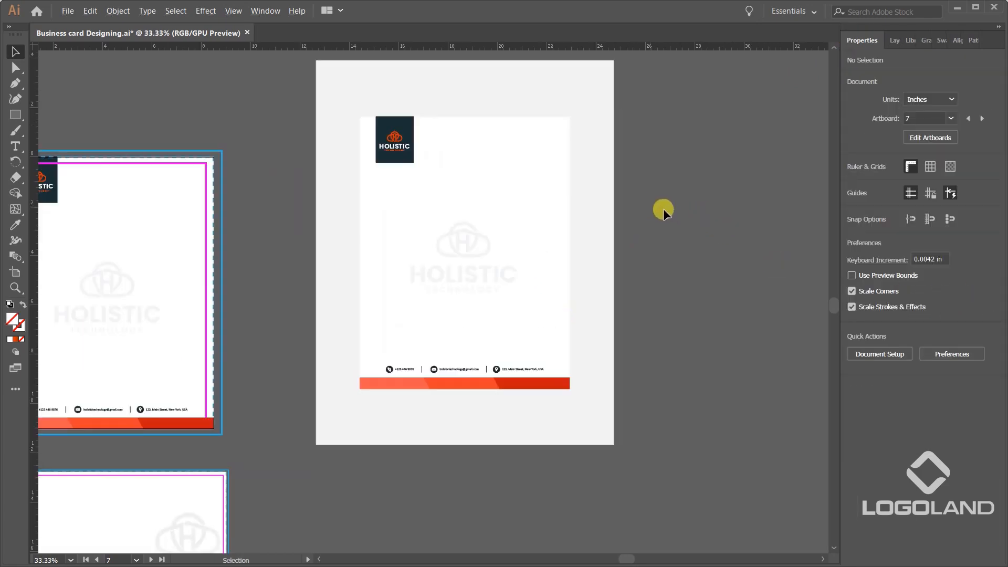
Scale the letterhead copy down proportionally about its centre to about 7.9 × 10.25 in.
left_click_drag(663, 181, 669, 221)
left_click(508, 223)
mouse_move(577, 159)
left_mouse_down()
mouse_move(562, 157)
mouse_move(569, 167)
left_mouse_up()
left_click(724, 194)
Apply a Multiply drop shadow to the letterhead copy's white page rectangle with 38% opacity, zero offsets and 0.3 in blur.
scroll(603, 223, "up", 1)
left_click(485, 165)
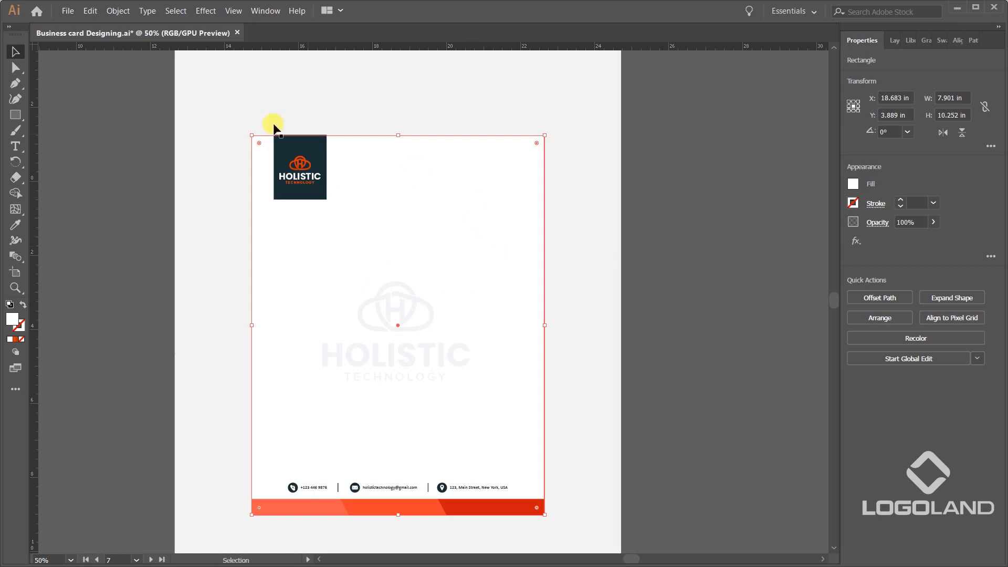
left_click(196, 8)
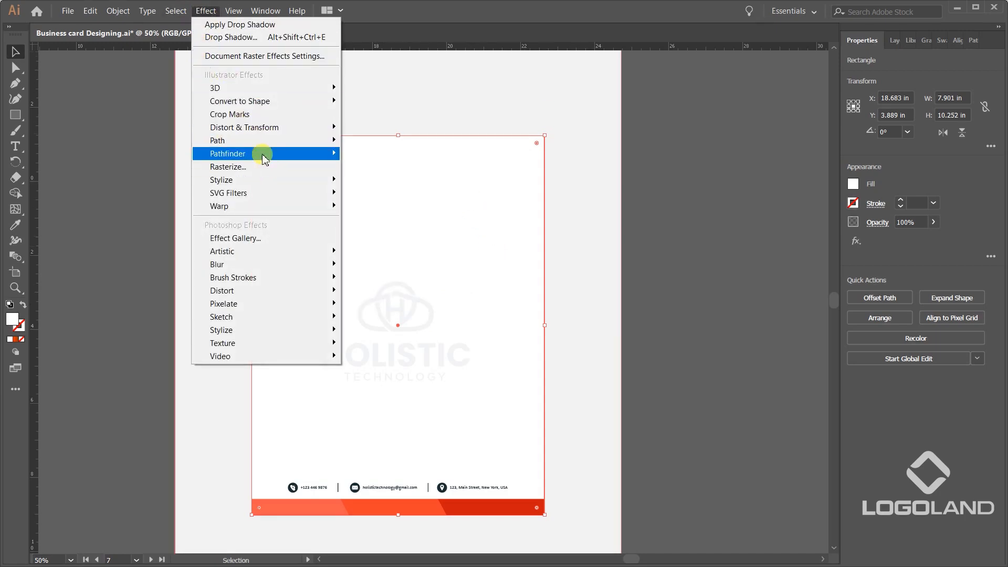
mouse_move(281, 187)
left_click(409, 180)
left_click(772, 334)
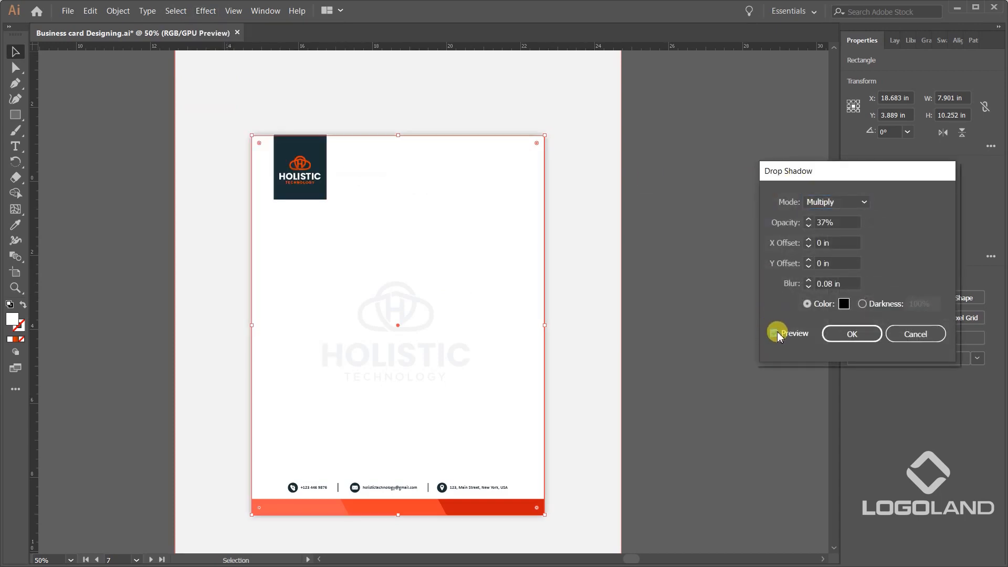
left_click(809, 219)
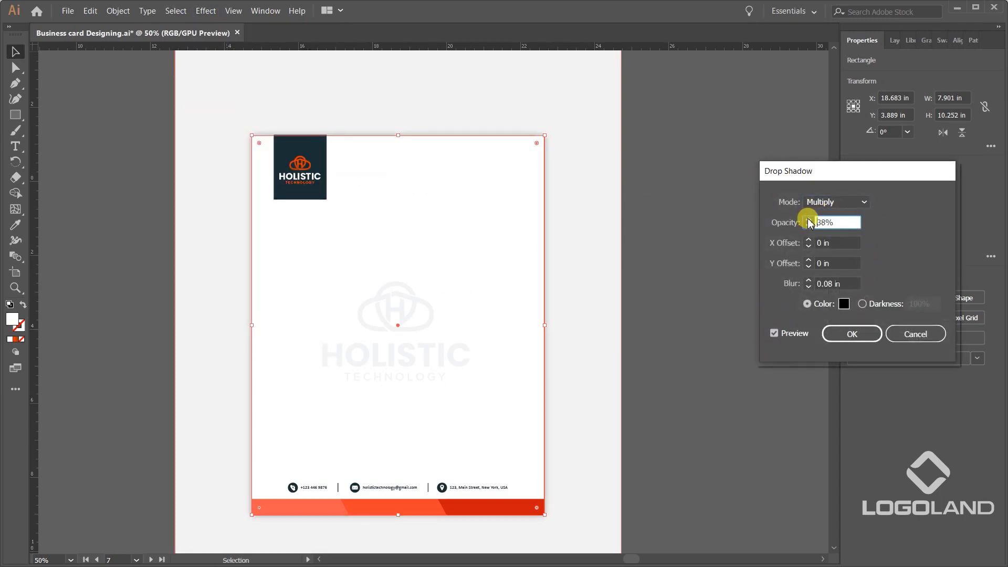
left_click(808, 280)
type("0.2")
left_click(808, 281)
left_click(835, 333)
left_click(647, 285)
Duplicate the light grey background rectangle below the letterhead presentation and shorten the duplicate to about 7.83 in high.
scroll(647, 286, "down", 2)
left_click_drag(686, 362, 671, 257)
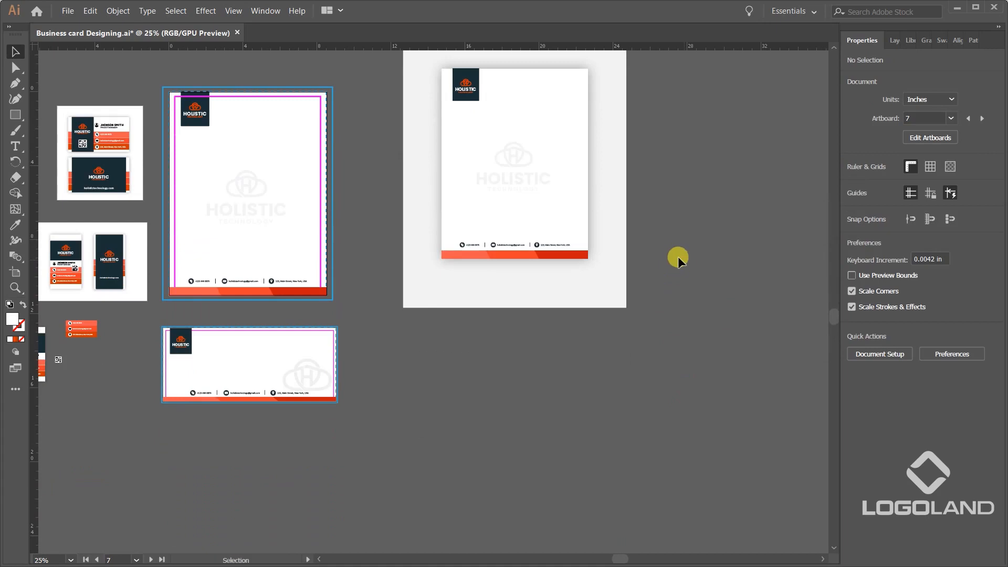
scroll(637, 313, "down", 1)
left_click_drag(637, 313, 605, 219)
left_click_drag(633, 122, 618, 240)
left_click_drag(590, 138, 592, 355)
left_click_drag(612, 351, 613, 270)
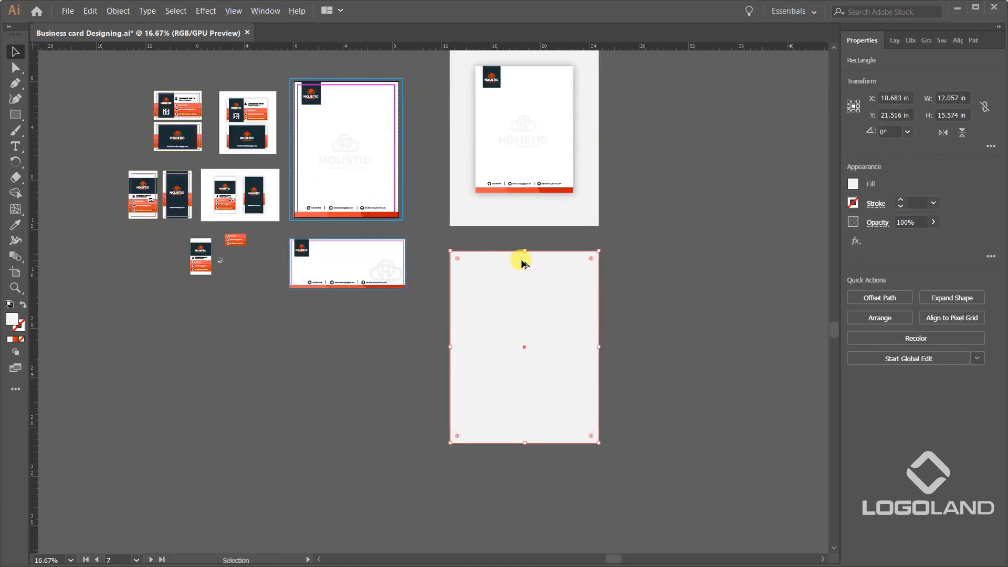
mouse_move(525, 250)
left_mouse_down()
mouse_move(523, 300)
mouse_move(522, 257)
left_mouse_up()
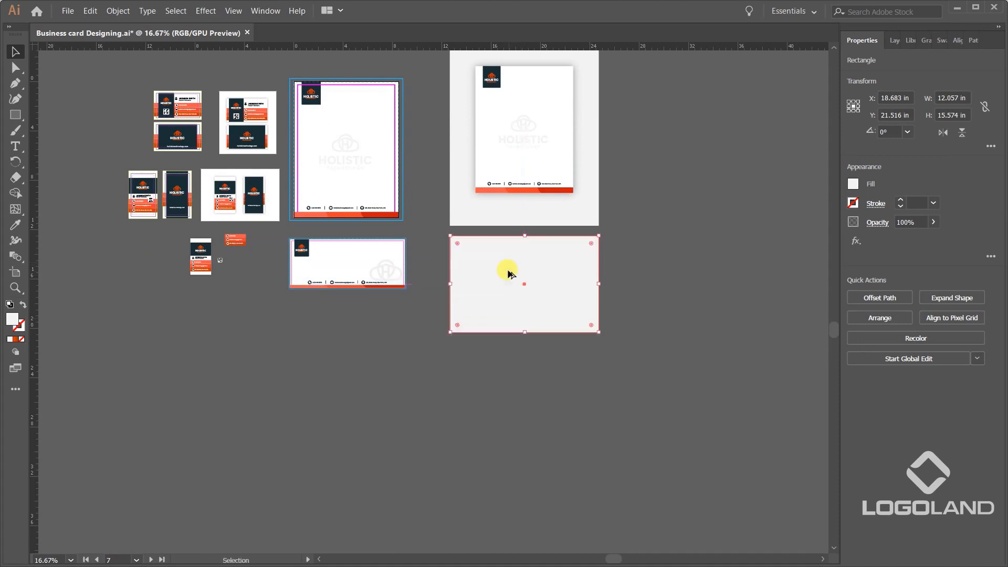
Duplicate the complete envelope design straight below the original envelope.
scroll(508, 270, "up", 2)
left_click(349, 370)
left_click_drag(349, 370, 498, 346)
left_click_drag(203, 173, 441, 287)
left_click_drag(398, 222, 402, 400)
left_click(524, 420)
Delete the outer blue frame, the dashed blue trim line and the magenta safe-area guide from the envelope copy.
scroll(310, 375, "up", 2)
scroll(448, 353, "down", 2)
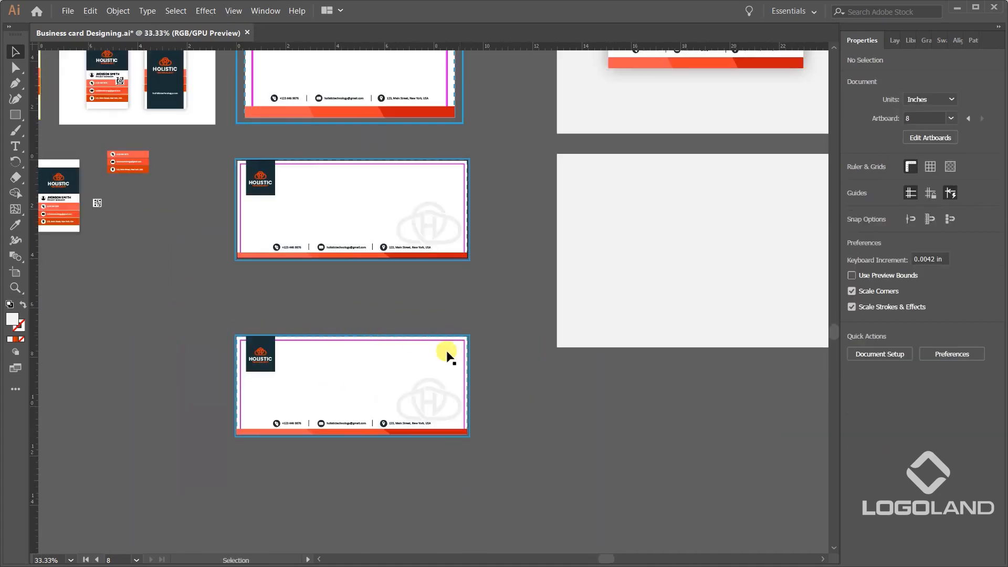
scroll(524, 319, "up", 4)
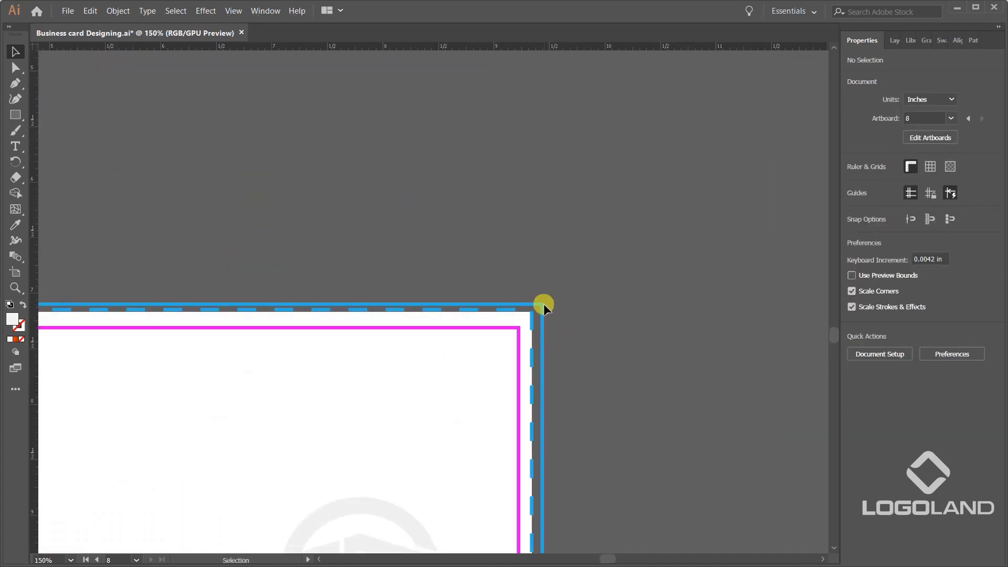
left_click(542, 307)
key("Delete")
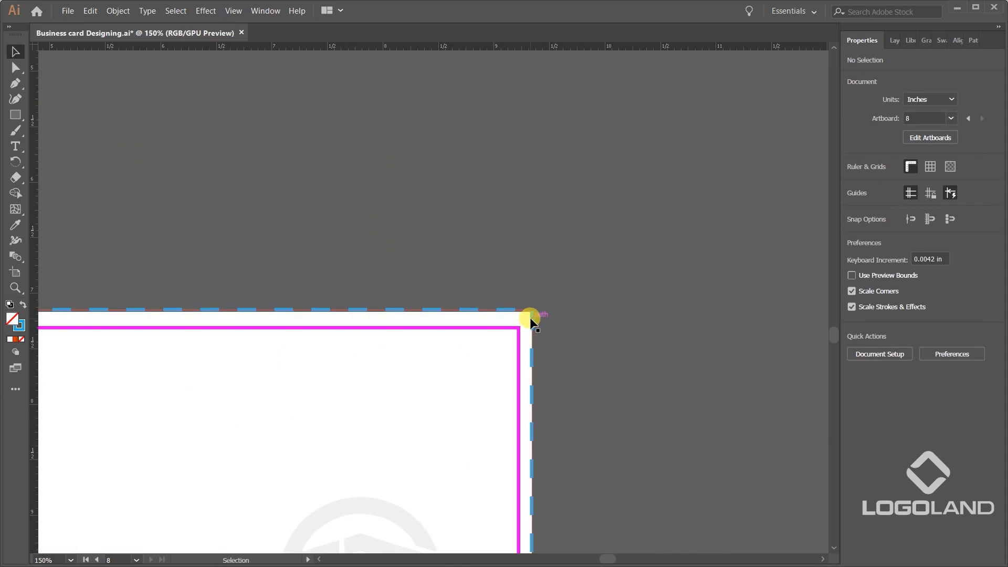
left_click(534, 327)
key("Delete")
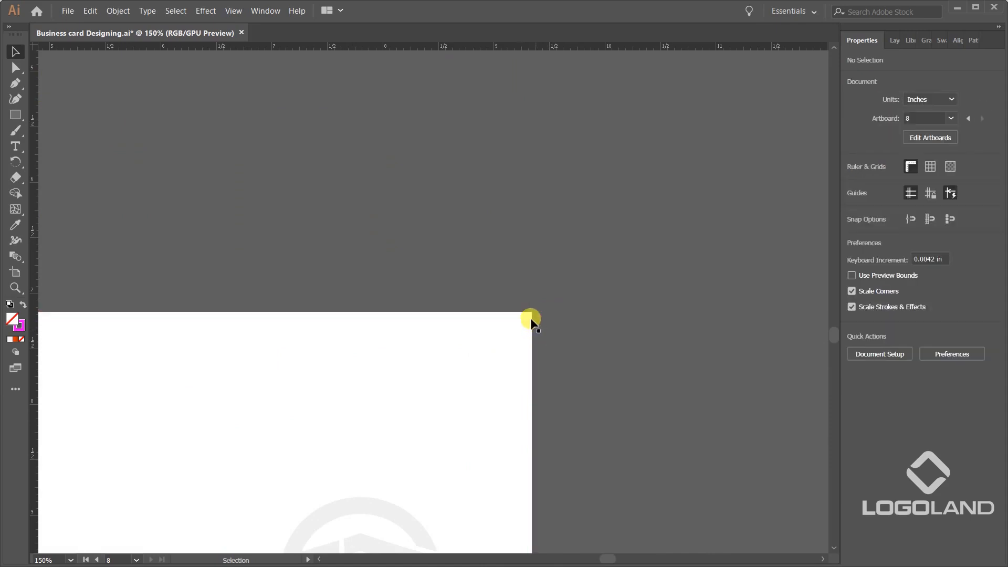
Group the guide-free envelope copy and move it onto the shorter light grey background rectangle.
scroll(561, 312, "down", 4)
left_click_drag(552, 420, 552, 420)
key("ctrl+g")
left_click(587, 344)
left_click_drag(588, 345, 436, 426)
left_click_drag(302, 444, 651, 300)
left_click_drag(714, 287, 546, 328)
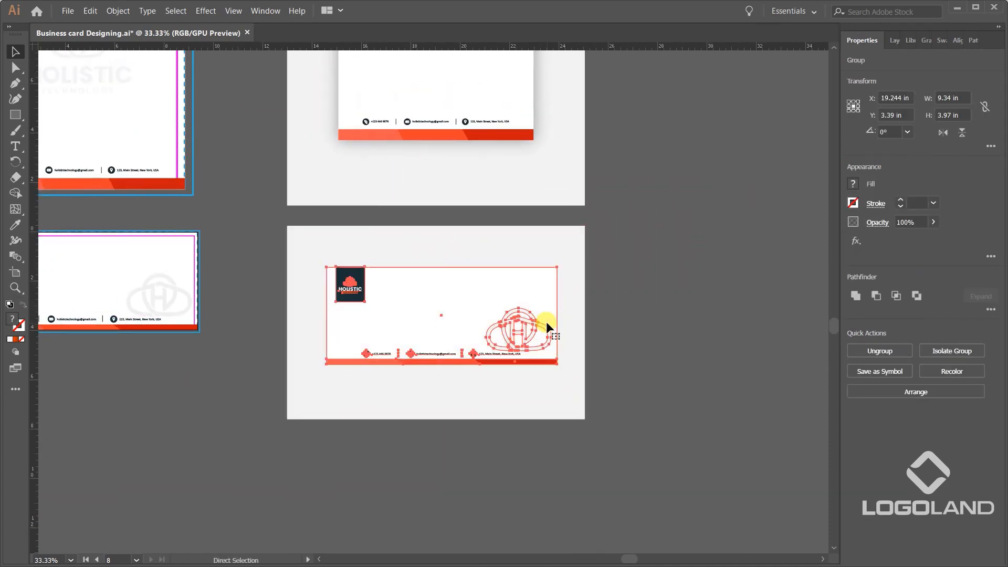
Apply a Multiply drop shadow to the envelope copy's white rectangle with 38% opacity, zero offsets and 0.3 in blur.
left_click(562, 299)
scroll(562, 299, "up", 1)
left_click(535, 288)
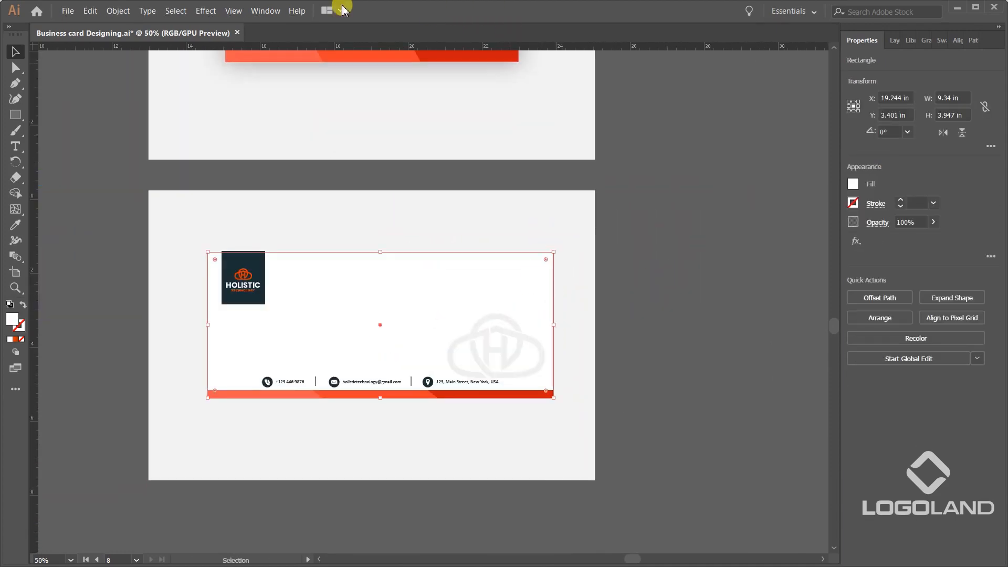
left_click(263, 10)
mouse_move(205, 11)
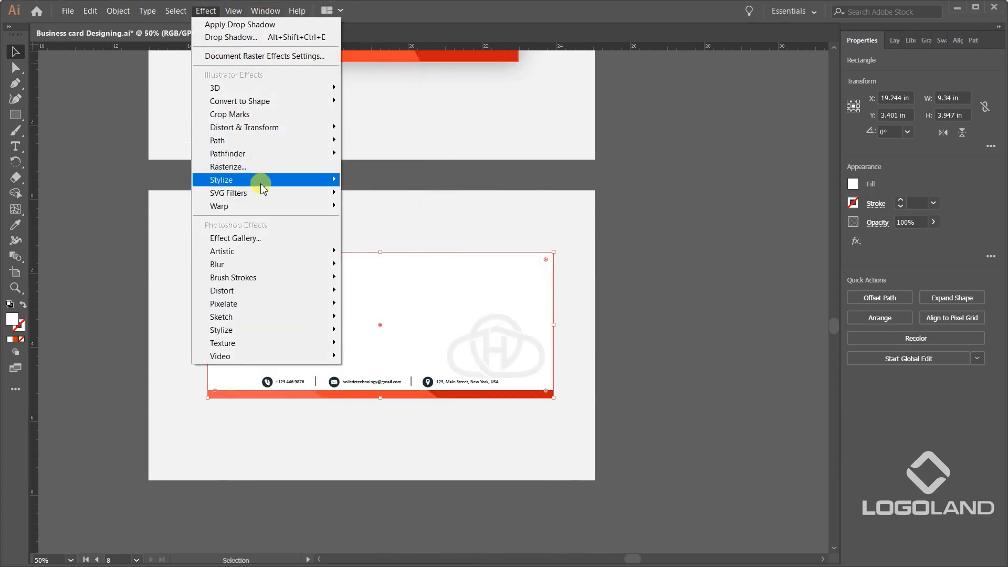
mouse_move(265, 181)
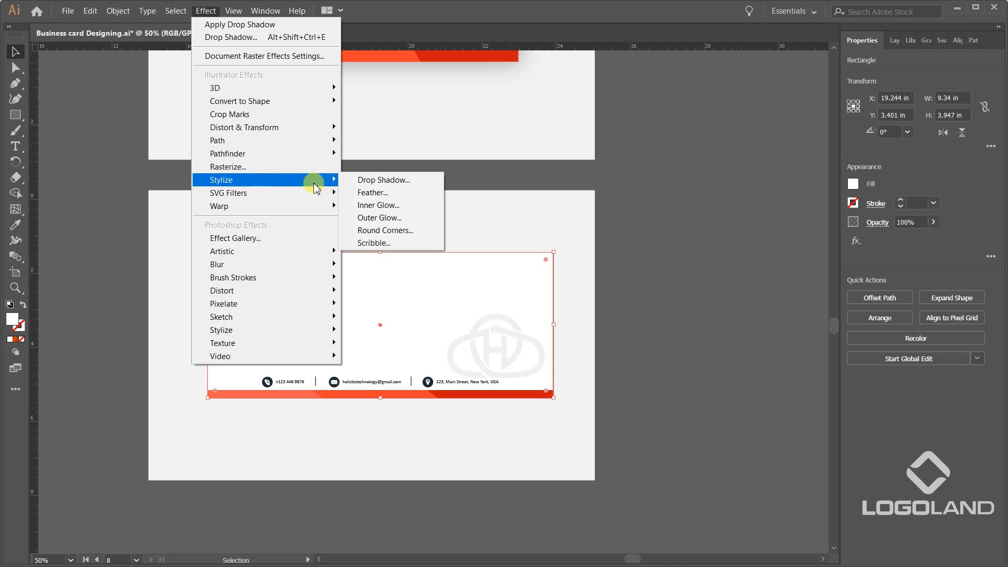
left_click(383, 180)
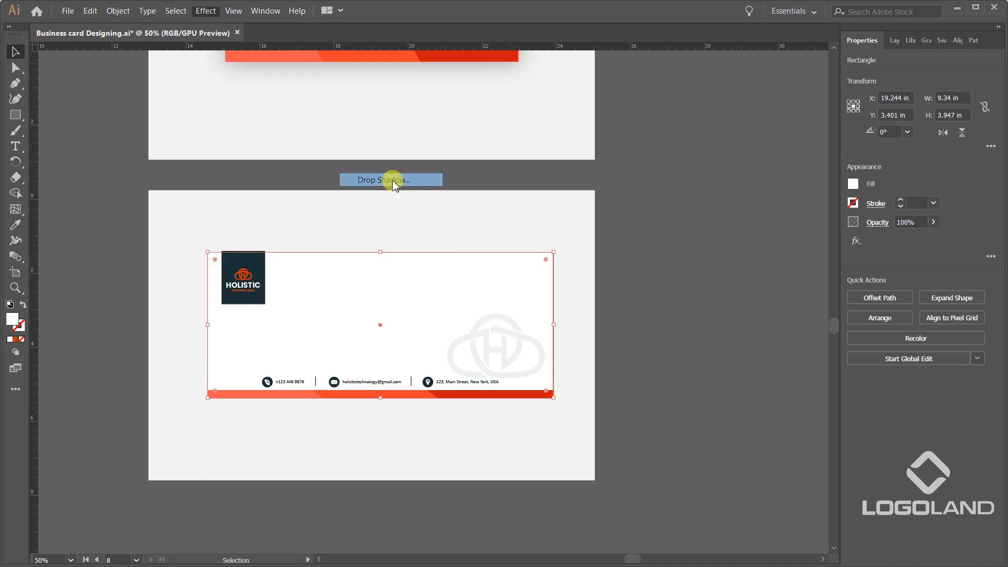
left_click(773, 333)
left_click(850, 334)
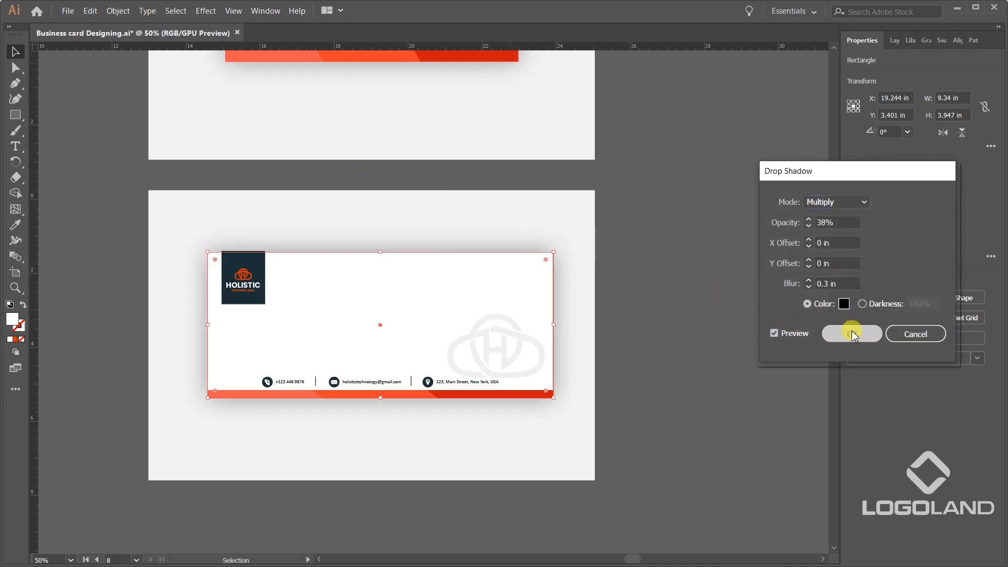
left_click(704, 322)
Centre the envelope copy and its light grey background on each other horizontally and vertically.
key("ctrl+a")
left_click(586, 236)
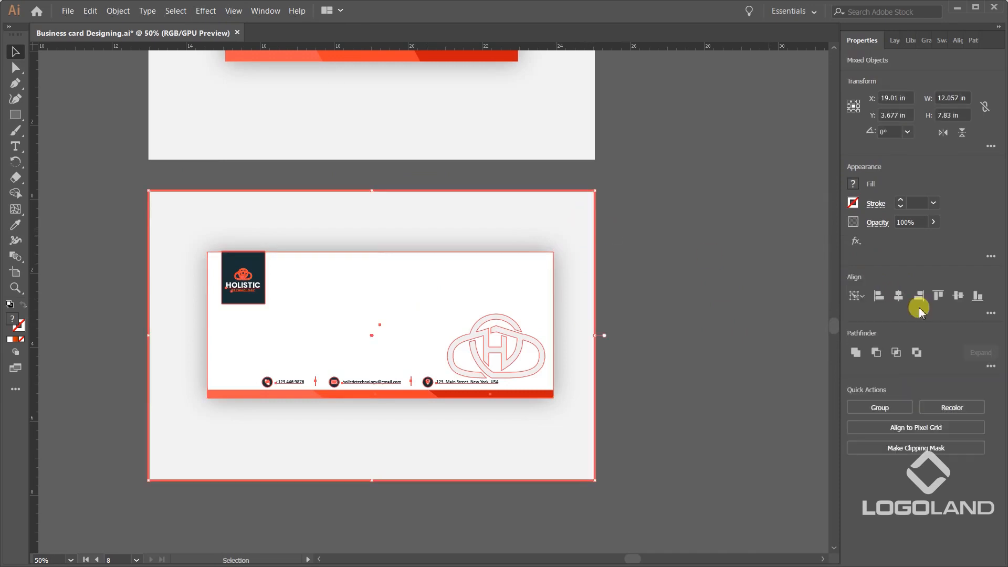
left_click(898, 296)
left_click(958, 295)
left_click(706, 294)
Examine the letterhead and envelope presentations up close and side by side with the original designs.
scroll(576, 257, "down", 1)
scroll(576, 257, "down", 1)
left_click_drag(642, 177, 703, 307)
scroll(612, 291, "up", 2)
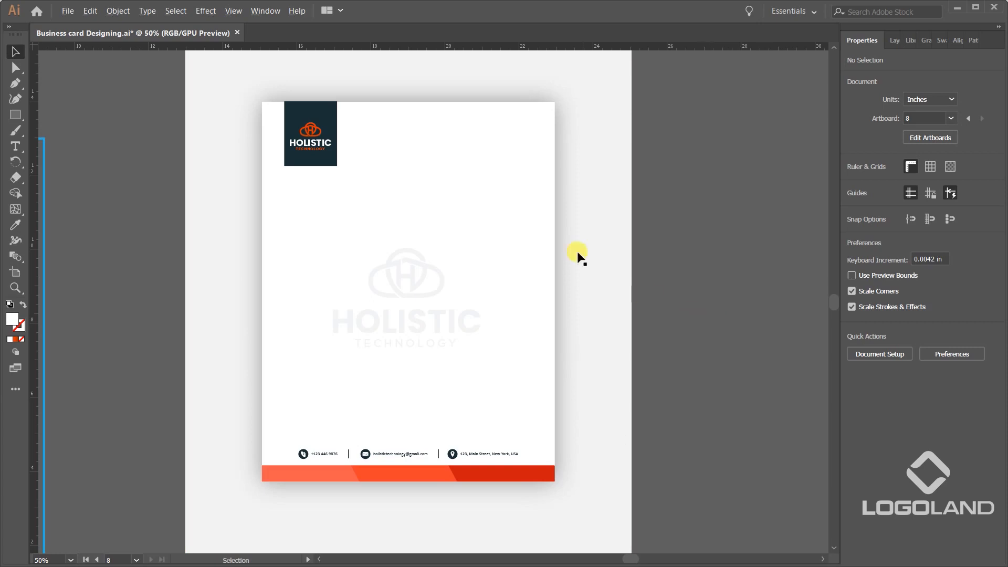
scroll(578, 254, "down", 2)
left_click_drag(582, 372, 651, 301)
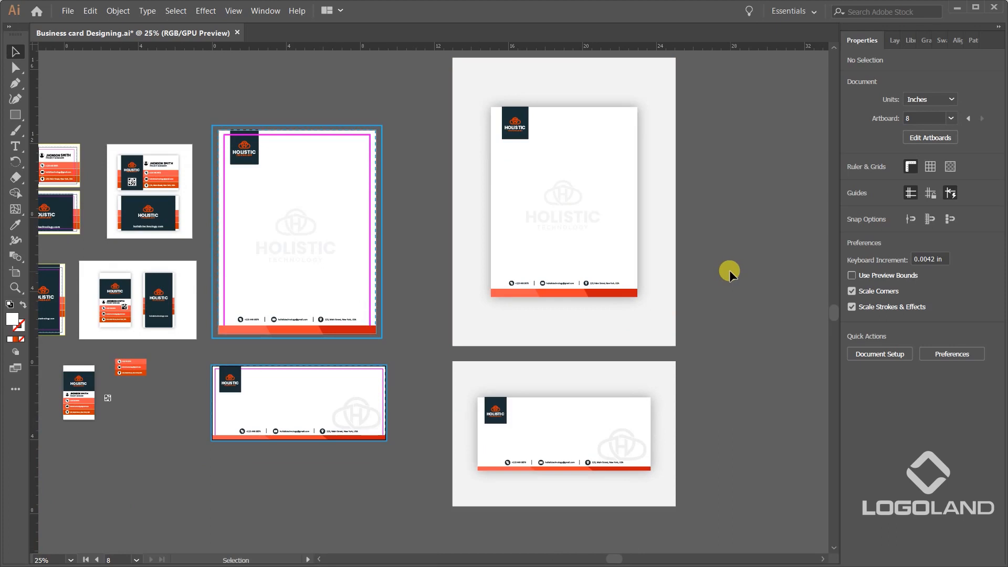
scroll(682, 223, "up", 2)
scroll(693, 213, "down", 1)
left_click_drag(701, 221, 677, 257)
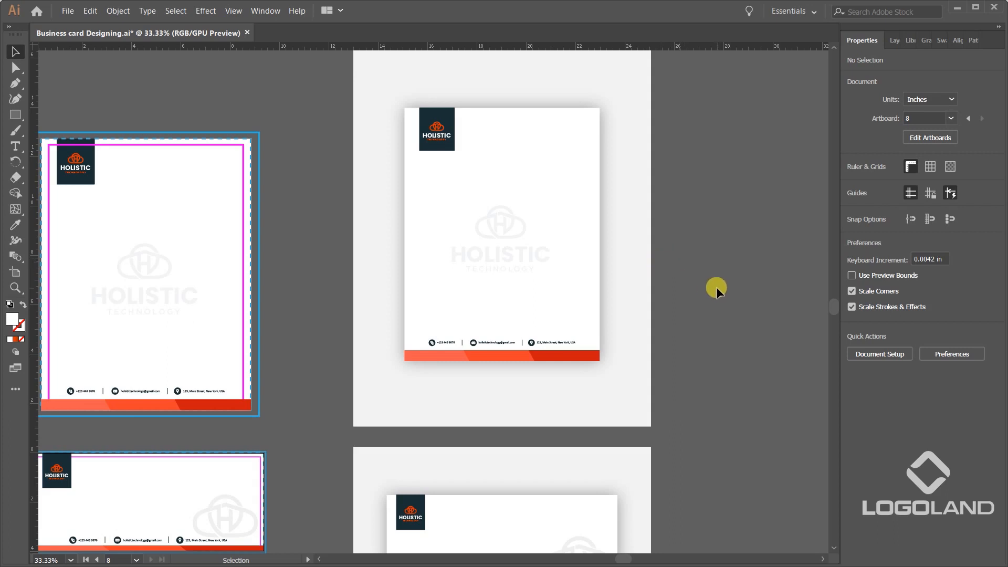
Switch to Photoshop and look through the open letterhead and business card mockups, returning to the stationery mockup.
key("super+Tab")
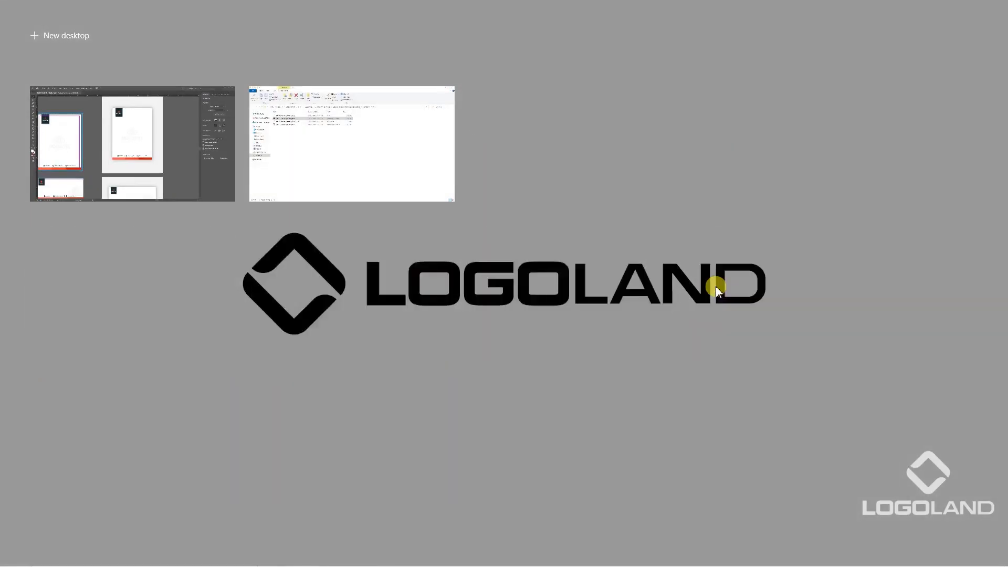
left_click(612, 411)
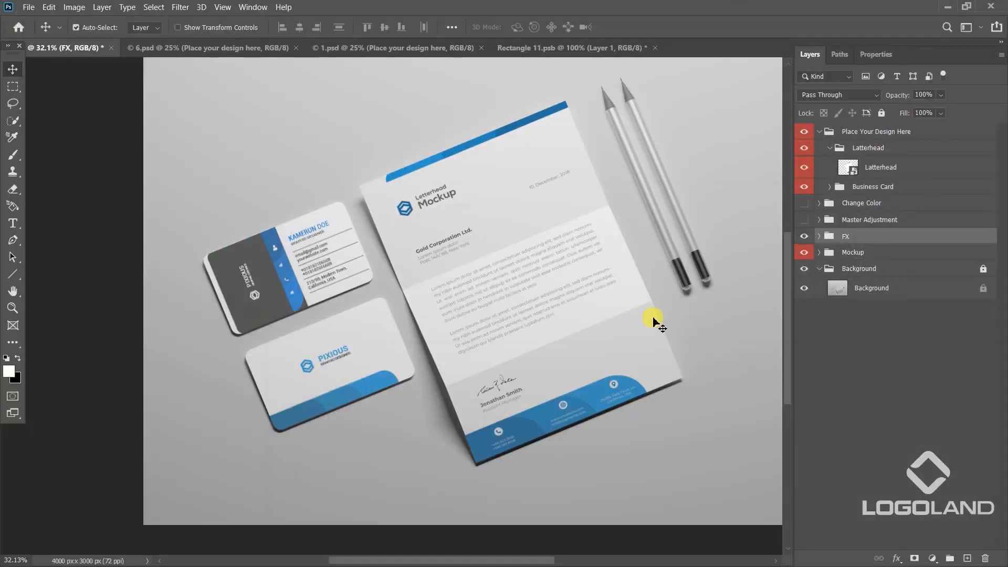
left_click(227, 48)
left_click(391, 53)
left_click(546, 48)
left_click(426, 48)
left_click(260, 46)
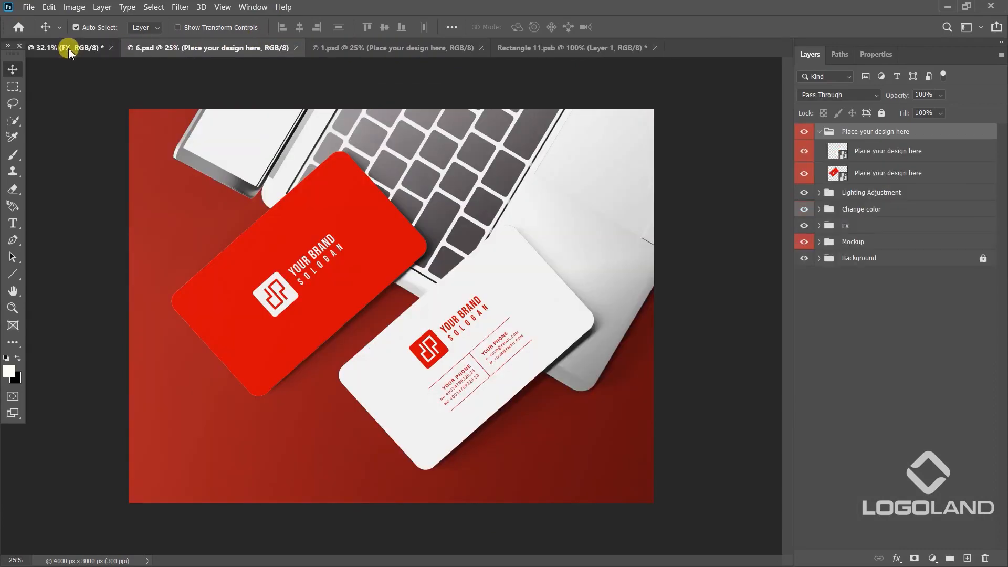
left_click(68, 48)
left_click(234, 48)
left_click(378, 47)
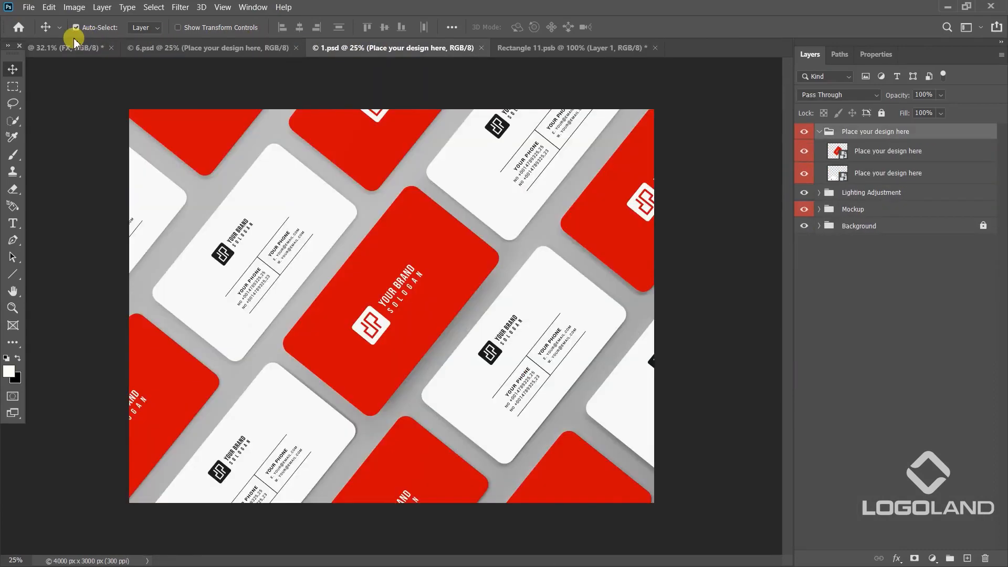
left_click(74, 47)
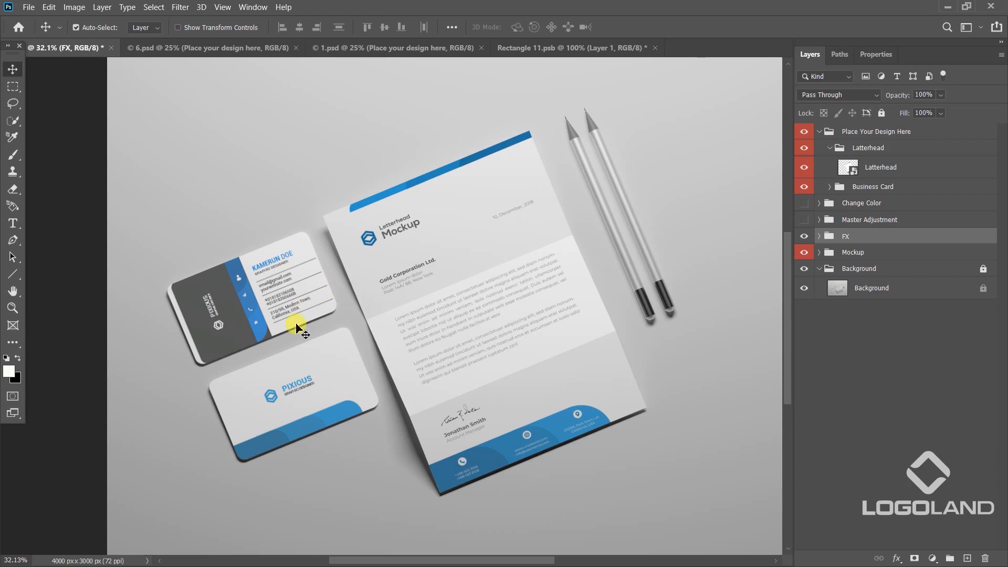
Open the contents of the Latterhead smart object in the stationery mockup.
scroll(505, 361, "up", 3)
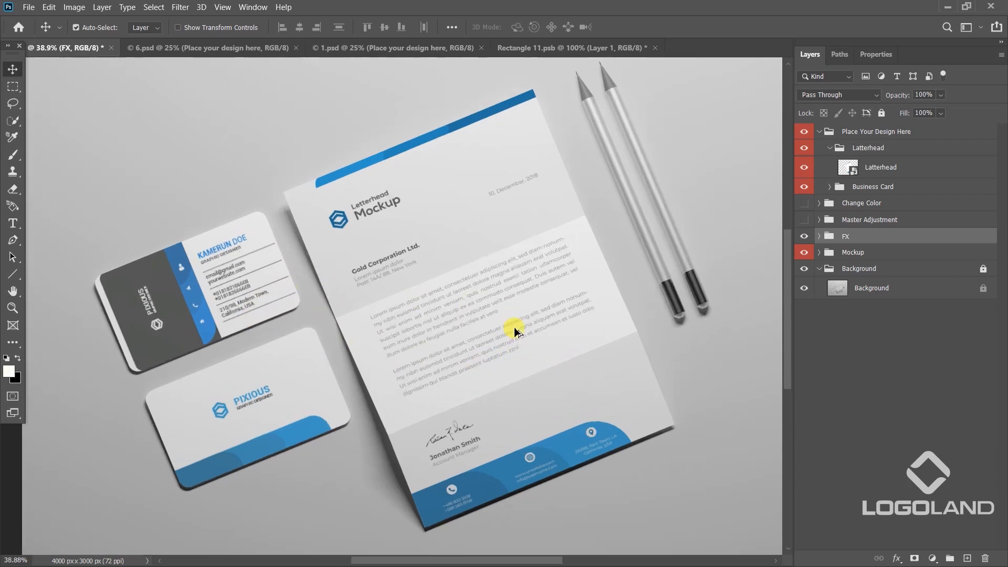
scroll(566, 330, "down", 3)
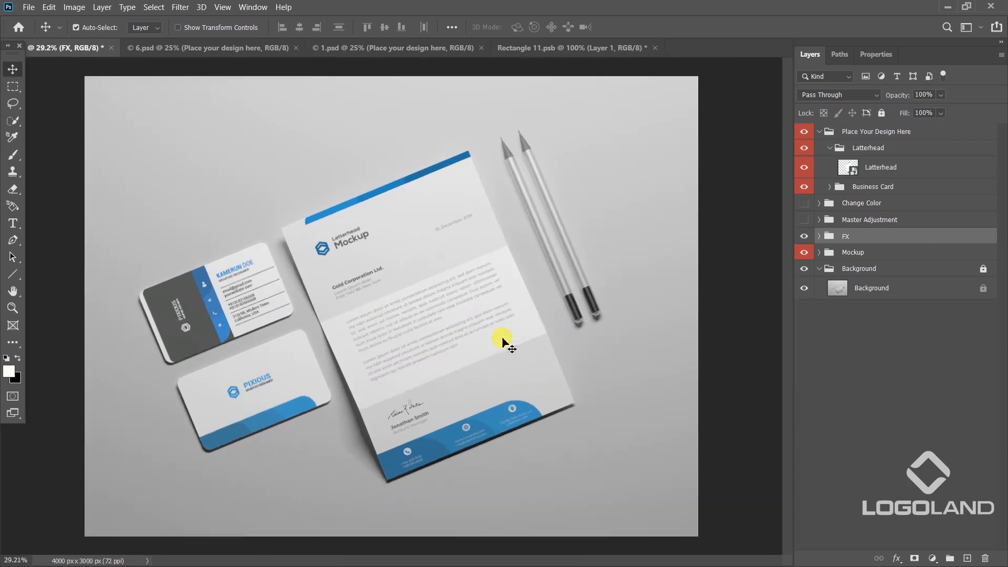
scroll(456, 315, "up", 5)
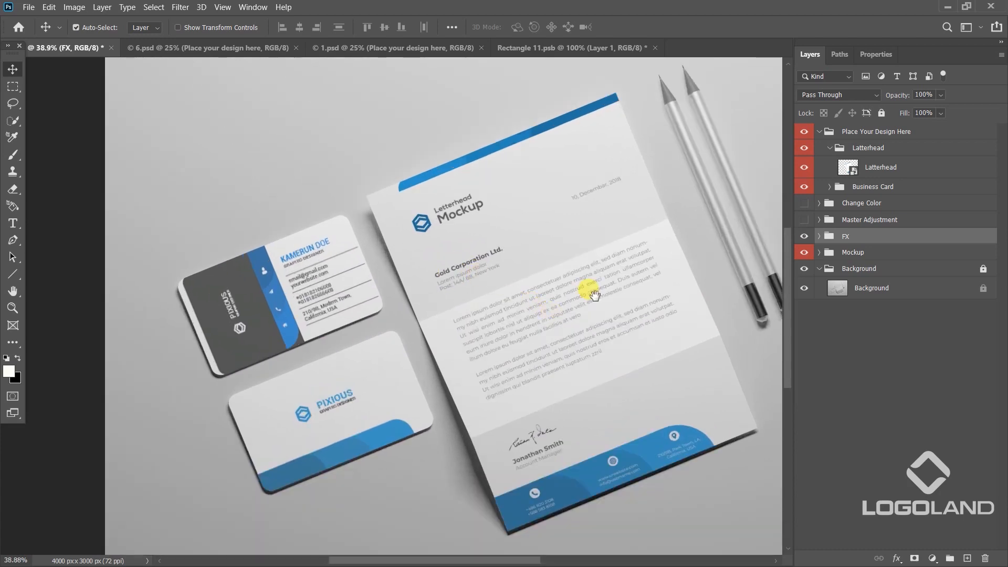
left_click_drag(595, 295, 524, 307)
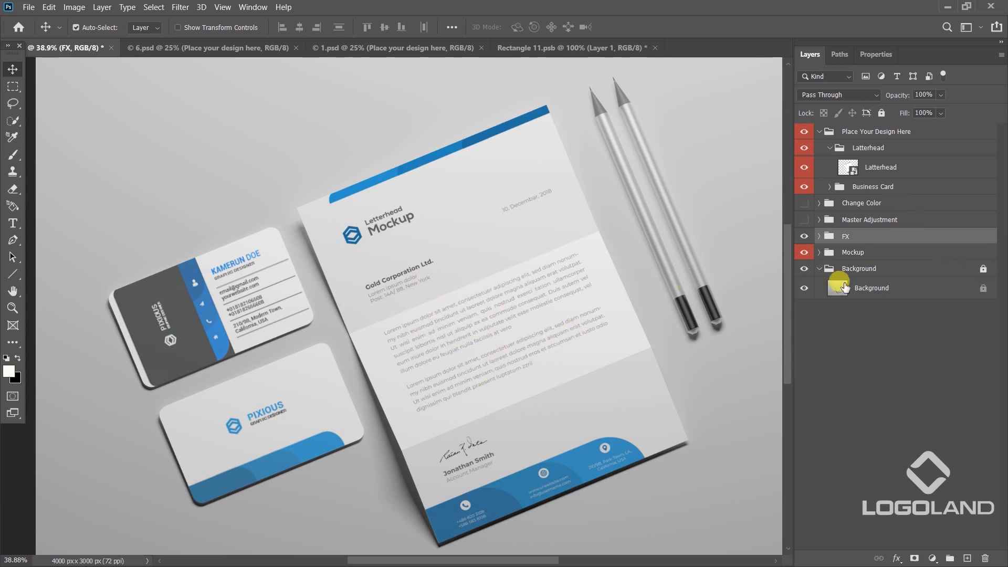
left_click(880, 341)
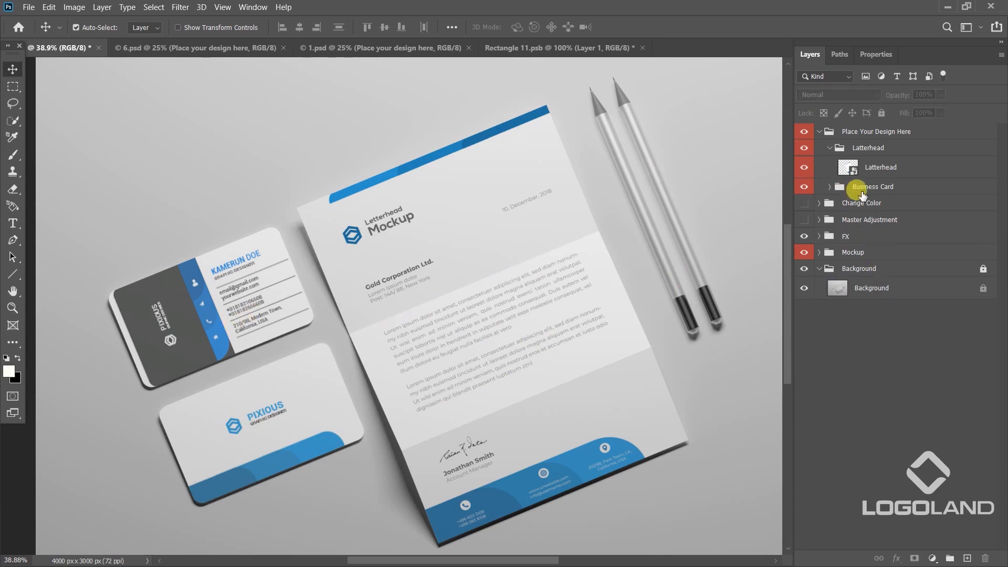
left_click(803, 168)
double_click(849, 169)
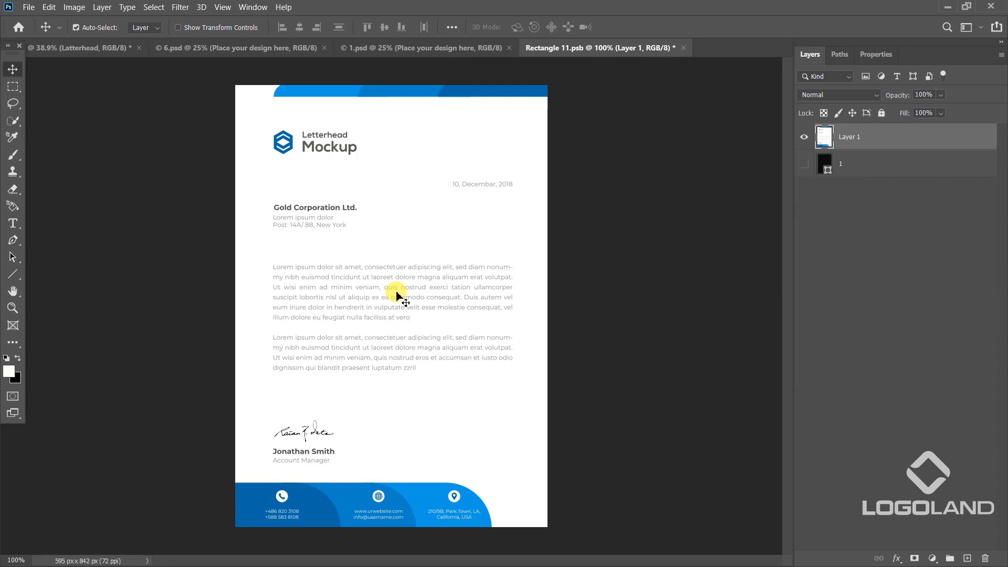
Switch to Illustrator and add an area of lorem ipsum text, about 10.4 × 6.7 in, beside the letterhead presentation.
key("alt+Tab")
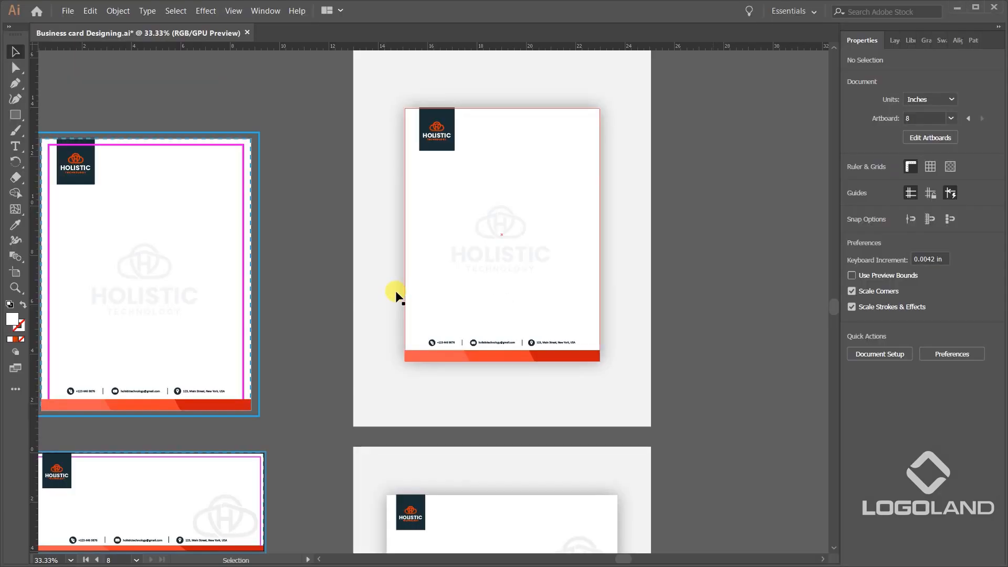
scroll(657, 173, "up", 1)
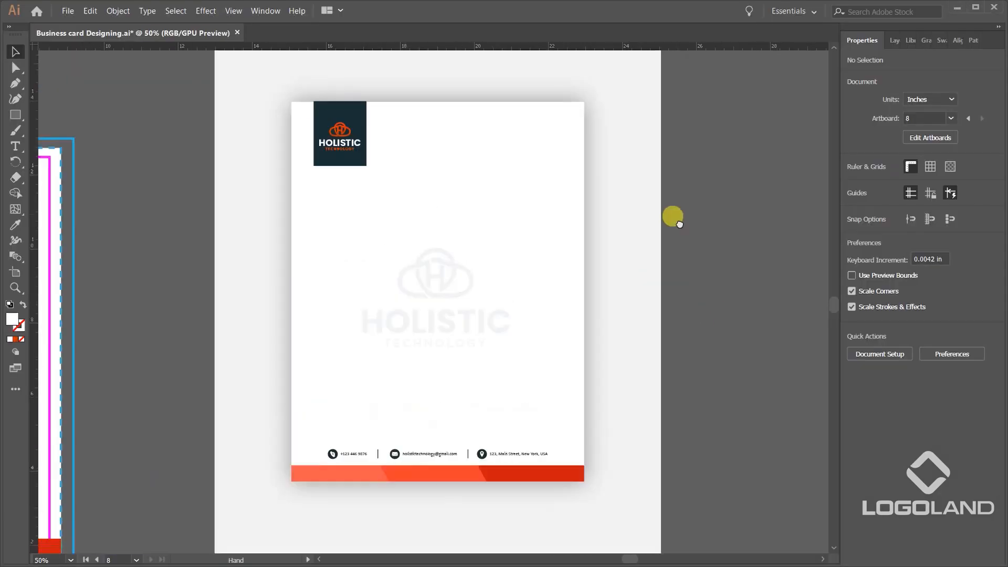
scroll(499, 214, "down", 2)
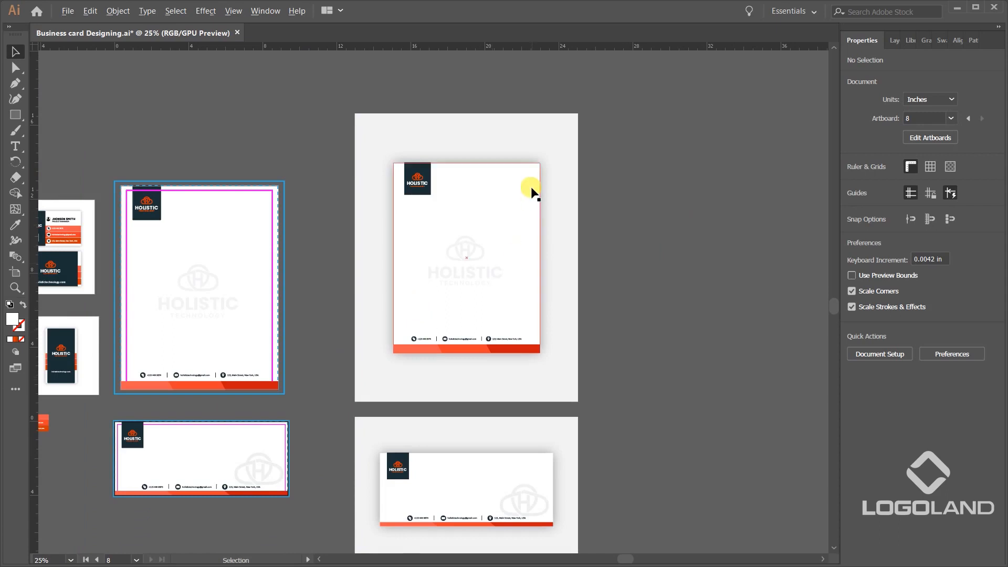
scroll(533, 198, "up", 1)
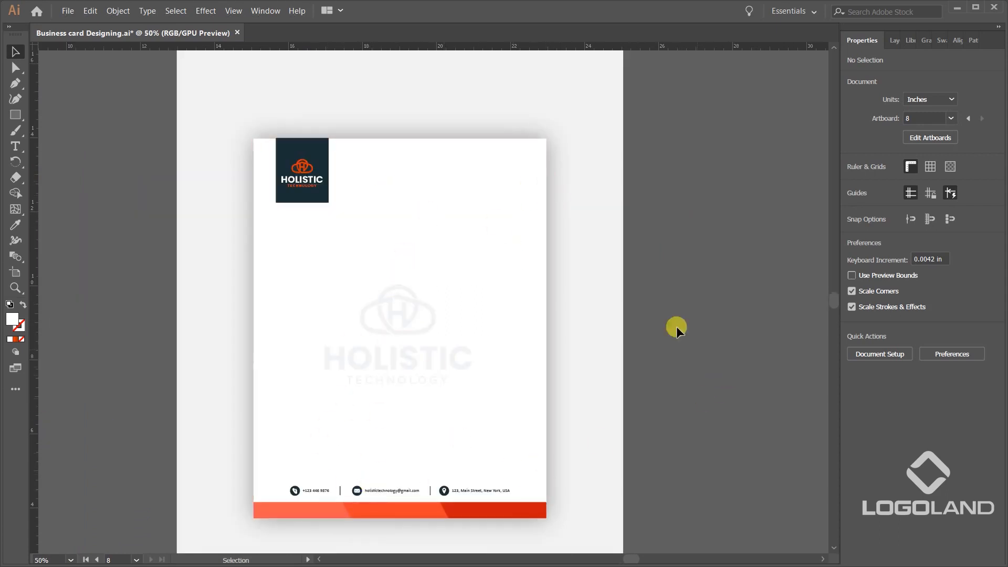
scroll(557, 207, "down", 1)
scroll(643, 217, "up", 1)
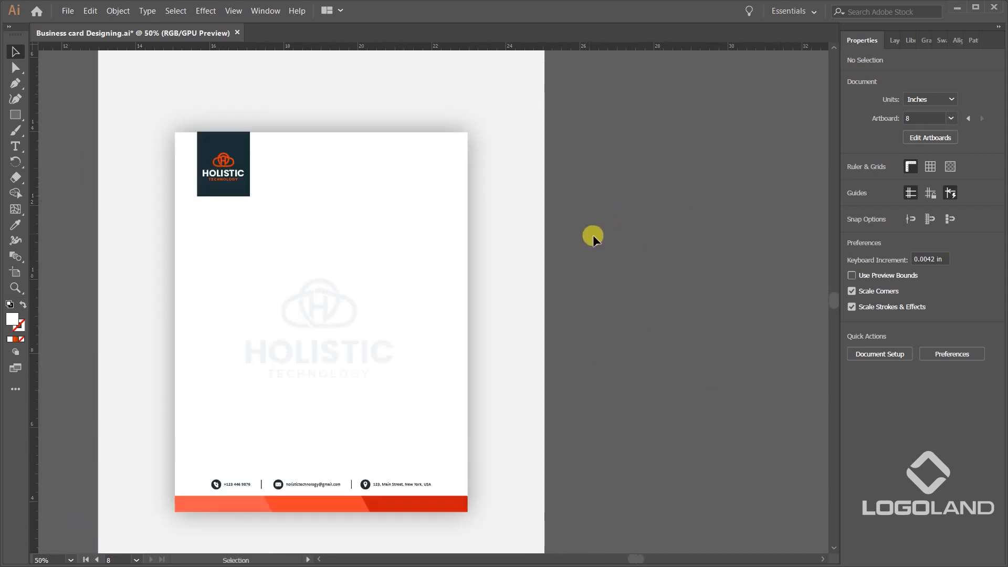
left_click(16, 151)
scroll(418, 230, "right", 5)
left_click_drag(406, 170, 789, 419)
Move the lorem ipsum text onto the presented letterhead and shrink its frame to about 6.4 × 4.1 in between logo and footer.
left_click(15, 54)
left_click(468, 108)
left_click(635, 222)
scroll(715, 331, "down", 2)
left_click_drag(637, 292, 427, 295)
scroll(499, 265, "up", 2)
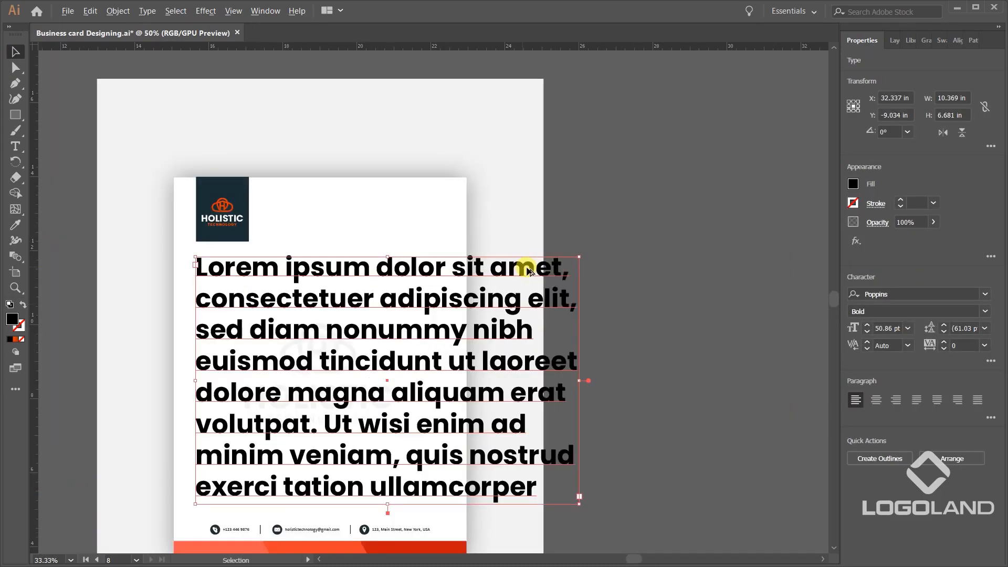
left_click_drag(572, 257, 366, 306)
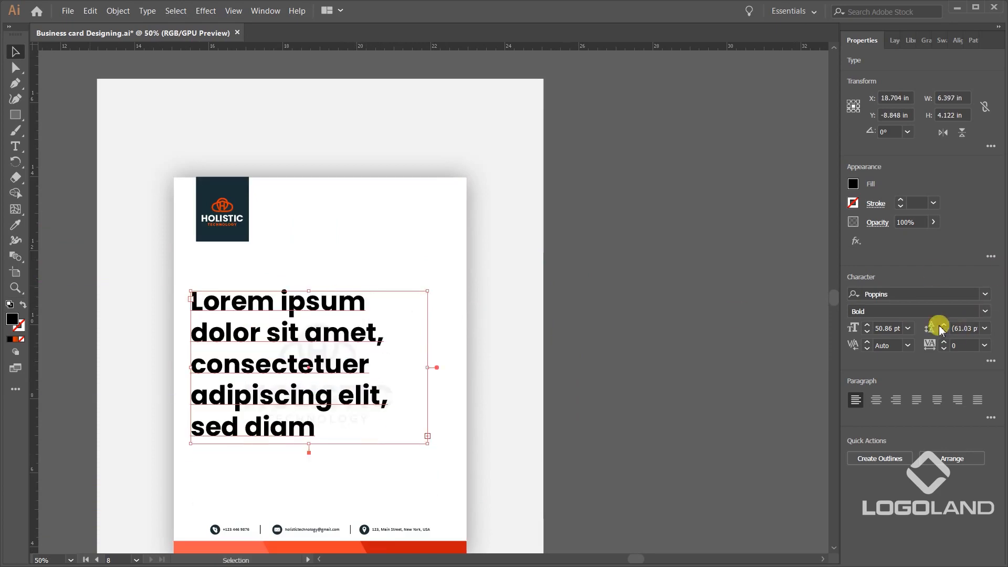
Format the letterhead's lorem ipsum text as Calibri Light at 14 pt.
left_click(908, 328)
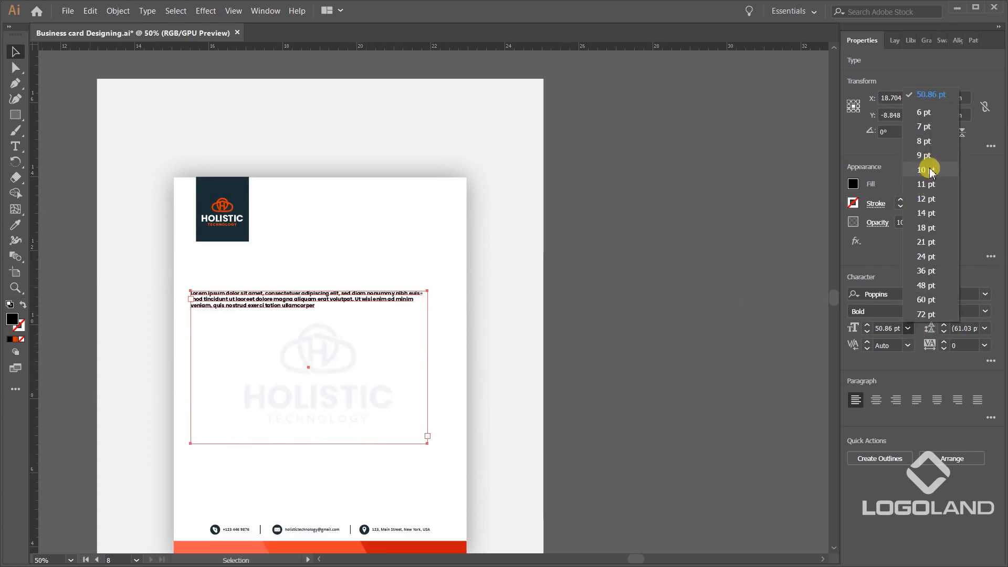
left_click(926, 169)
left_click(913, 290)
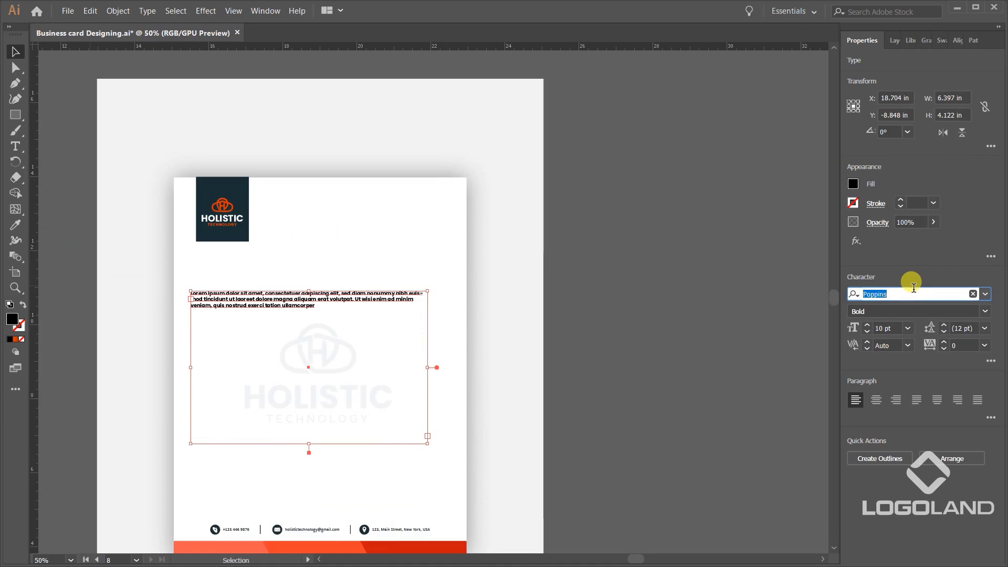
type("cali")
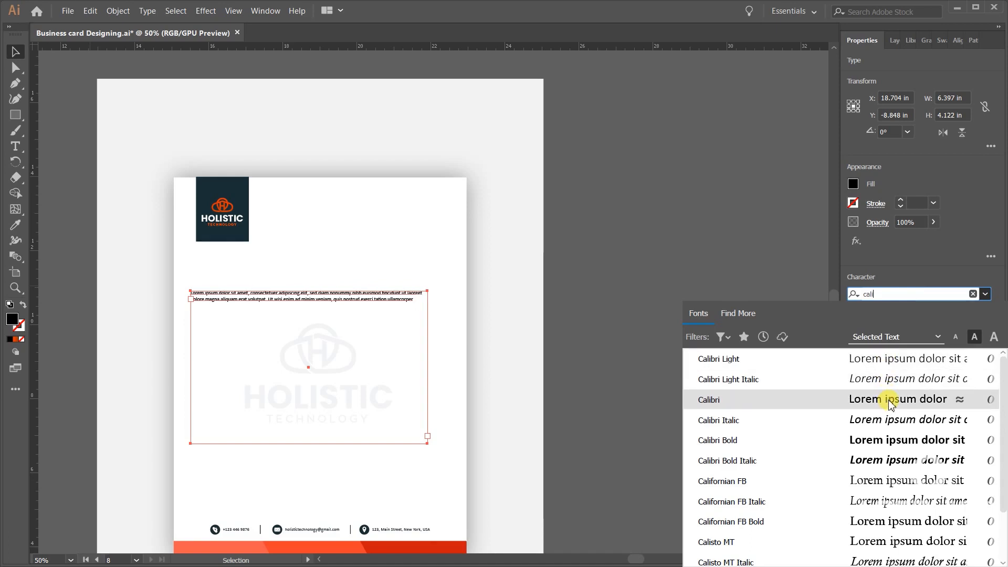
left_click(892, 358)
scroll(398, 314, "up", 2)
scroll(398, 314, "down", 2)
left_click(908, 328)
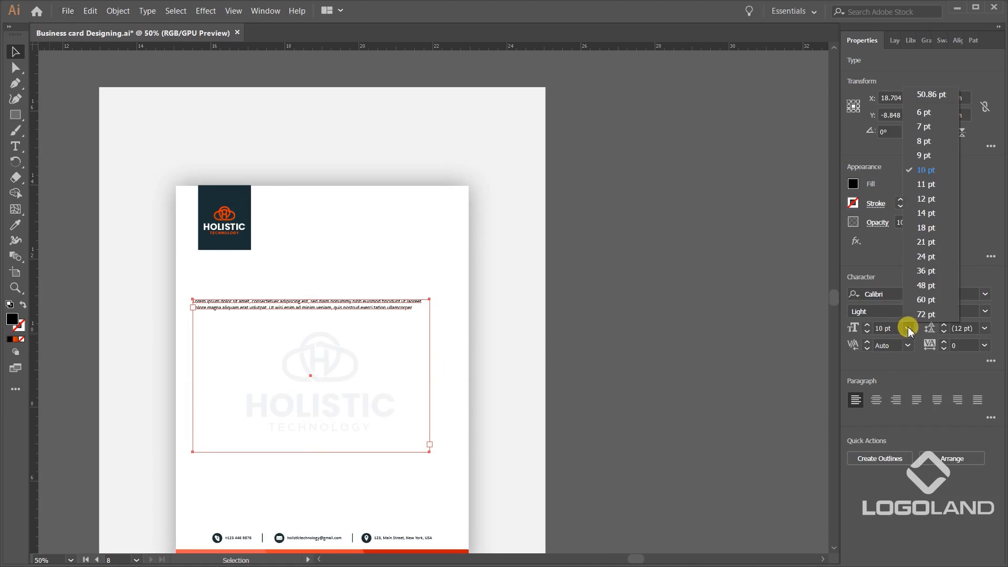
left_click(926, 212)
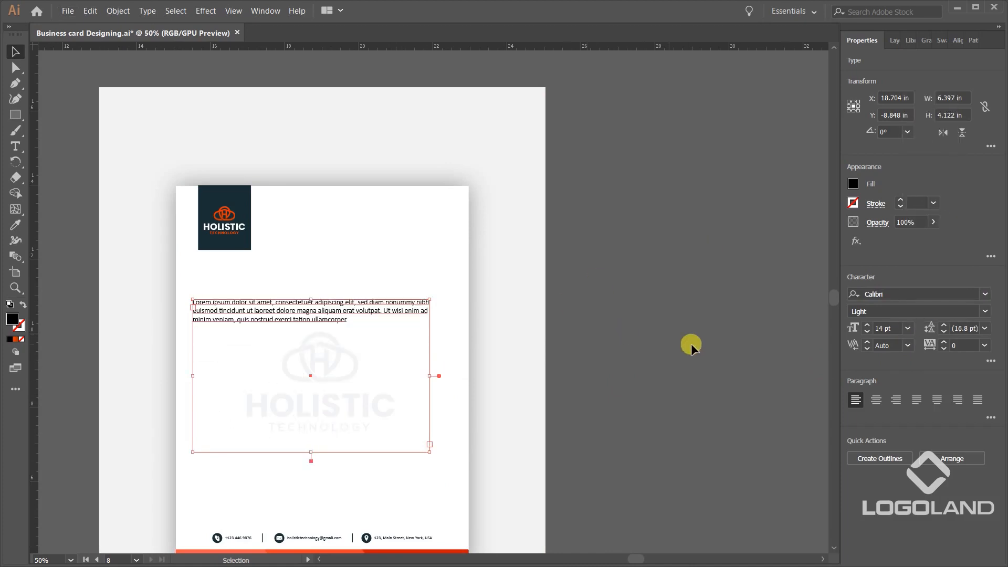
Extend the lorem ipsum passage into a longer first paragraph by appending two copies of it within the same frame.
left_click(341, 342)
scroll(351, 349, "up", 2)
double_click(435, 266)
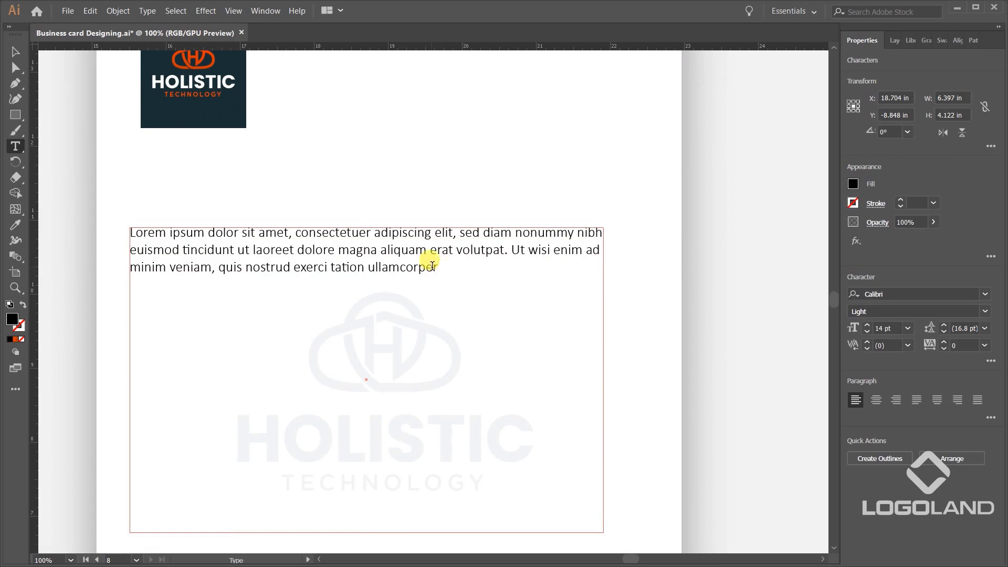
key("ctrl+a")
key("ctrl+c")
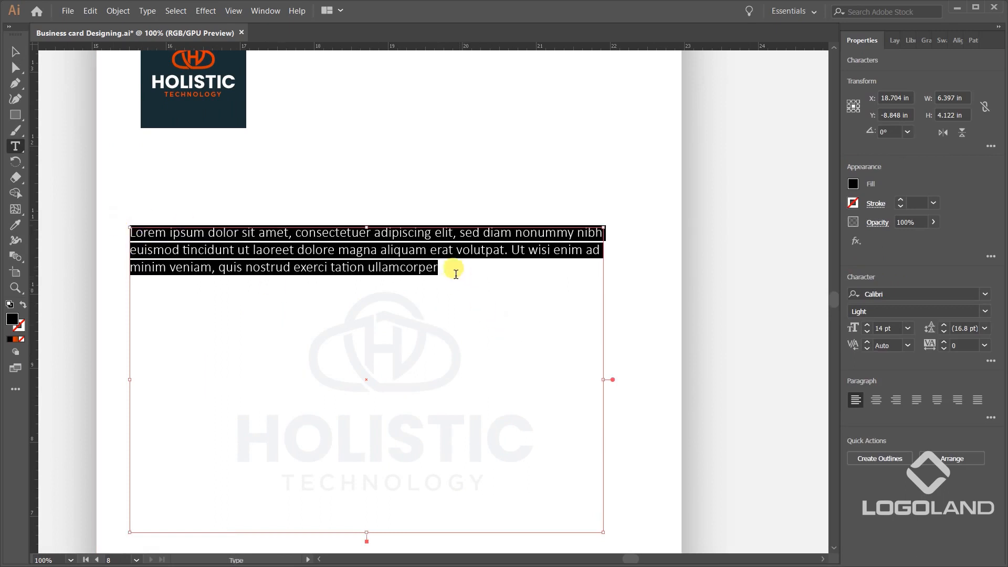
left_click(453, 271)
key("ctrl+v")
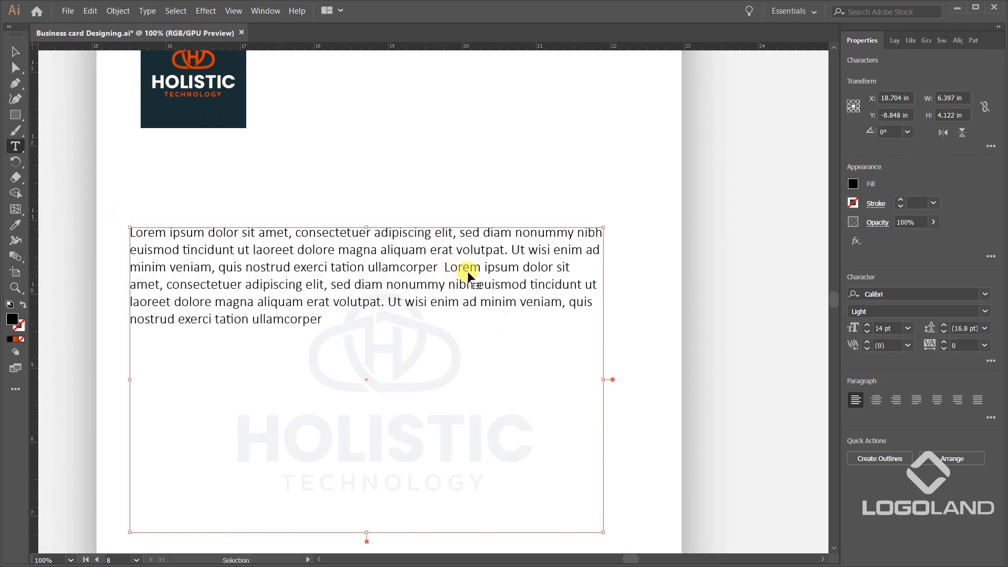
key("BackSpace")
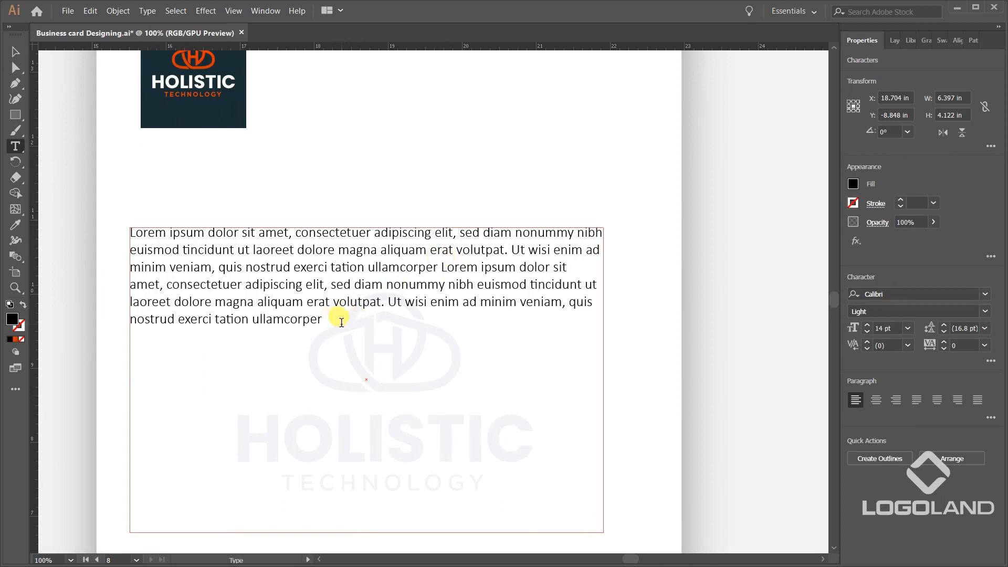
key("ctrl+v")
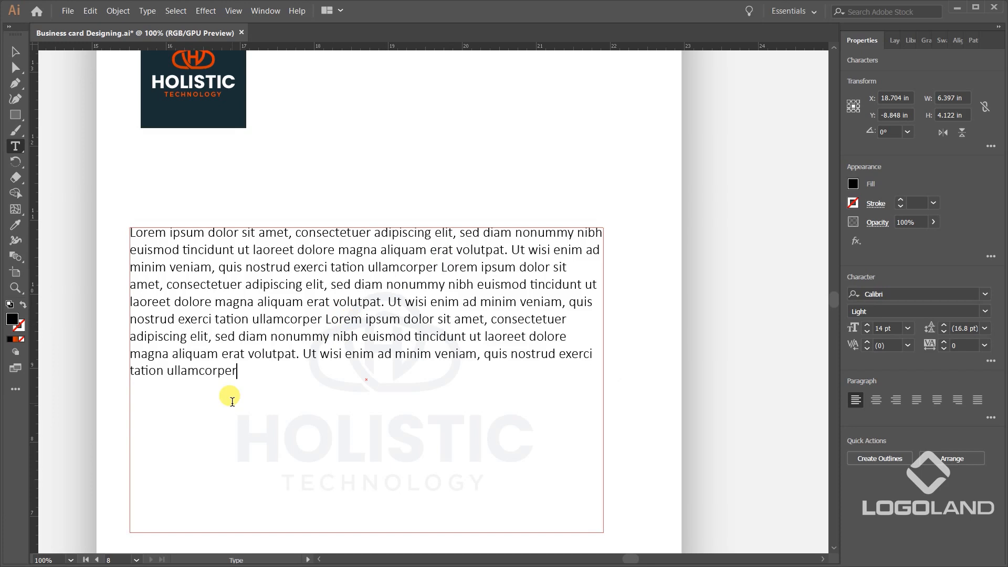
Add a second paragraph below a gap in the text frame, made of two copies of the lorem ipsum passage.
key("ctrl+v")
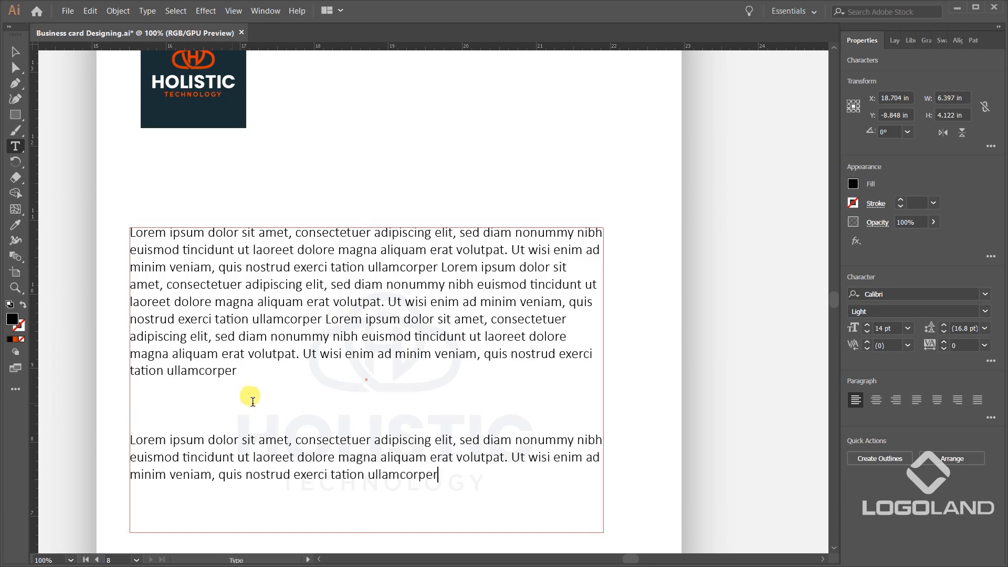
scroll(294, 383, "down", 2)
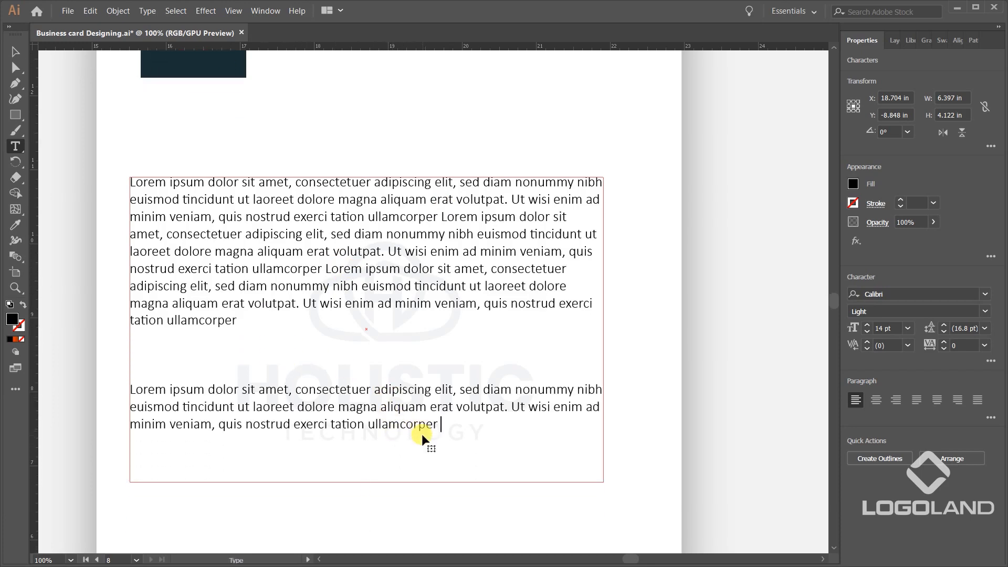
key("ctrl+v")
key("Escape")
key("ctrl+minus")
key("ctrl+minus")
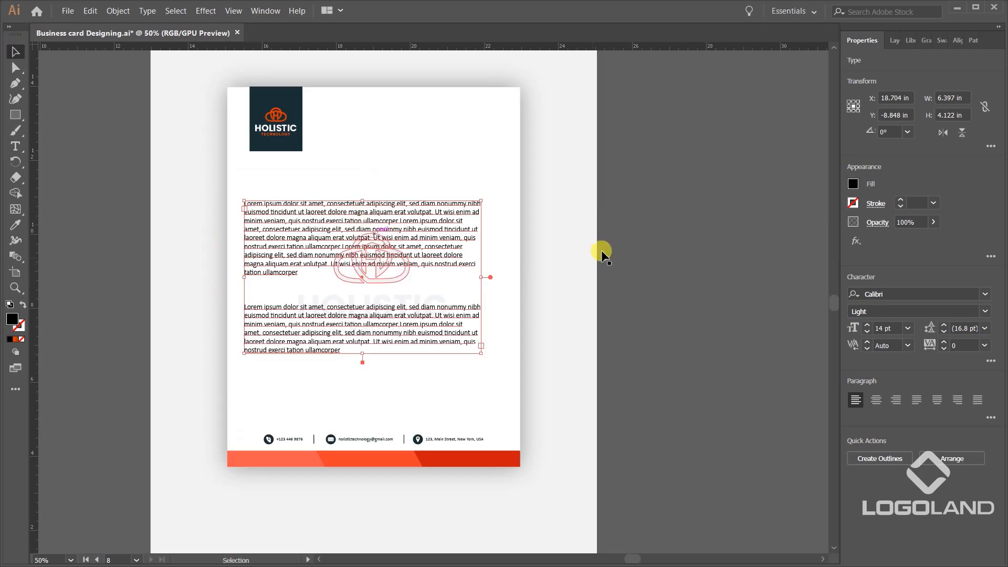
Justify the letterhead's body text with the last line aligned left.
left_click(601, 254)
scroll(517, 286, "up", 1)
scroll(525, 294, "left", 3)
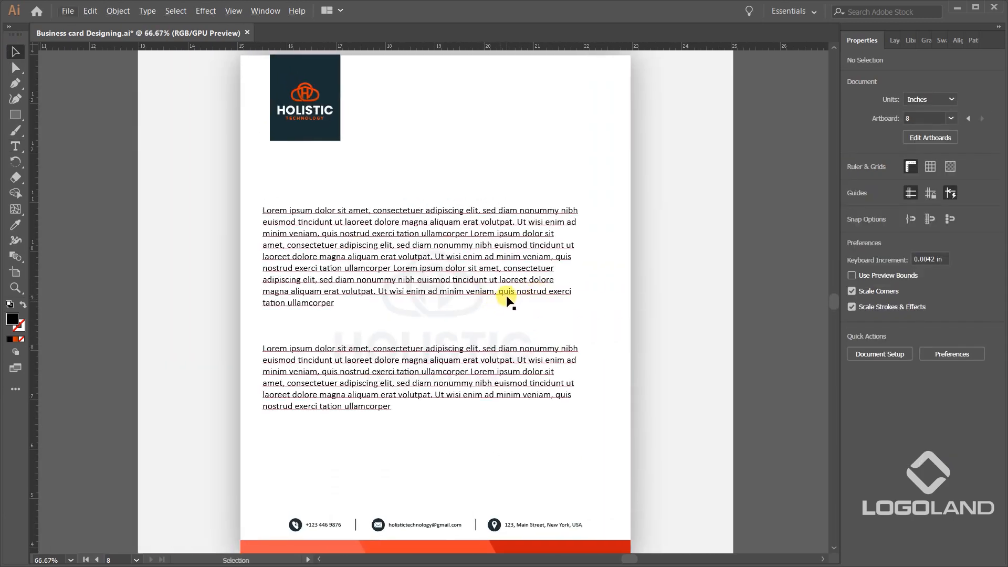
left_click(546, 290)
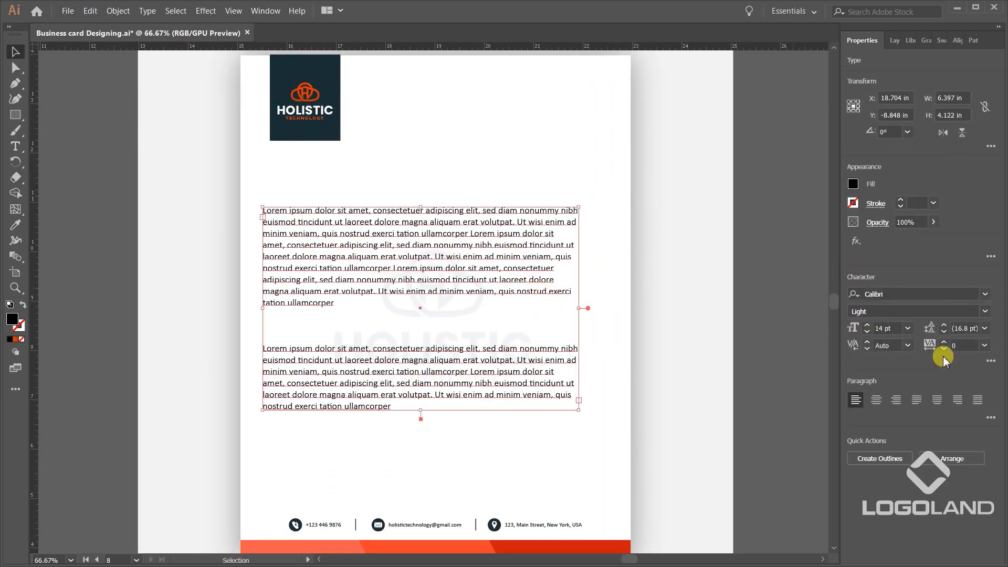
left_click(958, 400)
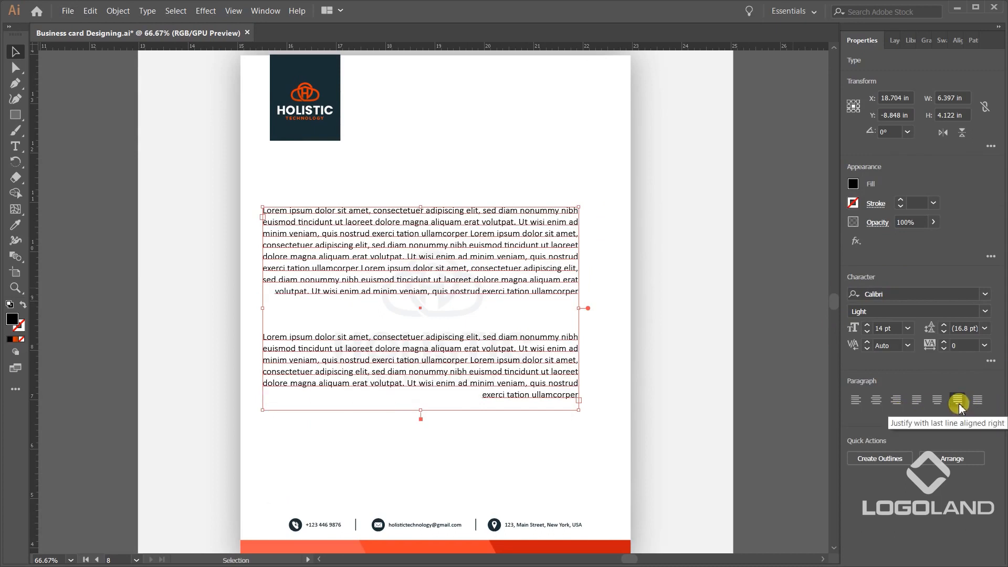
left_click(991, 418)
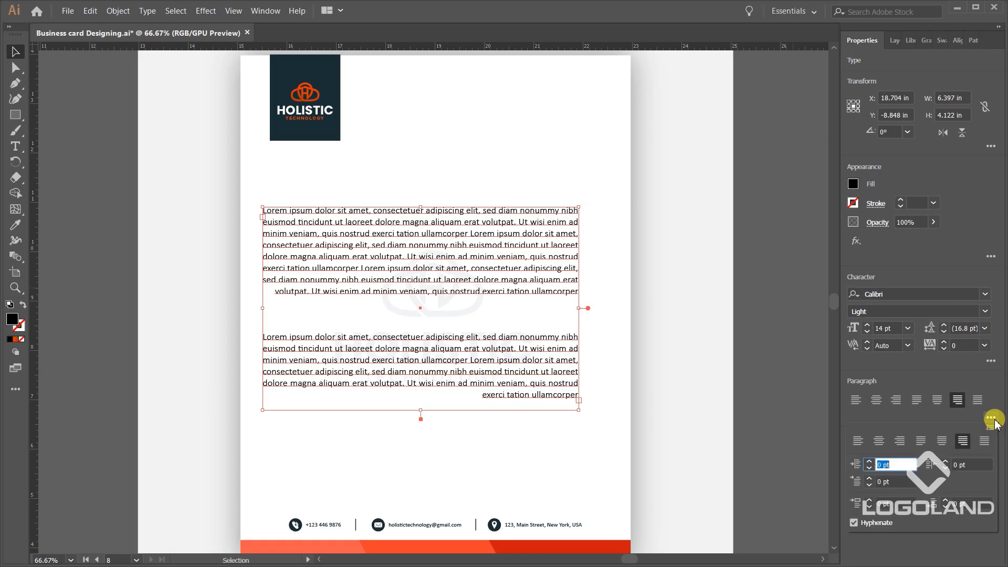
left_click(921, 442)
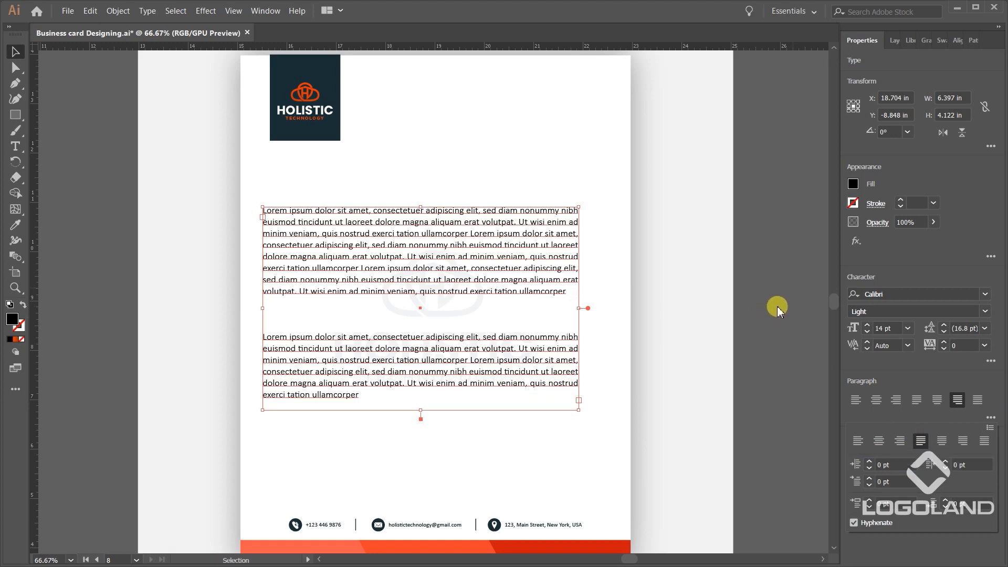
left_click(750, 316)
Centre the body text frame and the letterhead artwork on each other horizontally and vertically.
left_click(568, 277)
key("ctrl+a")
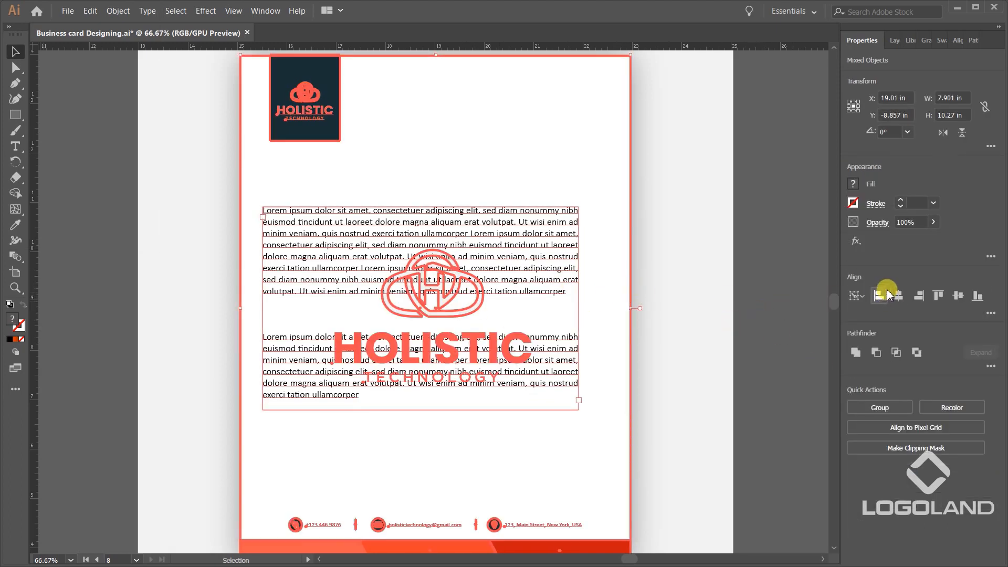
left_click(898, 295)
left_click(958, 295)
left_click(776, 275)
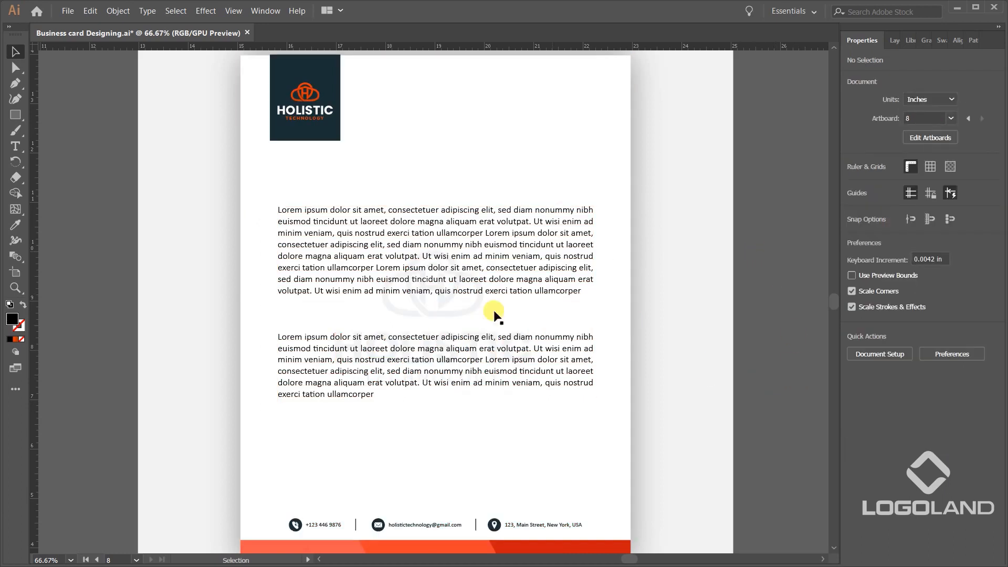
left_click(475, 308)
left_click(604, 150, "shift")
left_click(603, 151)
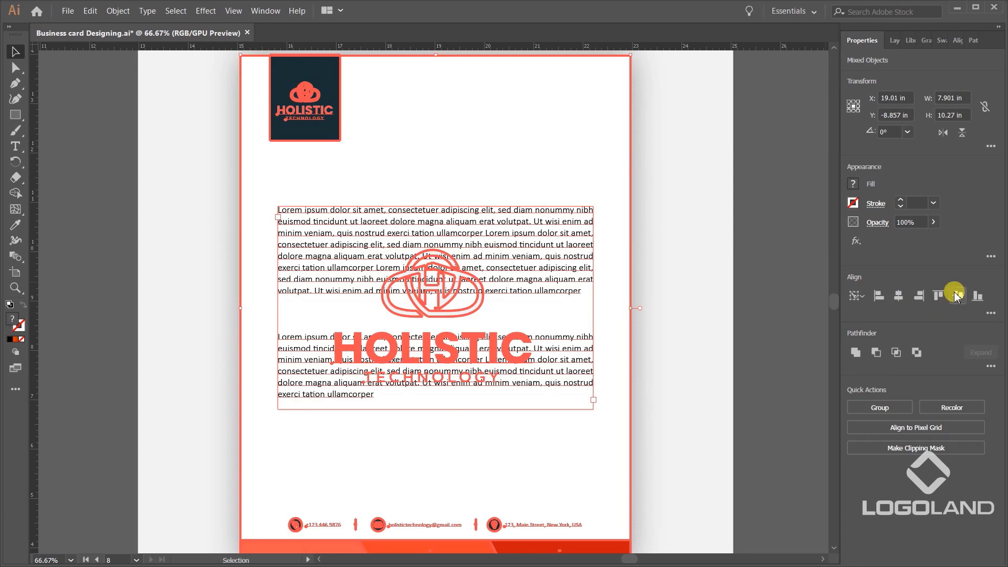
left_click(791, 254)
Examine the letterhead with its body text up close and beside the other designs, checking its artwork group and base rectangle.
scroll(612, 265, "down", 1)
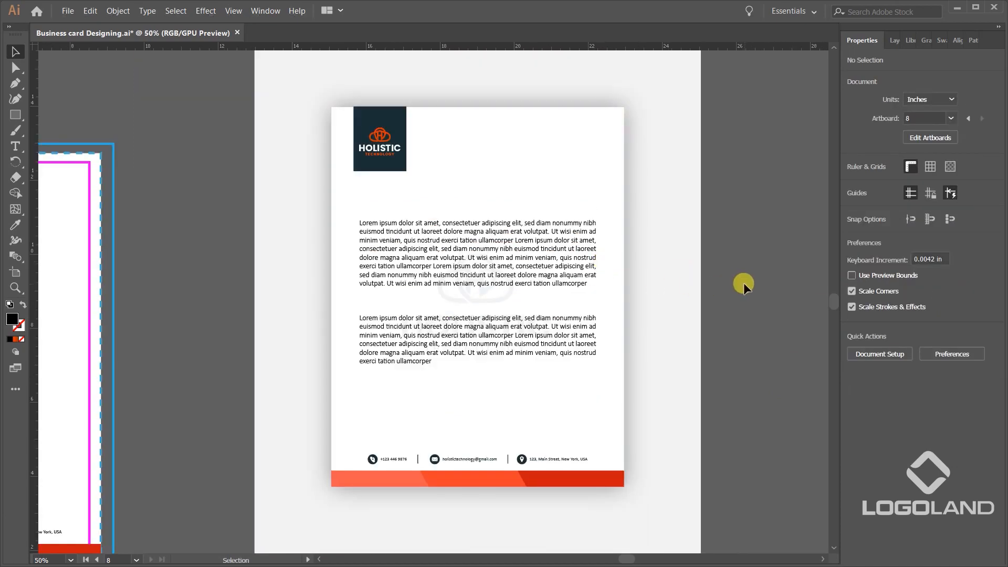
scroll(584, 231, "up", 1)
scroll(666, 320, "down", 1)
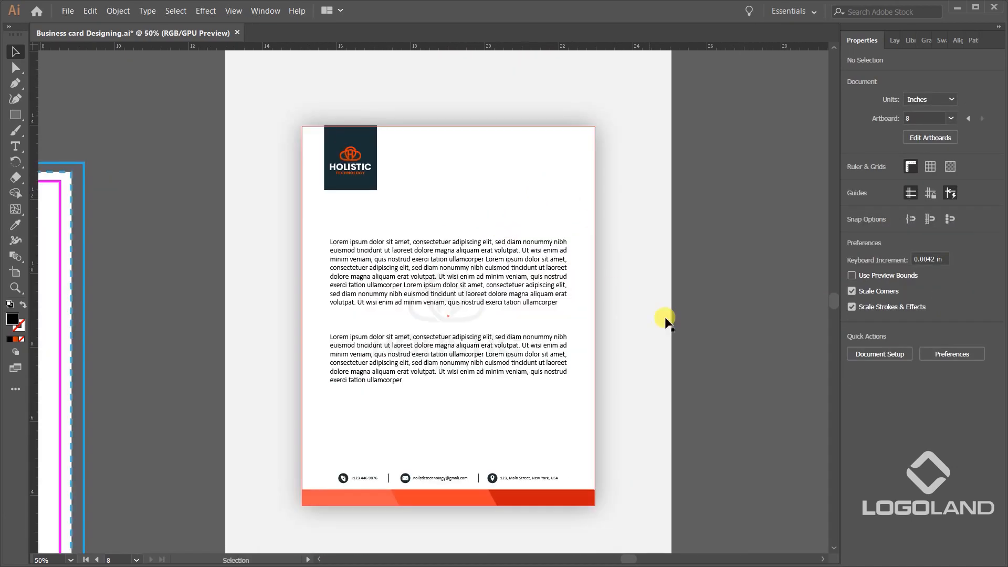
left_click(468, 207)
scroll(584, 196, "down", 2)
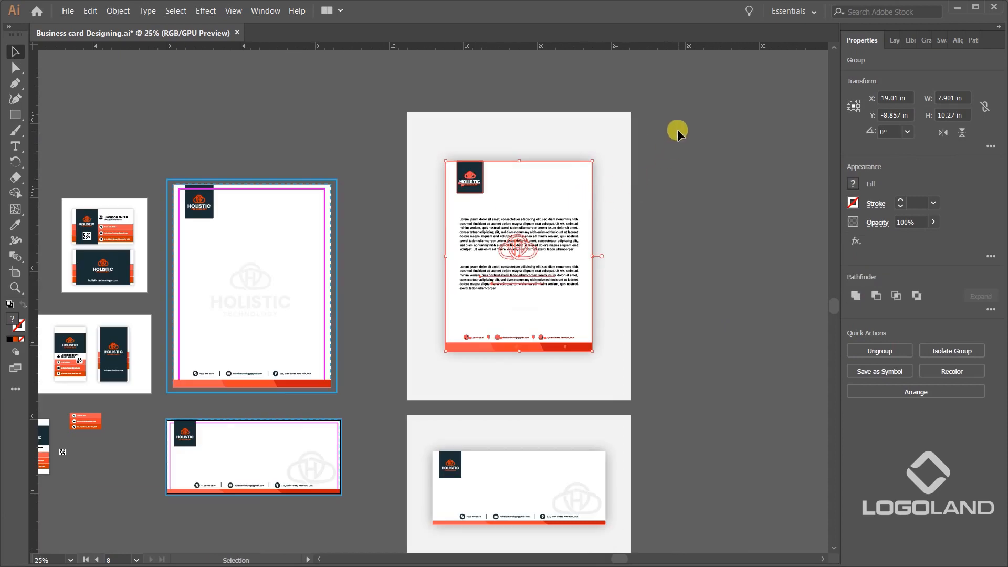
left_click(705, 318)
scroll(634, 188, "up", 2)
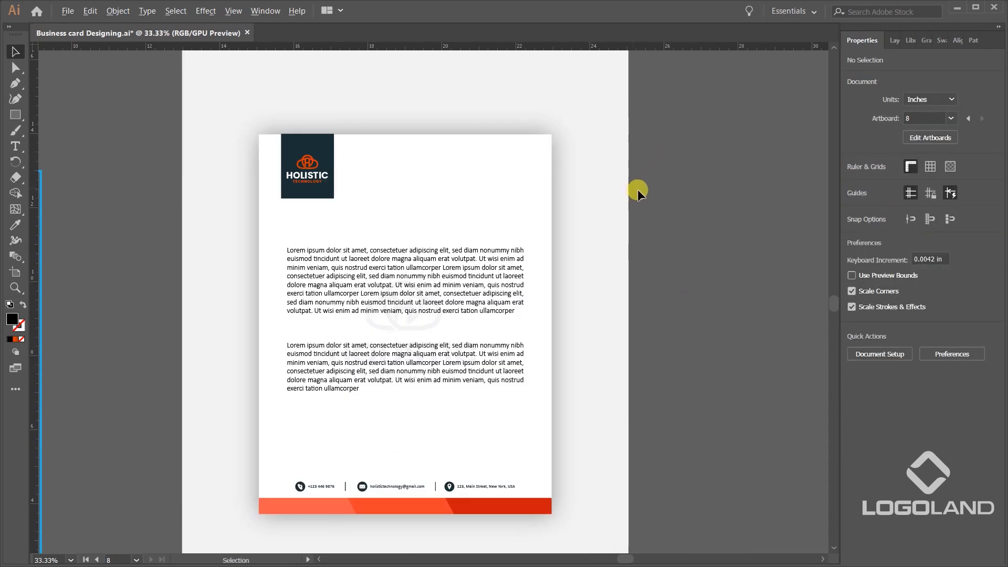
left_click(551, 161)
scroll(558, 183, "down", 2)
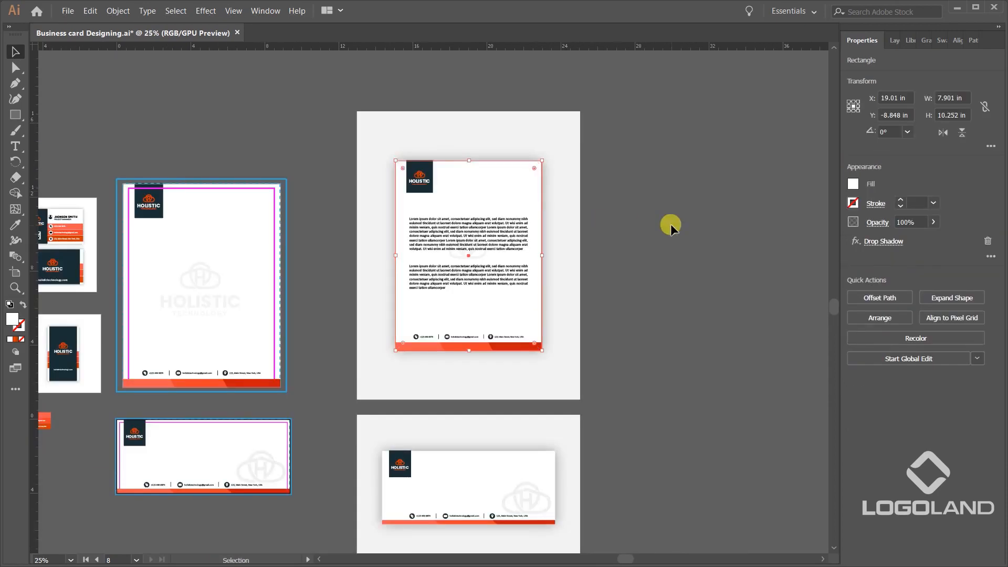
left_click(669, 224)
Place a copy of the whole letterhead with its body text on the empty canvas beside the light grey background.
left_click_drag(672, 204, 610, 209)
left_click_drag(546, 156, 322, 361)
left_click(501, 255, "shift")
left_click_drag(421, 261, 682, 275)
left_click(771, 186)
Remove the drop shadow from the white base rectangle of the copied letterhead on the empty canvas.
scroll(771, 186, "up", 2)
left_click_drag(734, 212, 631, 205)
left_click(605, 167)
left_click(650, 187)
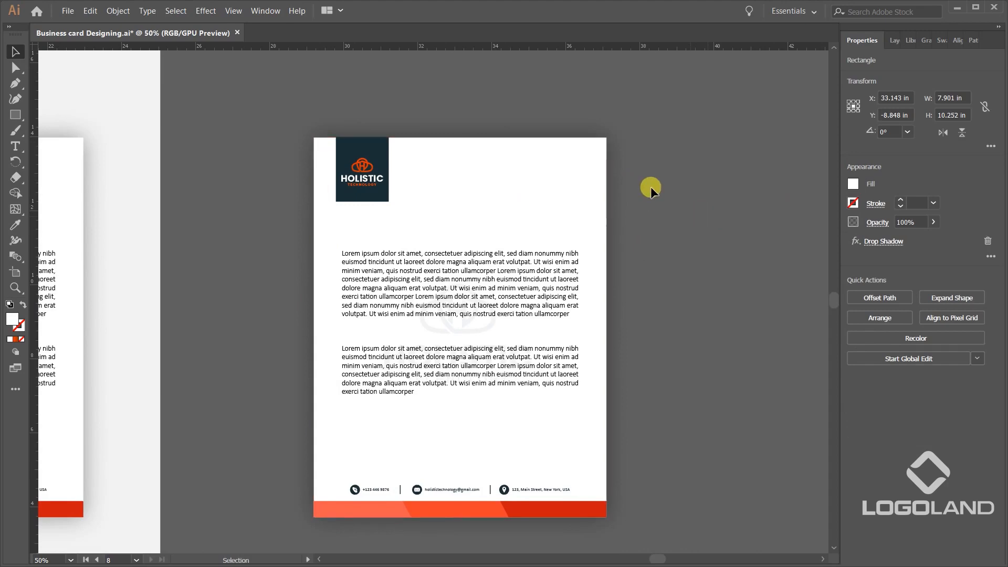
key("v")
left_click(599, 167)
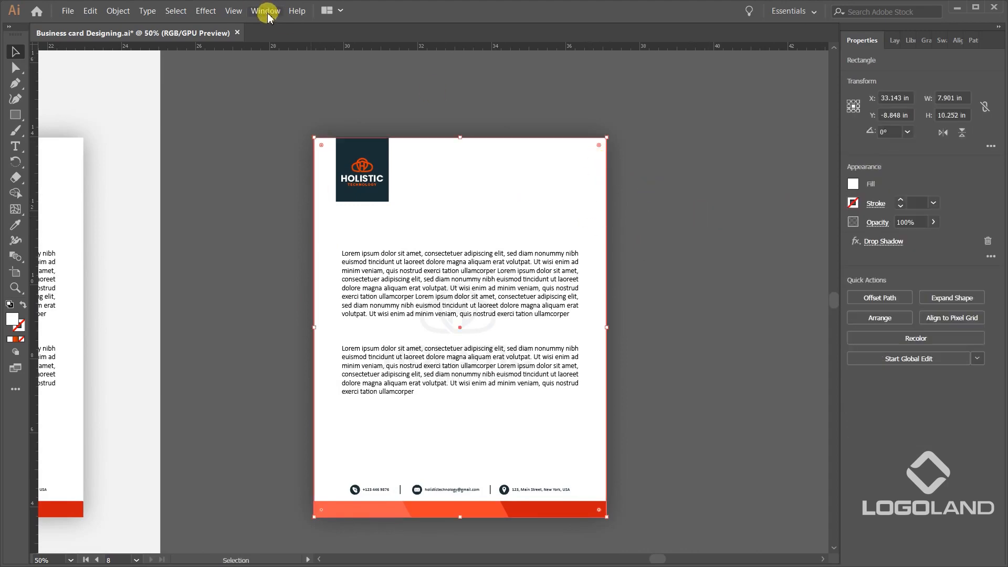
left_click(267, 15)
left_click(333, 158)
left_click_drag(581, 218, 738, 194)
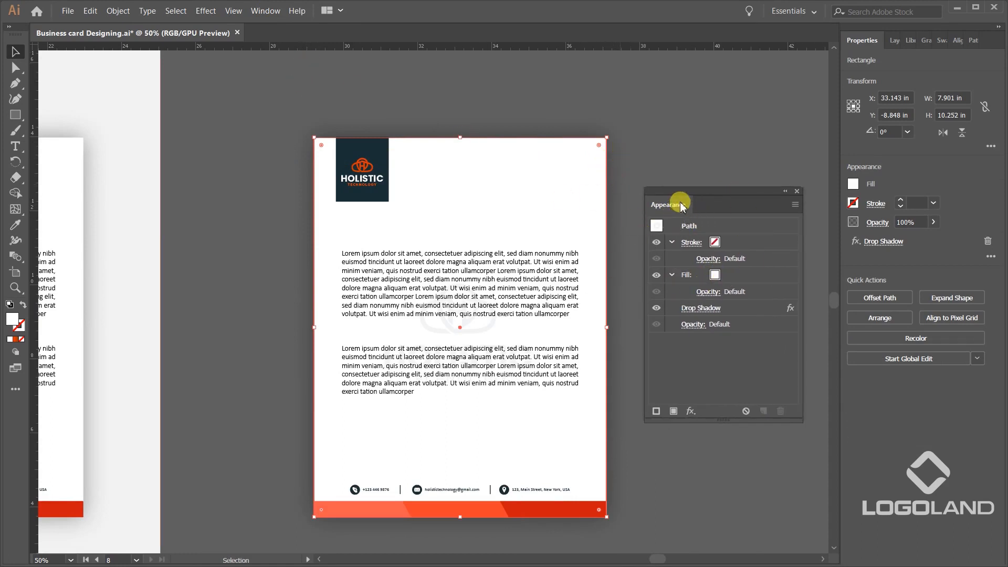
left_click_drag(682, 206, 685, 185)
left_click(737, 287)
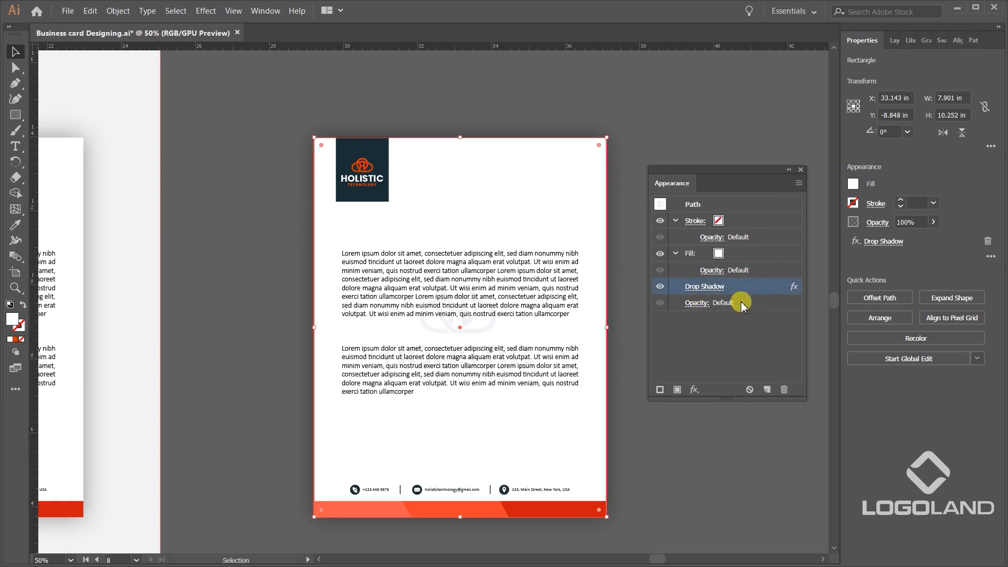
left_click(784, 389)
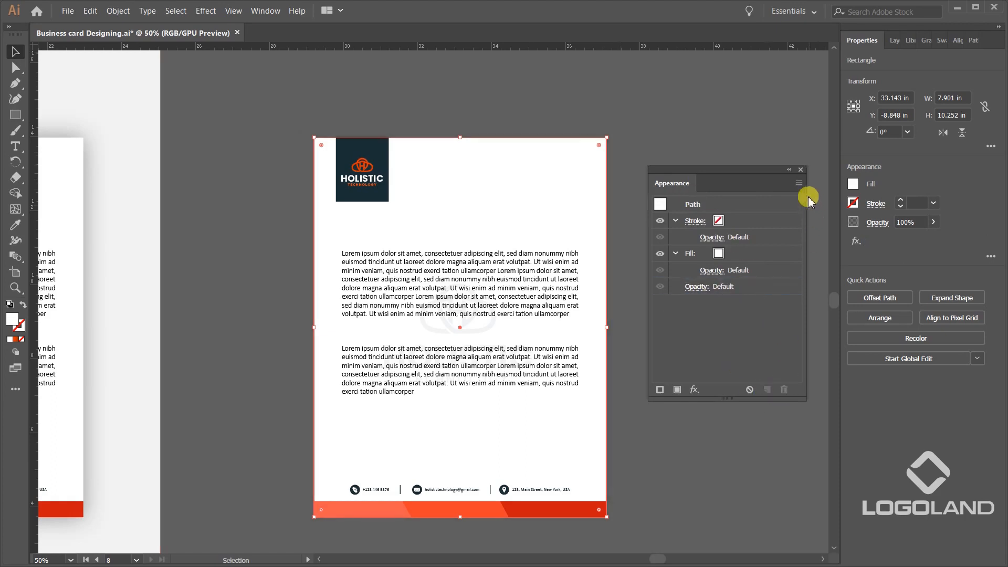
left_click(669, 191)
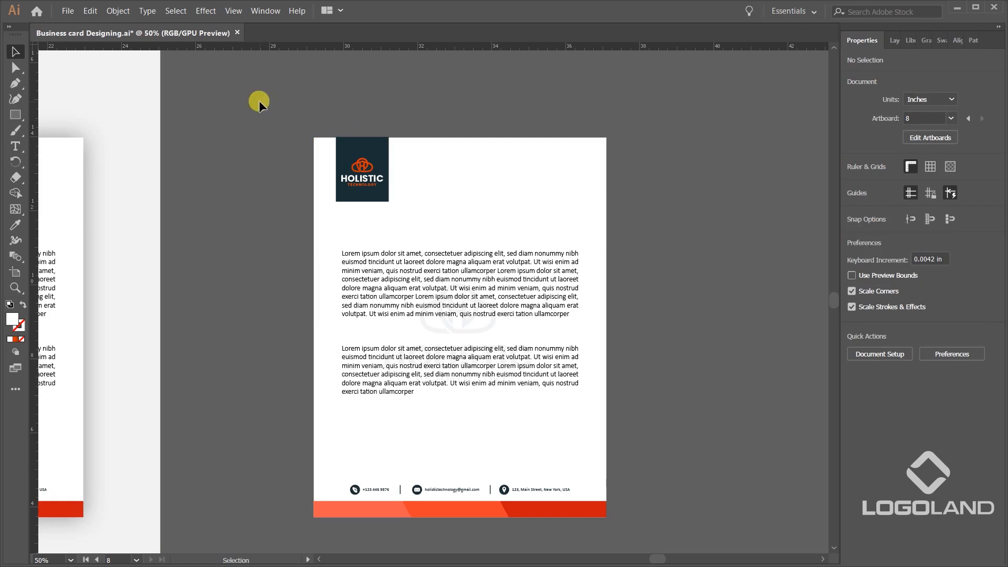
Copy the complete shadow-free letterhead artwork and switch to Photoshop's Rectangle 11.psb smart object document.
key("ctrl+alt+a")
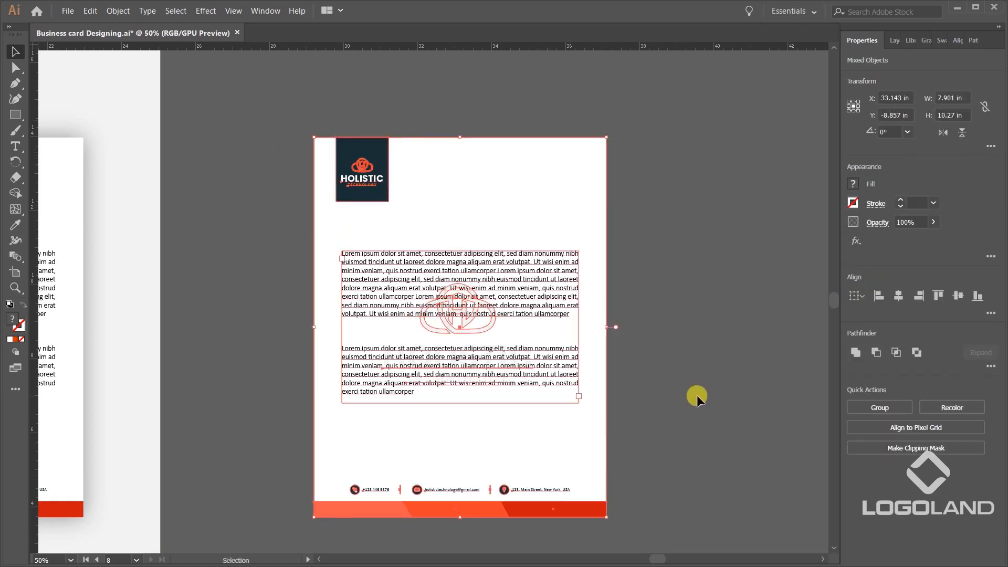
left_click(696, 329)
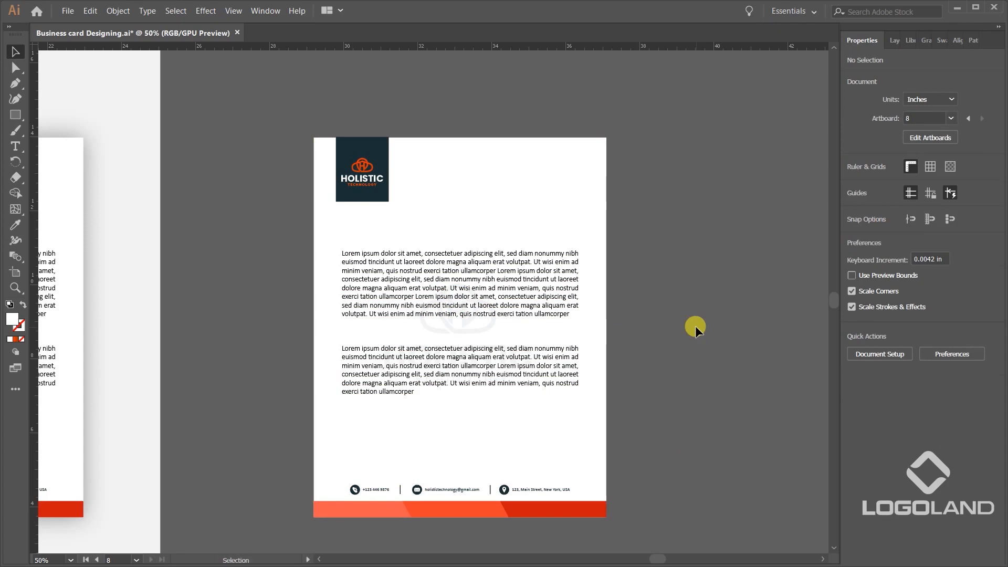
key("alt+Tab")
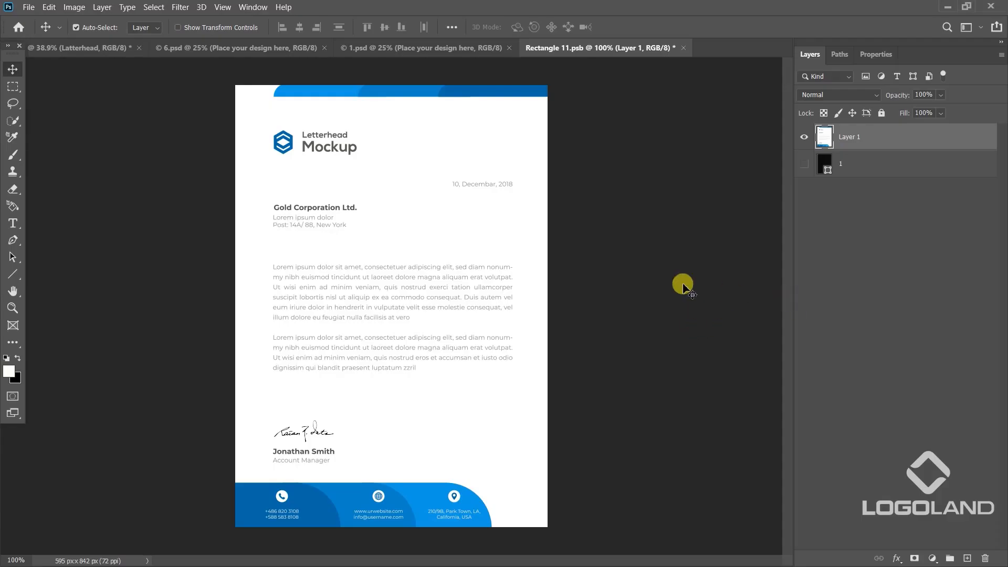
left_click(683, 286)
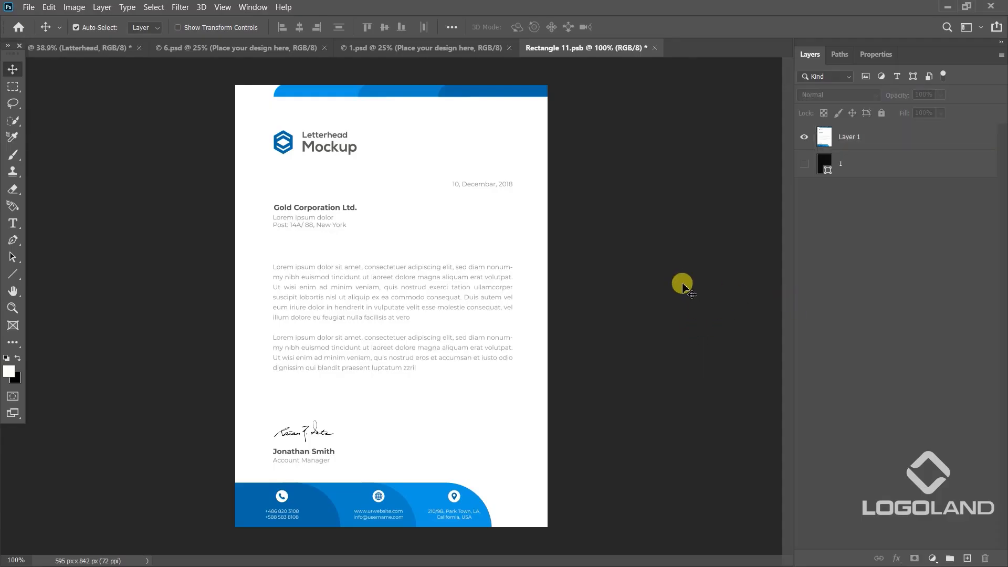
Hide the placeholder design on Layer 1 and paste the copied letterhead as a smart object.
left_click(803, 137)
key("ctrl")
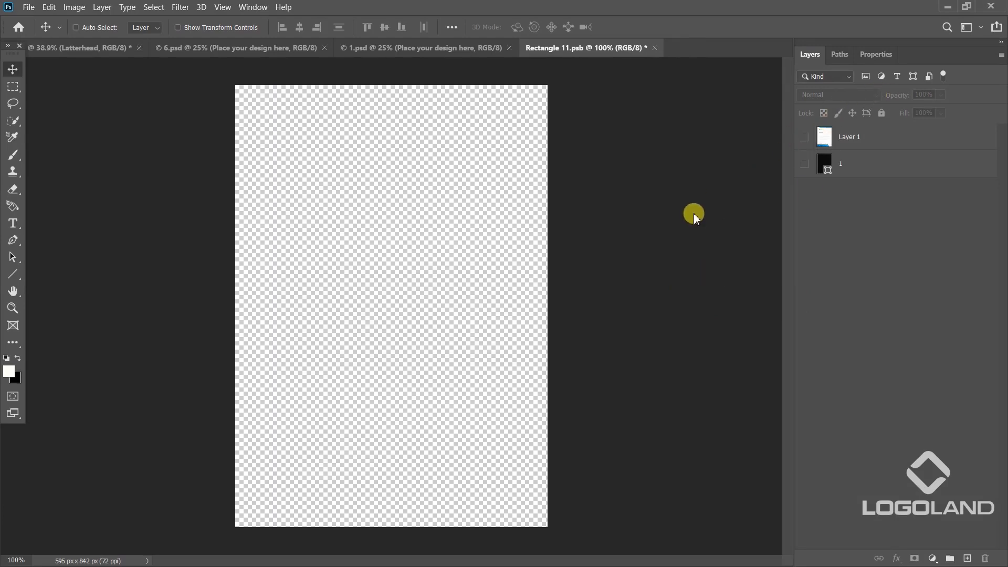
key("ctrl+v")
left_click(475, 154)
left_click(557, 149)
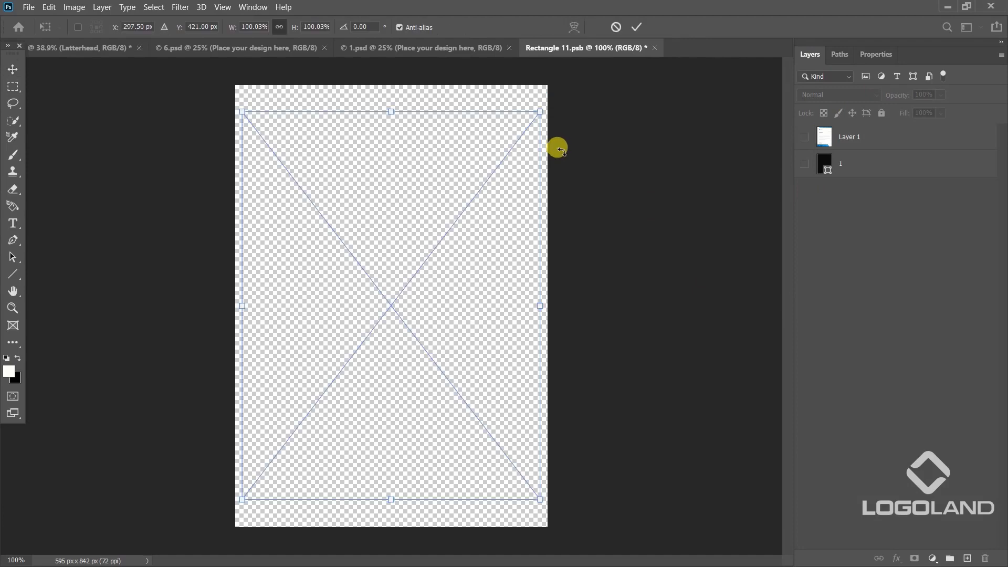
Scale the pasted letterhead proportionally from its centre to the full width of the document.
left_click_drag(392, 111, 393, 102)
key("ctrl+z")
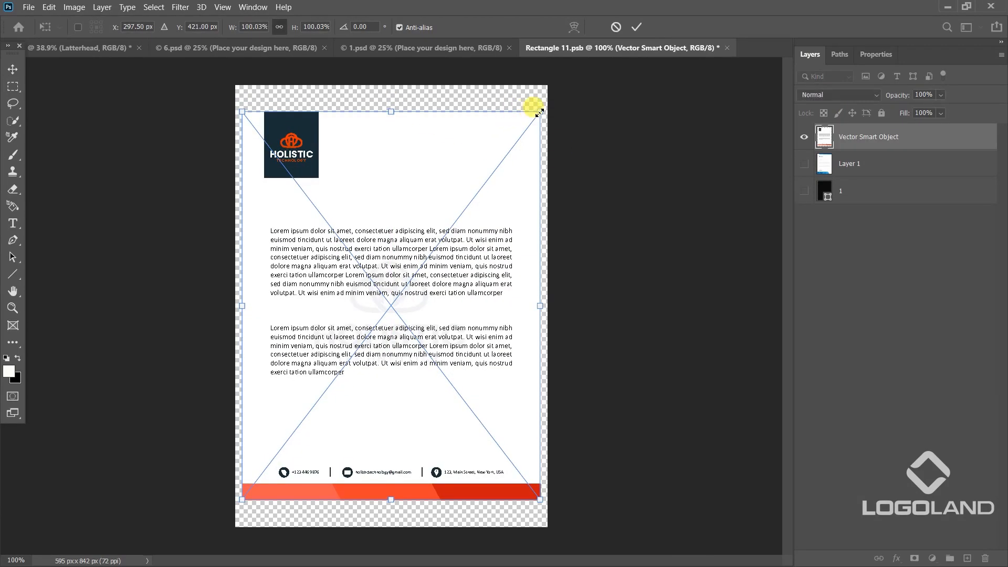
mouse_move(540, 111)
left_mouse_down()
mouse_move(539, 102)
mouse_move(522, 107)
mouse_move(546, 103)
left_mouse_up()
key("alt+shift")
key("Return")
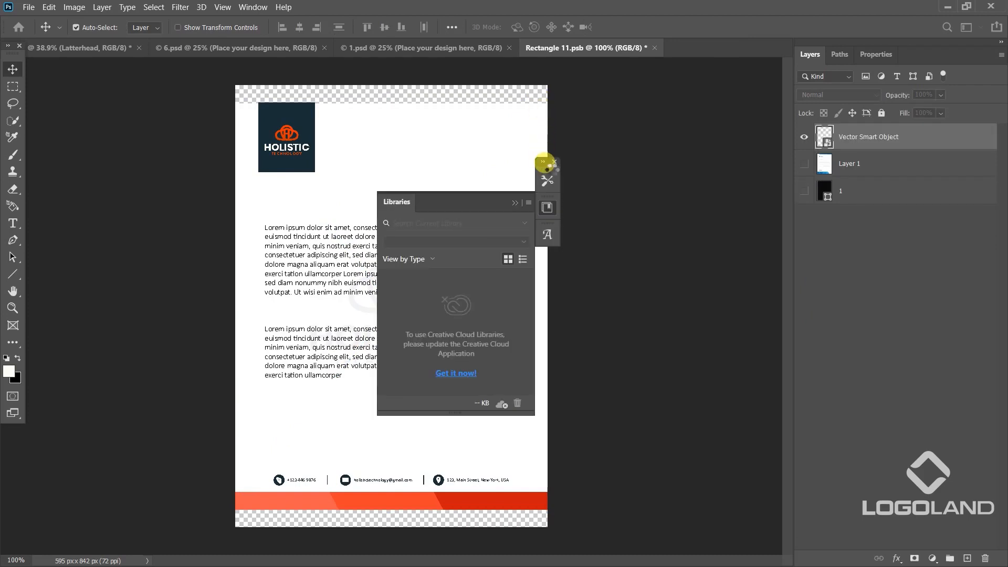
left_click(555, 162)
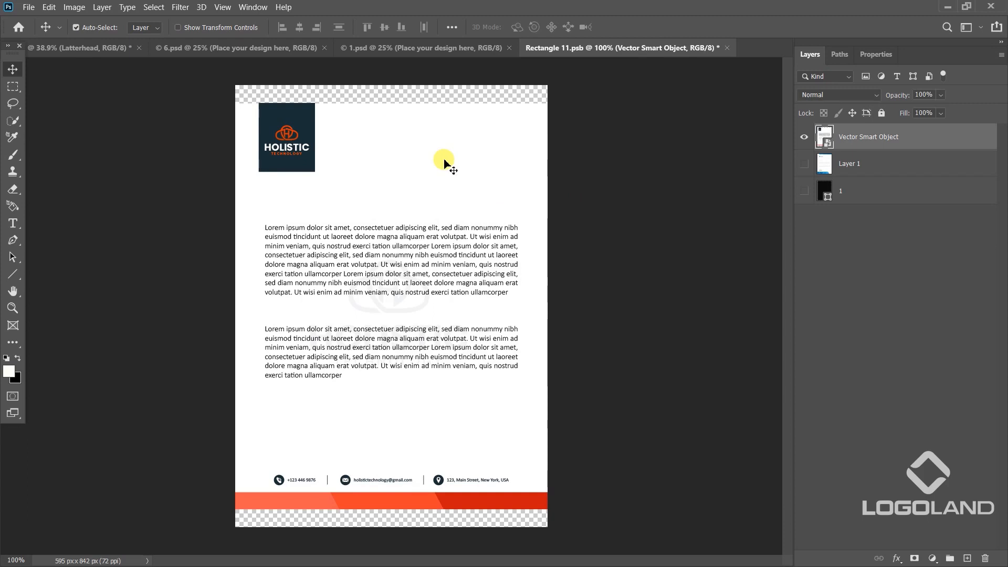
Enlarge the letterhead proportionally from its centre to fill the document's full height, and save the smart object.
key("ctrl+t")
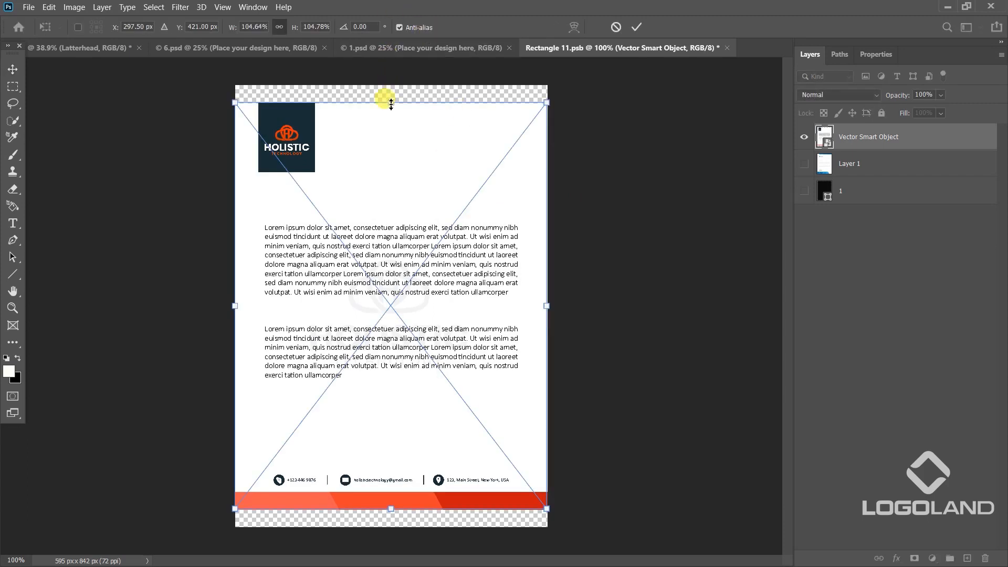
left_click_drag(396, 105, 413, 87)
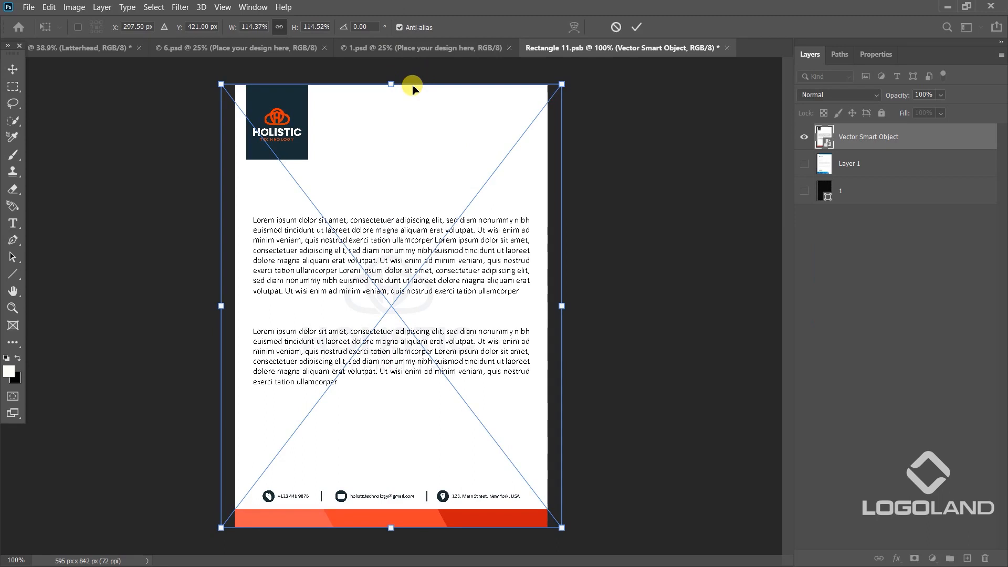
key("Return")
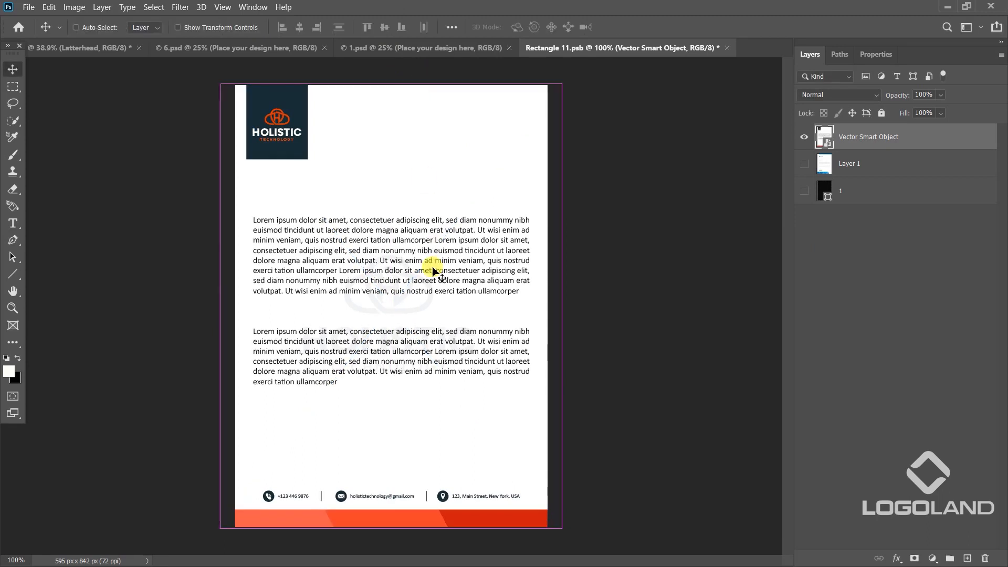
key("ctrl+s")
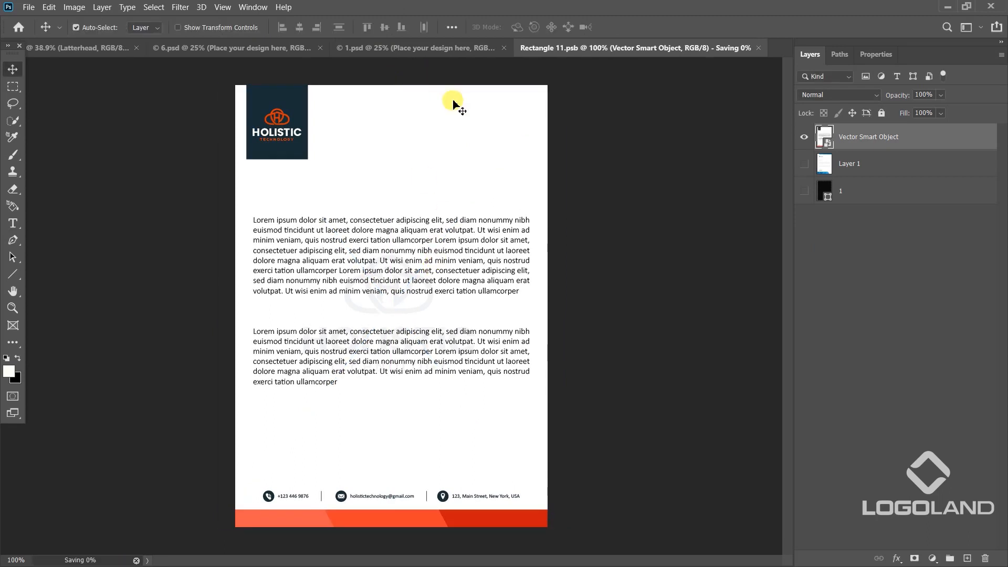
Examine the updated letterhead in the stationery mockup up close and beside the two business cards.
left_click(425, 53)
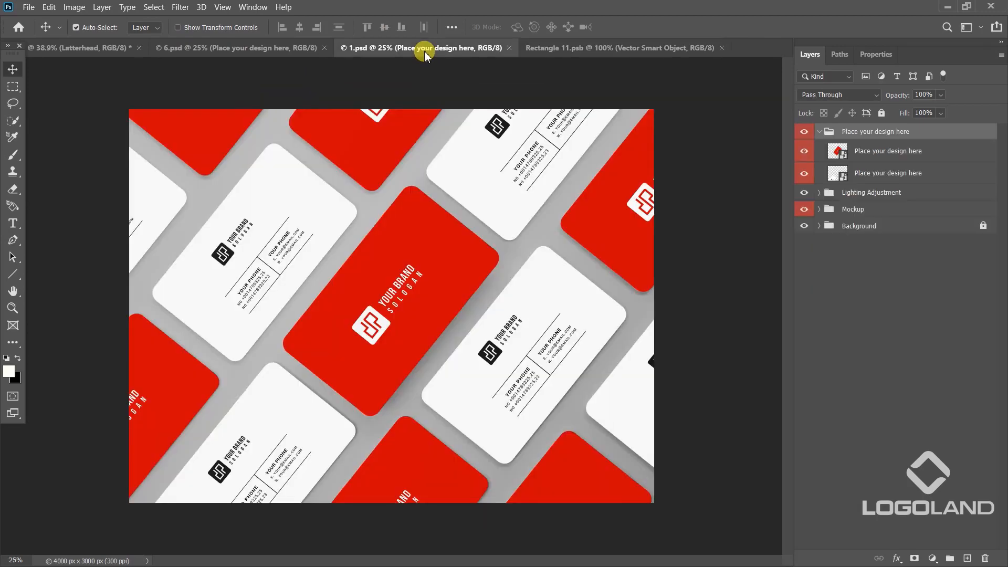
left_click(288, 46)
left_click(67, 51)
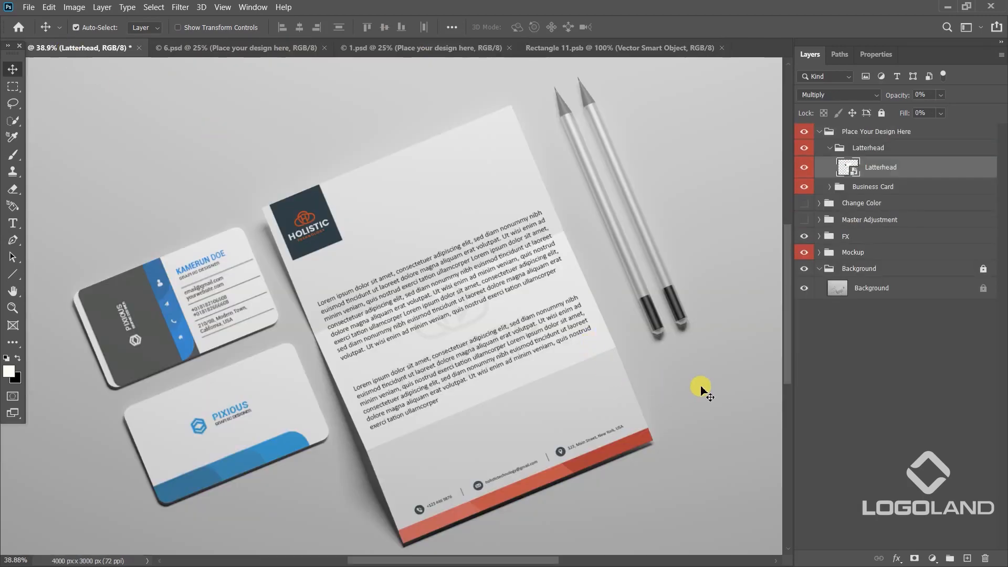
right_click(473, 269)
left_click(503, 286)
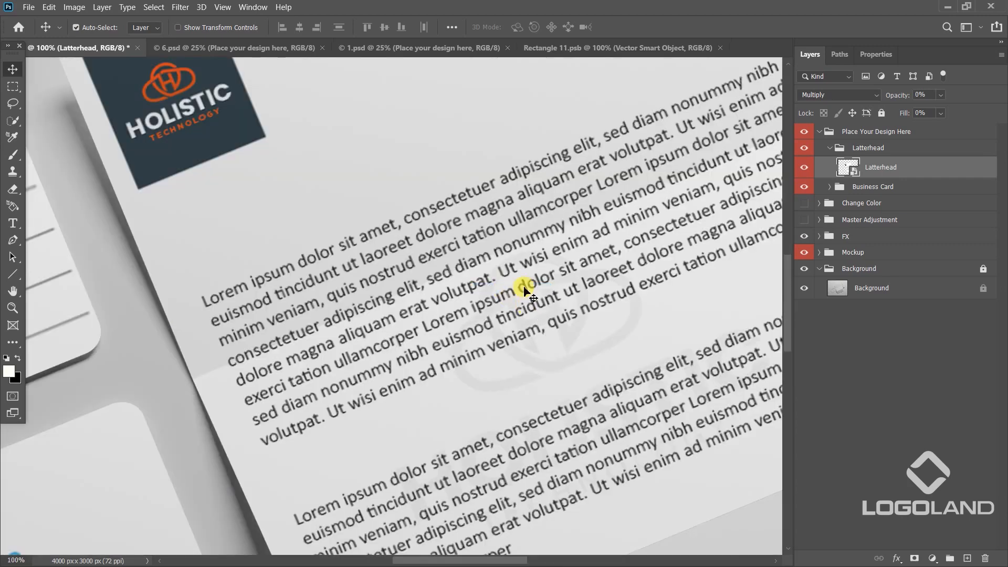
scroll(528, 308, "down", 5)
left_click_drag(648, 397, 626, 364)
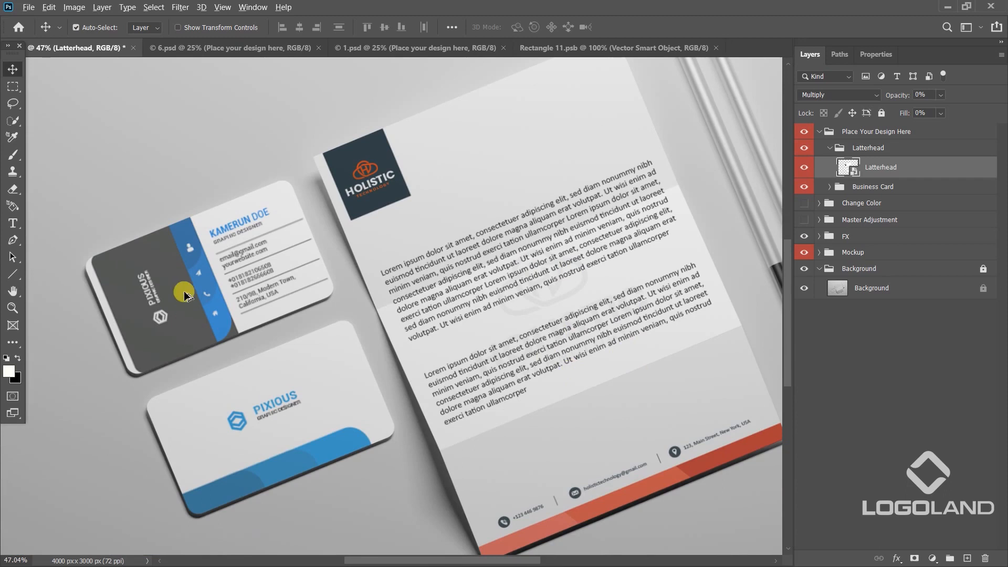
scroll(181, 285, "up", 2)
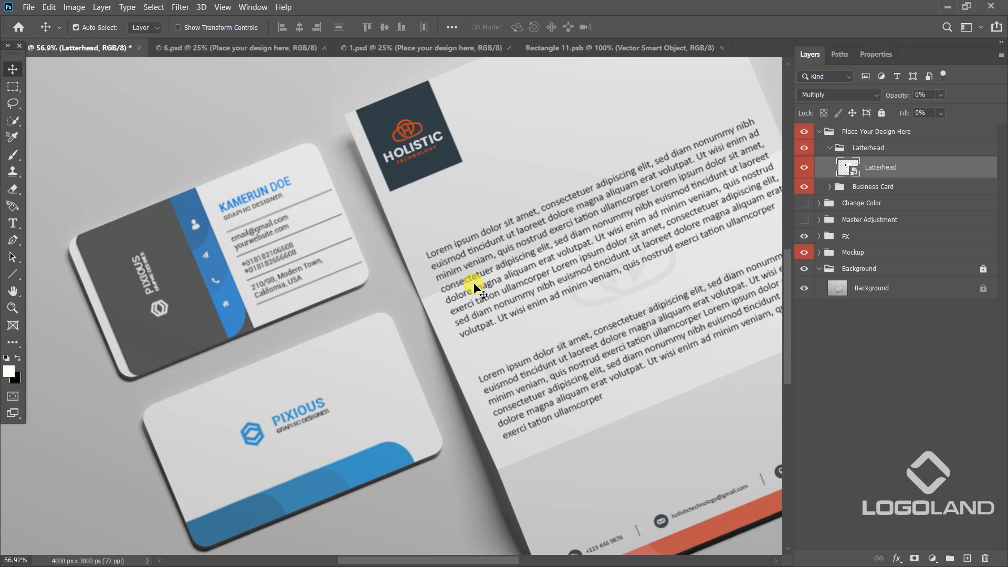
Switch to Illustrator and duplicate the two presented business cards onto the empty canvas above their artboard.
key("alt+Tab")
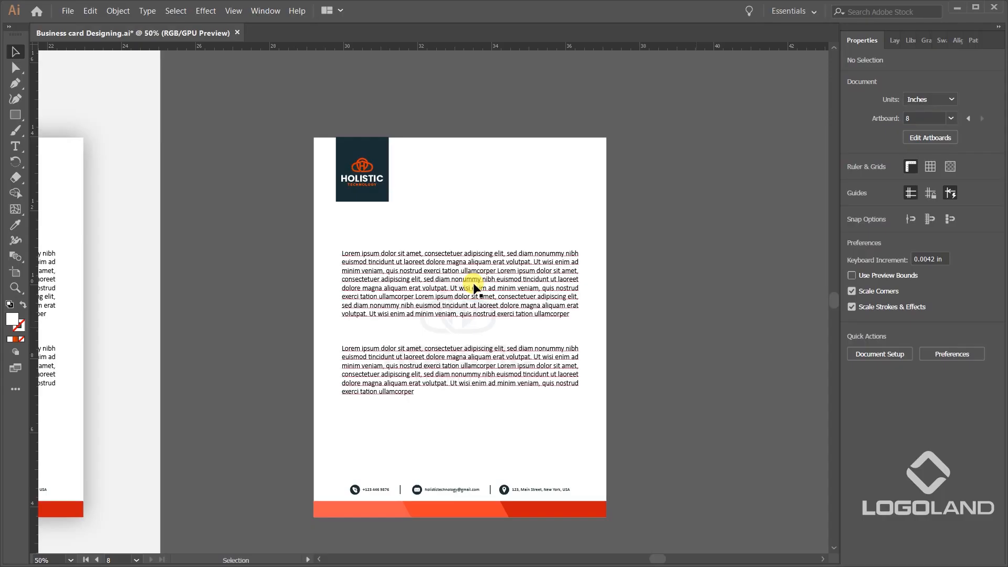
scroll(549, 274, "down", 2)
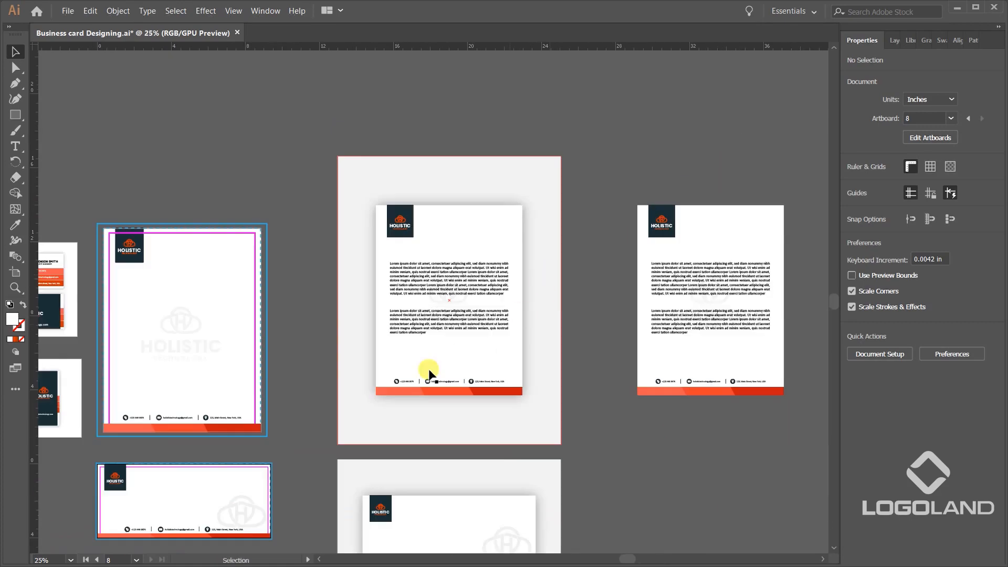
left_click_drag(301, 384, 632, 278)
scroll(313, 198, "up", 2)
scroll(313, 197, "up", 2)
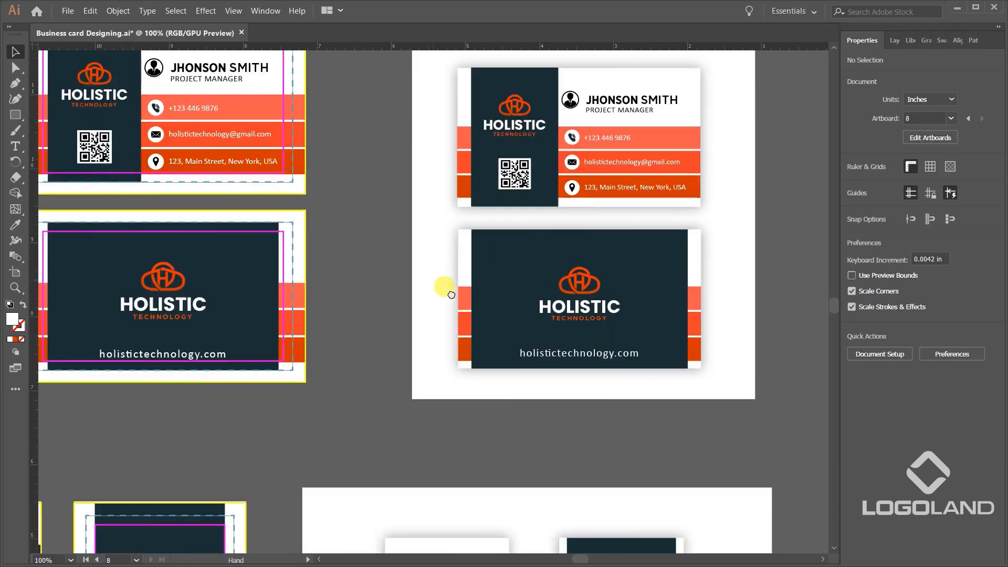
scroll(628, 139, "up", 1)
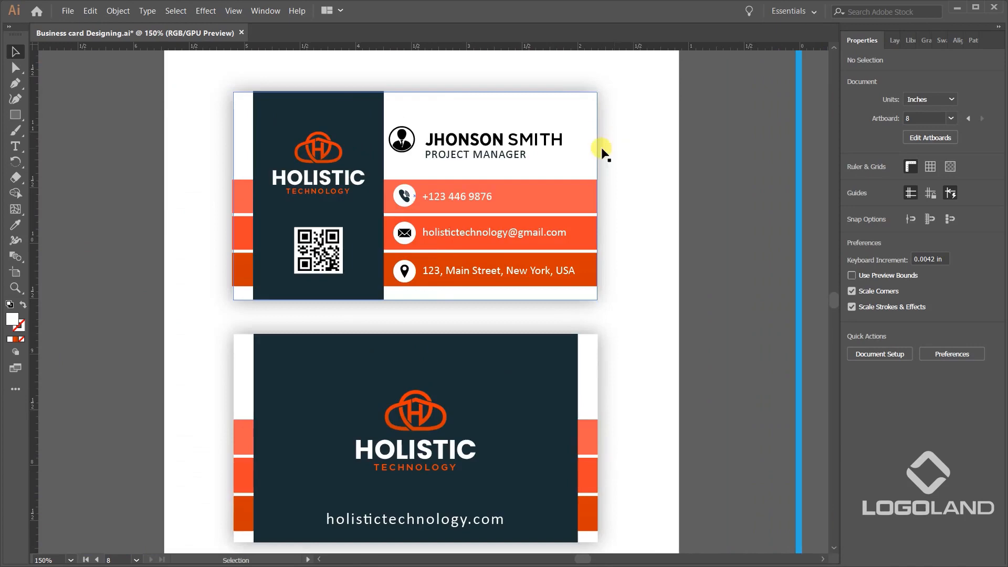
scroll(385, 127, "down", 3)
left_click_drag(410, 136, 586, 300)
left_click_drag(598, 192, 551, 85)
Delete the Drop Shadow effect from the base rectangle of the duplicated front business card.
scroll(567, 97, "up", 3)
left_click(581, 108)
scroll(541, 132, "up", 3)
left_click(504, 158)
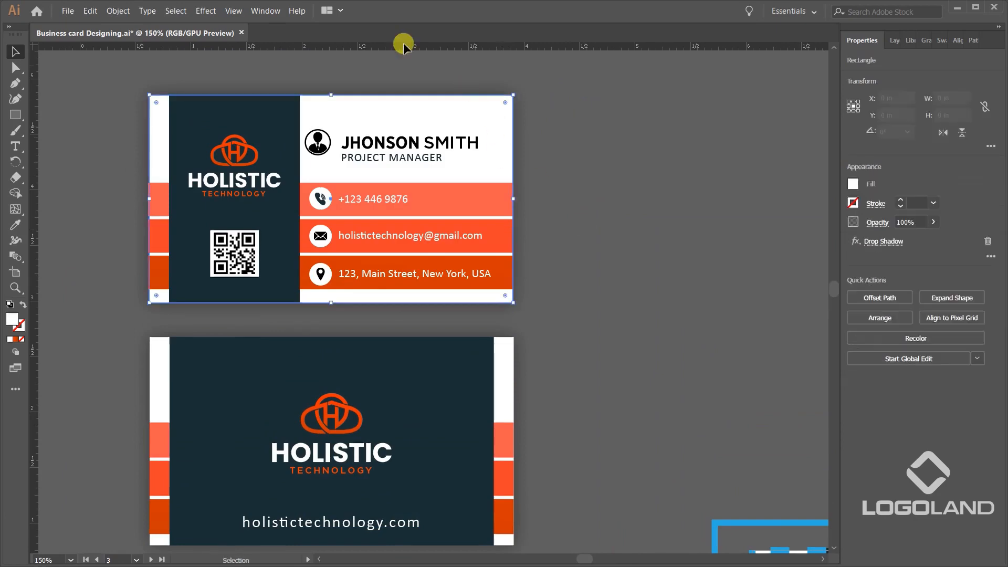
left_click(265, 11)
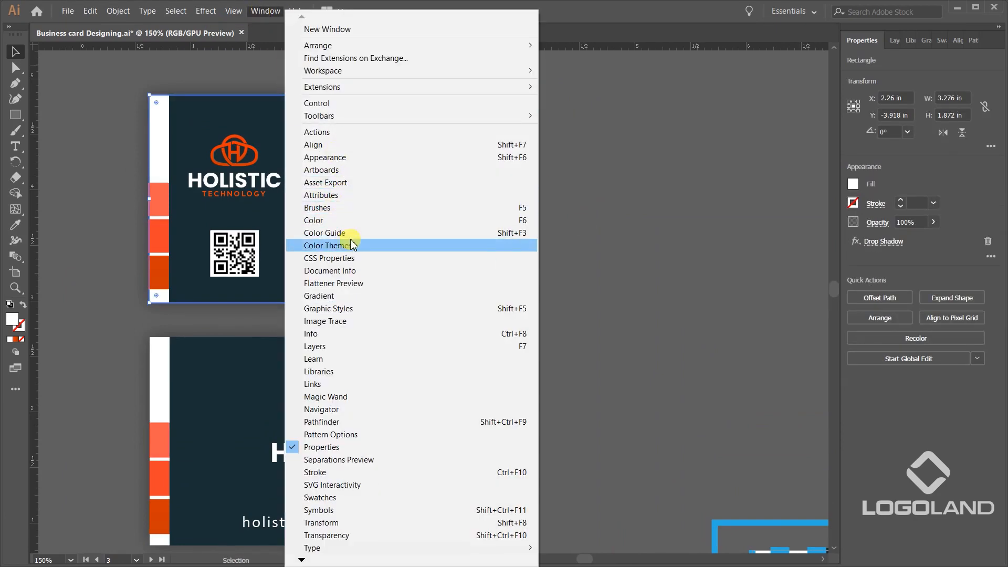
left_click(335, 156)
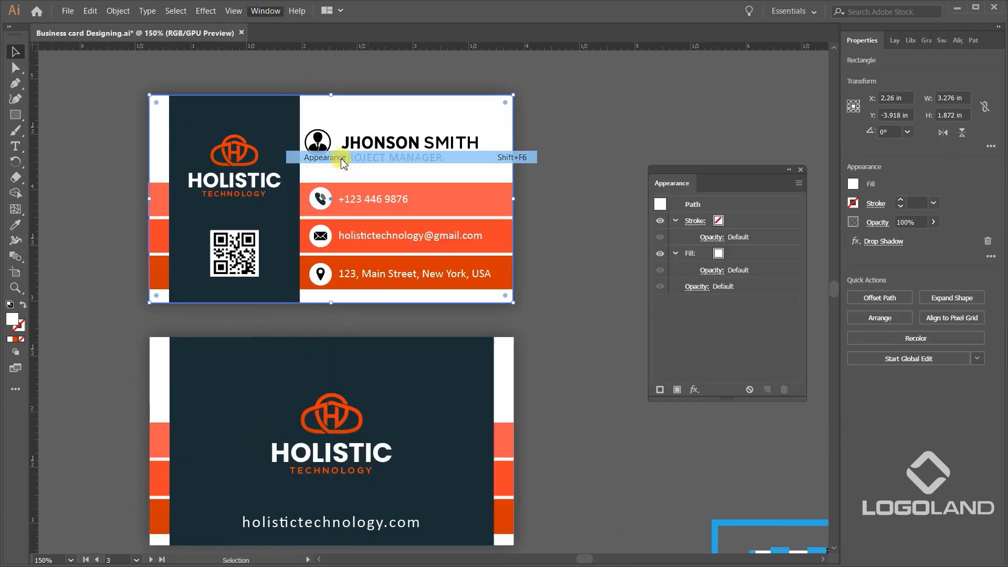
left_click(744, 302)
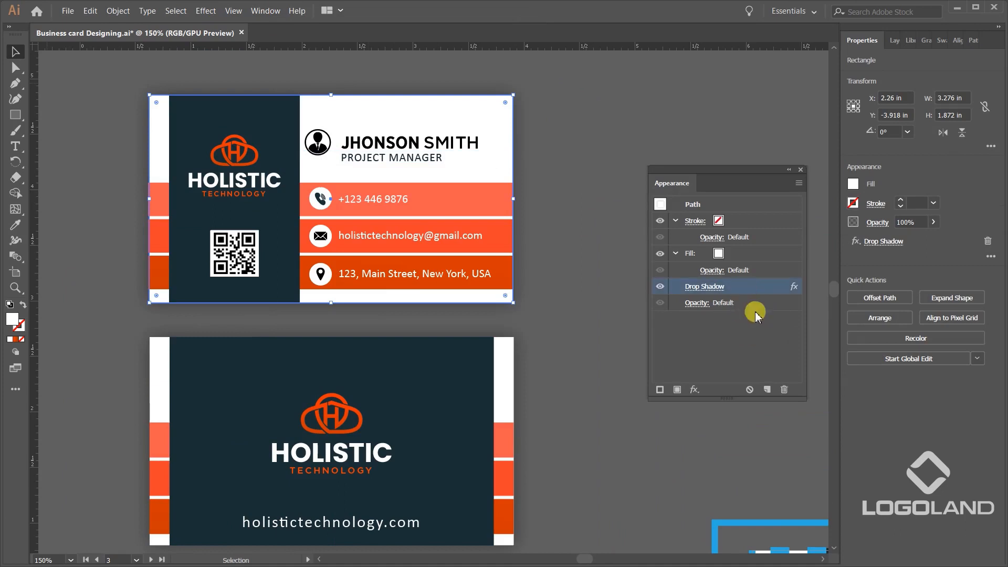
left_click(785, 391)
Delete the Drop Shadow effect from the base rectangle of the duplicated back business card.
left_click(497, 351)
left_click(510, 348)
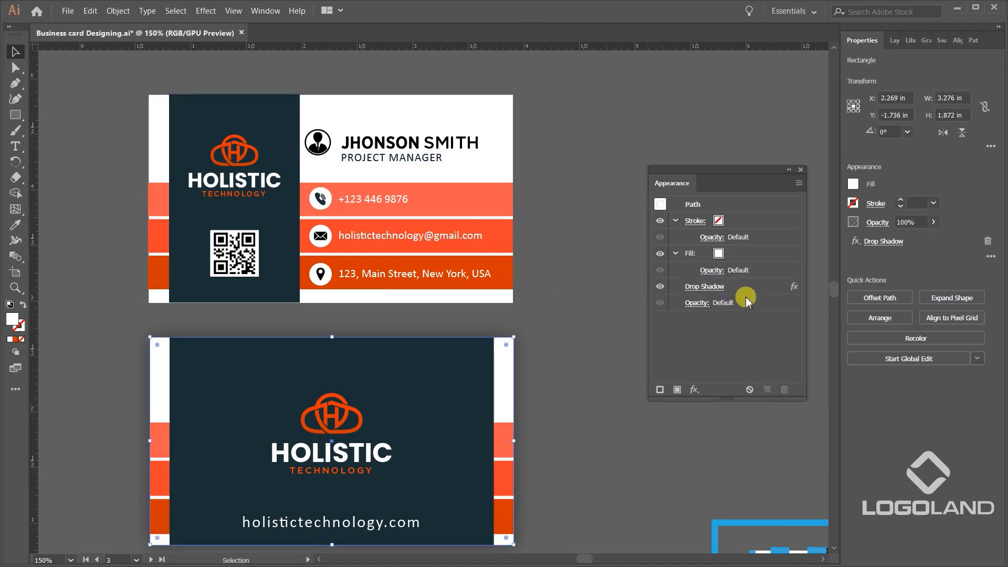
left_click(746, 302)
left_click(782, 388)
left_click(800, 170)
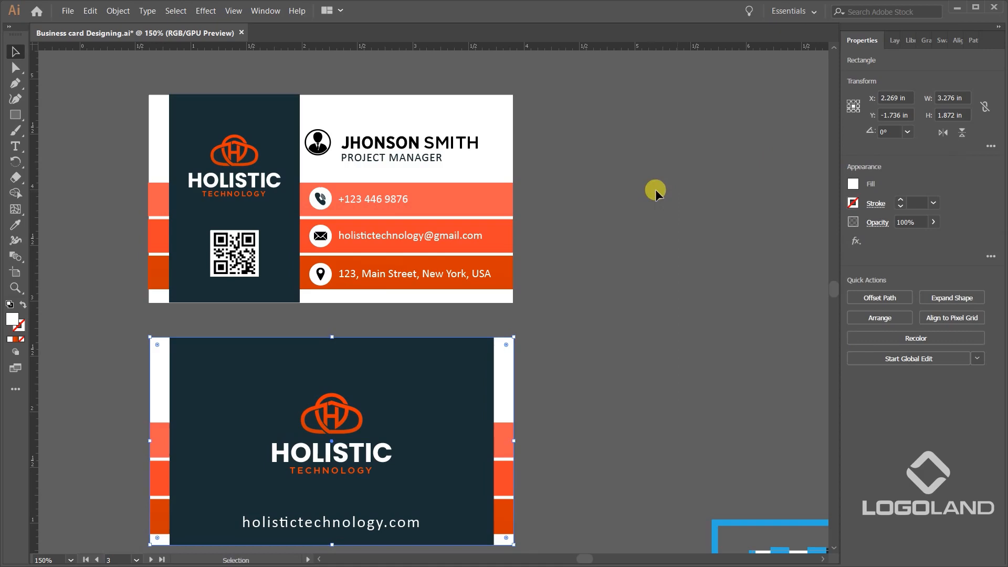
Select the two shadow-free business cards together as one group and copy them.
left_click(655, 189)
scroll(603, 192, "down", 2)
key("ctrl+a")
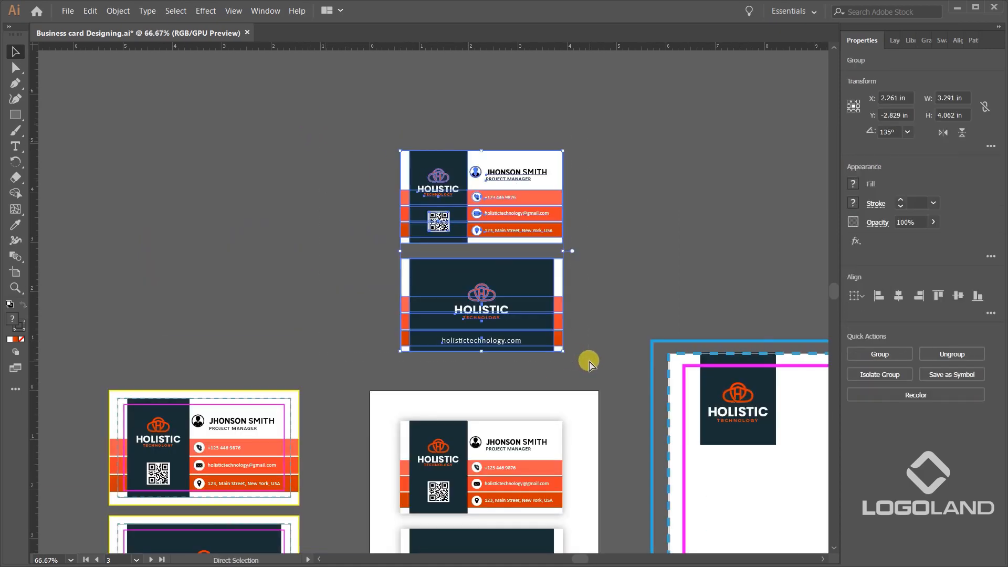
left_click(697, 245)
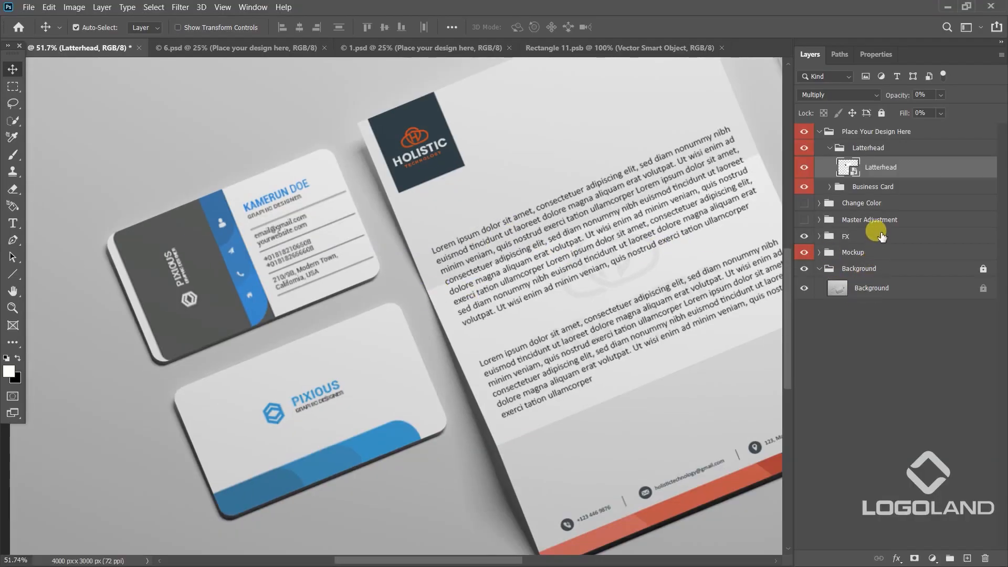
In the Photoshop mockup, open the business card's Front smart object and hide the placeholder design on Layer 2.
left_click(830, 186)
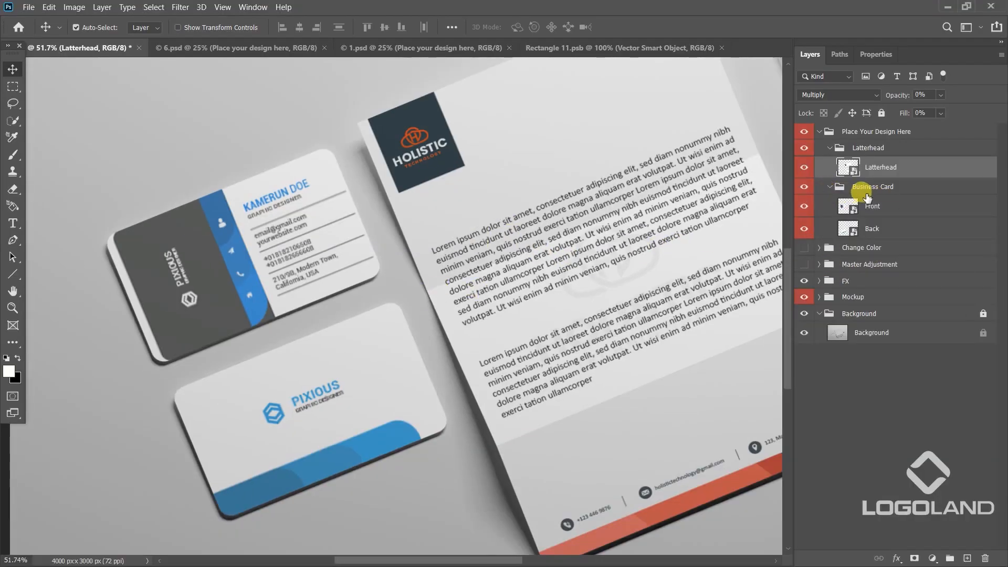
double_click(850, 207)
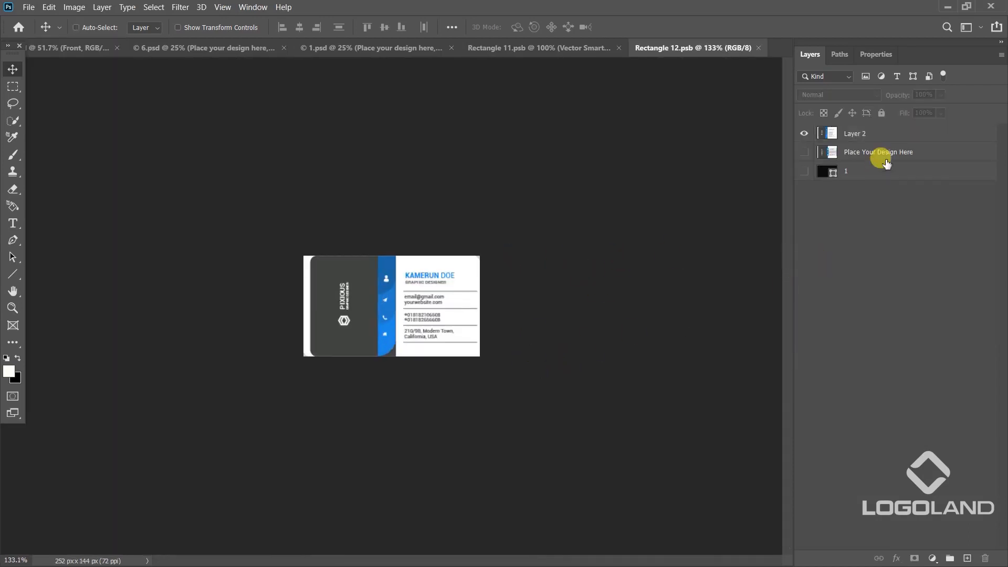
left_click(804, 133)
Paste the copied business cards as a smart object into the front card document.
key("ctrl+v")
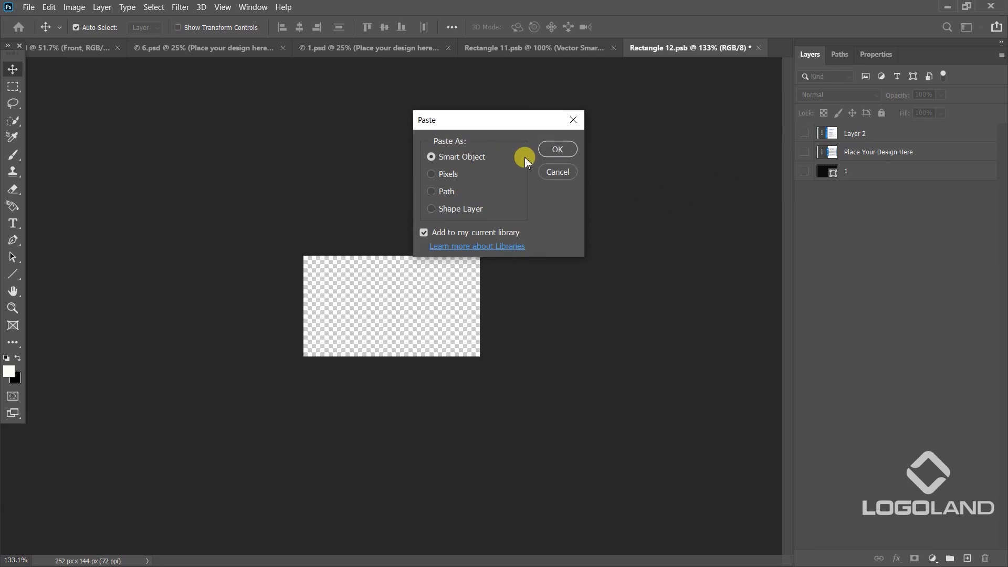
left_click(538, 150)
double_click(419, 317)
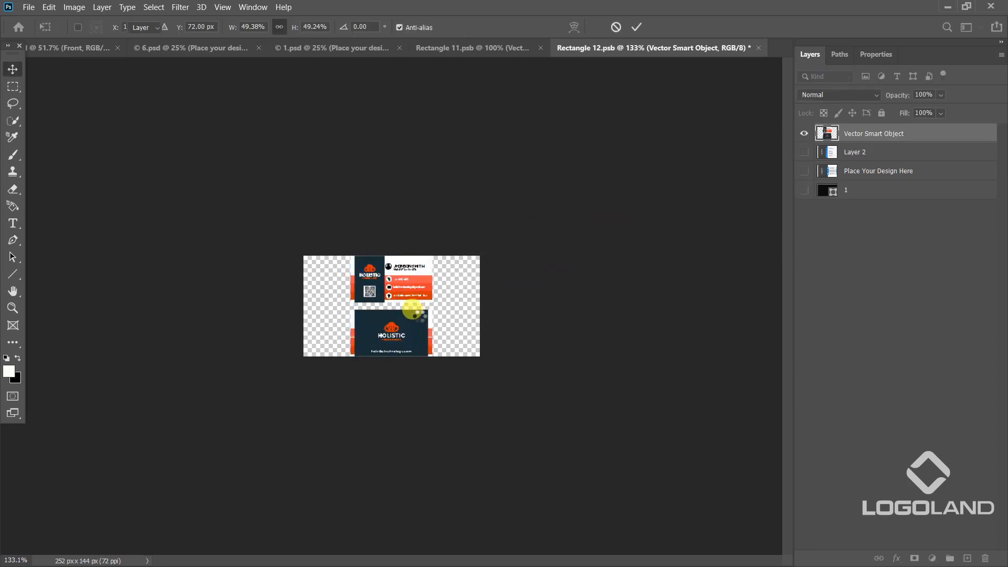
Enlarge and position the pasted cards to about 109% so the front card fills the document, and save the smart object.
left_click_drag(414, 292, 415, 326)
key("ctrl+t")
mouse_move(431, 290)
left_mouse_down()
mouse_move(457, 259)
mouse_move(413, 292)
left_mouse_up()
scroll(393, 302, "up", 3)
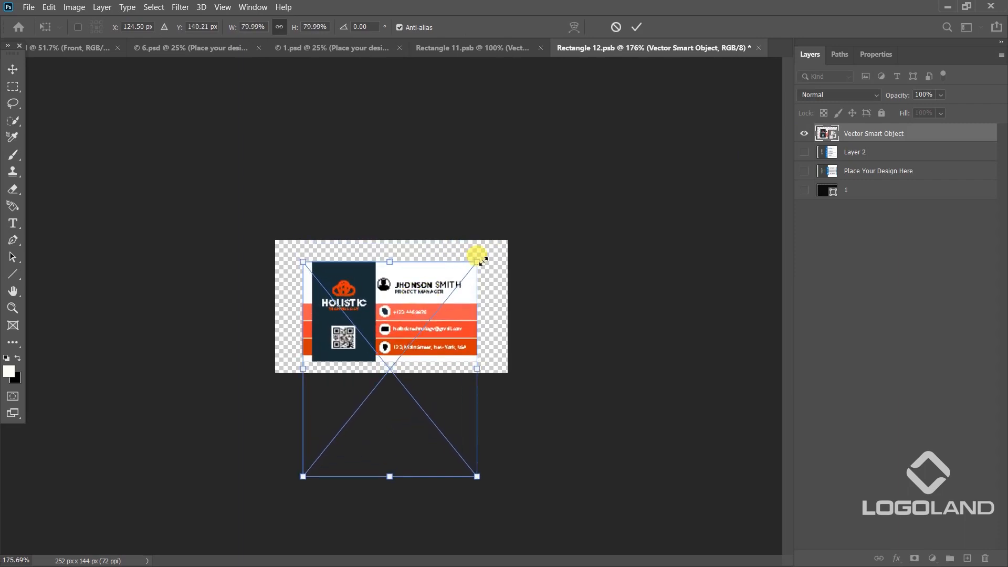
left_click_drag(482, 262, 509, 236)
left_click_drag(450, 268, 448, 279)
mouse_move(500, 246)
left_mouse_down()
mouse_move(499, 230)
mouse_move(509, 239)
mouse_move(510, 225)
mouse_move(510, 239)
left_mouse_up()
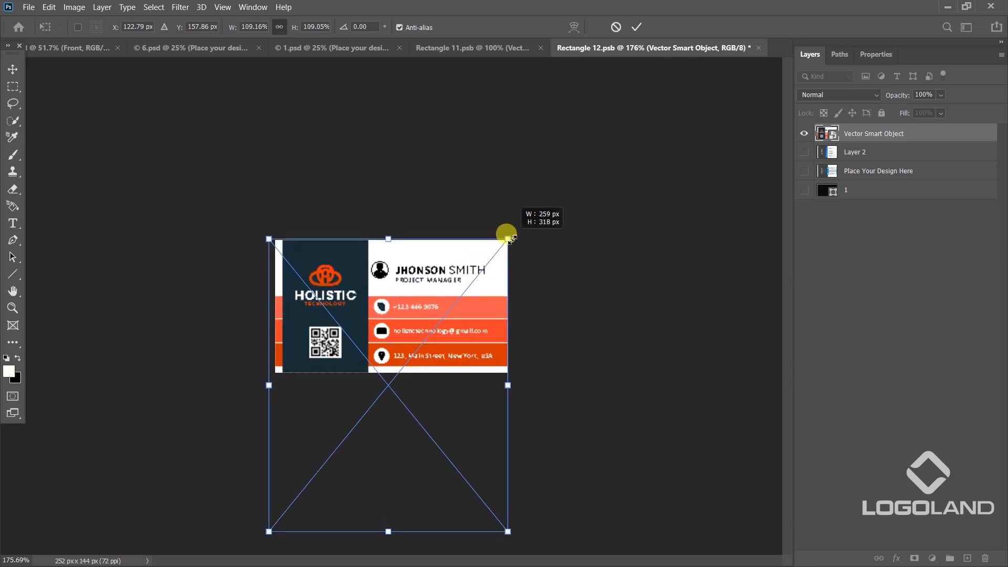
key("Return")
right_click(464, 271)
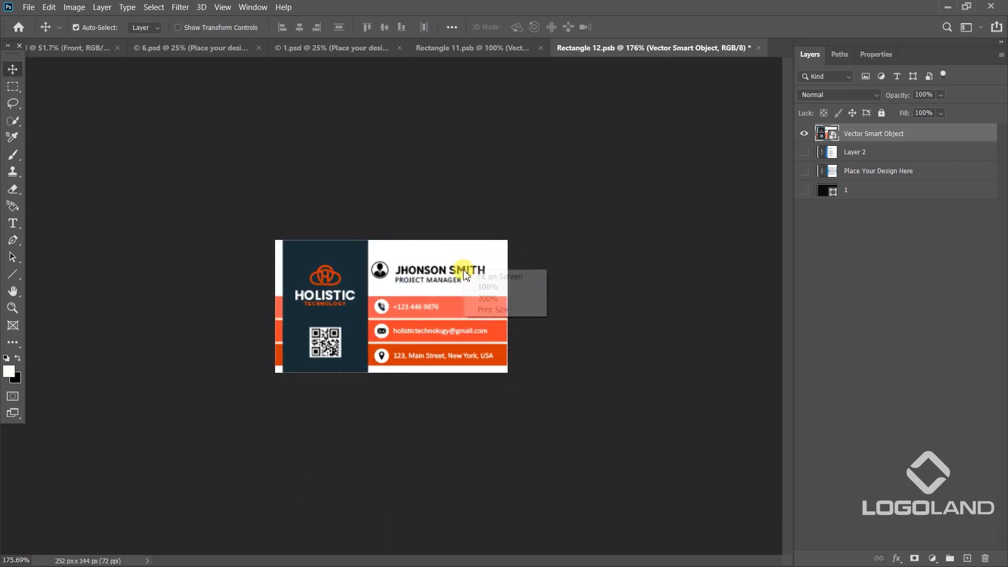
left_click(488, 287)
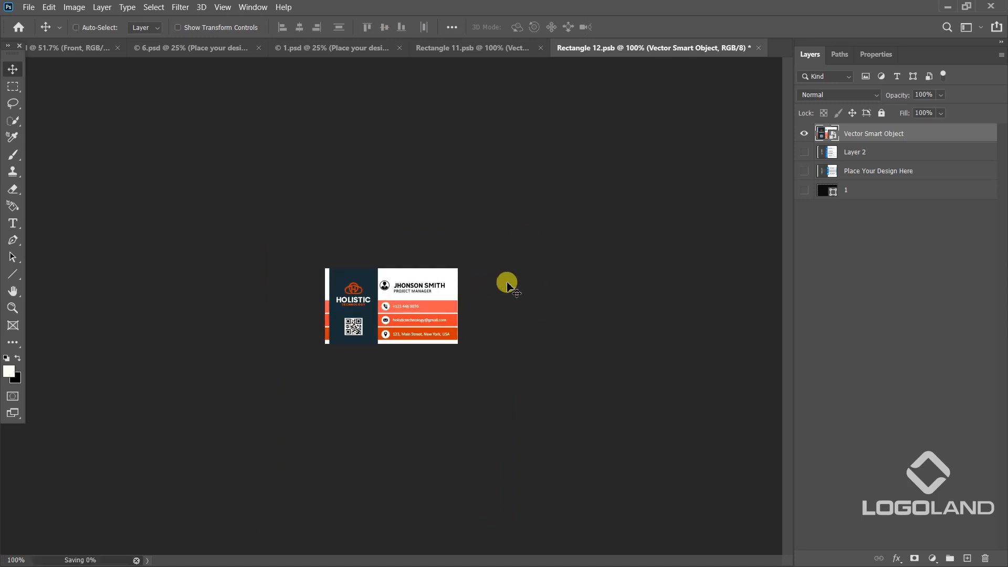
Examine the updated front business card in the stationery mockup up close, including at 100% zoom.
left_click(52, 47)
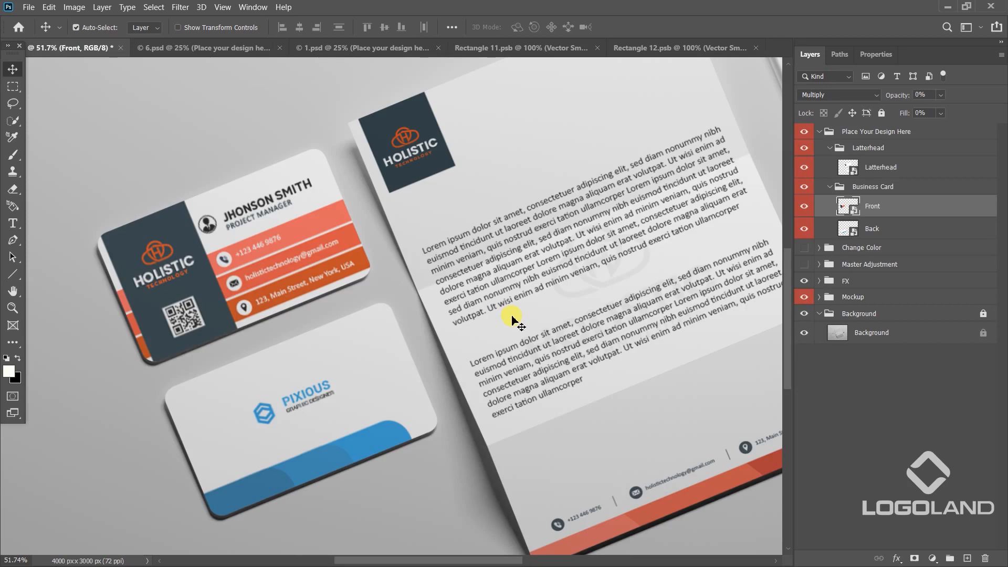
right_click(275, 250)
left_click(321, 271)
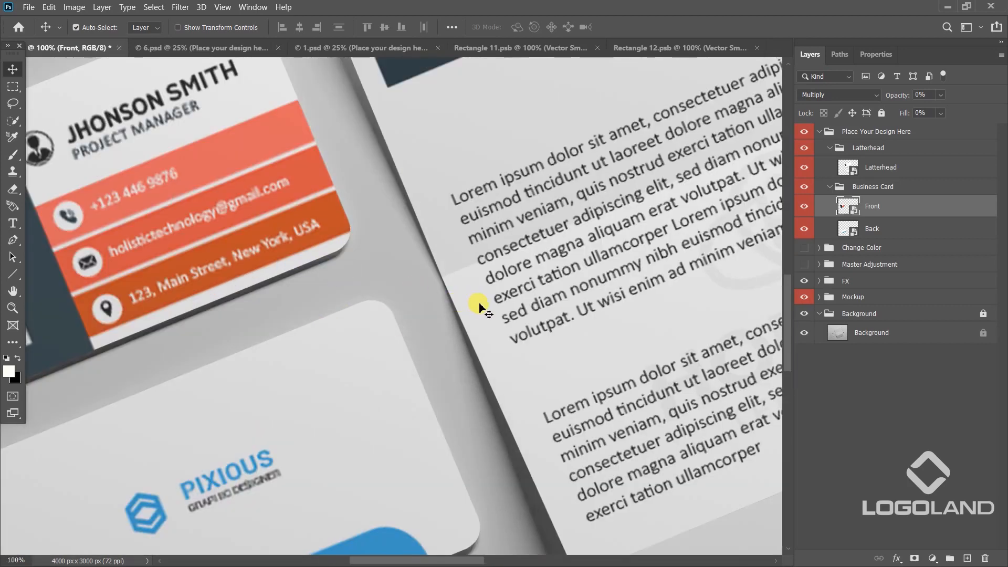
left_click_drag(184, 192, 410, 216)
scroll(424, 250, "up", 3)
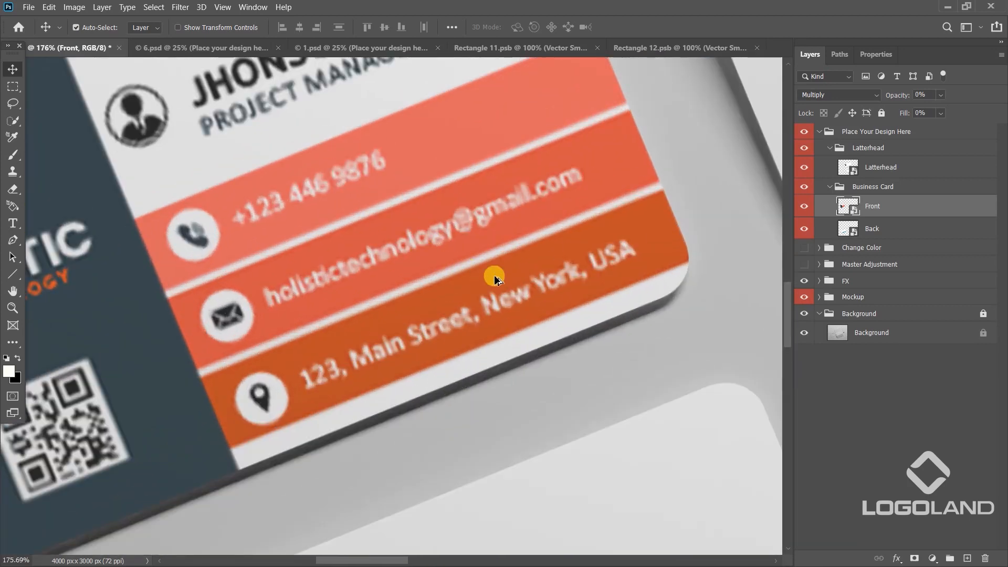
scroll(493, 275, "down", 2)
scroll(492, 271, "down", 2)
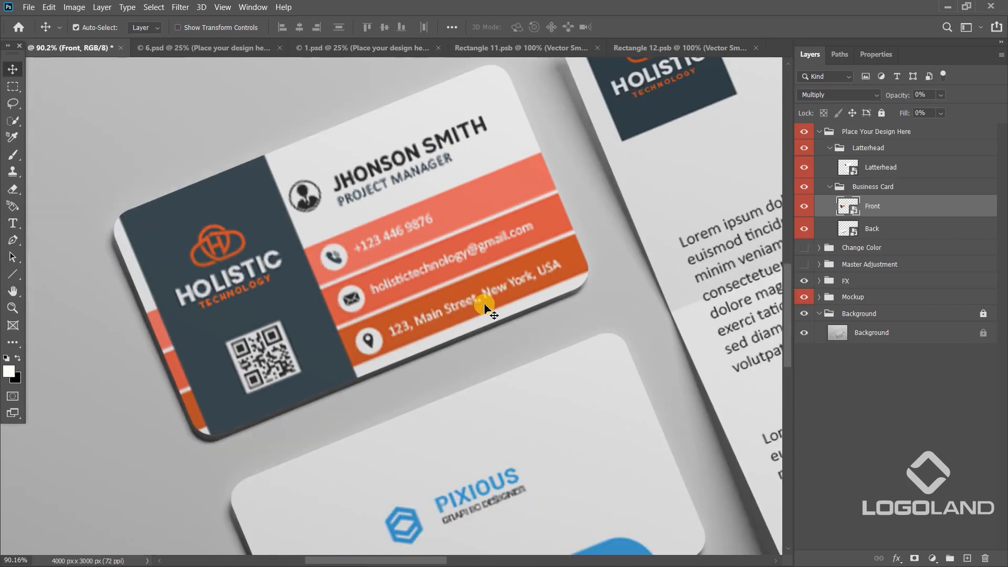
right_click(464, 283)
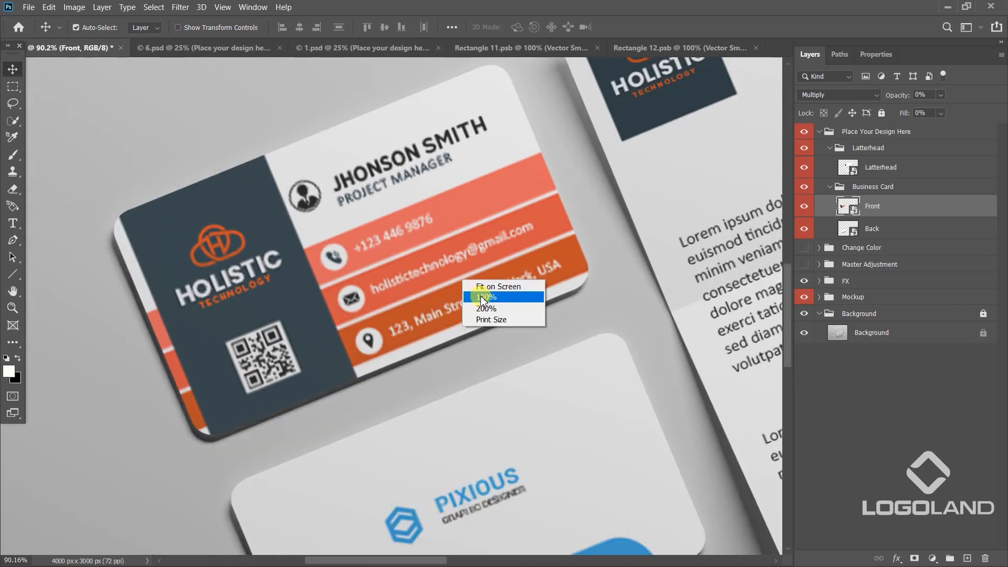
left_click(488, 298)
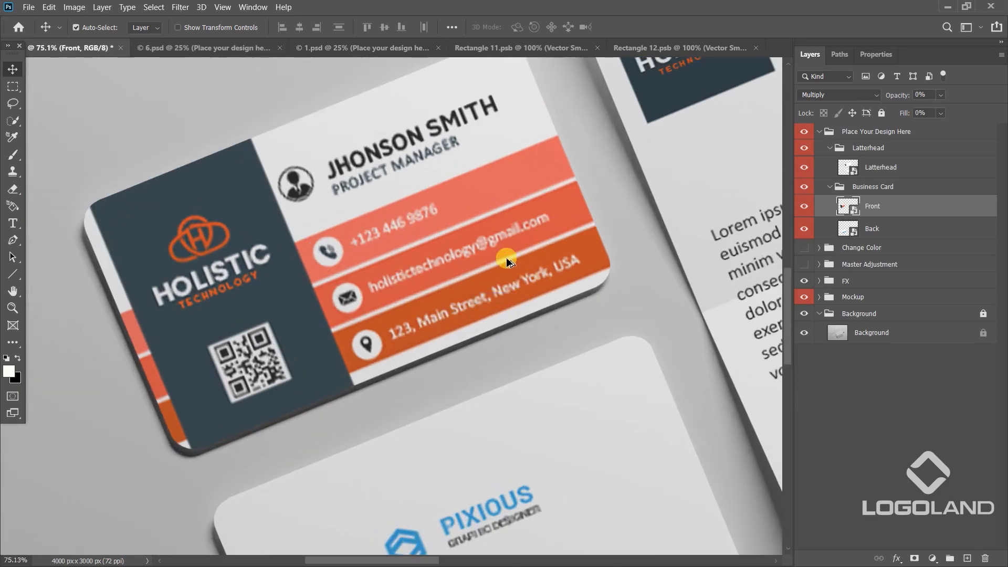
scroll(517, 260, "down", 3)
Hide and reshow the pasted artwork in the front card's smart object, and return to the mockup.
left_click(682, 46)
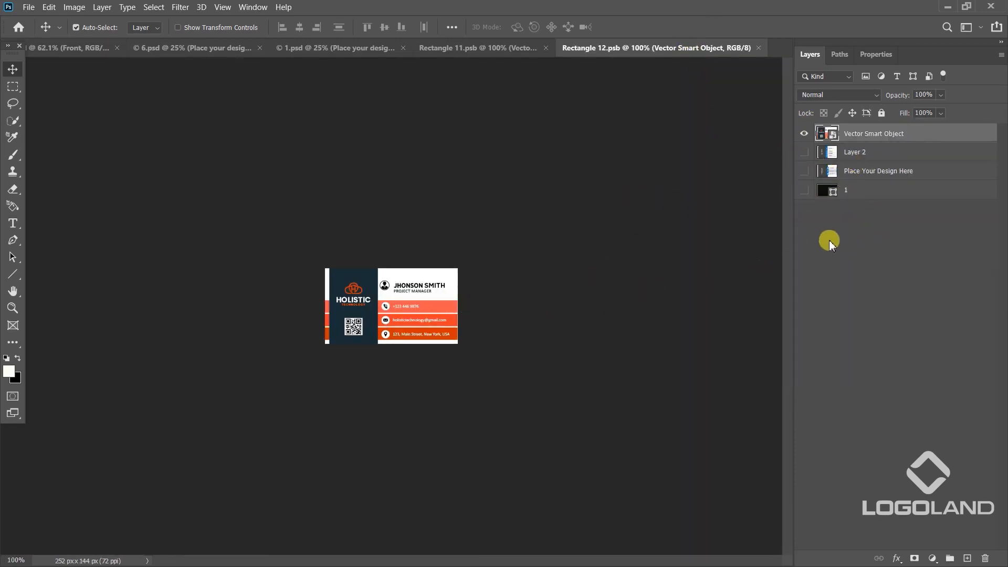
left_click(804, 134)
left_click(805, 134)
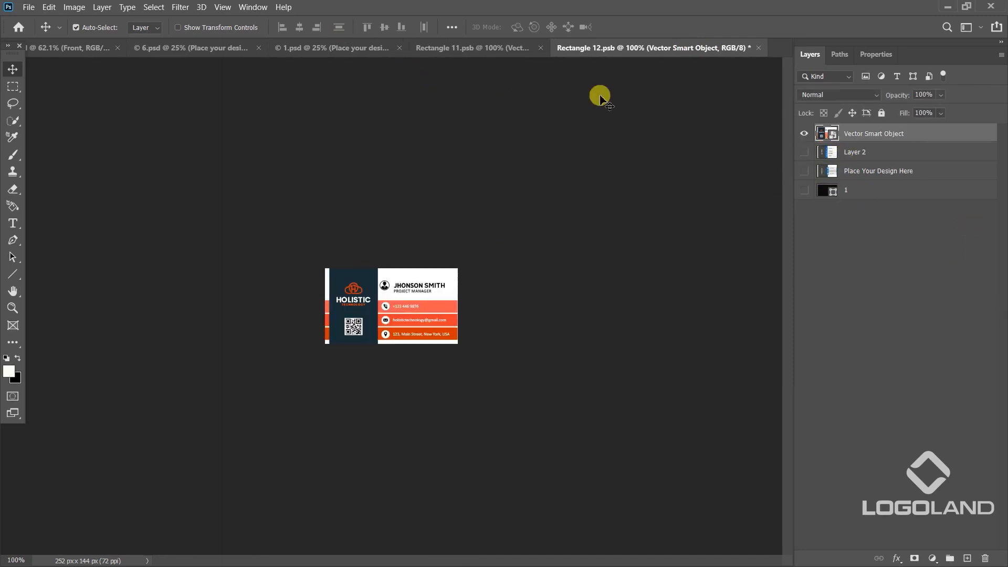
left_click(108, 47)
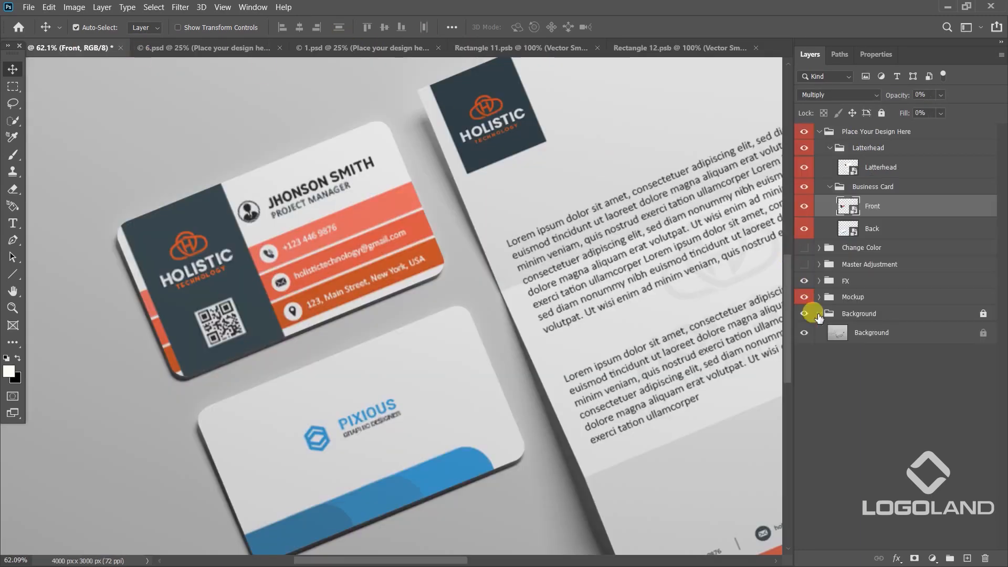
Open the business card's Back smart object and hide the placeholder design on Layer 1.
double_click(852, 236)
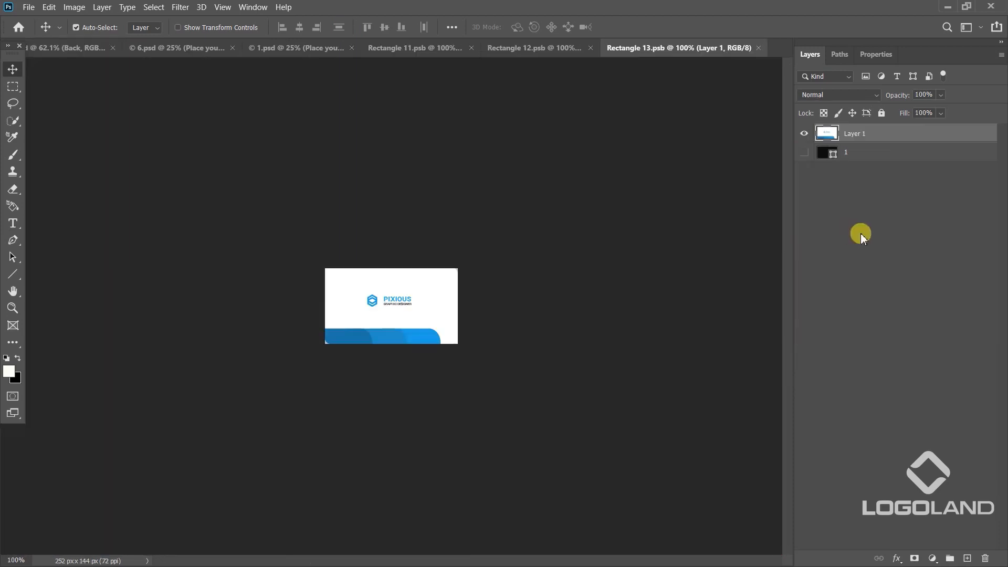
left_click(809, 134)
left_click(809, 133)
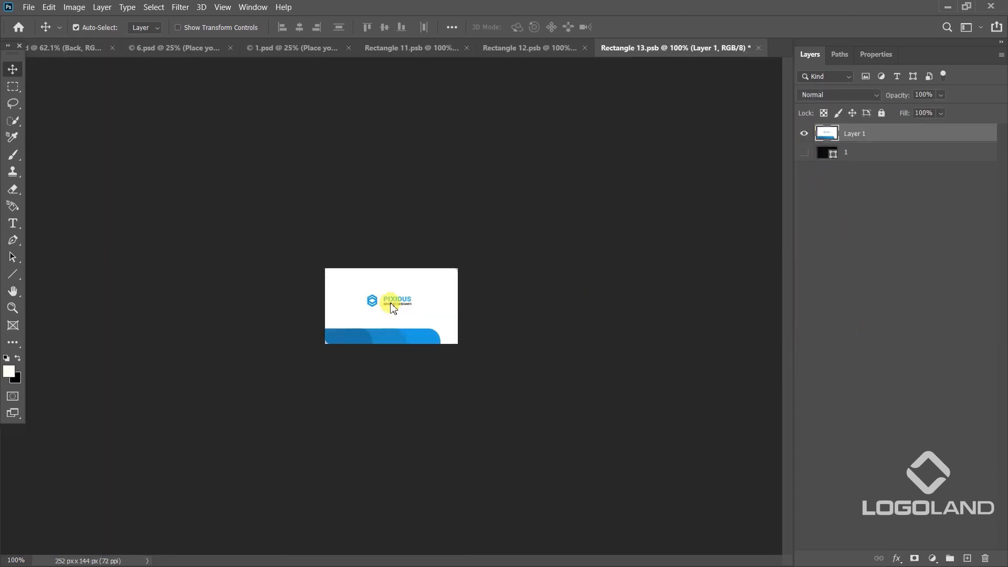
left_click(805, 135)
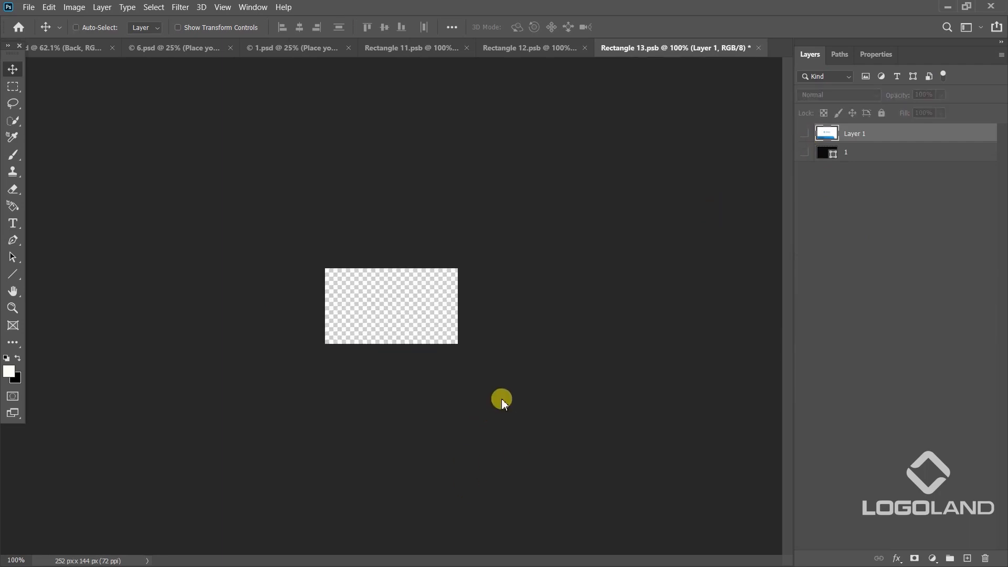
Paste the copied business cards as a smart object and scale them to about 113% so the back card fills the document.
key("ctrl+v")
left_click(571, 155)
scroll(393, 340, "up", 2)
left_click_drag(392, 340, 472, 362)
left_click_drag(449, 318, 446, 292)
left_click_drag(474, 356, 475, 344)
key("Return")
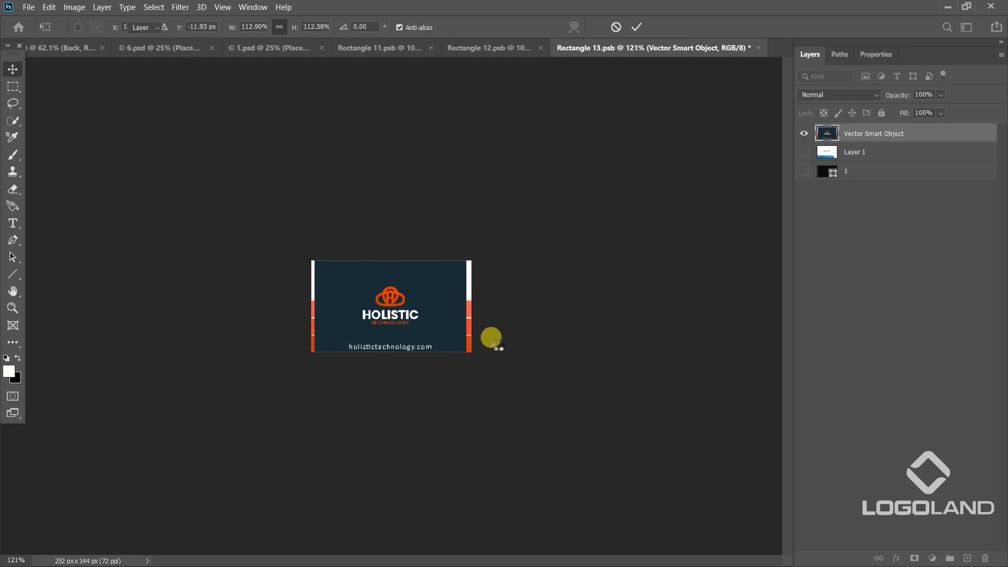
Nudge the pasted artwork to align the back card with the document's edges, leaving its layer selected.
scroll(431, 336, "up", 3)
left_click_drag(429, 336, 432, 332)
left_click(602, 332)
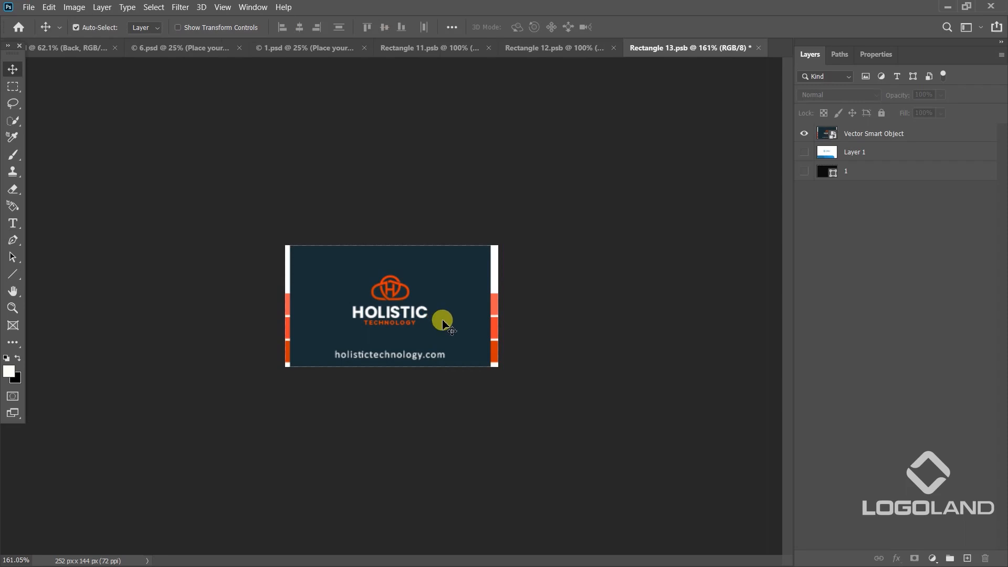
left_click(853, 138)
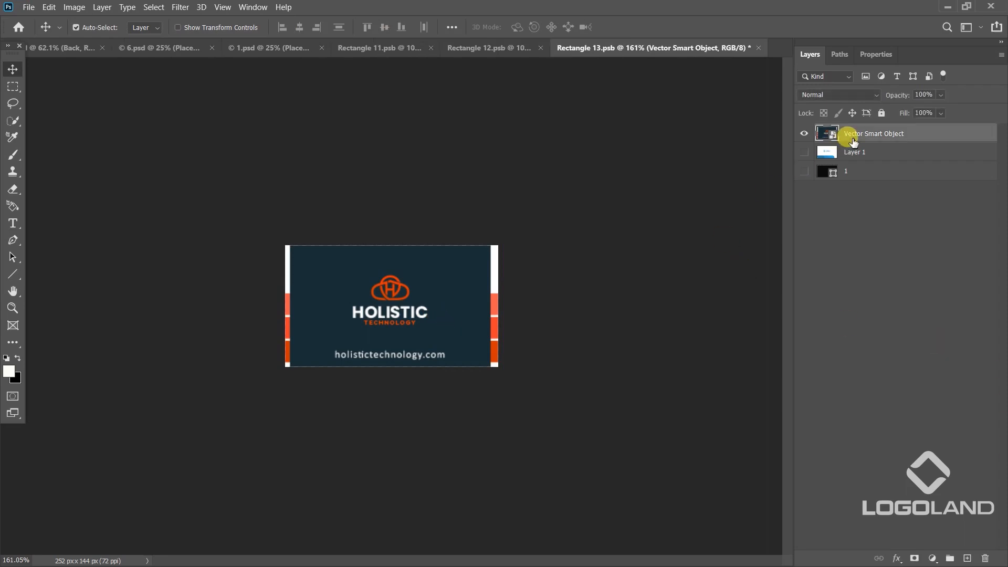
Nudge the back card artwork one step to the right, save the smart object and return to the stationery mockup.
key("Right")
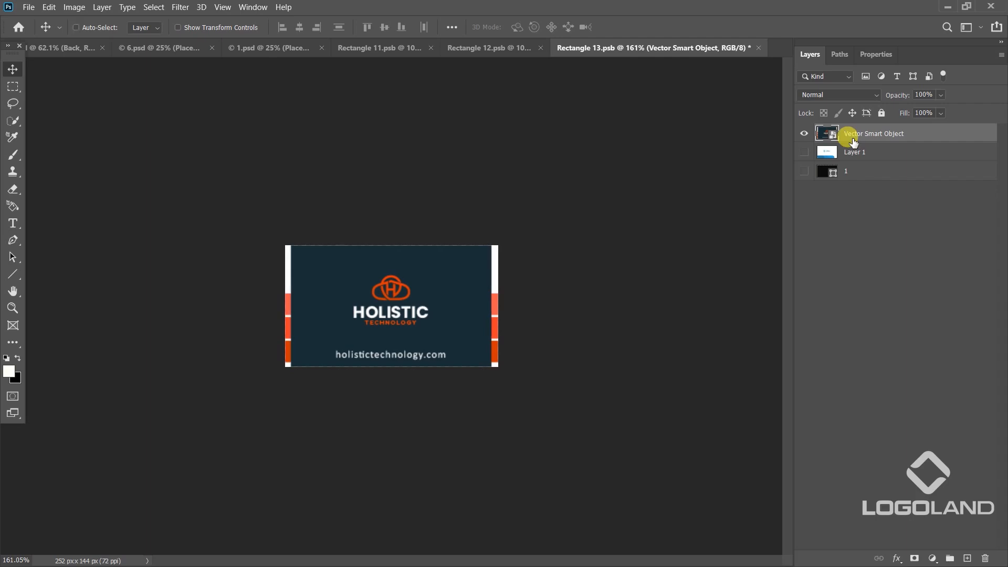
key("ctrl+s")
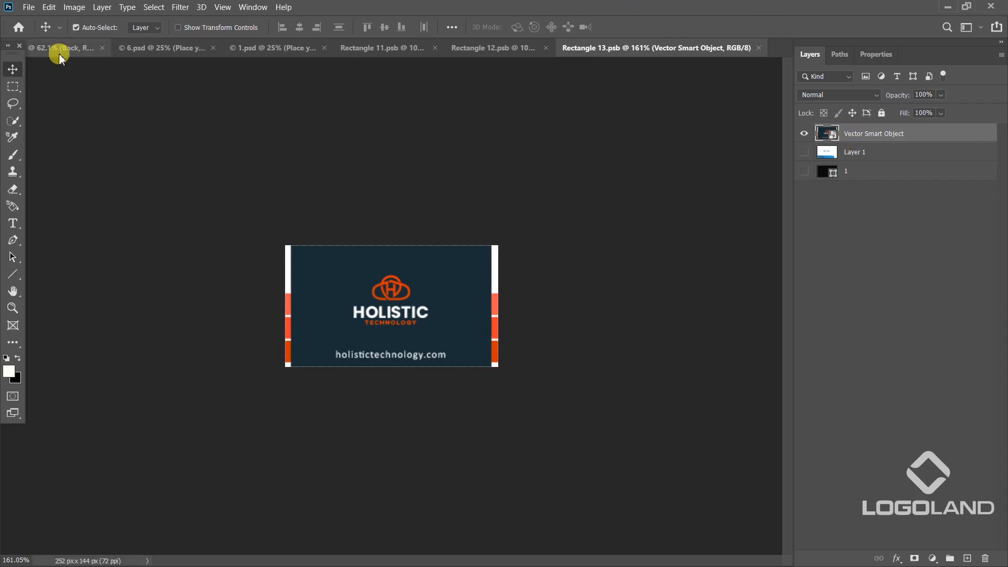
left_click(58, 50)
Inspect the letterhead and both business cards in the stationery mockup, at full view and up close.
scroll(430, 335, "down", 5)
right_click(546, 320)
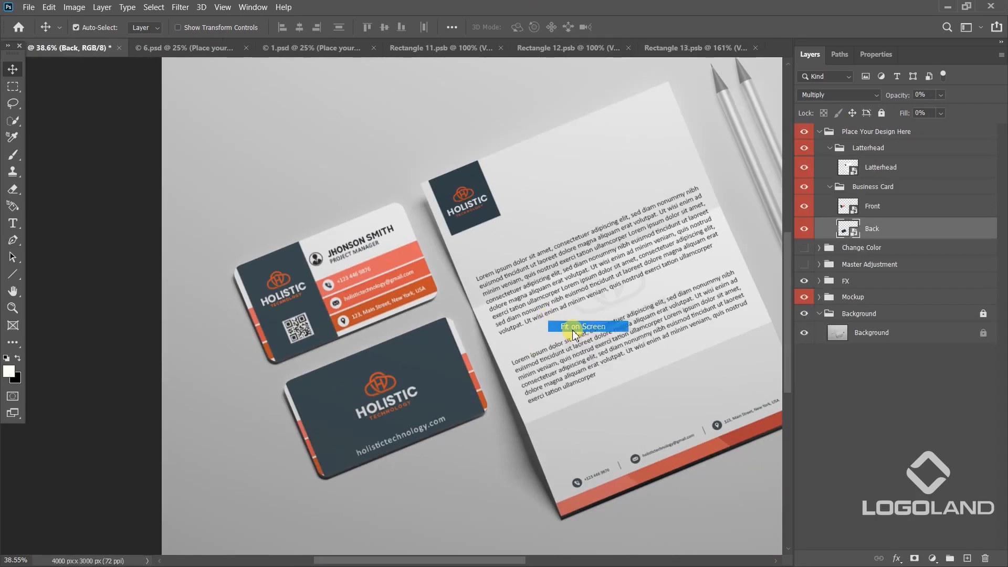
left_click(570, 327)
right_click(447, 312)
left_click(472, 331)
scroll(468, 307, "down", 5)
scroll(470, 310, "up", 1)
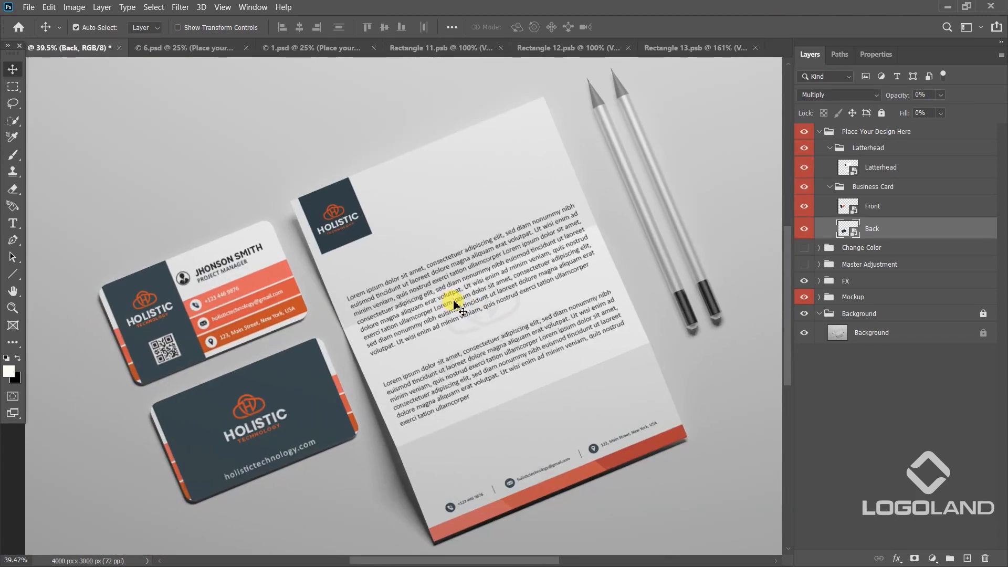
Switch to the 6.psd mockup, open the white card's smart object and hide its placeholder design.
left_click(181, 50)
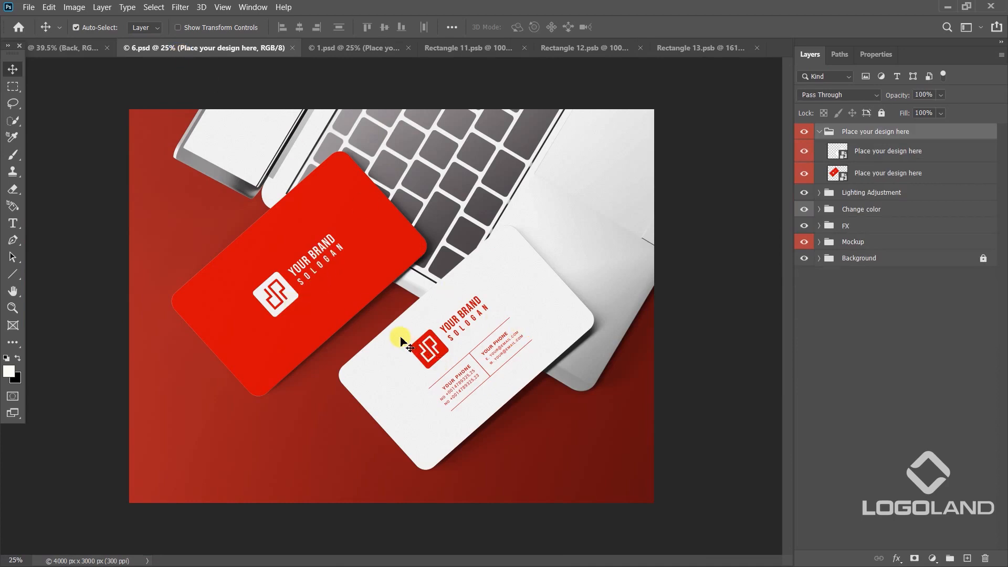
left_click(369, 275)
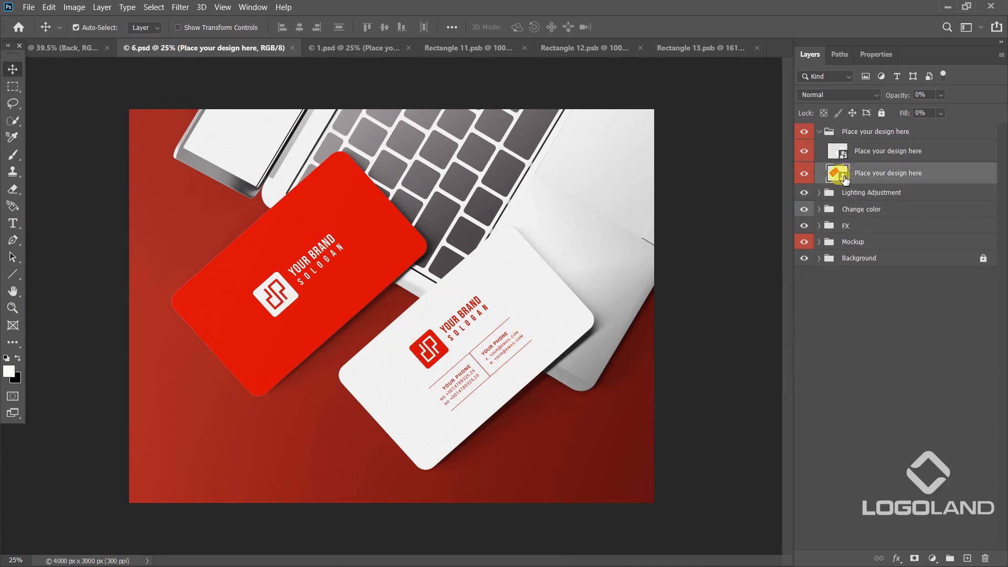
left_click(799, 173)
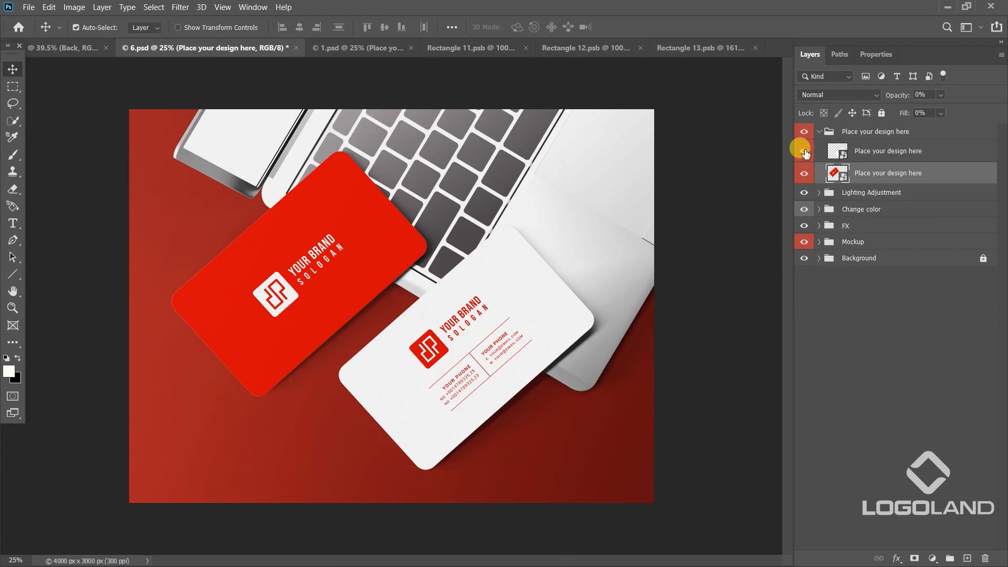
double_click(840, 153)
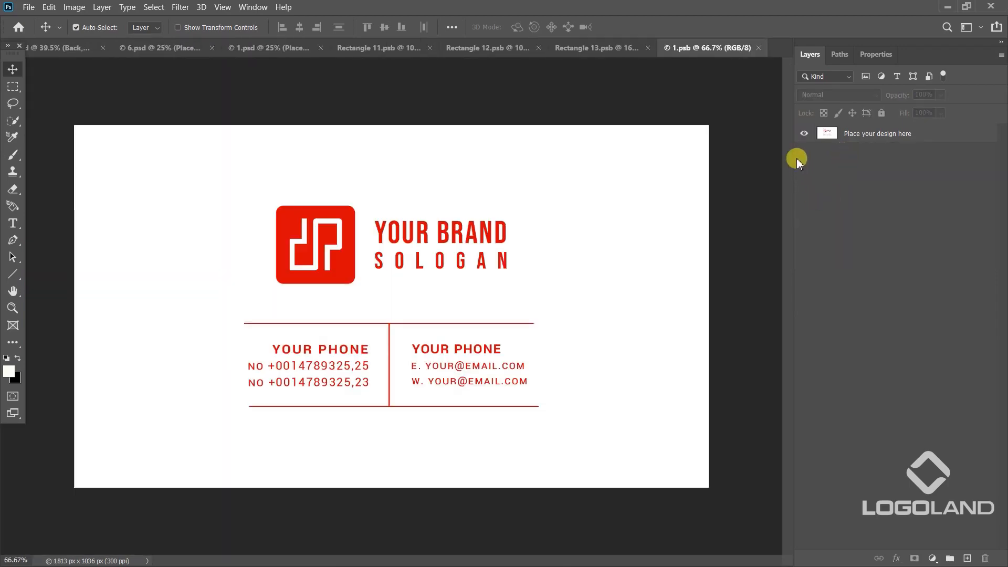
left_click(797, 135)
Paste the business cards as a smart object and scale them to about 193%, positioned so the front card fills the document.
key("ctrl+v")
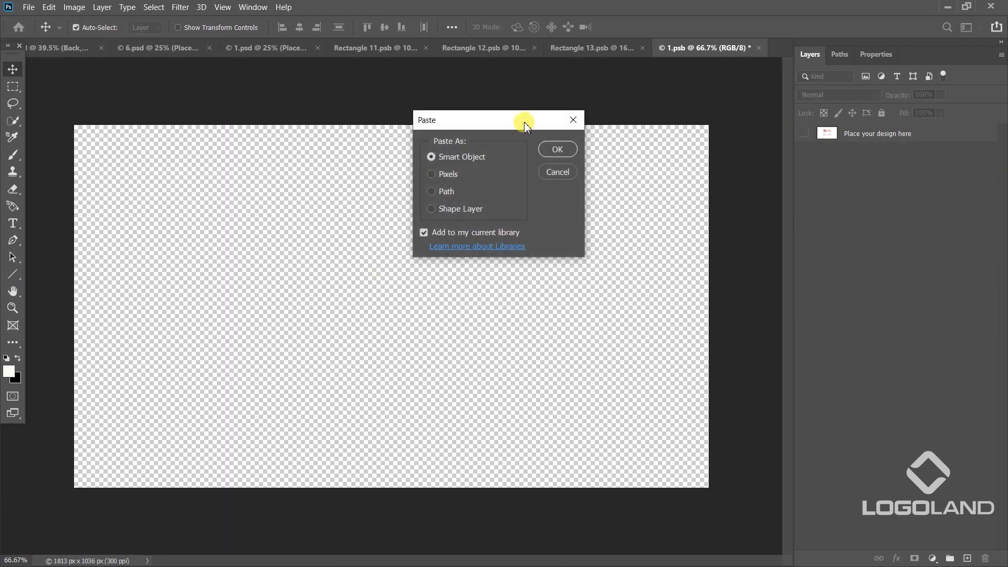
left_click(555, 150)
scroll(445, 326, "down", 3)
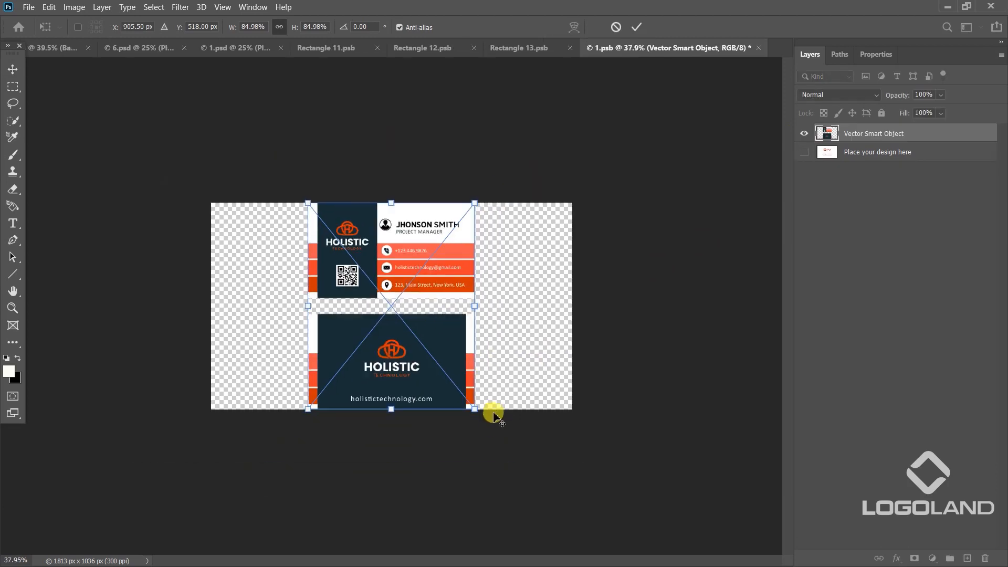
left_click_drag(474, 407, 635, 493)
left_click_drag(484, 267, 490, 384)
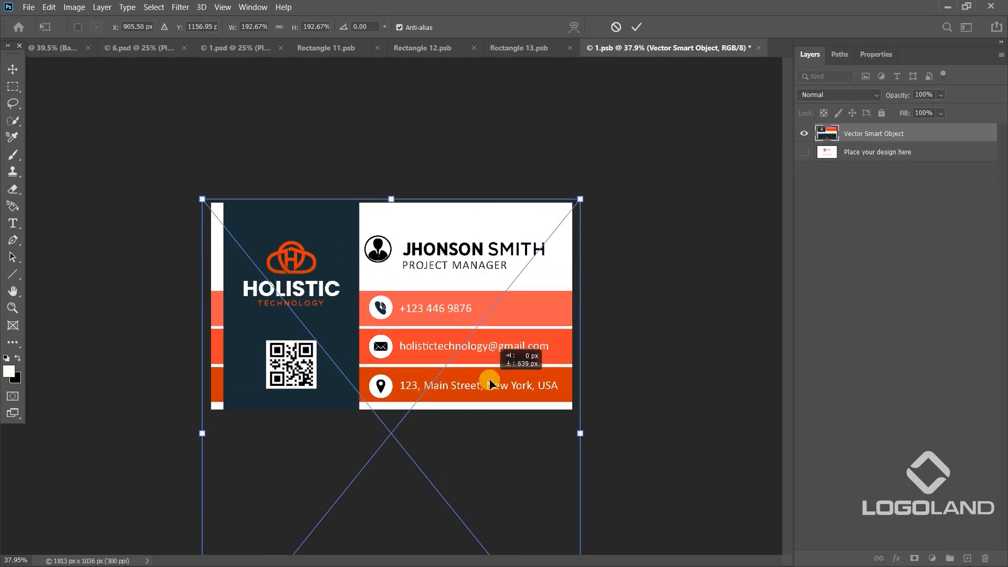
double_click(488, 377)
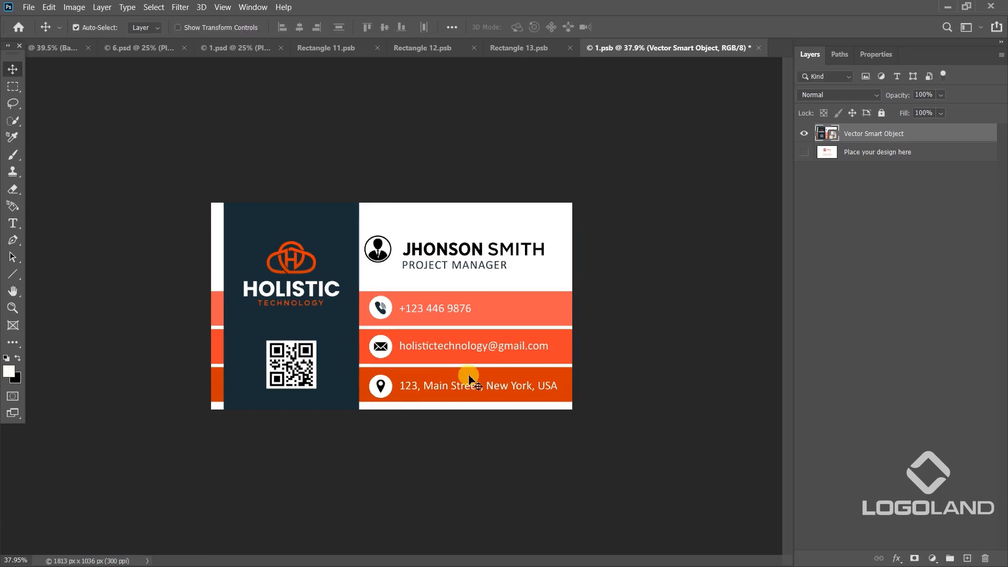
Save the front card's smart object and check the updated card in the 6.psd mockup.
key("ctrl+s")
left_click(152, 47)
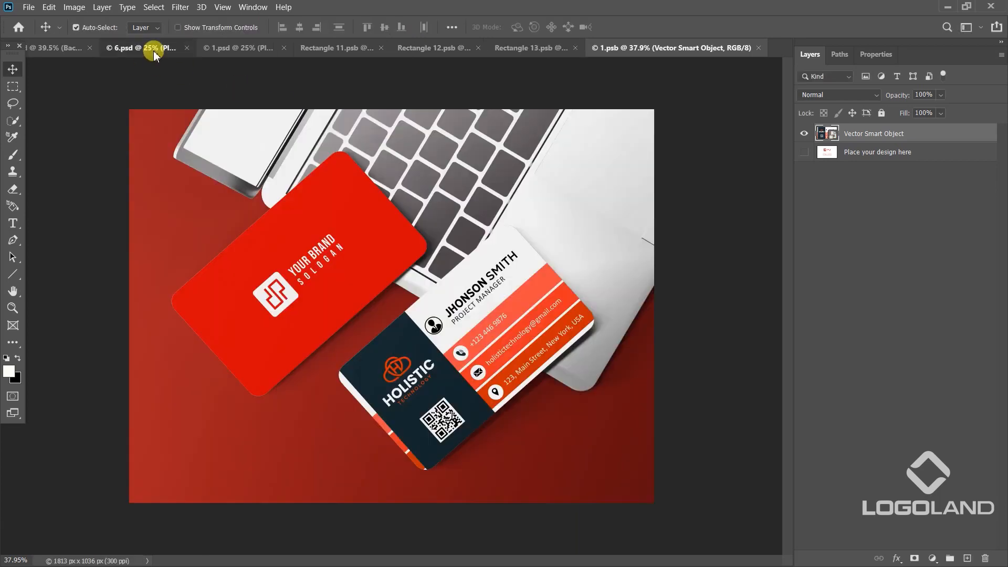
right_click(483, 335)
left_click(537, 352)
scroll(503, 358, "down", 6)
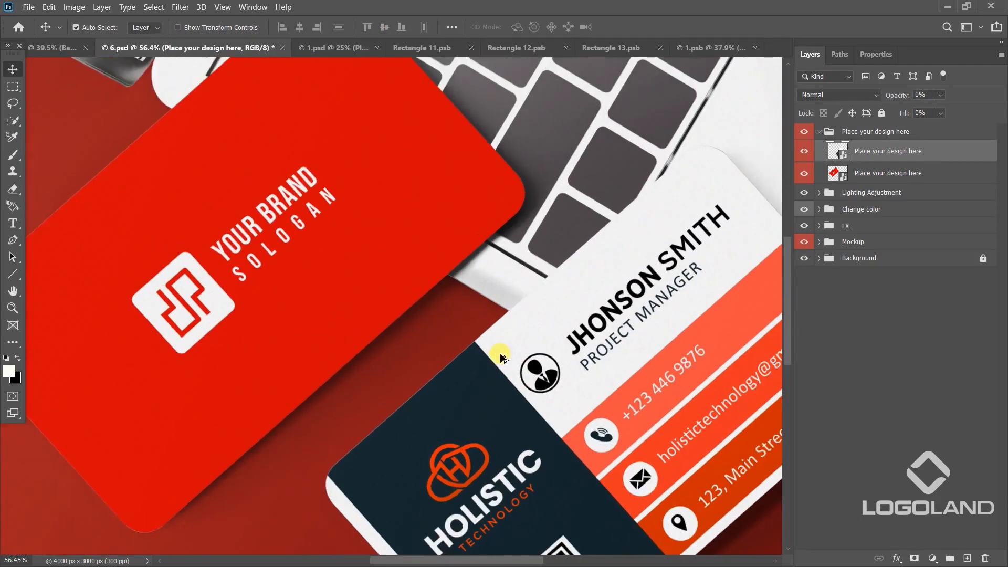
scroll(501, 358, "down", 4)
scroll(569, 391, "up", 2)
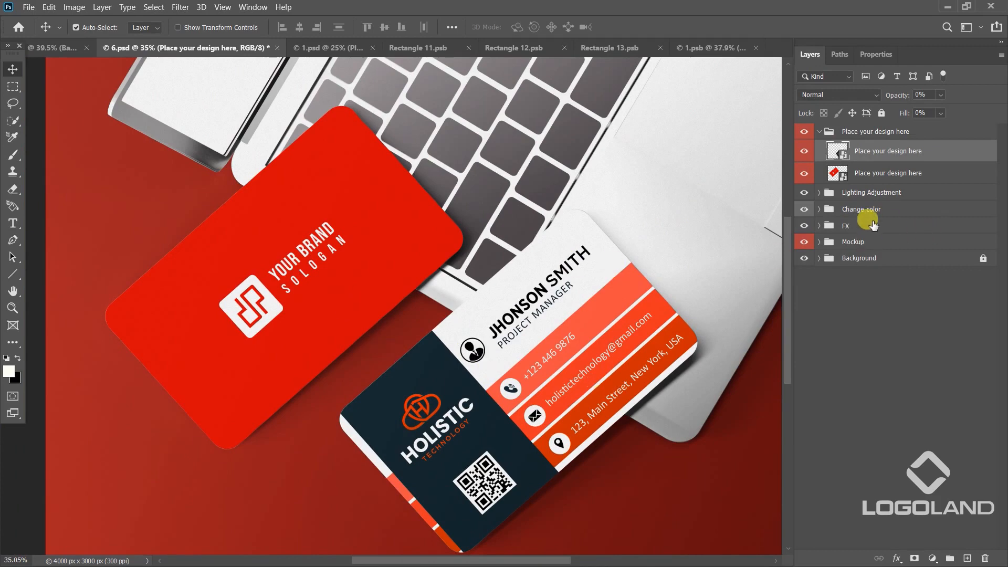
Open the red card's smart object in 6.psd and hide its red background layer 2.
left_click(321, 318)
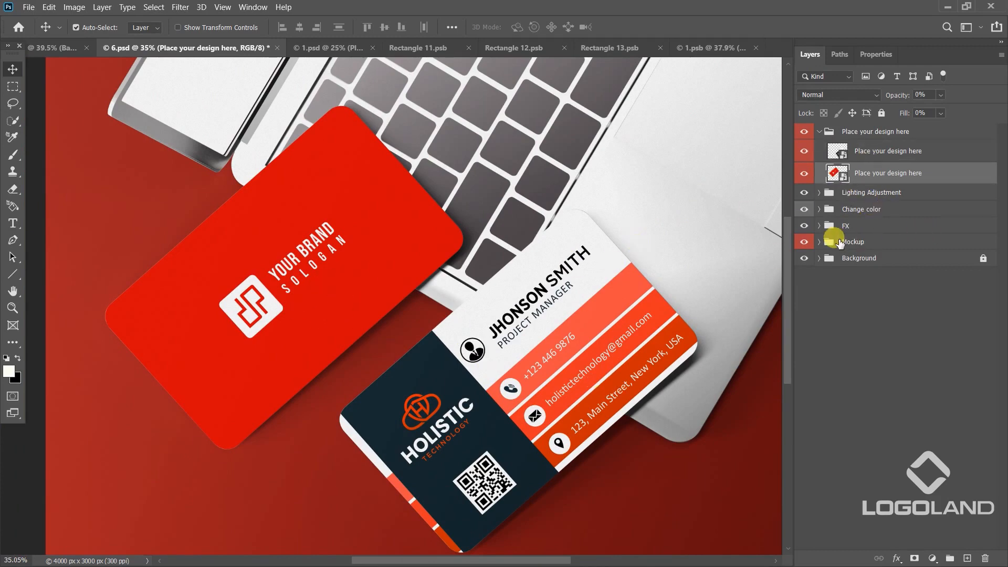
double_click(840, 176)
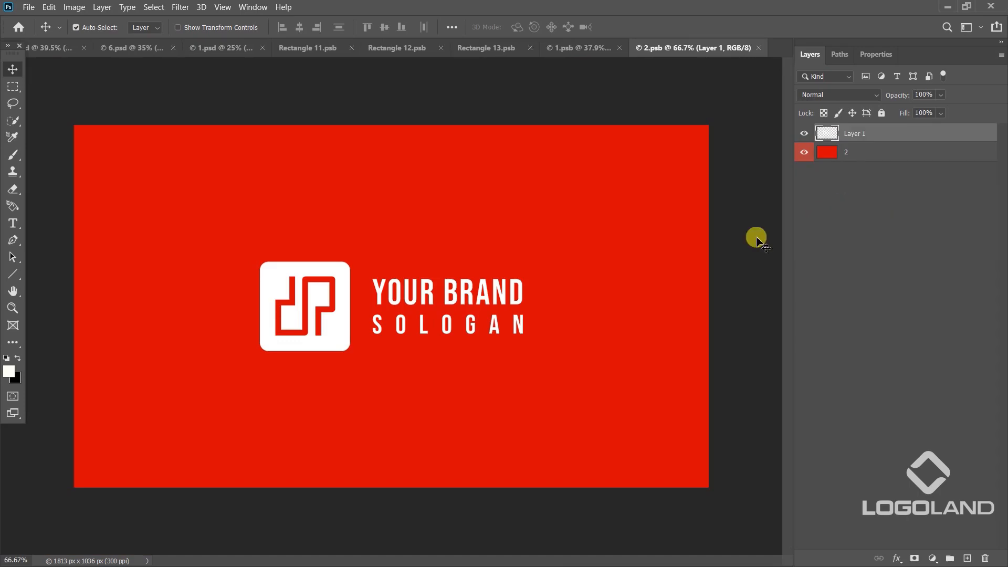
left_click(805, 152)
Paste the business cards as a smart object and hide the placeholder logo on Layer 1.
key("ctrl+v")
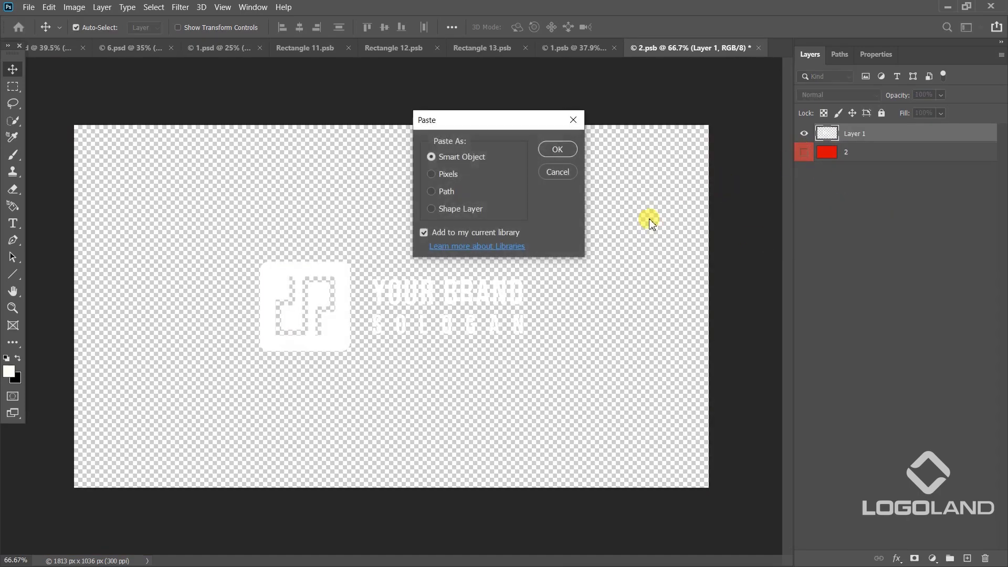
left_click(573, 141)
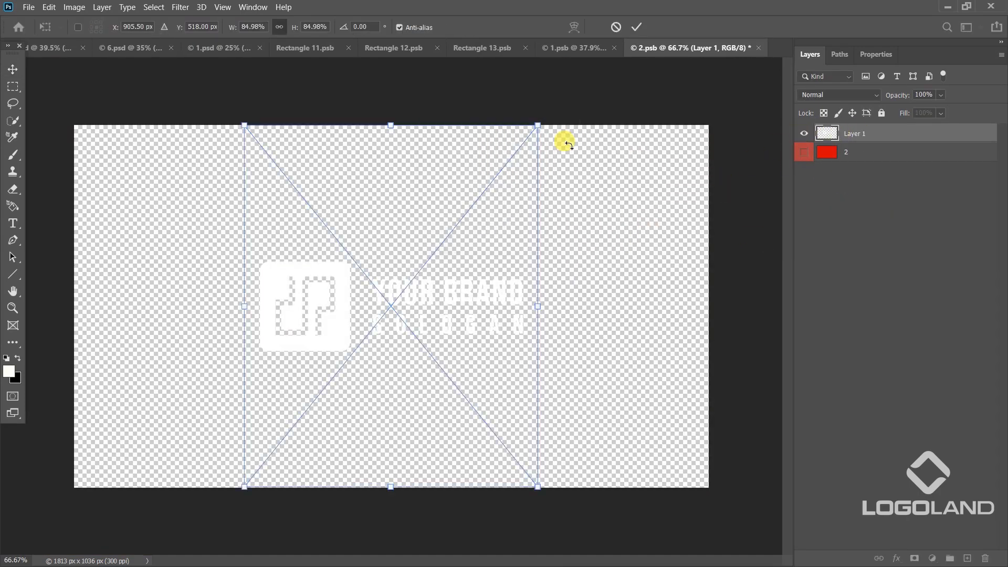
key("Return")
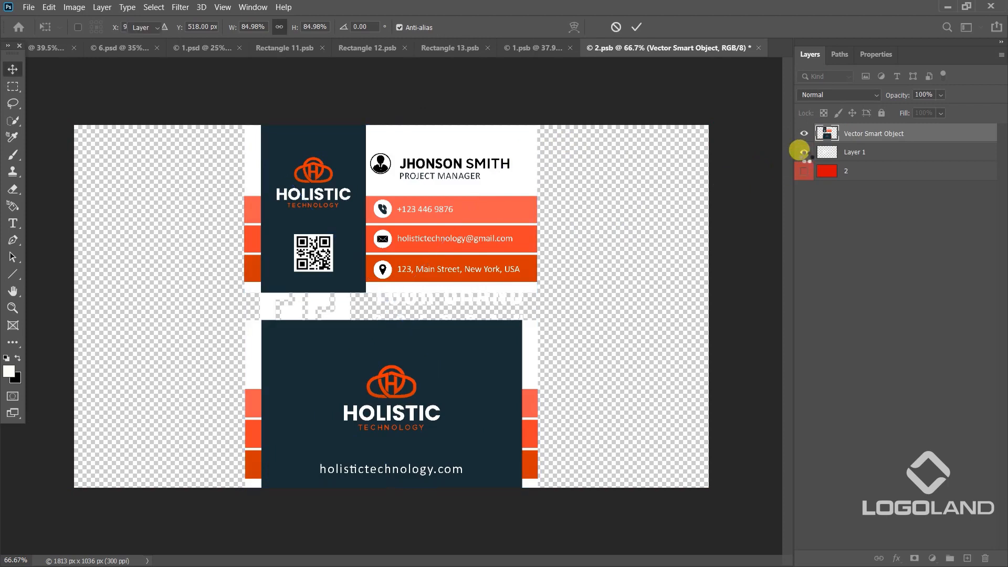
left_click(803, 153)
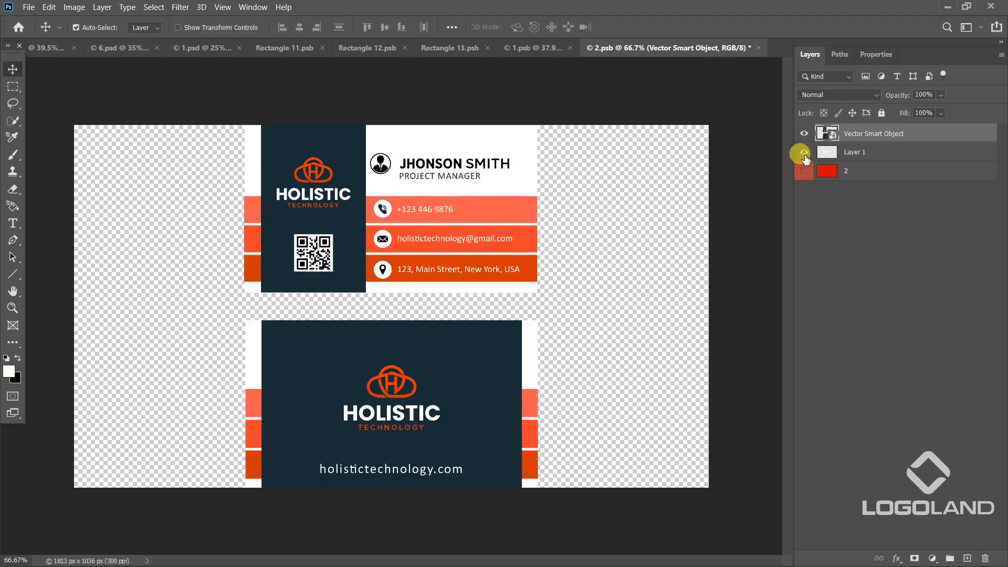
Enlarge the pasted cards and move them up so the back card fills the document, and save the smart object.
key("ctrl+t")
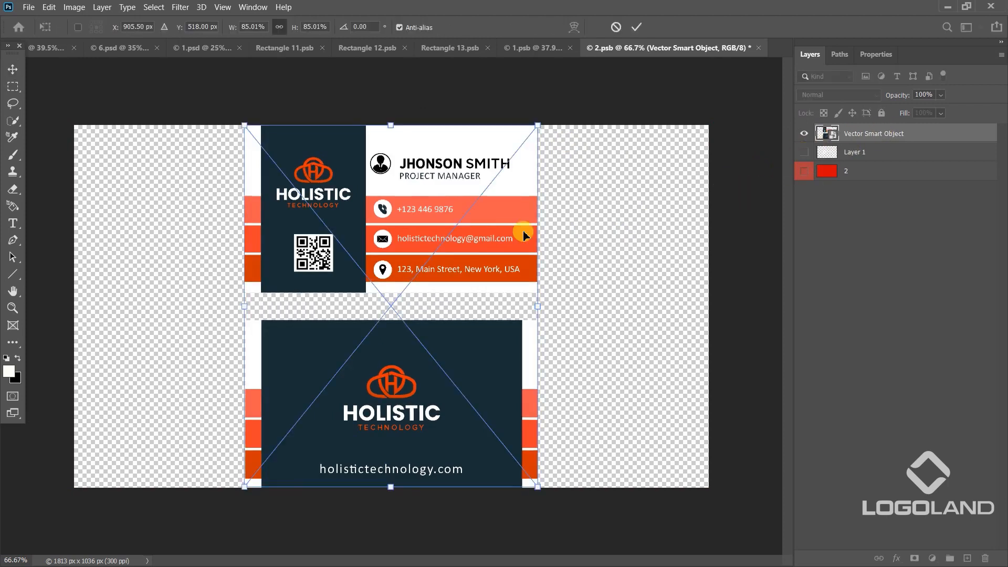
scroll(589, 232, "down", 2)
left_click_drag(487, 426, 573, 452)
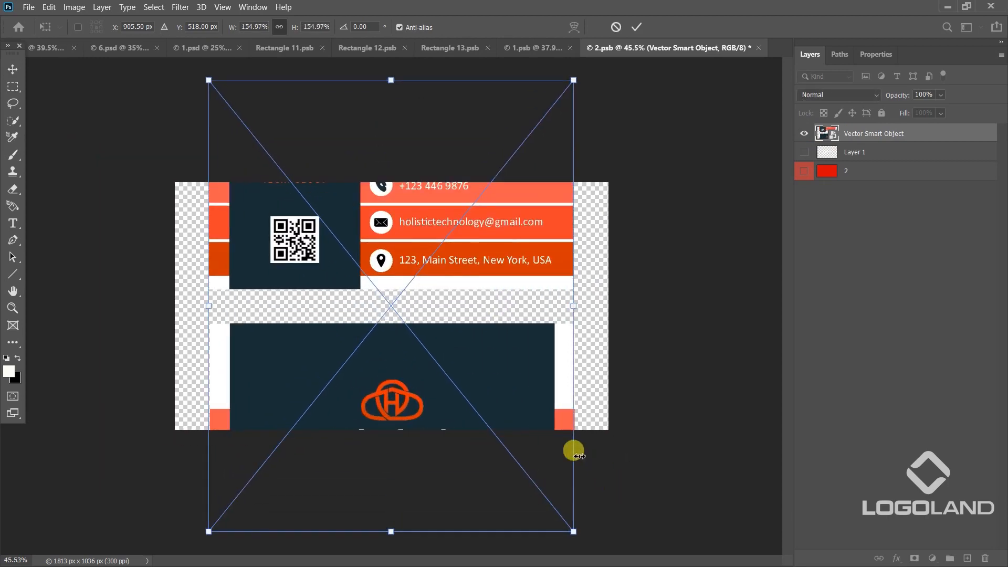
left_click_drag(574, 528, 630, 542)
left_click_drag(544, 375, 550, 240)
key("Return")
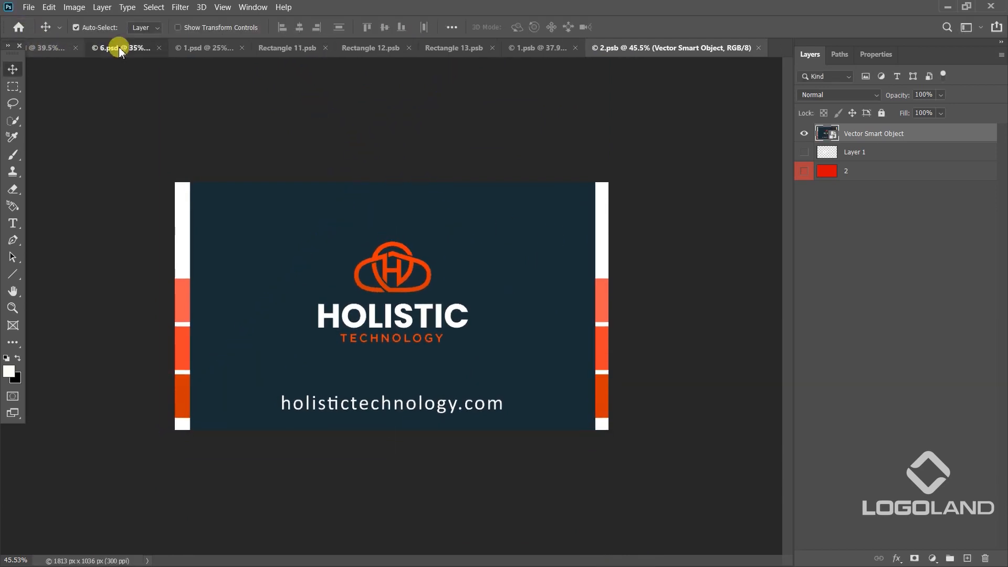
Return to the 6.psd mockup and examine both business card sides at different magnifications.
left_click(119, 49)
scroll(599, 338, "down", 3)
right_click(517, 242)
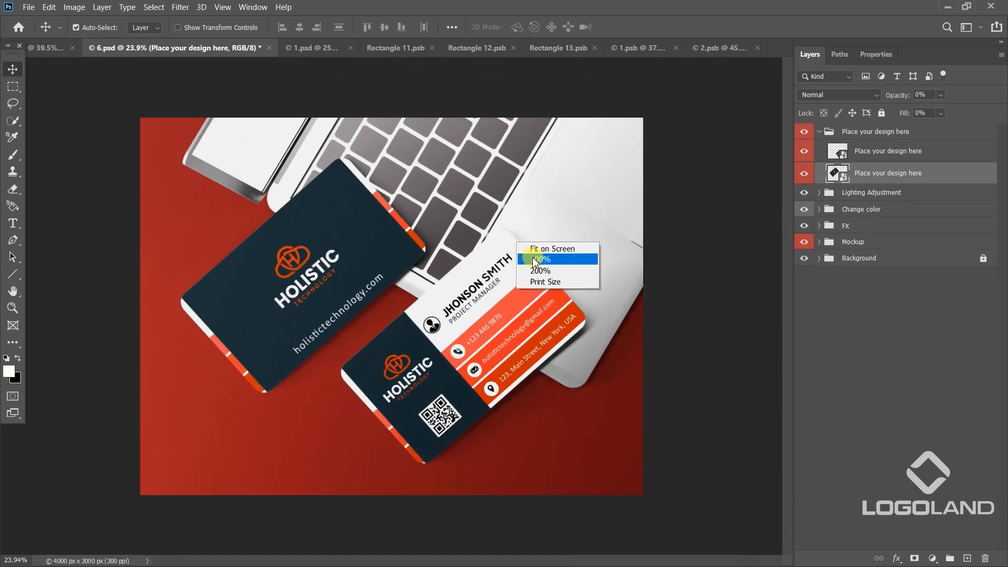
left_click(537, 260)
scroll(495, 207, "down", 2)
scroll(495, 206, "down", 3)
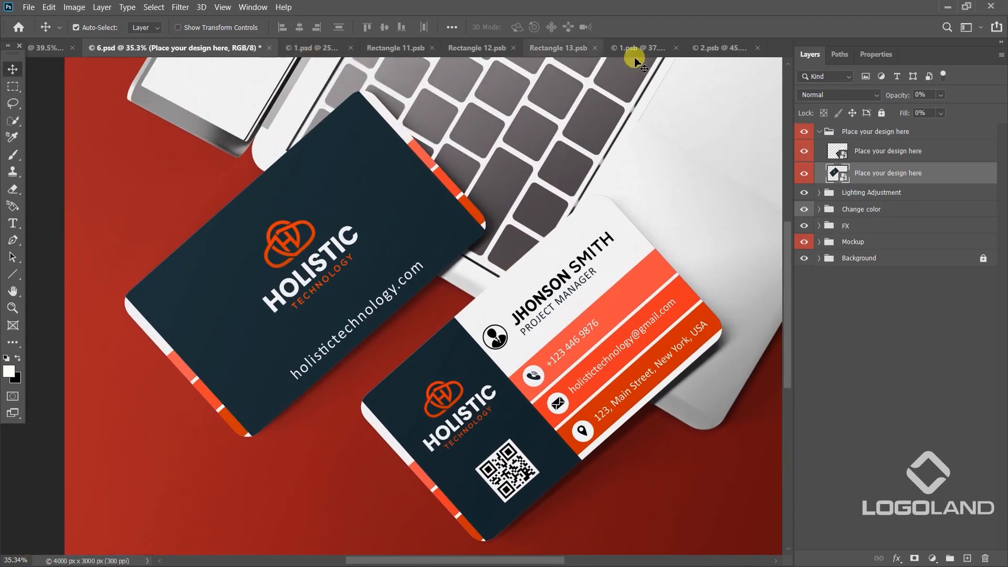
Close the finished smart object documents 2.psb, 1.psb and Rectangle 13.psb.
left_click(706, 48)
left_click(756, 49)
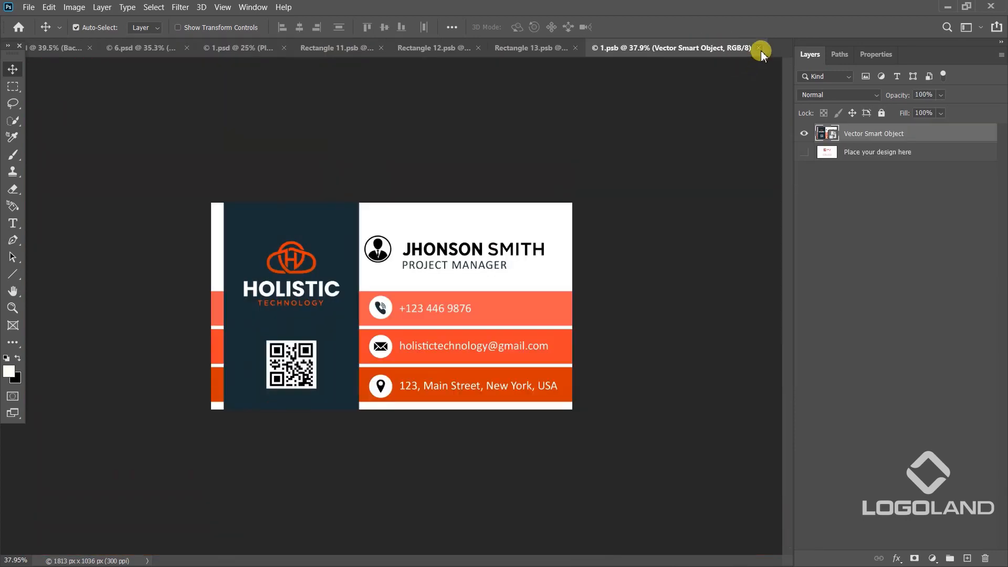
left_click(758, 47)
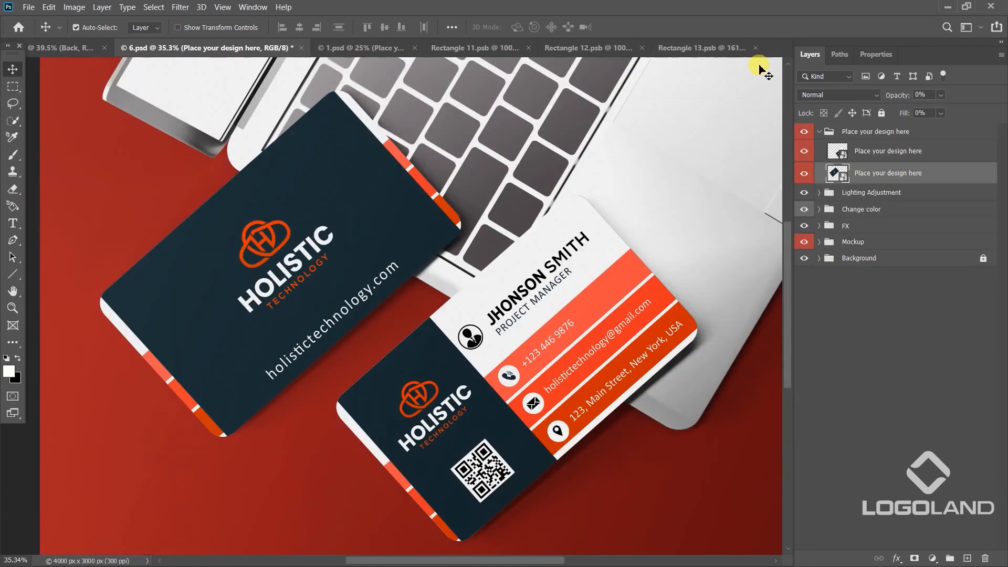
left_click(686, 46)
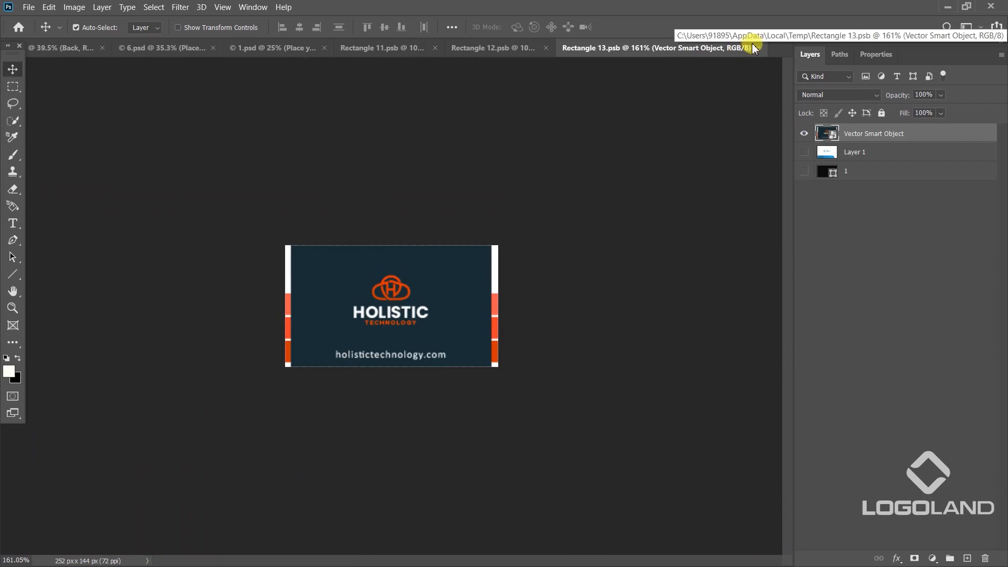
left_click(758, 48)
Switch to the 1.psd mockup, open the red card's smart object and hide its placeholder design layer.
left_click(386, 48)
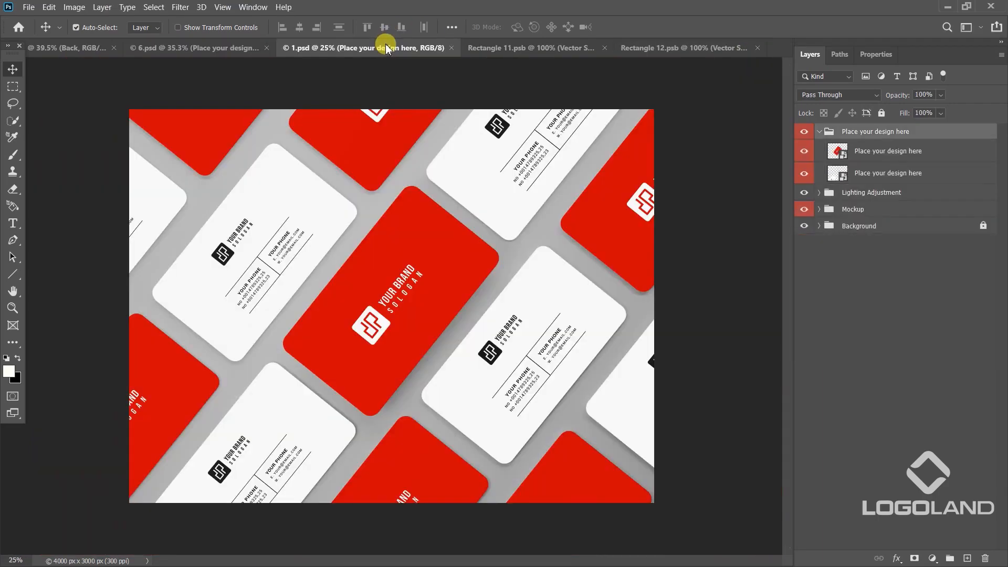
right_click(435, 351)
left_click(460, 369)
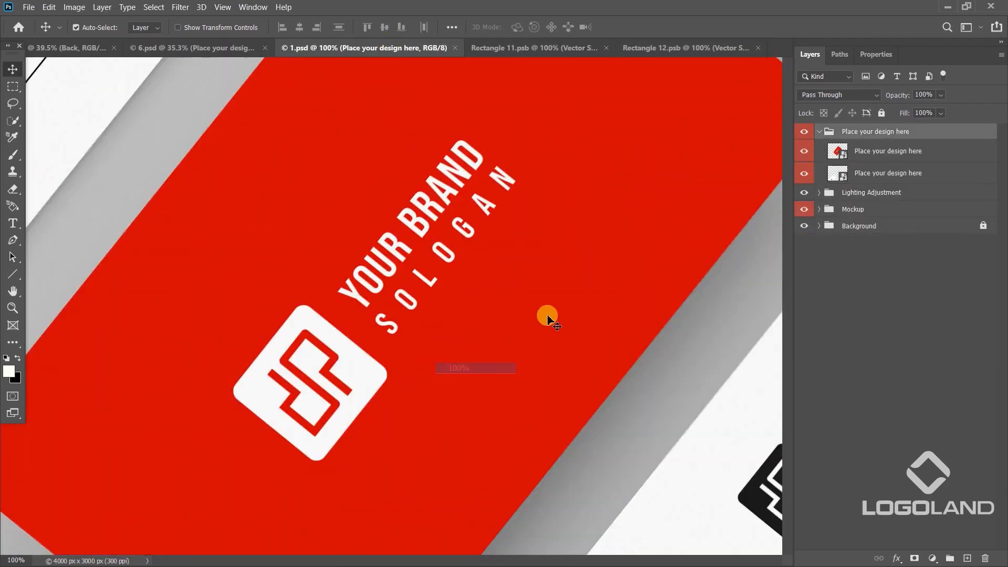
scroll(488, 264, "down", 1)
scroll(489, 263, "down", 3)
left_click(845, 157)
double_click(839, 152)
left_click(804, 134)
Paste the business cards as a smart object, scale them to about 183% and position the back card over the document.
key("ctrl+v")
left_click(558, 150)
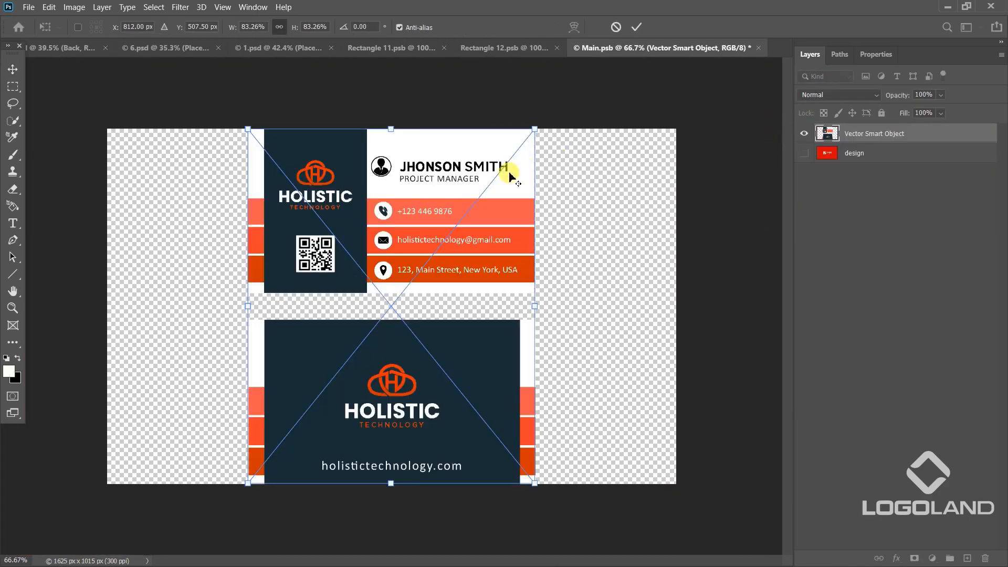
scroll(512, 173, "down", 3)
left_click_drag(485, 425, 646, 492)
left_click_drag(528, 304, 537, 264)
left_click_drag(592, 424, 606, 426)
left_click_drag(513, 321, 511, 322)
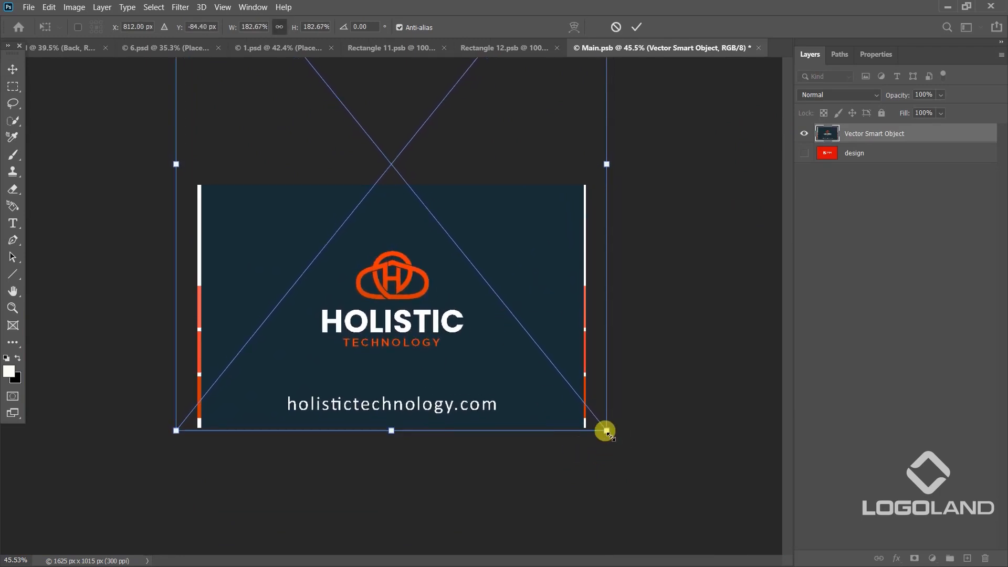
Fine-tune the pasted back card's scale to about 182%, align it with the document's top and bottom edges, and apply the transform.
left_click_drag(605, 430, 600, 428)
left_click_drag(533, 278, 534, 282)
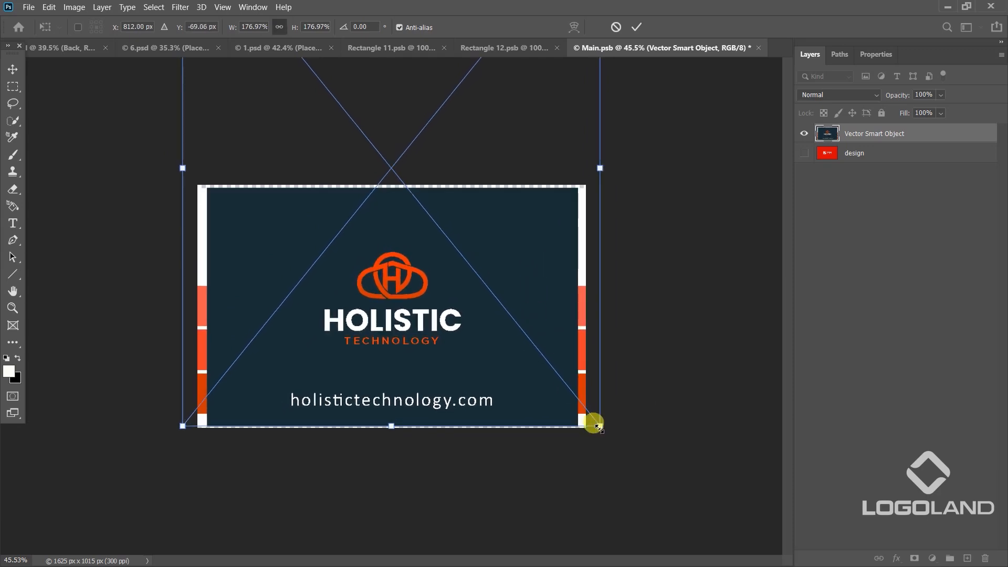
left_click_drag(600, 425, 606, 425)
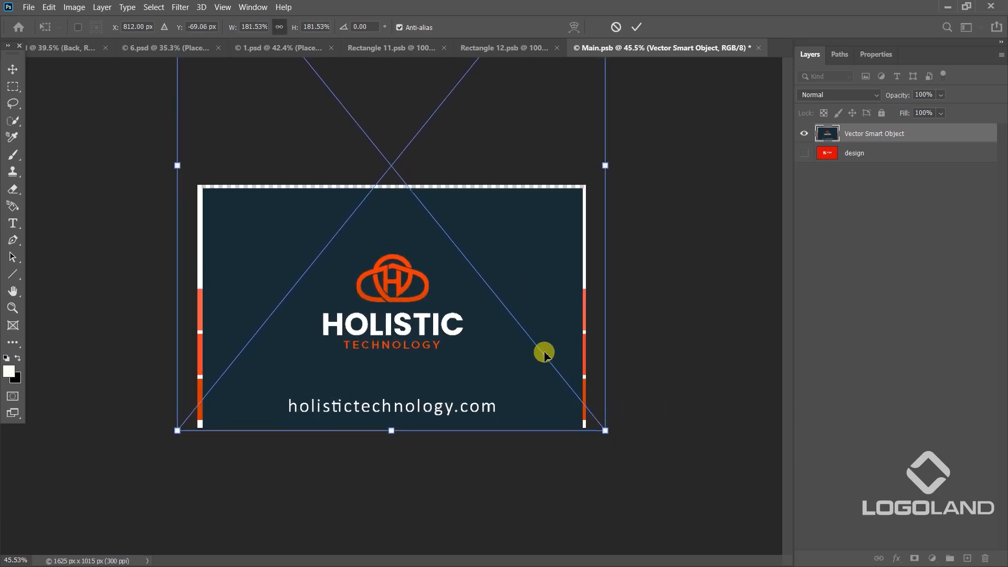
left_click_drag(542, 353, 544, 353)
double_click(594, 378)
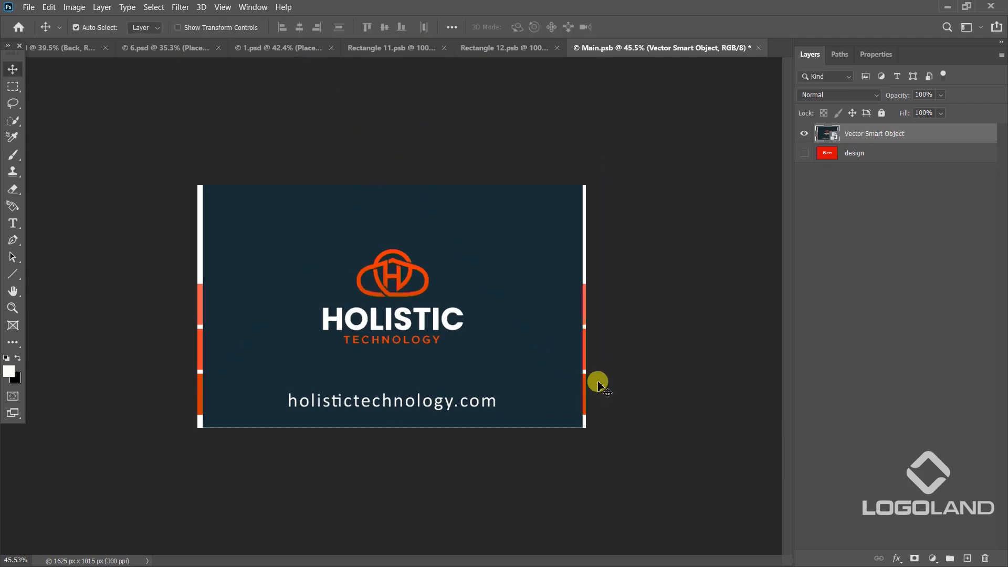
Save the Main.psb smart object and inspect the updated back card in the 1.psd mockup.
left_click(165, 48)
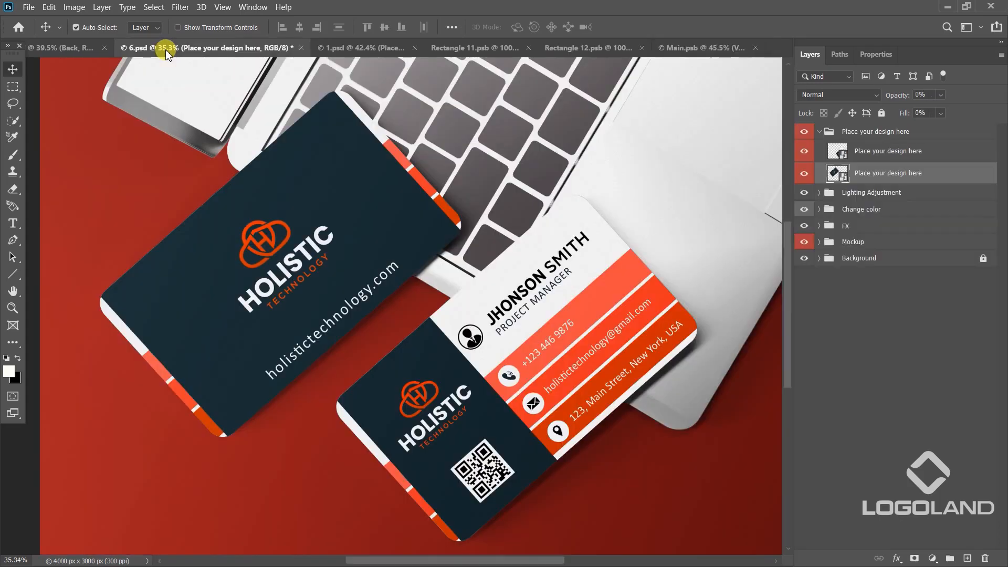
left_click(376, 50)
key("ctrl+0")
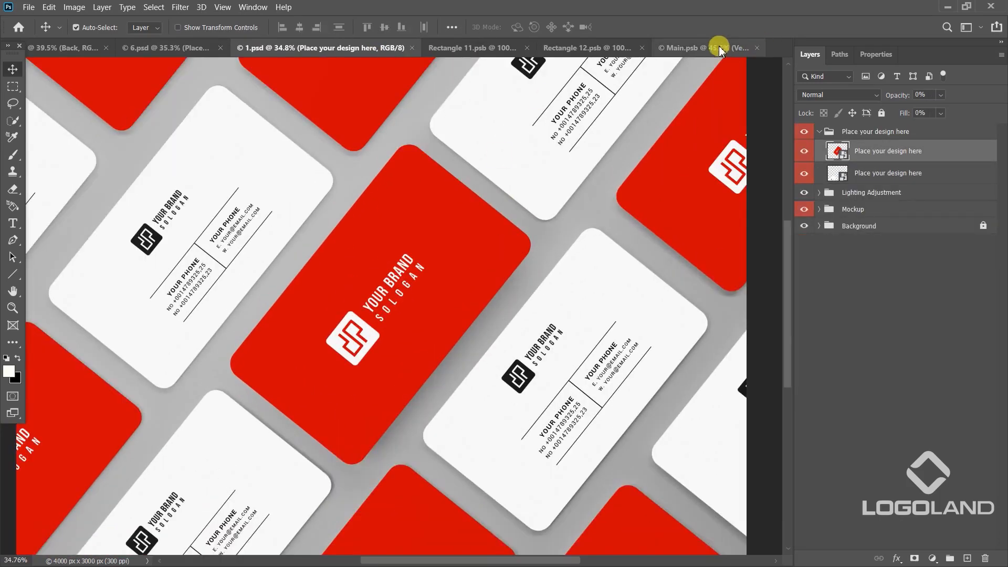
left_click(719, 47)
key("ctrl+s")
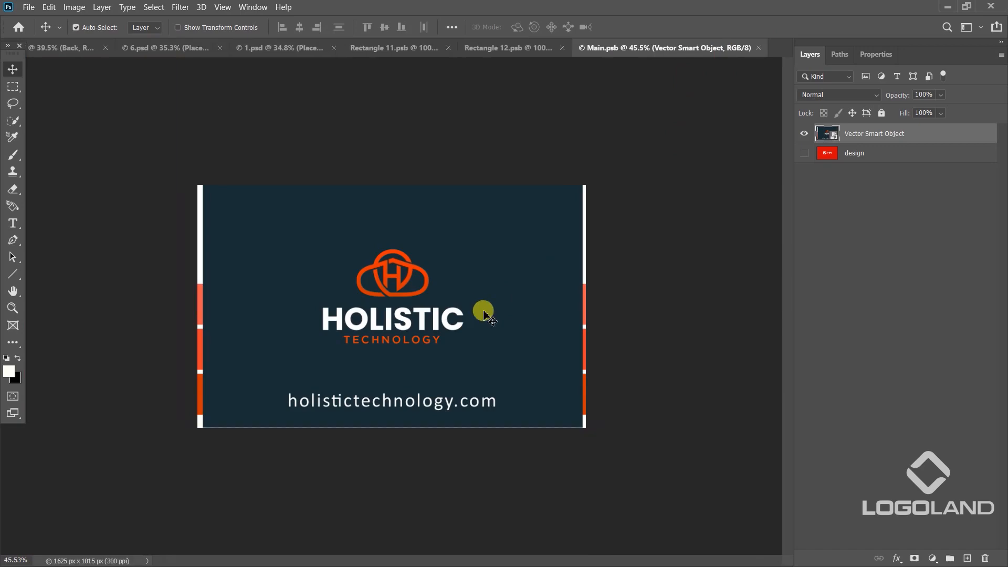
left_click(288, 49)
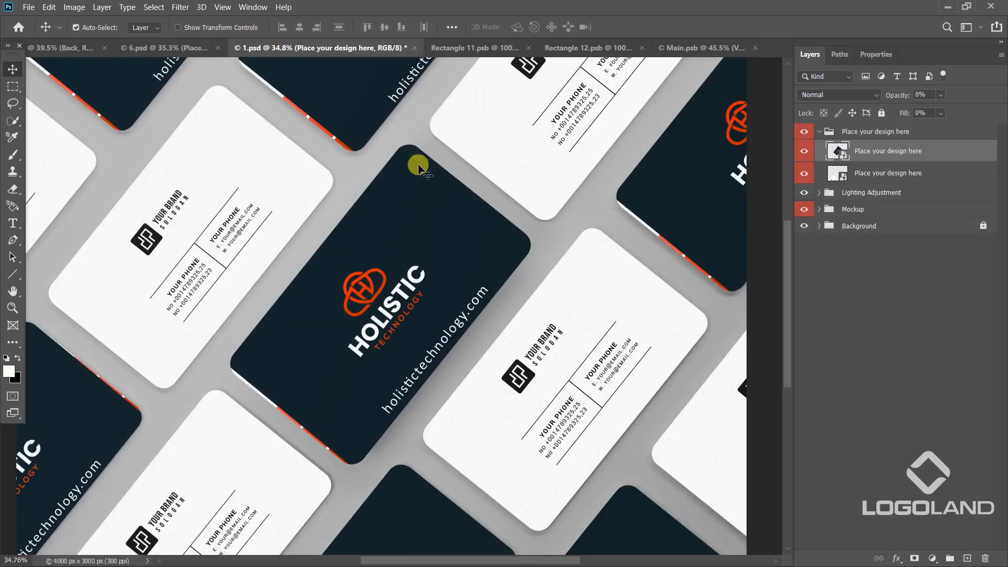
scroll(520, 309, "down", 1)
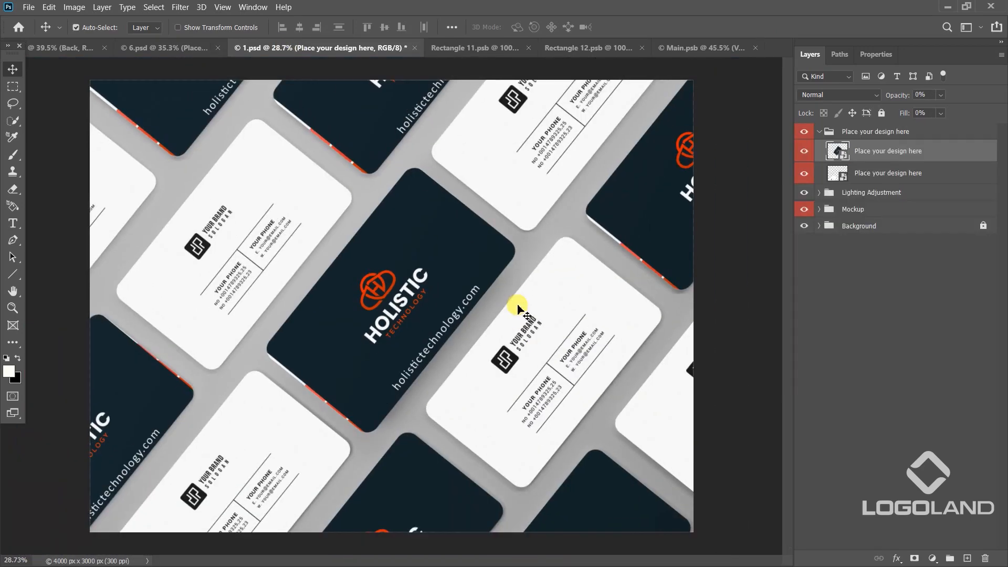
scroll(417, 321, "up", 1)
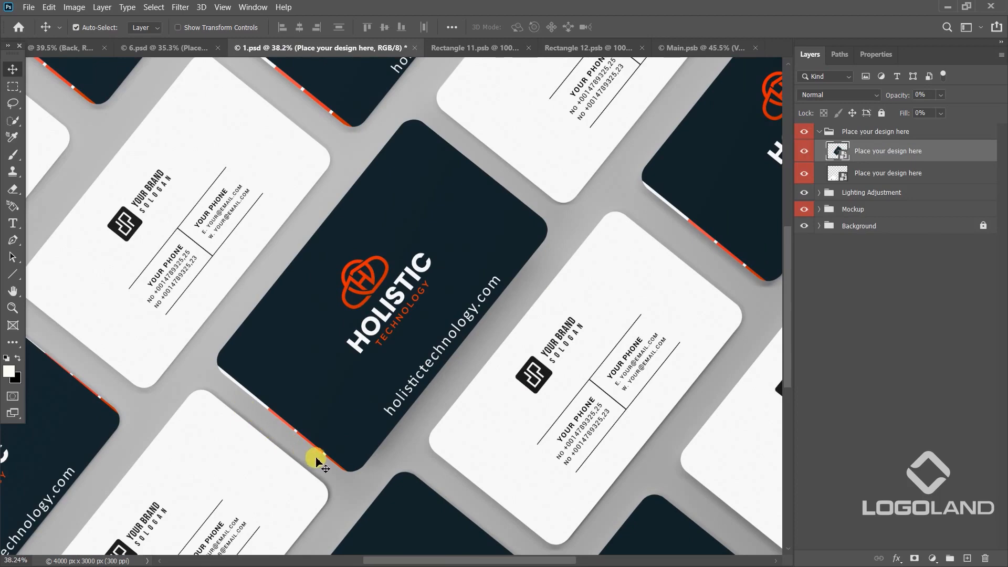
left_click_drag(466, 211, 695, 99)
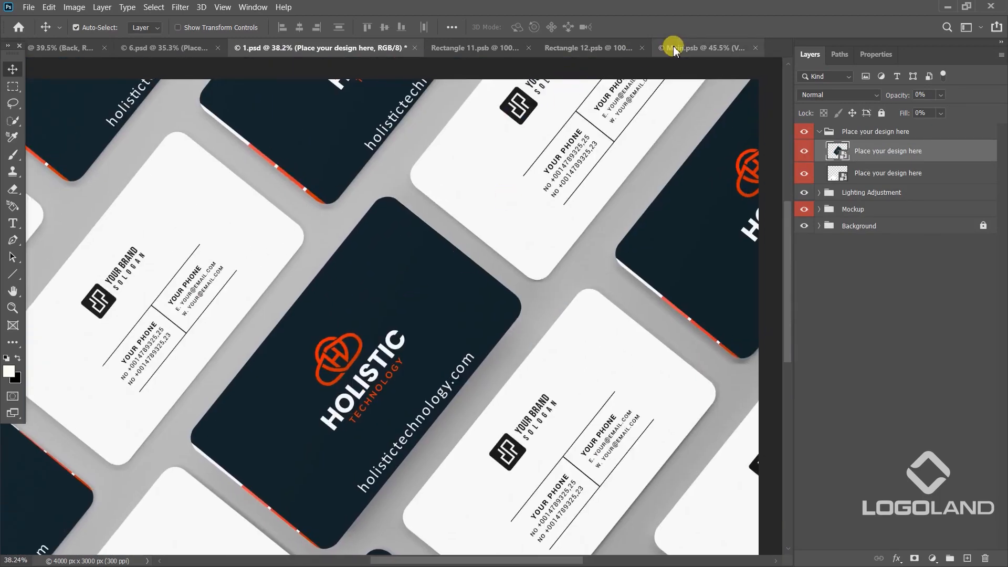
Scale the back card in Main.psb down to about 166%, centre it vertically in the document and save the smart object.
left_click(683, 48)
key("ctrl+t")
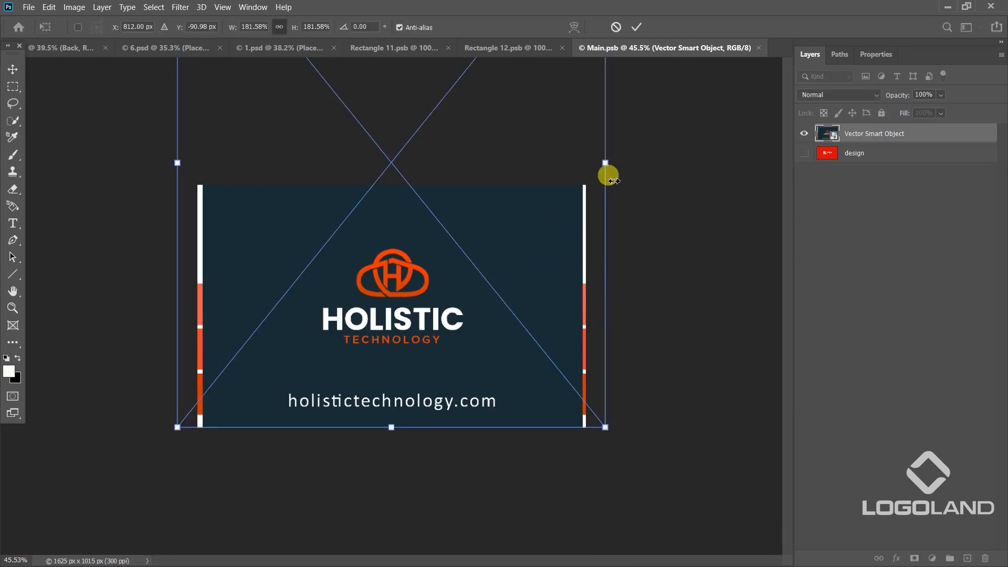
mouse_move(607, 164)
left_mouse_down()
mouse_move(585, 167)
mouse_move(623, 158)
mouse_move(607, 160)
left_mouse_up()
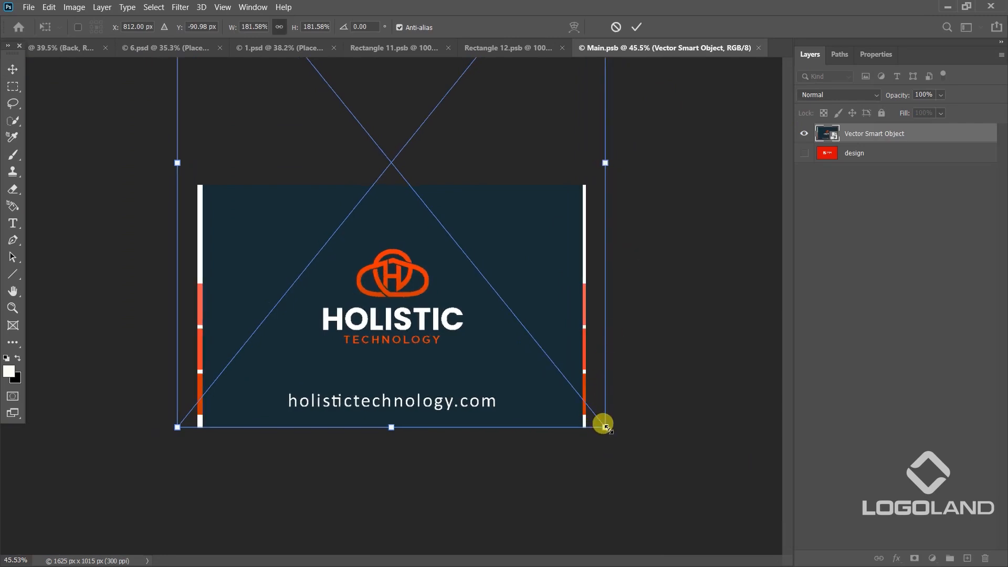
left_click_drag(604, 425, 581, 399)
left_click_drag(526, 258, 531, 291)
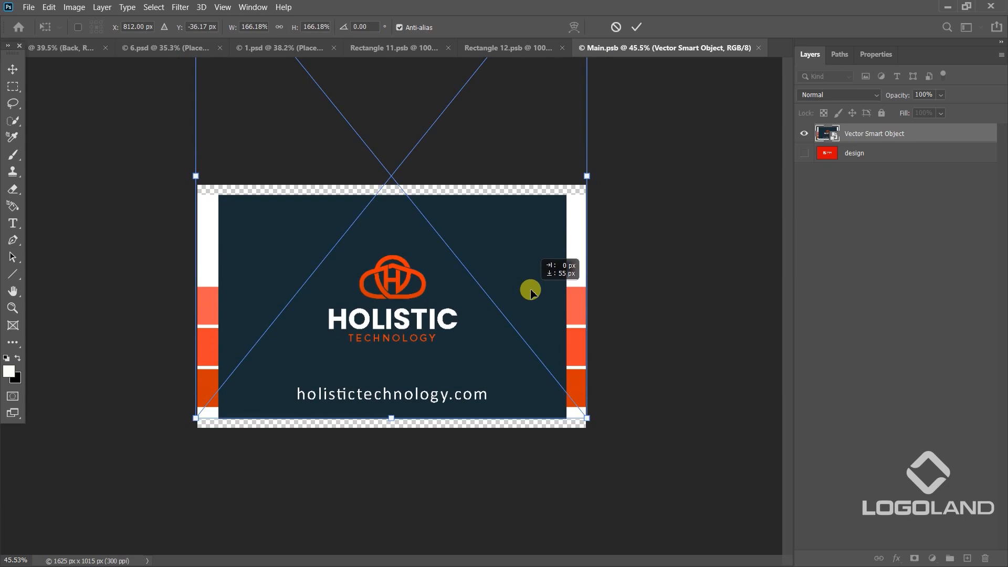
left_click_drag(531, 293, 531, 292)
key("Return")
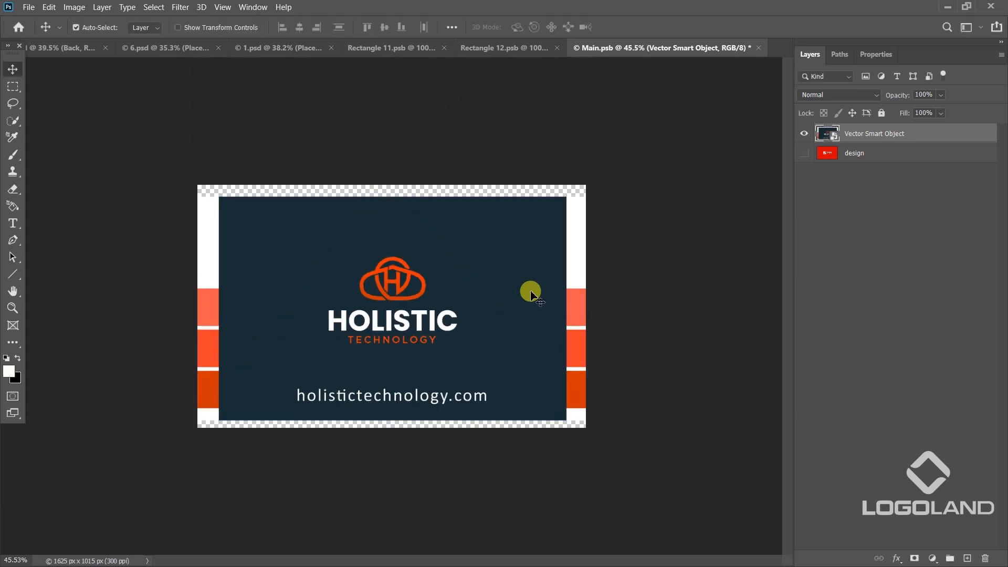
key("ctrl+s")
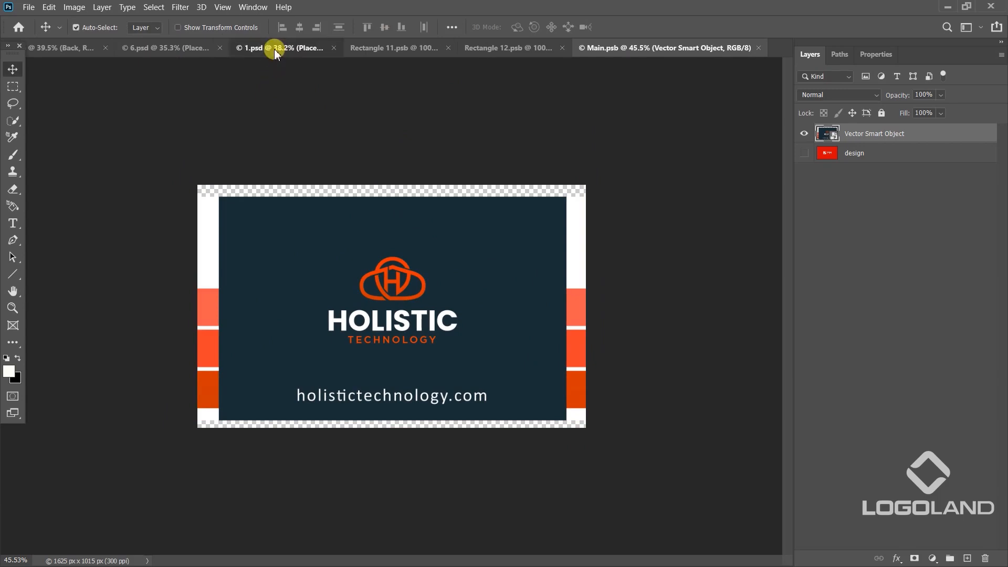
Return to the 1.psd mockup, open the white card's smart object and hide its placeholder design layer.
left_click(274, 47)
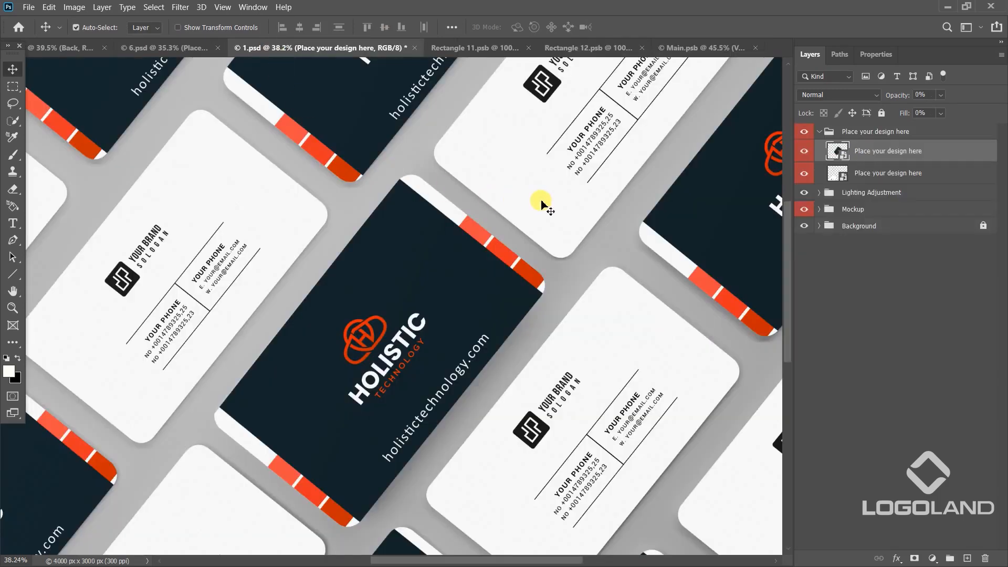
scroll(543, 226, "down", 1)
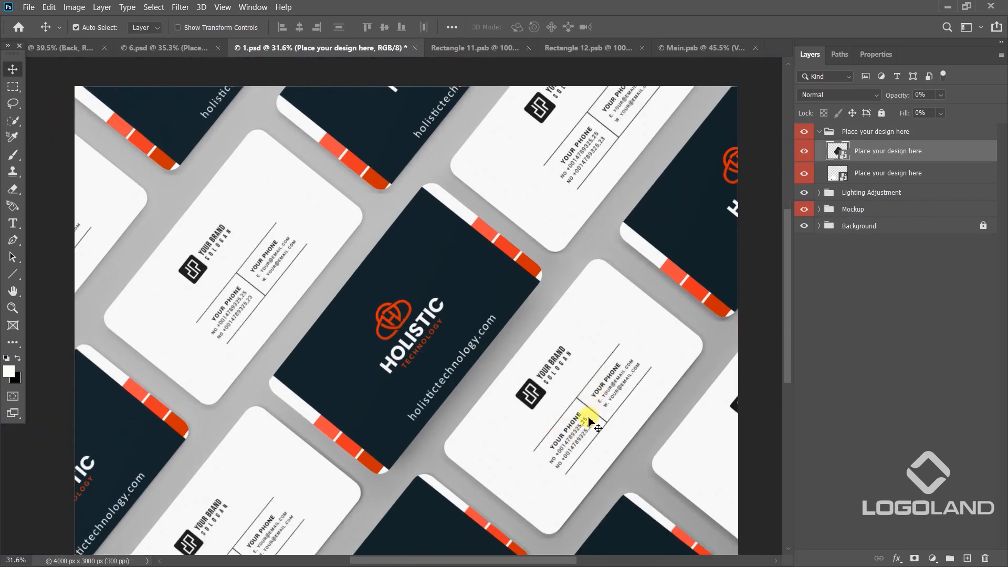
double_click(837, 174)
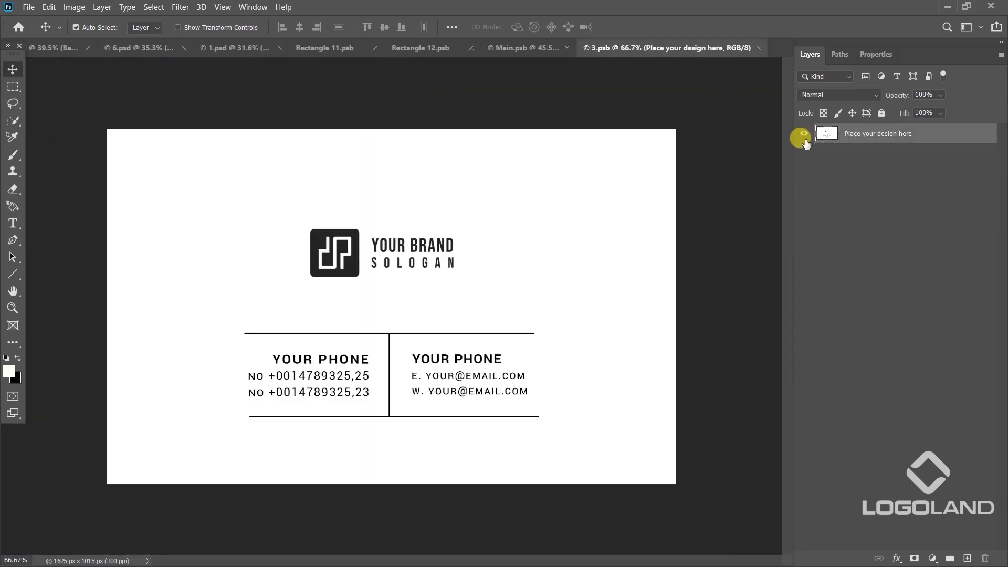
left_click(804, 134)
Paste the business cards as a smart object, scale them to about 176% and position the front card over the document.
key("ctrl+v")
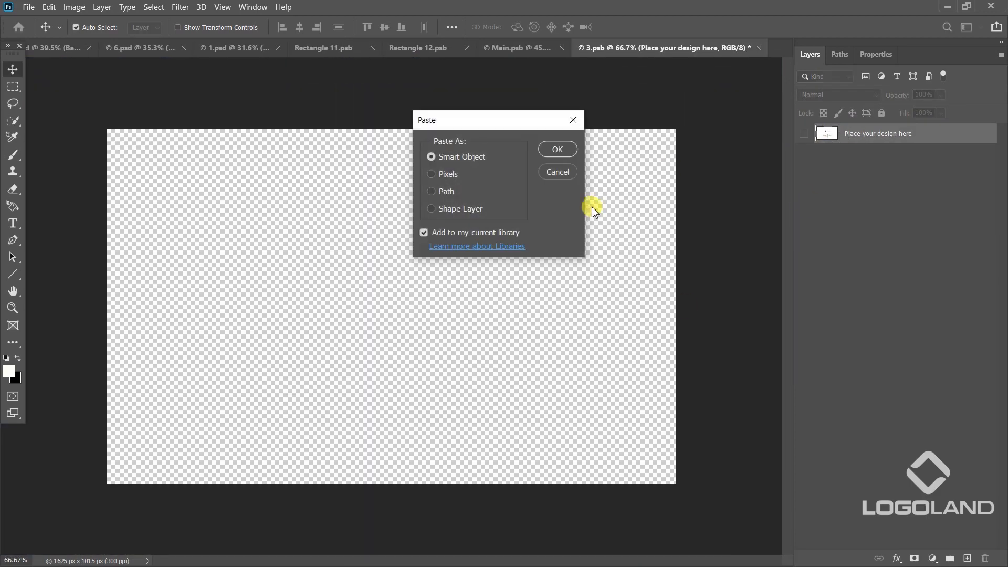
left_click(557, 150)
scroll(395, 288, "down", 4)
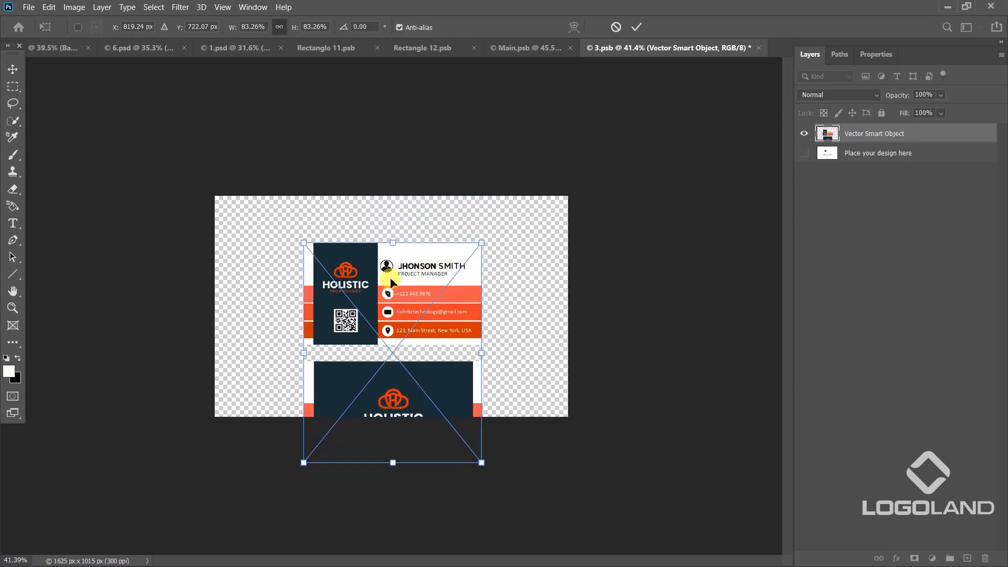
left_click_drag(481, 246, 465, 311)
left_click_drag(567, 206, 578, 197)
left_click_drag(512, 246, 511, 256)
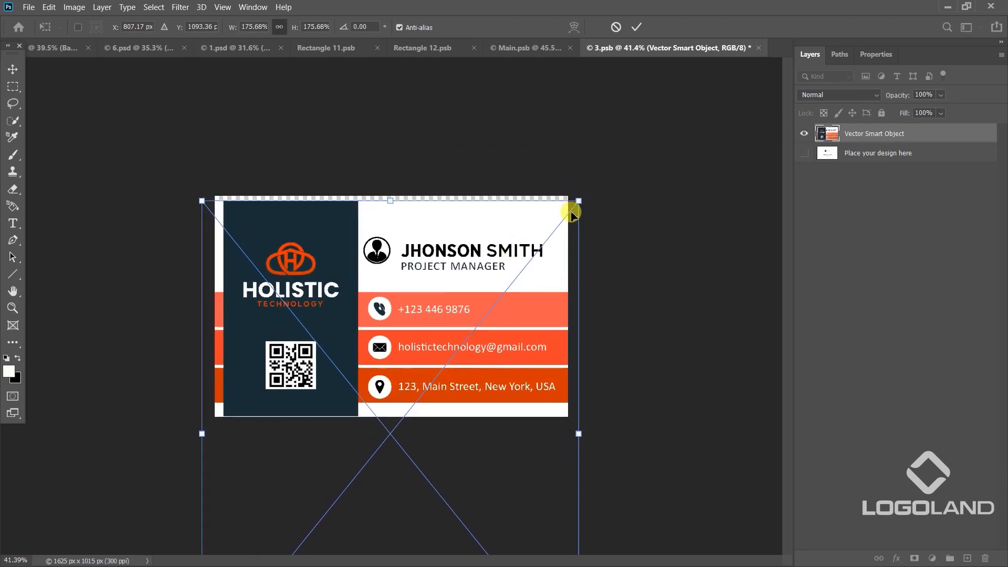
Fine-tune the front card's scale and position so it sits centred in the document, apply the transform and save 3.psb.
left_click_drag(578, 200, 582, 195)
left_click_drag(454, 261, 457, 267)
left_click_drag(584, 196, 578, 198)
left_click_drag(513, 254, 470, 282)
key("Return")
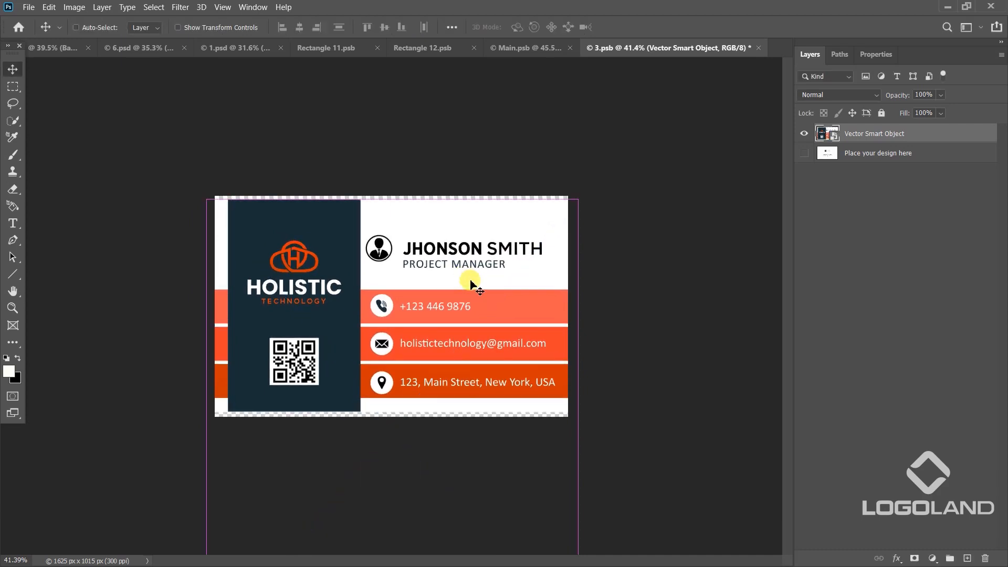
key("ctrl+s")
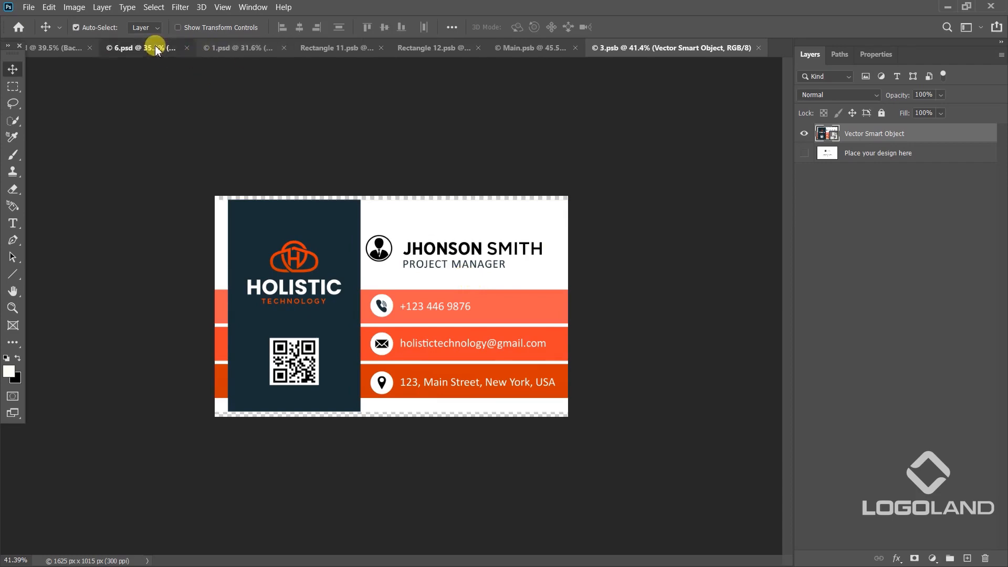
Switch to the 1.psd mockup and examine both card sides at 100% and at a wider view.
left_click(155, 46)
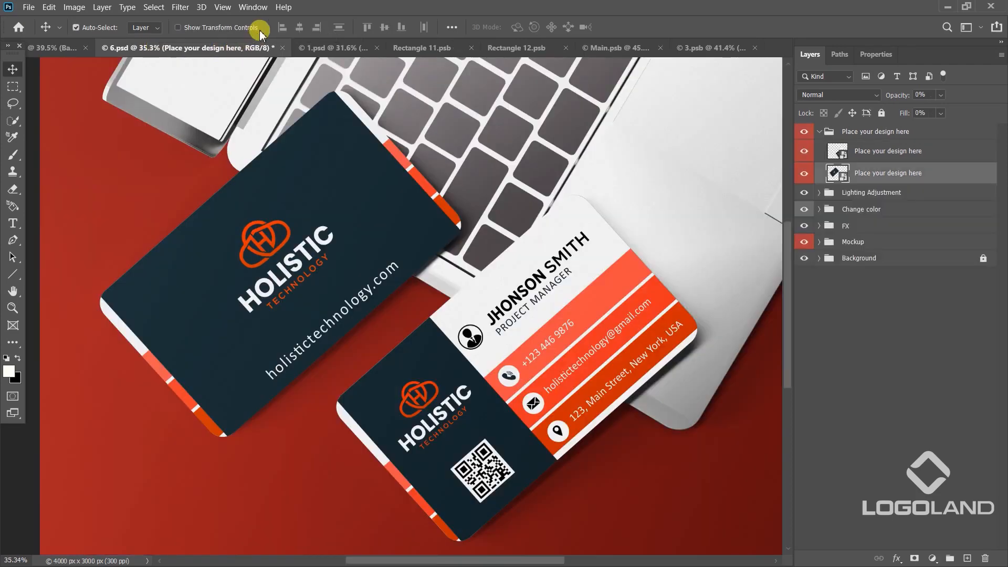
left_click(333, 48)
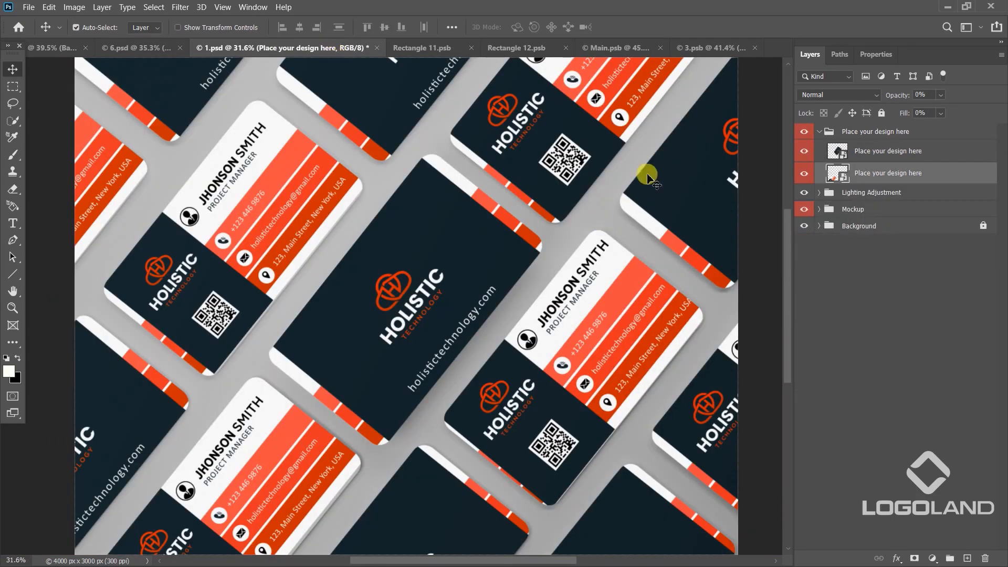
right_click(596, 286)
left_click(619, 301)
scroll(619, 303, "down", 10)
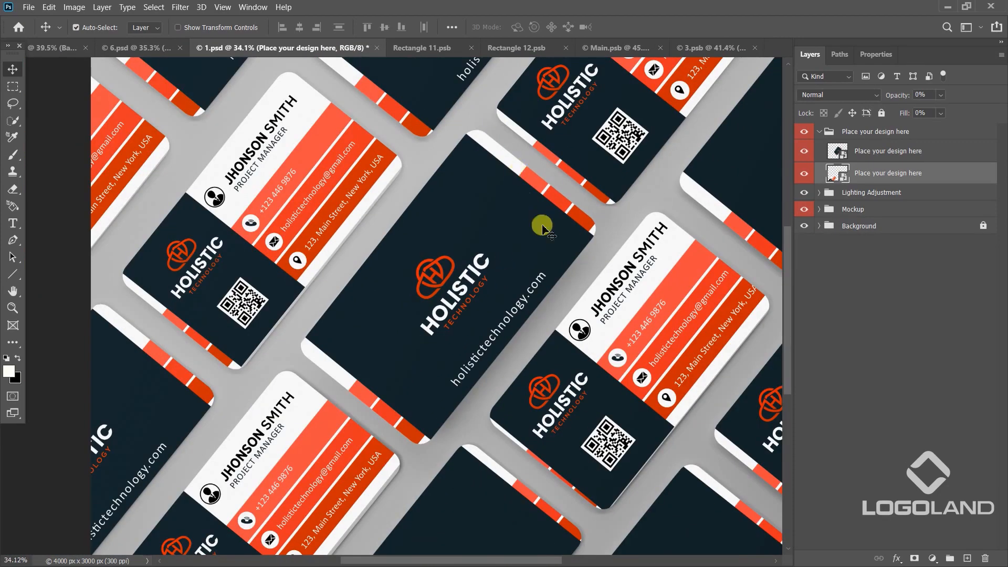
left_click_drag(572, 430, 576, 274)
left_click_drag(552, 195, 501, 244)
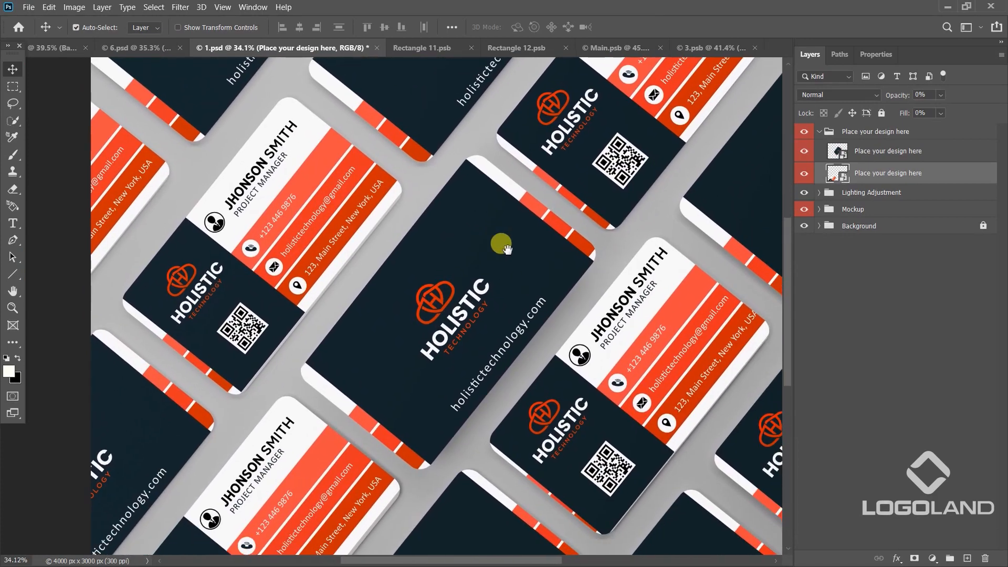
Stamp all layers of the 1.psd mockup into a new merged top layer and select its contents for copying.
left_click(882, 132)
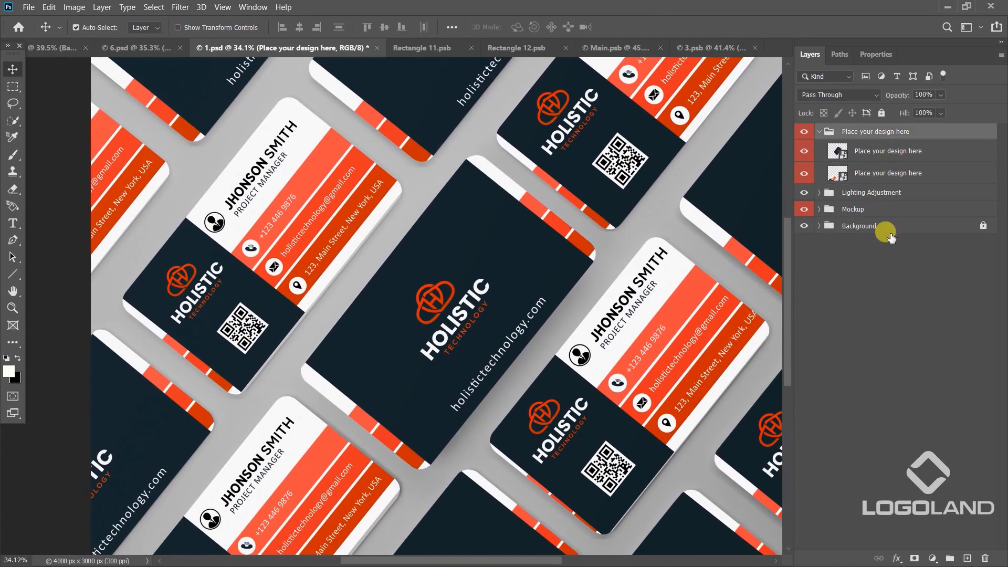
left_click(888, 232, "shift")
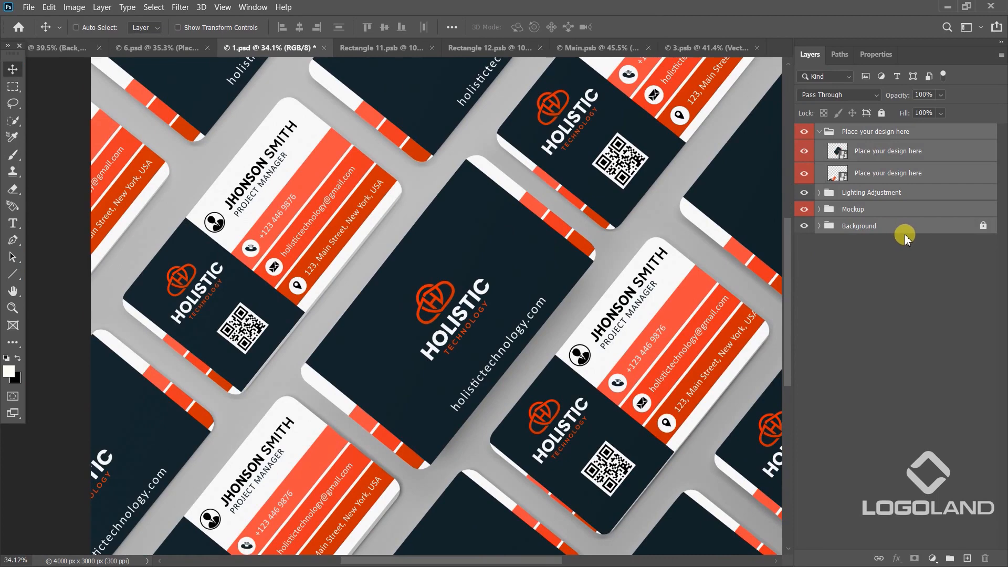
key("ctrl+alt+shift+e")
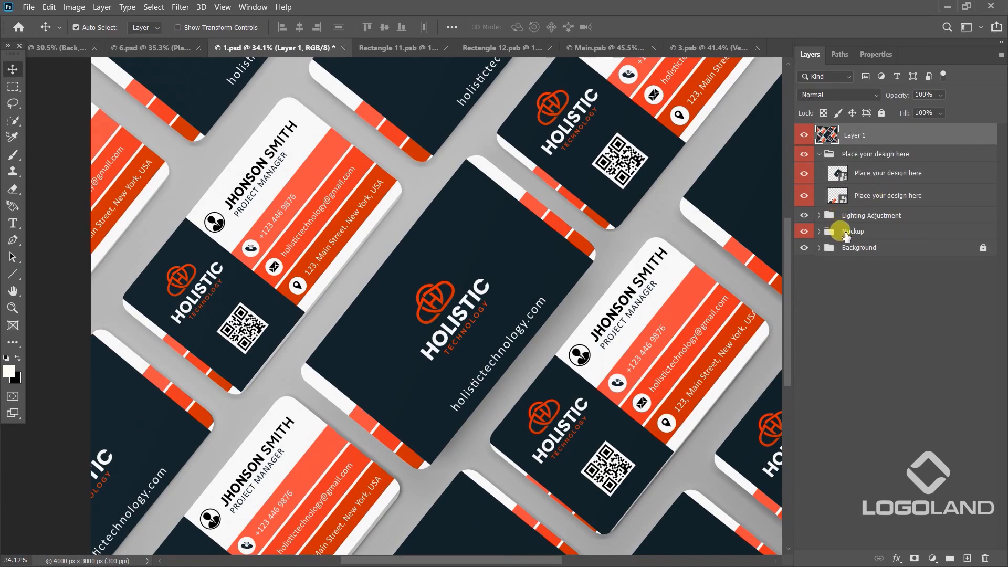
left_click(834, 138, "ctrl")
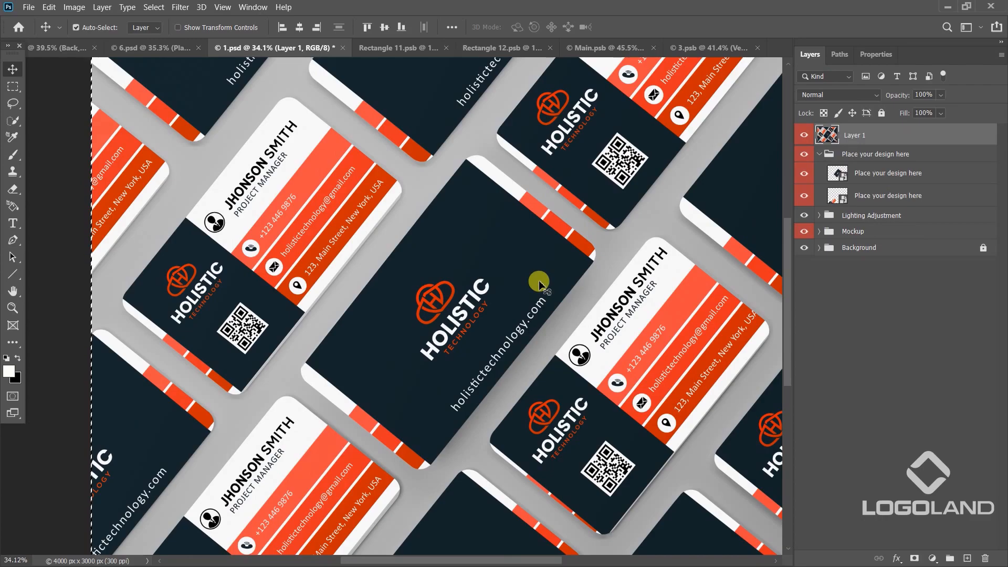
Switch to Illustrator, paste the mockup image into Business card Designing.ai and move it to empty canvas away from the artboards.
key("alt+Tab")
left_click_drag(311, 217, 574, 325)
key("ctrl+v")
scroll(511, 273, "down", 6)
left_click_drag(512, 277, 400, 236)
scroll(449, 183, "up", 3)
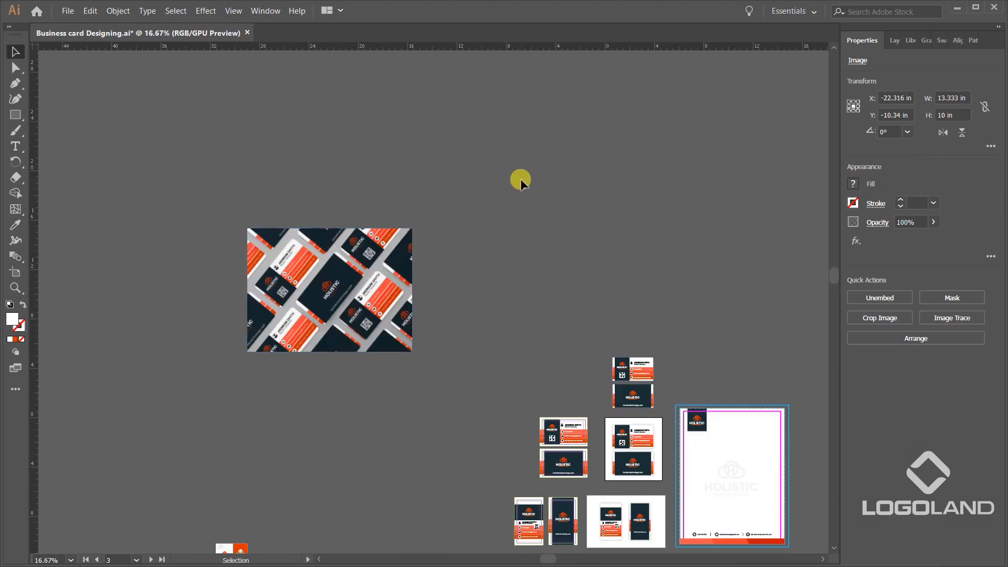
left_click(521, 180)
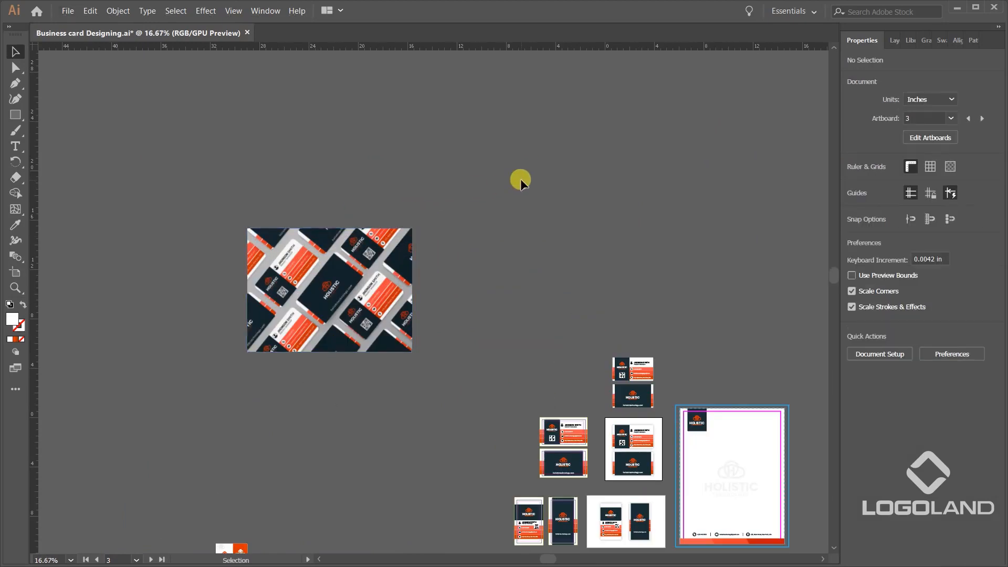
Switch to Photoshop's 6.psd mockup, stamp all its layers into a new merged top layer and select its contents for copying.
key("alt+Tab")
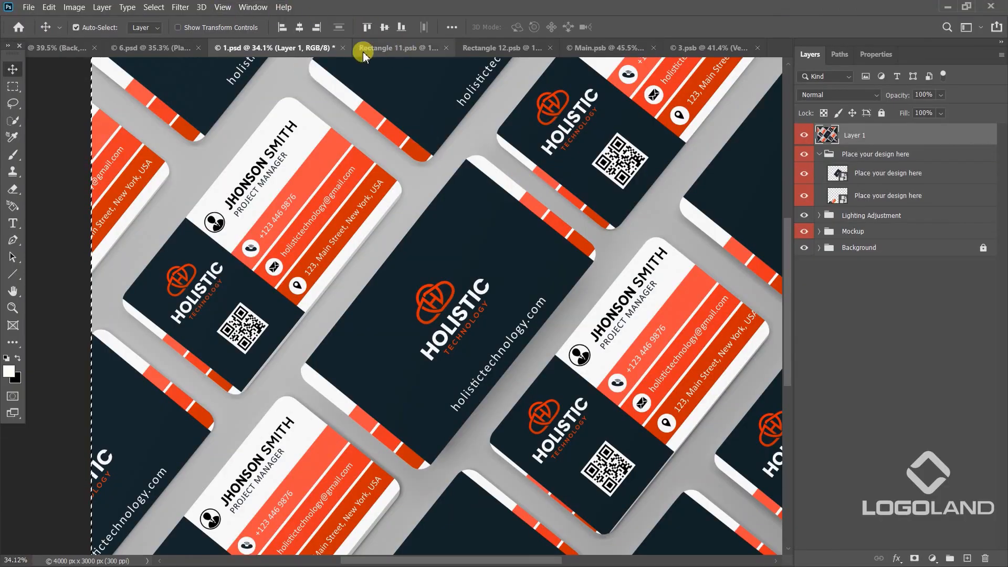
left_click(151, 48)
scroll(540, 236, "down", 2)
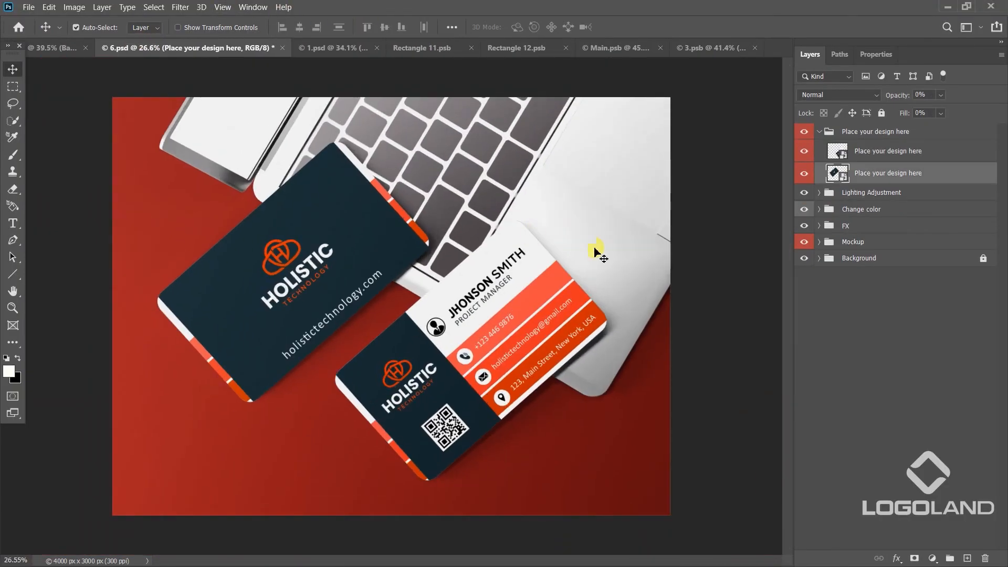
left_click(861, 132)
left_click(867, 258, "shift")
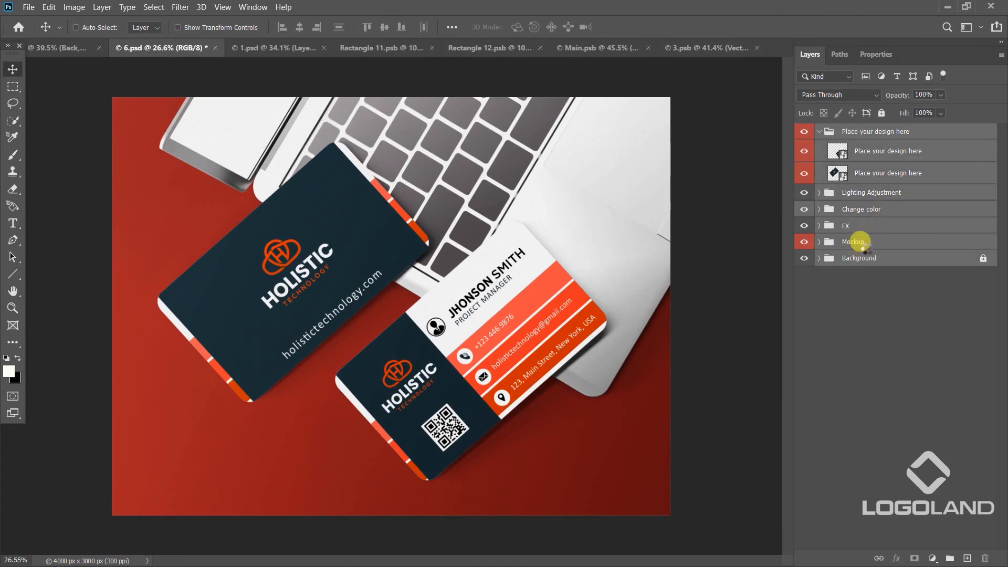
key("ctrl+shift+alt+e")
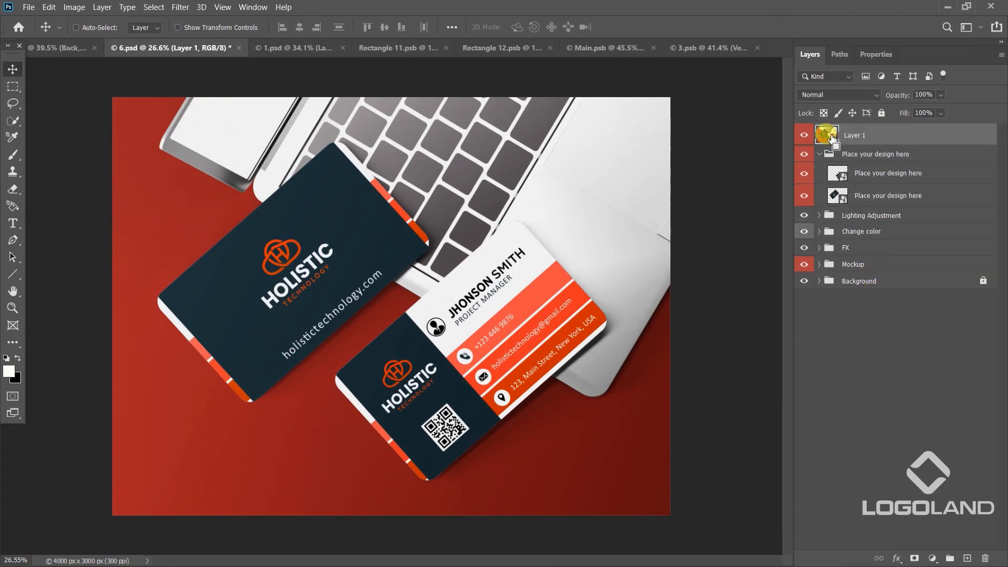
left_click(829, 138, "ctrl")
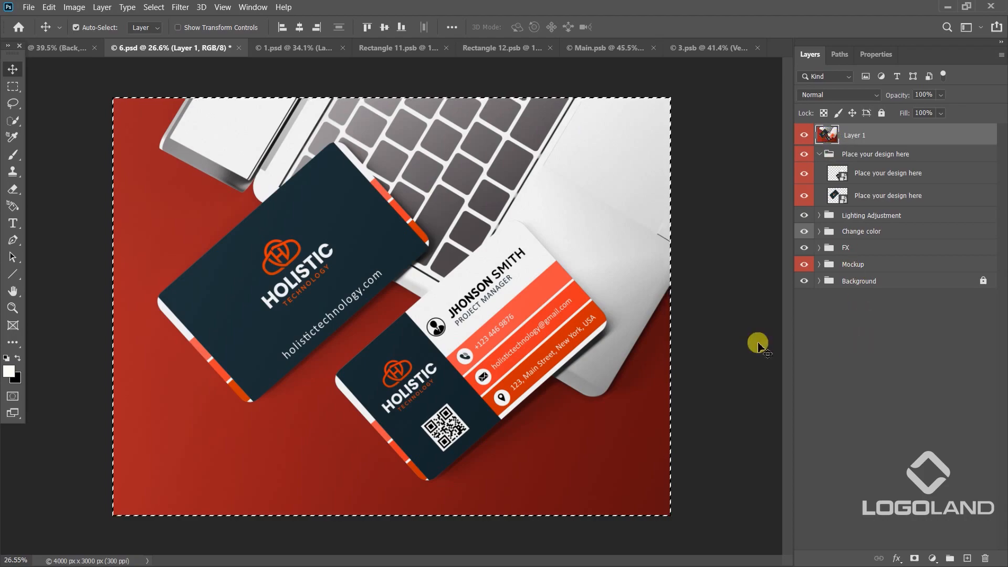
Switch to Illustrator, paste the laptop mockup image and place it flush above the tiled business card mockup.
key("alt+Tab")
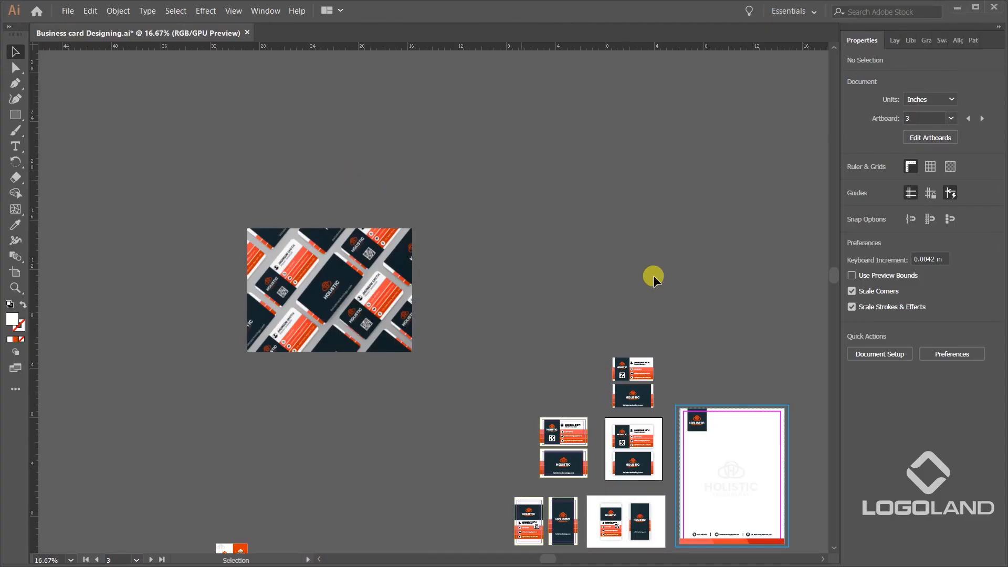
key("ctrl+v")
left_click_drag(505, 278, 364, 149)
left_click(595, 173)
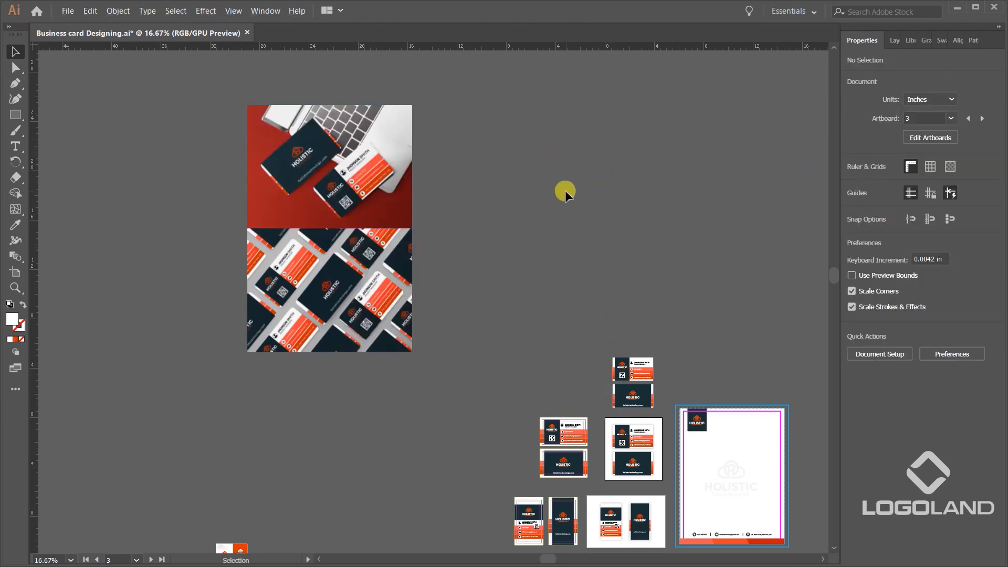
Switch to Photoshop and show the whole letterhead and business card stationery mockup.
key("alt+Tab")
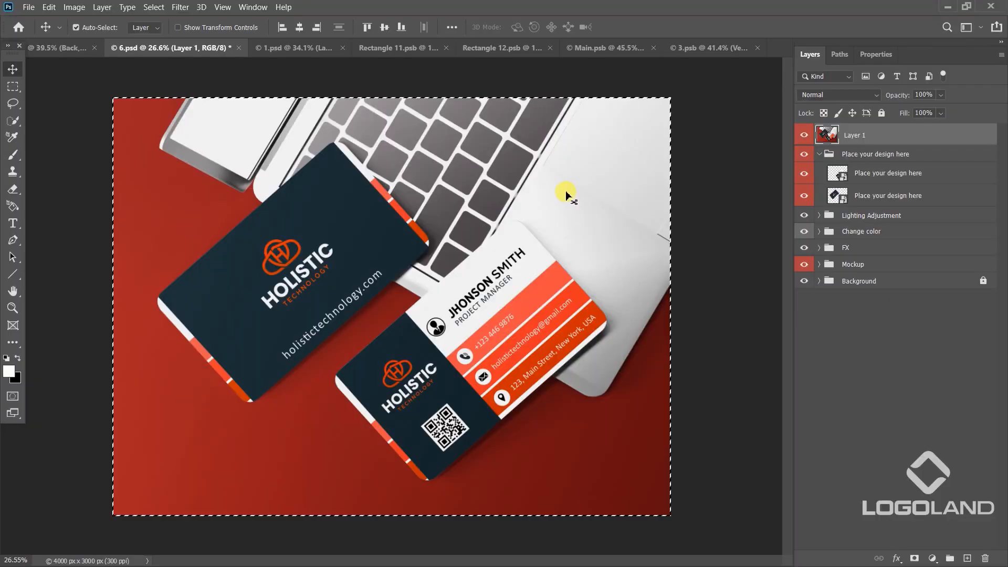
left_click(80, 48)
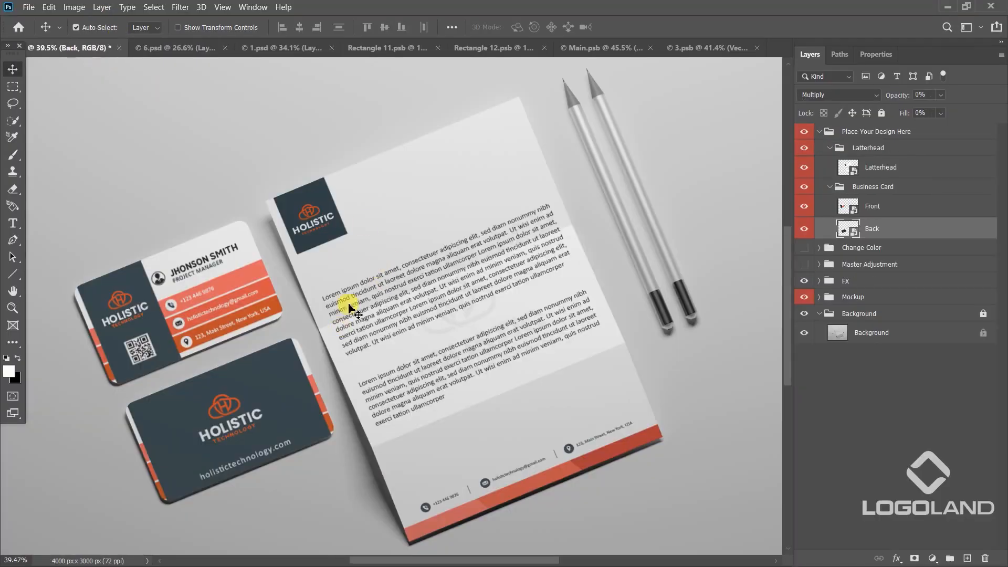
key("ctrl+0")
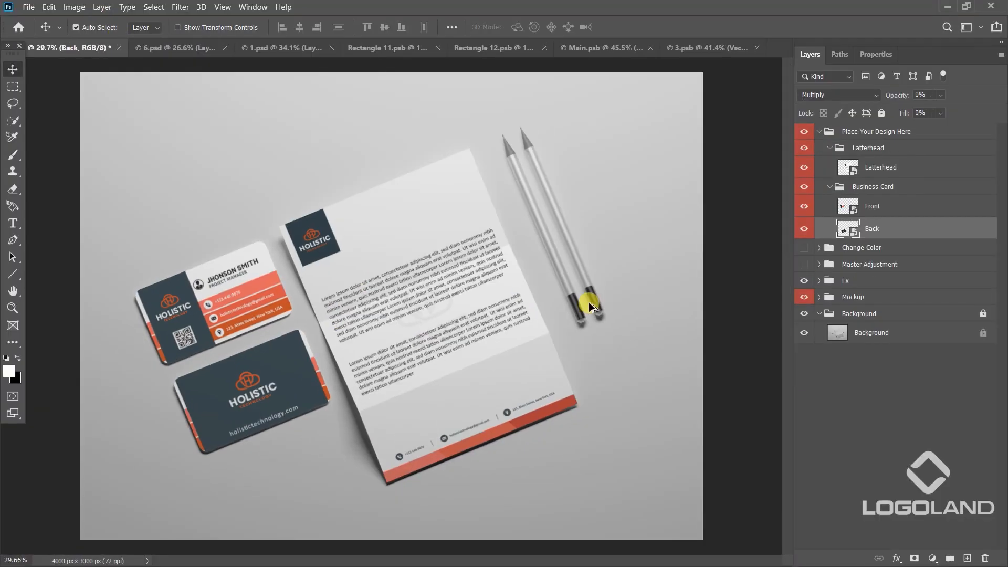
left_click(878, 135)
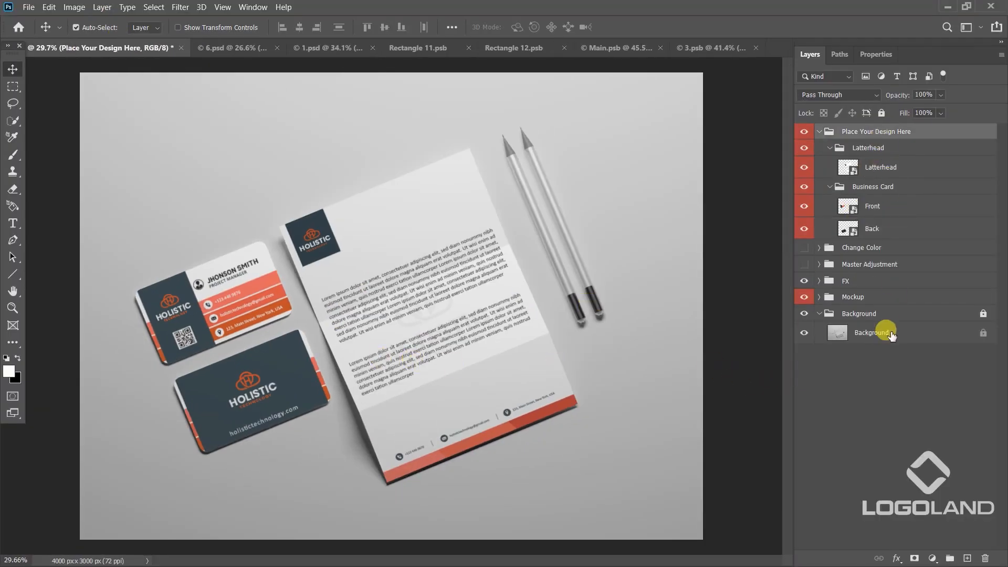
left_click(891, 333, "shift")
left_click(929, 451)
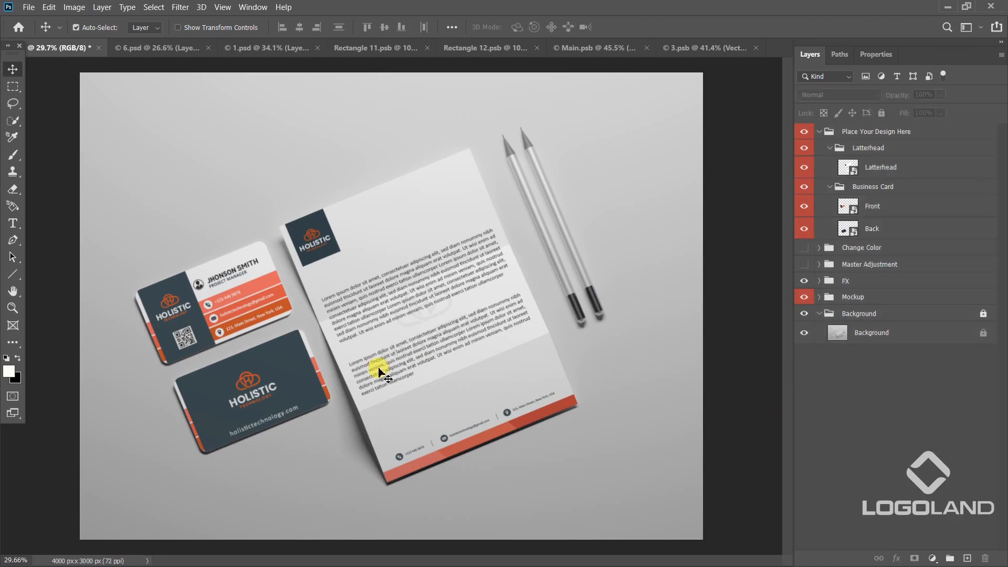
Examine how the Change Color, FX, Mockup and Background groups affect the stationery mockup by switching their visibility.
scroll(345, 367, "up", 2)
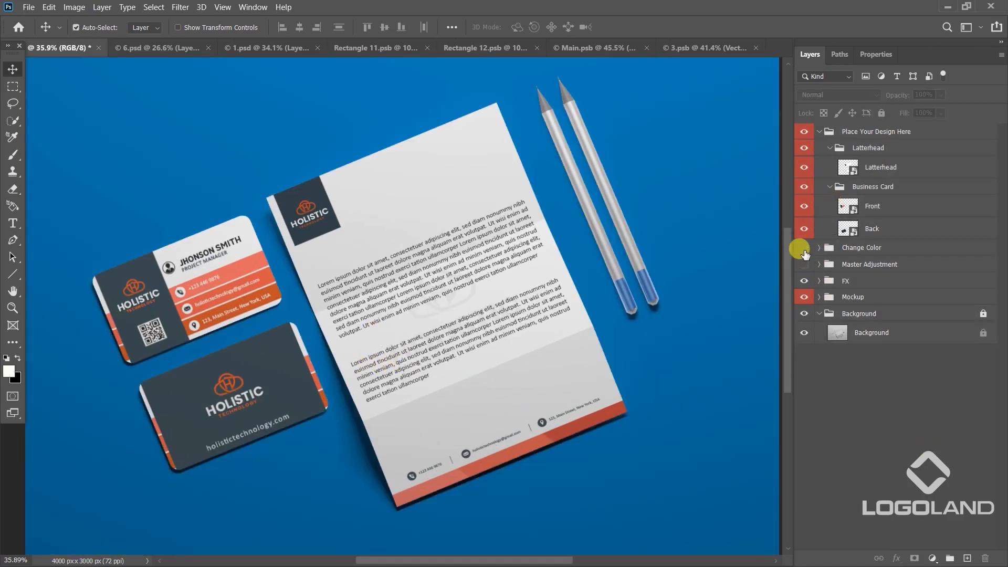
left_click(803, 247)
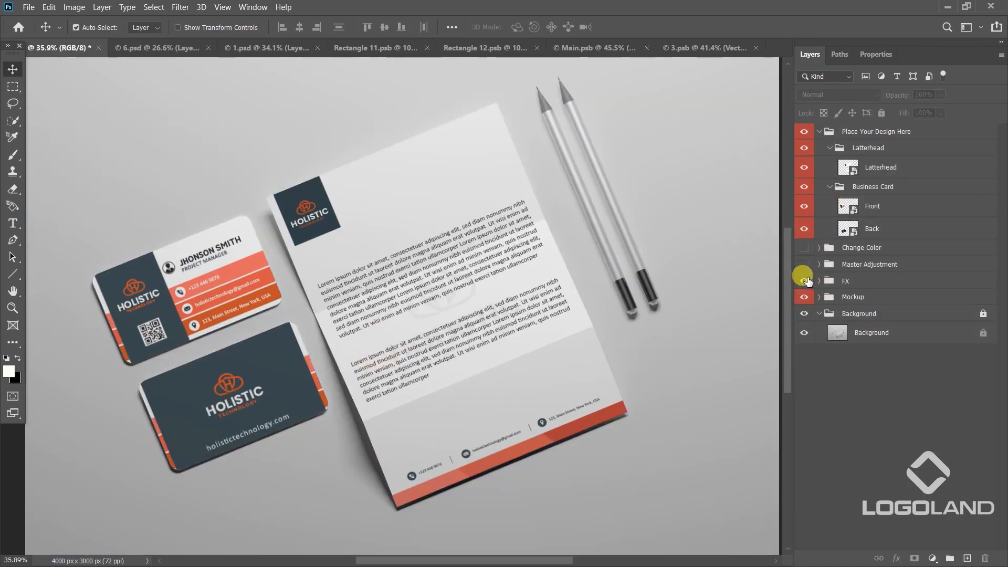
left_click(804, 297)
left_click(804, 298)
left_click(803, 281)
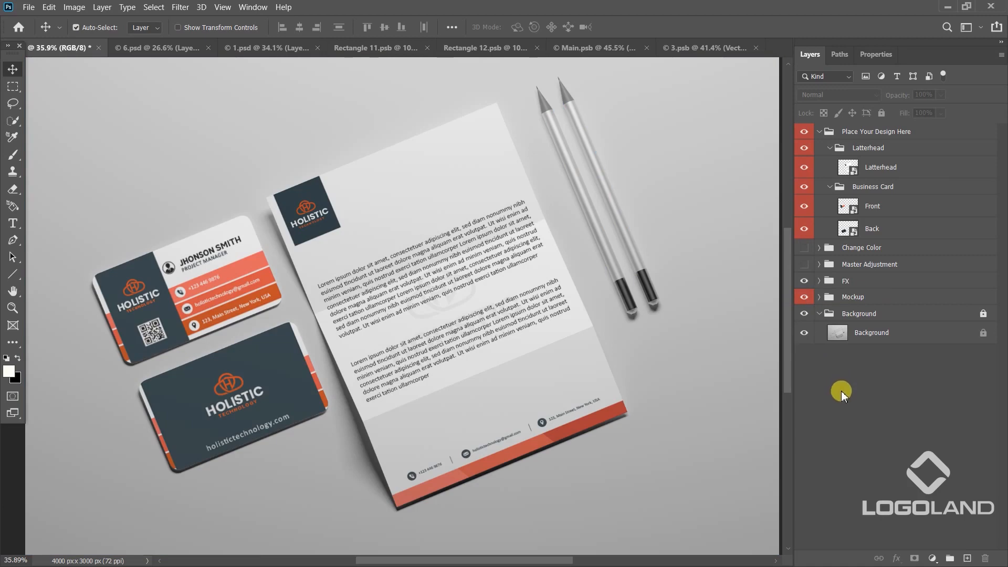
left_click(803, 314)
left_click(804, 314)
left_click(804, 313)
left_click(804, 313)
left_click(804, 313)
left_click(804, 314)
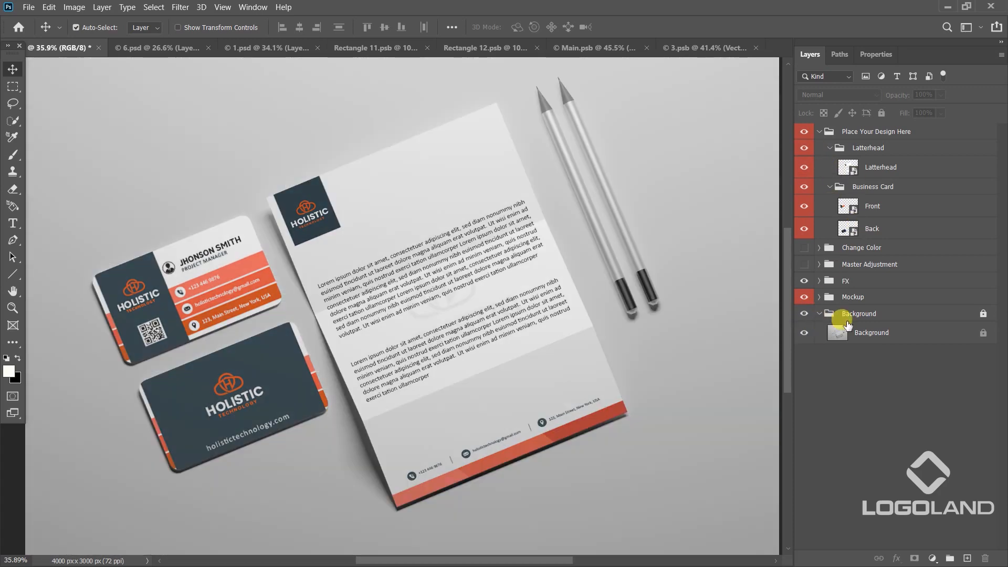
left_click(804, 281)
left_click(805, 283)
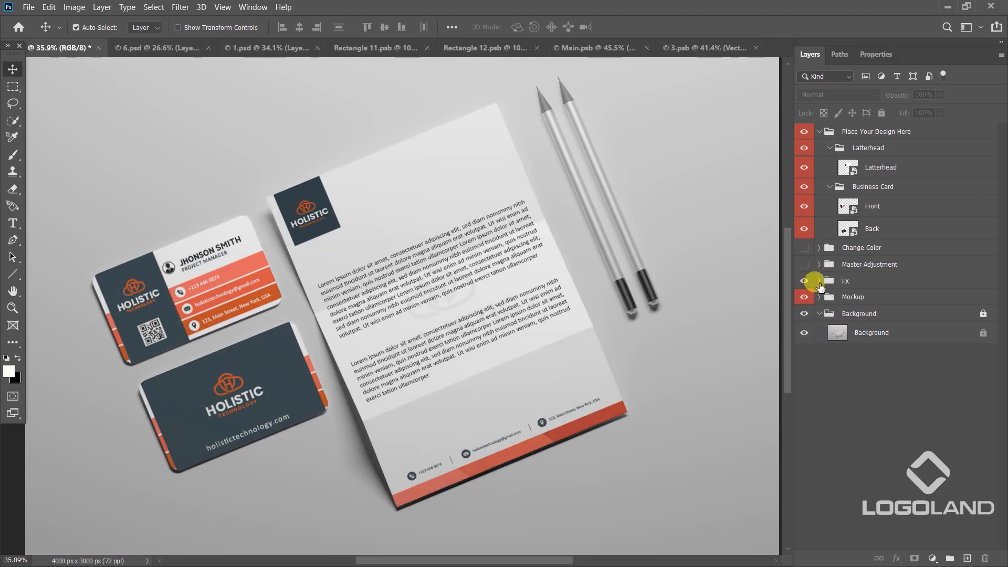
Select all layers of the stationery mockup and stamp them into a new merged top layer.
left_click(832, 131)
left_click(872, 333, "shift")
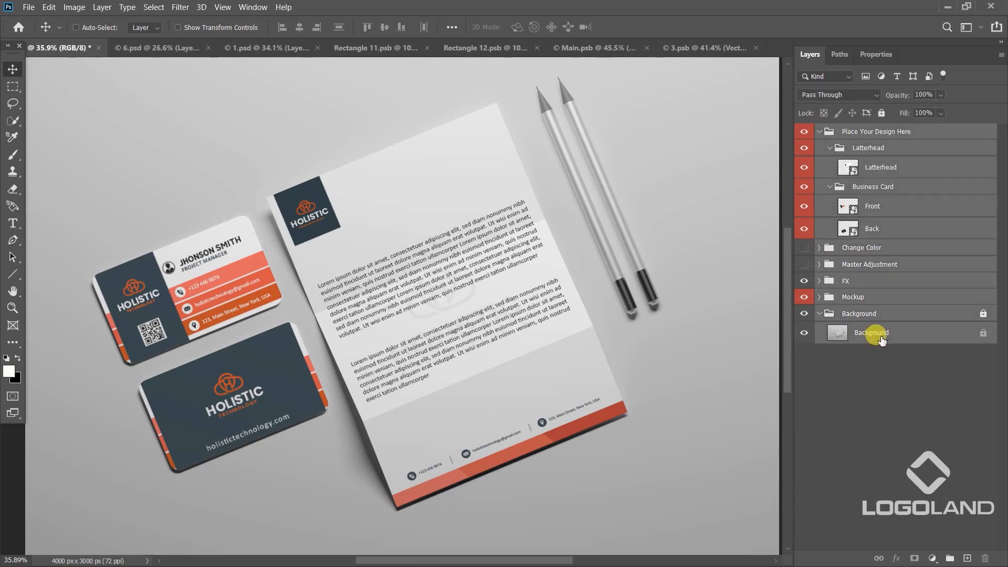
key("ctrl+alt+shift+e")
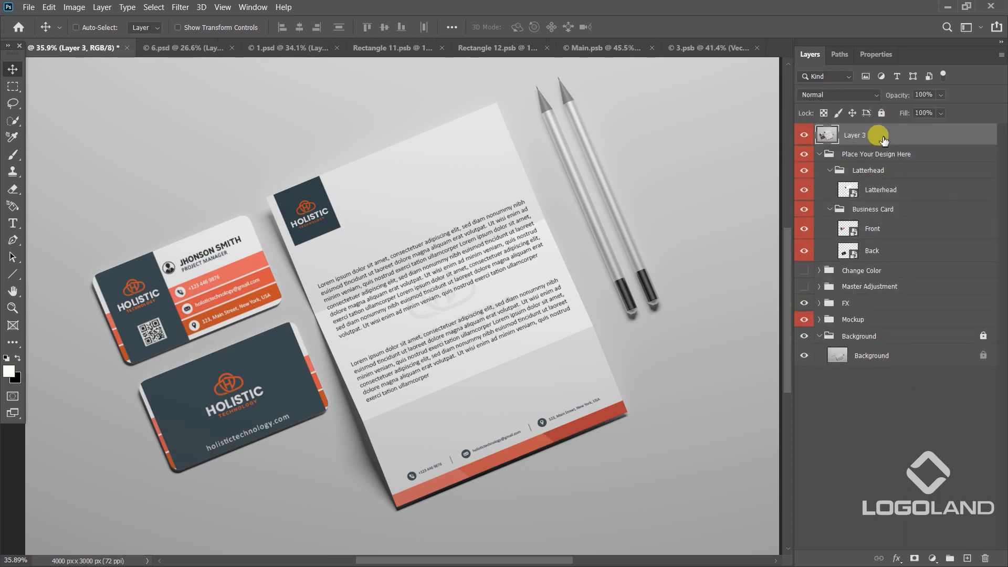
Brighten the merged layer with Levels, setting the white input level to 219 and readjusting the midtones.
key("ctrl+l")
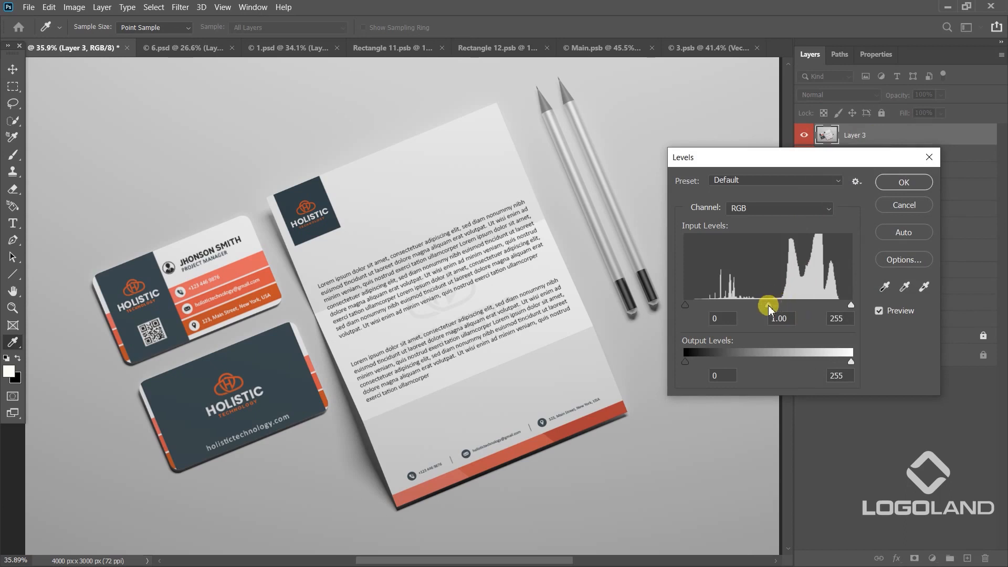
left_click_drag(768, 306, 762, 307)
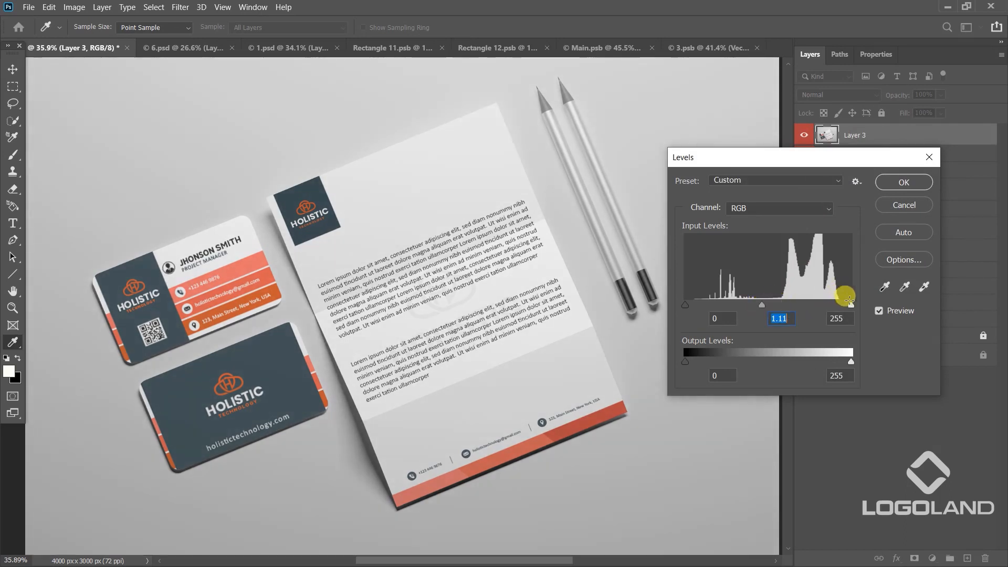
left_click_drag(850, 307, 827, 304)
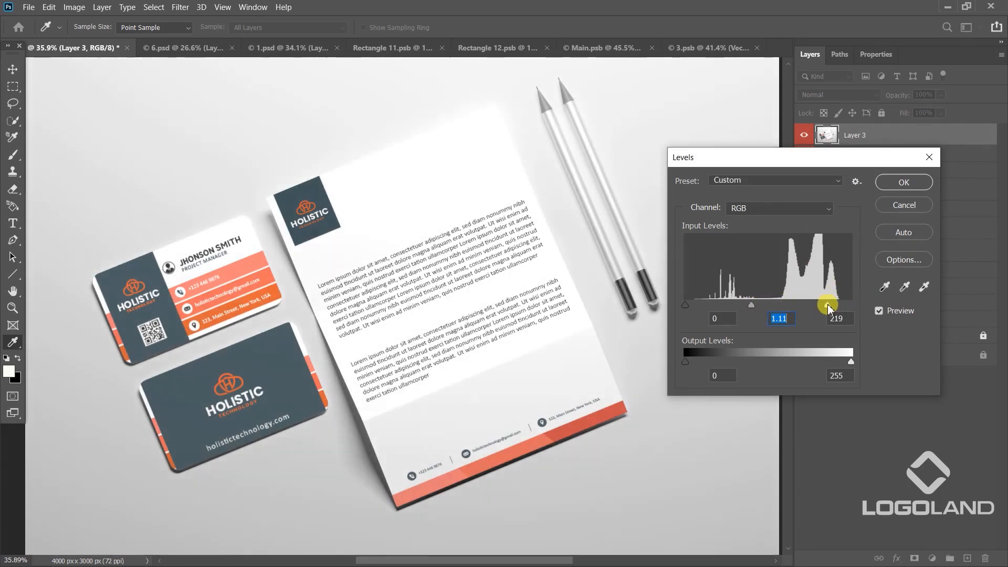
left_click_drag(752, 306, 764, 307)
left_click(904, 184)
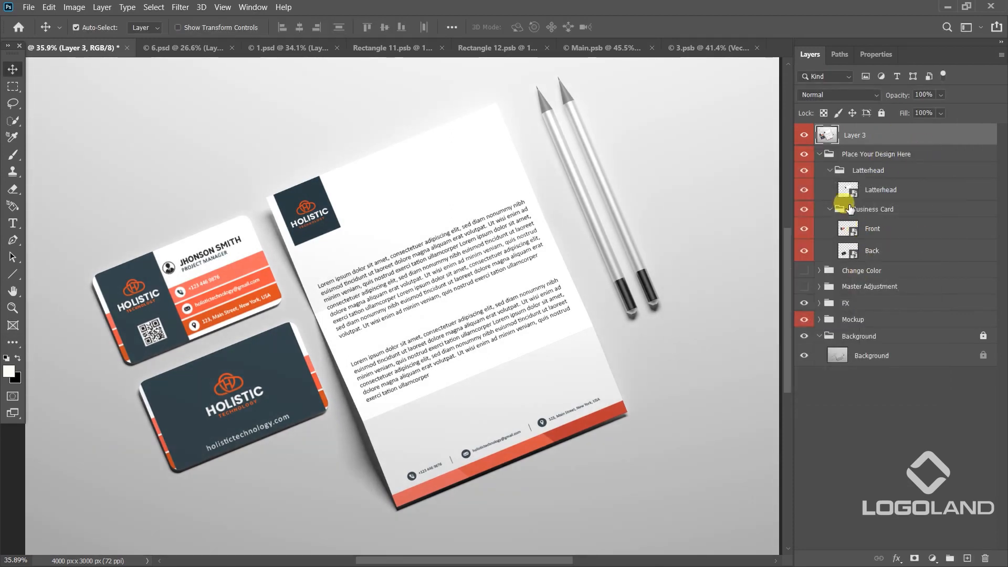
Copy the merged stationery image, paste it into the Illustrator file and move it above the laptop mockup.
left_click(829, 138, "ctrl")
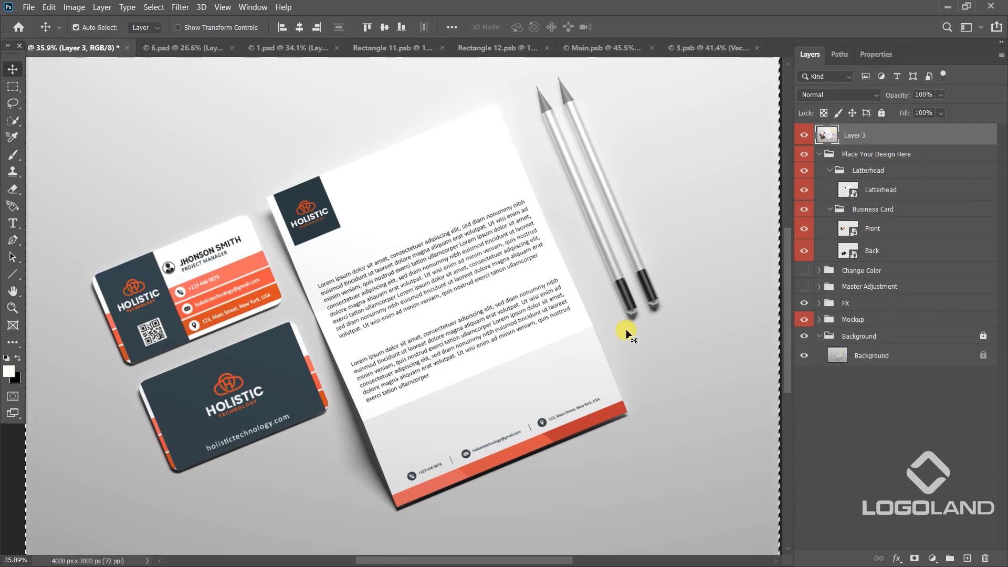
key("alt+Tab")
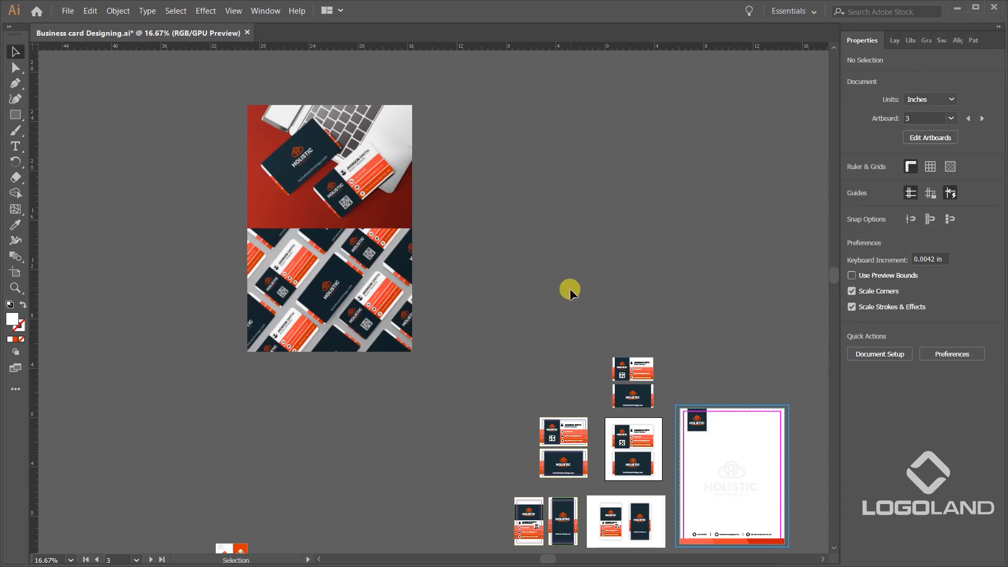
key("ctrl+v")
scroll(565, 284, "down", 2)
left_click_drag(516, 302, 267, 230)
left_click_drag(400, 81, 245, 197)
left_click_drag(163, 264, 509, 118)
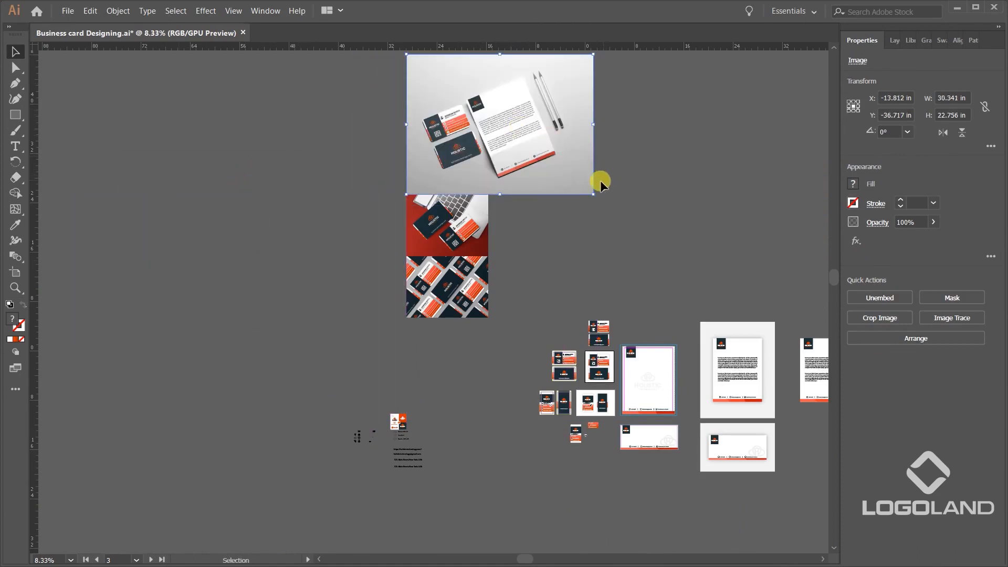
Scale the stationery image down to 13.333 × 10 in and stack it flush on top of the laptop mockup.
left_click_drag(595, 195, 499, 125)
scroll(483, 129, "up", 1)
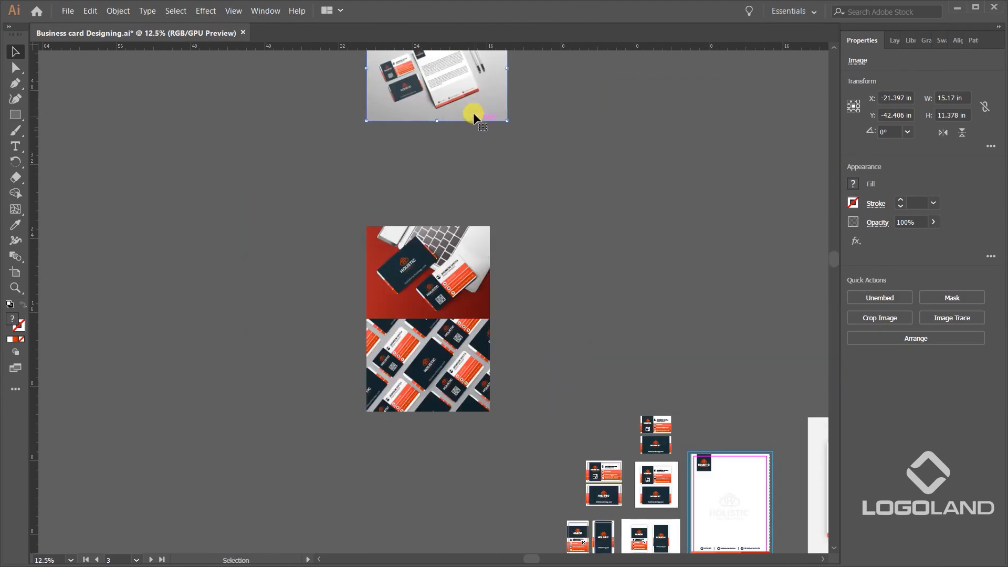
mouse_move(470, 197)
left_mouse_down()
mouse_move(484, 232)
mouse_move(456, 210)
left_mouse_up()
scroll(504, 225, "up", 1)
scroll(462, 188, "up", 1)
left_click(551, 212)
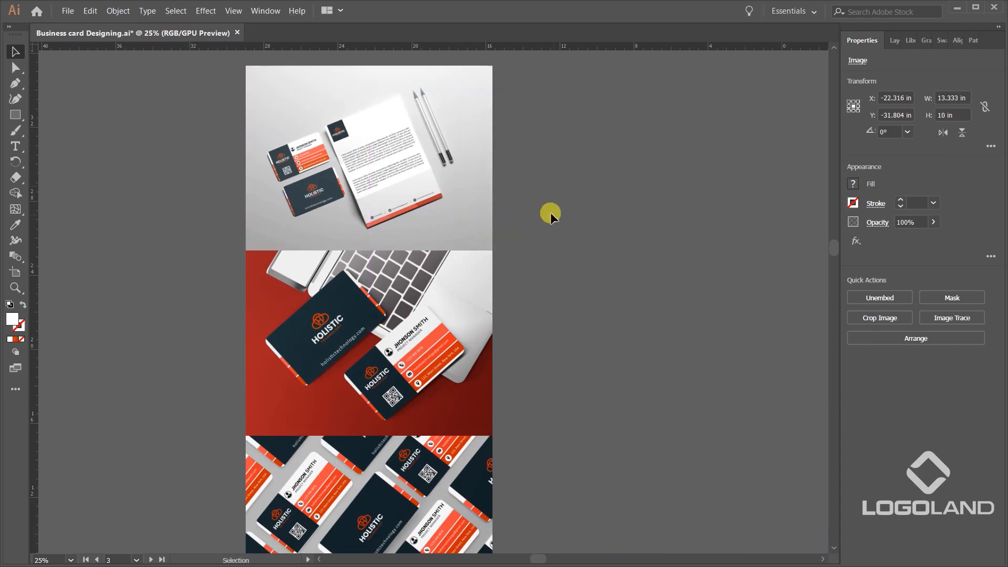
Draw a new artboard about 15.46 × 33.3 in around the three stacked mockup images.
scroll(550, 212, "down", 2)
scroll(482, 271, "up", 3)
left_click_drag(621, 185, 608, 363)
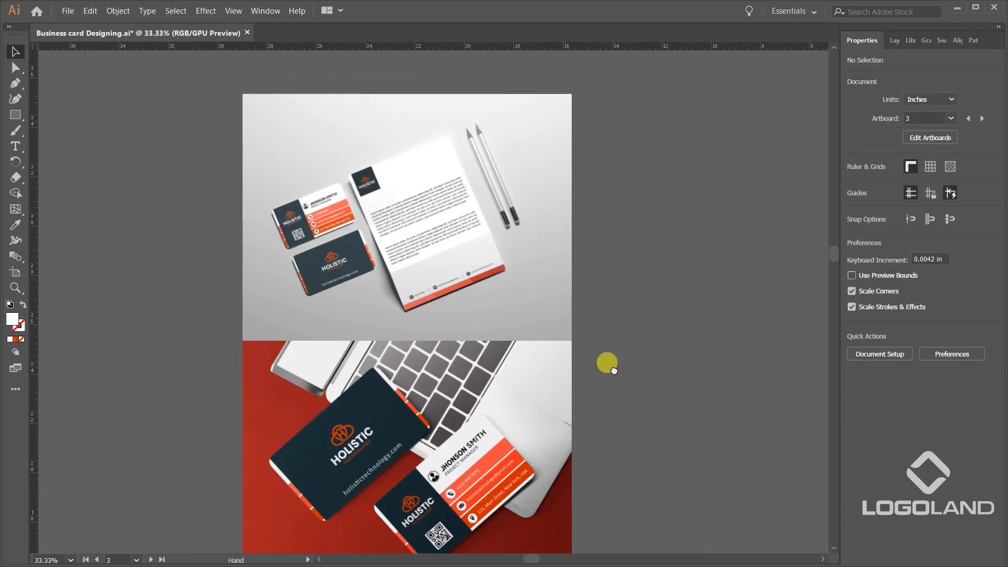
scroll(545, 229, "down", 3)
scroll(545, 230, "up", 1)
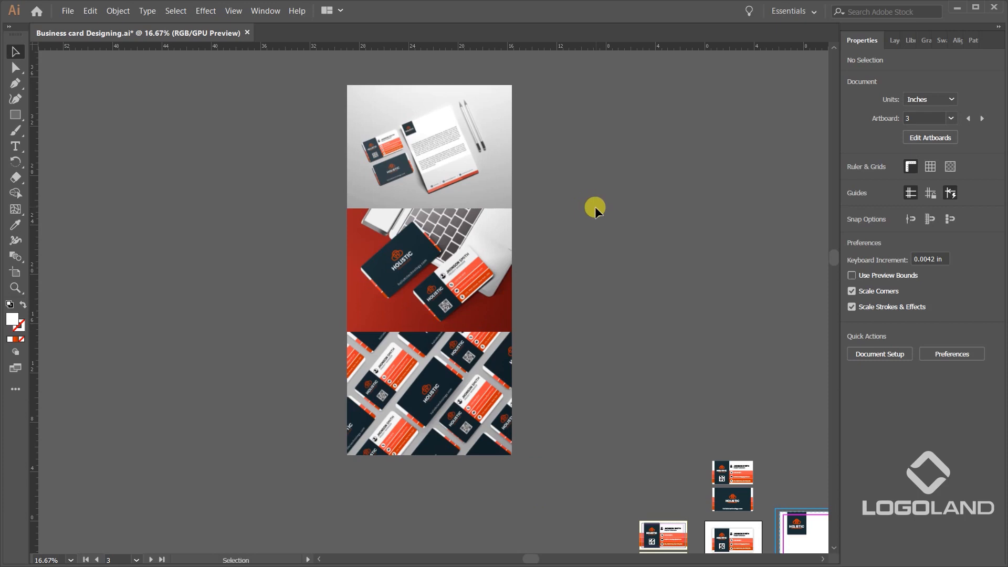
key("shift+o")
scroll(364, 99, "down", 1)
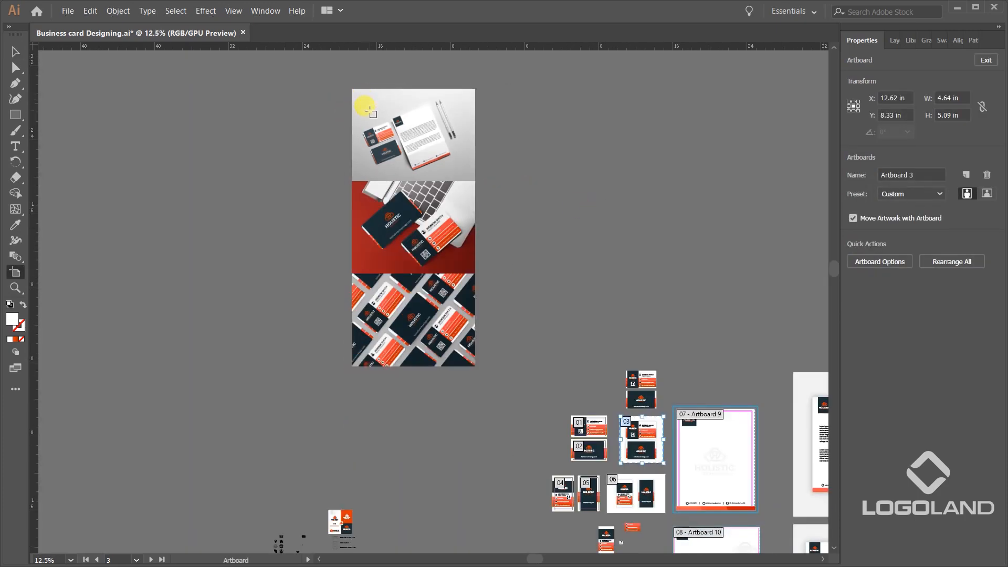
left_click_drag(370, 109, 381, 154)
left_click_drag(353, 115, 496, 423)
scroll(474, 209, "up", 2)
left_click_drag(419, 115, 478, 317)
scroll(449, 258, "down", 2)
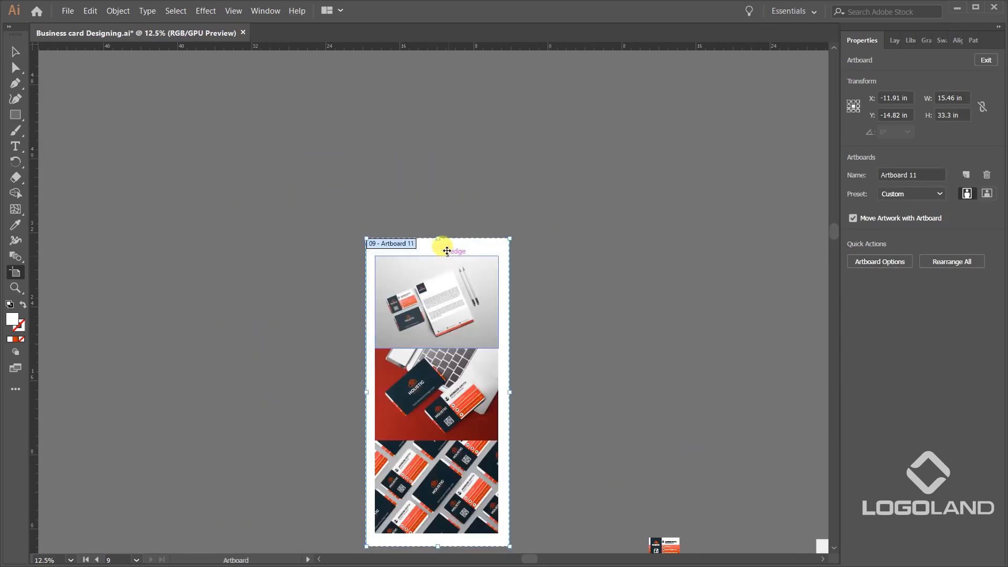
Lower the new artboard's upper edge so its height is 32.42 in.
left_click_drag(442, 242, 451, 322)
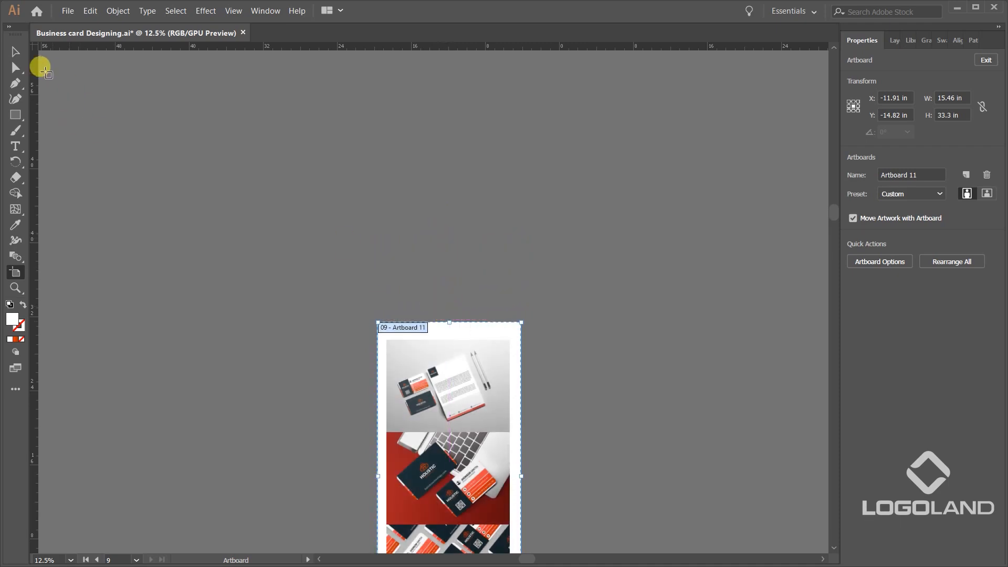
scroll(431, 320, "up", 4)
left_click_drag(507, 327, 505, 345)
scroll(508, 331, "down", 4)
scroll(523, 276, "up", 2)
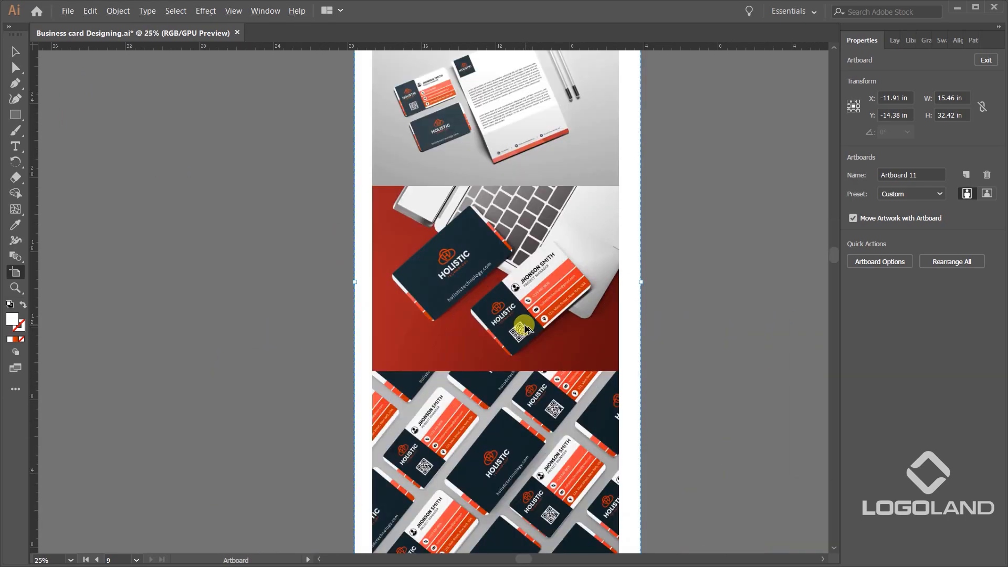
scroll(535, 321, "down", 1)
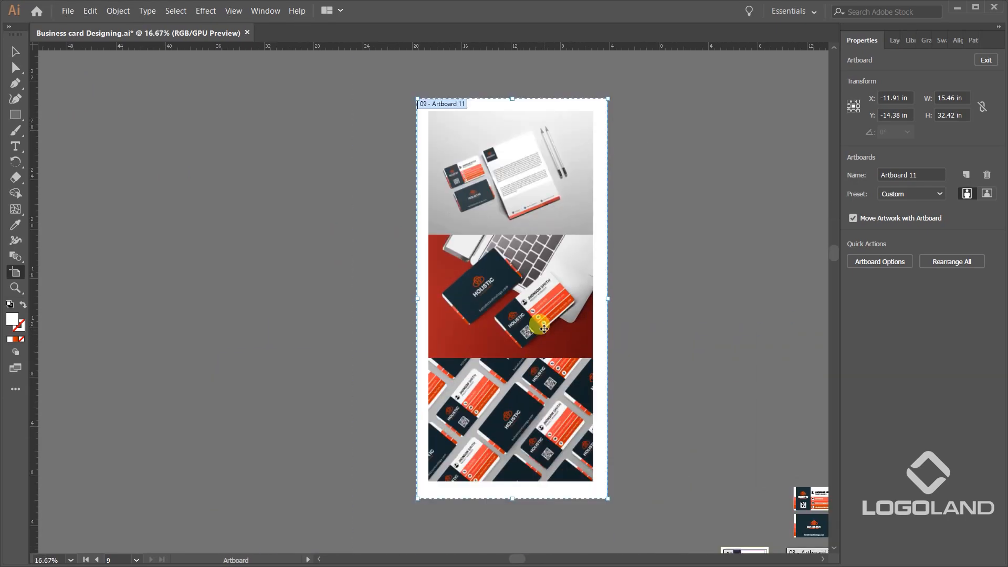
Extend the mockup artboard downward to a height of 40.57 in and leave artboard editing.
scroll(509, 279, "down", 5)
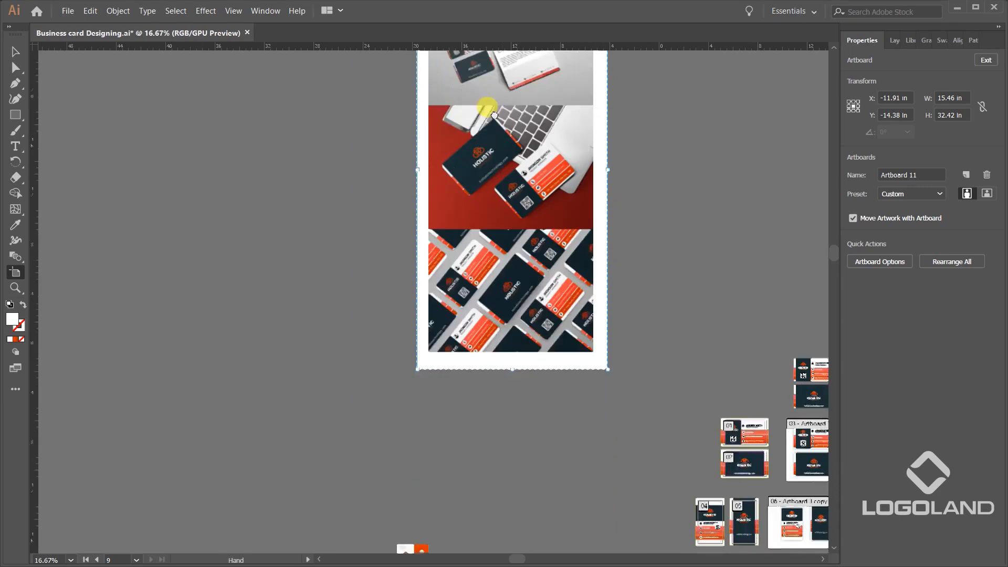
left_click_drag(502, 281, 505, 377)
left_click(14, 52)
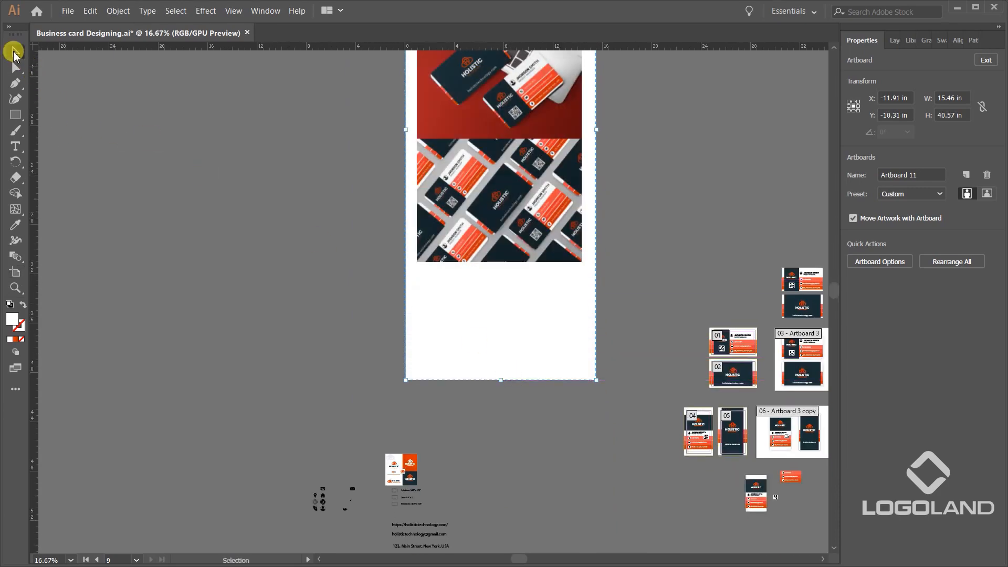
scroll(408, 215, "down", 2)
scroll(440, 261, "right", 5)
scroll(634, 316, "up", 1)
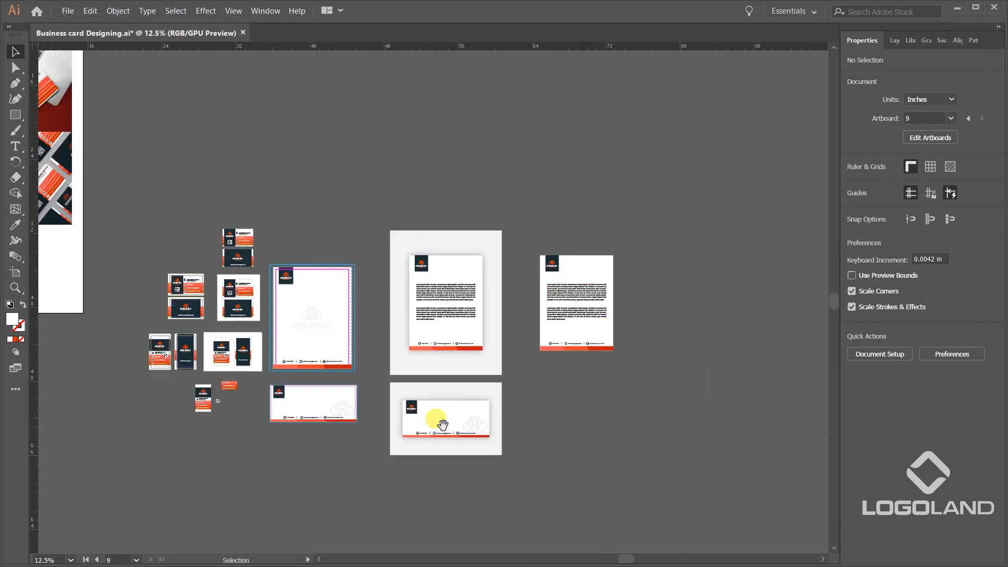
Copy the grouped envelope design onto the presentation artboard, in the blank area below the tiled business card mockup.
scroll(612, 359, "left", 4)
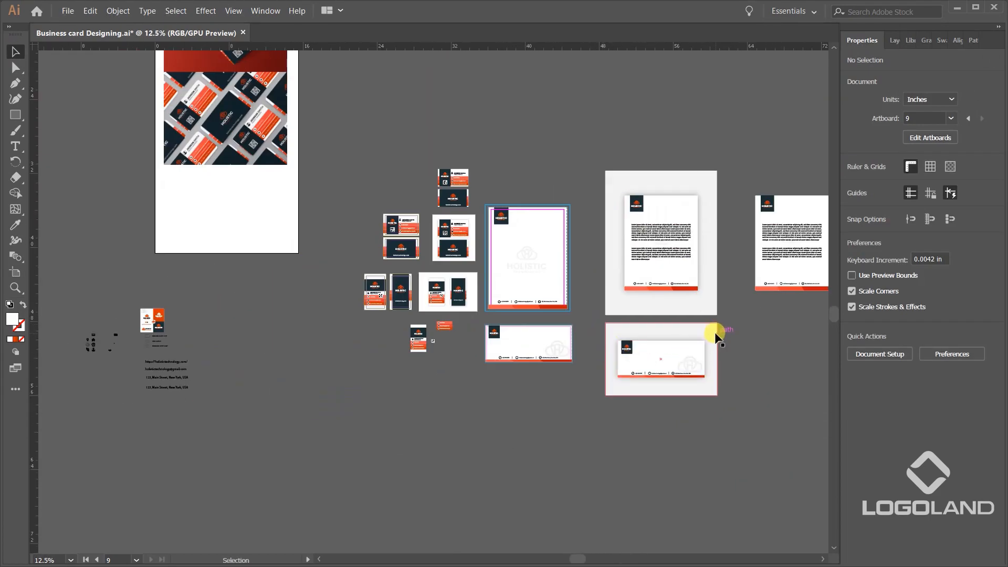
left_click_drag(714, 332, 396, 342)
key("ctrl+z")
left_click_drag(678, 373, 235, 230)
scroll(475, 289, "up", 4)
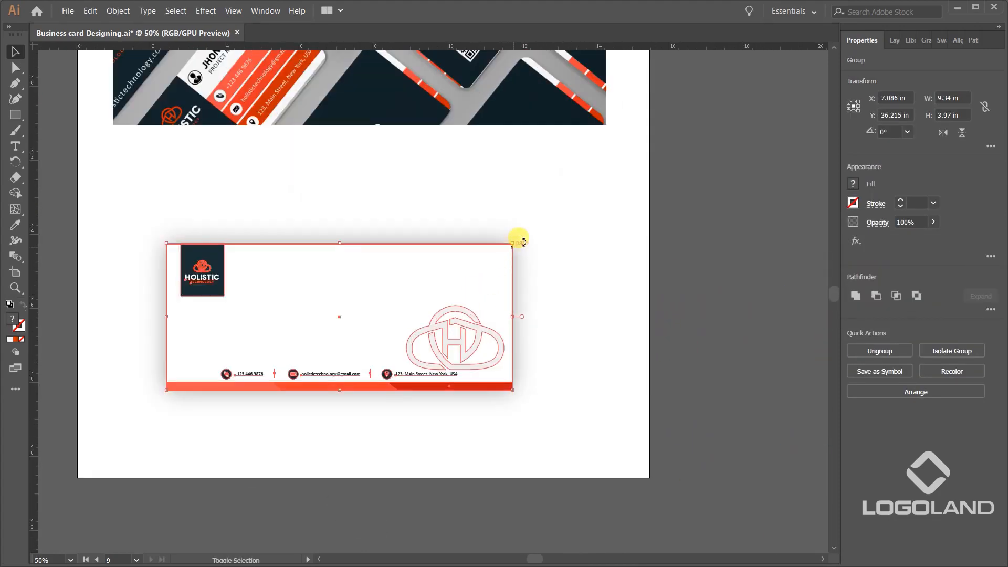
Enlarge the envelope proportionally to nearly the mockup images' width and centre it horizontally with the business card mockup above.
left_click_drag(512, 243, 569, 219)
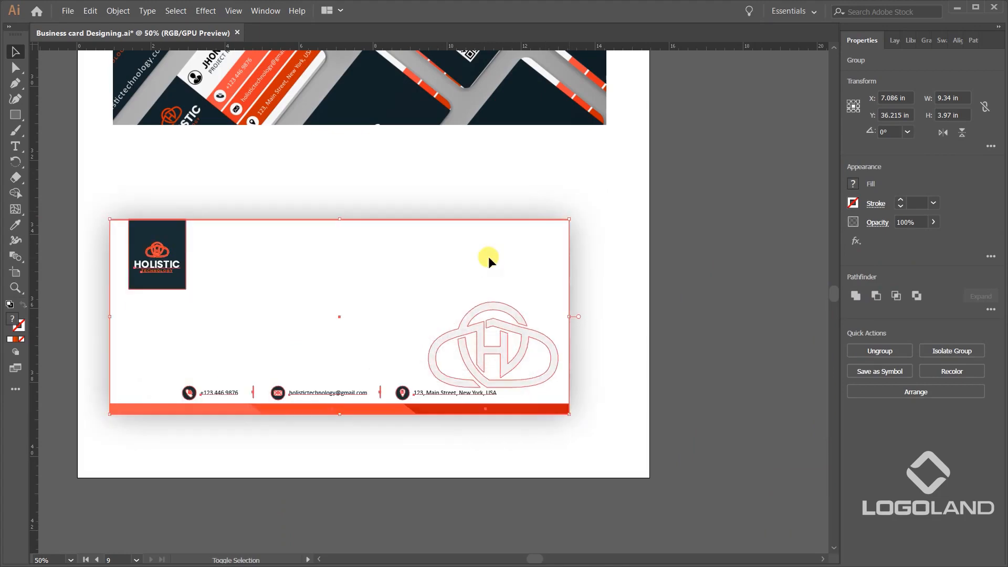
left_click_drag(489, 256, 537, 247)
left_click(555, 120, "shift")
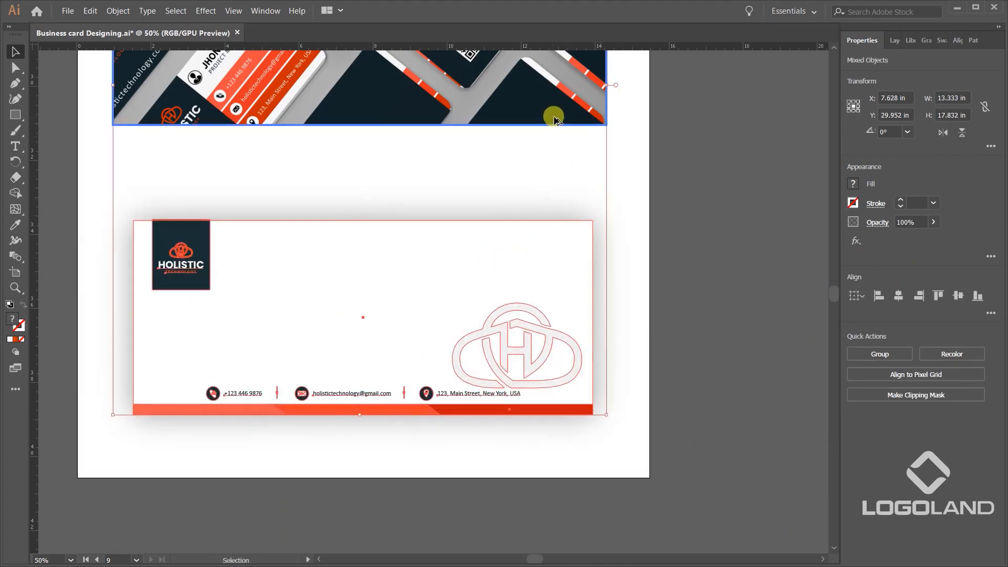
left_click(898, 296)
left_click(726, 219)
Extend the presentation artboard upward to leave blank space above the stationery image for a logo, and leave artboard editing.
scroll(688, 218, "down", 2)
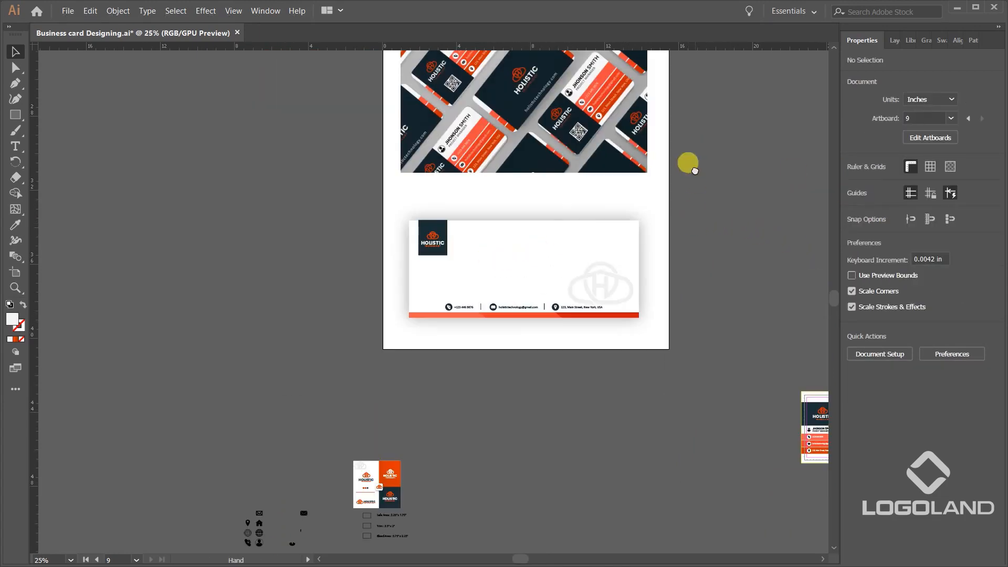
left_click_drag(688, 164, 595, 265)
scroll(632, 190, "down", 2)
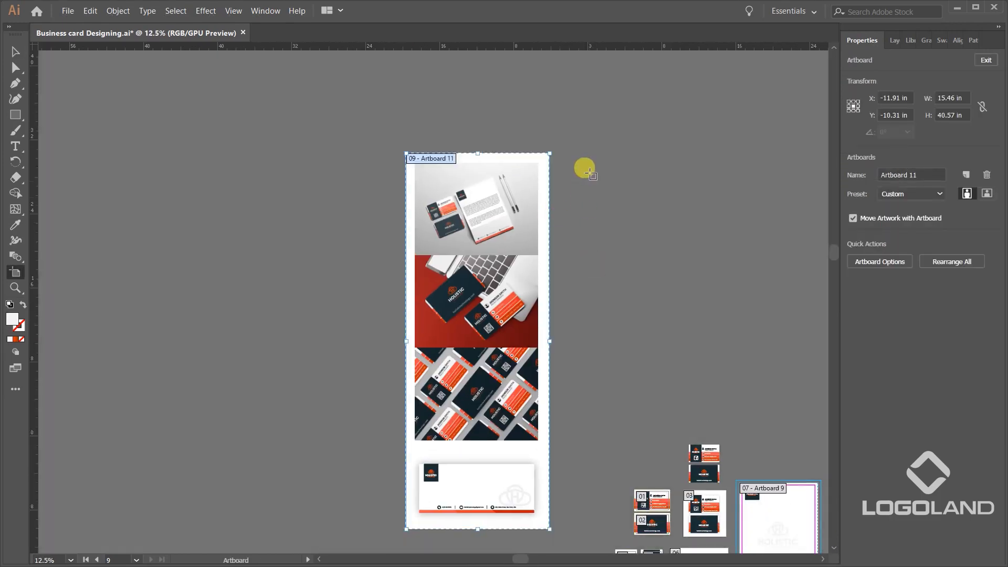
left_click_drag(590, 174, 600, 304)
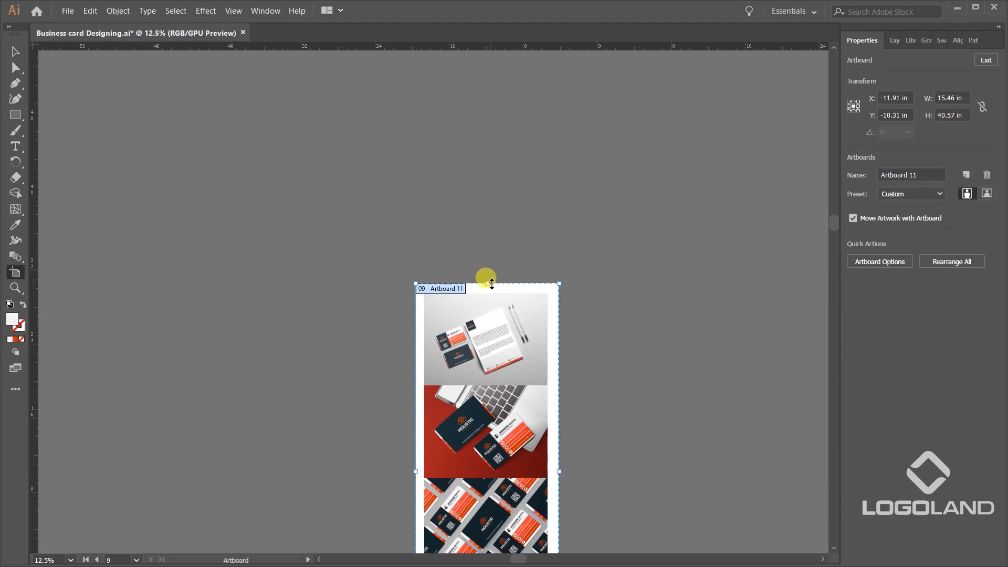
left_click_drag(488, 284, 487, 224)
left_click(14, 55)
Copy the dark back side of the horizontal business card into the empty area beside the presentation artboard.
scroll(639, 223, "down", 1)
left_click_drag(669, 330, 598, 236)
scroll(632, 375, "up", 2)
scroll(632, 373, "up", 5)
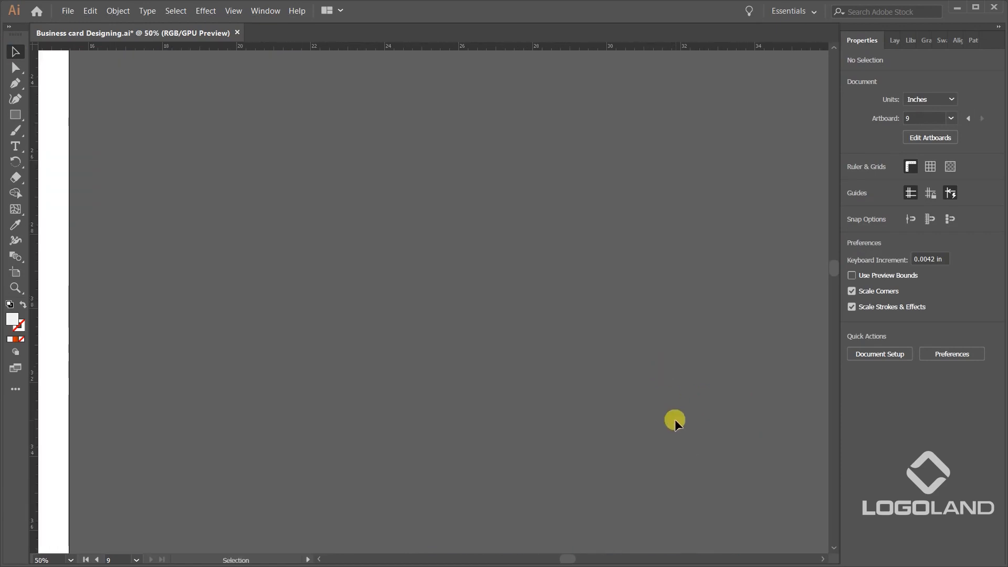
left_click(586, 353)
left_click(632, 440)
scroll(649, 433, "down", 3)
left_click_drag(638, 446, 701, 389)
key("ctrl+z")
left_click(733, 377)
left_click_drag(635, 435, 482, 111)
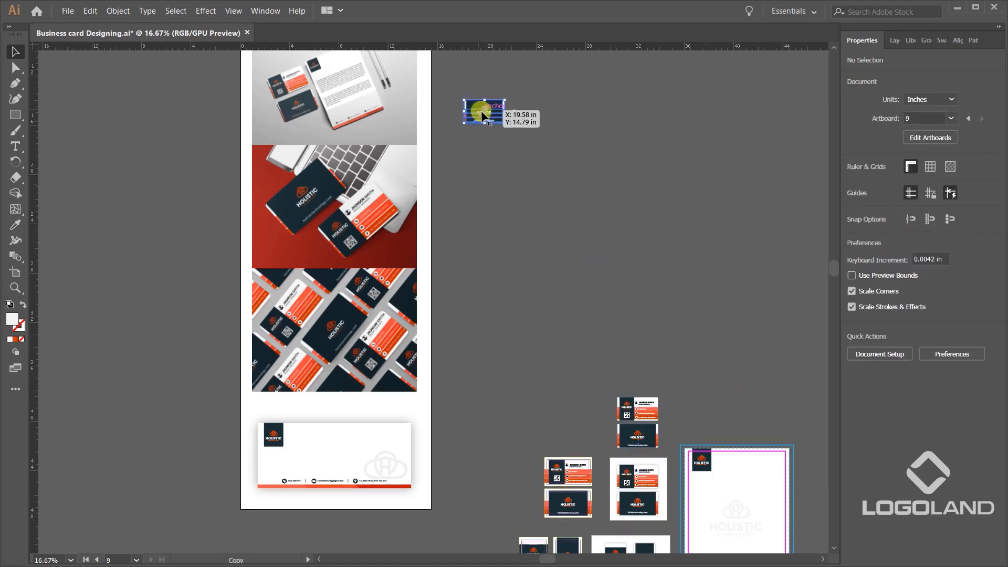
Place the copied card back beside the presentation artboard's upper end and enlarge it to 6.672 × 3.819 in.
scroll(500, 131, "up", 2)
left_click(620, 310)
left_click_drag(527, 220, 719, 552)
left_click_drag(672, 429, 658, 218)
left_click(671, 257)
left_click_drag(682, 257, 725, 471)
left_click(715, 428)
left_click_drag(729, 402, 811, 310)
left_click(766, 494)
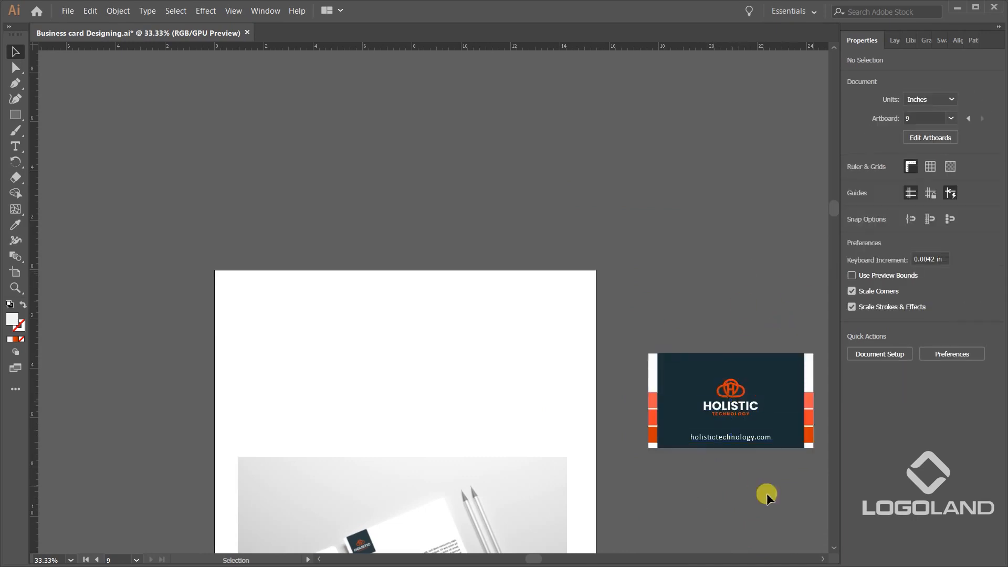
Ungroup the enlarged card back so its logo can be selected separately.
left_click(748, 389)
left_click(746, 523)
left_click(737, 420)
left_click(756, 502)
left_click(754, 423)
left_click(706, 295)
left_click(754, 401)
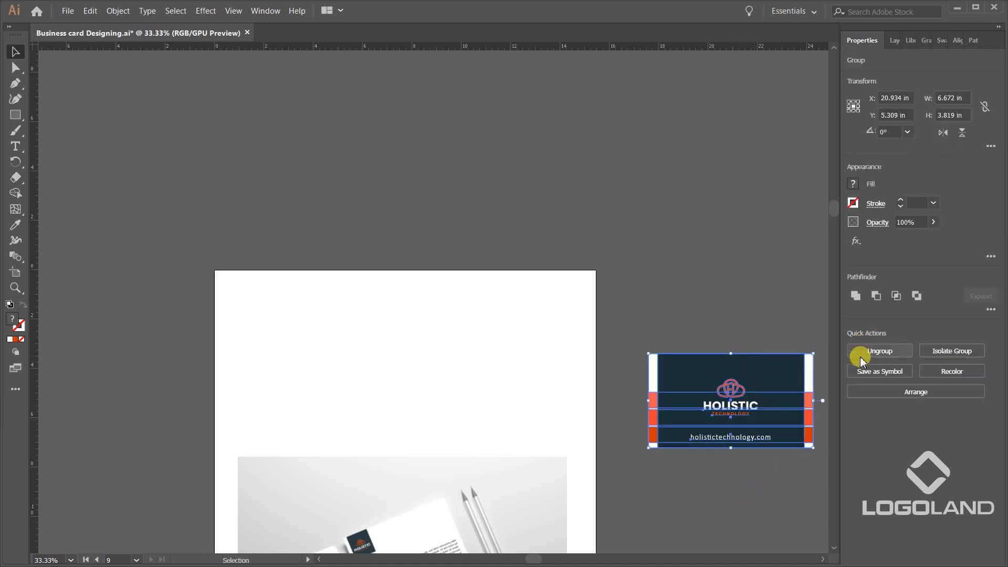
left_click(880, 351)
Copy the Holistic Technology logo from the card back into the blank area above the stationery image and enlarge it.
left_click(768, 441)
left_click(729, 391)
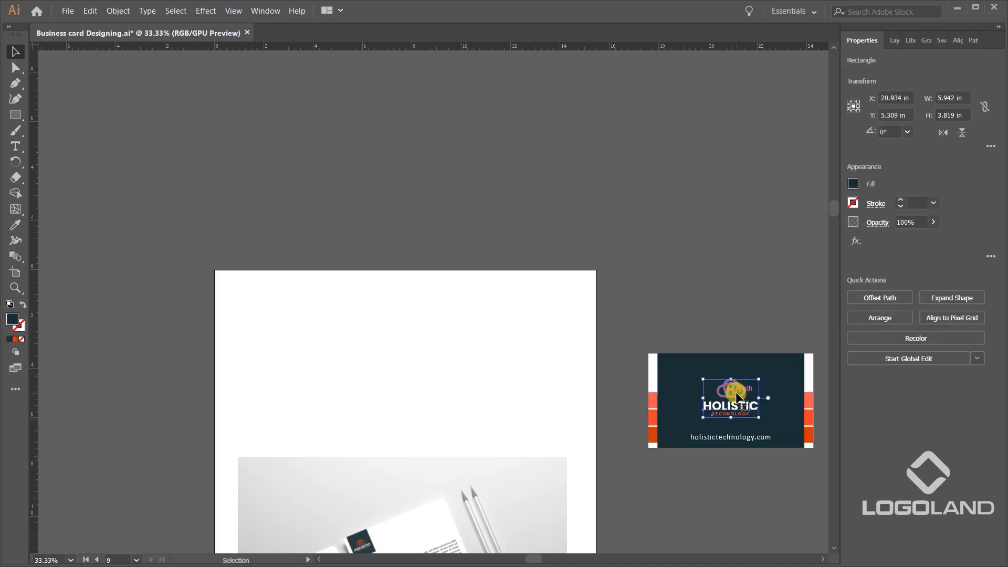
left_click_drag(735, 400, 452, 326)
left_click_drag(409, 363, 416, 363)
Recolour the white HOLISTIC text of the copied logo with the card's dark navy using the Eyedropper.
left_click(482, 366)
left_click(428, 376, "ctrl")
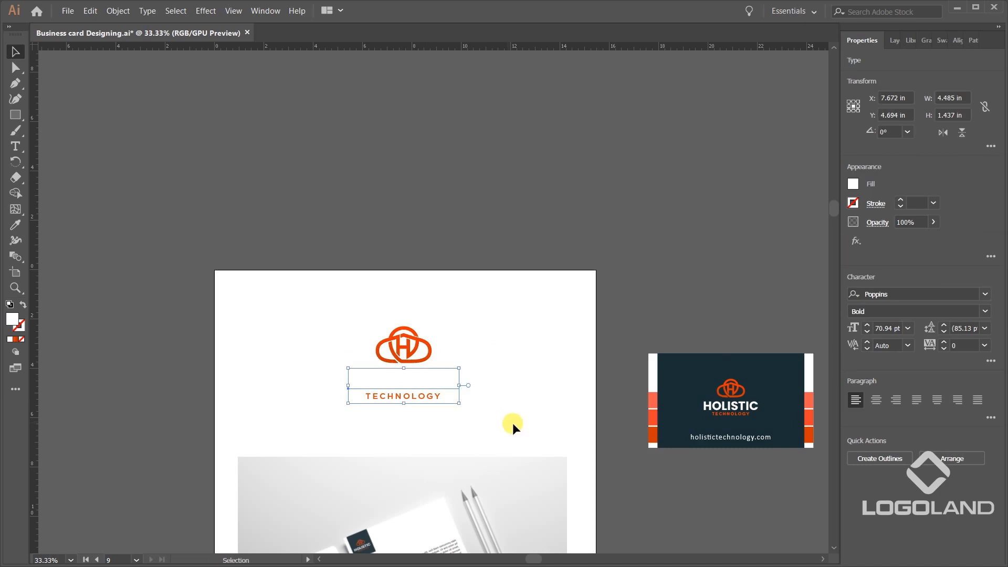
key("i")
left_click(706, 360)
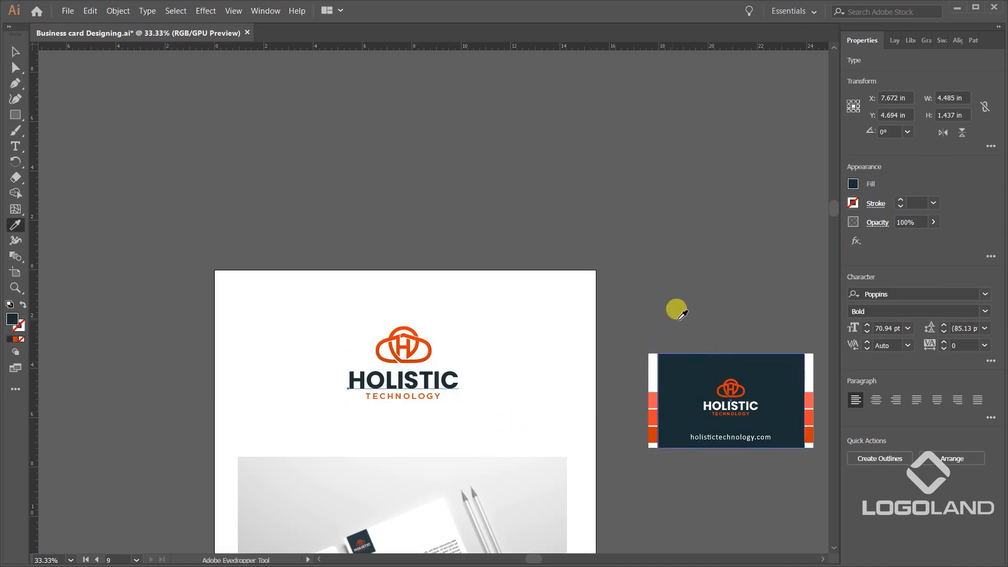
Enlarge the whole logo proportionally and centre it in the blank area above the stationery image.
key("ctrl+equal")
left_click_drag(484, 281, 506, 261)
scroll(475, 276, "down", 5)
scroll(454, 300, "up", 4)
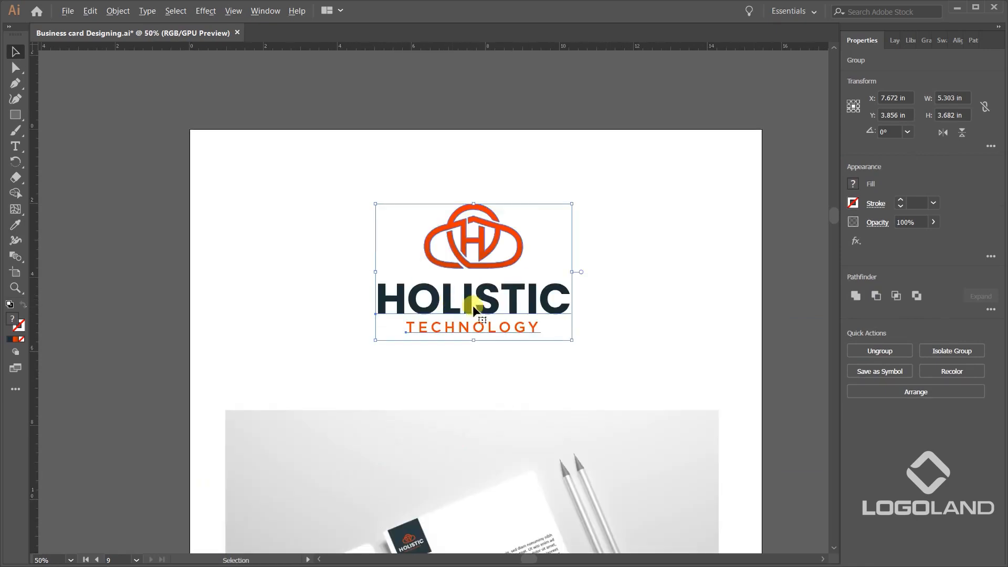
left_click_drag(478, 296, 478, 303)
mouse_move(572, 212)
left_mouse_down()
mouse_move(588, 202)
mouse_move(579, 206)
left_mouse_up()
left_click(565, 112)
scroll(505, 168, "down", 2)
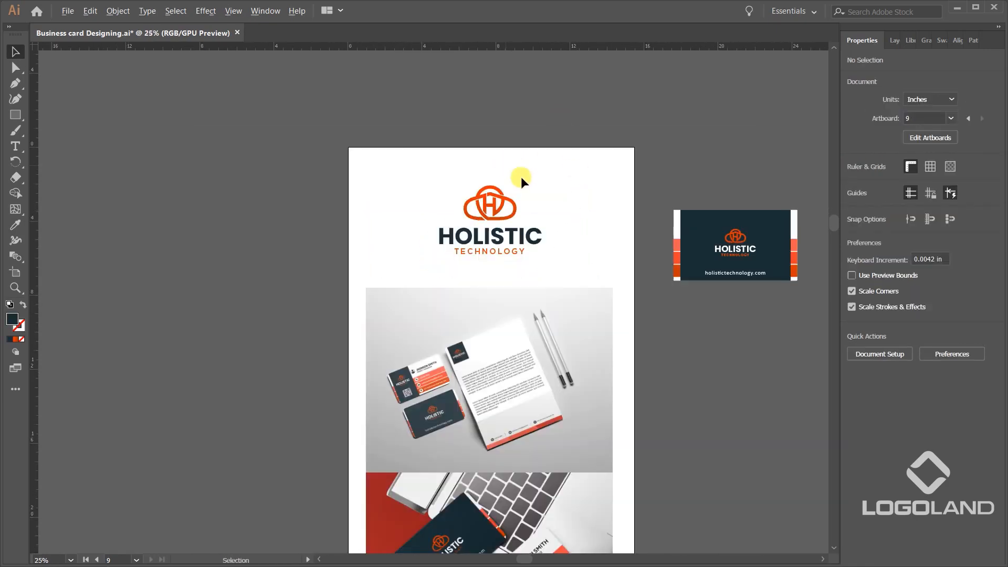
Move the stationery image up and the tiled business card image down to leave white gaps around the laptop mockup.
left_click_drag(621, 348, 607, 246)
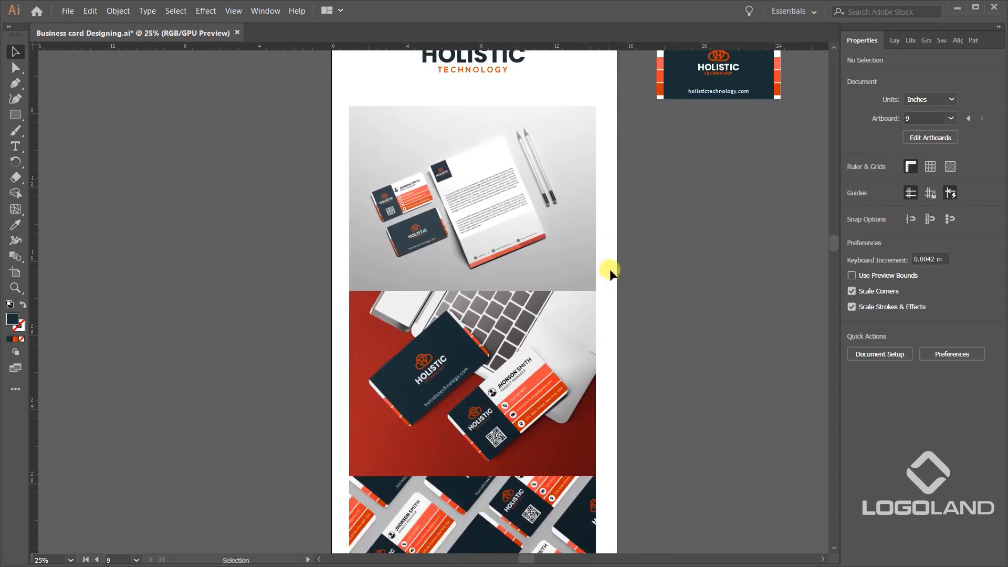
scroll(618, 305, "down", 1)
left_click_drag(564, 288, 573, 354)
scroll(567, 336, "up", 2)
left_click(566, 327)
left_click_drag(556, 289, 565, 366)
left_click_drag(603, 525, 592, 133)
left_click_drag(609, 409, 603, 157)
left_click_drag(545, 256, 630, 450)
scroll(696, 300, "down", 1)
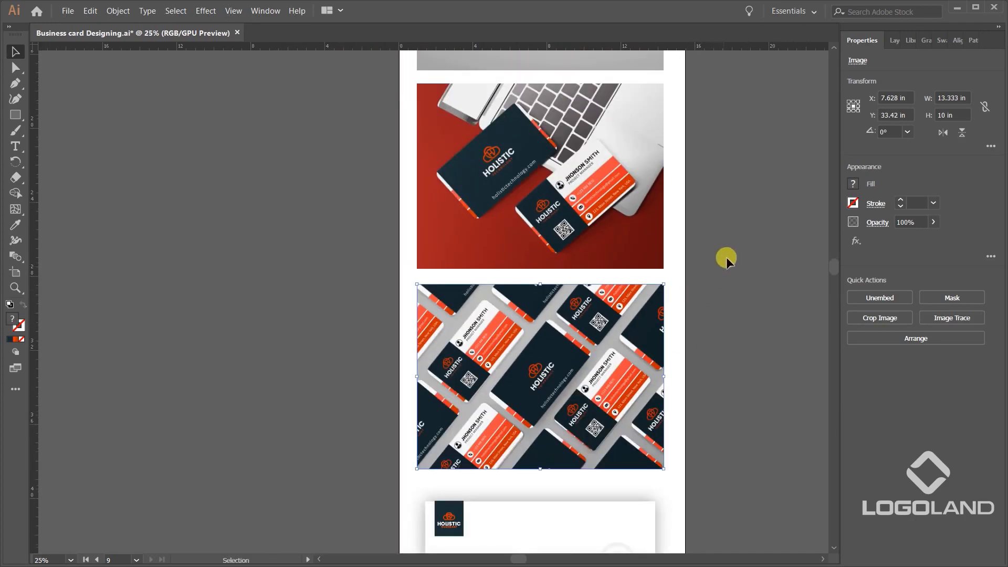
left_click_drag(726, 257, 698, 377)
scroll(640, 328, "down", 1)
left_click_drag(588, 241, 741, 219)
left_click(674, 278)
Move the loose logo, icon and text source items from below the presentation artboard to the empty area beside it.
mouse_move(608, 371)
left_mouse_down()
mouse_move(607, 182)
mouse_move(624, 368)
left_mouse_up()
scroll(620, 367, "down", 10)
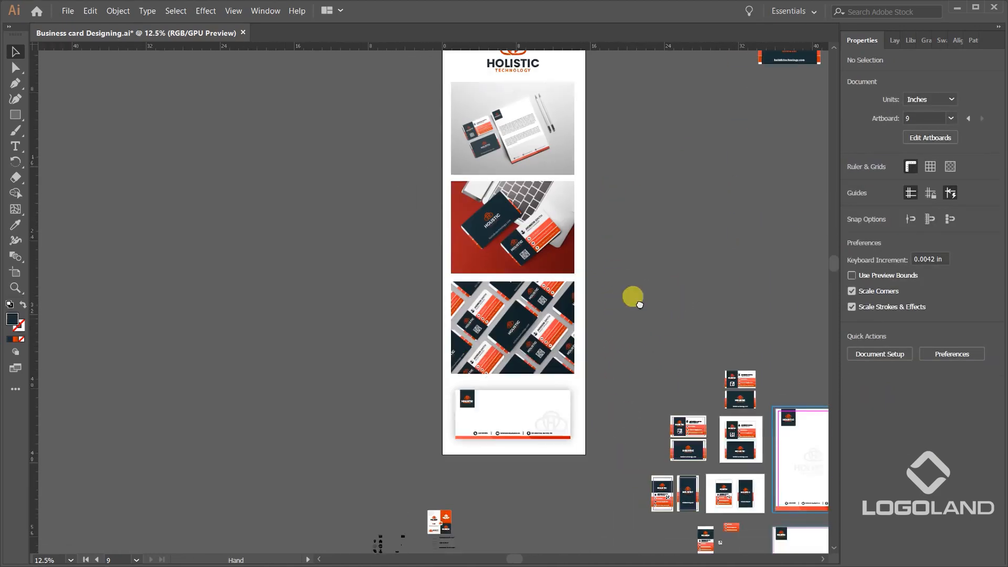
left_click_drag(360, 434, 528, 508)
scroll(527, 506, "down", 1)
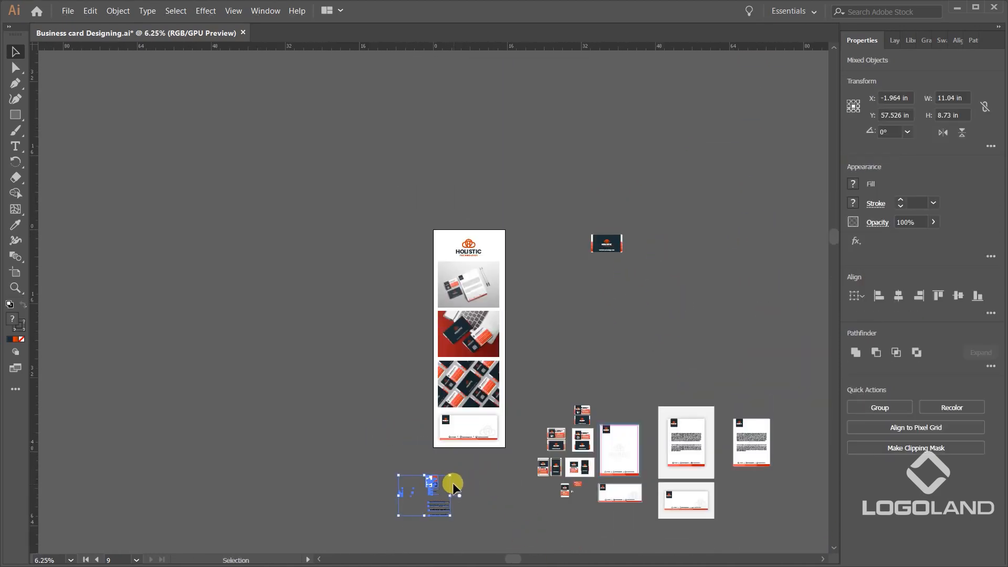
left_click_drag(493, 446, 703, 335)
left_click(527, 306)
Inspect the assembled presentation artboard, from the spaced mockup images up to the logo.
scroll(526, 319, "up", 3)
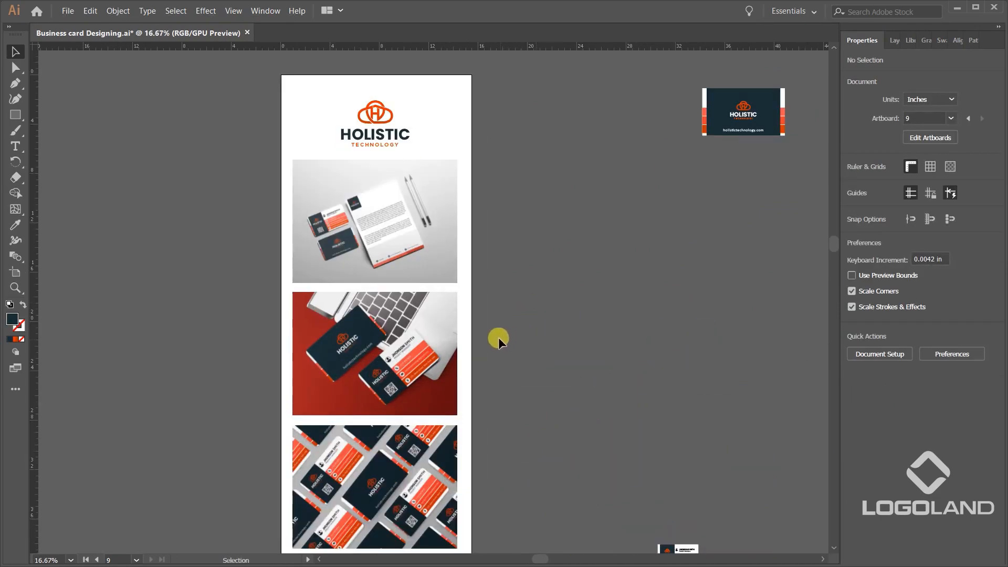
left_click_drag(466, 263, 465, 252)
scroll(474, 256, "down", 1)
scroll(438, 410, "up", 2)
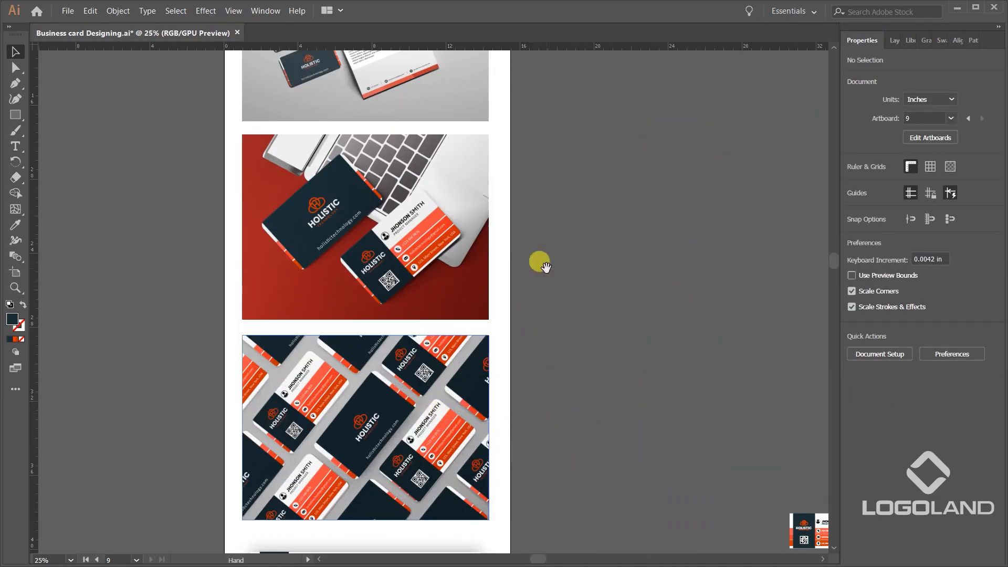
left_click_drag(516, 127, 593, 417)
left_click_drag(560, 340, 583, 402)
scroll(583, 402, "up", 2)
scroll(441, 276, "left", 2)
Review the file formats offered for saving the document and leave without saving.
left_click(68, 10)
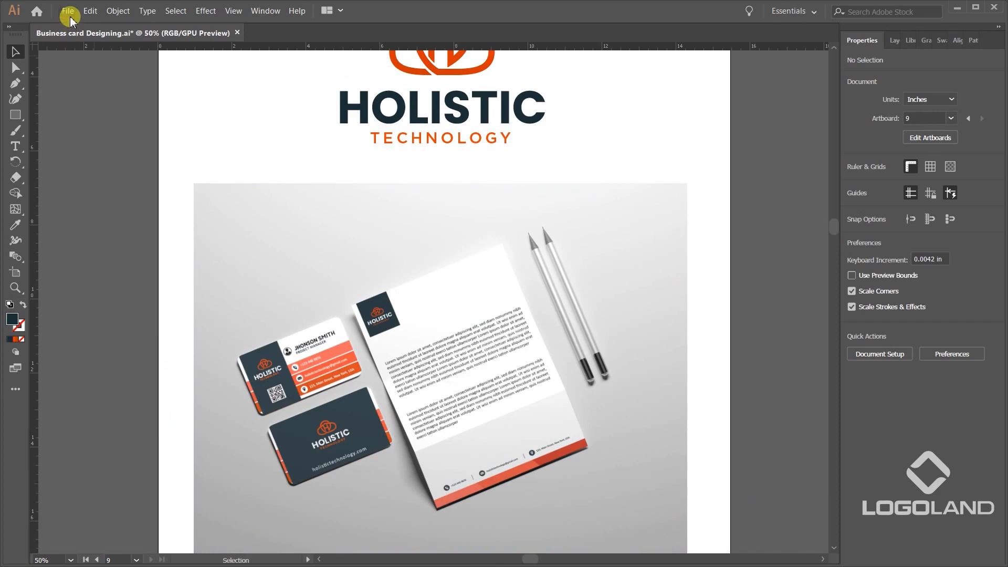
left_click(92, 117)
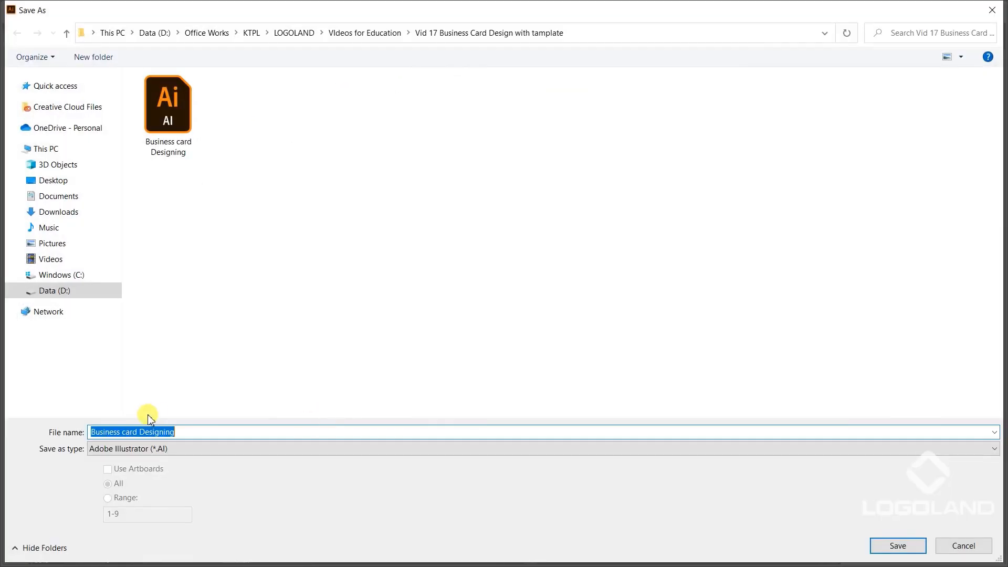
left_click(164, 448)
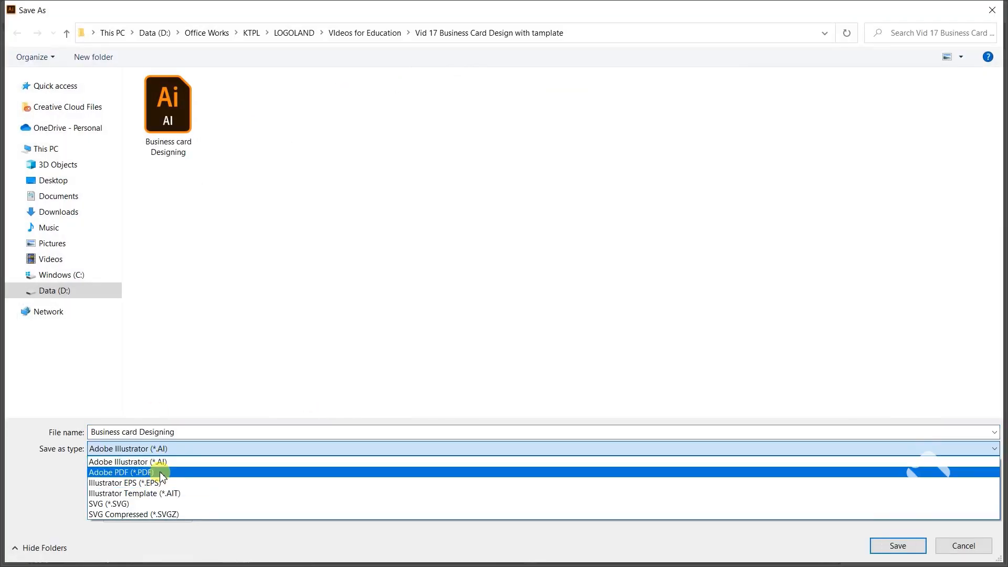
left_click(719, 549)
left_click(963, 545)
Examine the stationery, laptop and business card mockups on the presentation artboard at close range and as a whole.
left_click_drag(678, 413, 672, 368)
scroll(609, 219, "up", 2)
left_click_drag(609, 218, 601, 244)
scroll(602, 245, "down", 10)
scroll(531, 398, "down", 6)
scroll(547, 234, "up", 10)
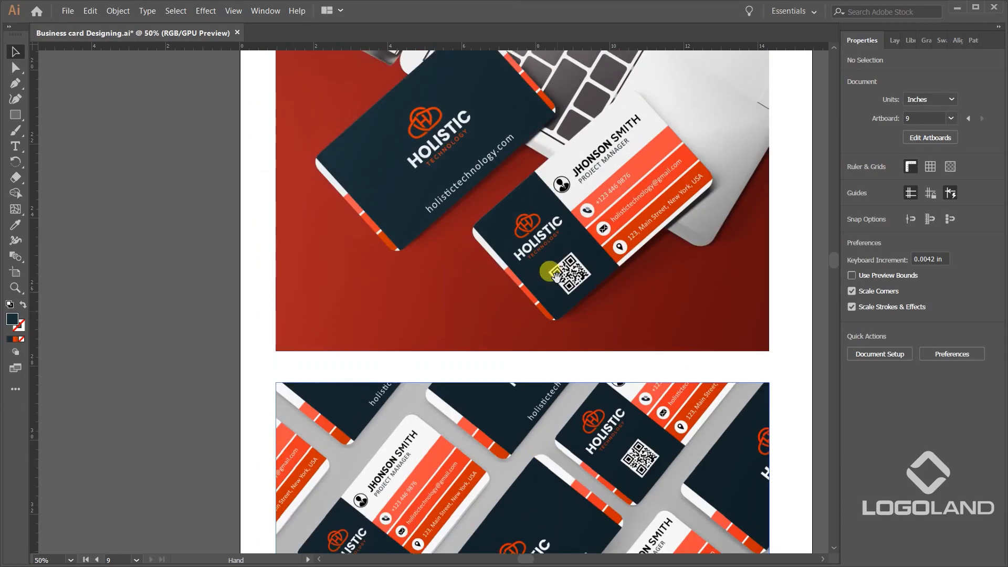
scroll(555, 273, "up", 5)
scroll(526, 351, "down", 3)
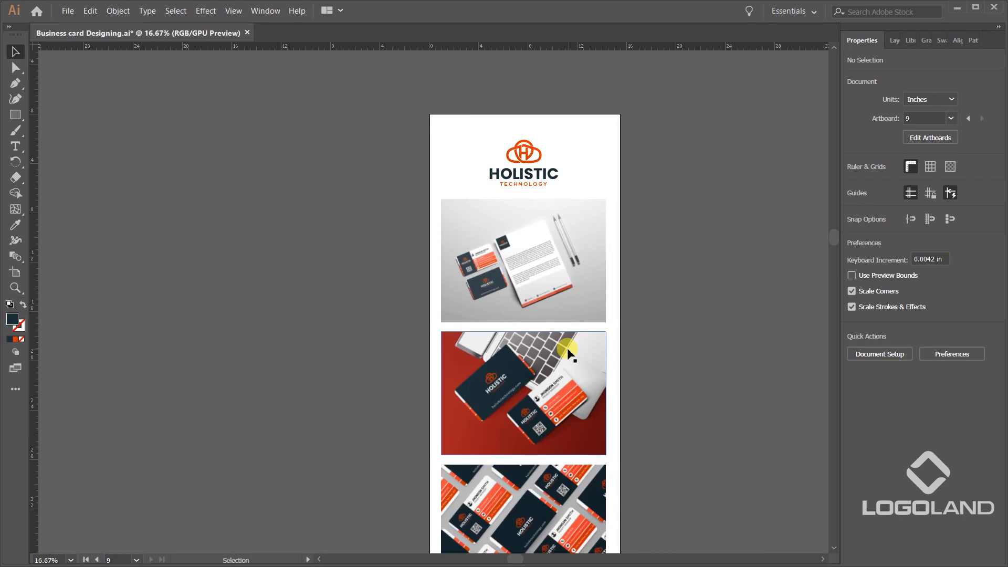
Examine the horizontal business card's front and back with their bleed, trim and safe-area lines, plus its shadowed preview.
left_click_drag(662, 464, 453, 183)
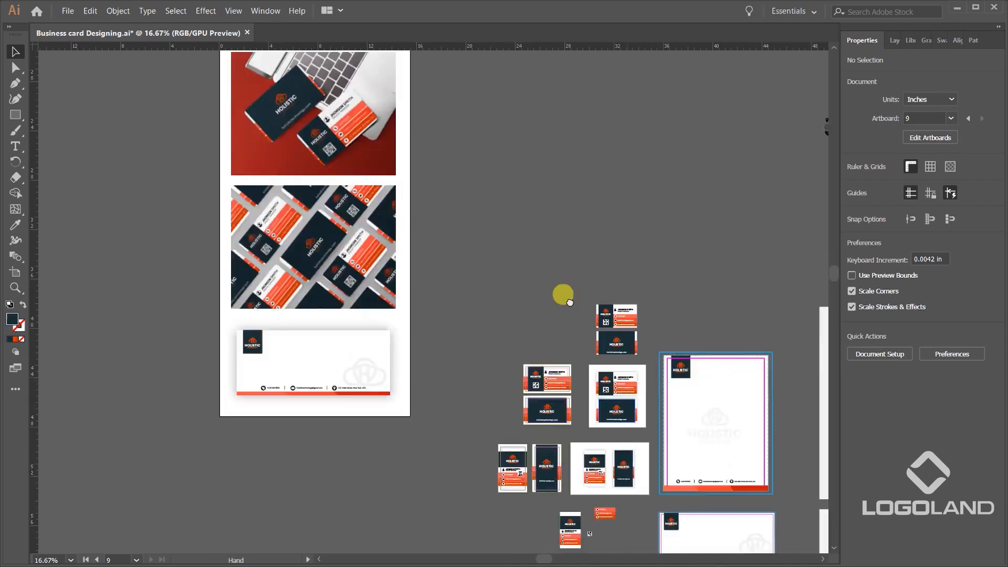
left_click_drag(696, 512, 477, 380)
left_click_drag(635, 330, 568, 344)
scroll(431, 289, "up", 2)
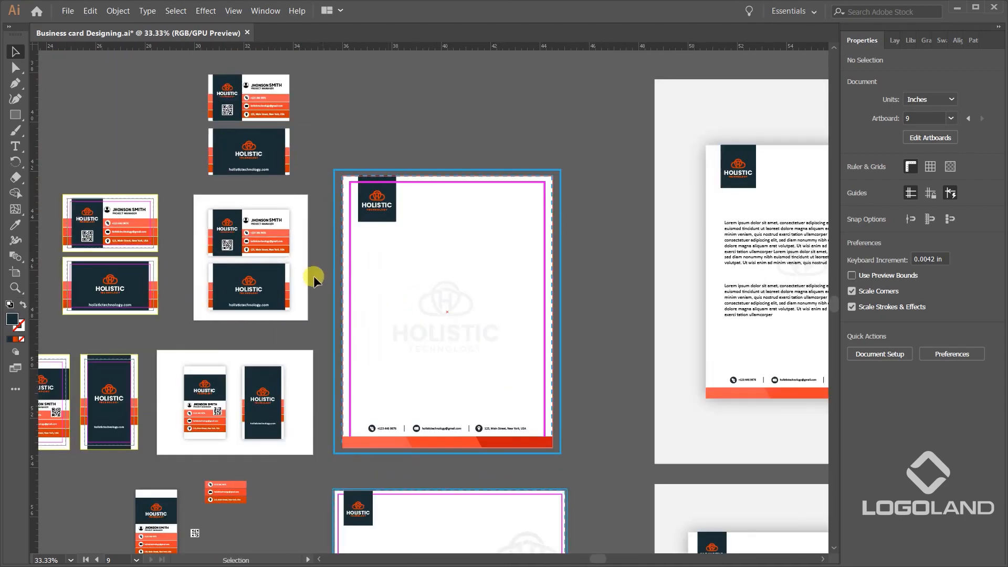
left_click_drag(152, 239, 467, 300)
scroll(466, 300, "up", 4)
left_click_drag(268, 255, 491, 232)
scroll(490, 232, "down", 1)
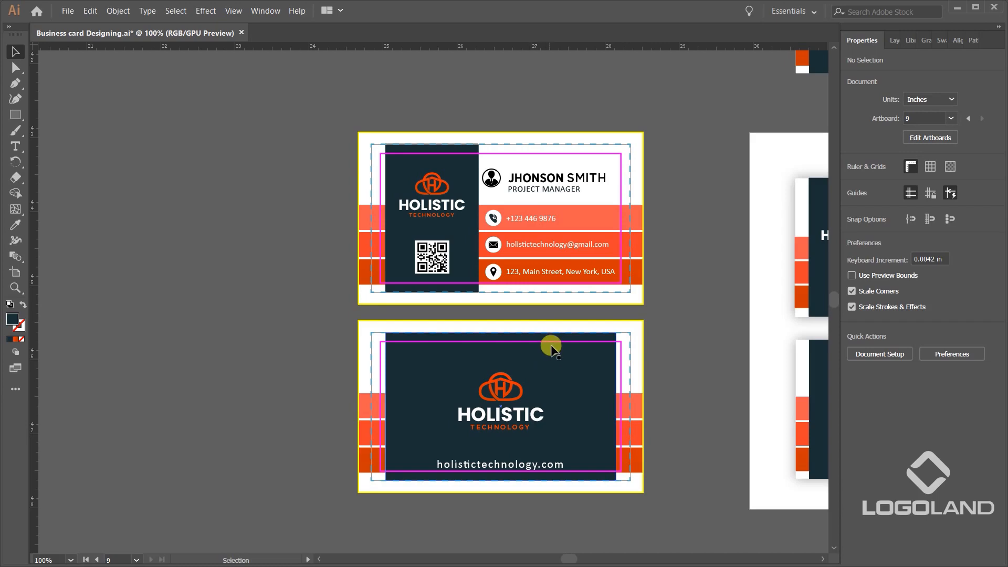
scroll(552, 344, "down", 1)
left_click_drag(552, 344, 437, 315)
left_click_drag(547, 274, 496, 311)
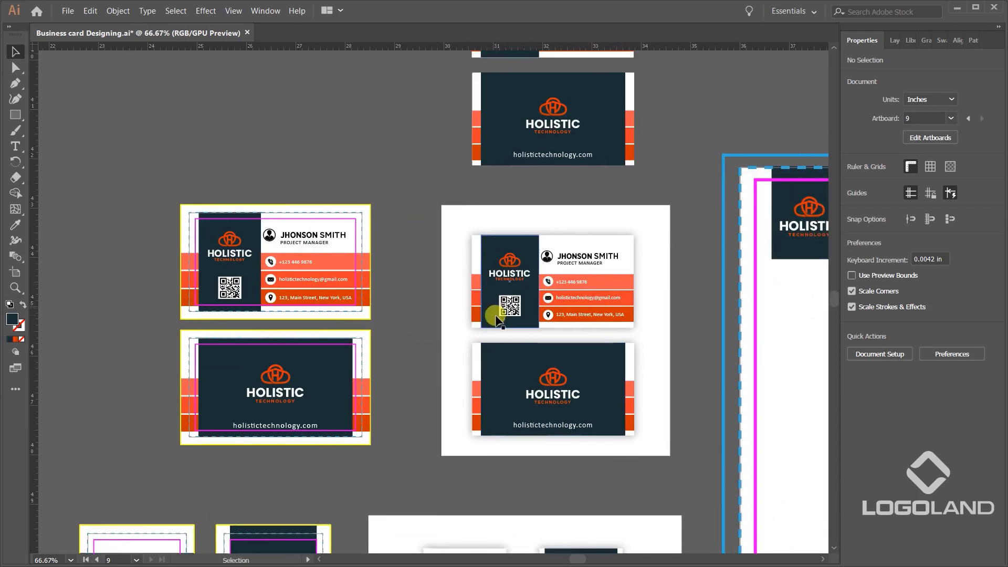
Examine the vertical business card's front and back with their guide lines, plus the neighbouring preview.
left_click_drag(584, 331, 591, 24)
left_click_drag(371, 273, 643, 378)
scroll(484, 425, "up", 2)
left_click_drag(605, 107, 564, 58)
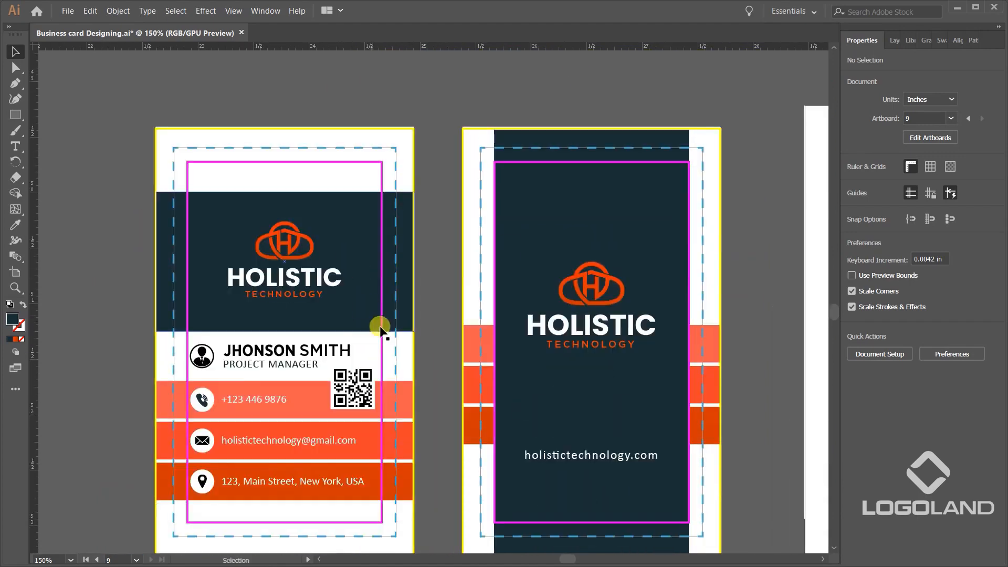
scroll(403, 302, "down", 1)
scroll(399, 339, "down", 1)
left_click_drag(638, 252, 357, 404)
left_click_drag(701, 255, 551, 402)
Extend the letterhead's white background rectangle at its upper-right corner to the blue bleed outline, making it 8.836 × 11.311 in.
left_click_drag(658, 270, 550, 467)
scroll(699, 389, "down", 2)
left_click_drag(699, 388, 469, 299)
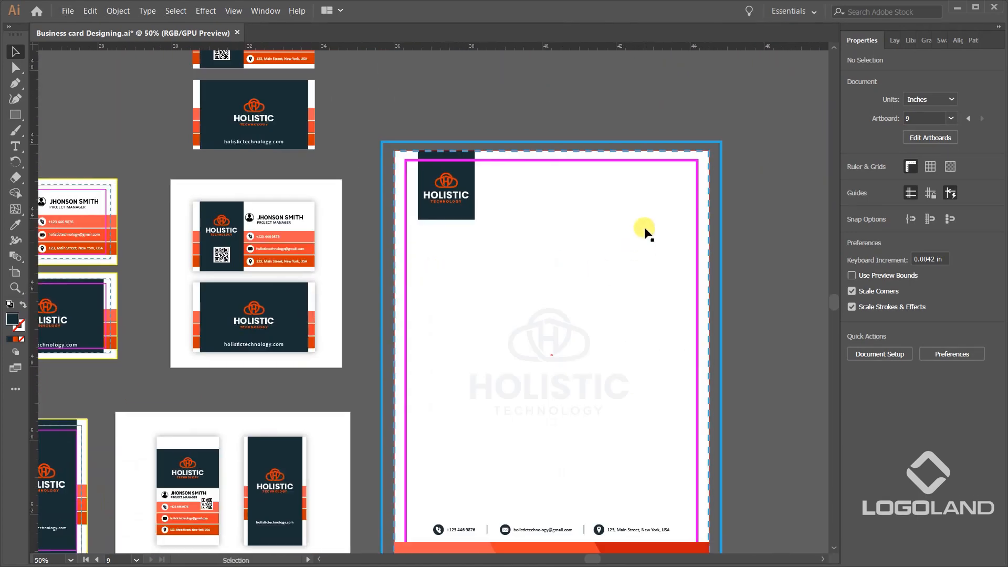
left_click_drag(749, 181, 673, 297)
scroll(673, 297, "up", 1)
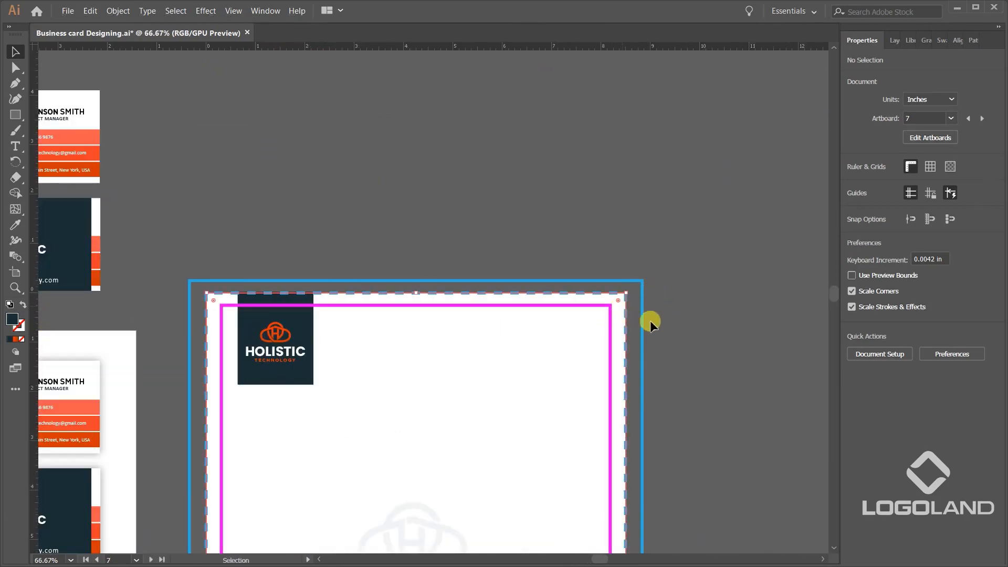
scroll(645, 317, "up", 2)
left_click_drag(604, 267, 639, 234)
Extend the letterhead's white background rectangle at its lower-left corner to the blue bleed outline.
scroll(651, 425, "down", 5)
scroll(577, 367, "down", 3)
scroll(439, 424, "up", 4)
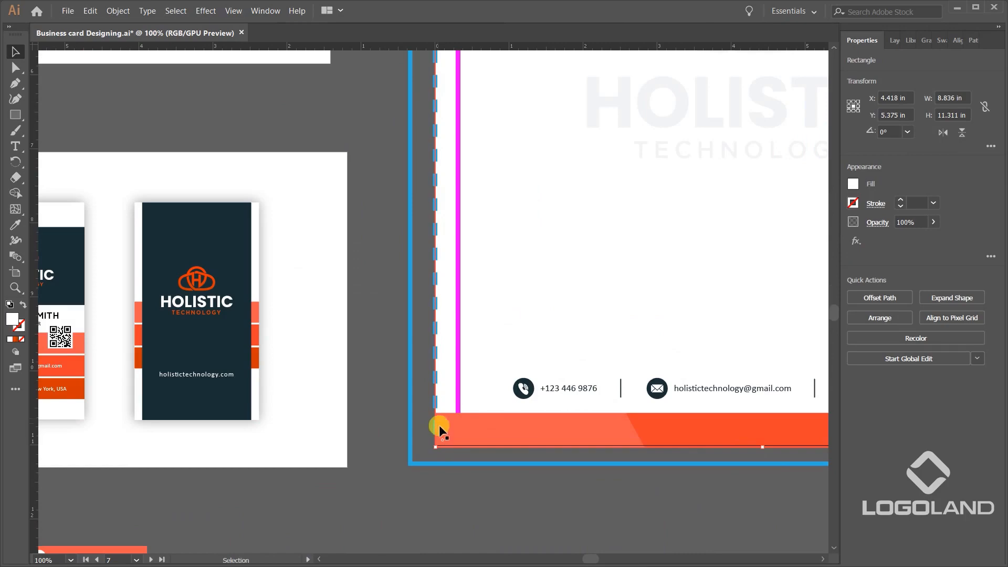
left_click_drag(435, 448, 413, 466)
scroll(516, 364, "down", 2)
left_click_drag(628, 317, 525, 452)
left_click(738, 327)
Stretch the dark red segment of the letterhead's footer band to the right bleed edge, making it 3.755 in wide.
left_click_drag(657, 498, 665, 351)
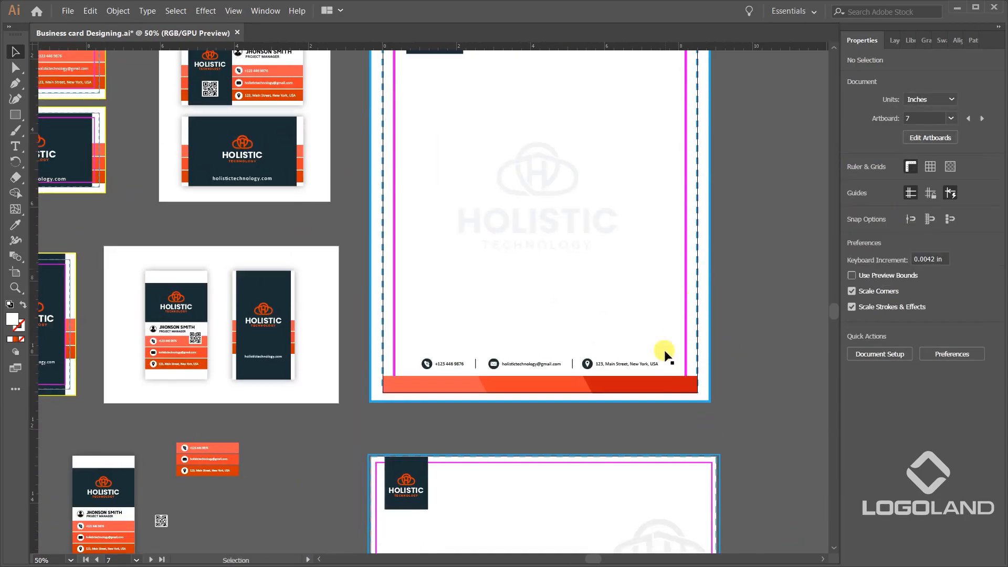
scroll(665, 357, "up", 3)
left_click(744, 427)
left_click_drag(764, 419, 798, 414)
Try to stretch the footer band's light orange segment as a whole shape to the left bleed edge.
scroll(714, 404, "down", 3)
scroll(391, 441, "up", 3)
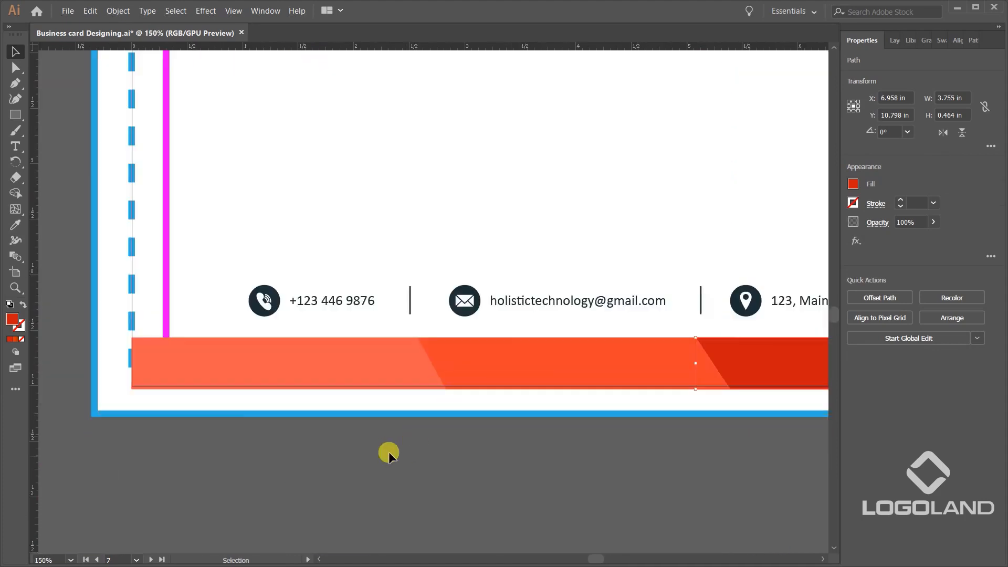
left_click_drag(215, 400, 488, 409)
scroll(417, 366, "up", 2)
left_click_drag(399, 364, 318, 356)
scroll(407, 365, "down", 2)
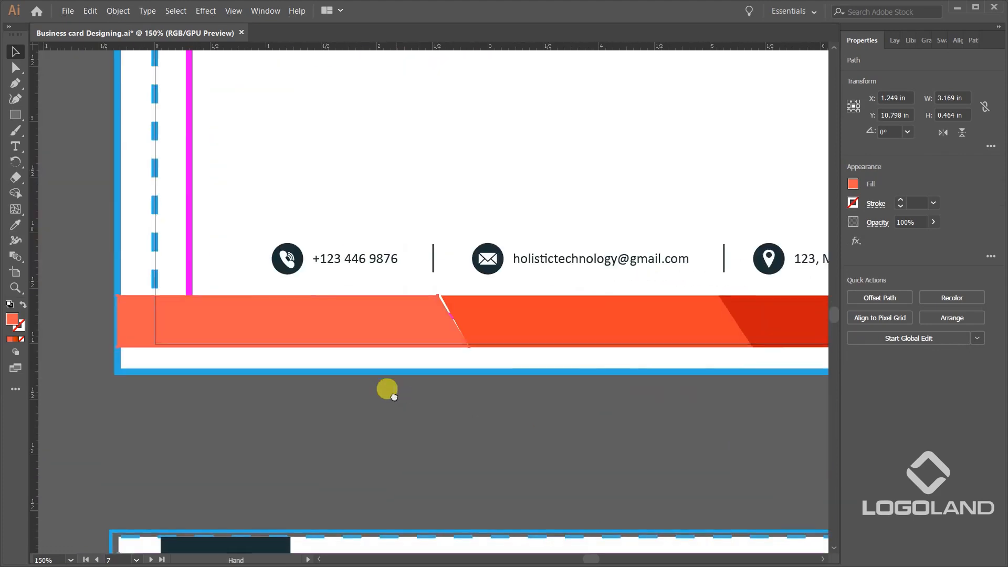
Move only the left-end anchor points of the letterhead's light orange footer segment to the bleed edge, making it 3.164 in wide.
left_click_drag(229, 335, 448, 363)
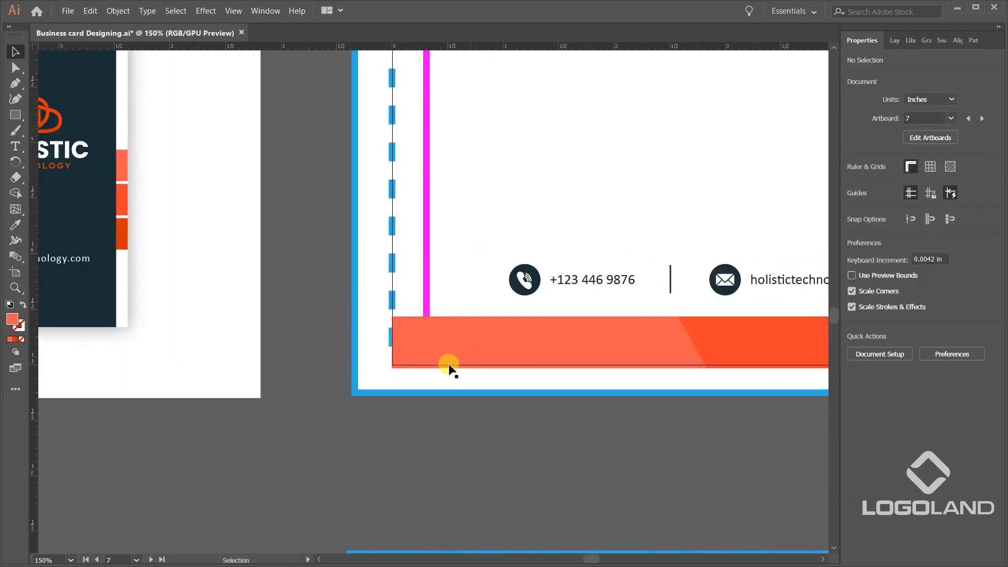
scroll(446, 365, "up", 2)
key("a")
scroll(351, 314, "up", 2)
left_click_drag(324, 314, 173, 317)
scroll(288, 302, "down", 4)
left_click_drag(703, 401, 417, 459)
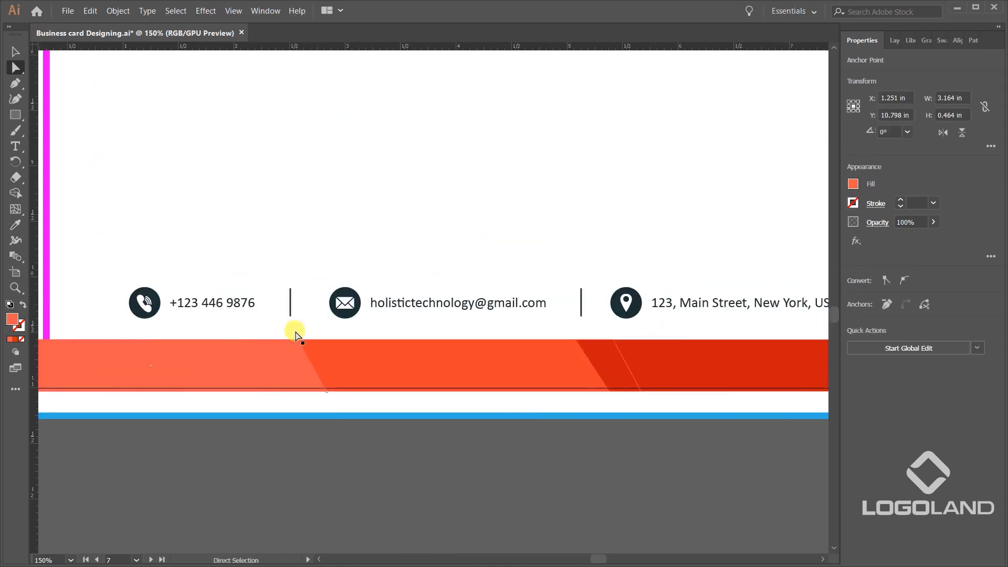
Extend the bottom edge of all three letterhead footer segments together down to the blue bleed outline.
scroll(345, 348, "down", 2)
scroll(497, 398, "up", 2)
scroll(512, 418, "down", 2)
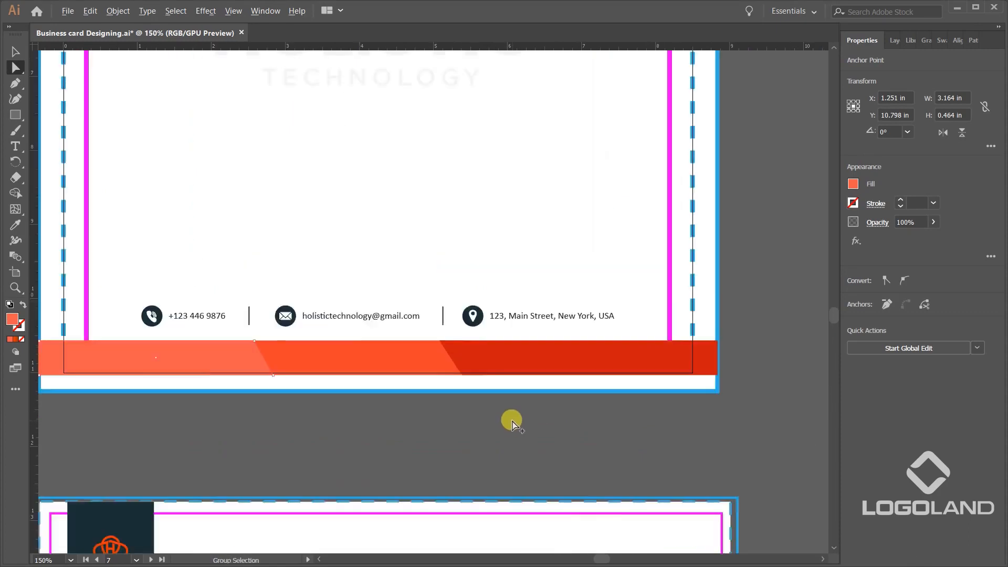
left_click_drag(439, 414, 445, 411)
left_click(391, 361)
left_click(489, 369, "shift")
left_click(611, 359, "shift")
scroll(529, 377, "up", 3)
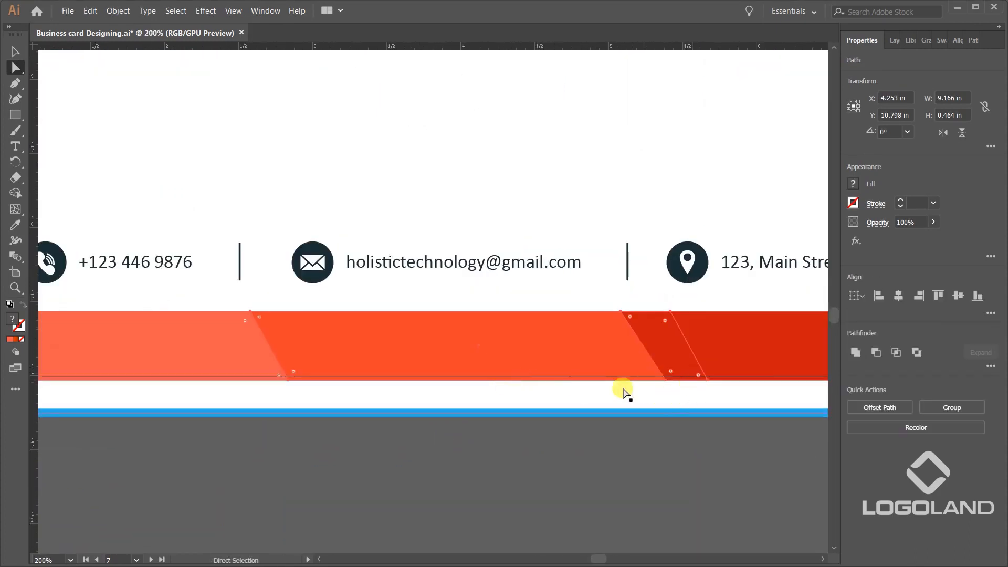
key("v")
left_click_drag(499, 379, 596, 422)
scroll(541, 415, "down", 3)
left_click(698, 430)
scroll(699, 430, "up", 1)
scroll(501, 402, "down", 1)
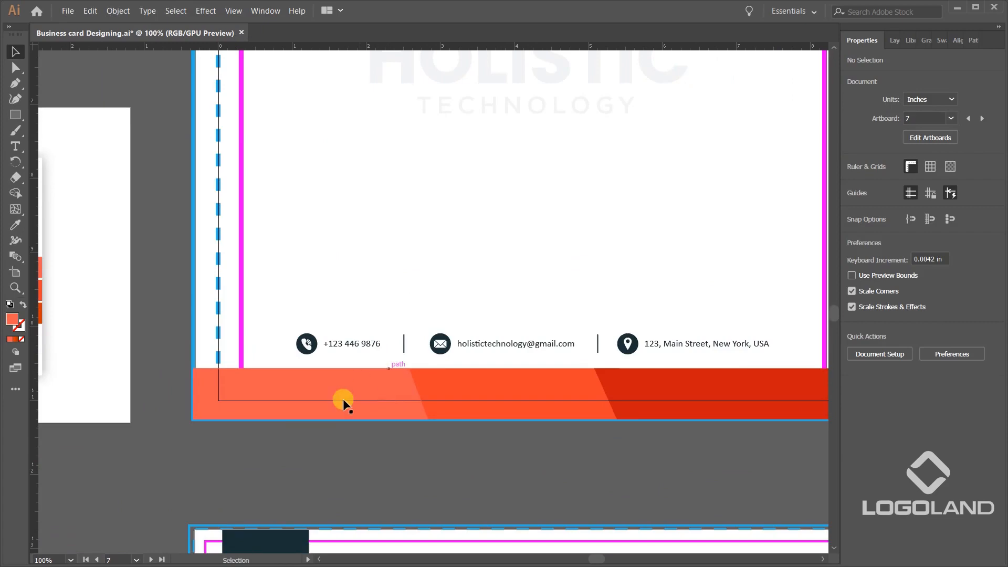
Extend the top edge of the letterhead's dark logo panel up to the blue bleed outline.
scroll(320, 439, "down", 1)
scroll(303, 459, "up", 1)
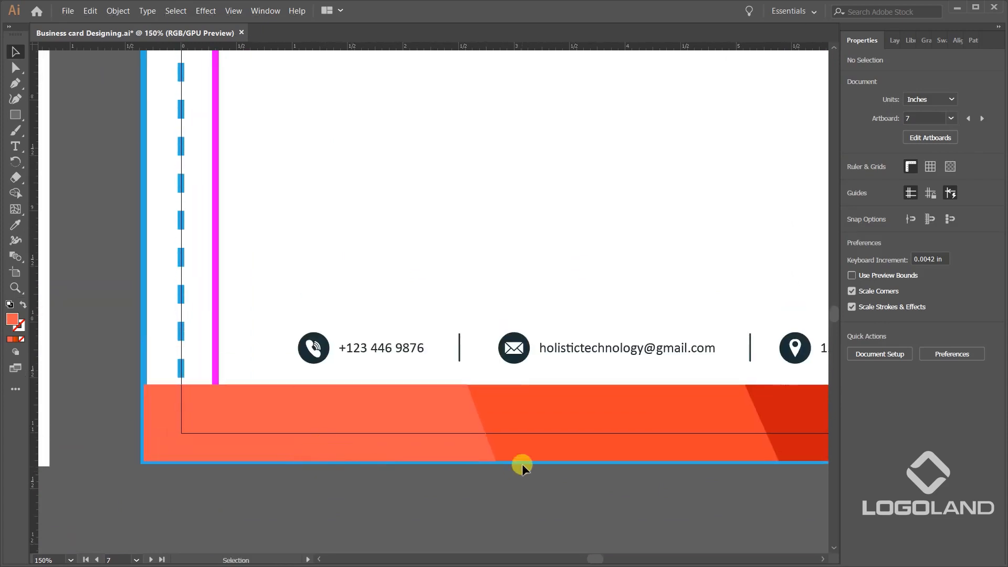
scroll(527, 310, "down", 4)
scroll(491, 240, "up", 4)
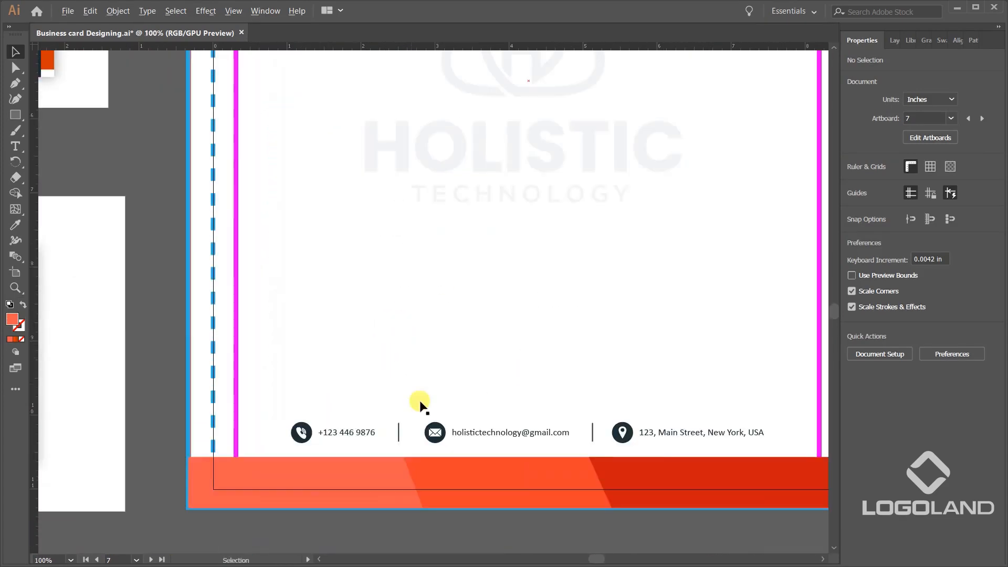
left_click_drag(416, 449, 379, 328)
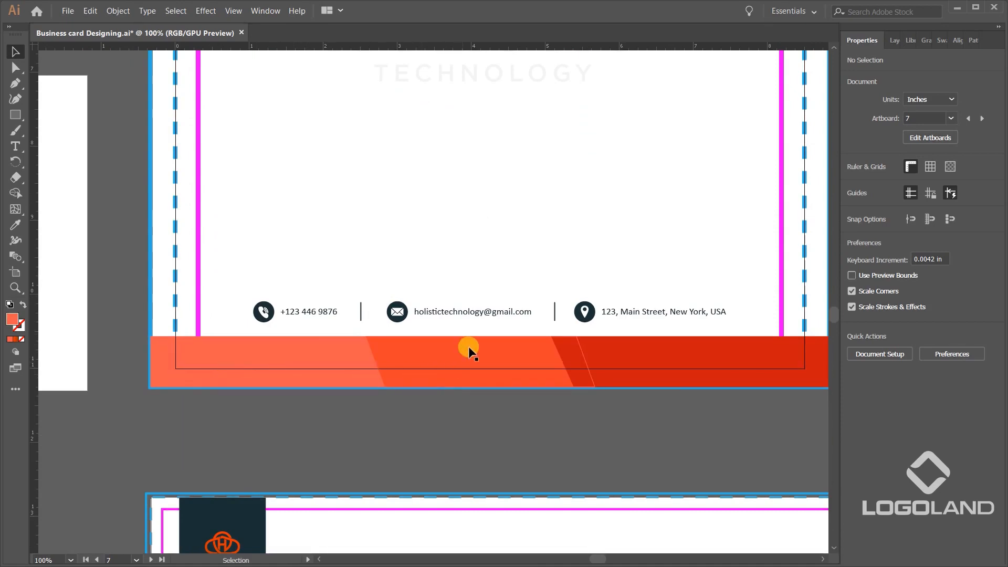
scroll(469, 346, "down", 5)
scroll(507, 343, "up", 4)
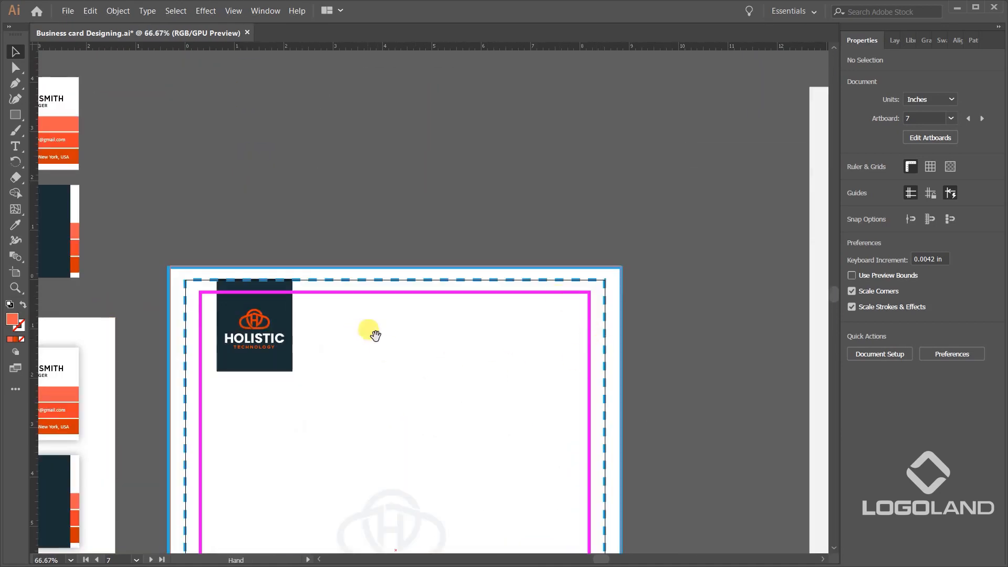
scroll(292, 254, "down", 1)
scroll(333, 288, "up", 3)
left_click(571, 271)
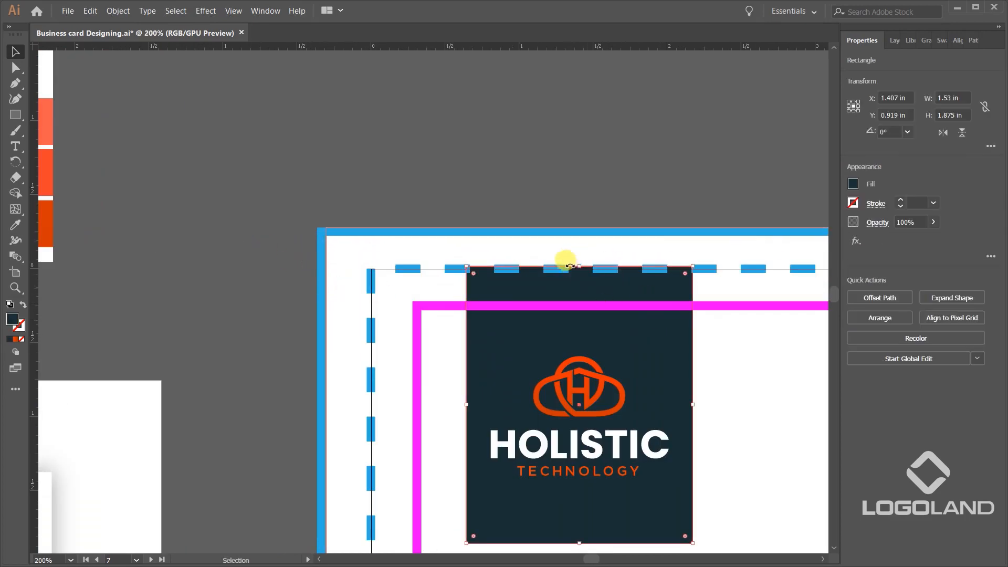
left_click_drag(579, 266, 586, 231)
left_click(596, 189)
scroll(530, 186, "down", 4)
left_click_drag(578, 351, 498, 269)
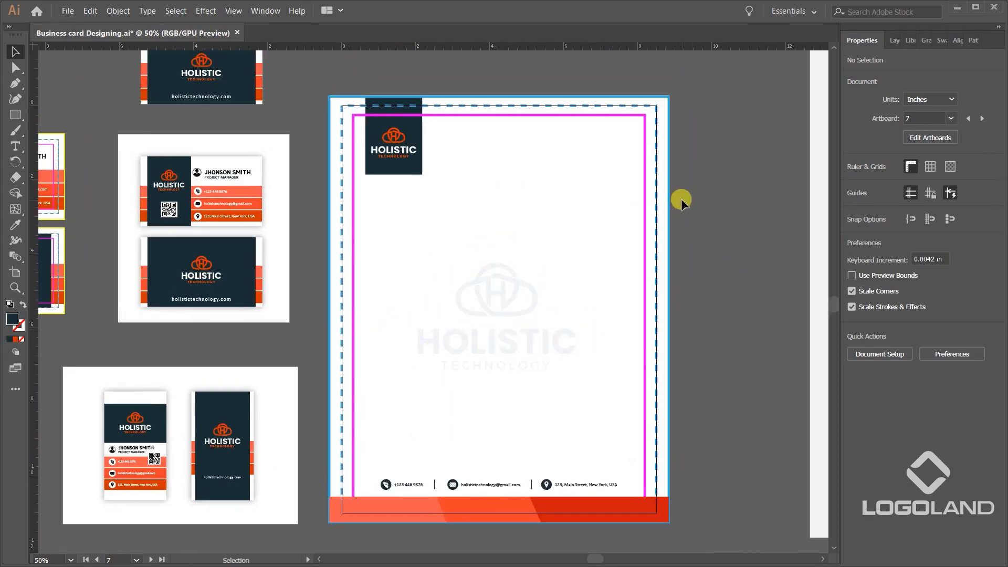
Widen the envelope's white background rectangle on both sides to the blue bleed outline, making it 9.5 in wide.
scroll(630, 378, "down", 5)
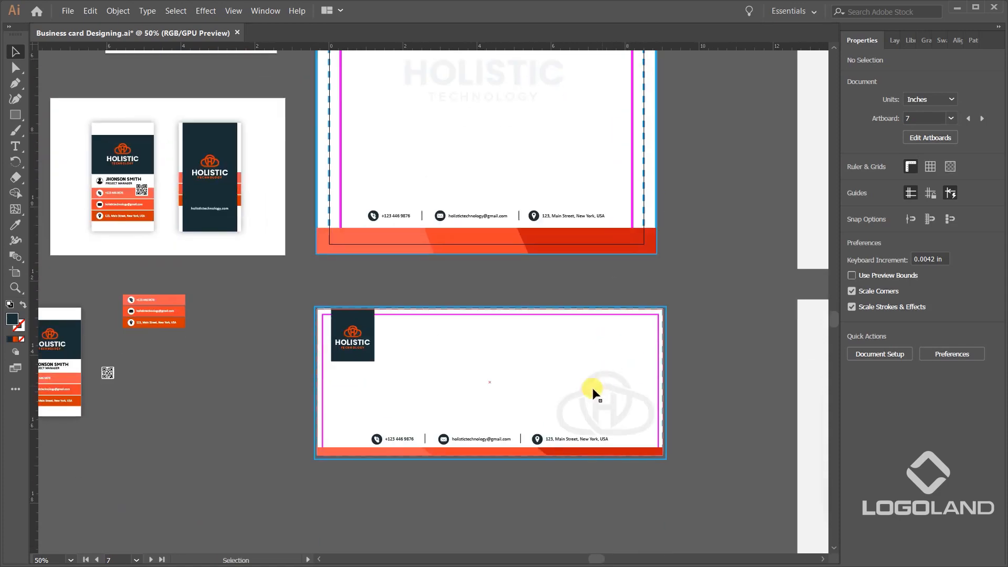
scroll(603, 387, "up", 2)
left_click(711, 306)
scroll(745, 347, "up", 2)
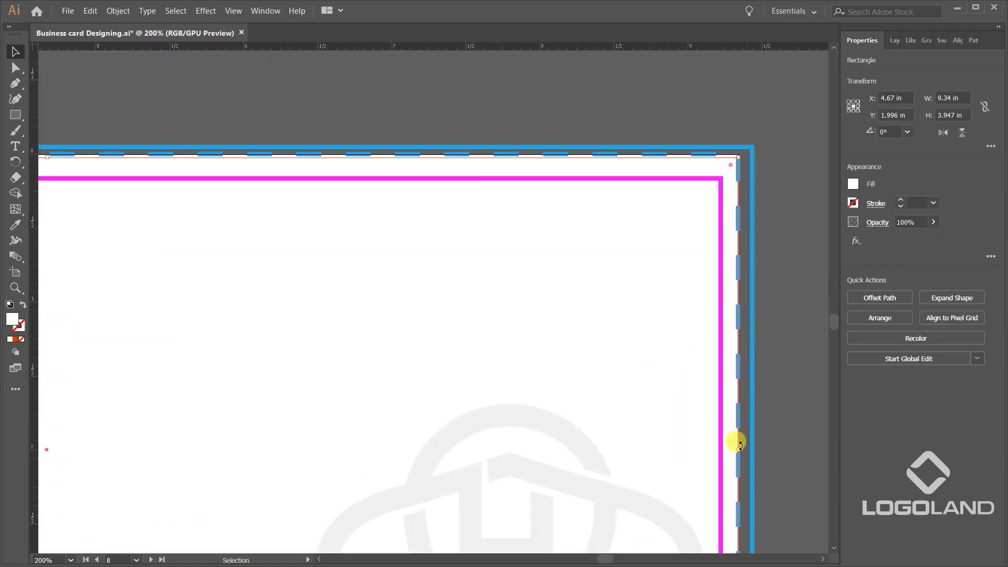
left_click_drag(741, 451, 744, 444)
scroll(622, 307, "down", 2)
left_click_drag(337, 319, 597, 314)
left_click_drag(423, 330, 525, 322)
scroll(392, 373, "up", 4)
left_click_drag(322, 347, 302, 352)
scroll(444, 249, "down", 2)
Extend the top and bottom edges of the envelope's white background rectangle to the blue bleed outline.
left_click_drag(625, 167, 401, 321)
left_click_drag(645, 166, 421, 319)
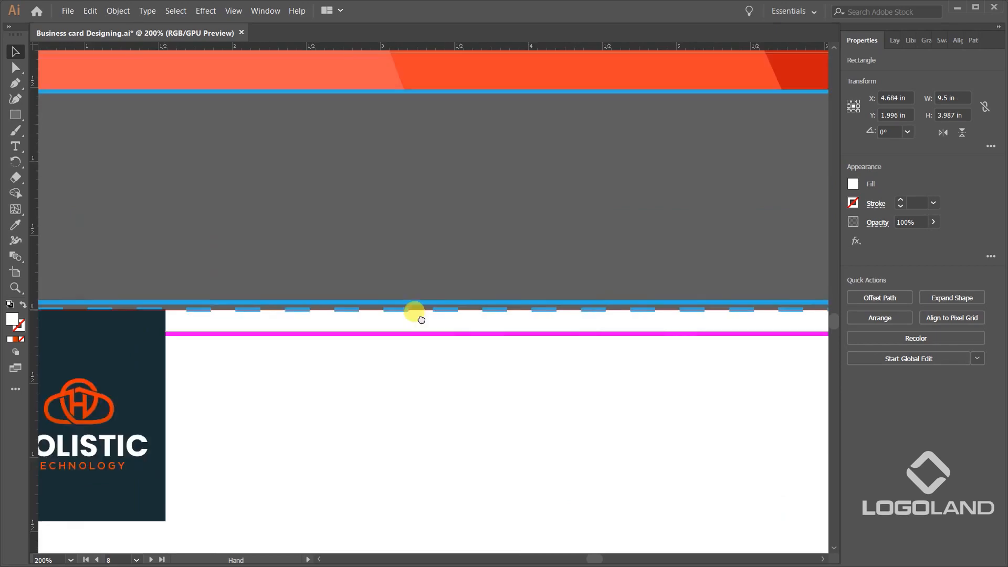
scroll(422, 320, "up", 2)
left_click_drag(722, 322, 730, 307)
scroll(630, 304, "down", 4)
scroll(576, 310, "up", 3)
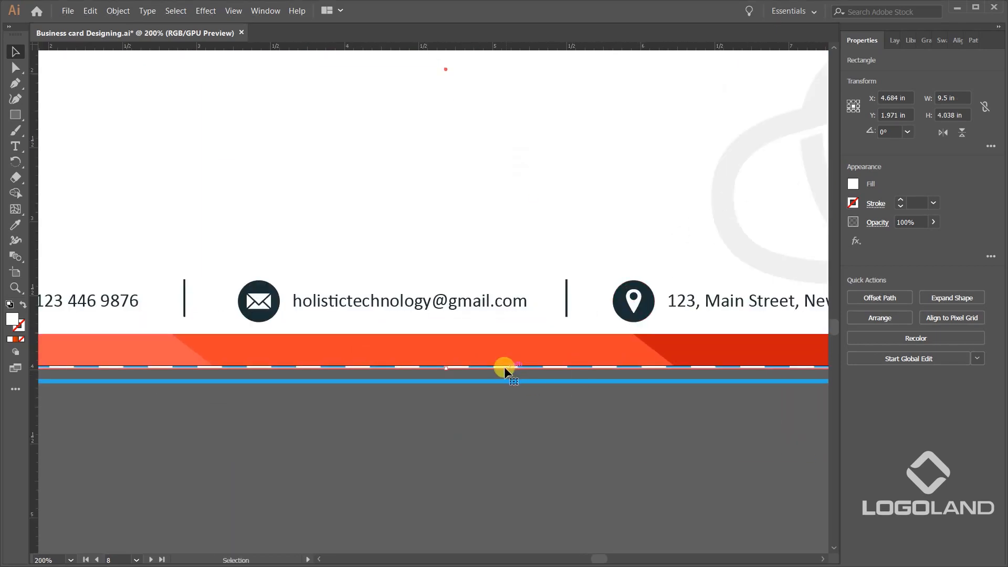
left_click_drag(445, 371, 444, 381)
left_click(438, 405)
Move the left-end anchor points of the envelope's light orange footer segment to the bleed edge, making it 3.179 in wide.
scroll(554, 395, "down", 3)
scroll(513, 371, "up", 3)
left_click(411, 331)
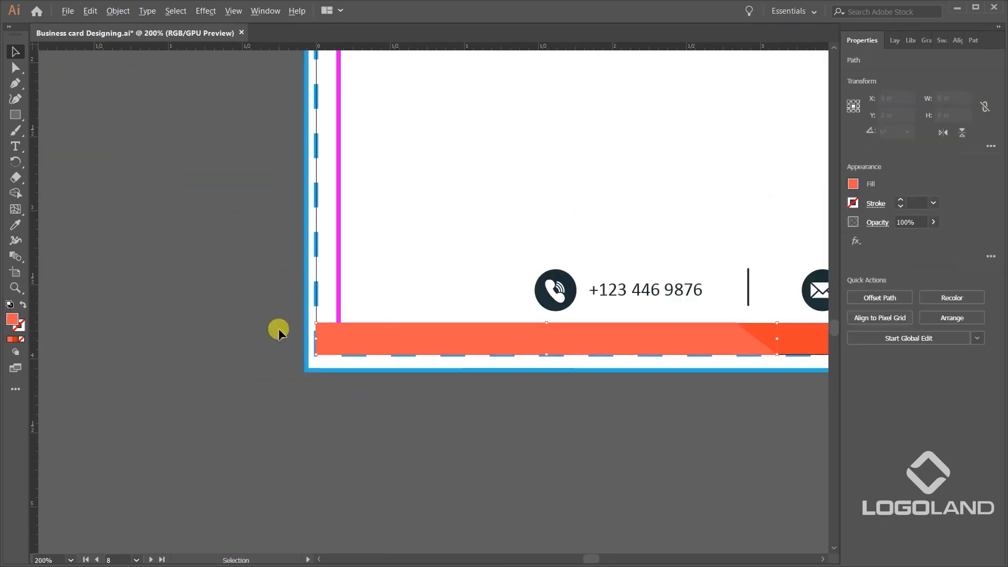
scroll(279, 328, "up", 3)
left_click(348, 372)
key("a")
left_click(377, 359)
left_click_drag(377, 359, 346, 359)
scroll(412, 387, "down", 3)
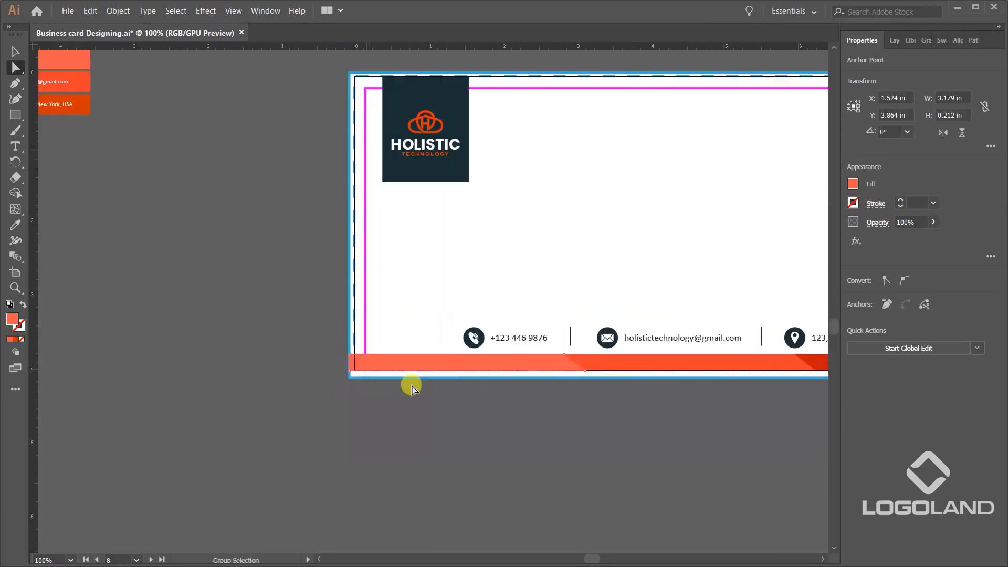
Move the right-end anchor points of the envelope's dark red footer segment to the bleed edge, making it 3.482 in wide.
scroll(558, 378, "up", 3)
scroll(506, 371, "up", 2)
left_click_drag(463, 330, 500, 325)
scroll(558, 339, "down", 3)
scroll(563, 346, "down", 1)
left_click_drag(326, 429, 585, 430)
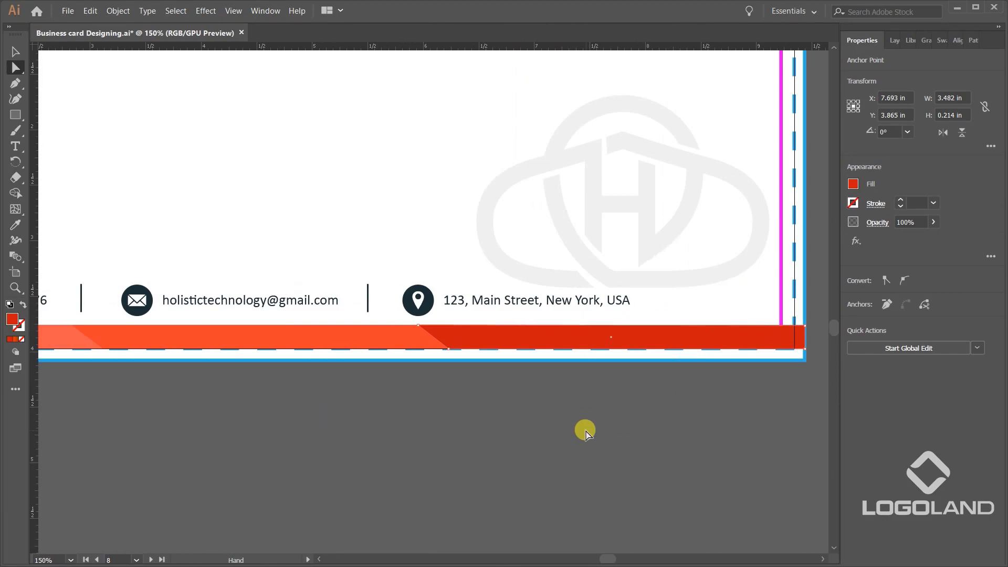
Extend the bottom edge of all three envelope footer segments together down to the blue bleed outline.
key("v")
left_click(502, 440)
left_click_drag(245, 383, 387, 367)
left_click(131, 321)
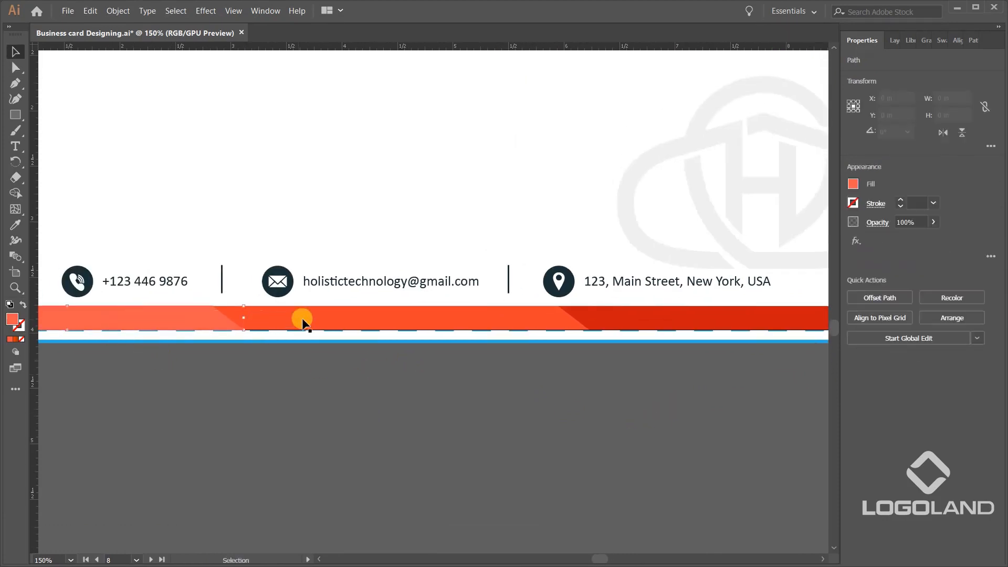
left_click(303, 320, "shift")
left_click(686, 323, "shift")
scroll(583, 342, "down", 2)
scroll(510, 339, "up", 3)
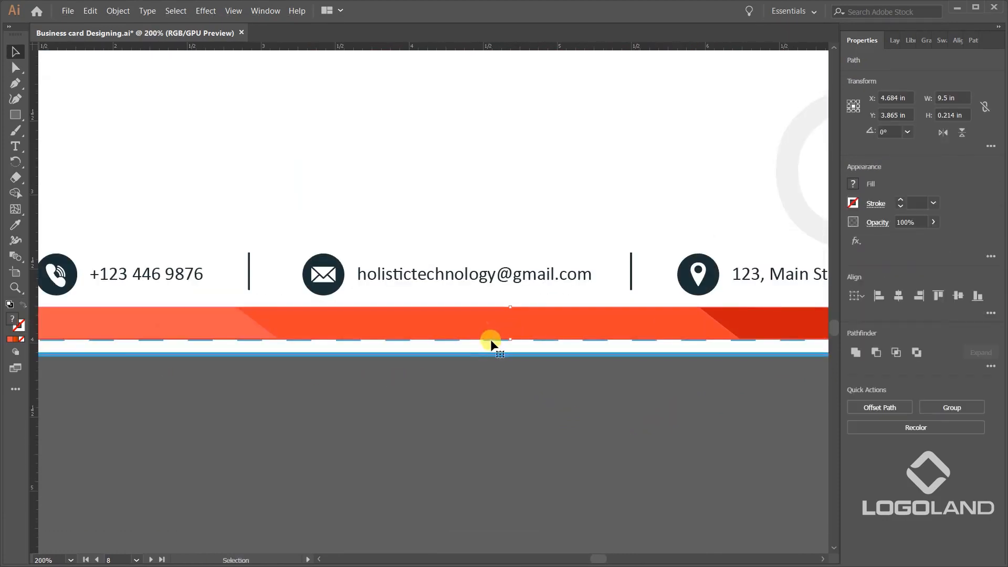
left_click_drag(508, 339, 507, 356)
Extend the top edge of the envelope's dark logo panel up to the blue bleed outline.
scroll(504, 353, "down", 5)
left_click_drag(531, 282, 500, 347)
scroll(389, 323, "up", 4)
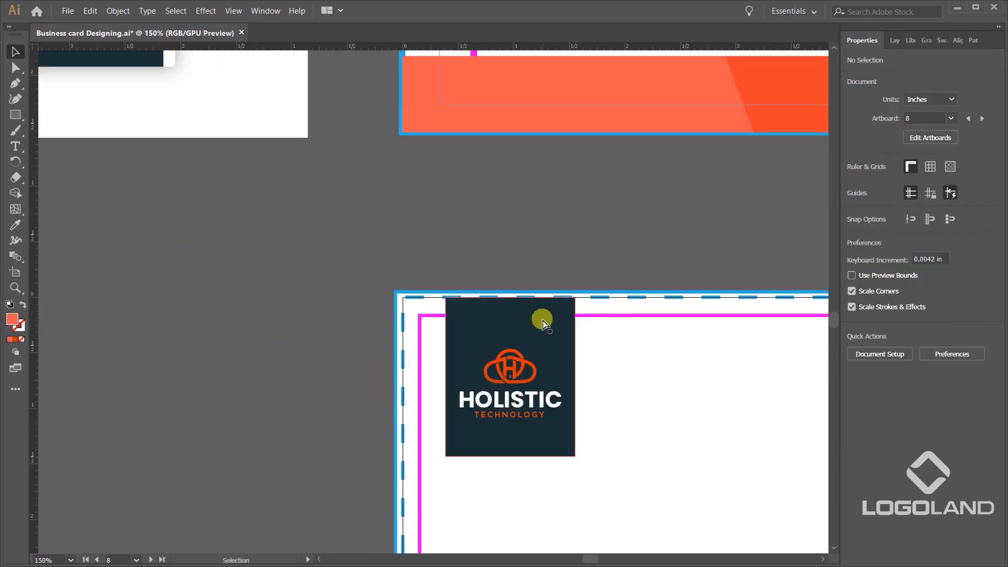
left_click(382, 319)
scroll(382, 318, "up", 3)
left_click_drag(486, 289, 490, 277)
scroll(448, 234, "down", 5)
Examine the letterhead and envelope artwork against their bleed, trim and safe-area lines, from close up and as a whole.
left_click_drag(663, 459, 539, 476)
scroll(615, 301, "up", 5)
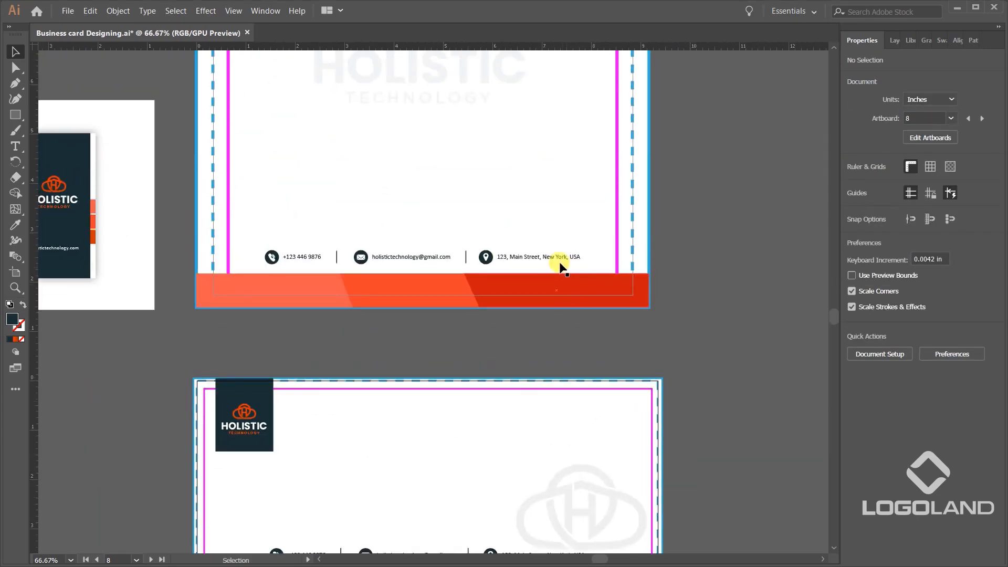
scroll(511, 472, "down", 2)
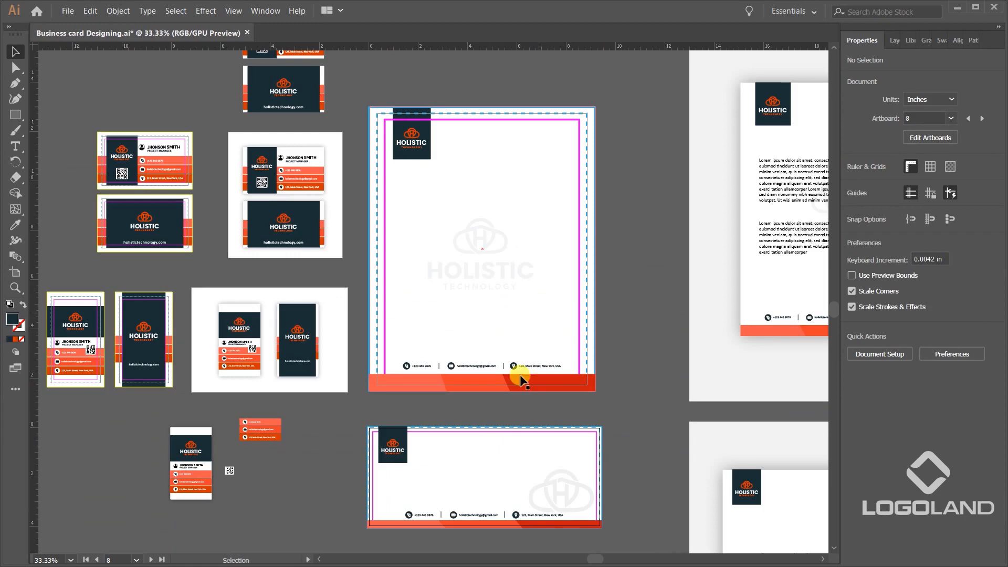
scroll(490, 266, "up", 1)
scroll(530, 231, "up", 5)
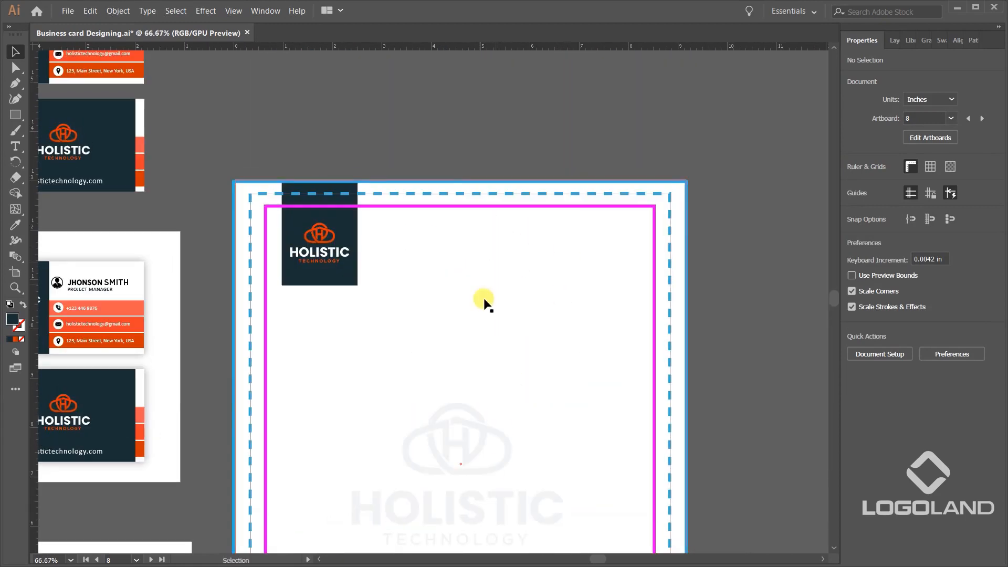
scroll(549, 185, "down", 6)
scroll(557, 252, "down", 1)
scroll(554, 463, "up", 2)
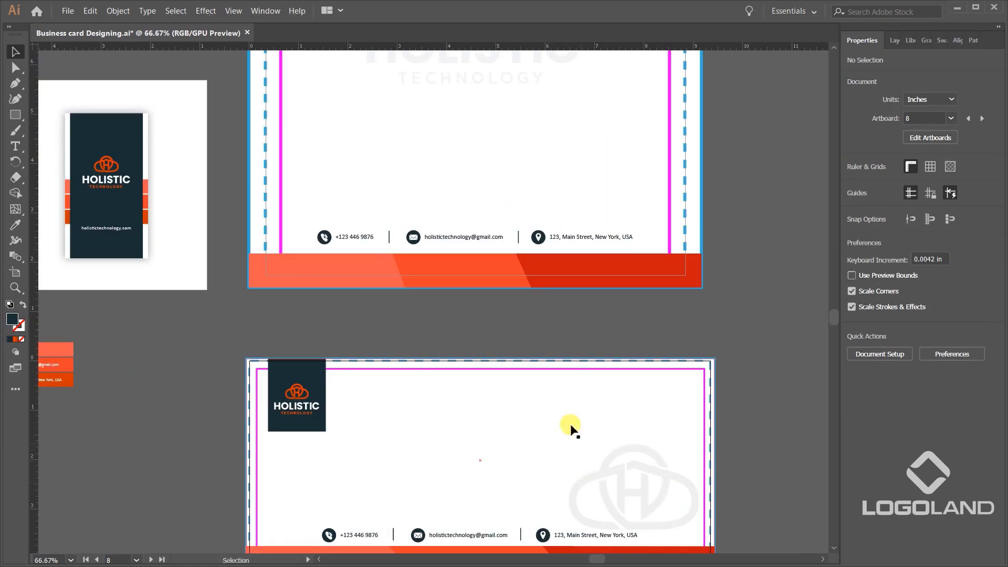
scroll(481, 443, "down", 3)
scroll(472, 416, "up", 1)
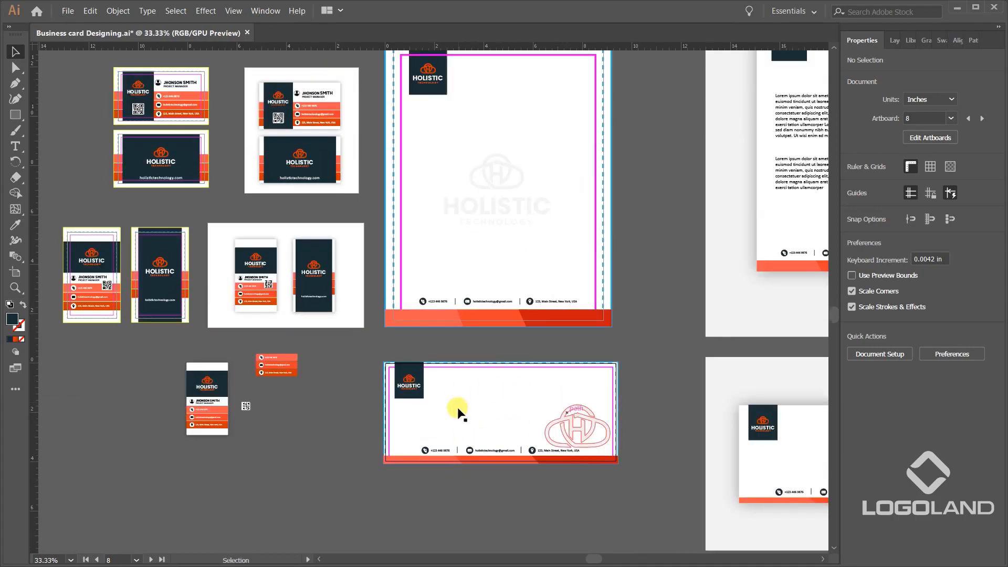
Examine the horizontal and vertical business cards with their guide lines, plus their shadowed previews.
scroll(281, 209, "up", 2)
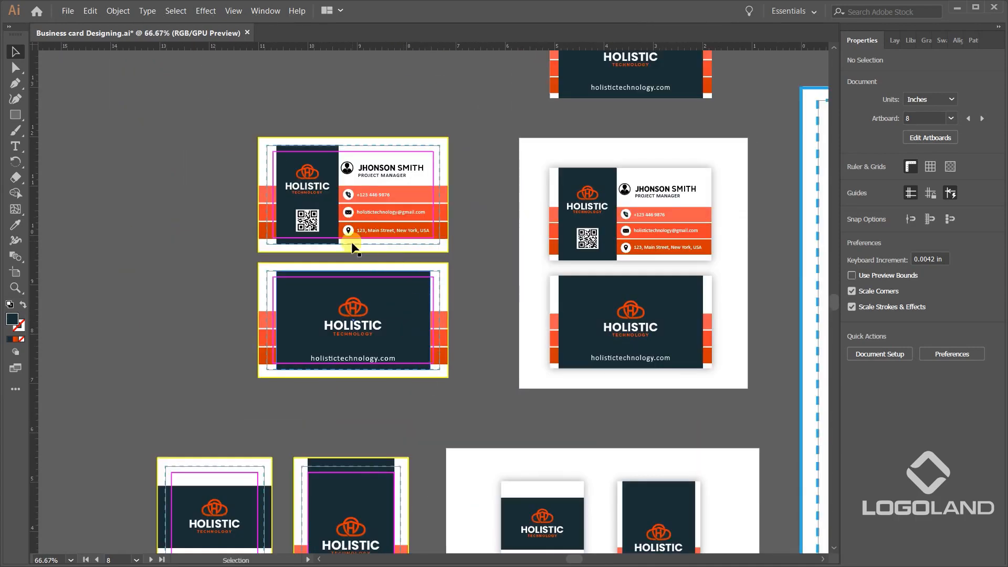
scroll(347, 289, "up", 2)
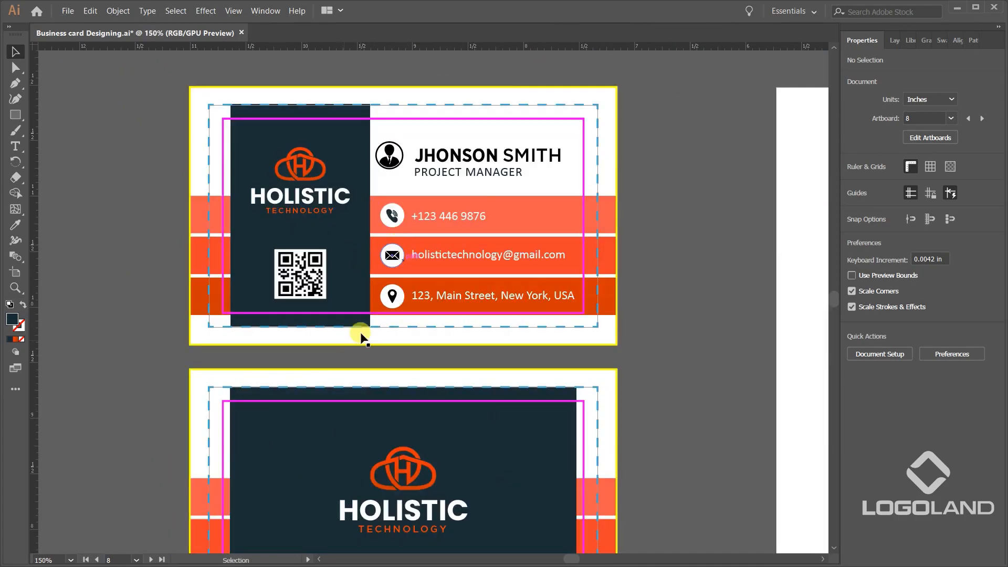
scroll(357, 337, "down", 4)
left_click_drag(336, 508, 363, 309)
scroll(362, 309, "up", 2)
scroll(350, 249, "down", 2)
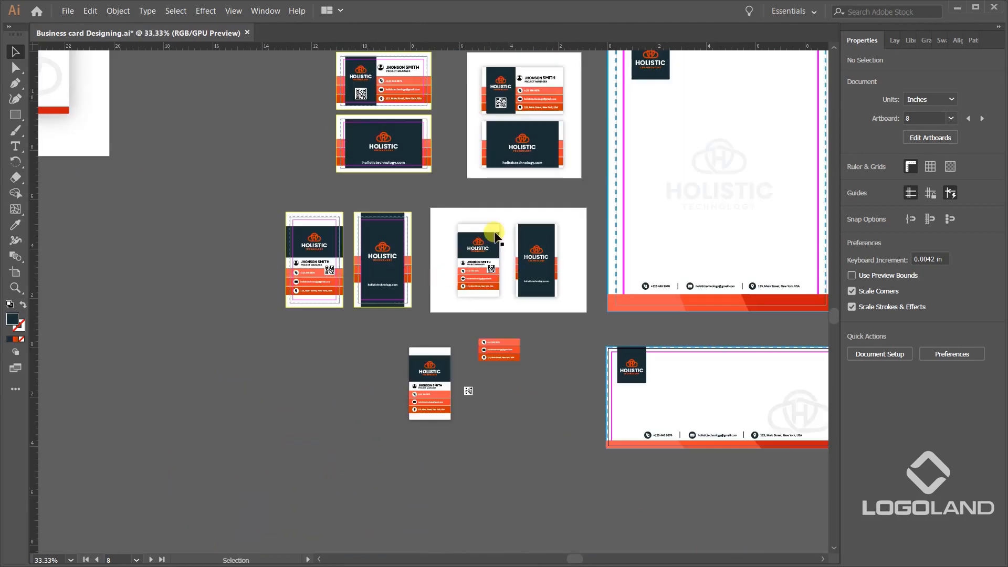
left_click_drag(550, 146, 410, 319)
scroll(410, 310, "up", 2)
scroll(360, 301, "down", 2)
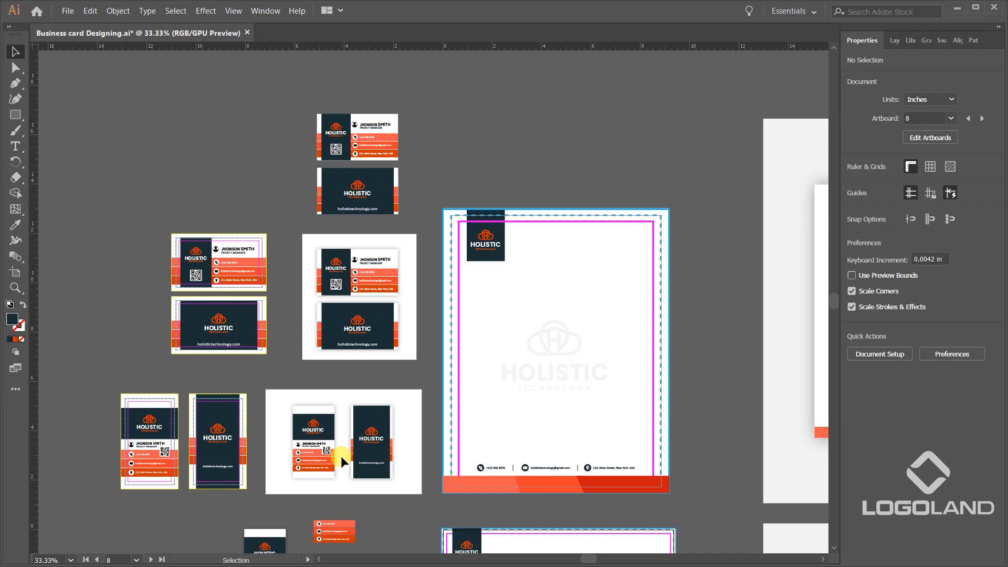
scroll(338, 456, "down", 1)
Examine the presentation artboard from the logo through the stationery, laptop and business card mockups to the envelope.
left_click_drag(353, 396, 671, 501)
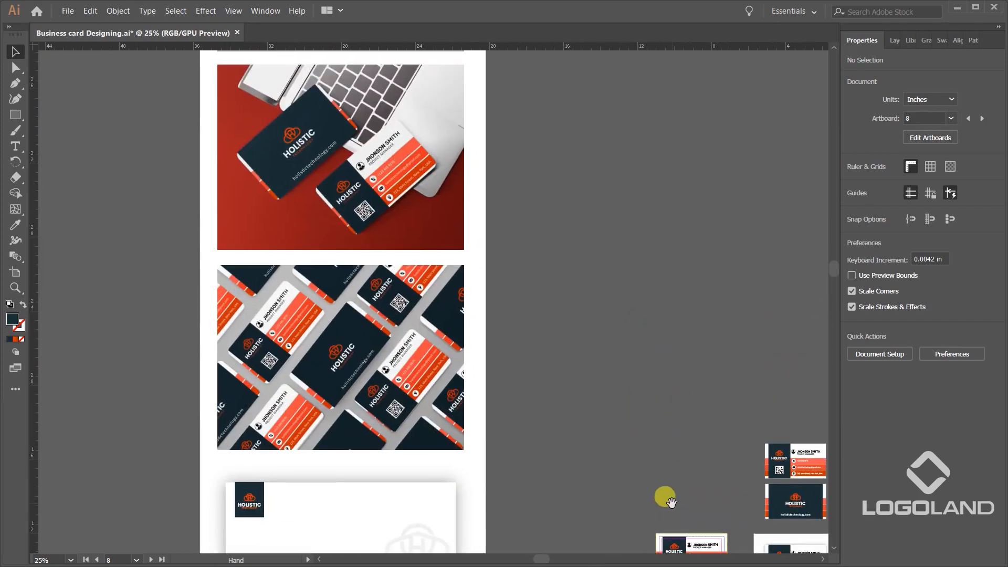
scroll(671, 502, "up", 6)
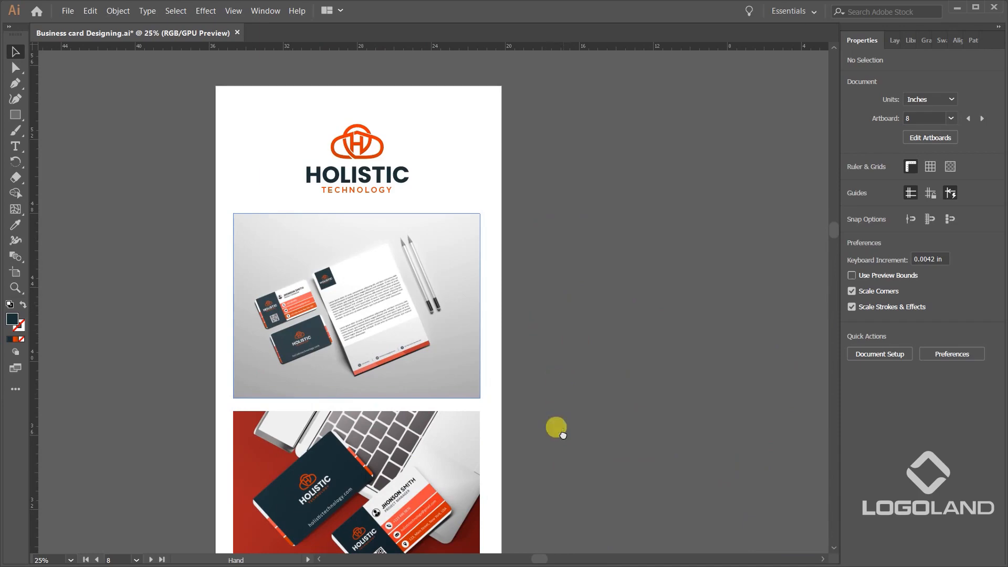
scroll(562, 434, "down", 6)
left_click_drag(557, 329, 557, 322)
left_click_drag(578, 411, 572, 281)
left_click_drag(557, 213, 611, 360)
left_click_drag(587, 234, 588, 417)
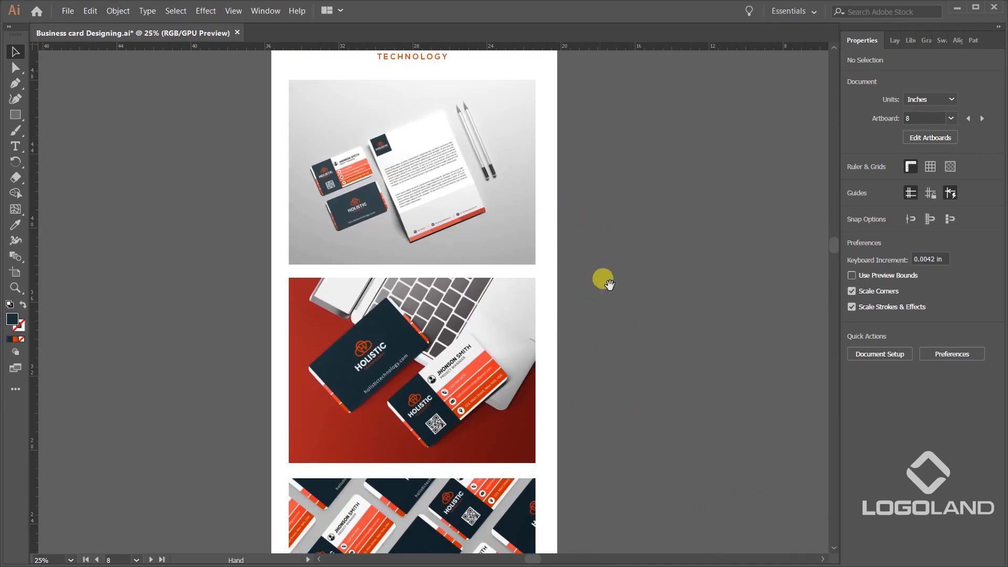
left_click_drag(609, 285, 590, 455)
left_click_drag(639, 288, 648, 352)
scroll(500, 309, "up", 1)
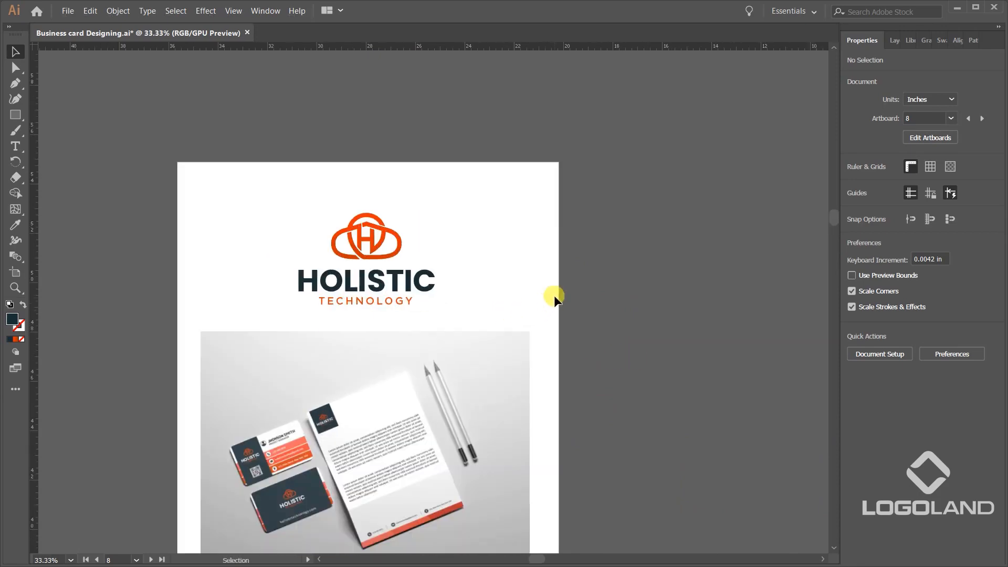
scroll(587, 286, "down", 2)
left_click_drag(646, 391, 478, 238)
left_click_drag(559, 362, 519, 277)
left_click_drag(575, 341, 615, 302)
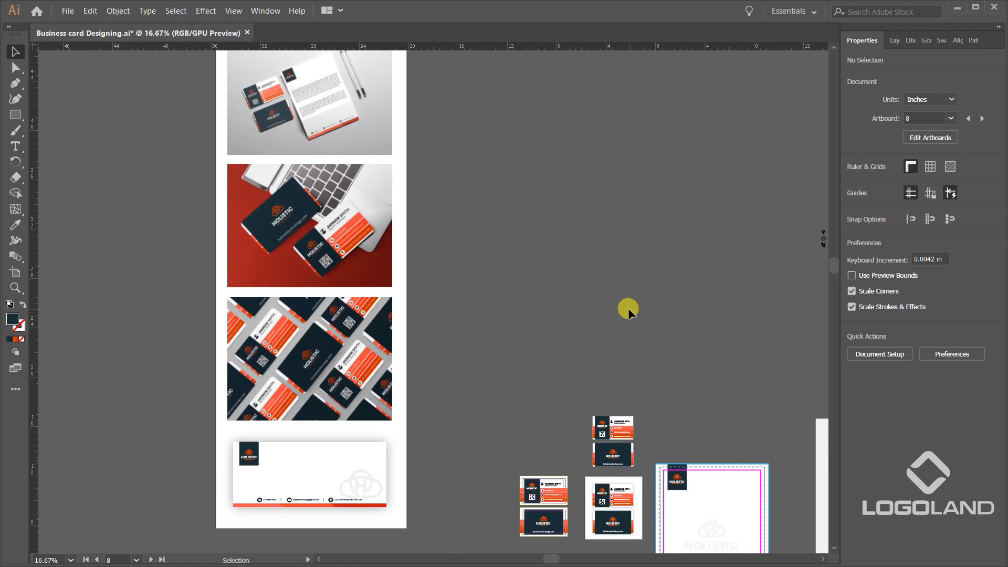